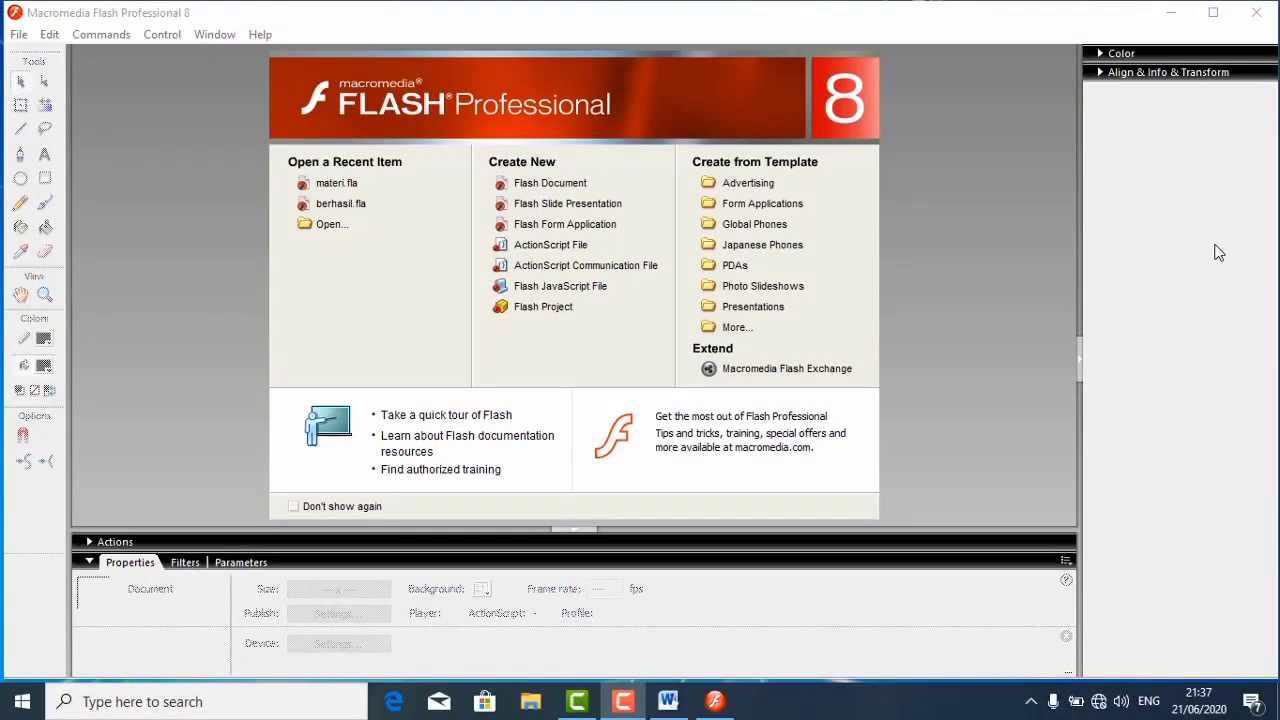
- Create a new Flash document and add a text field about 178 × 25 px near the stage's upper-left area reading "Ketik nama"
click(572, 188)
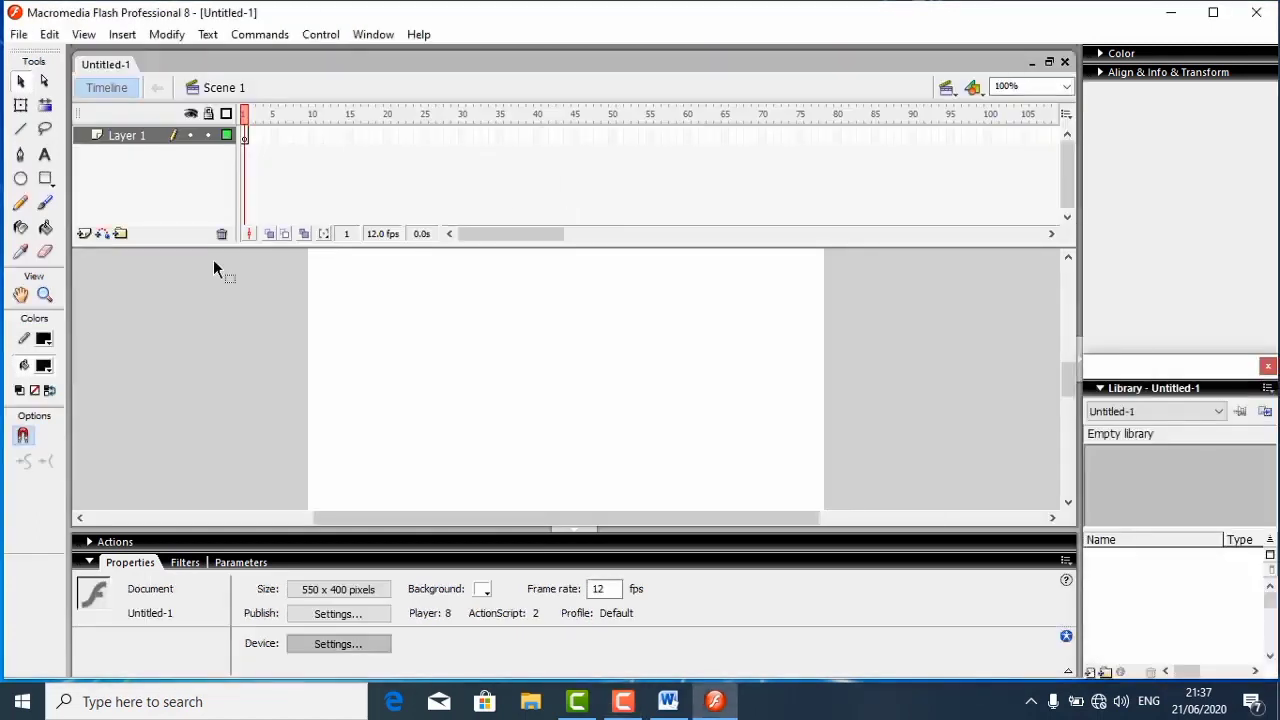
key(t)
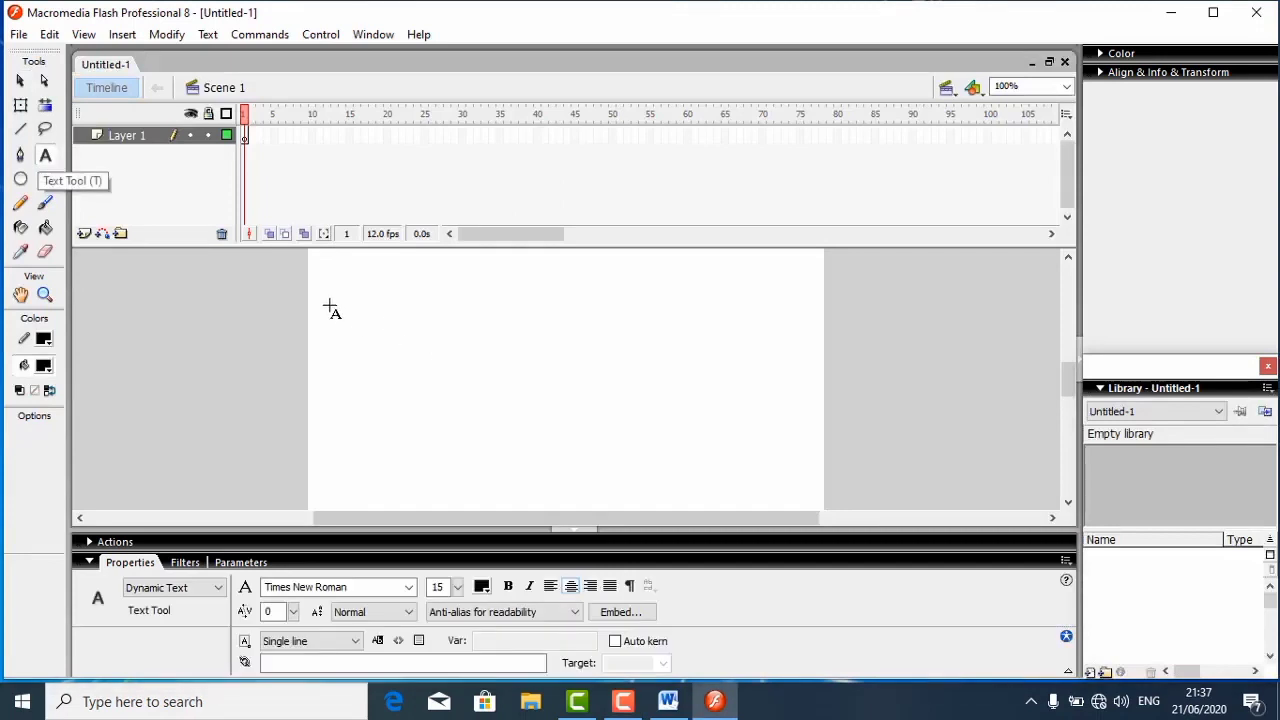
drag(331, 288, 497, 296)
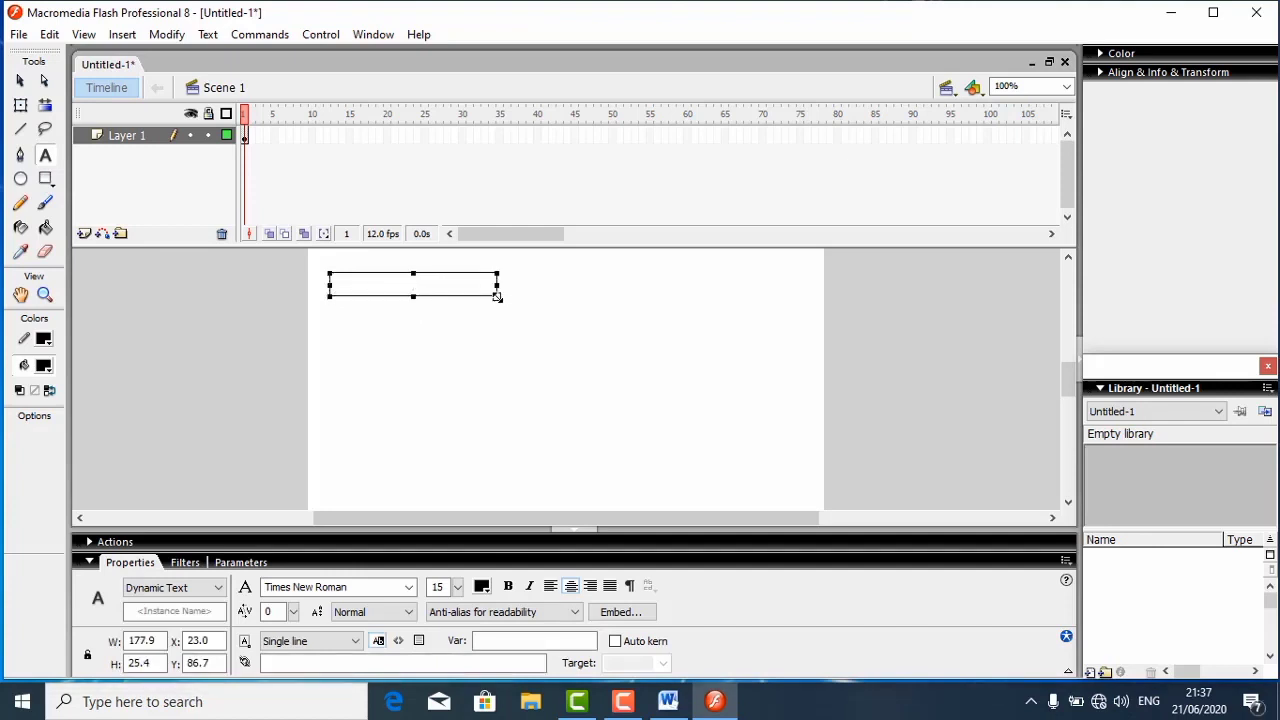
text(masukk)
key(BackSpace)
key(BackSpace)
key(BackSpace)
key(BackSpace)
key(BackSpace)
text(Keetik nama)
click(401, 282)
key(BackSpace)
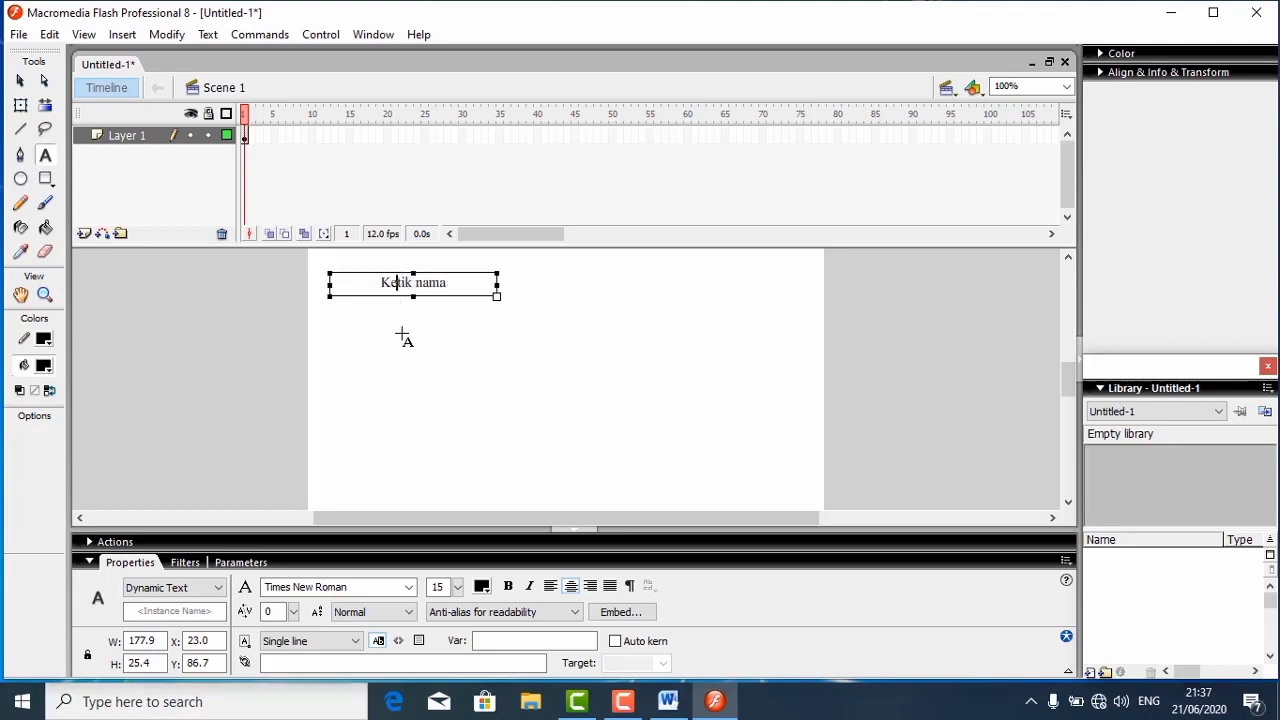
key(Escape)
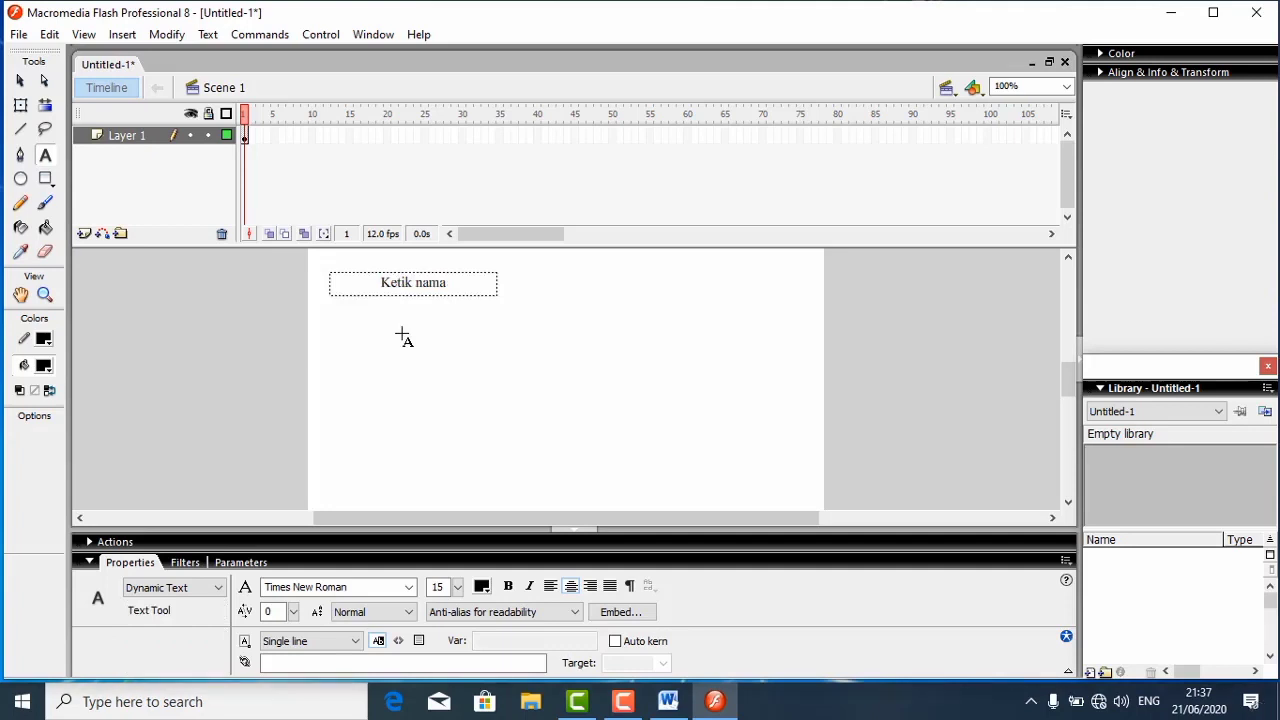
- Add a "kelas" text field below "Ketik nama" and change both labels to Static Text
click(400, 333)
text(kelas)
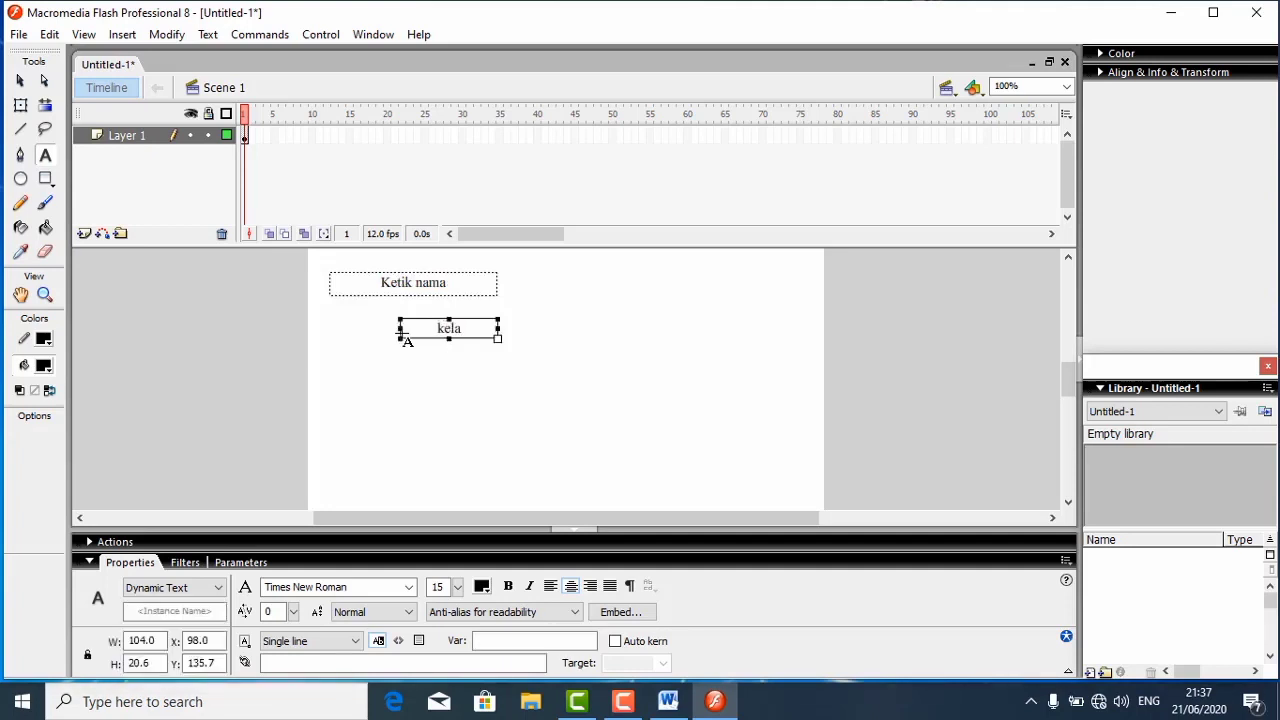
click(381, 285)
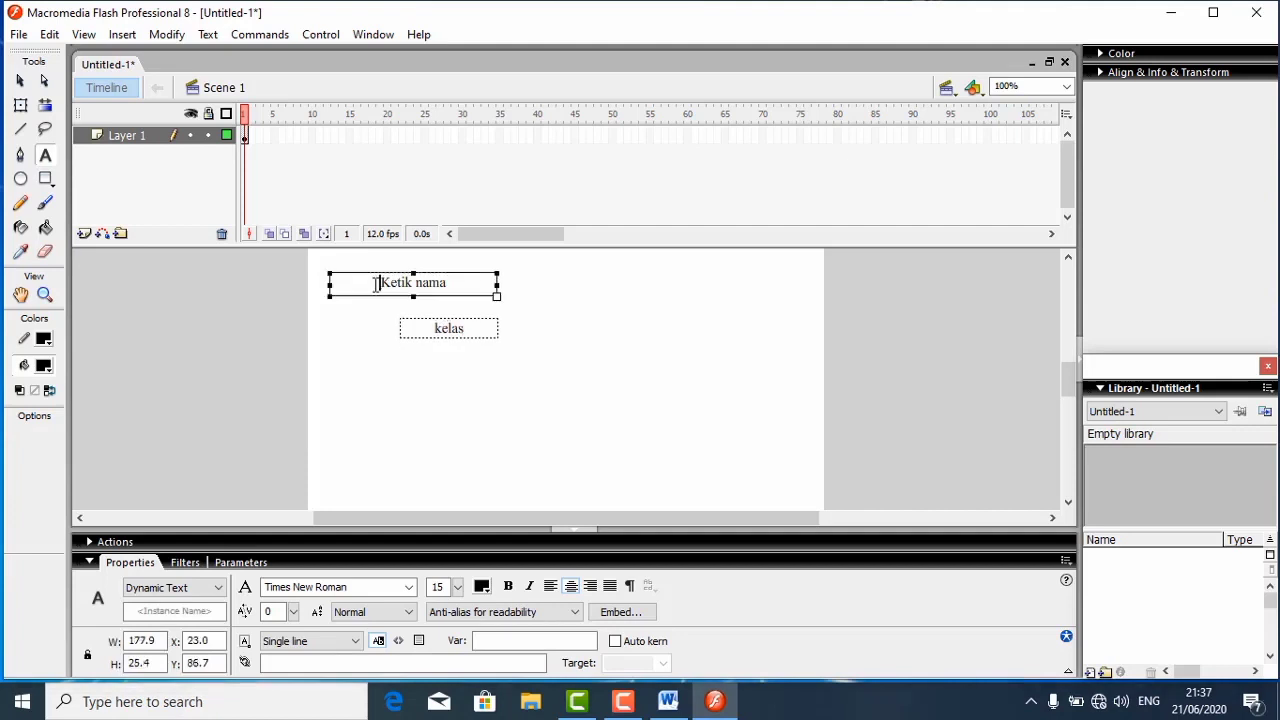
click(216, 588)
click(176, 608)
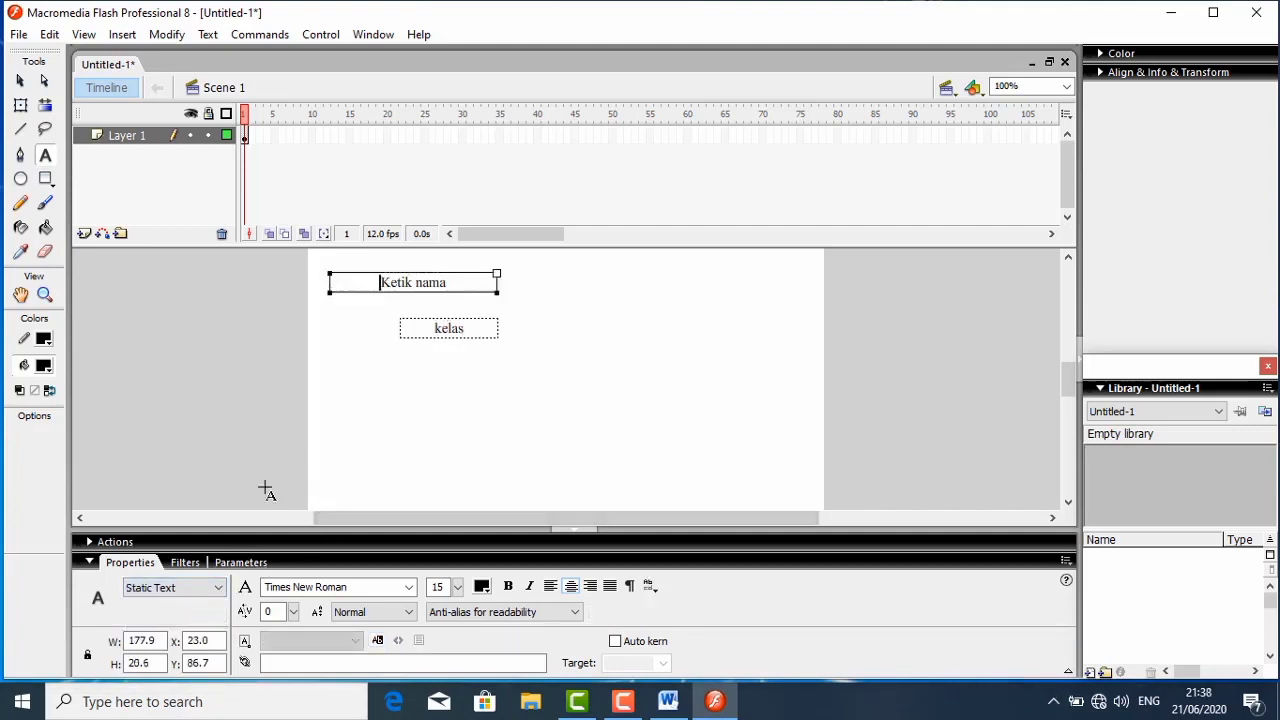
click(424, 332)
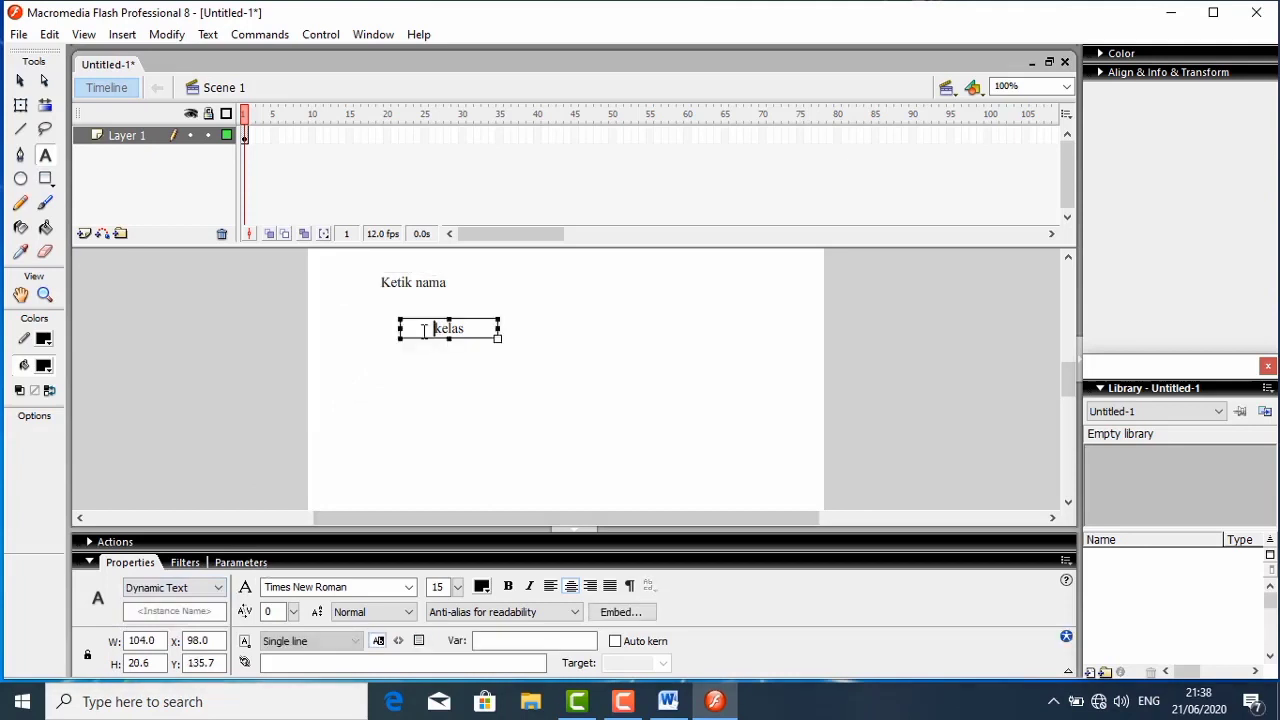
click(220, 588)
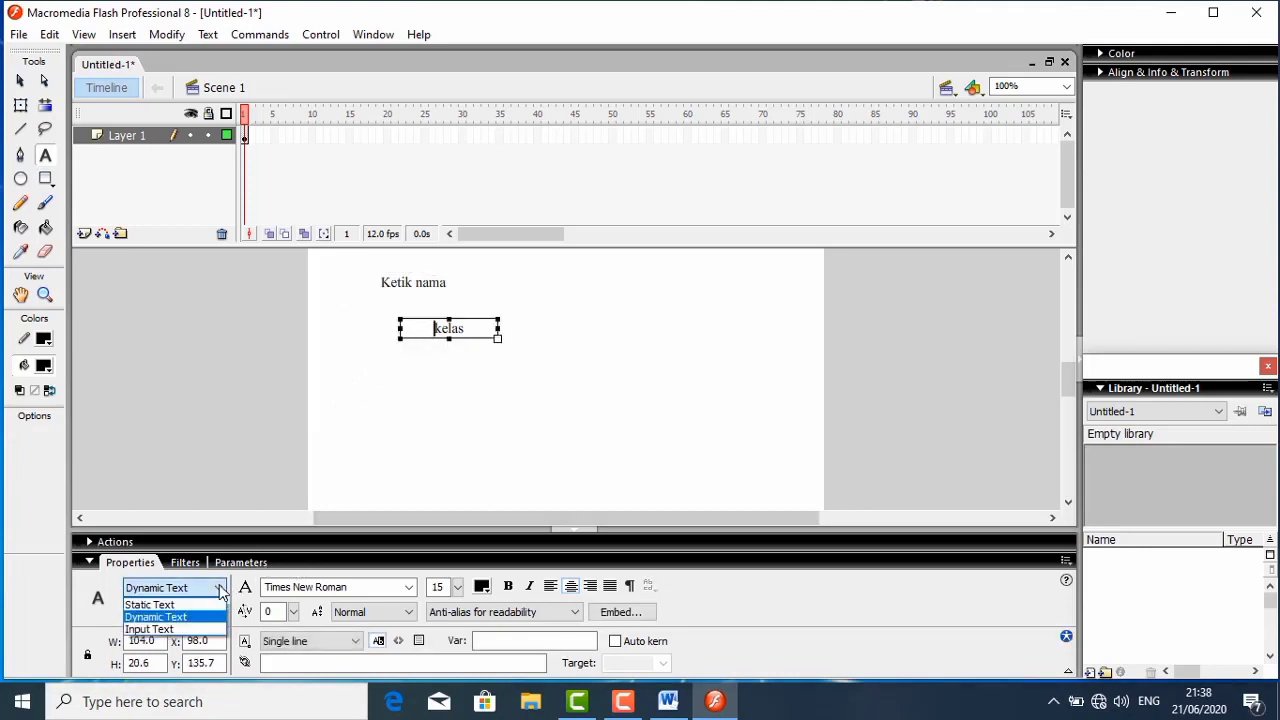
click(184, 608)
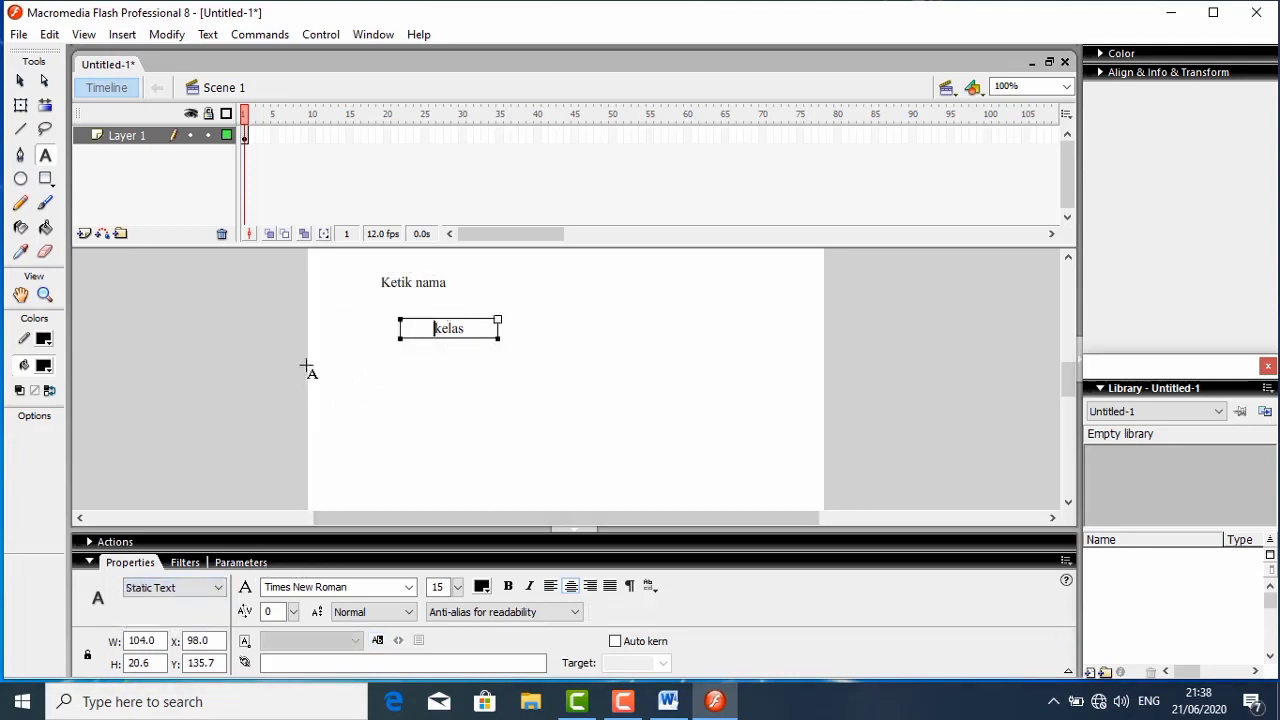
click(317, 295)
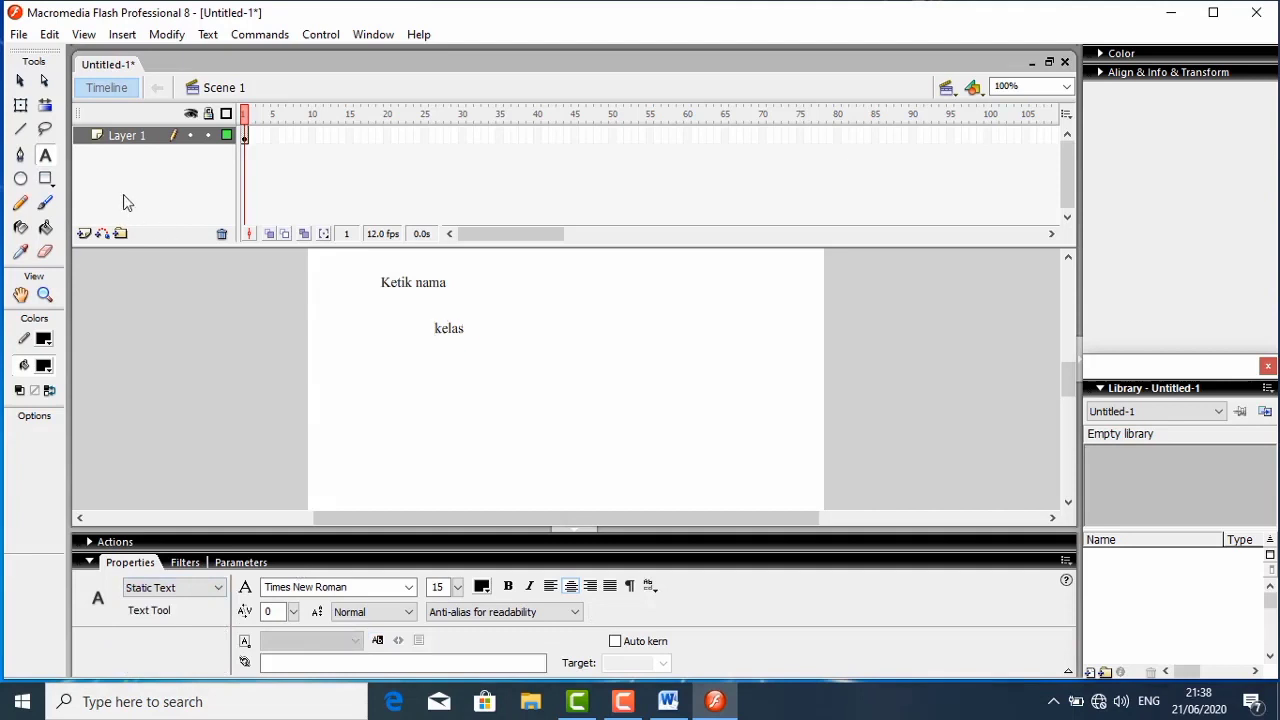
- Select both labels and try left-edge alignment before aligning them by their right edges
click(20, 81)
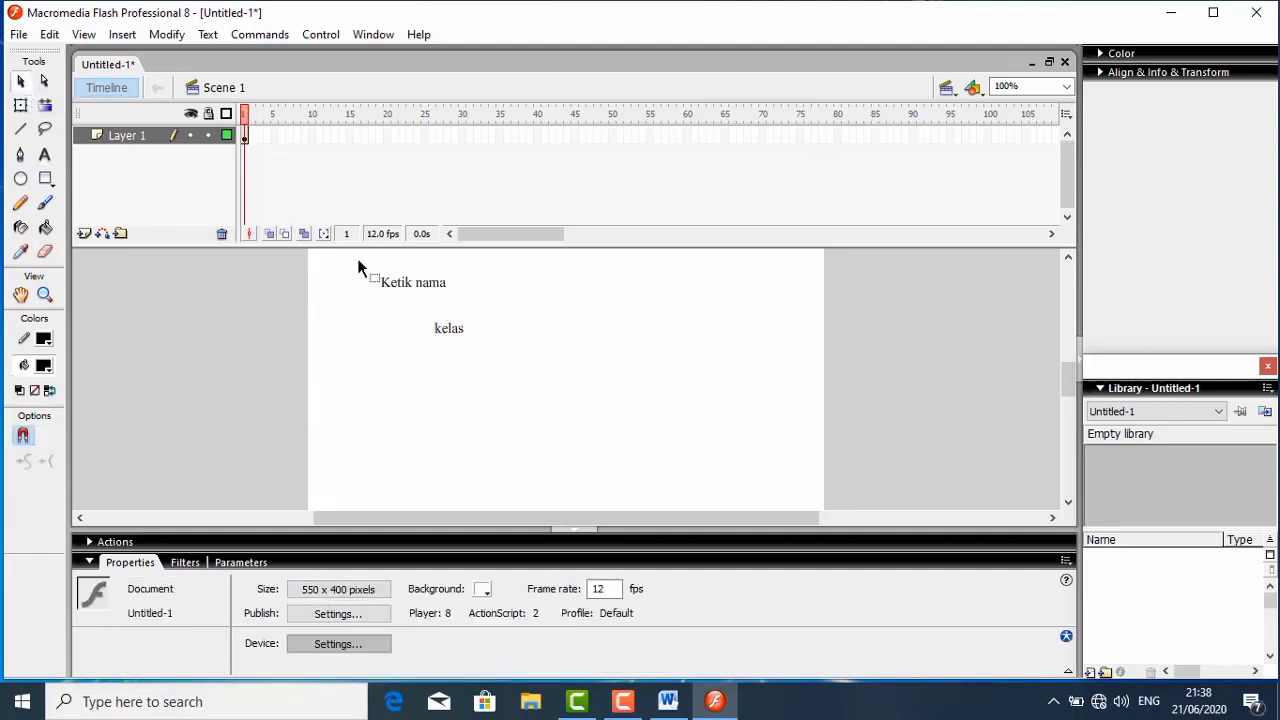
drag(357, 259, 542, 376)
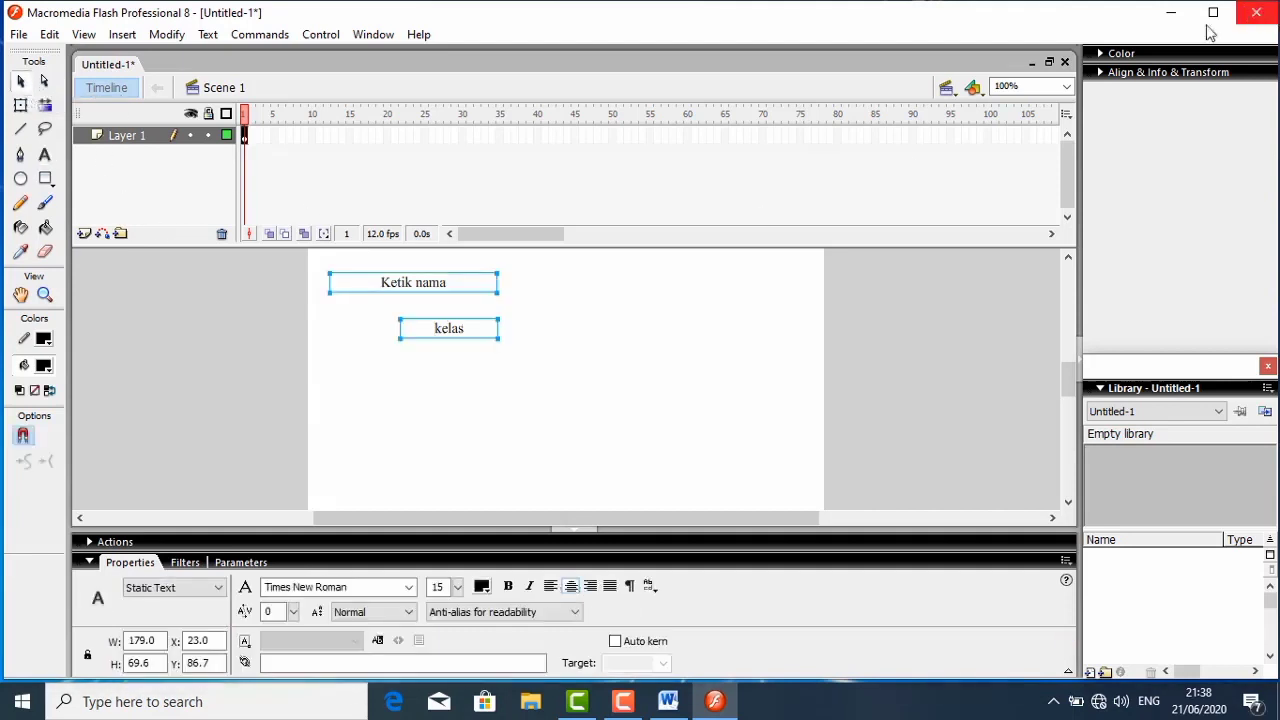
click(1126, 75)
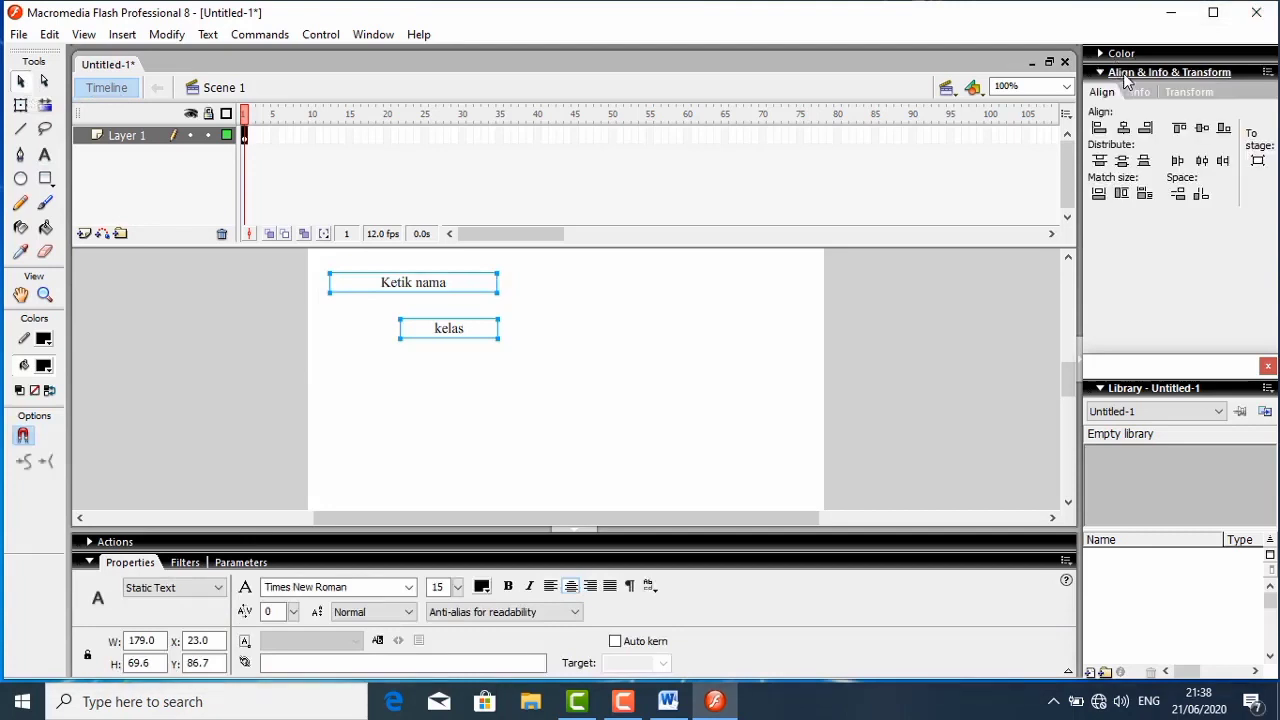
click(1099, 131)
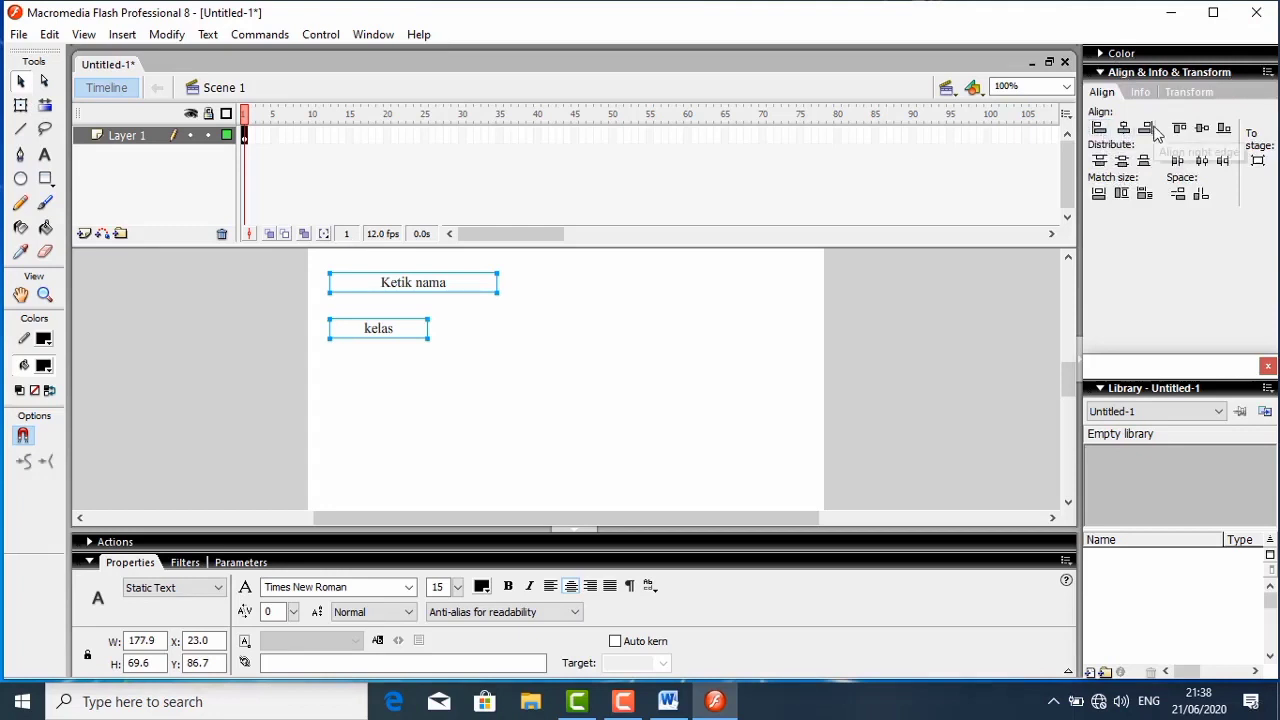
click(1149, 129)
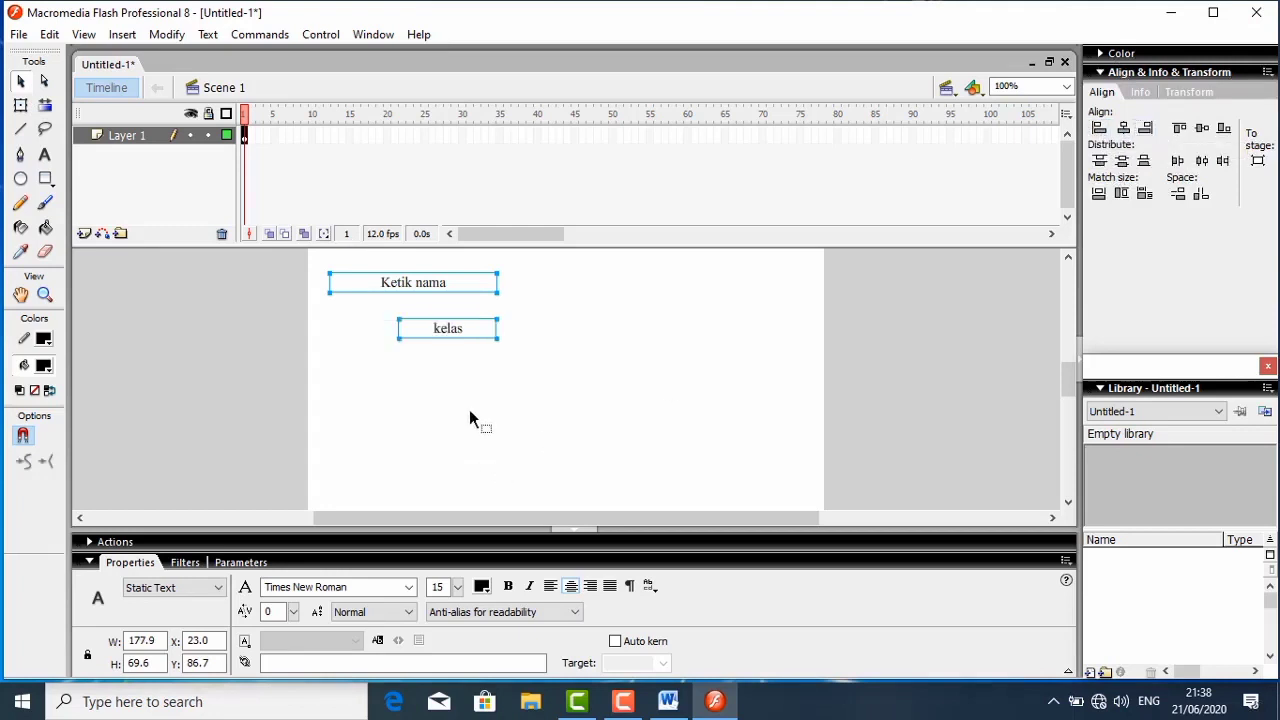
- Narrow the "Ketik nama" label to about 128 px and realign its right edge with the "kelas" label
drag(497, 290, 450, 291)
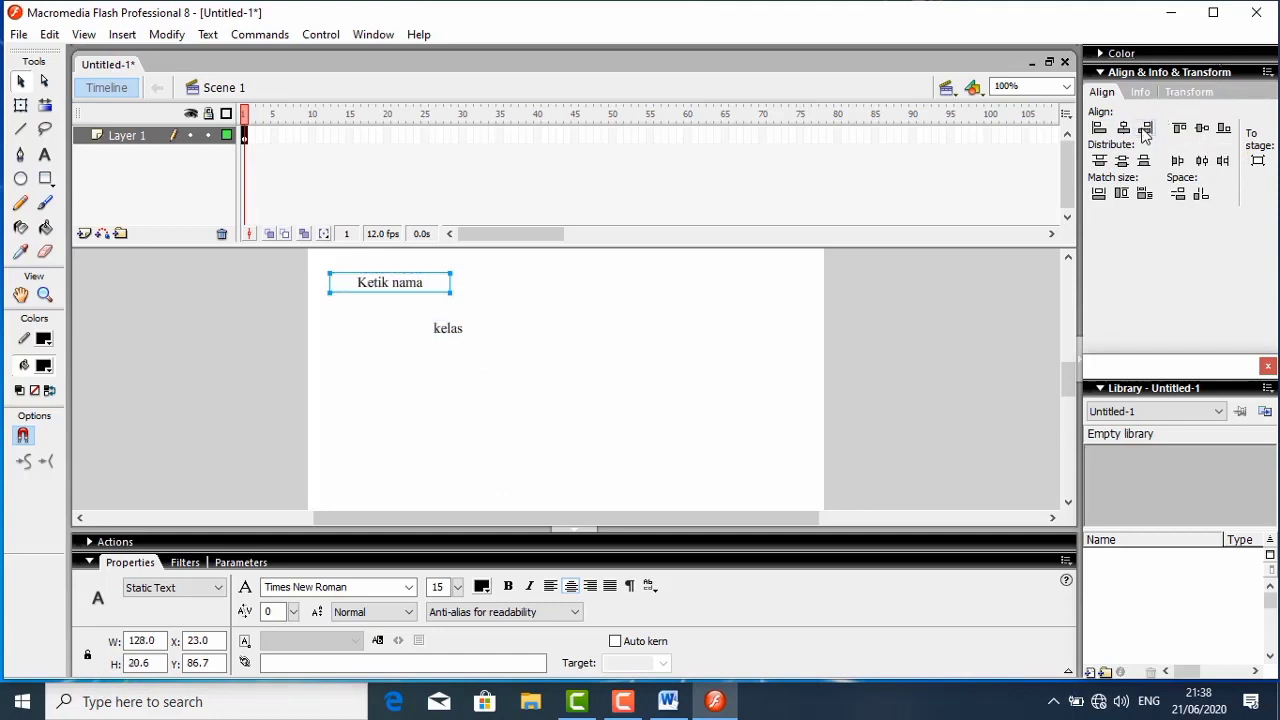
click(561, 356)
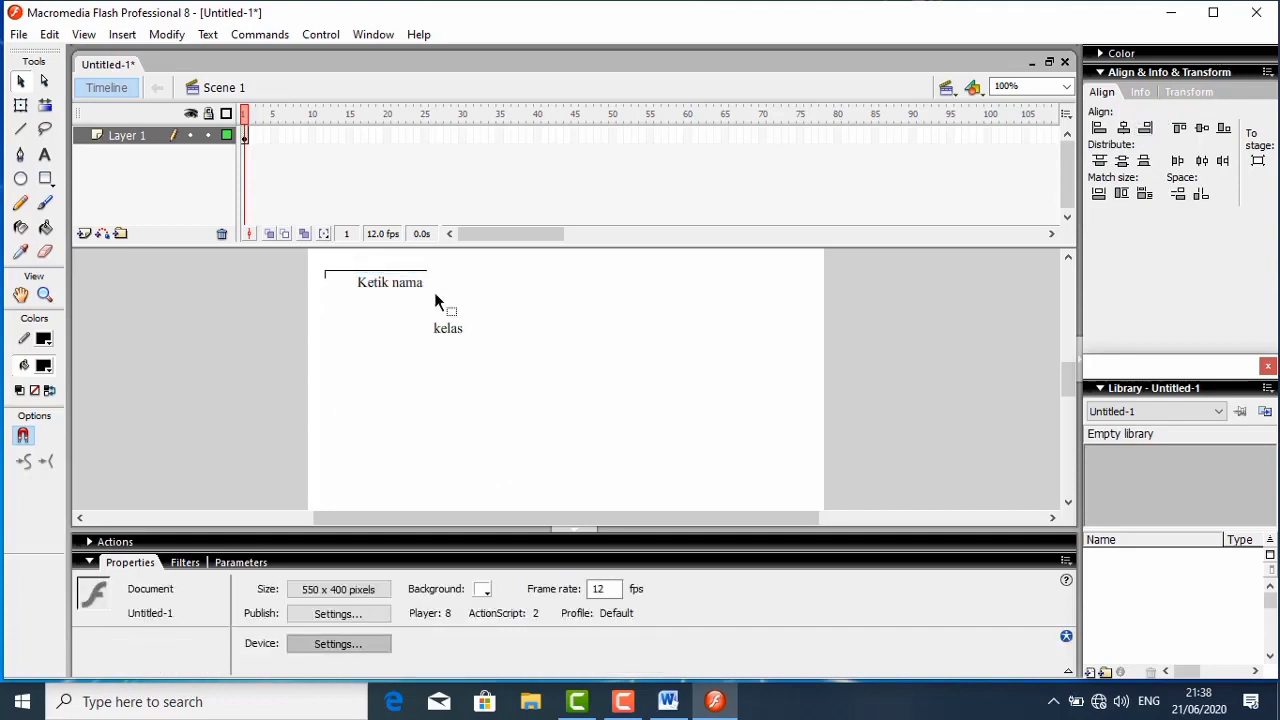
drag(435, 296, 518, 366)
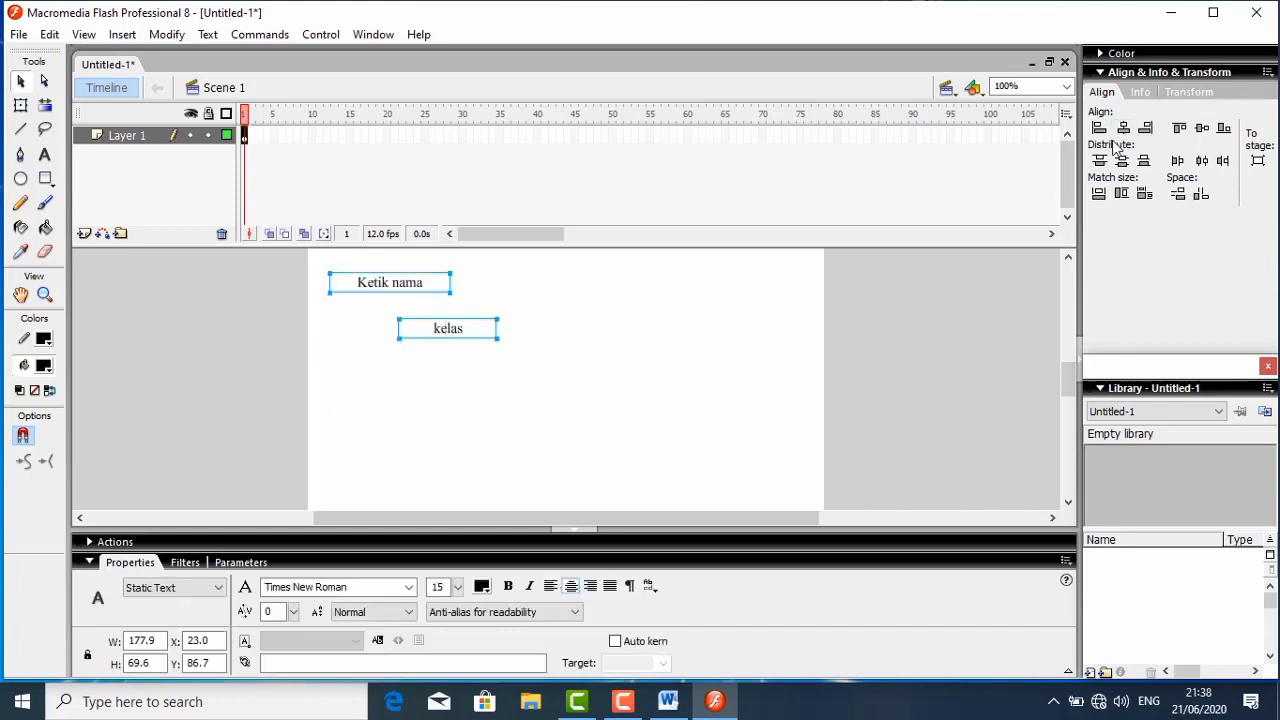
click(1145, 129)
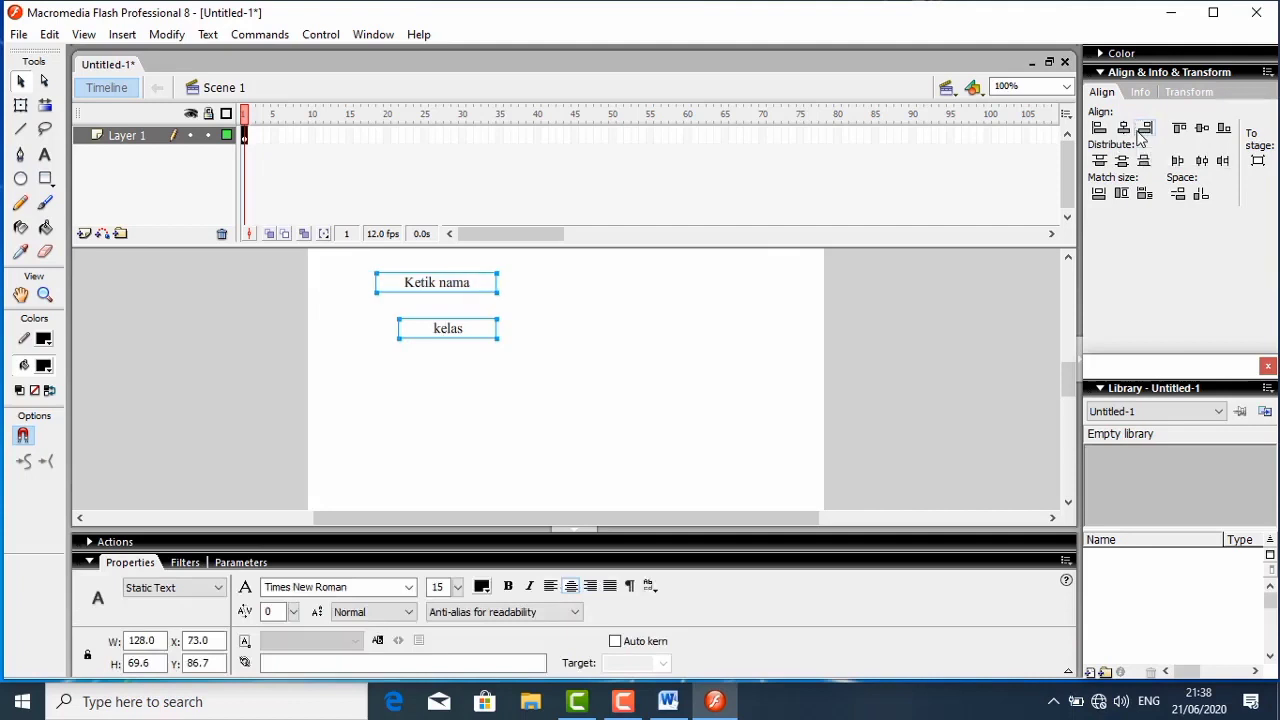
click(675, 352)
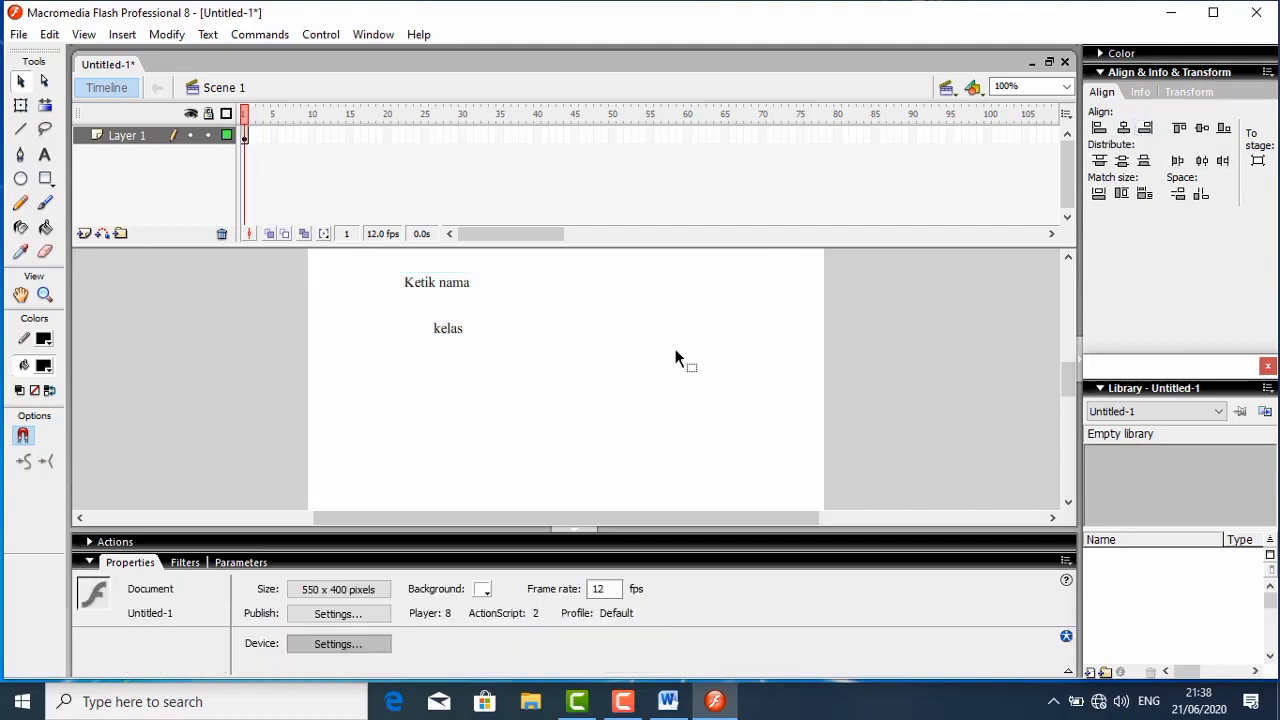
- Draw an Input Text field about 121 × 23 px beside the "Ketik nama" label
click(45, 155)
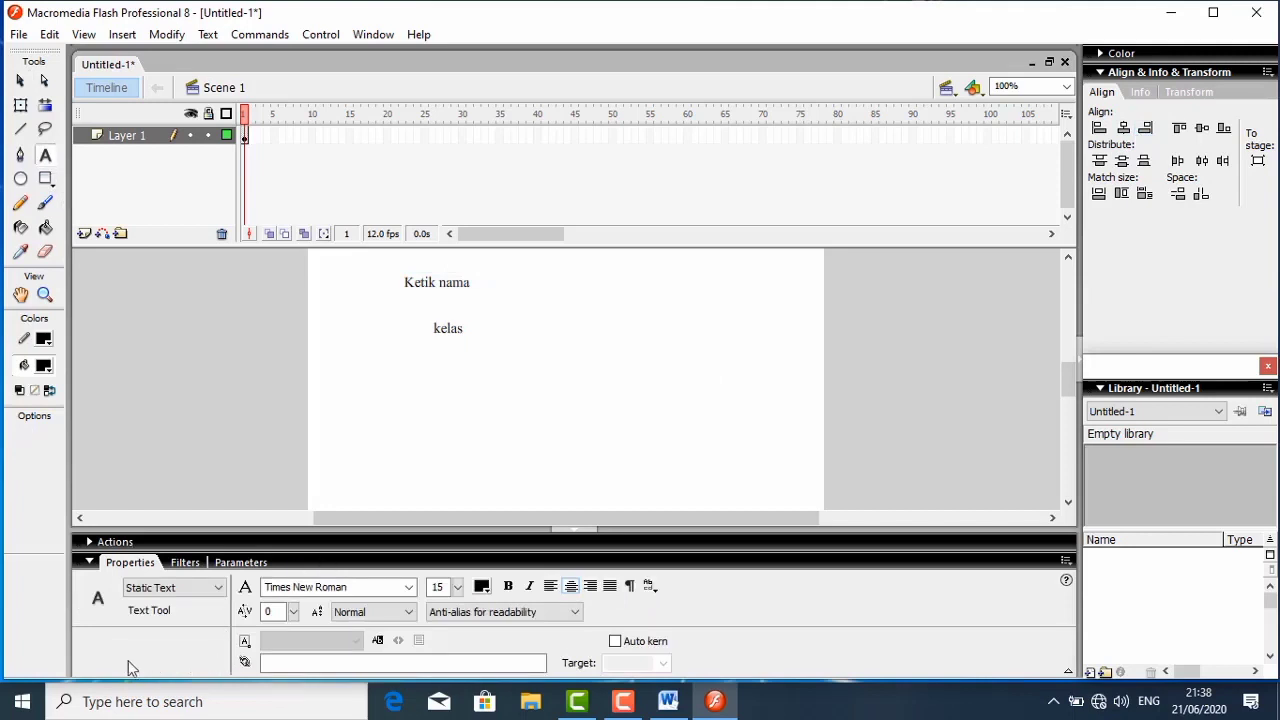
click(187, 588)
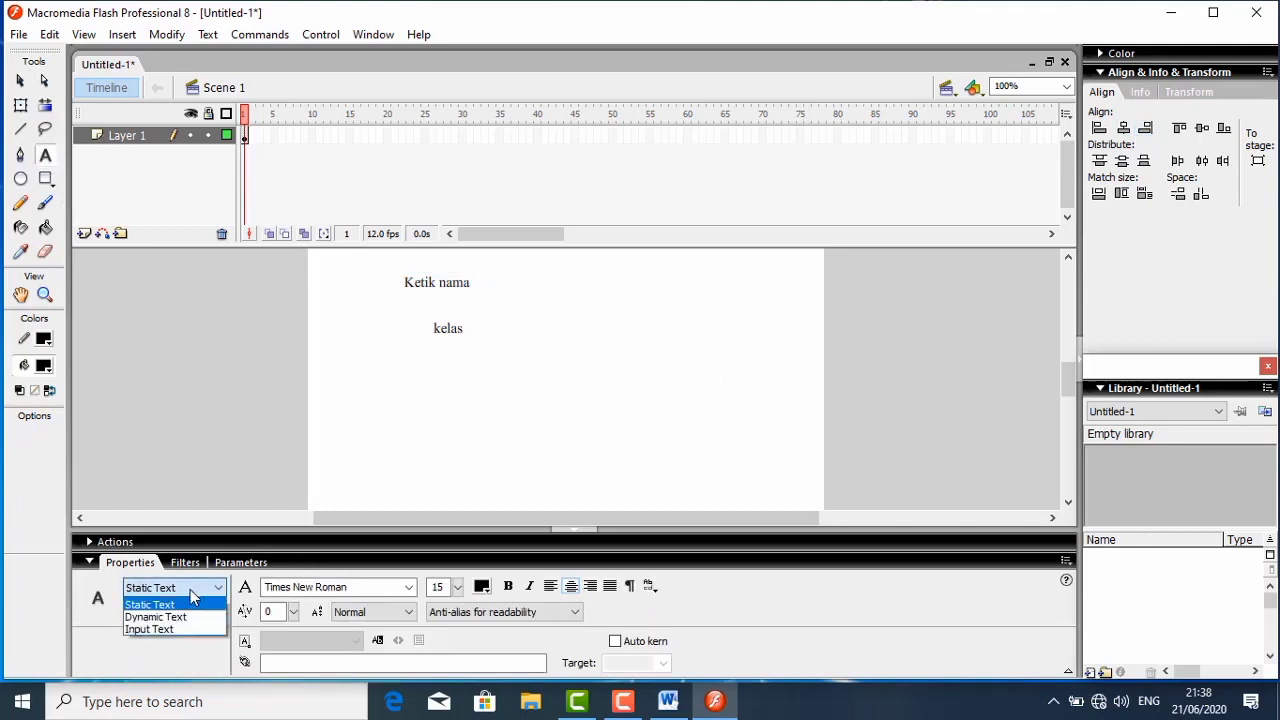
click(163, 626)
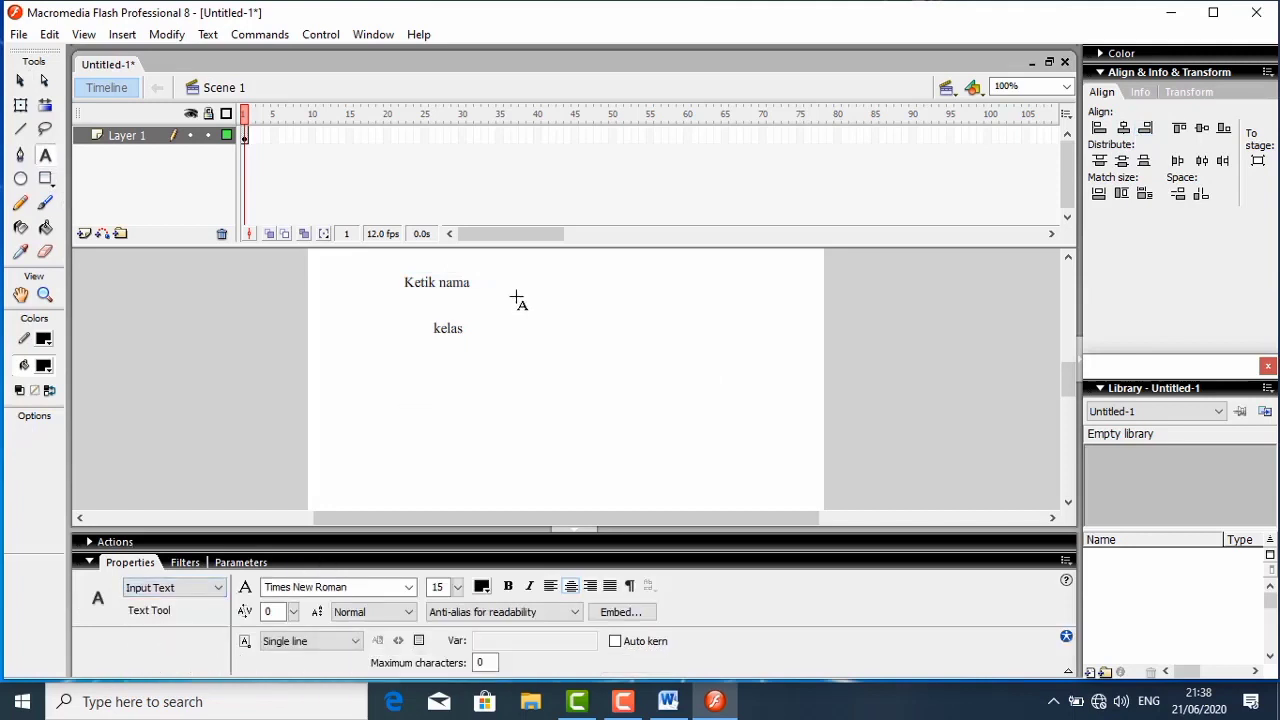
drag(541, 276, 655, 297)
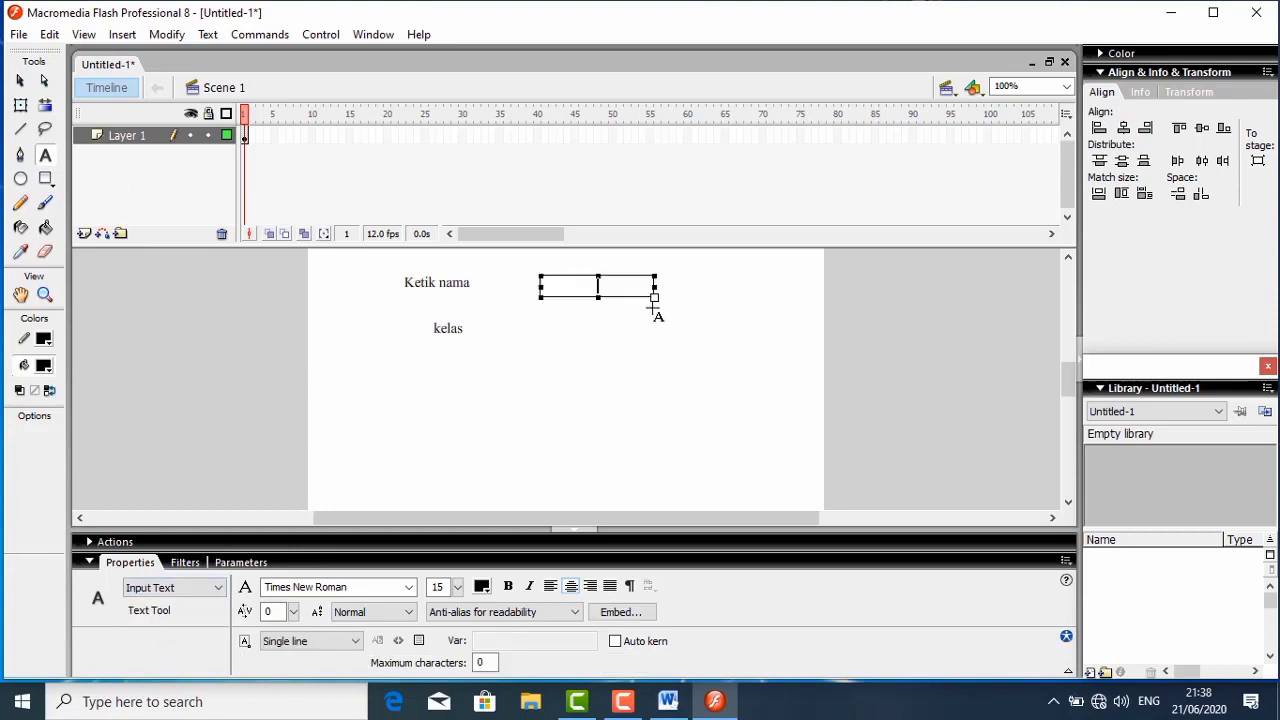
click(540, 328)
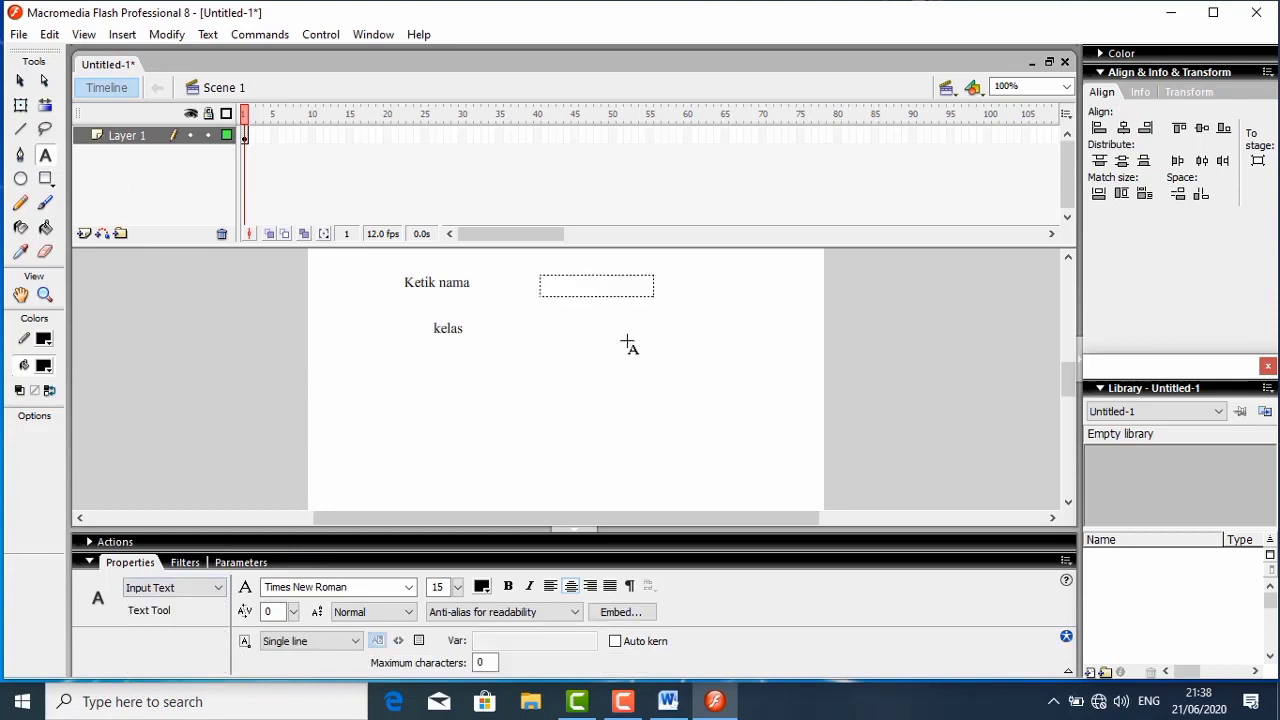
- Add a second Input Text field beside "kelas" and resize it to about 123 × 22 px to match the one above
click(545, 330)
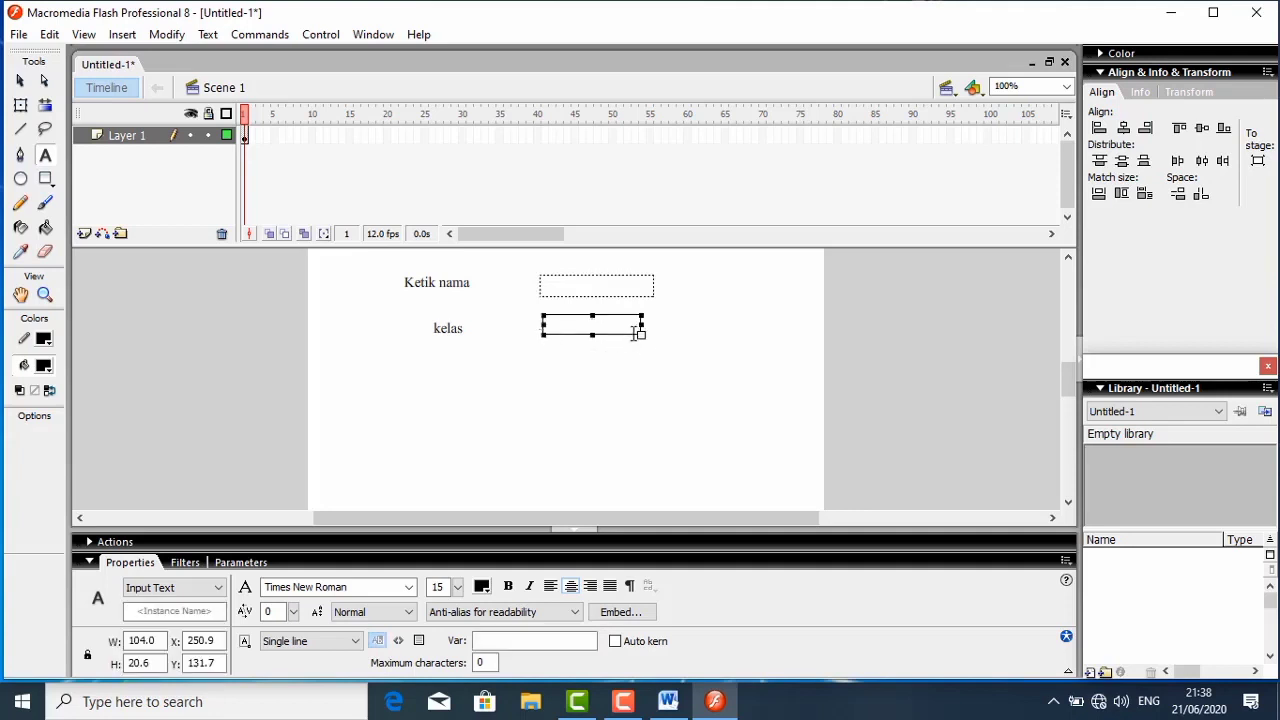
drag(641, 335, 654, 338)
click(617, 349)
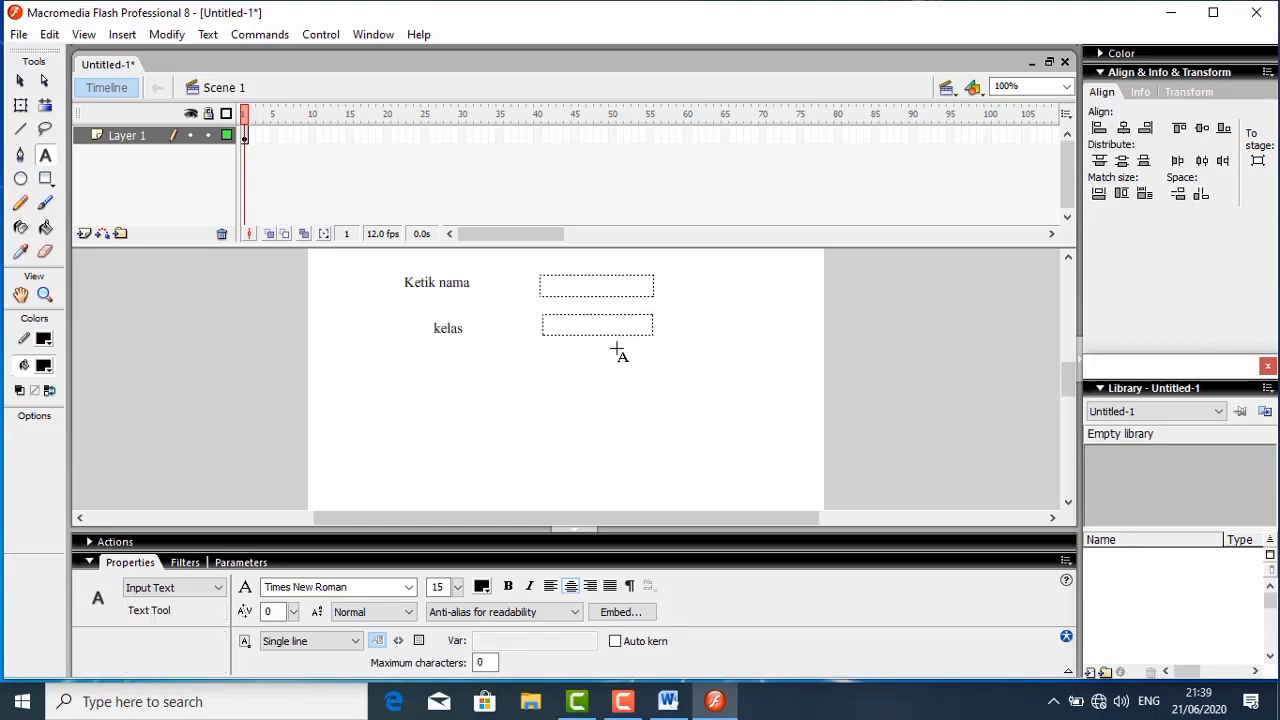
click(554, 326)
drag(543, 336, 537, 337)
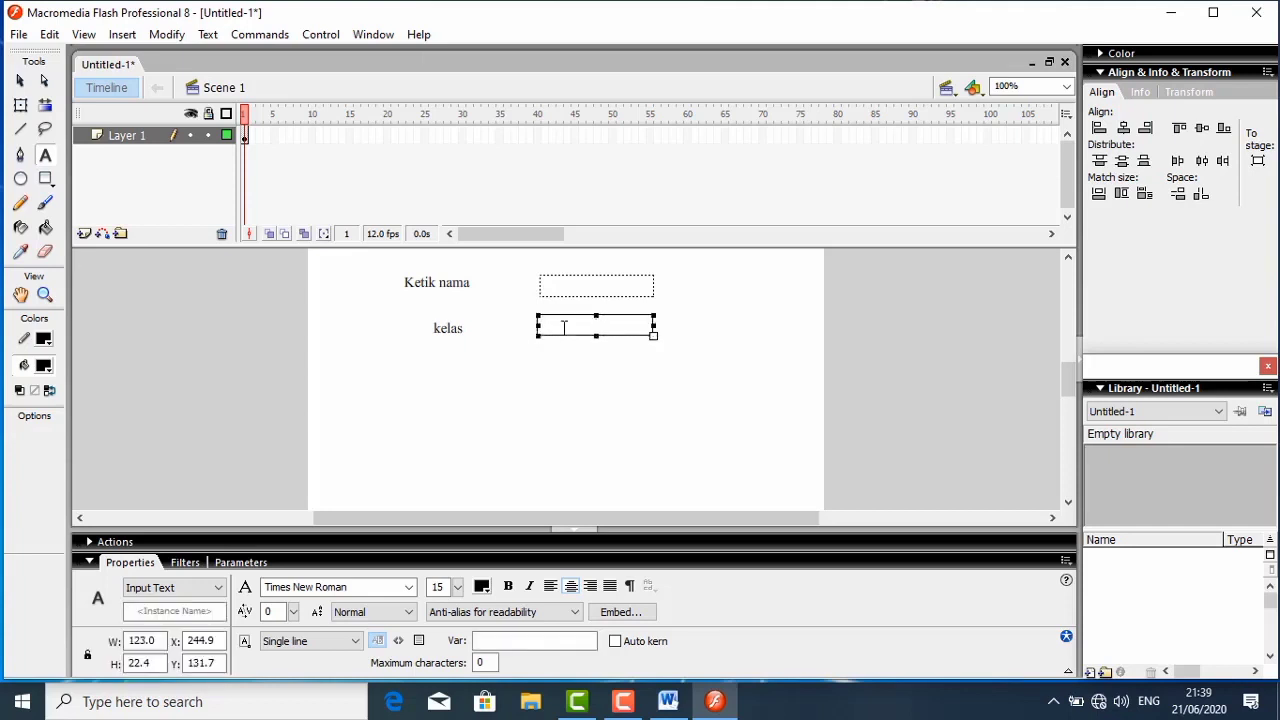
- Show a border around both the "kelas" and the "Ketik nama" input fields
click(419, 641)
click(590, 293)
click(419, 644)
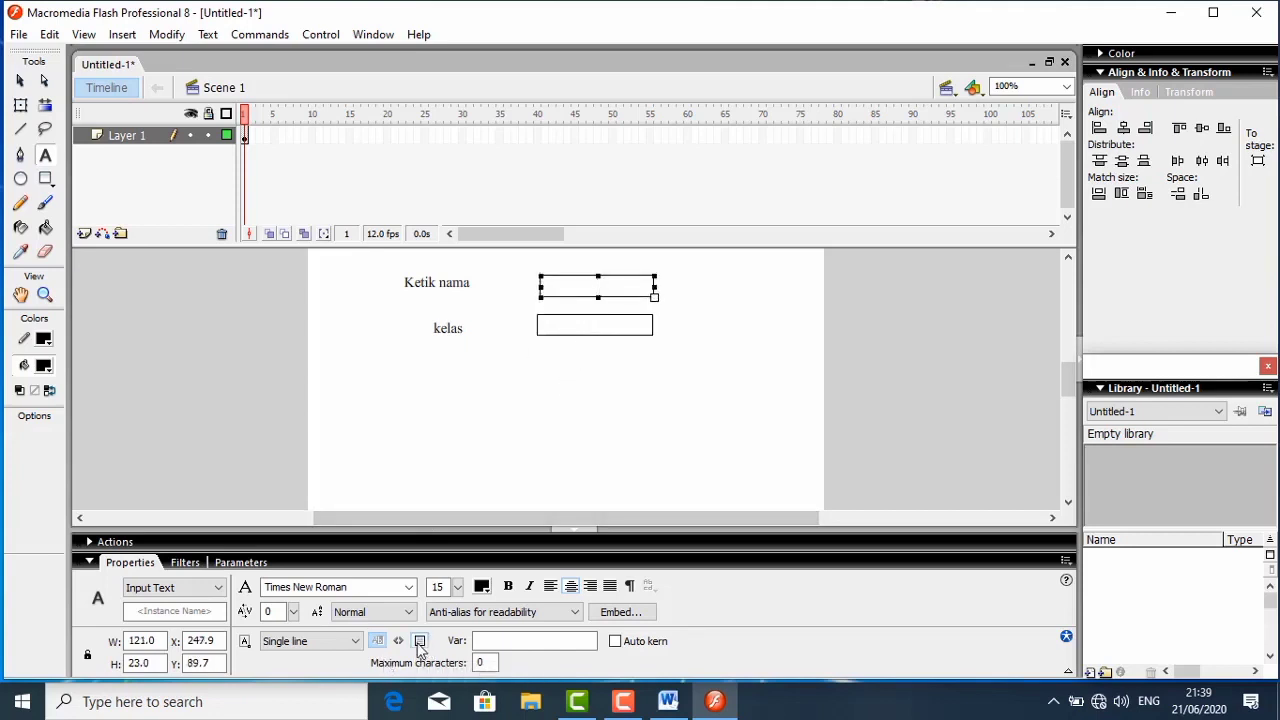
click(547, 395)
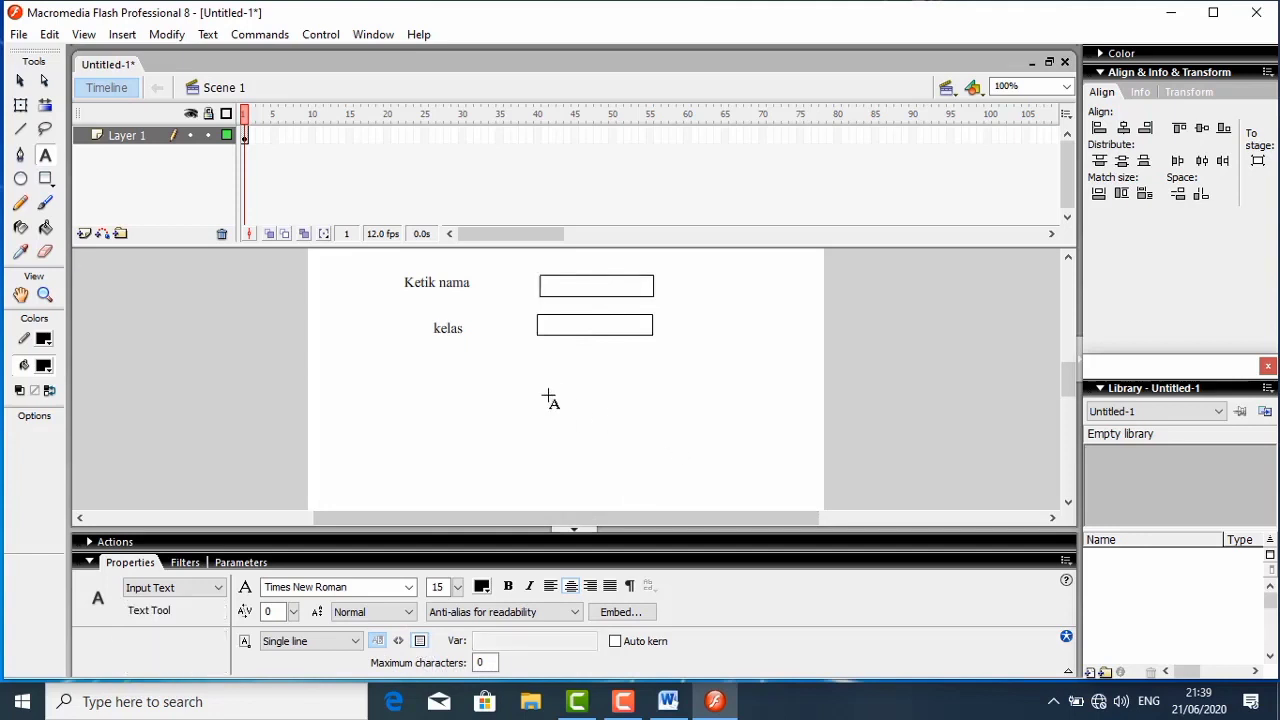
- Move the "Ketik nama" input field to about X 243, Y 93, nearly in line with the field below
click(556, 289)
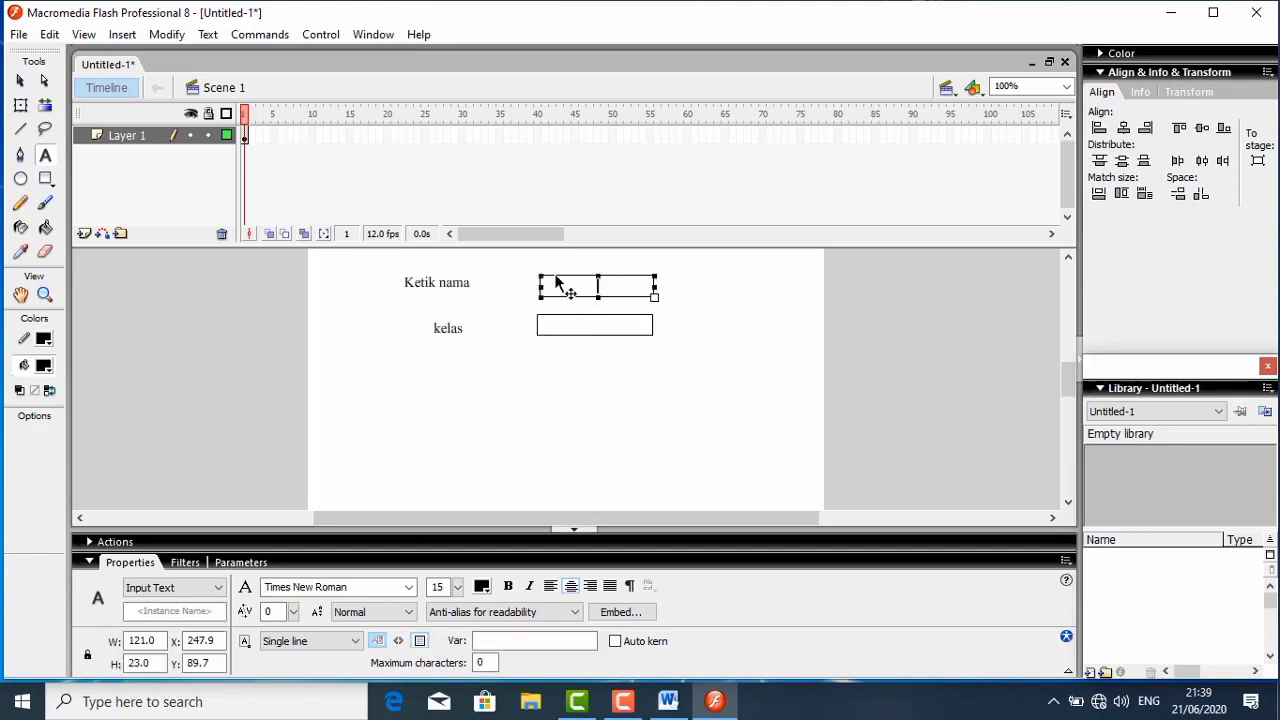
drag(556, 280, 550, 282)
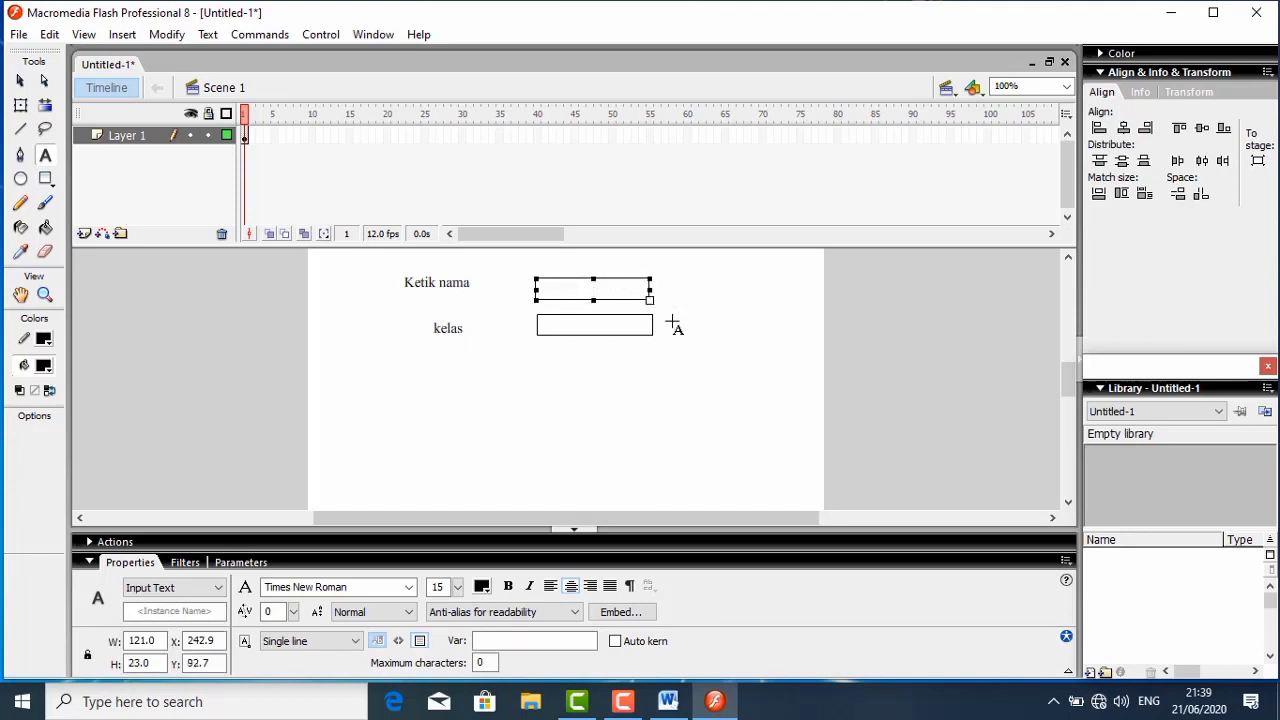
click(671, 321)
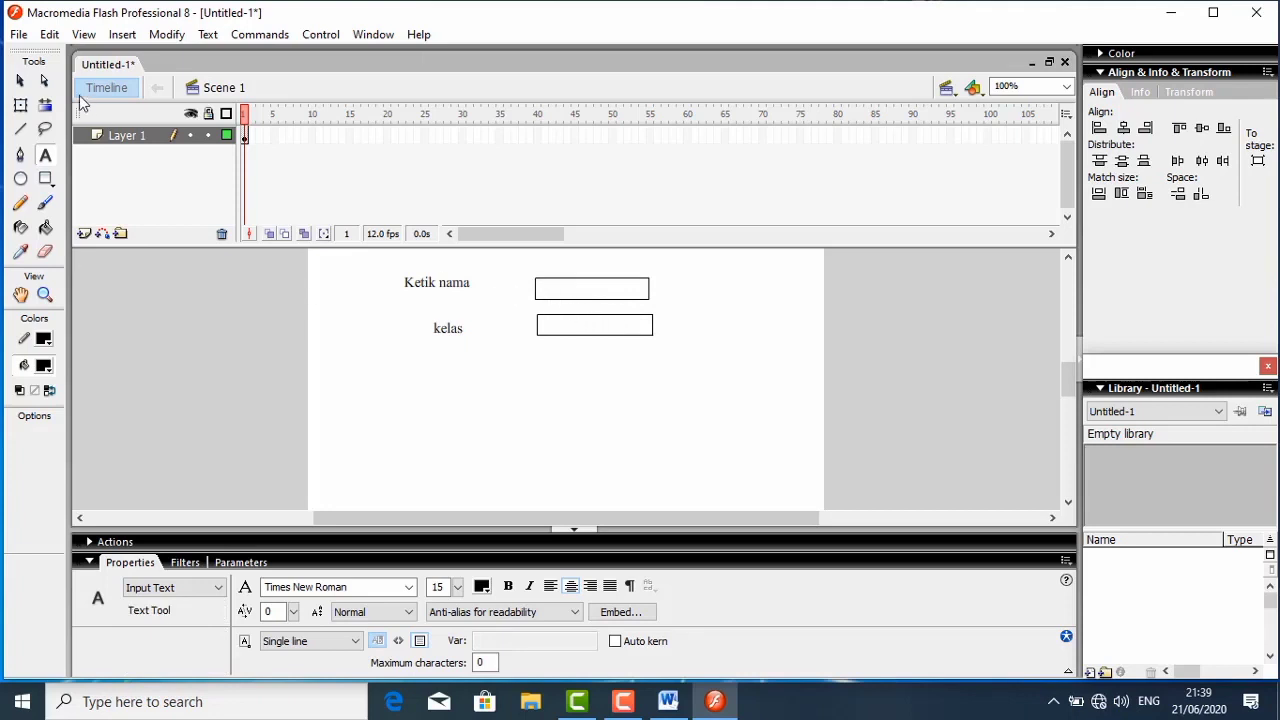
- Align the "Ketik nama" label and its input field on their vertical centers, and do the same for the "kelas" label and field
click(20, 81)
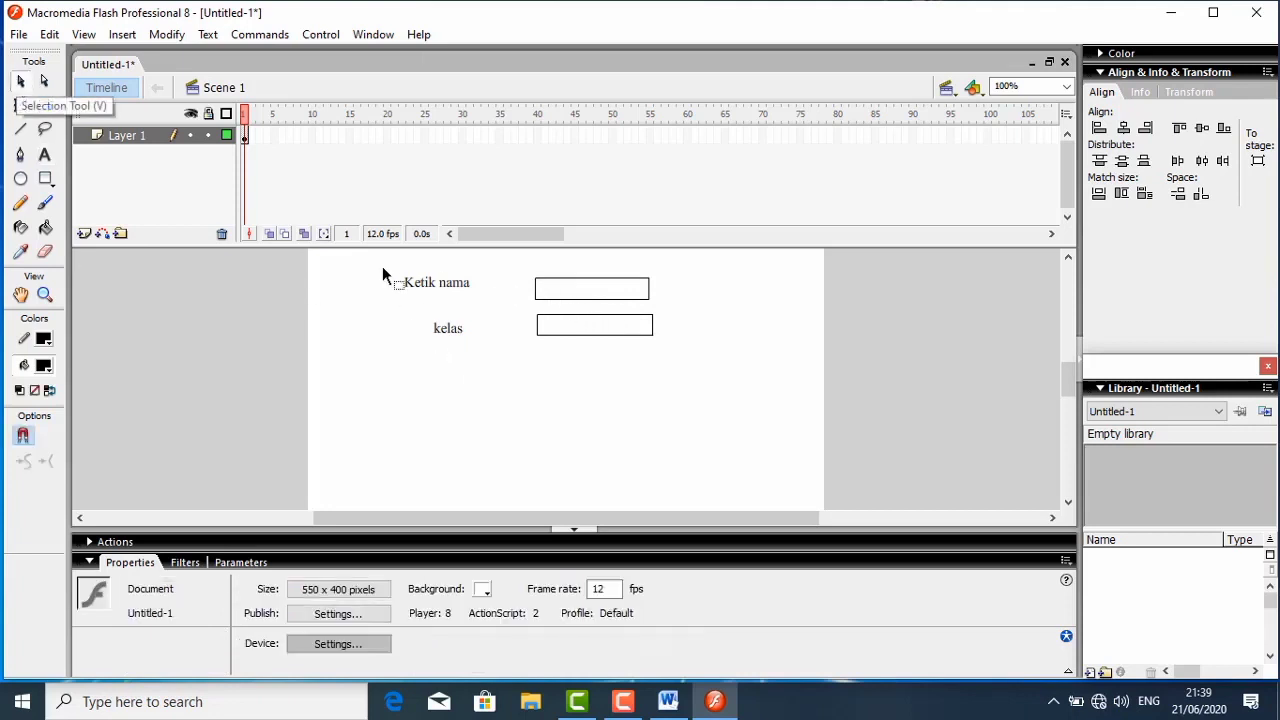
drag(382, 266, 674, 312)
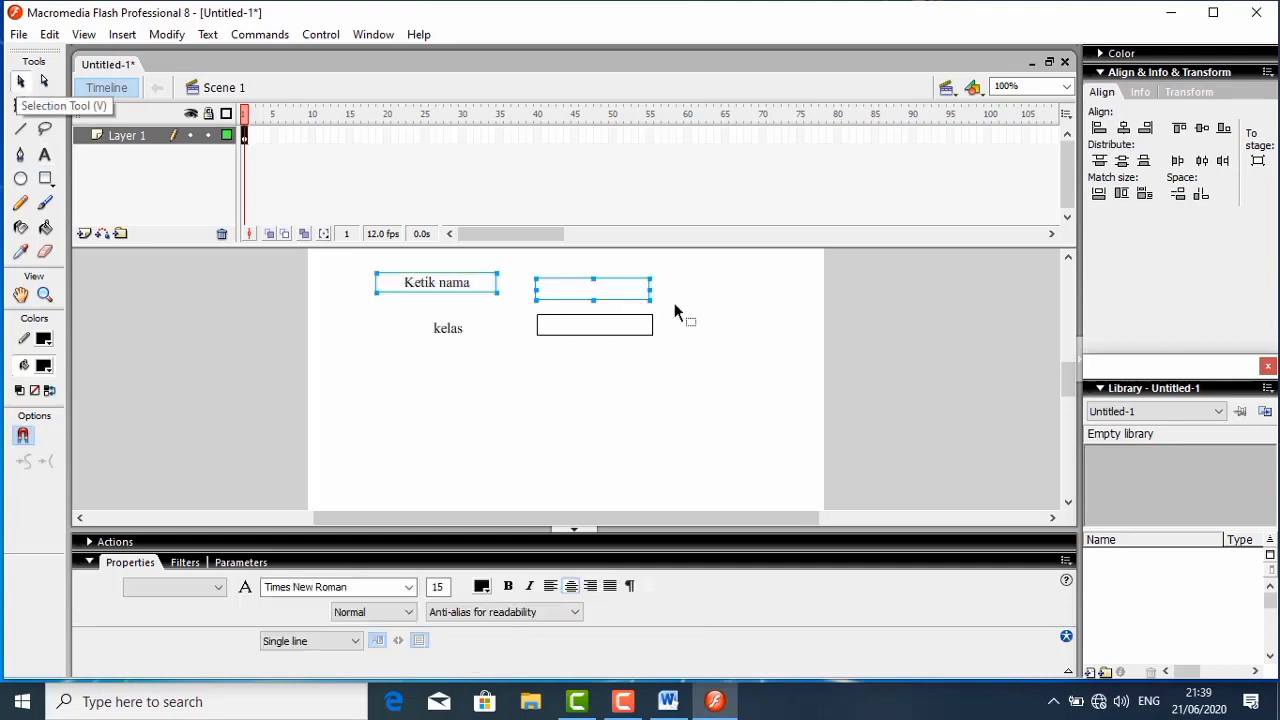
click(1202, 127)
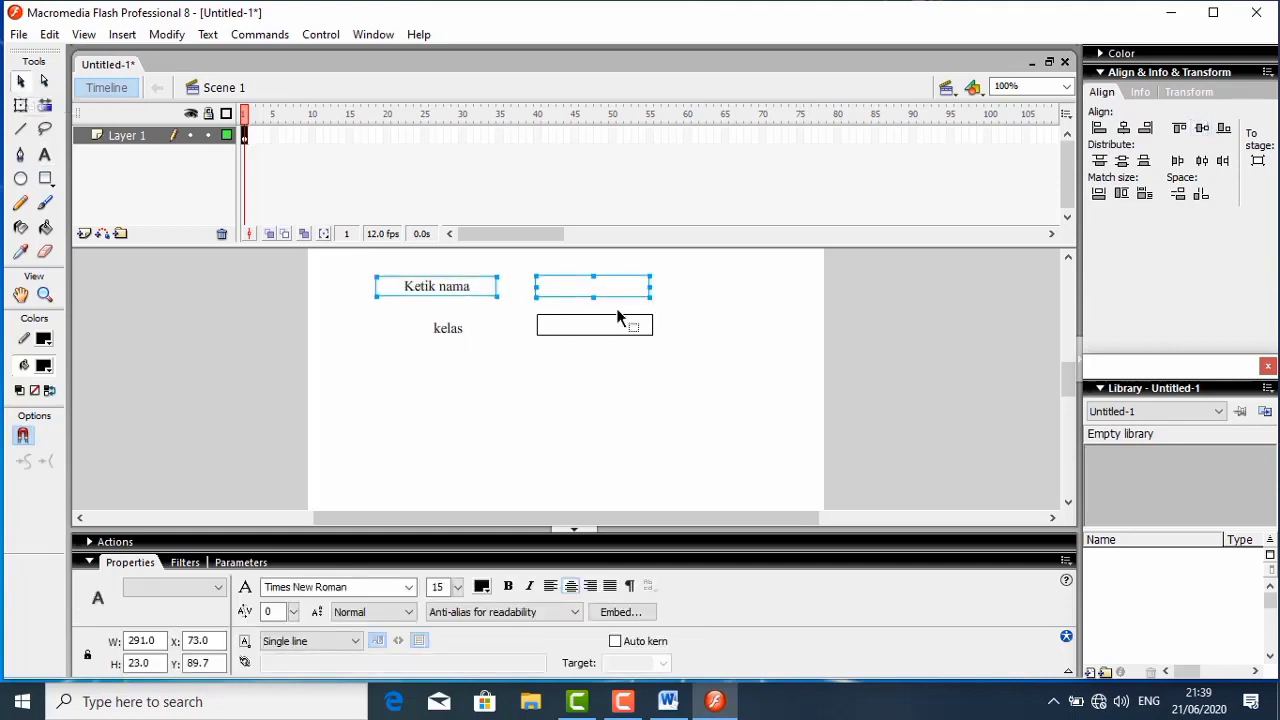
drag(380, 310, 728, 342)
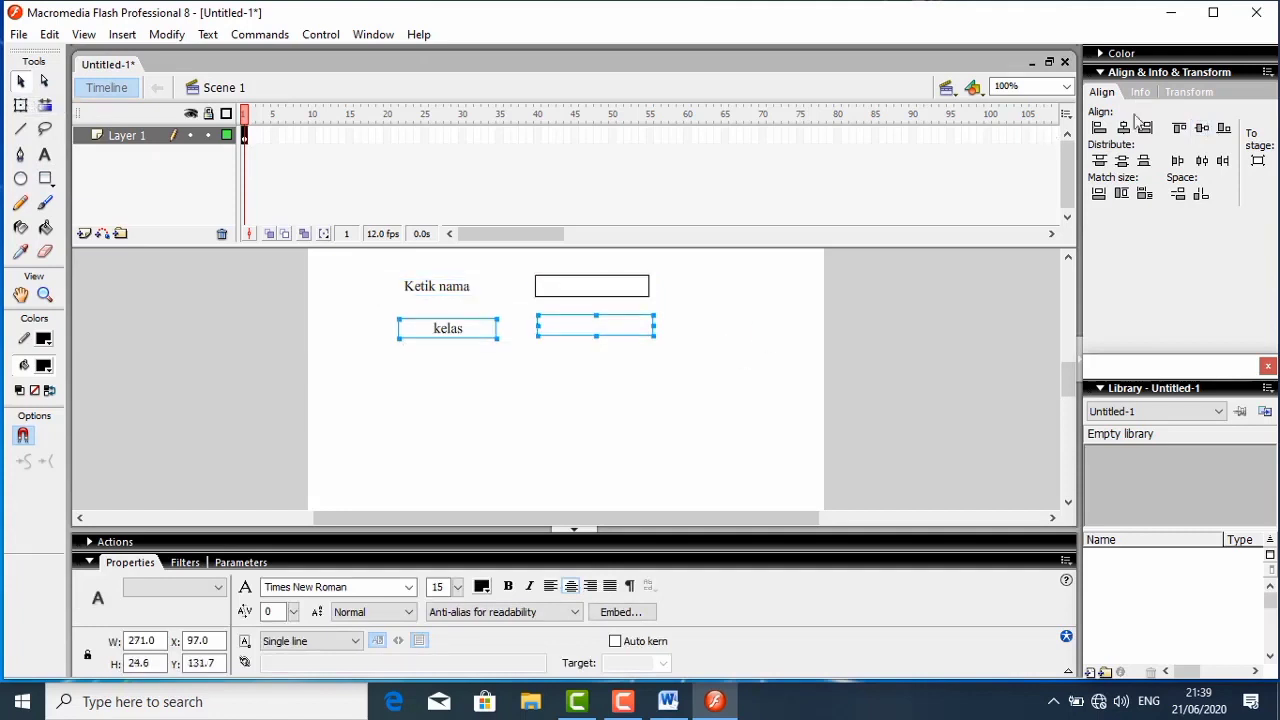
click(1202, 127)
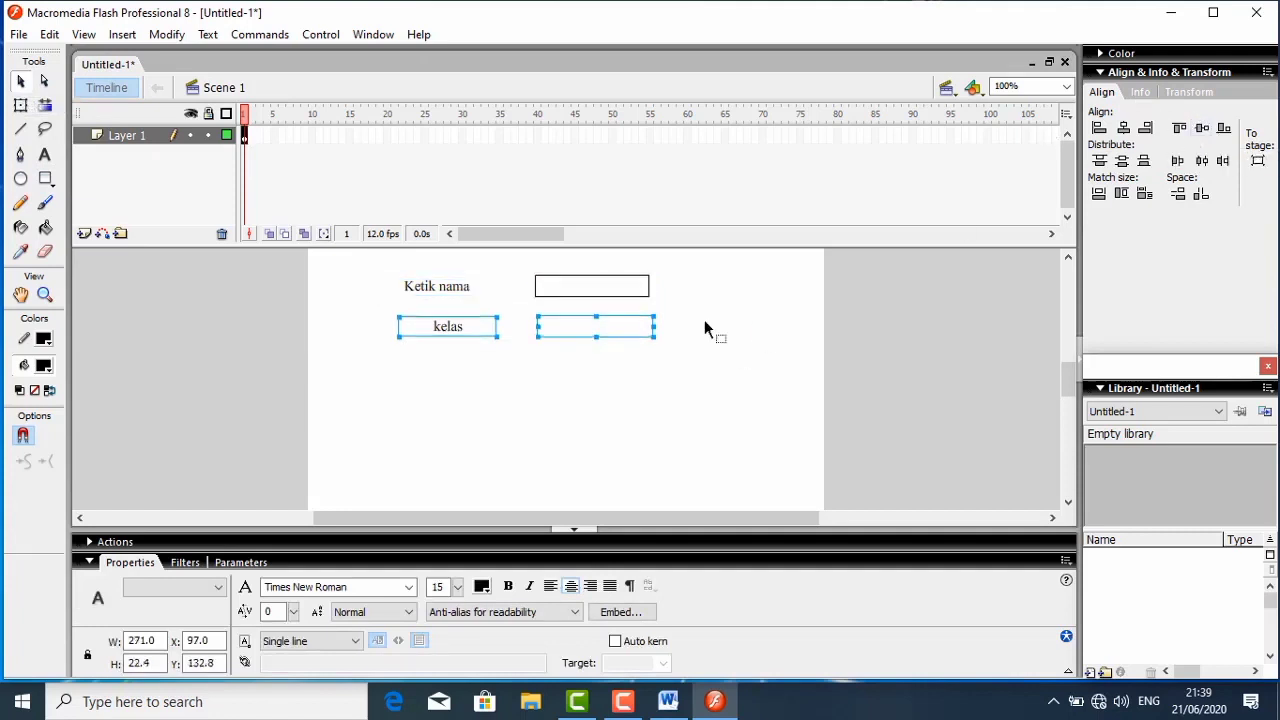
- Align the two input fields with each other on their horizontal centers and deselect them
drag(525, 269, 725, 368)
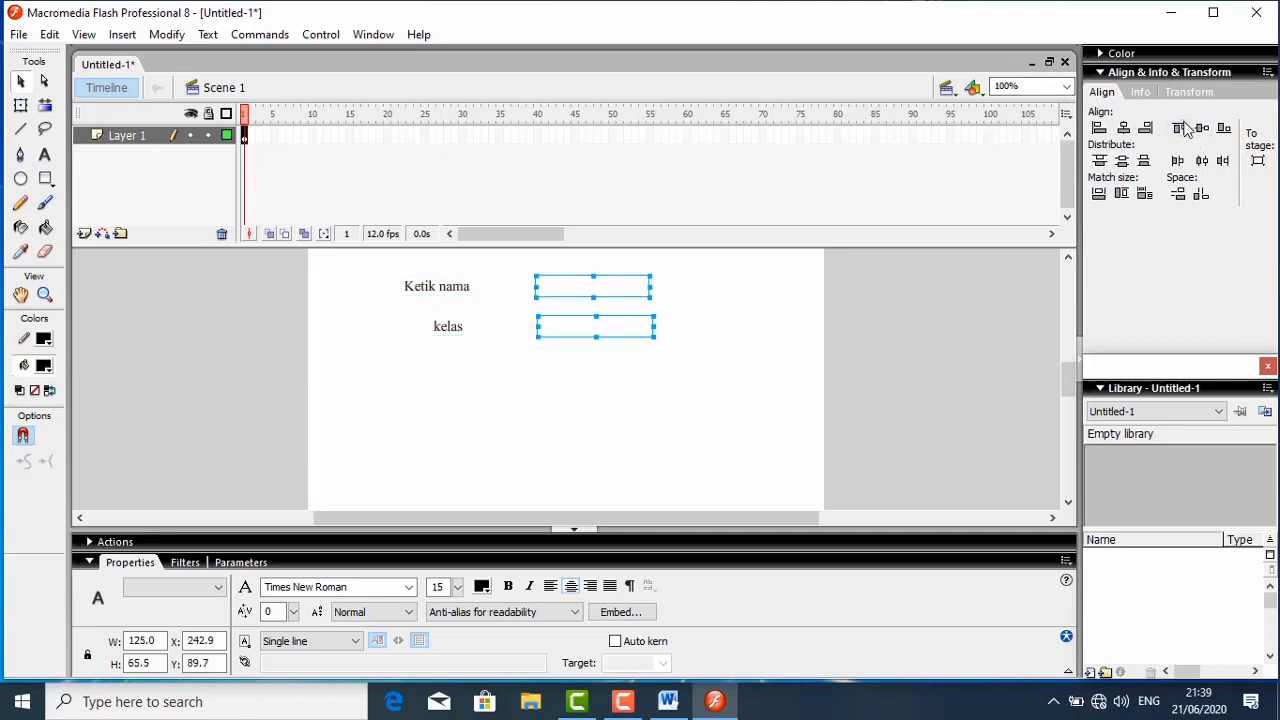
click(1123, 127)
click(737, 438)
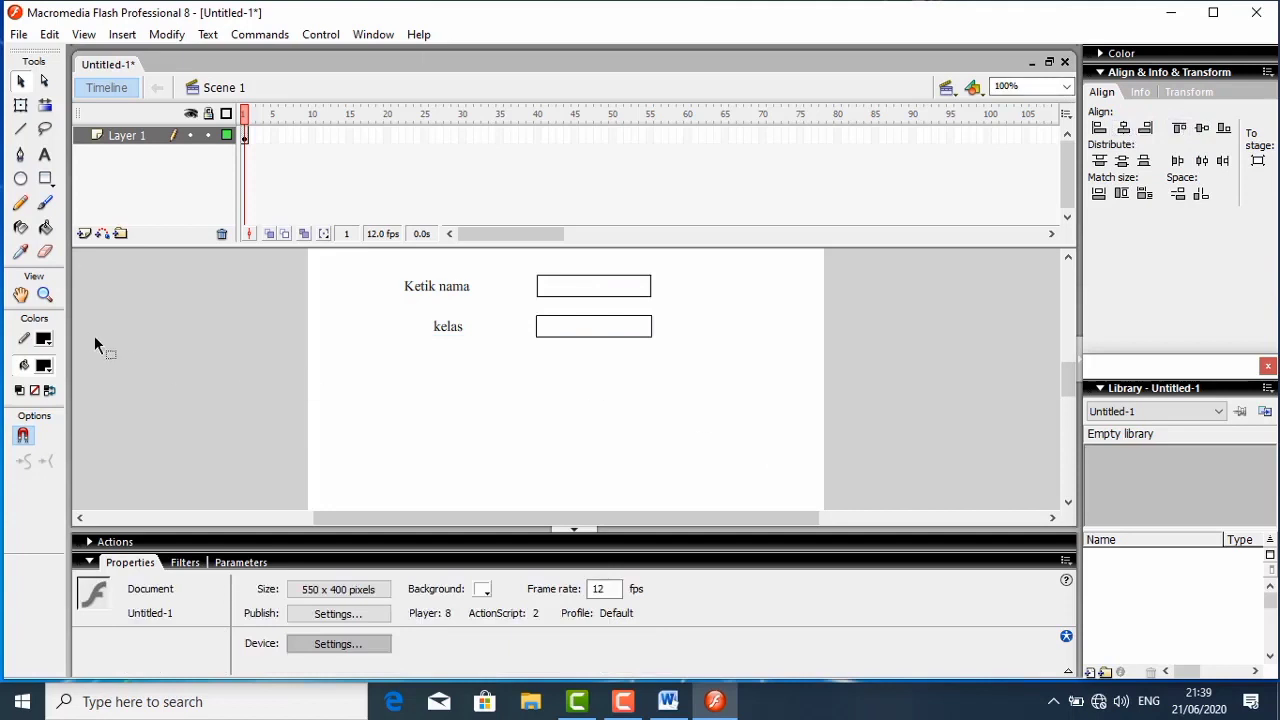
- Draw a circle about 74 × 74 px at about X 390, Y 265, below the input fields, and fill it with blue #0033CC
click(21, 179)
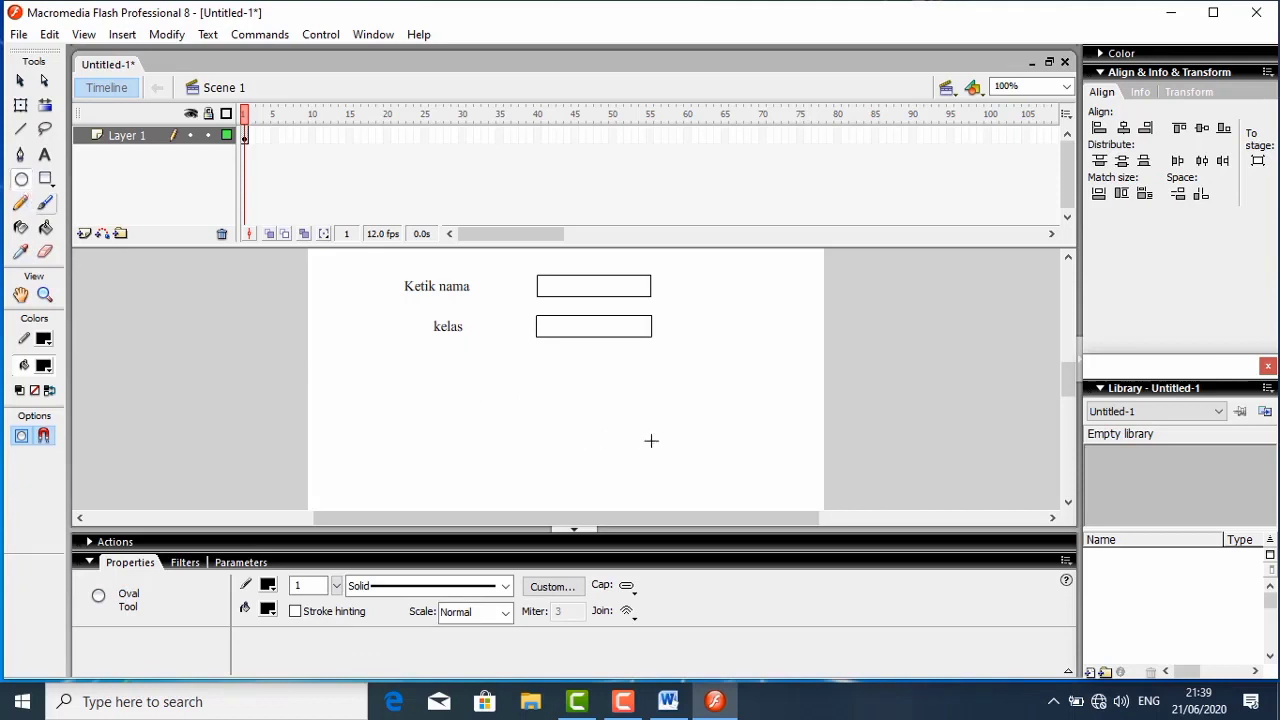
drag(674, 440, 744, 509)
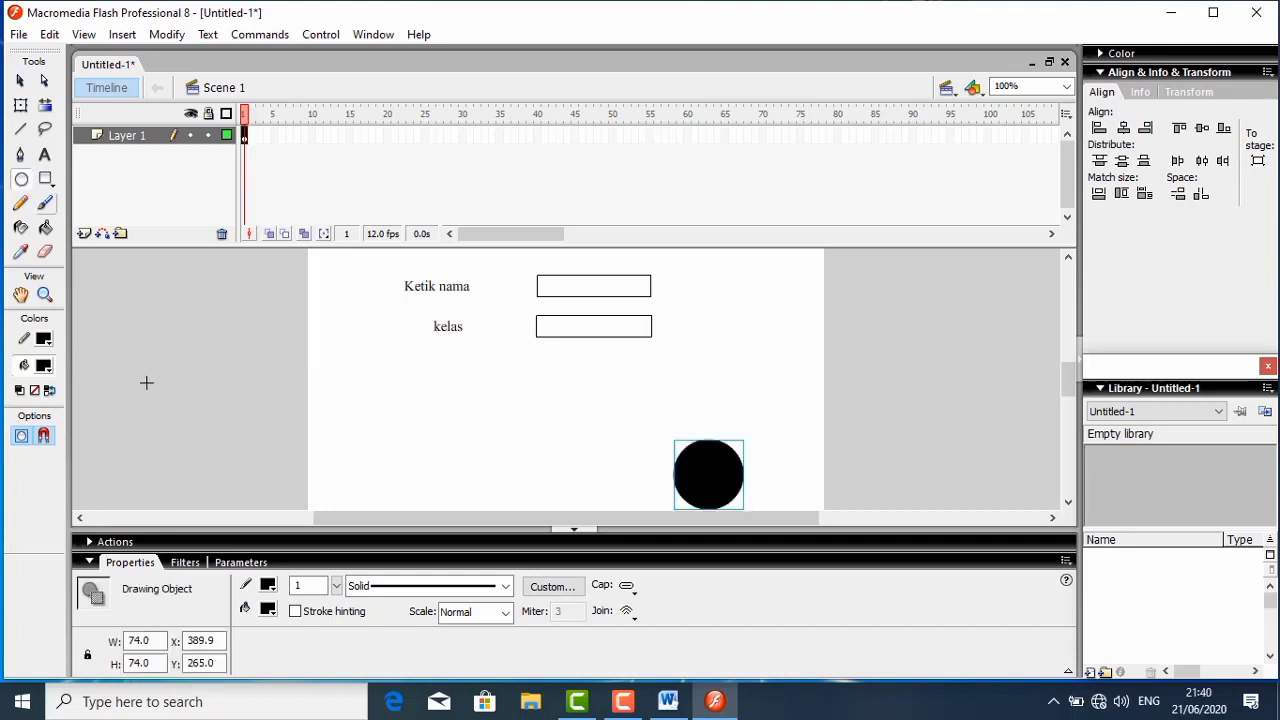
click(44, 366)
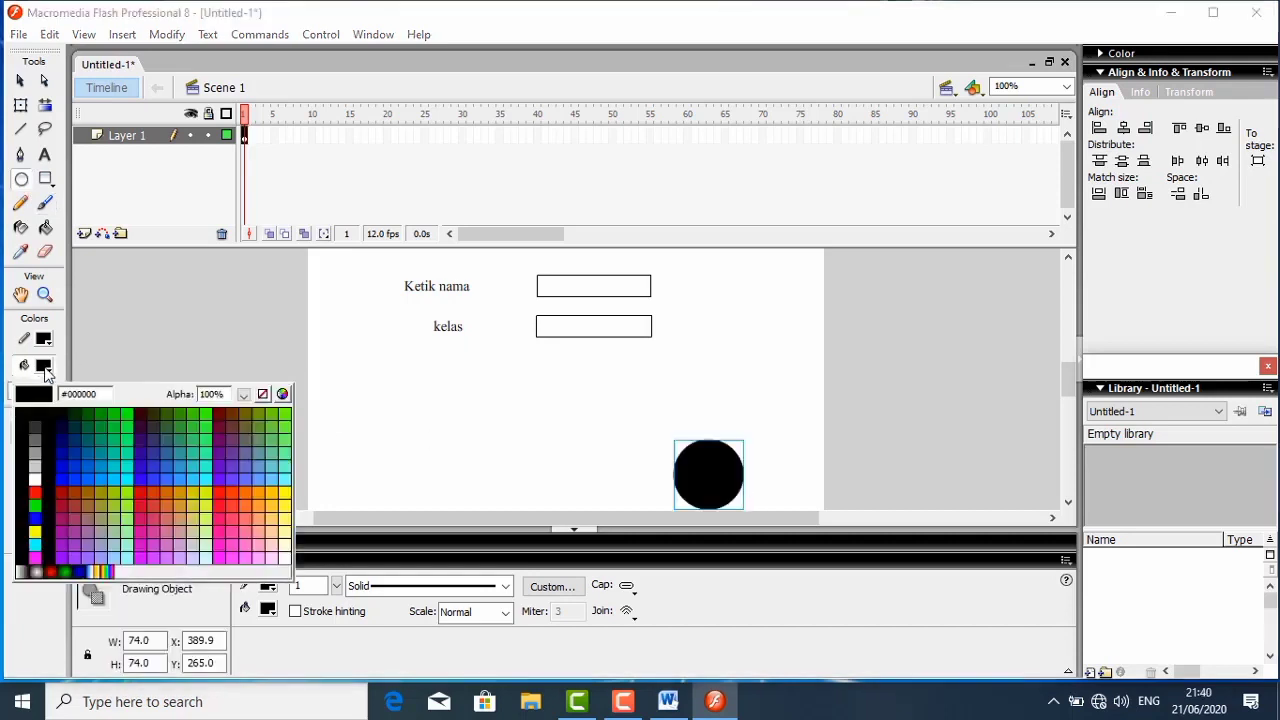
click(74, 462)
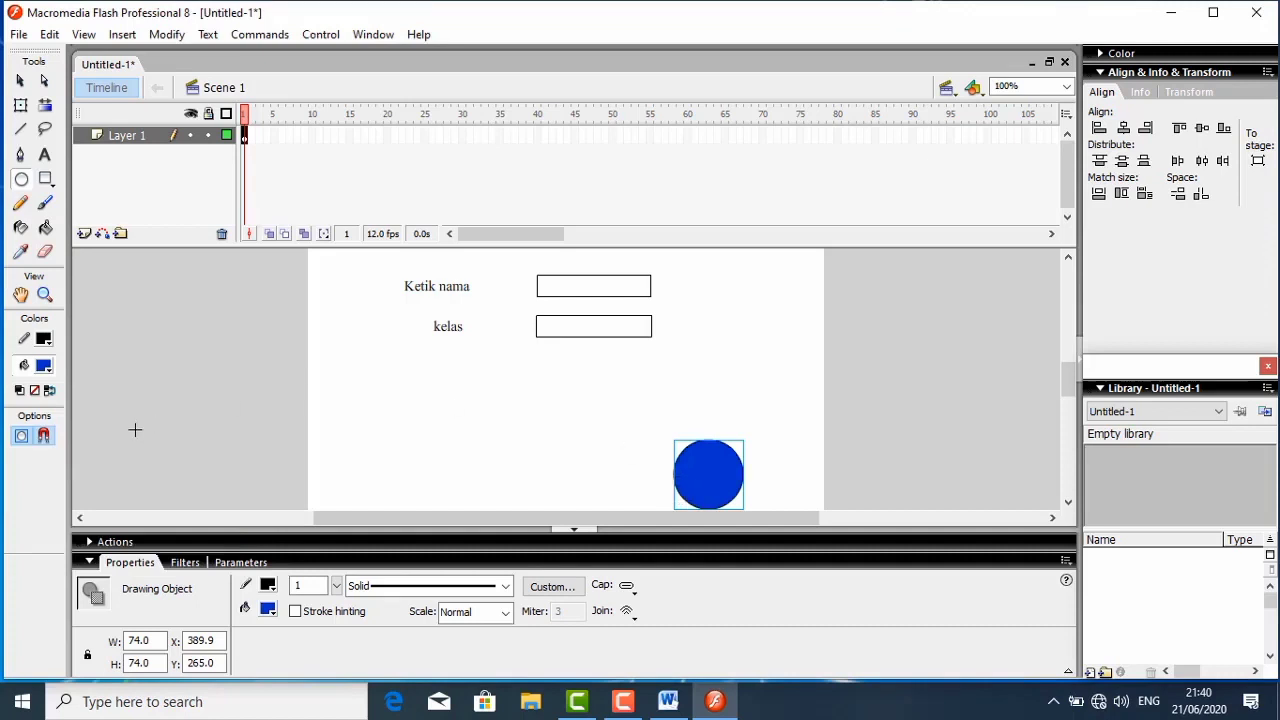
mouse_move(618, 429)
mouse_down()
mouse_move(814, 506)
mouse_move(657, 446)
mouse_move(599, 444)
mouse_up()
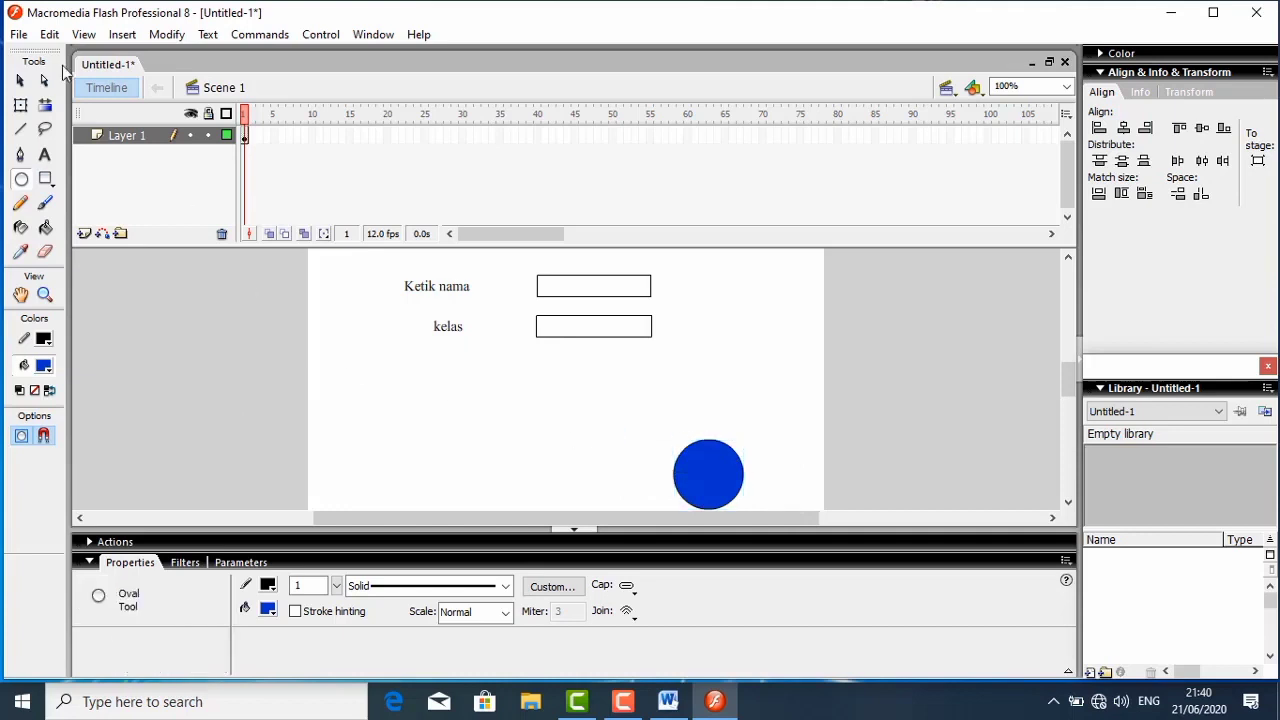
- Convert the blue circle to a Button symbol named "tombol"
click(20, 81)
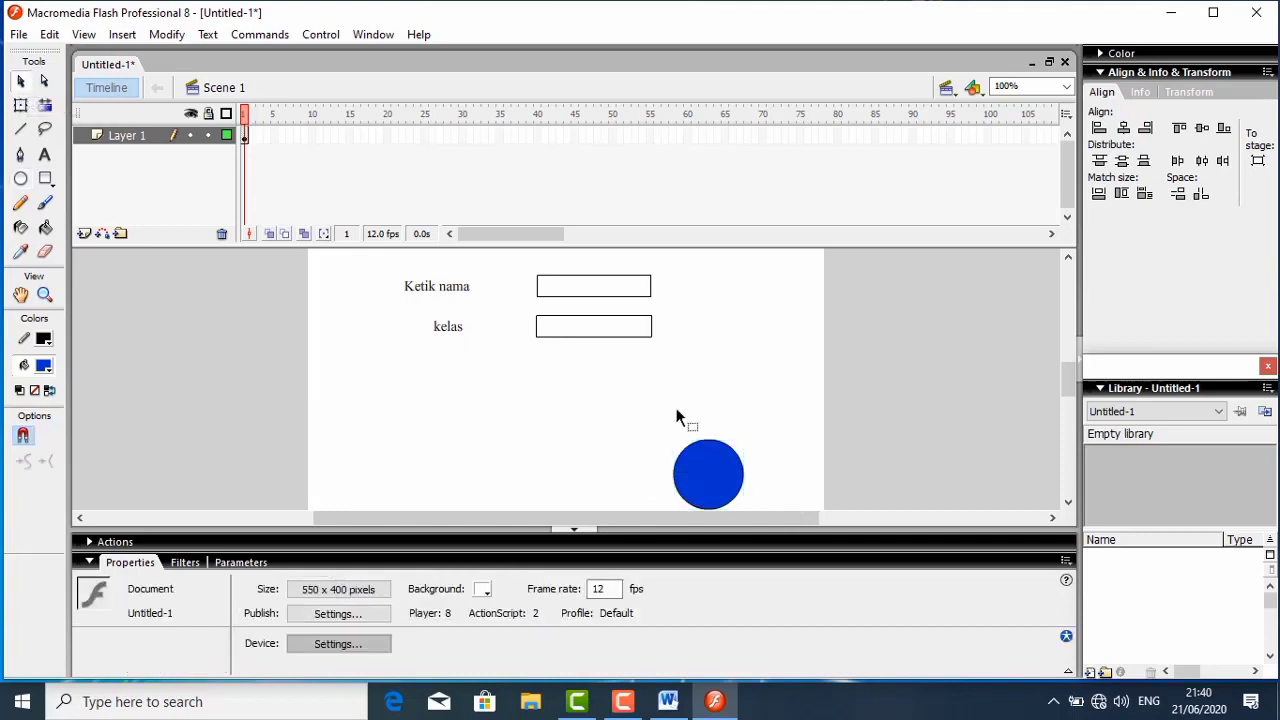
drag(658, 435, 775, 513)
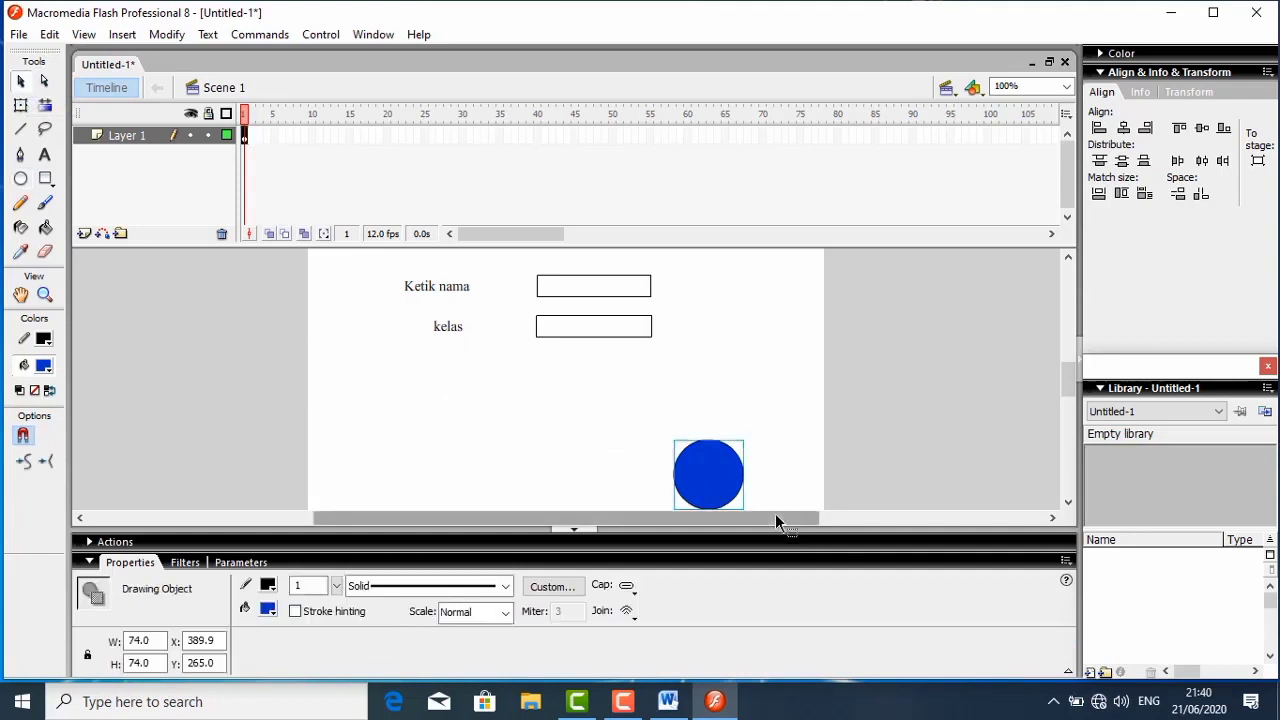
right_click(728, 490)
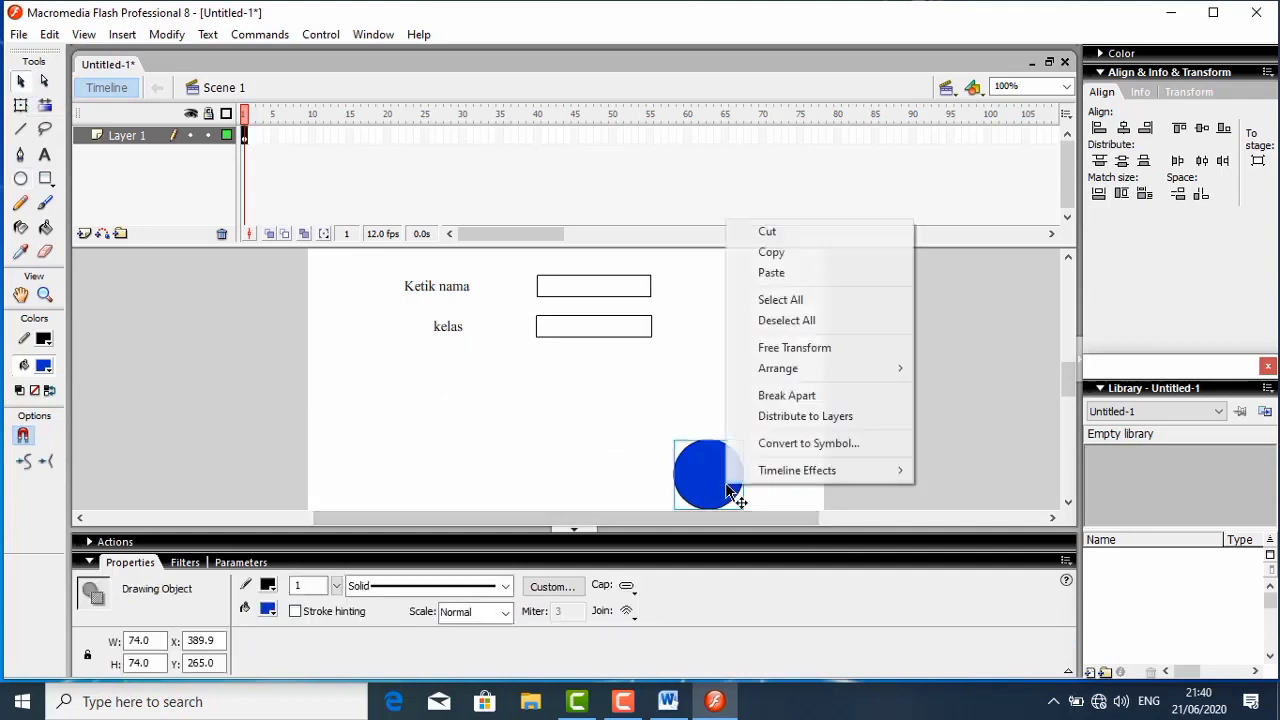
click(789, 444)
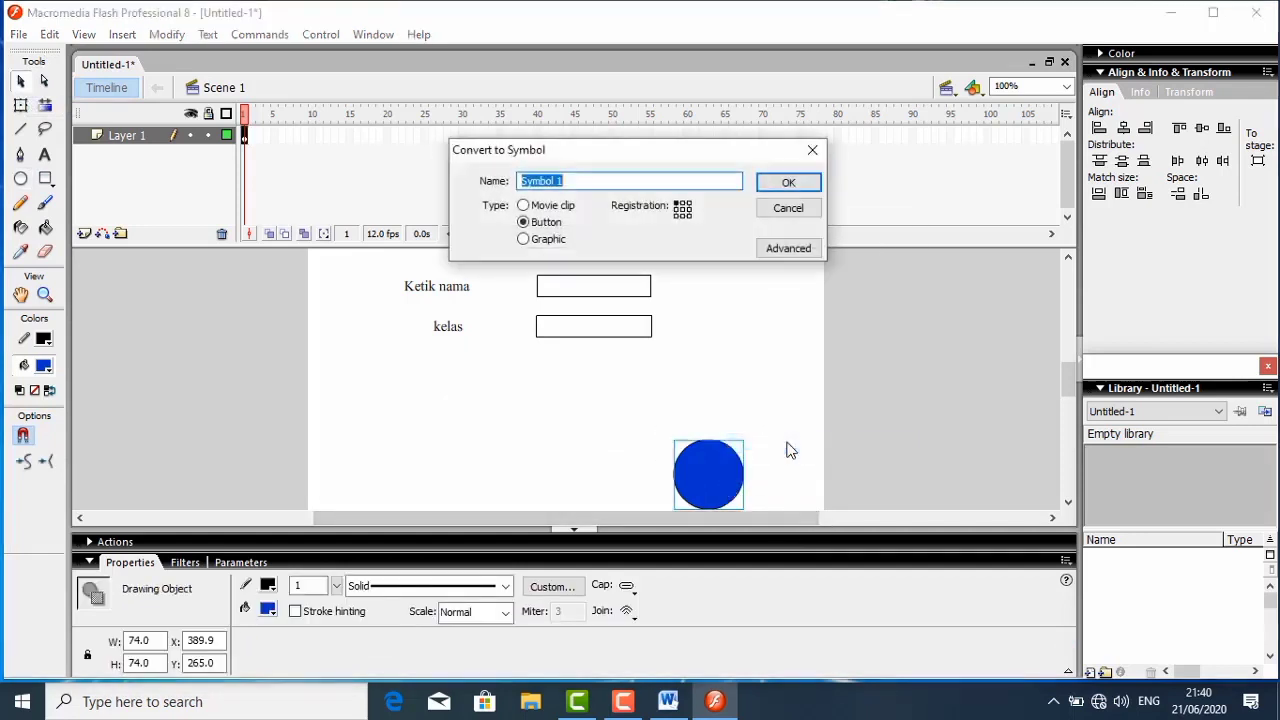
click(578, 182)
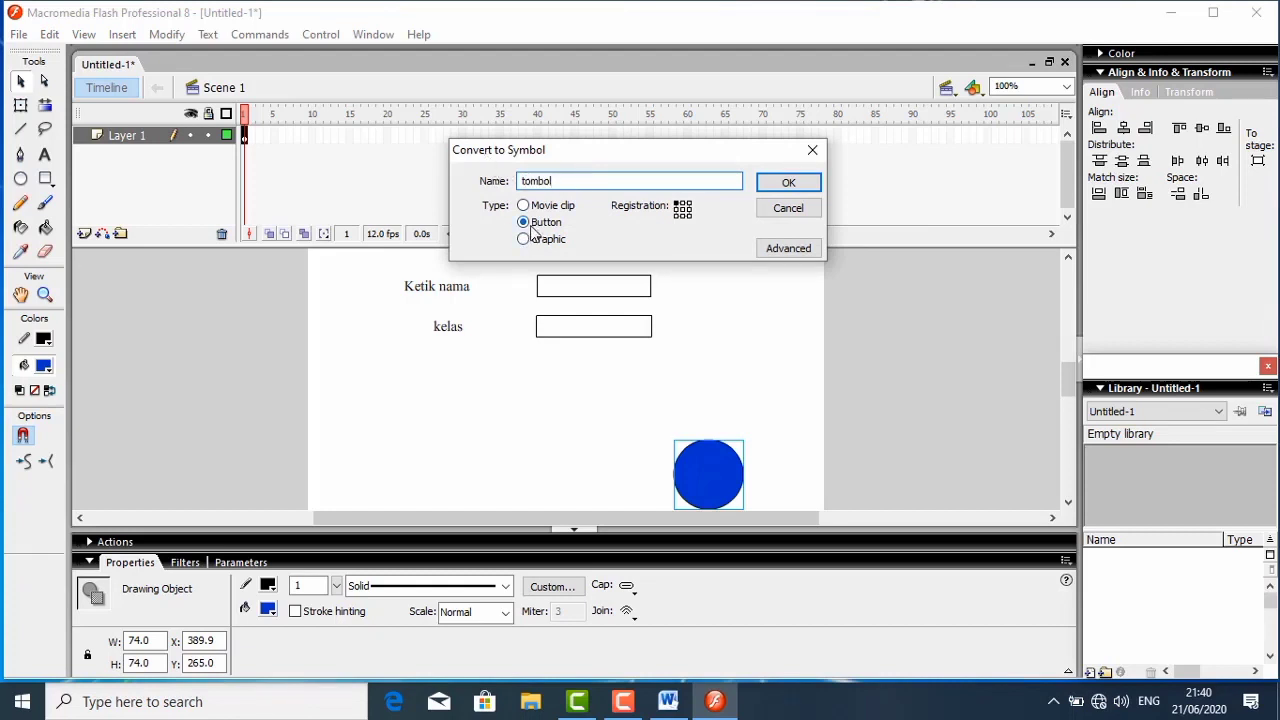
click(780, 183)
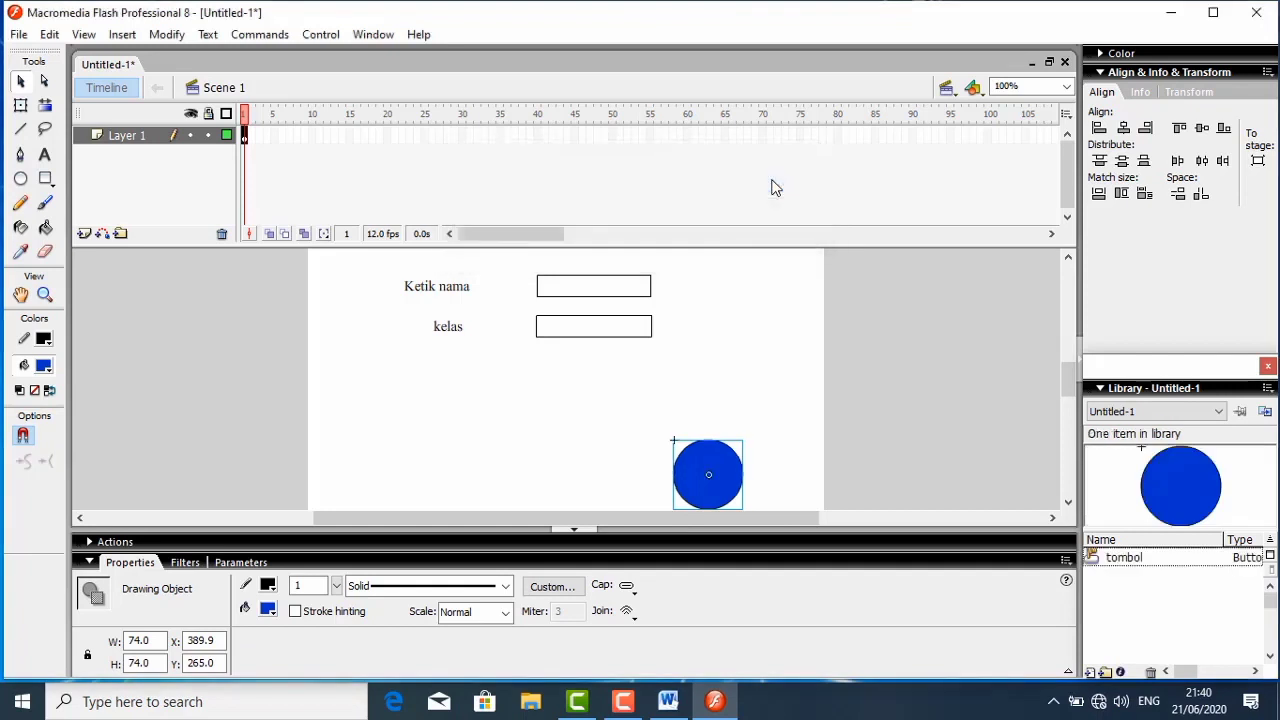
- Give the circle button a goto action of type Next Frame, so releasing it runs nextFrame(), and collapse the script editor
right_click(681, 462)
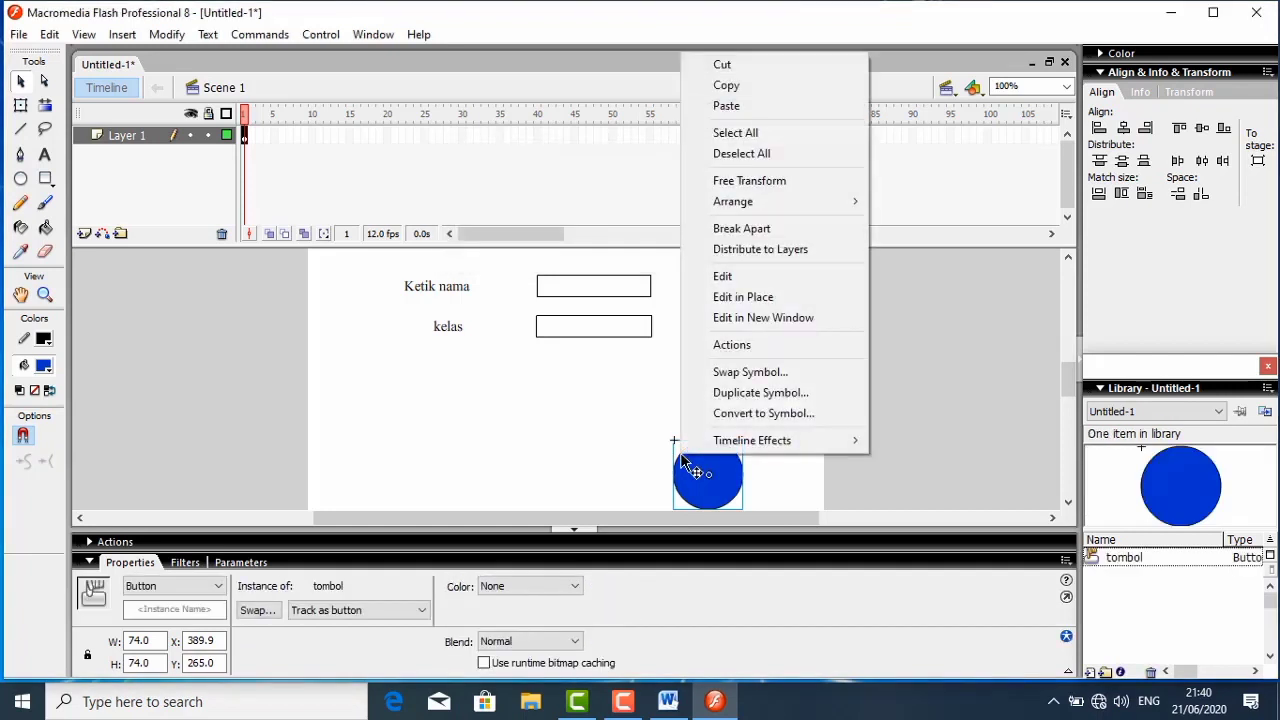
click(731, 347)
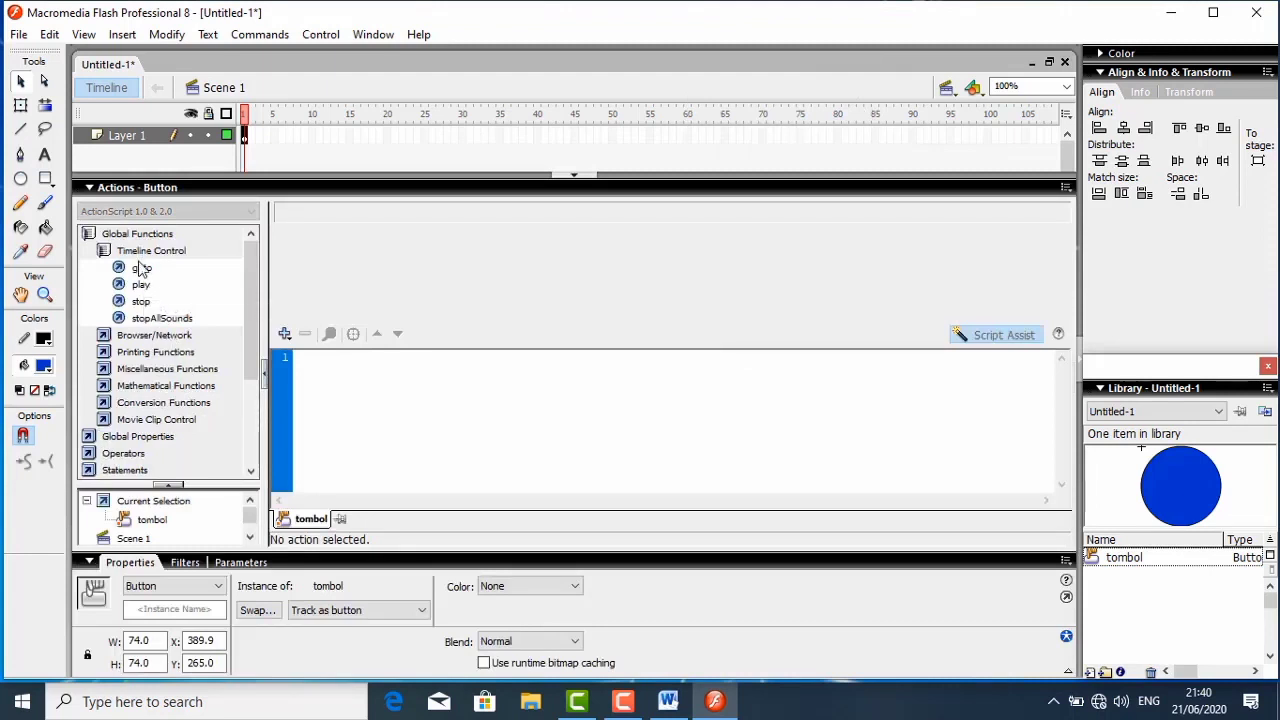
click(141, 270)
double_click(141, 270)
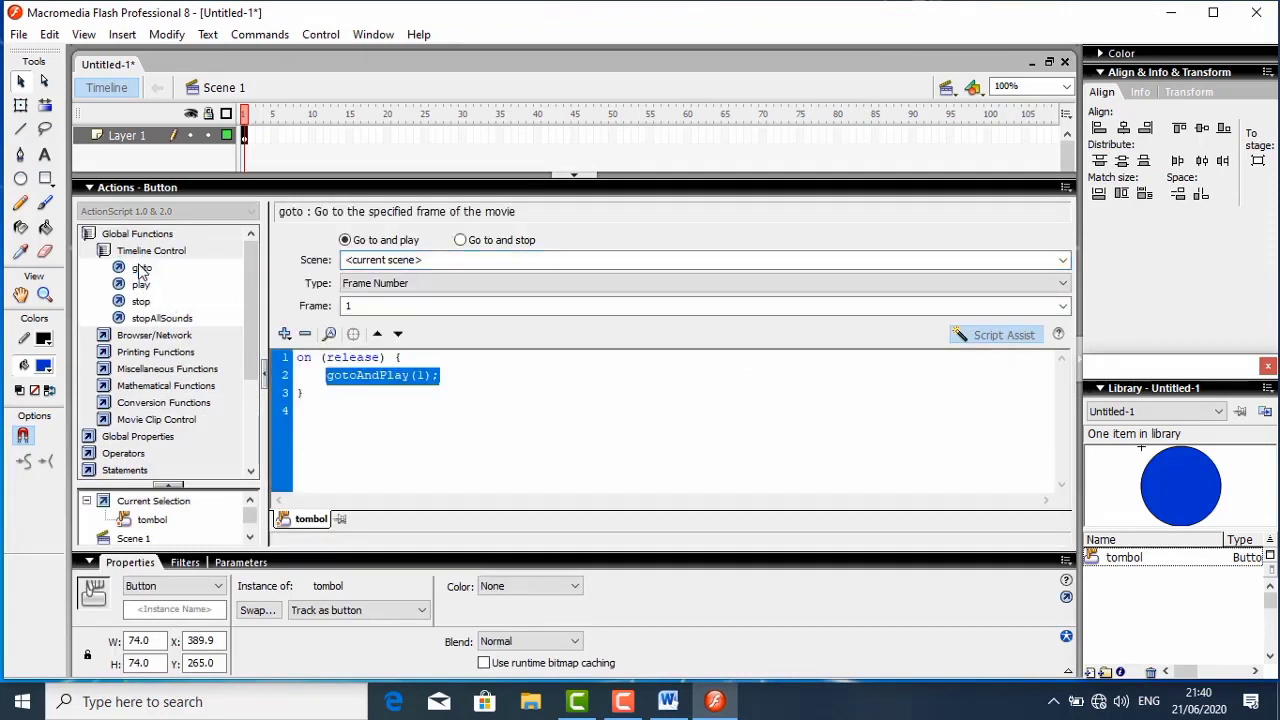
click(460, 241)
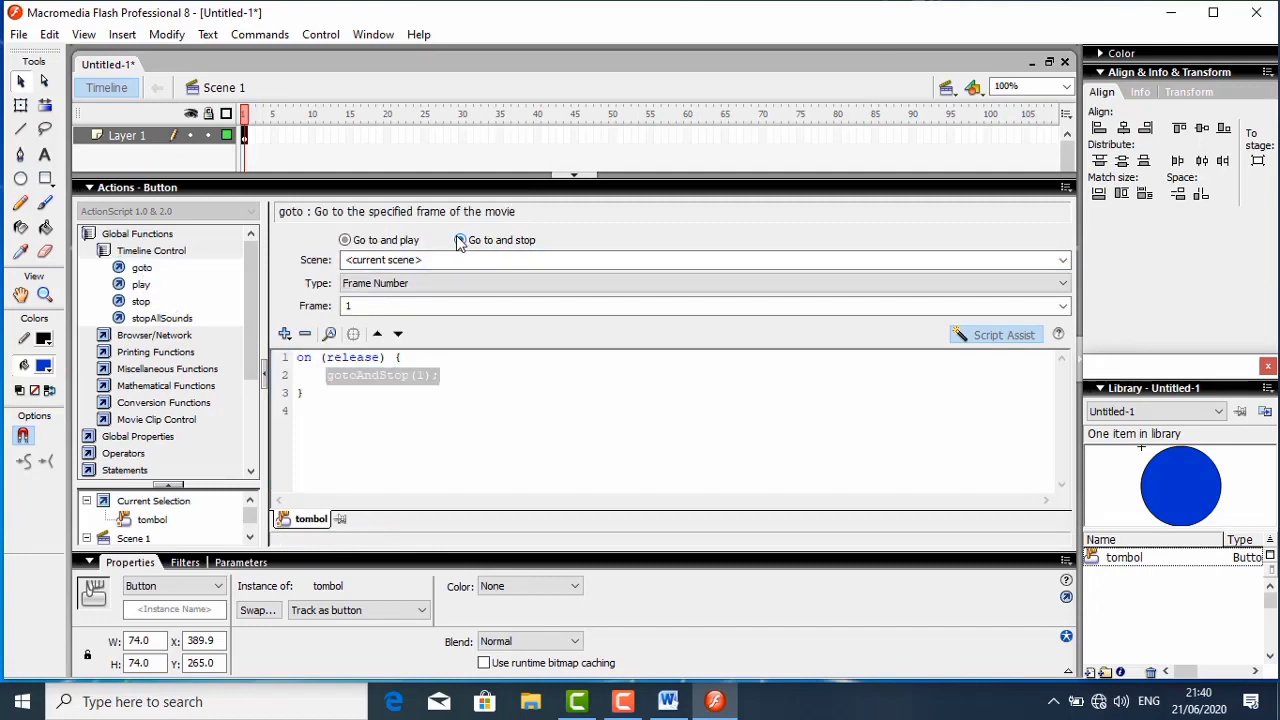
click(430, 283)
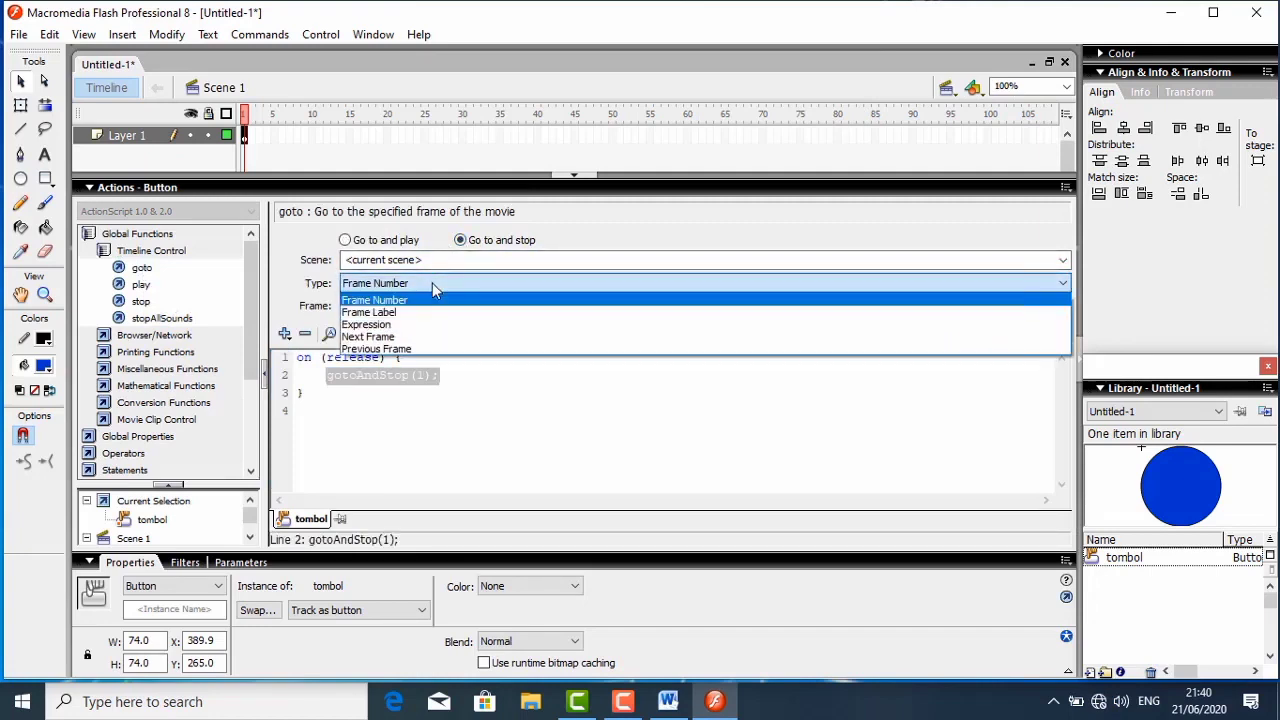
click(375, 337)
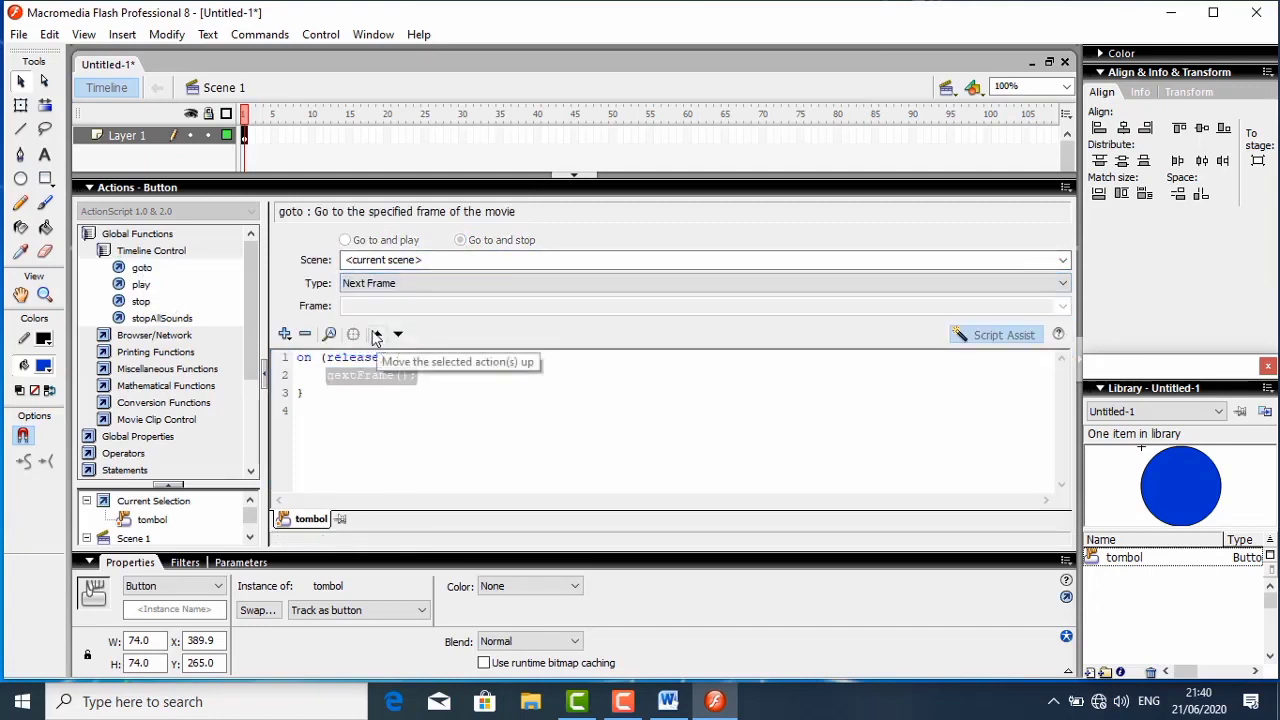
click(561, 176)
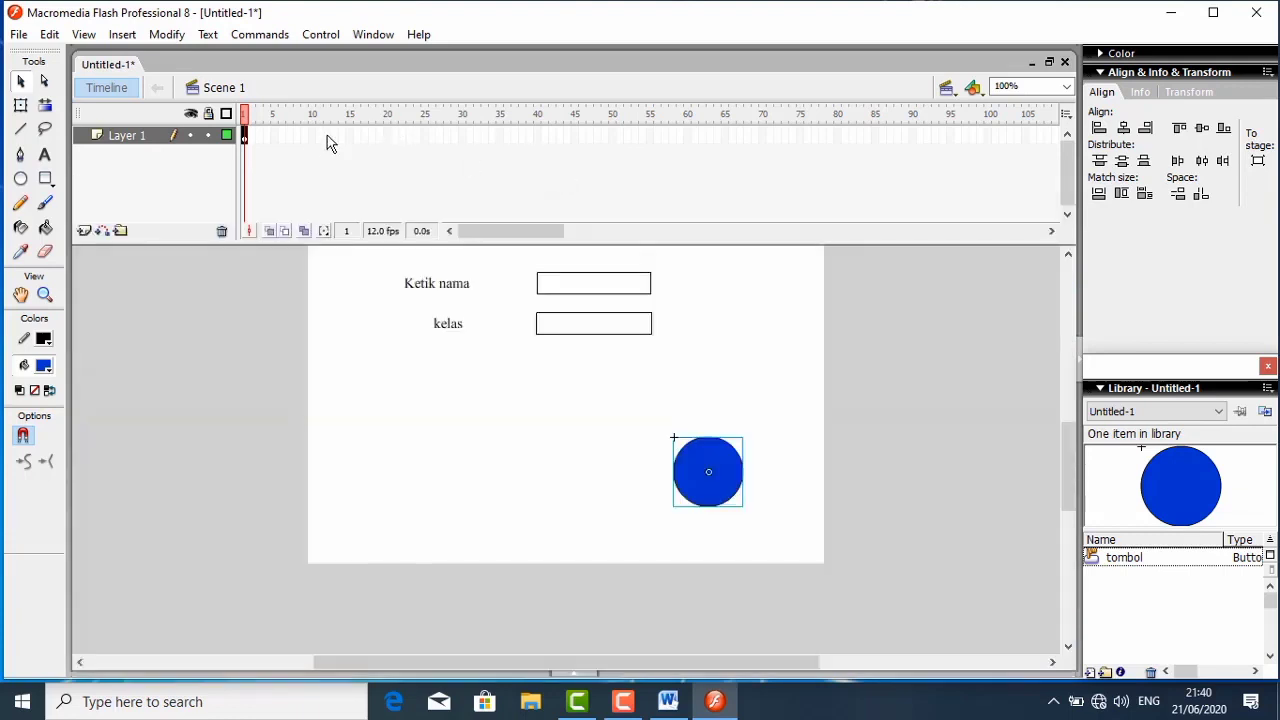
click(248, 136)
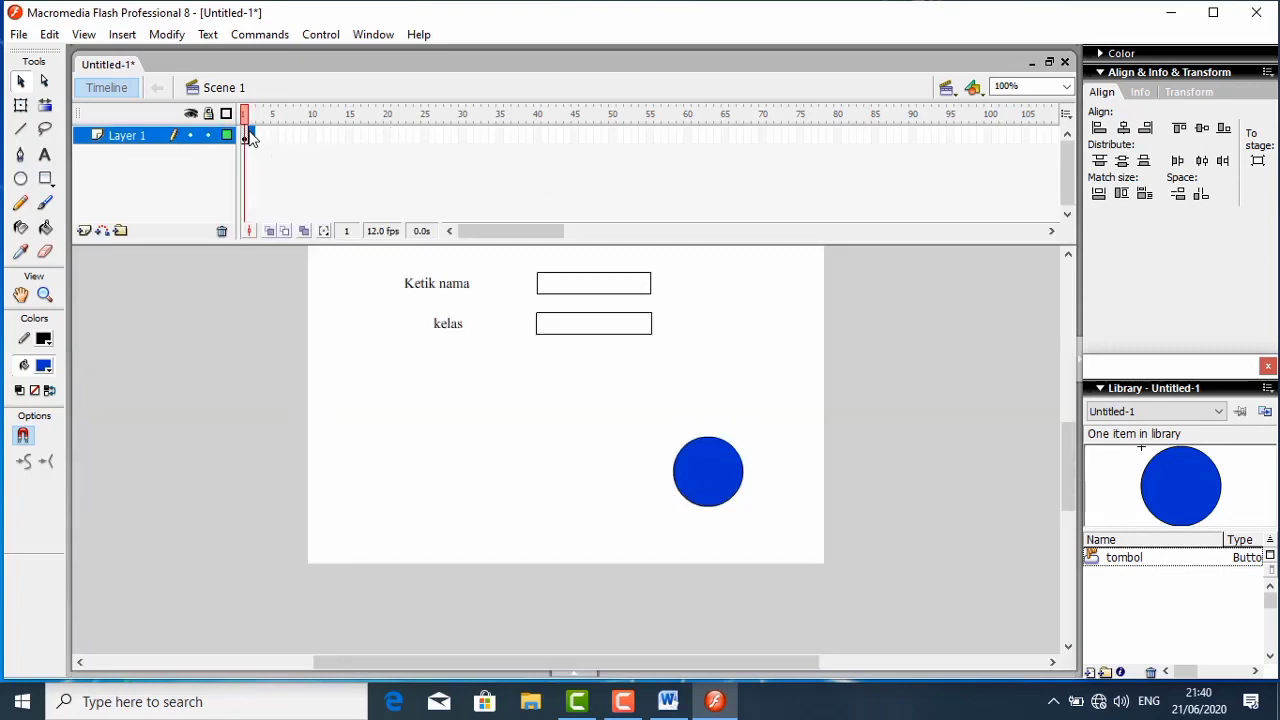
right_click(250, 137)
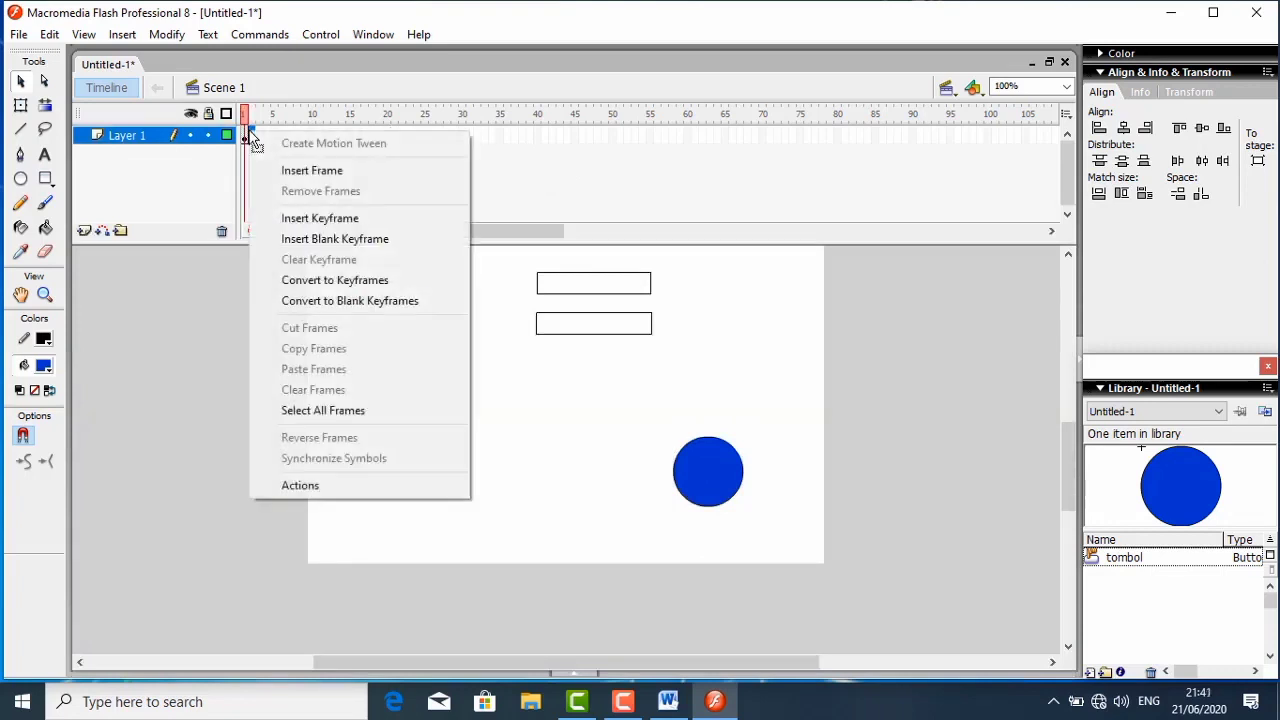
click(283, 170)
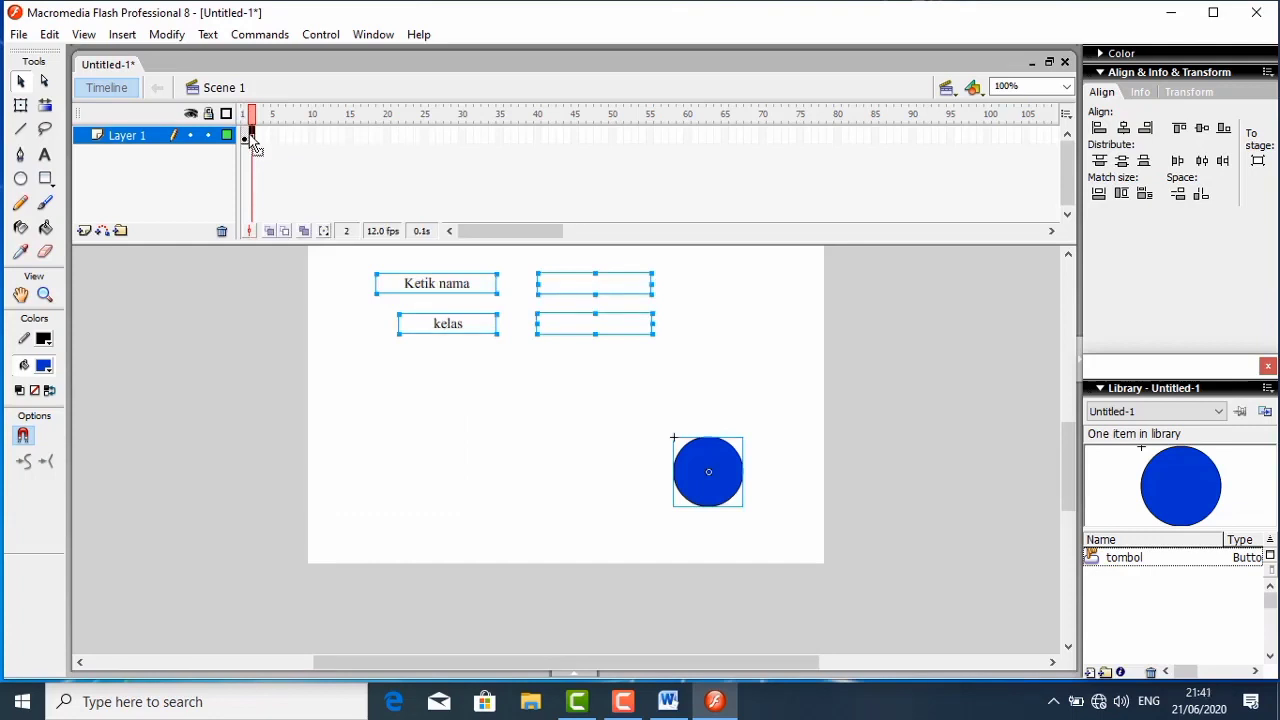
- Insert a blank keyframe at frame 2 of Layer 1 and draw a text field near the stage's upper-left corner
click(247, 137)
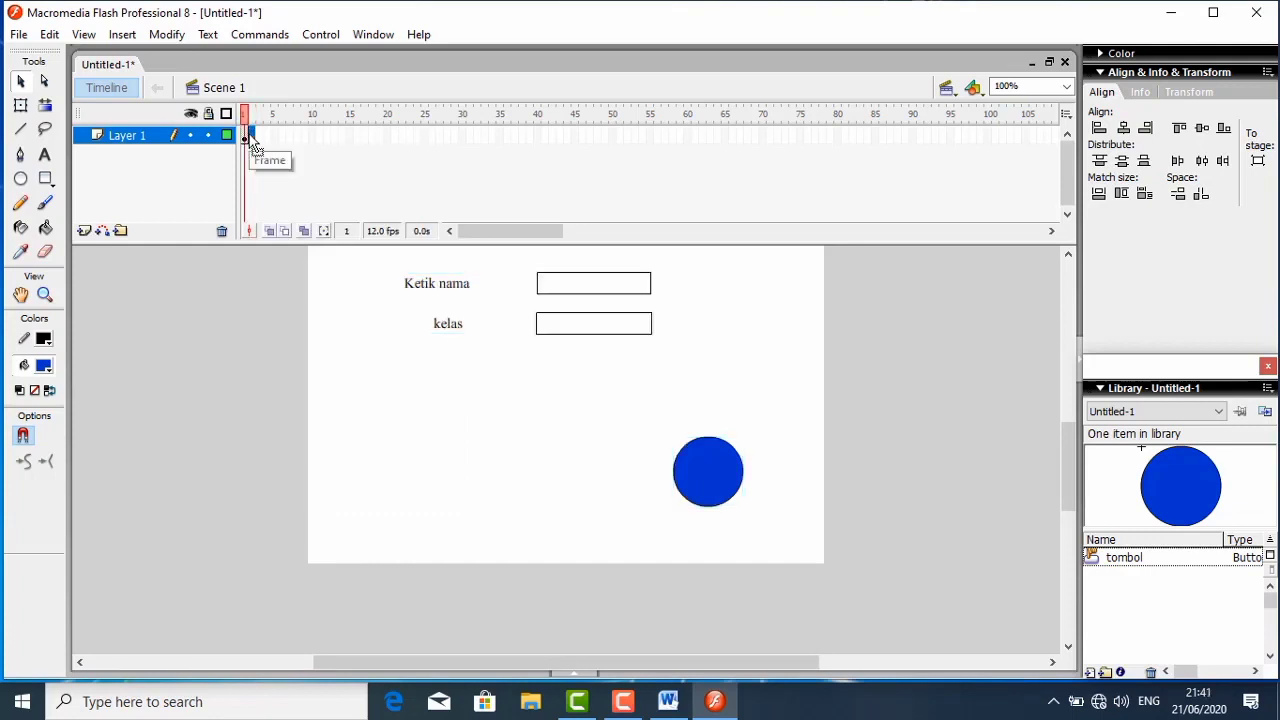
right_click(252, 140)
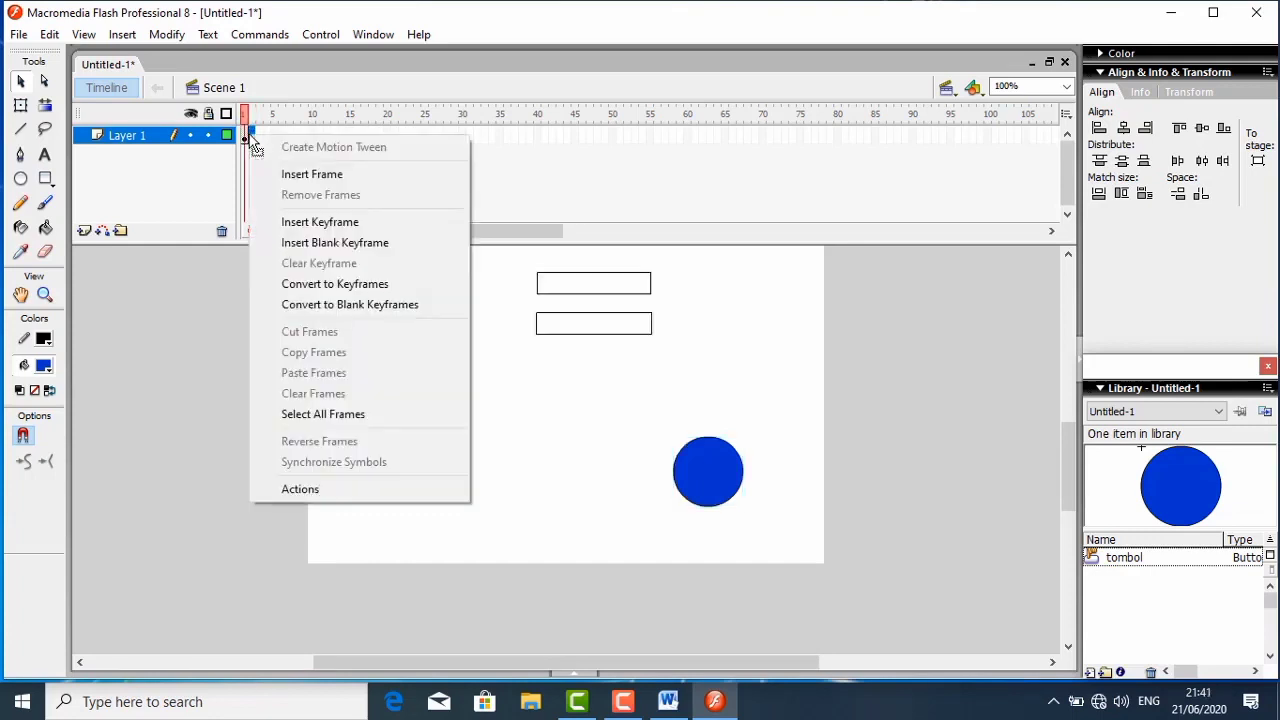
click(293, 243)
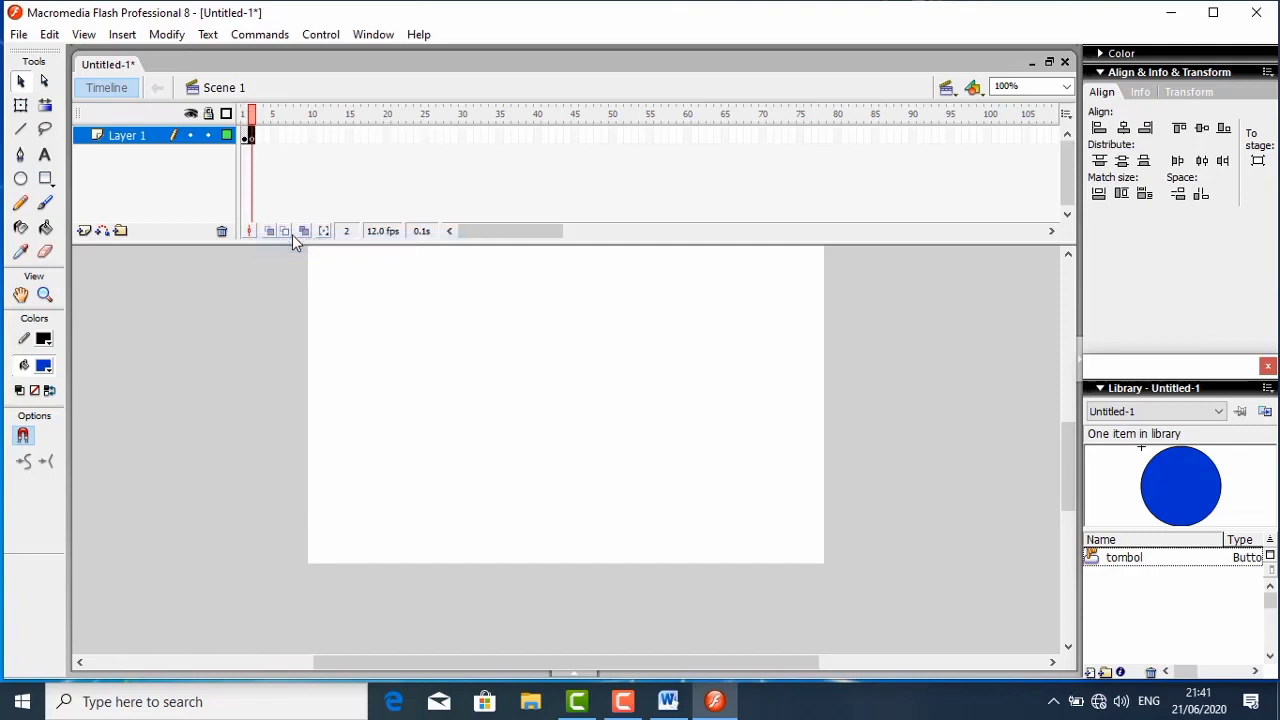
click(44, 156)
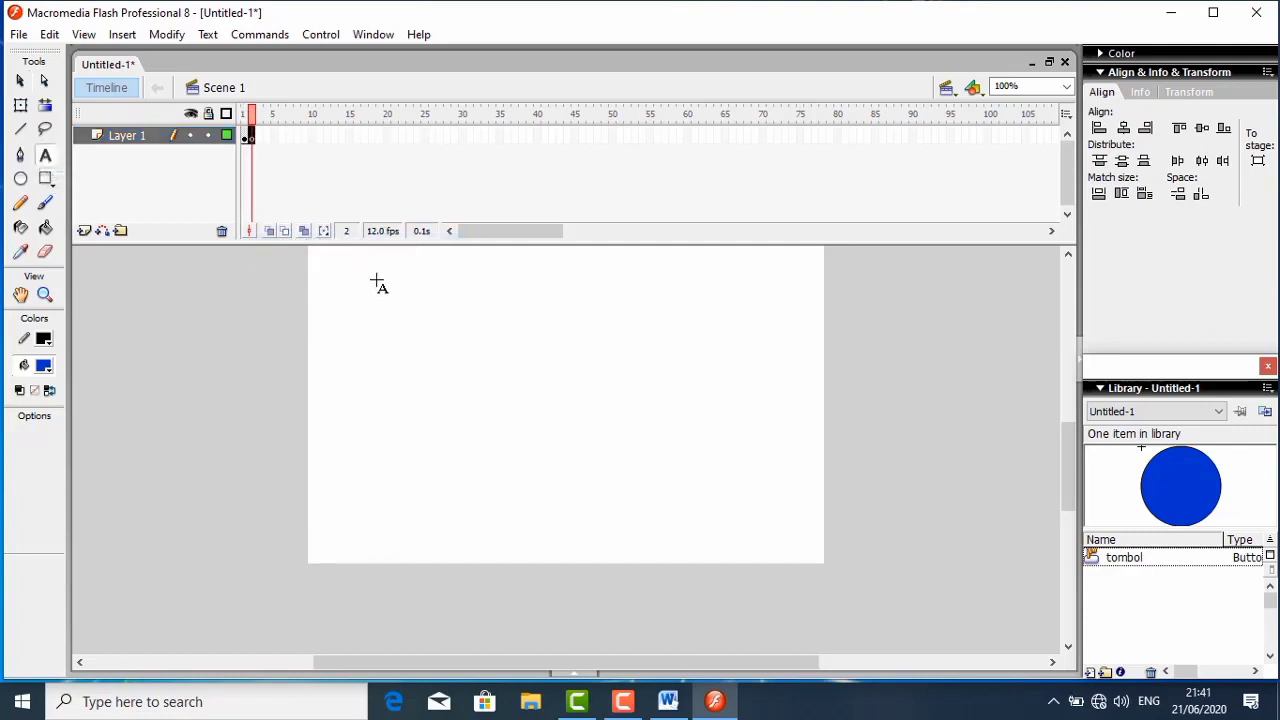
drag(368, 268, 465, 283)
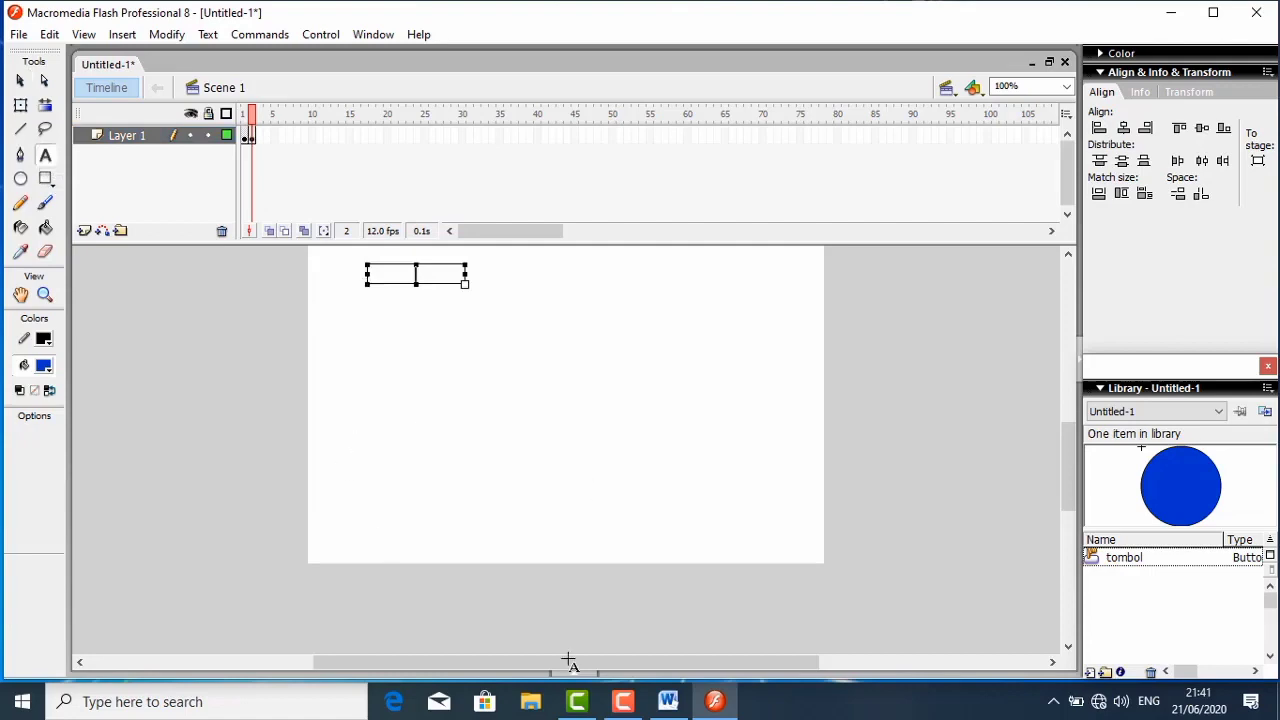
- Switch to the Word document and copy the first question, "1. Seseorang disebut syirik apabila…"
click(668, 700)
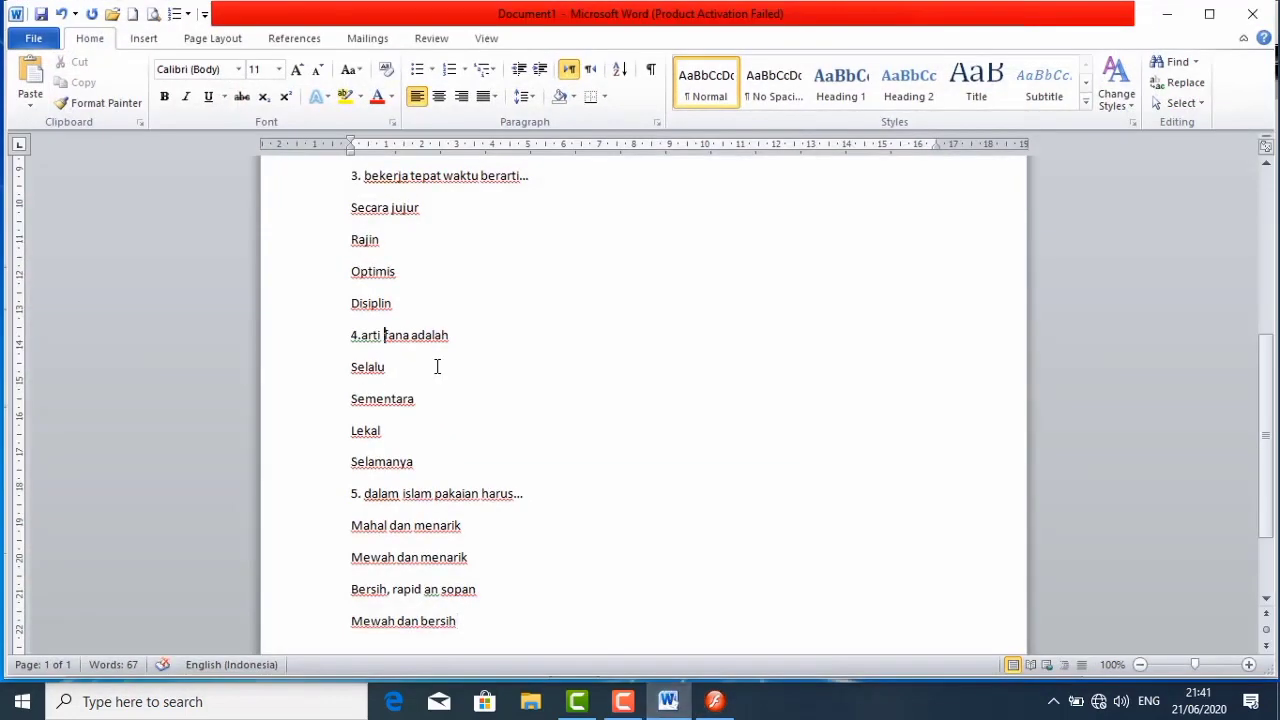
scroll(437, 367, up, 3)
scroll(437, 367, up, 2)
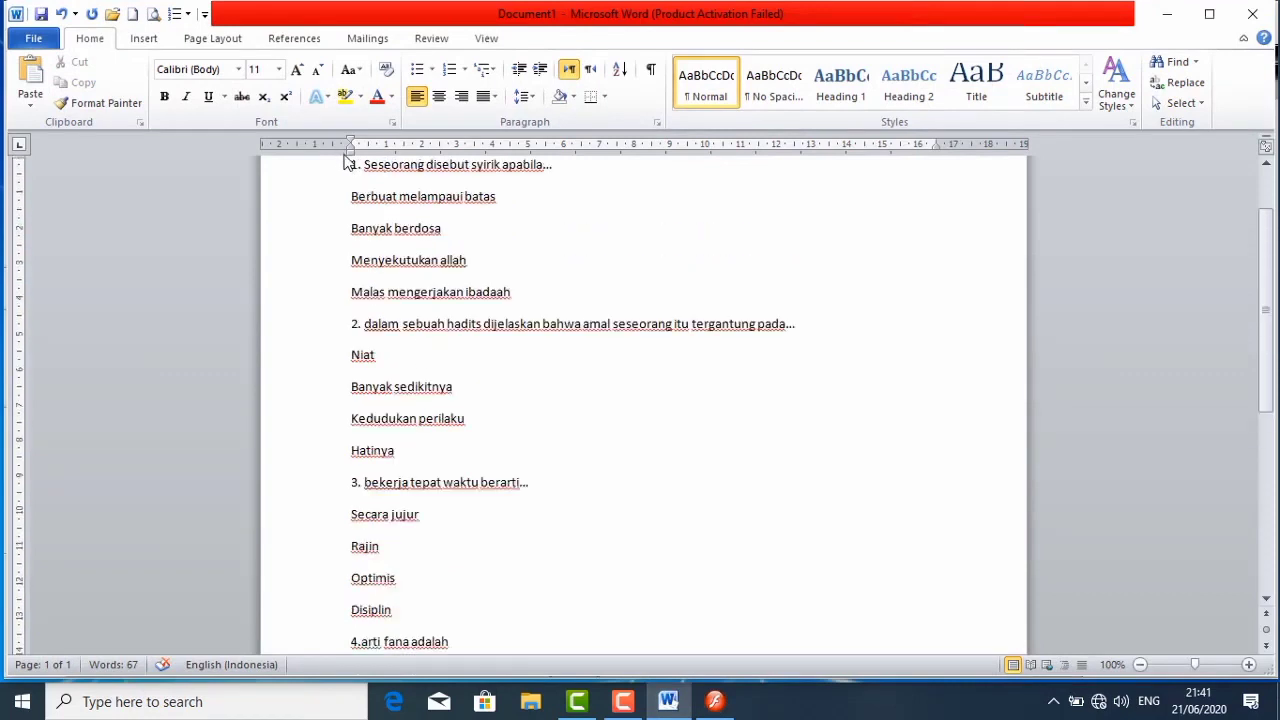
drag(351, 165, 541, 172)
right_click(540, 172)
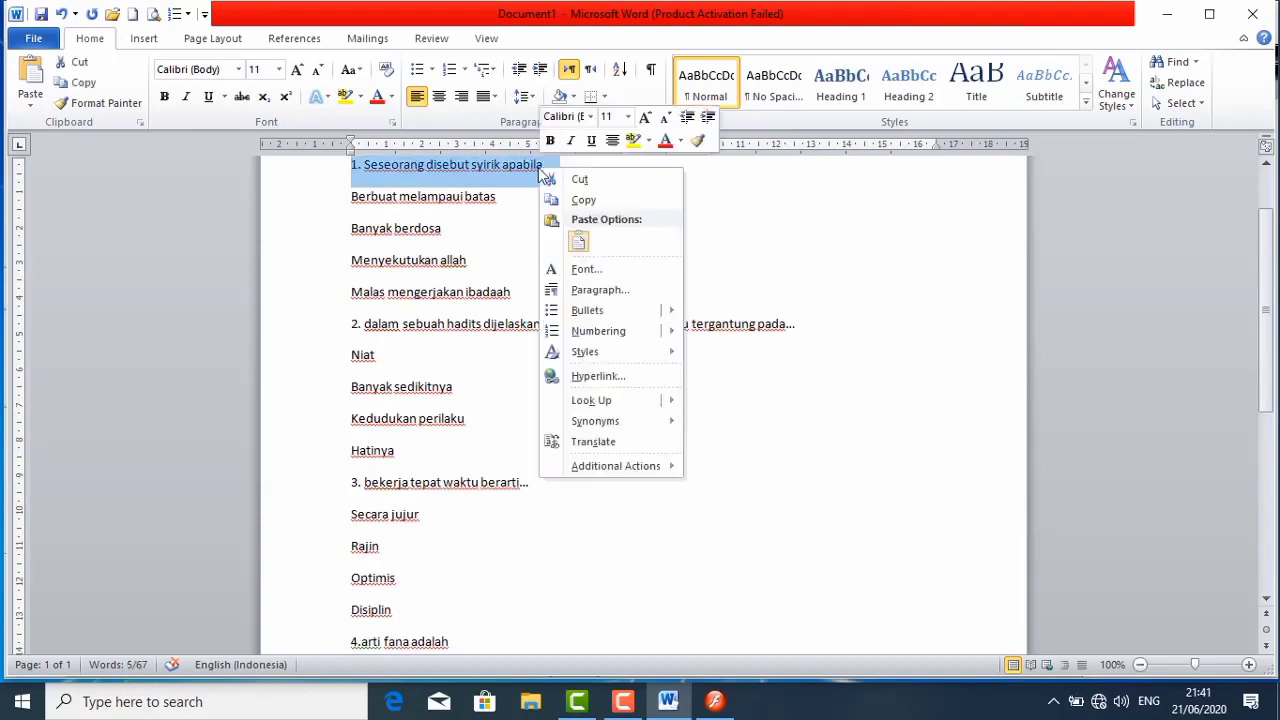
click(582, 200)
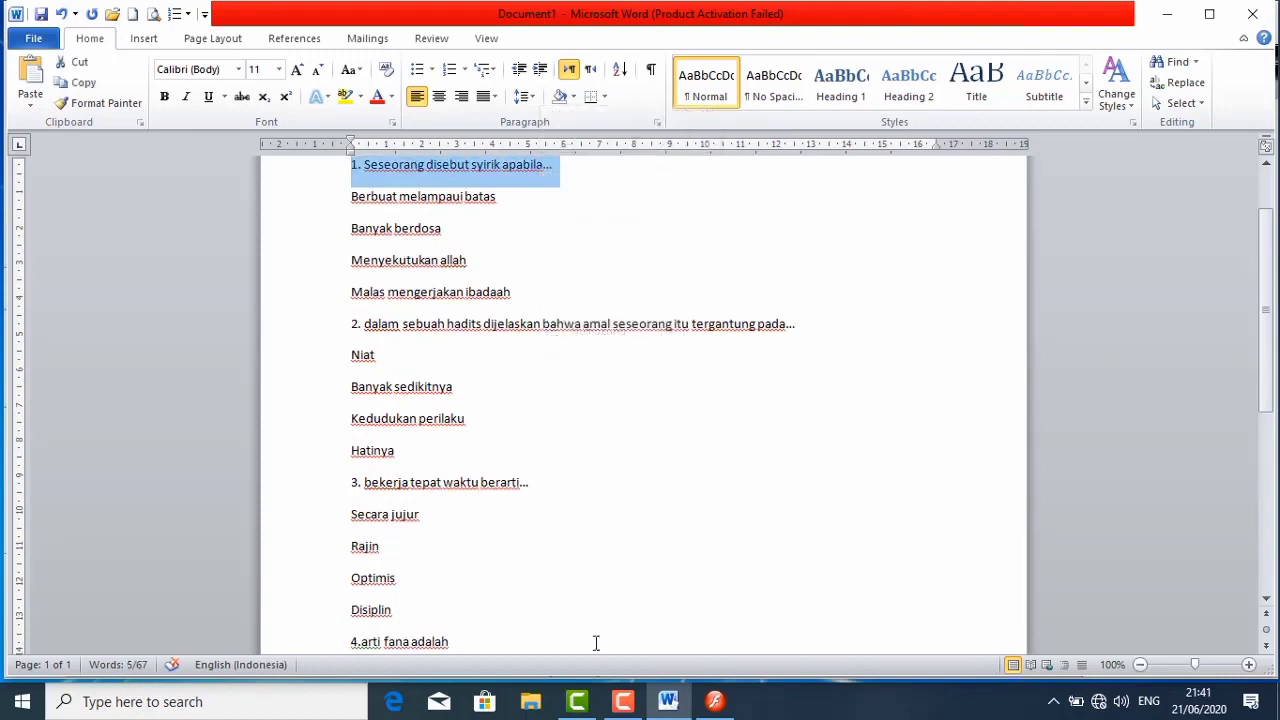
click(630, 702)
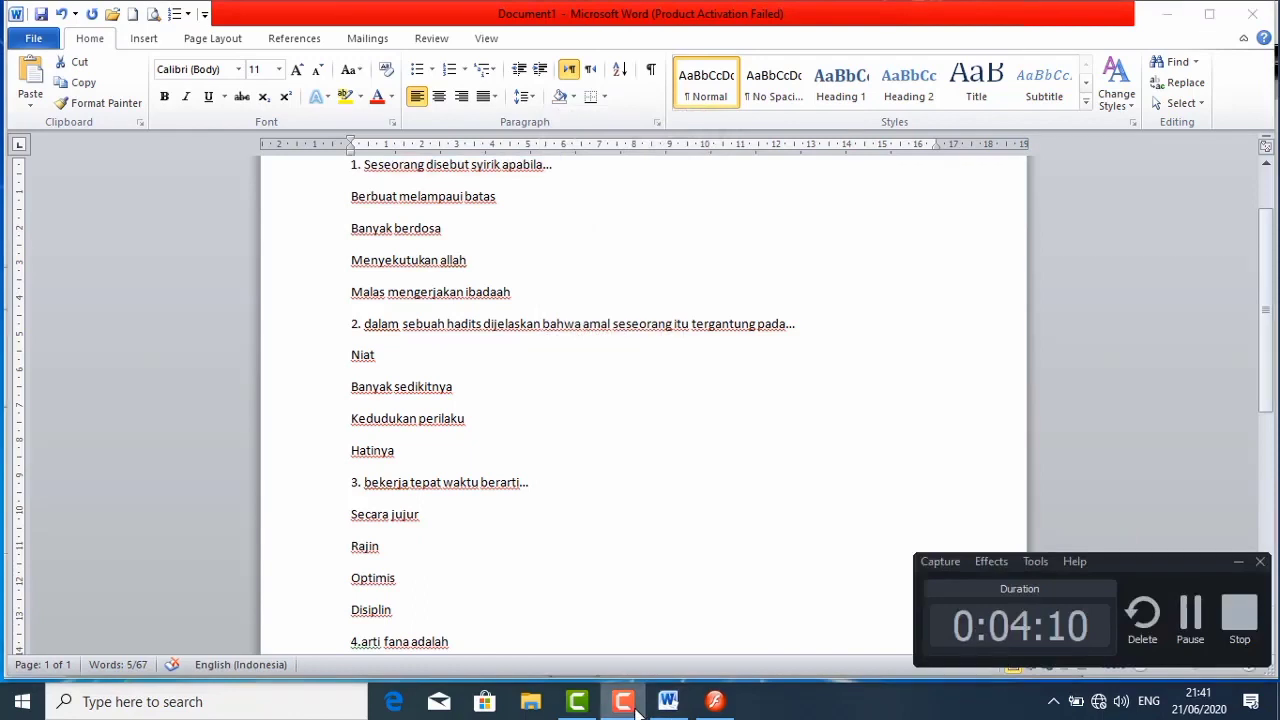
click(660, 705)
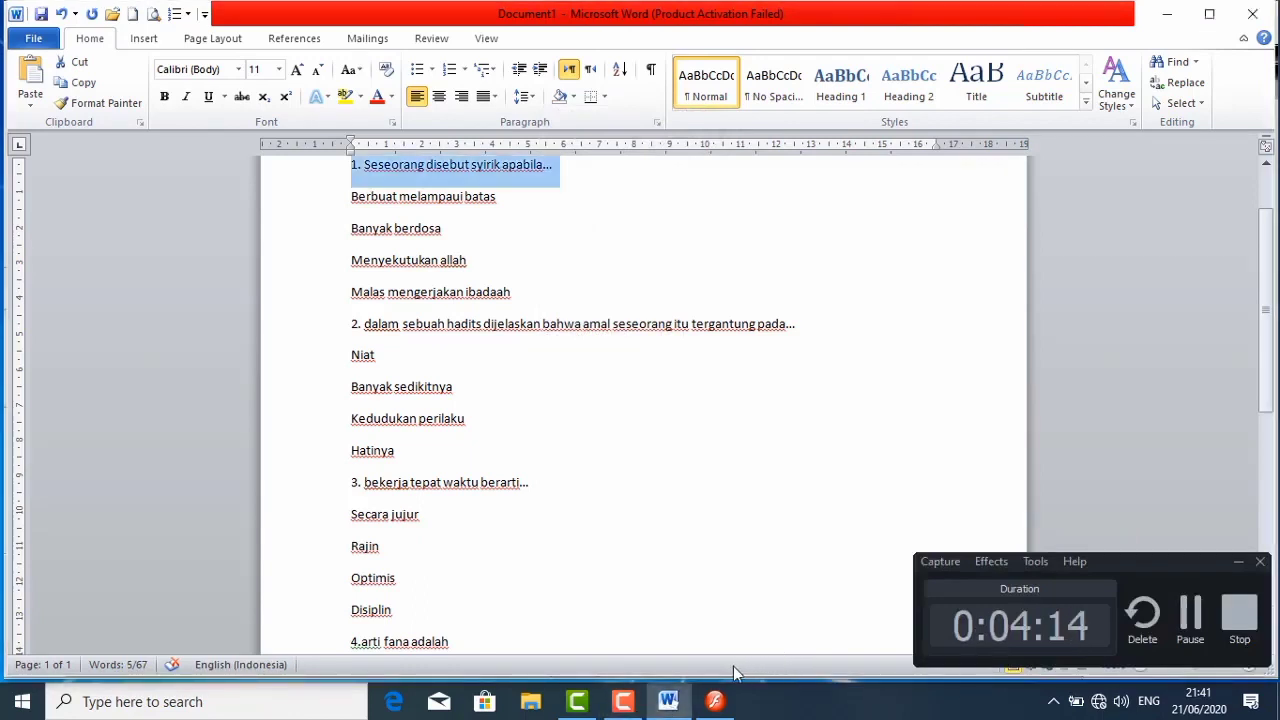
click(637, 706)
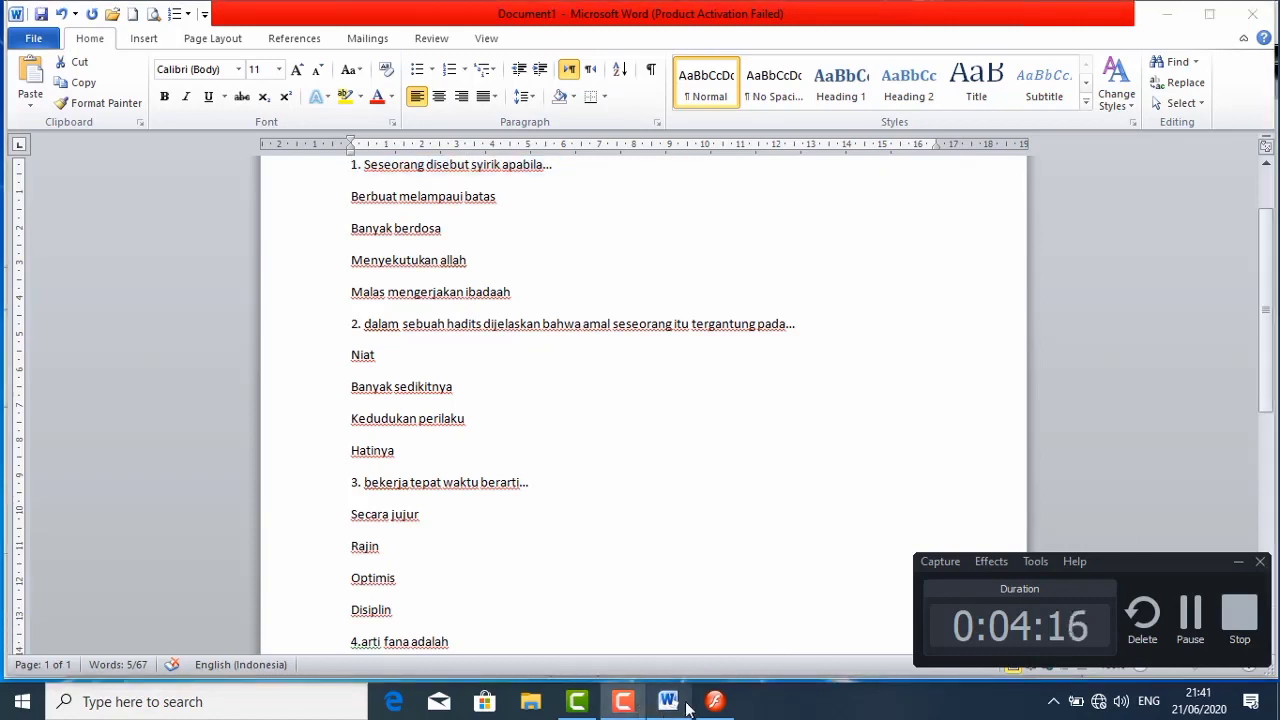
click(645, 708)
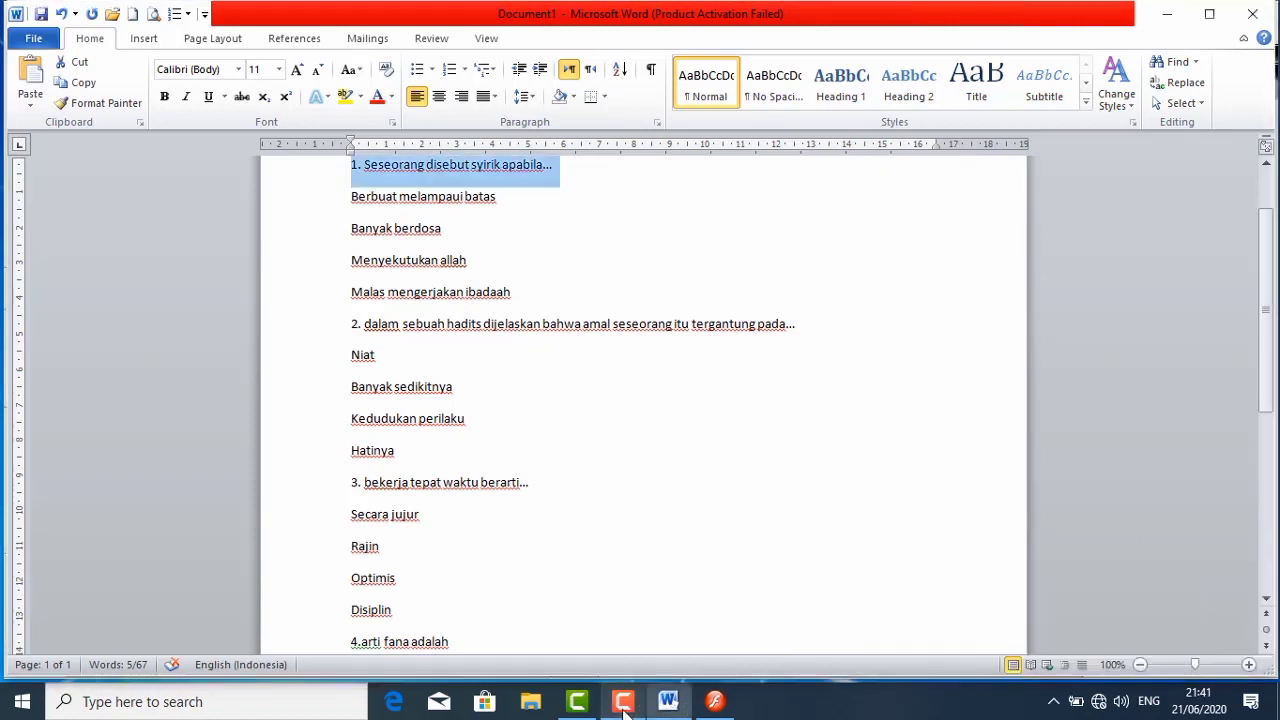
- Switch to Flash and paste the copied question into the empty text field on frame 2
click(712, 706)
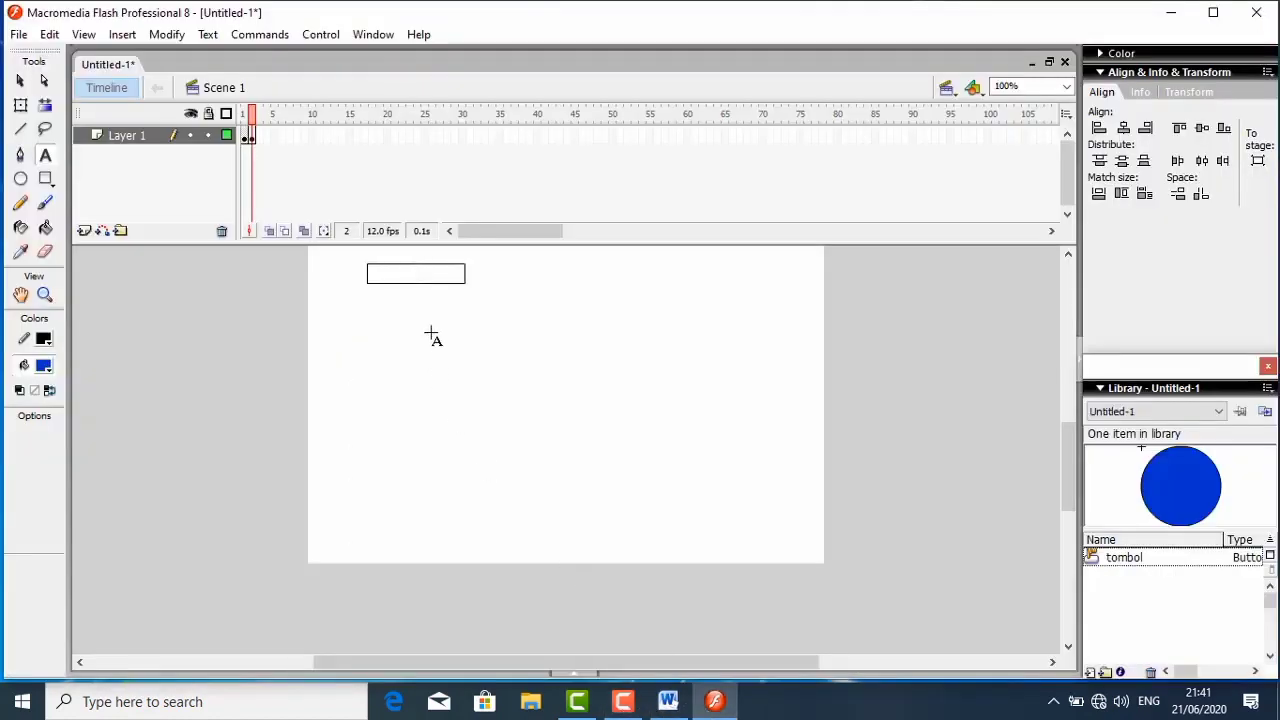
right_click(418, 275)
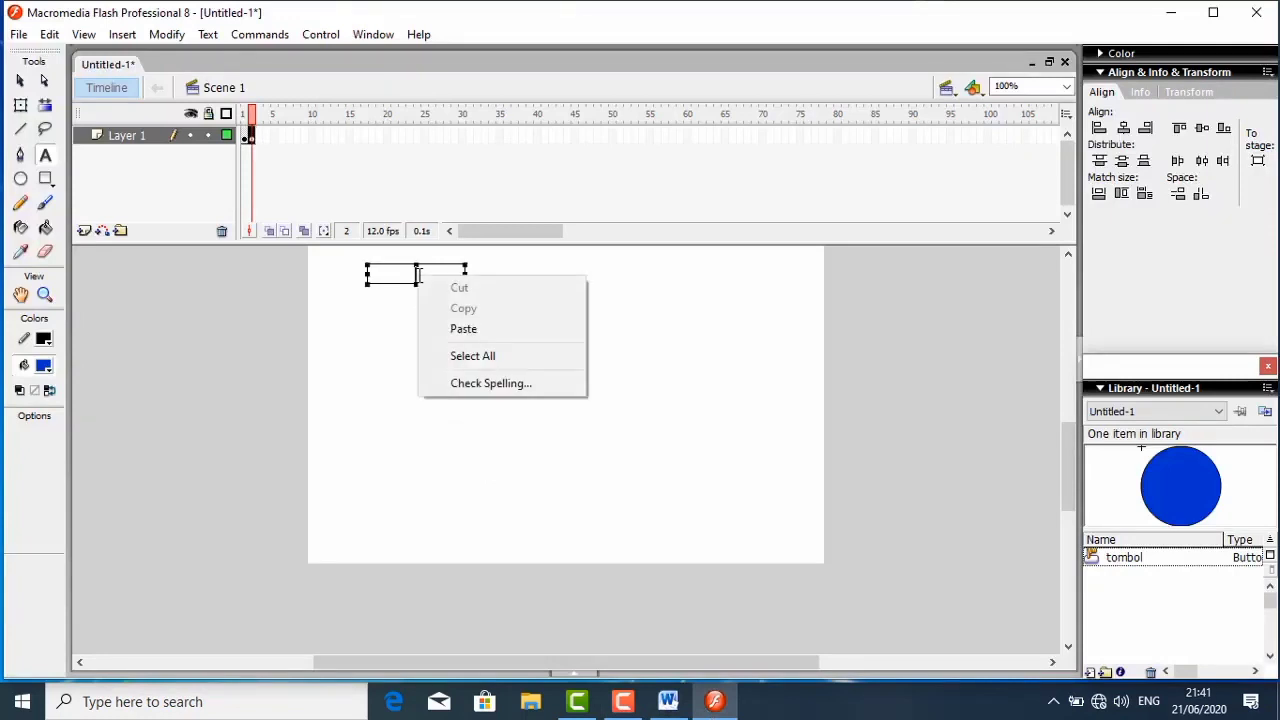
click(460, 330)
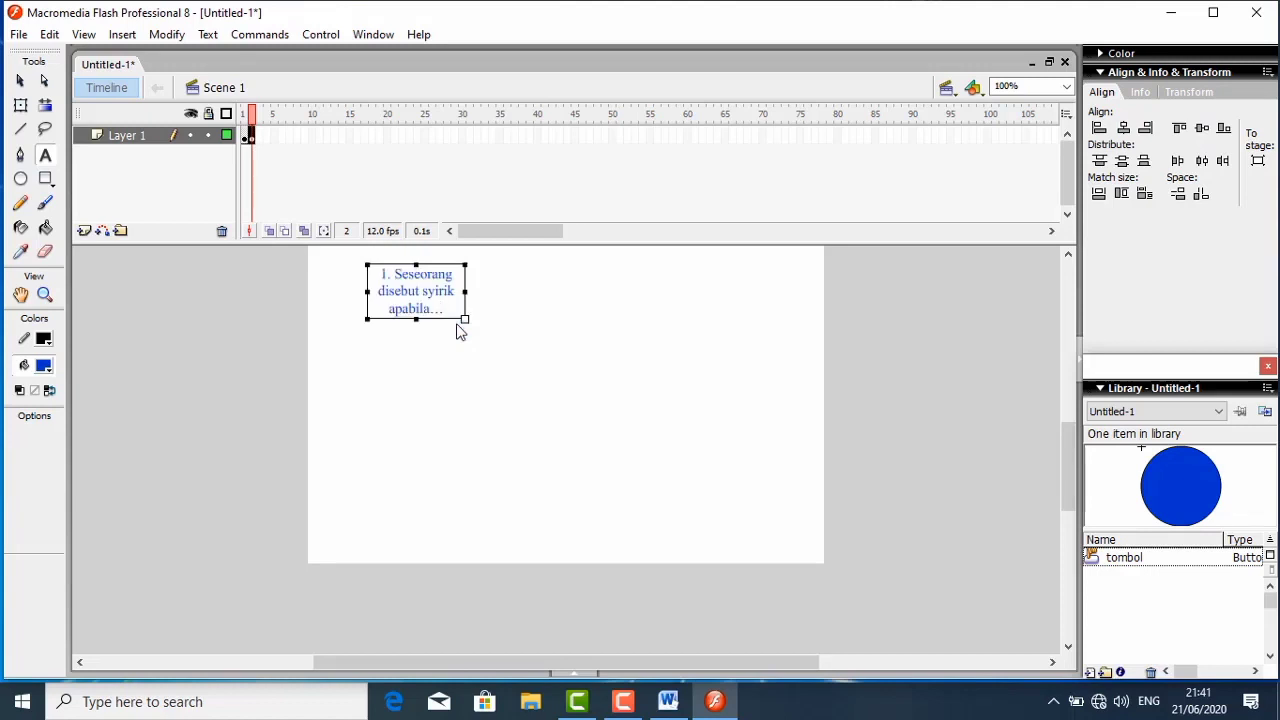
- Colour the whole question text black (#000000) and widen its field so the question fits on one line
drag(446, 309, 376, 272)
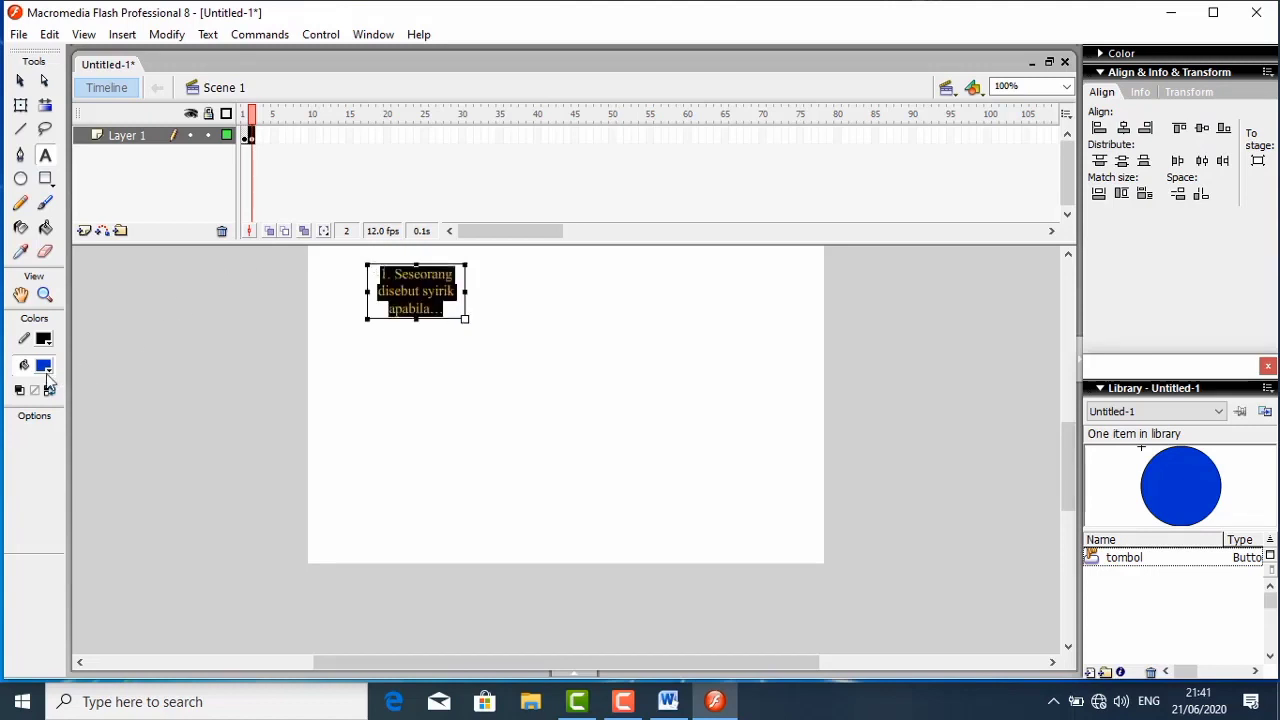
click(44, 366)
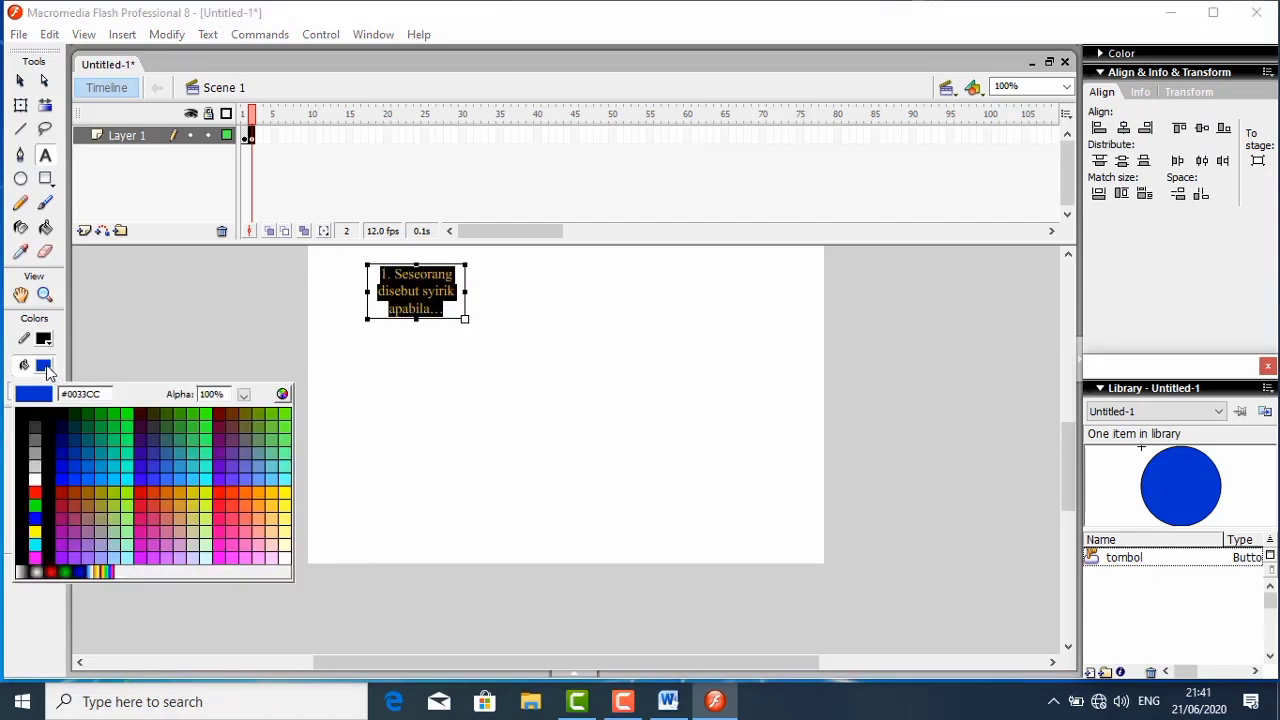
click(45, 429)
click(384, 381)
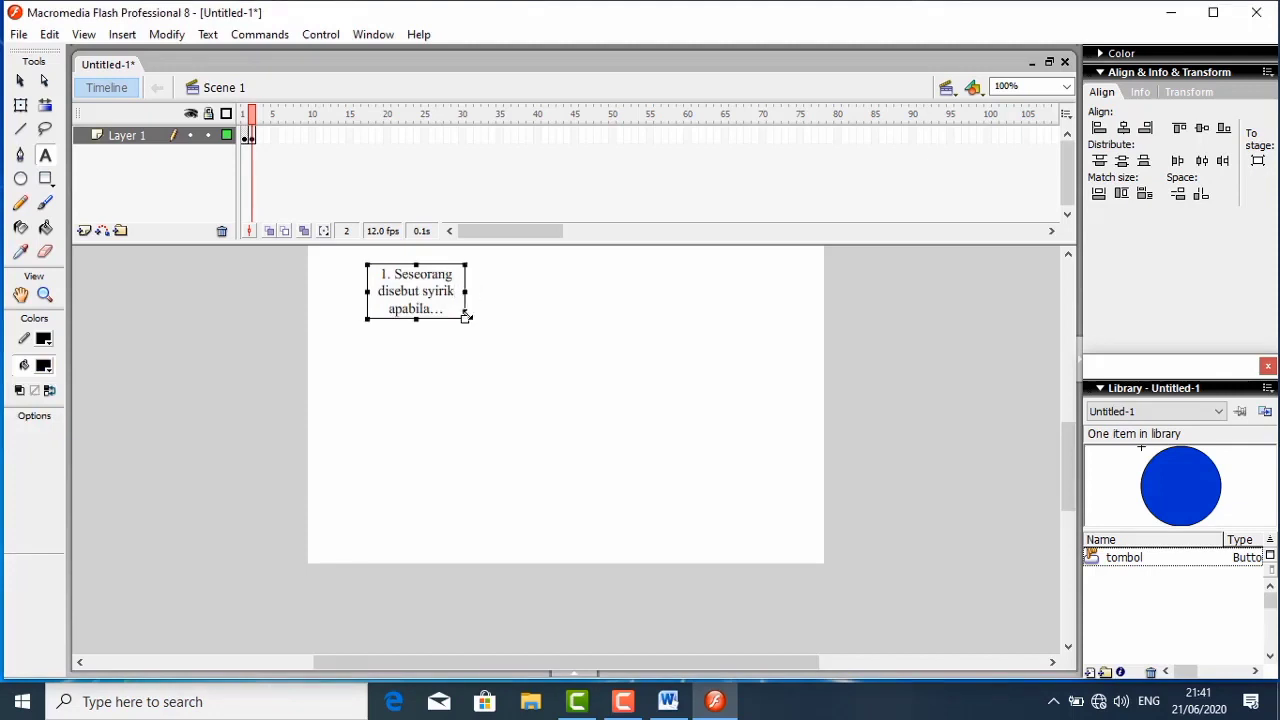
drag(464, 316, 590, 287)
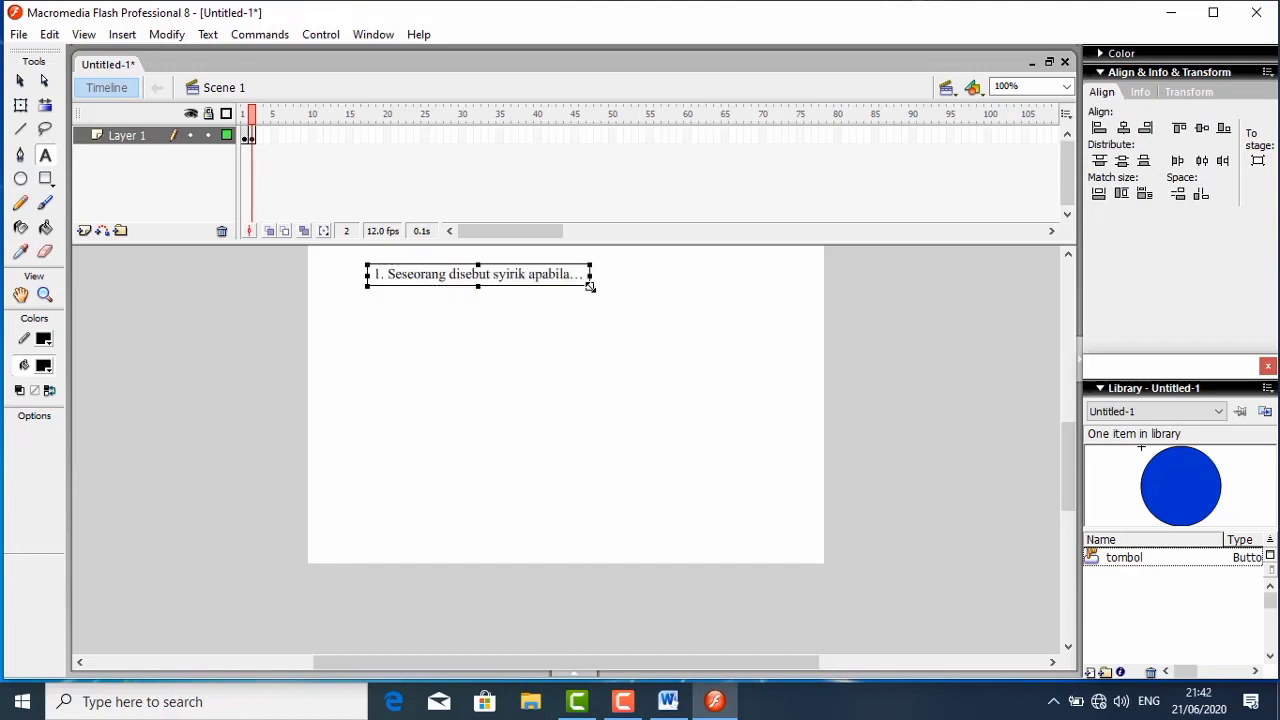
- Add a text field below the question and copy the answer "Berbuat melampaui batas" from the Word document
click(471, 326)
click(420, 313)
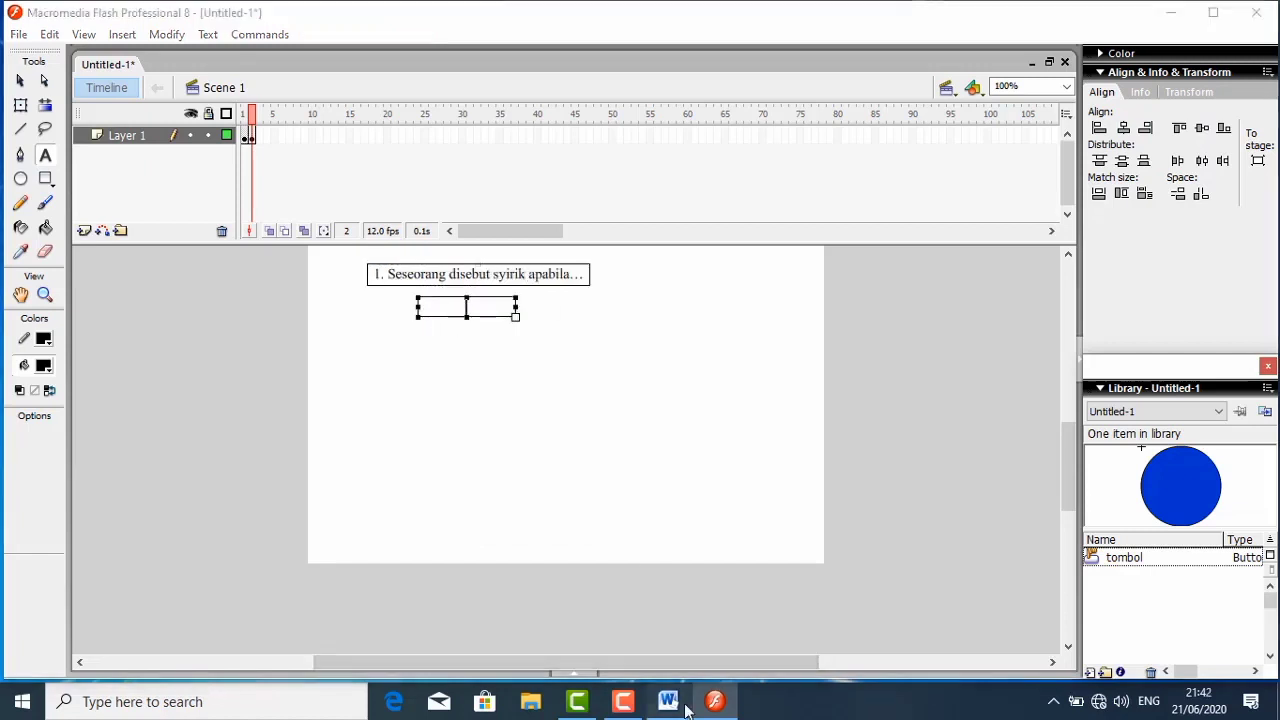
click(670, 703)
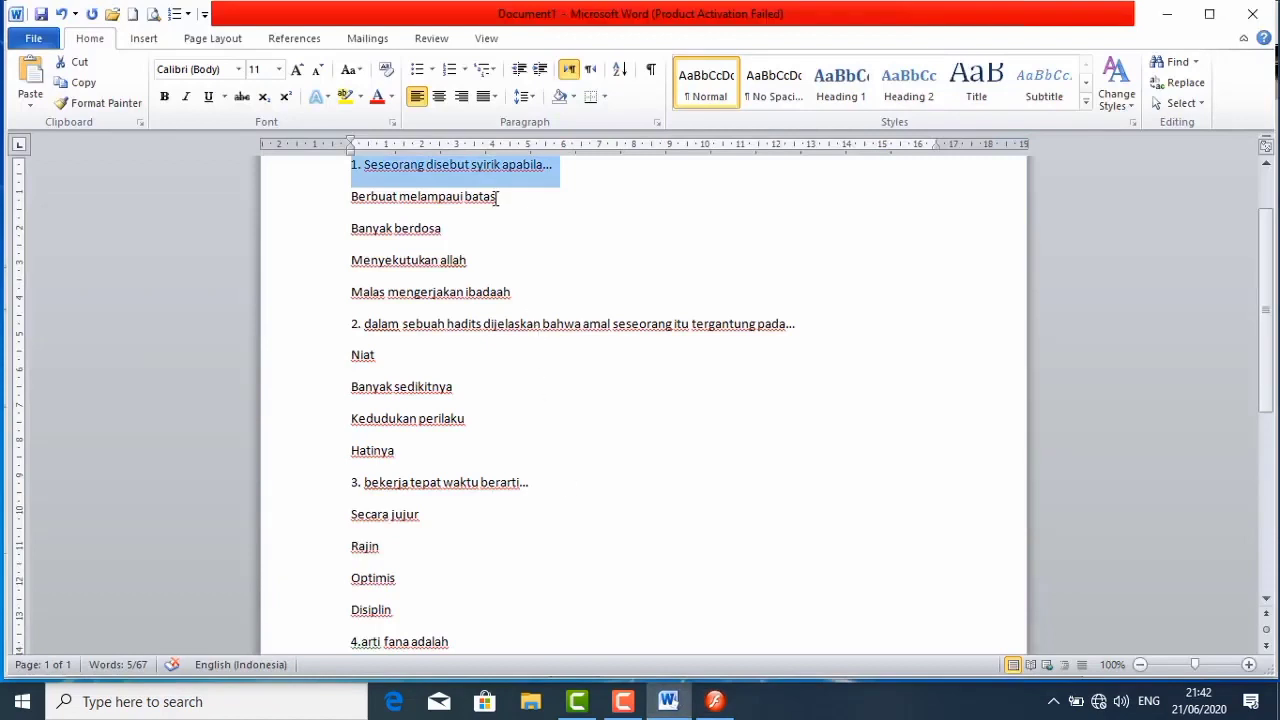
triple_click(428, 198)
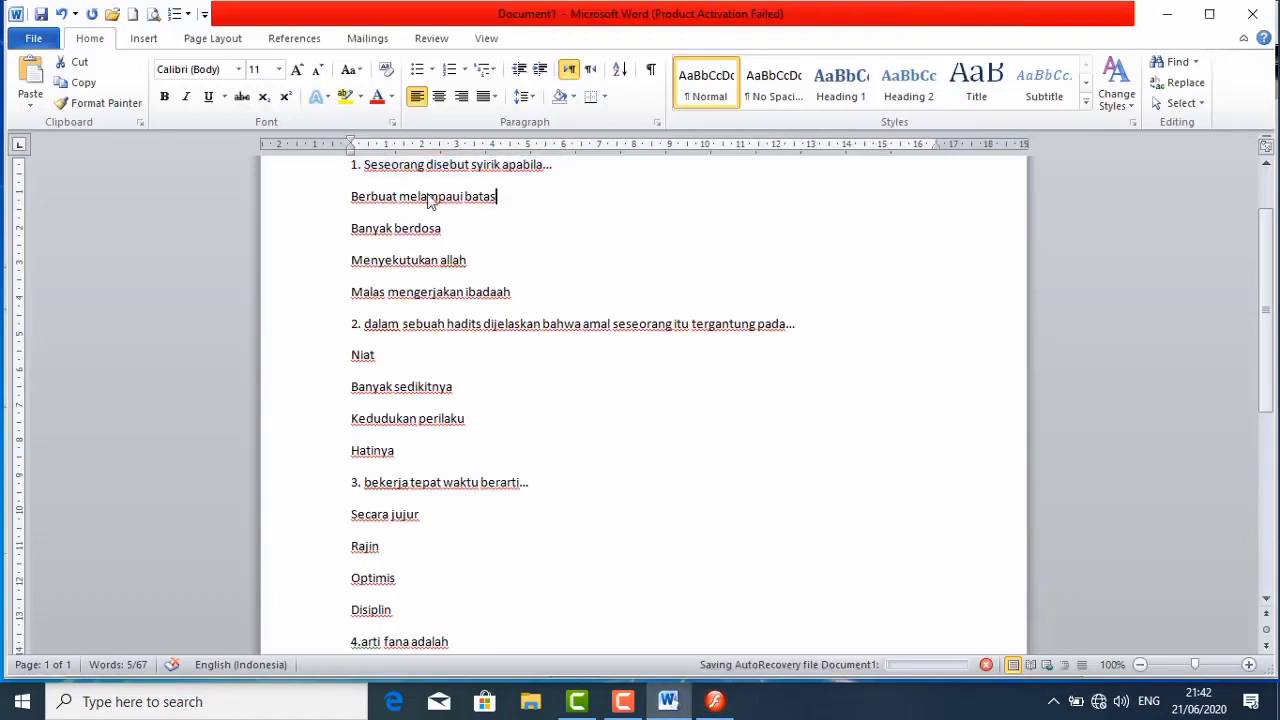
right_click(369, 199)
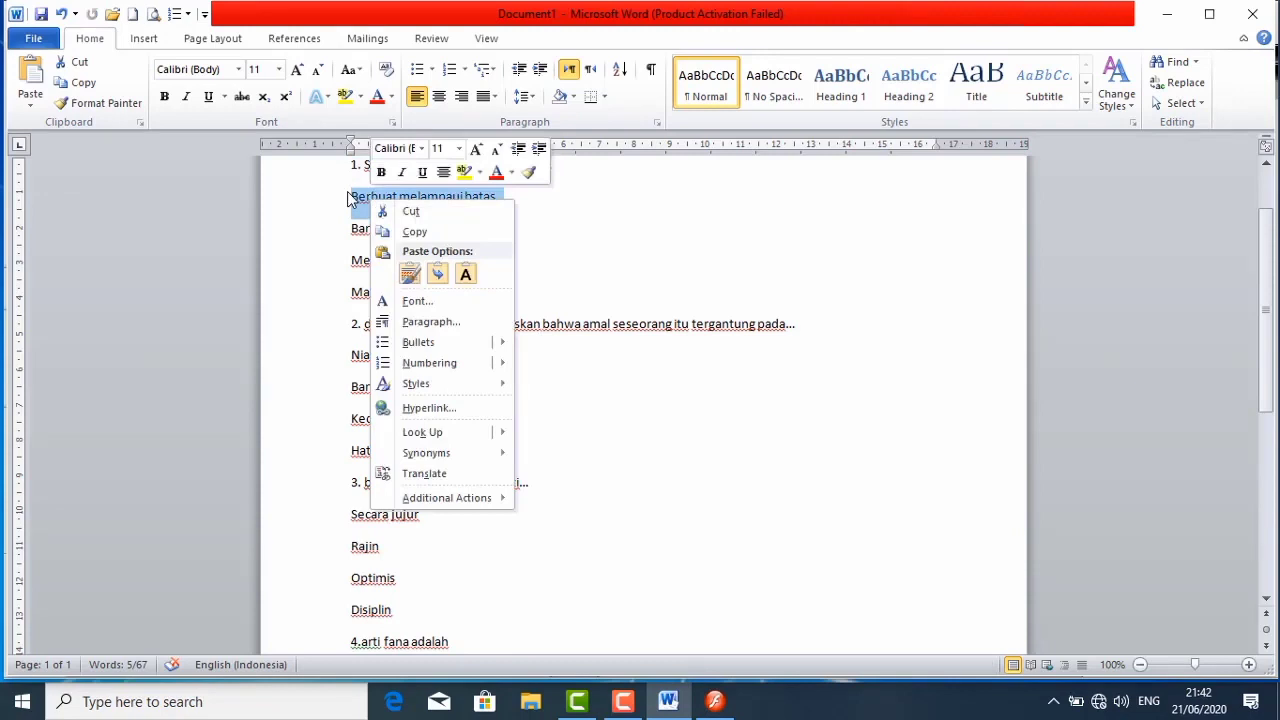
click(405, 232)
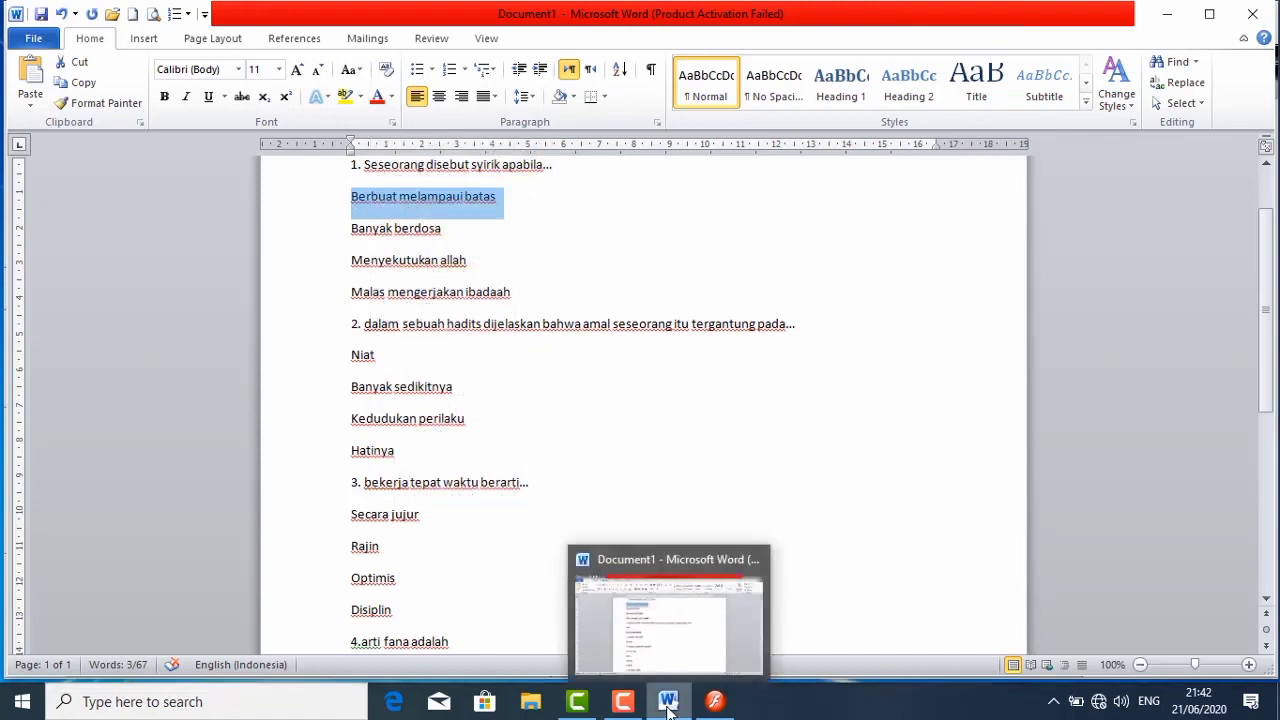
- Switch back to Flash and paste "Berbuat melampaui batas" into the empty field below the question
click(714, 701)
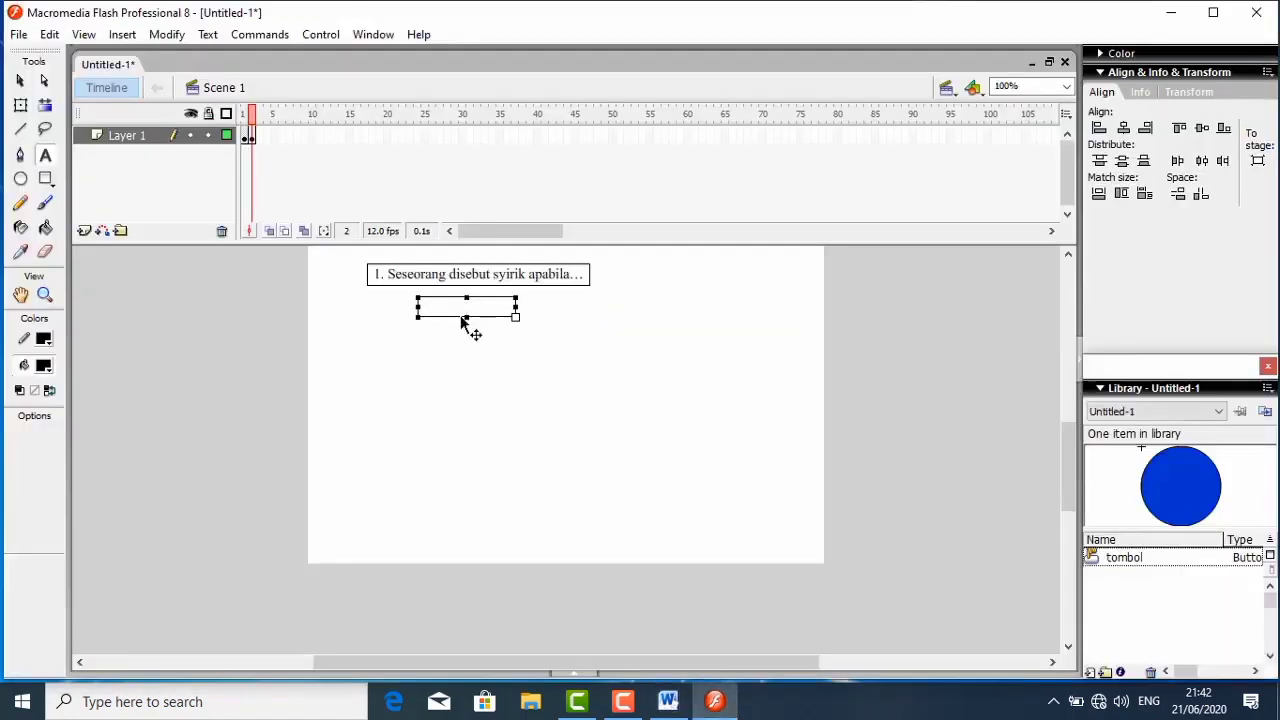
right_click(465, 307)
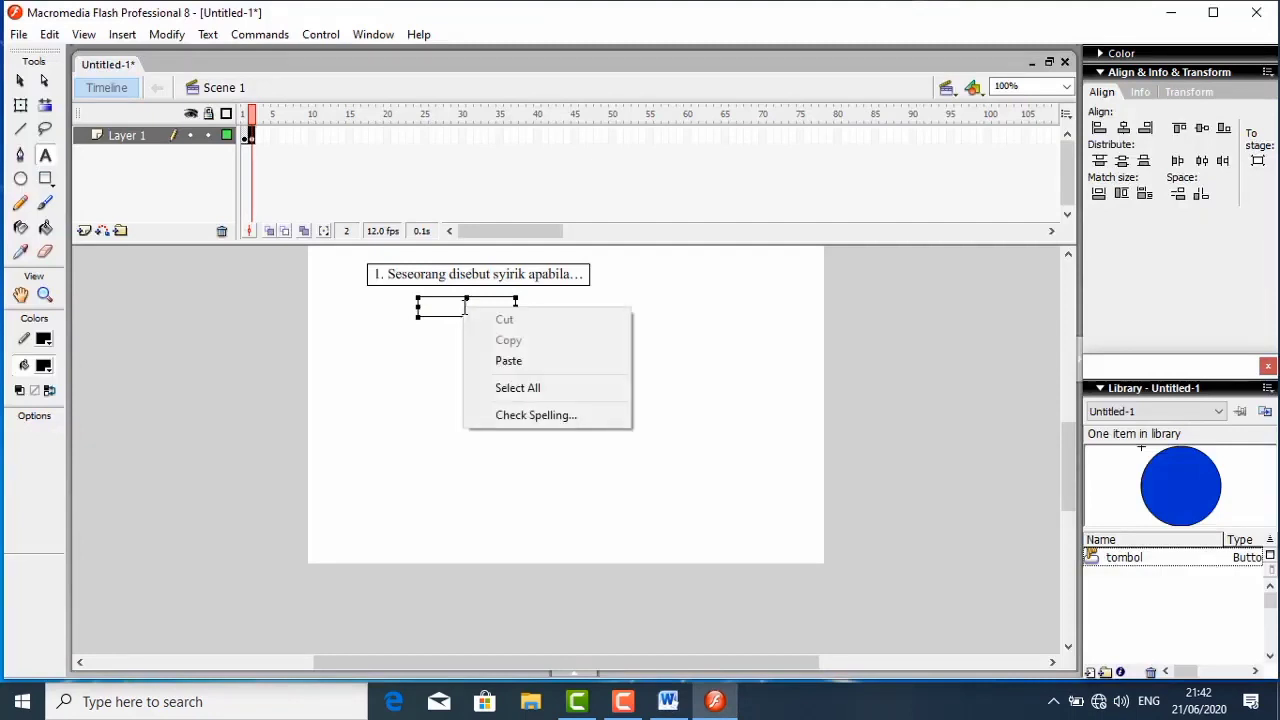
click(505, 360)
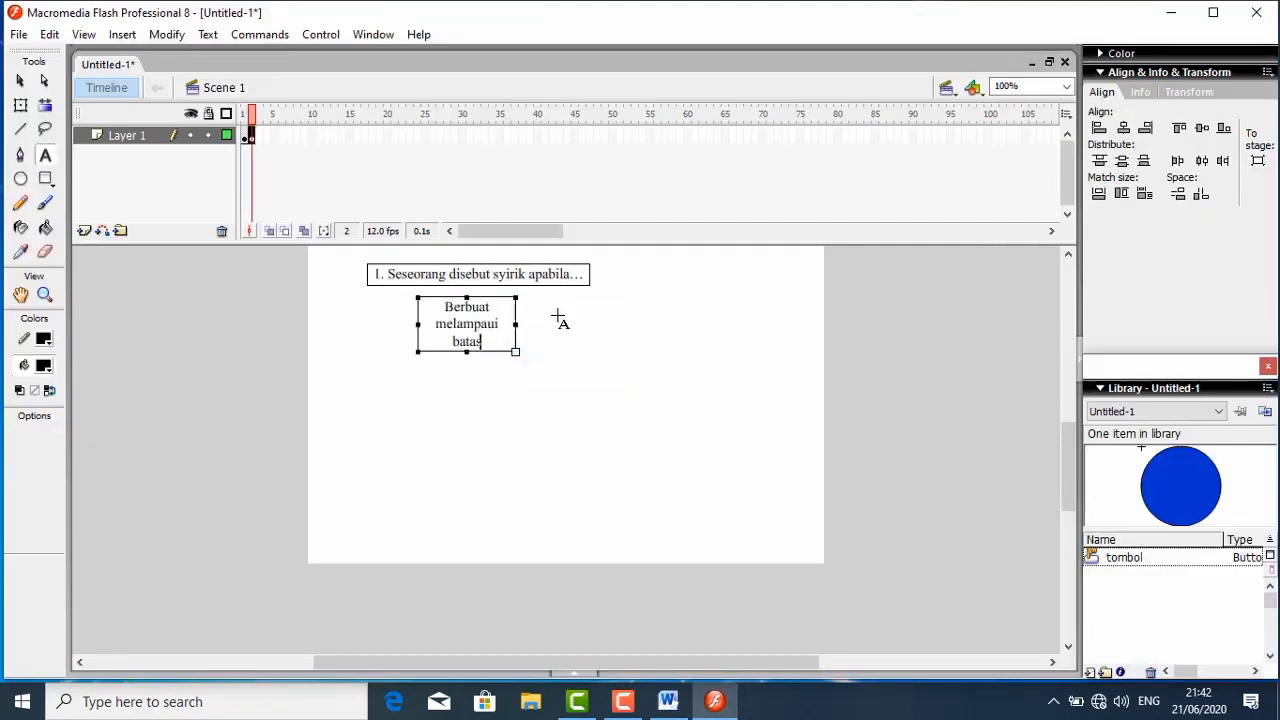
- Widen the first answer's field so its text fits on one line, and add another empty text field below it
drag(515, 325, 598, 308)
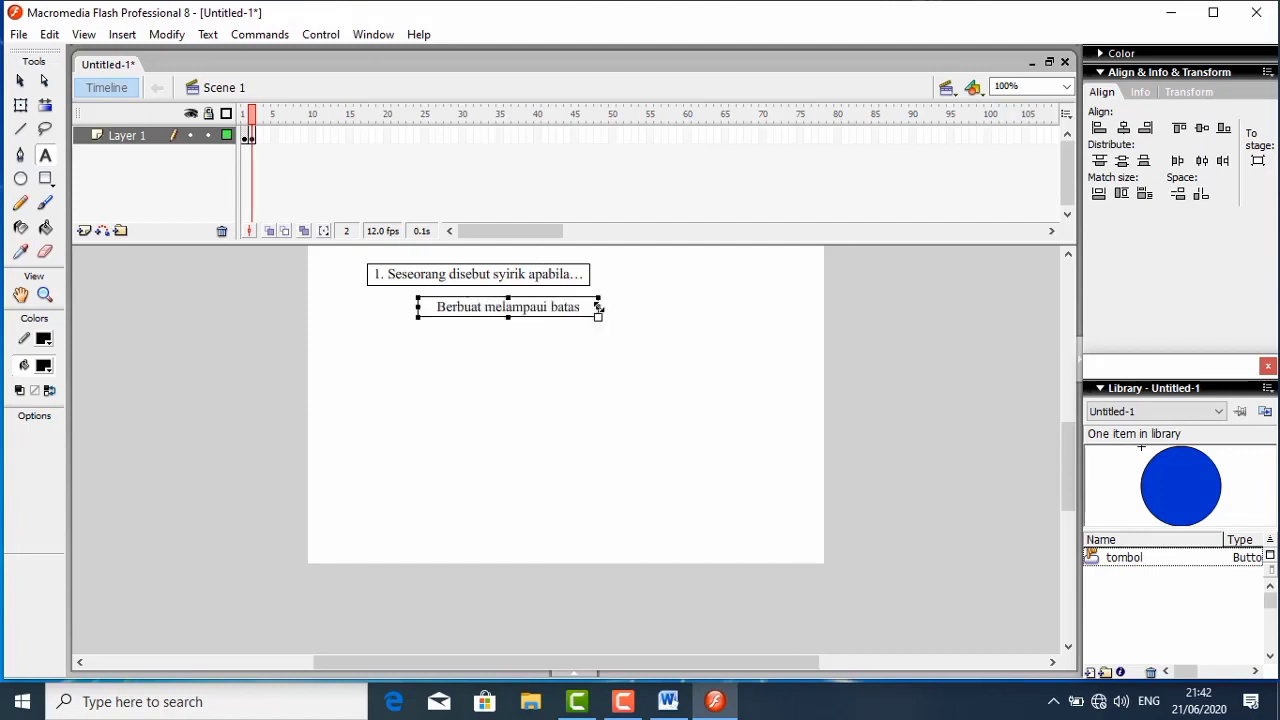
key(Escape)
click(482, 353)
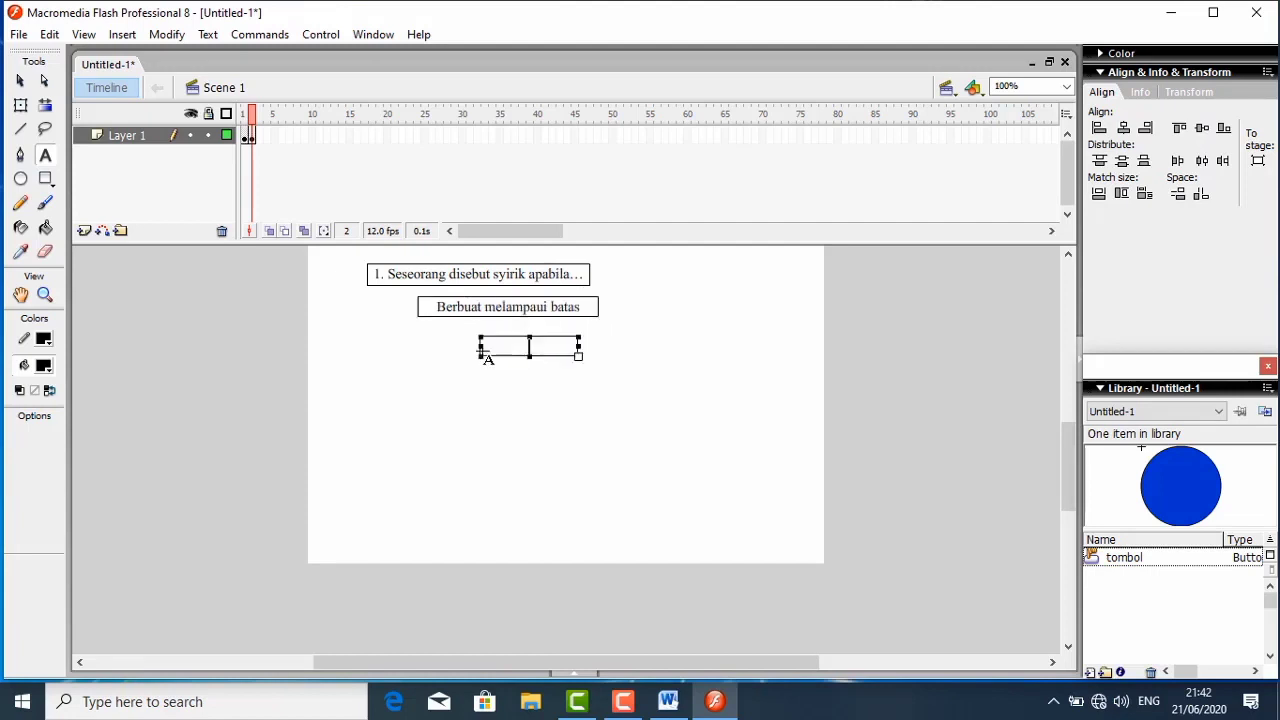
- Change the question field's text type to Static Text and collapse the Actions panel
click(420, 273)
click(572, 673)
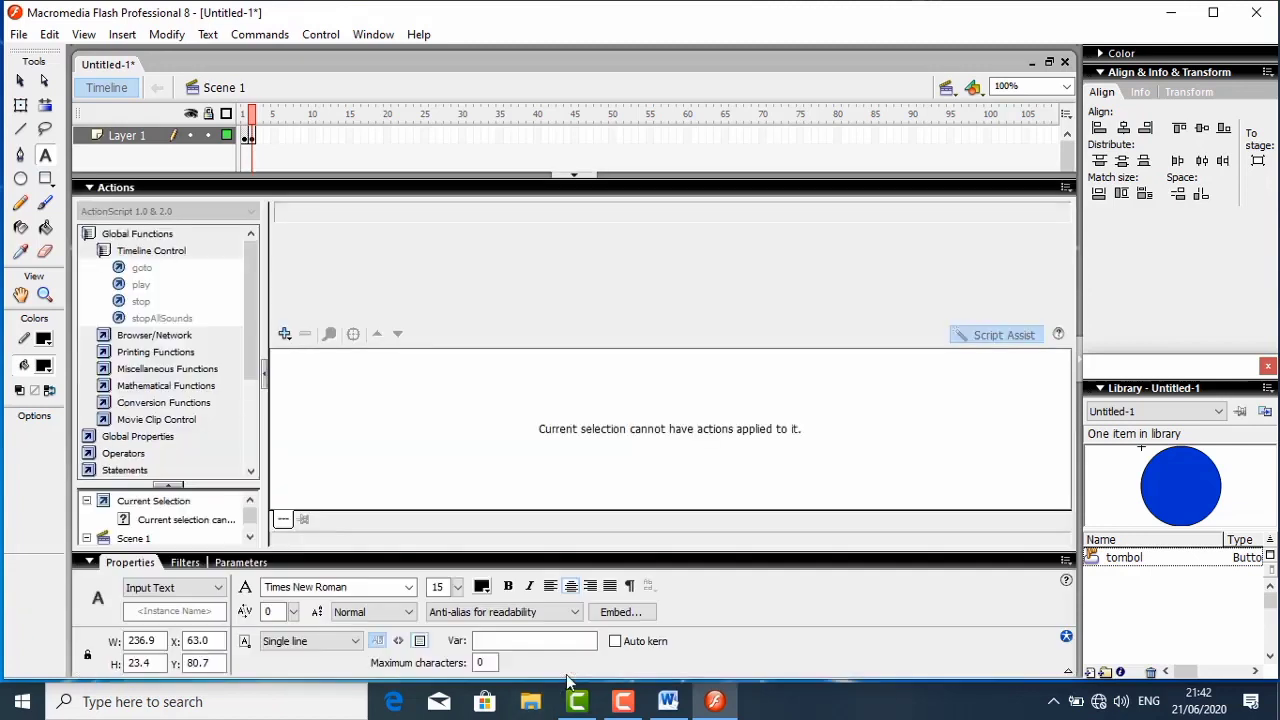
click(217, 588)
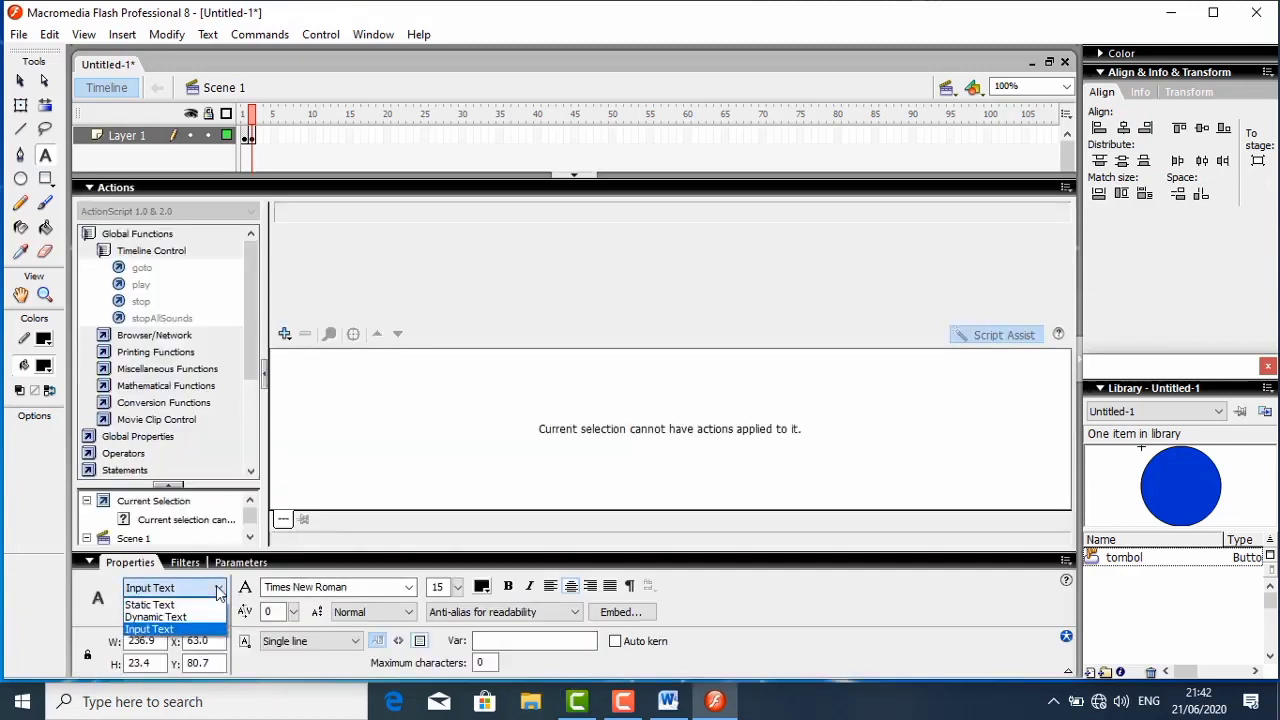
click(152, 605)
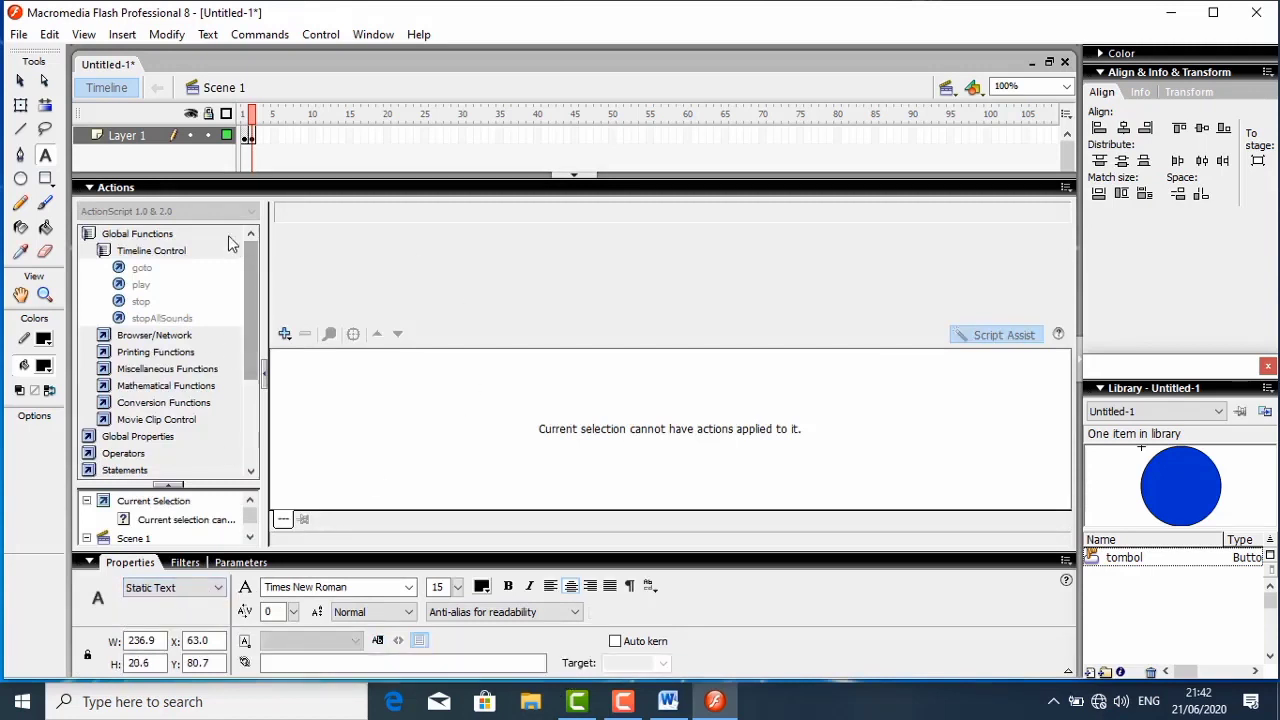
click(111, 187)
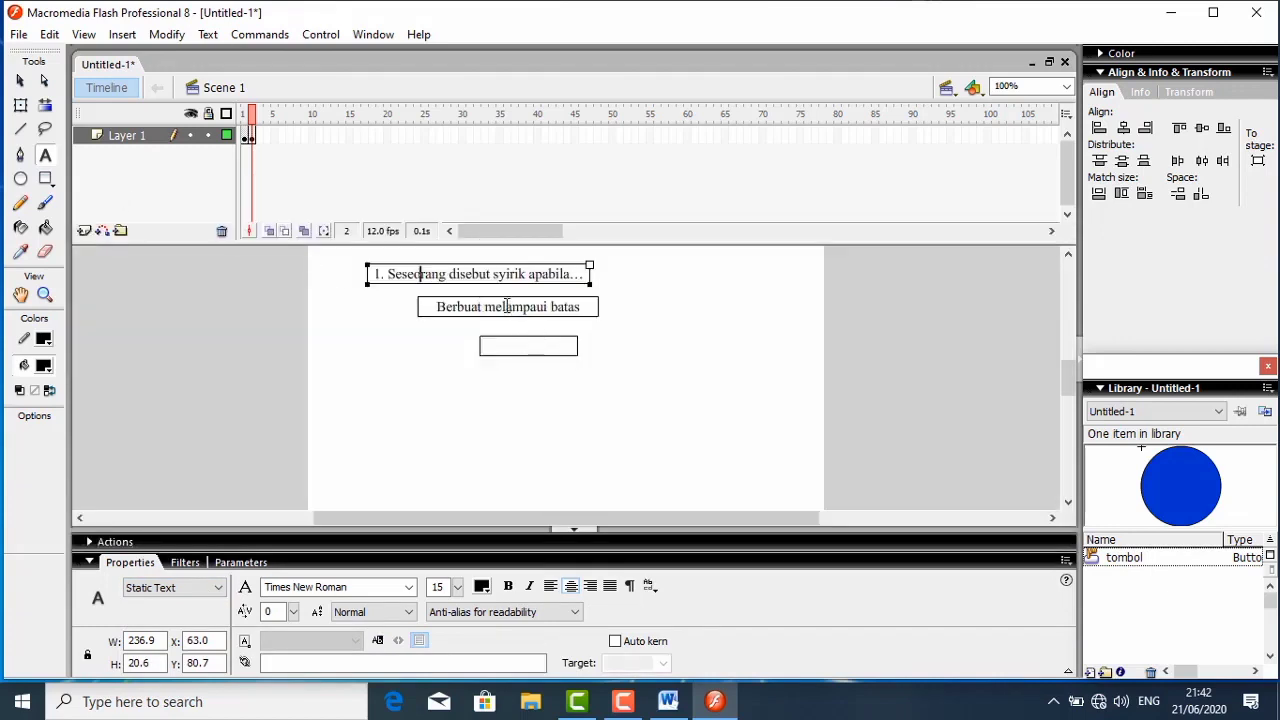
click(634, 311)
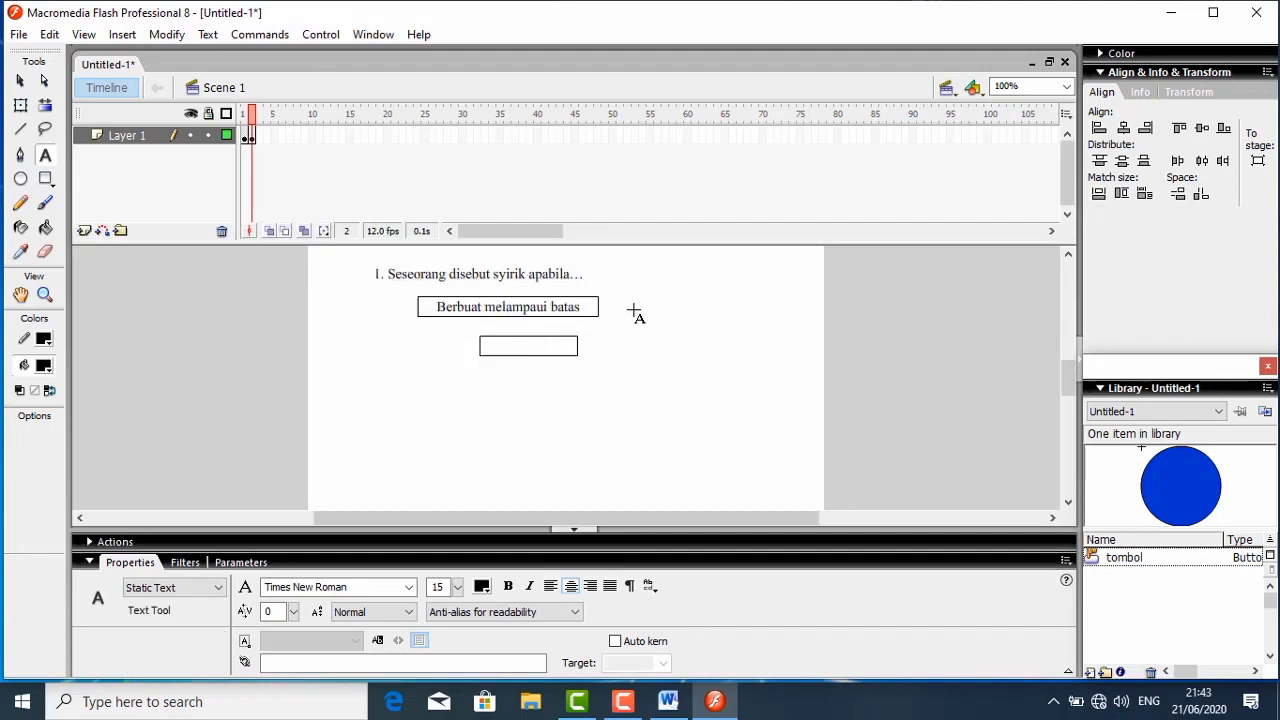
- Change the text type of the "Berbuat melampaui batas" answer field to Static Text
click(422, 307)
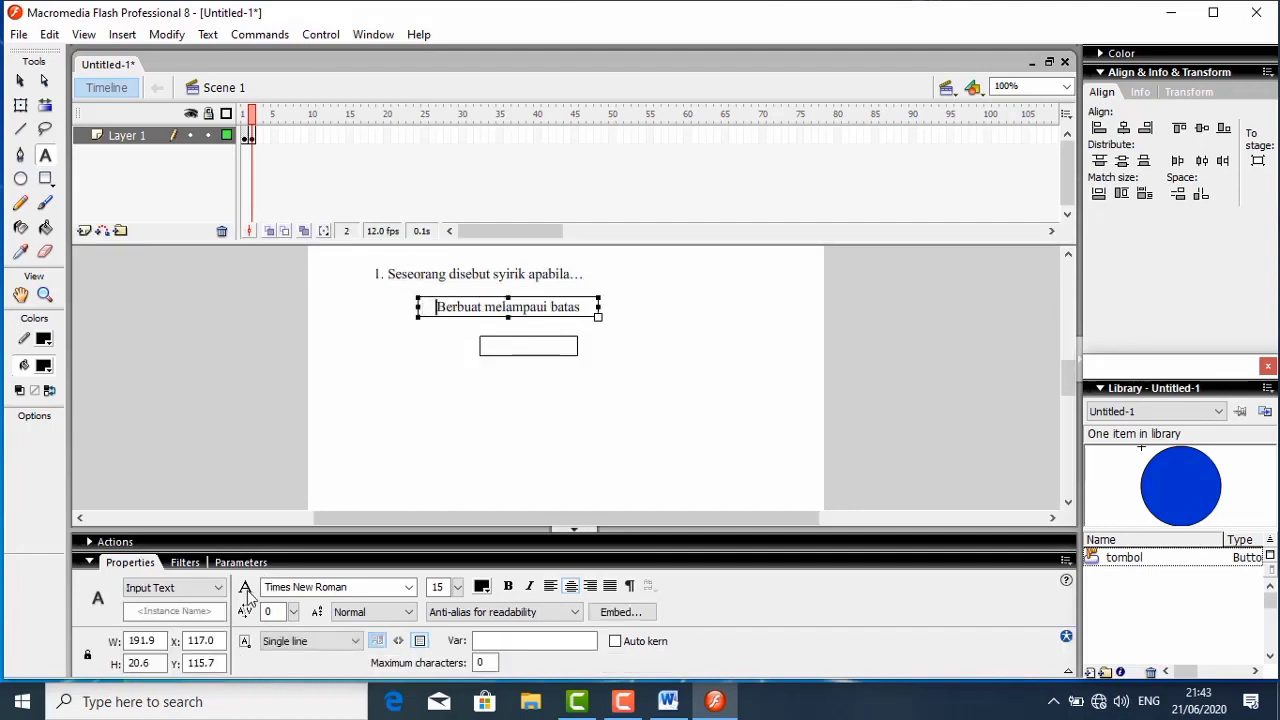
click(172, 588)
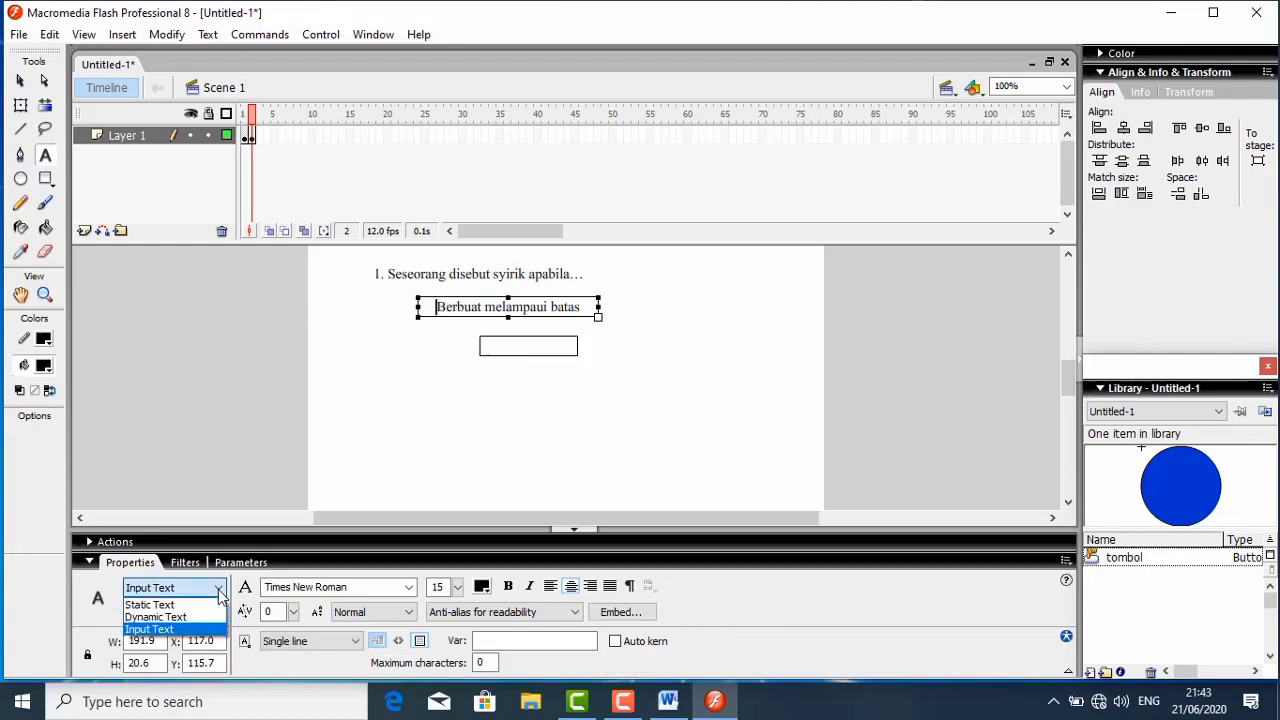
click(152, 606)
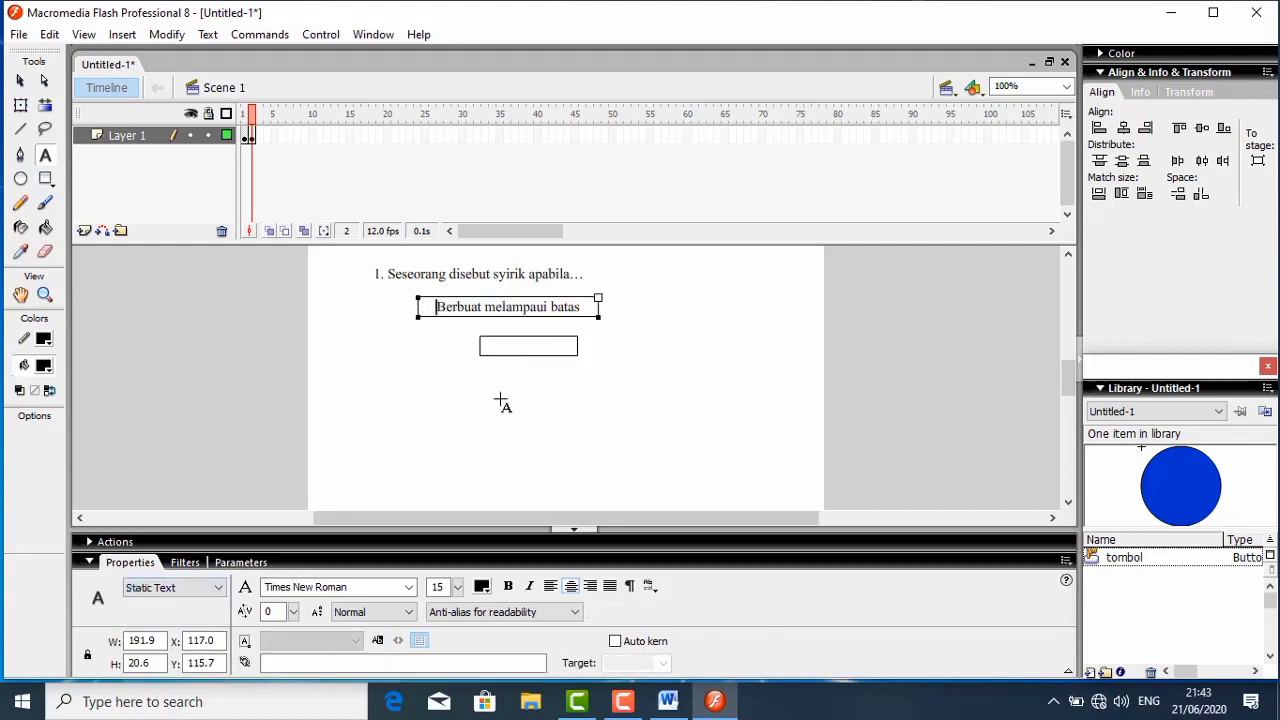
- Change the text type of the empty field below "Berbuat melampaui batas" to Static Text
click(510, 350)
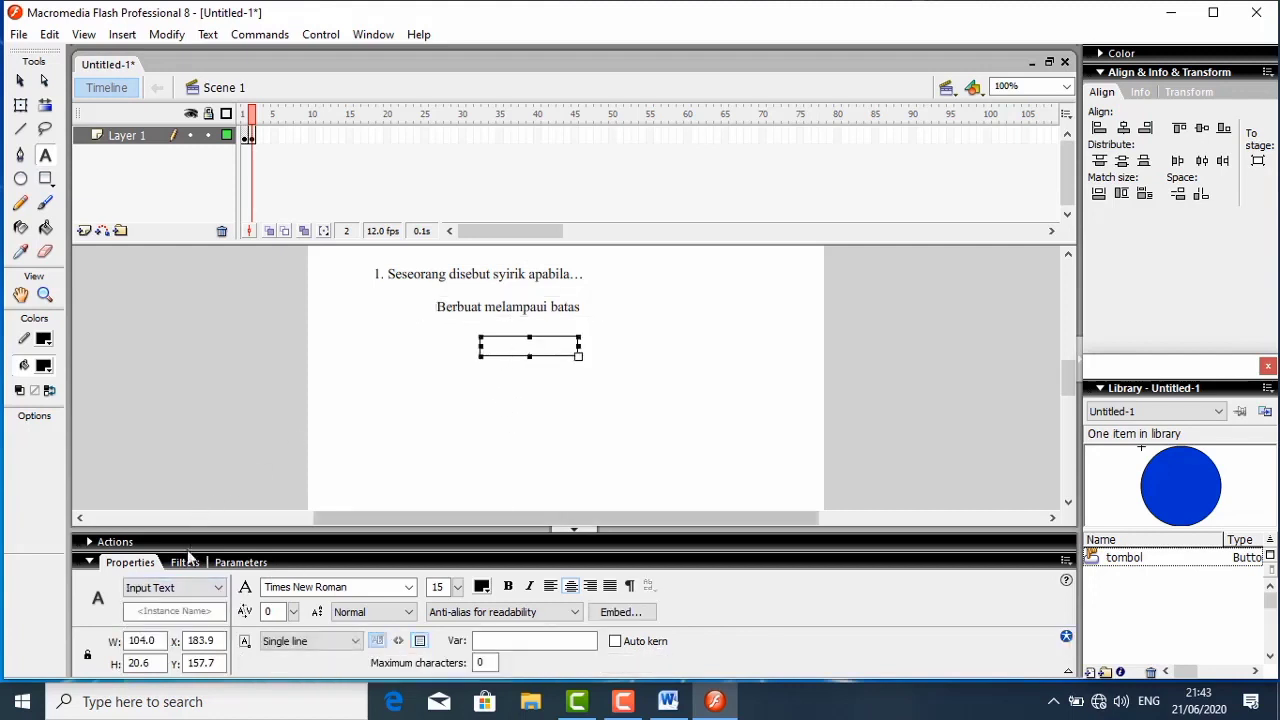
click(197, 592)
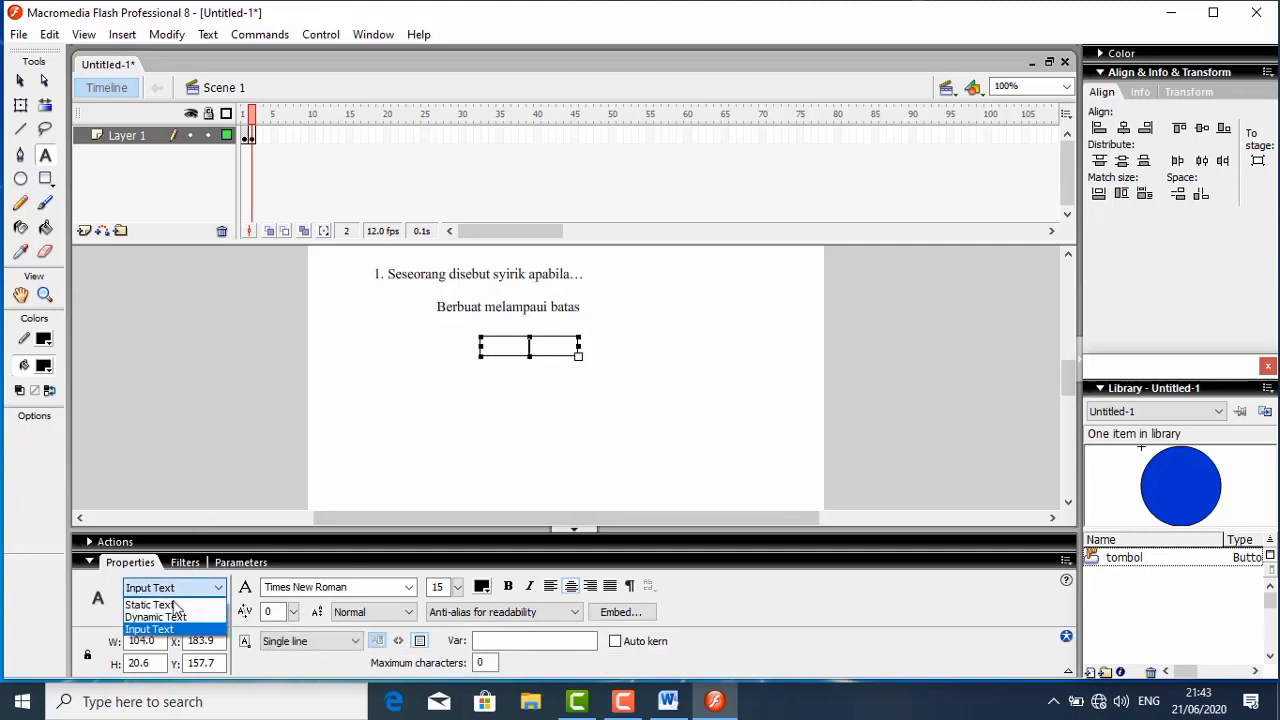
click(150, 604)
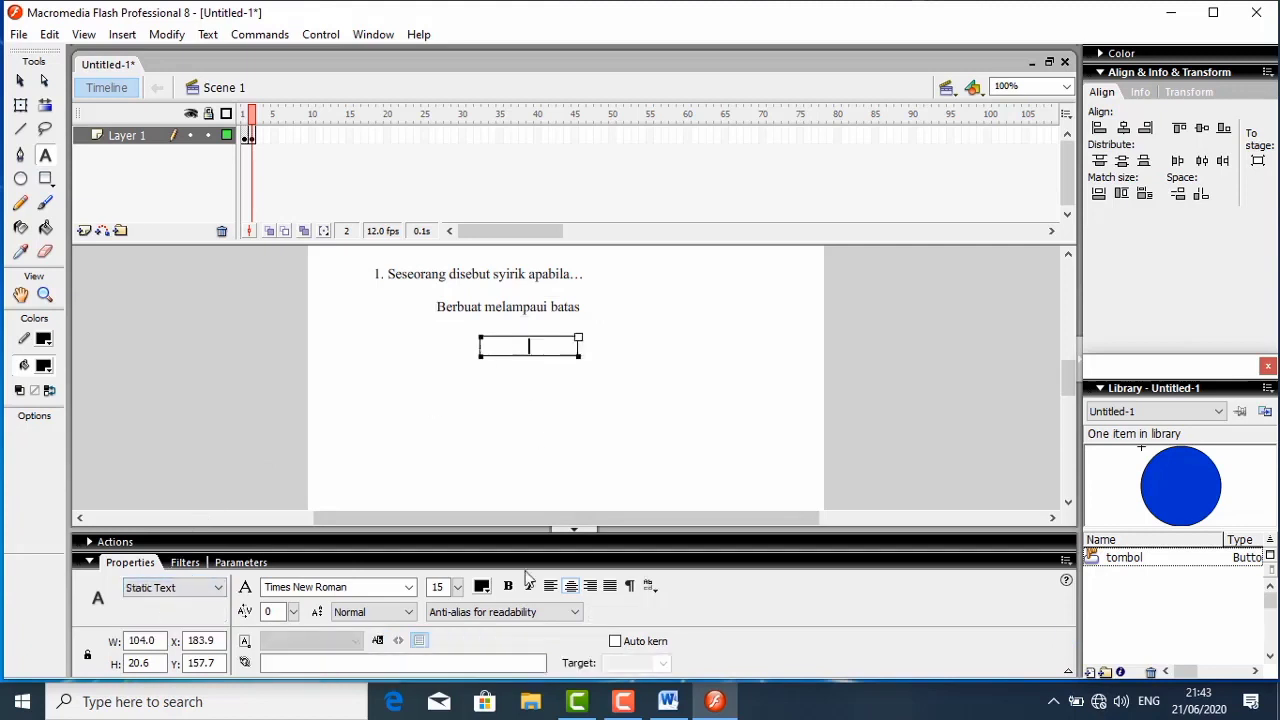
- Switch to the Word document and copy the answer "Banyak berdosa" under question 1
click(668, 702)
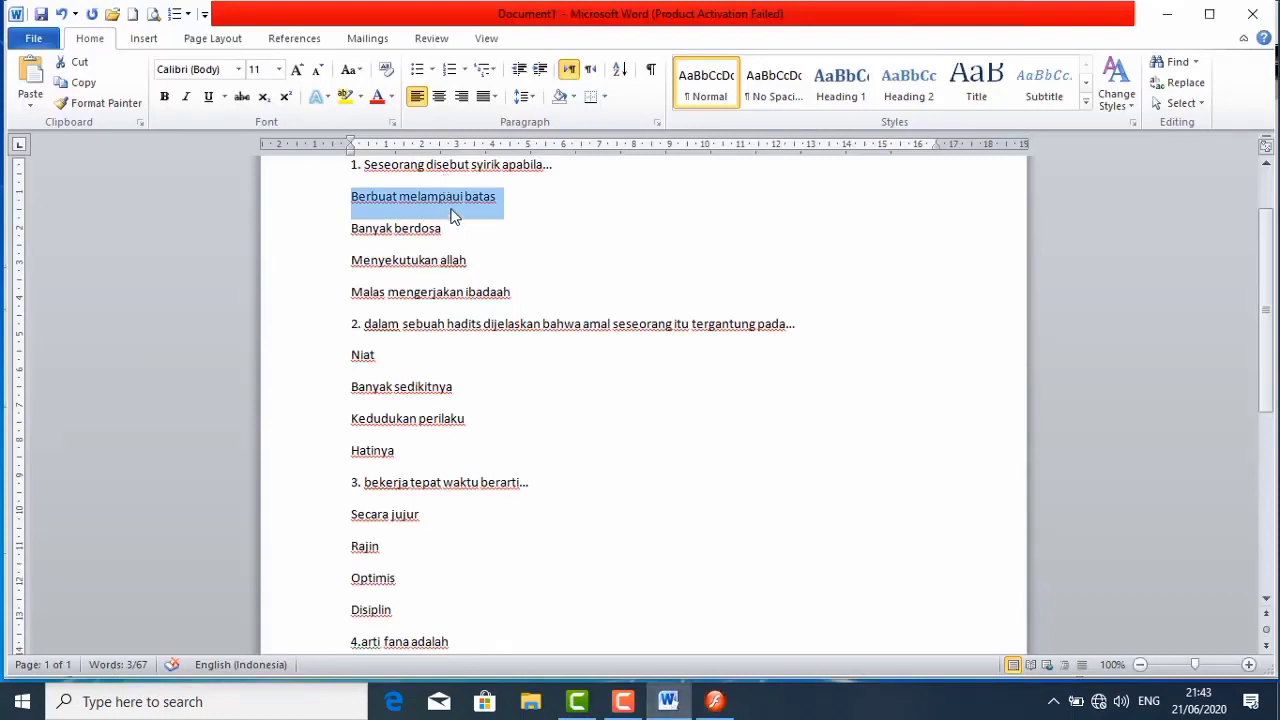
drag(453, 228, 352, 228)
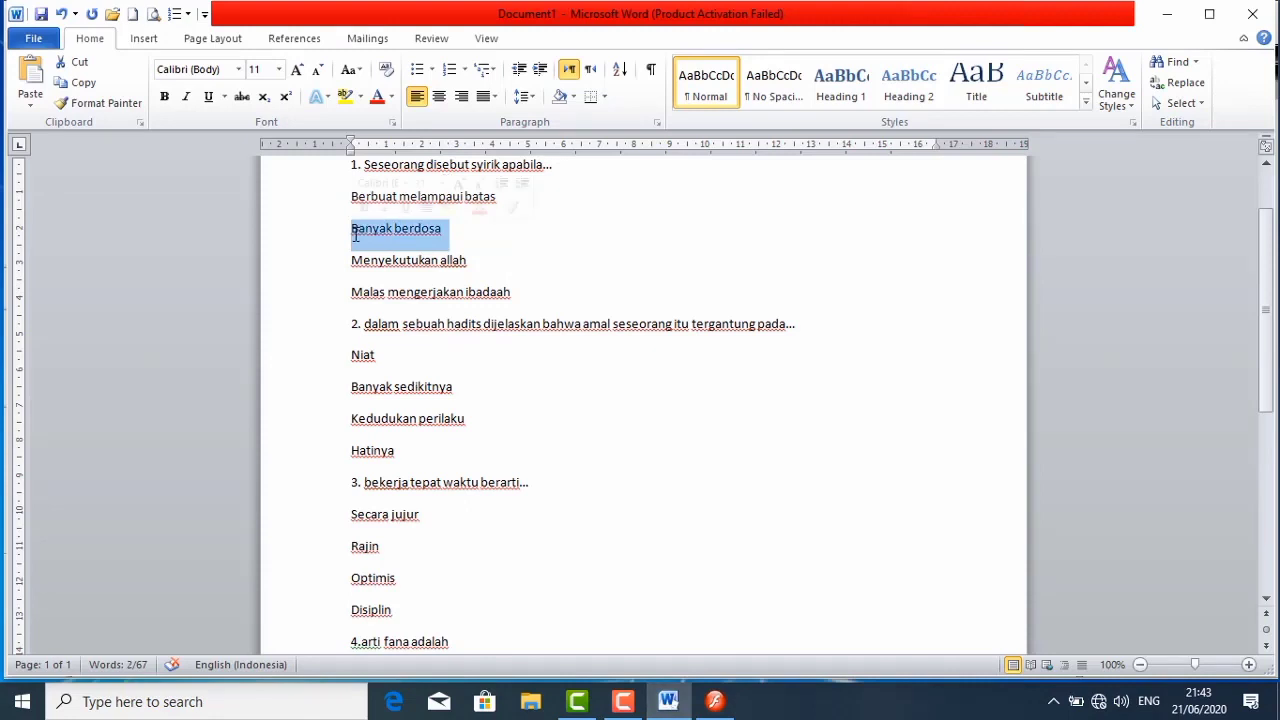
right_click(356, 236)
click(397, 266)
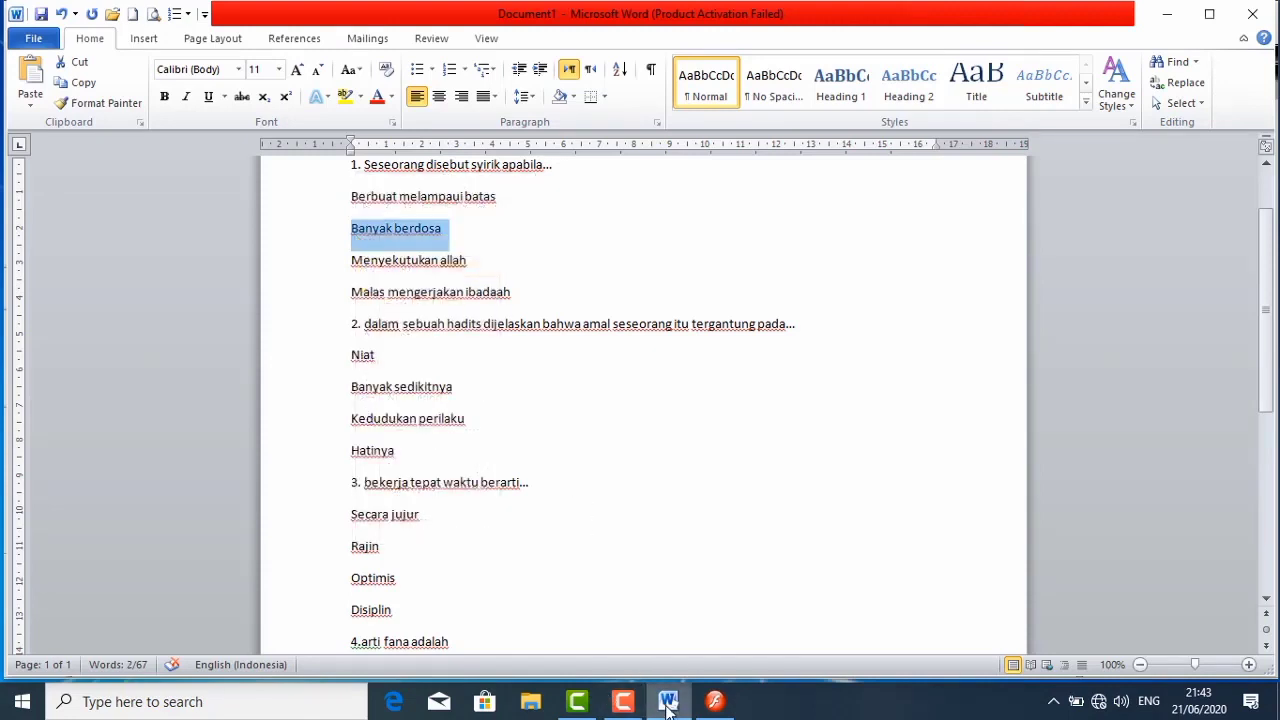
- Switch back to Flash and paste "Banyak berdosa" as a new static text below the first answer
click(722, 702)
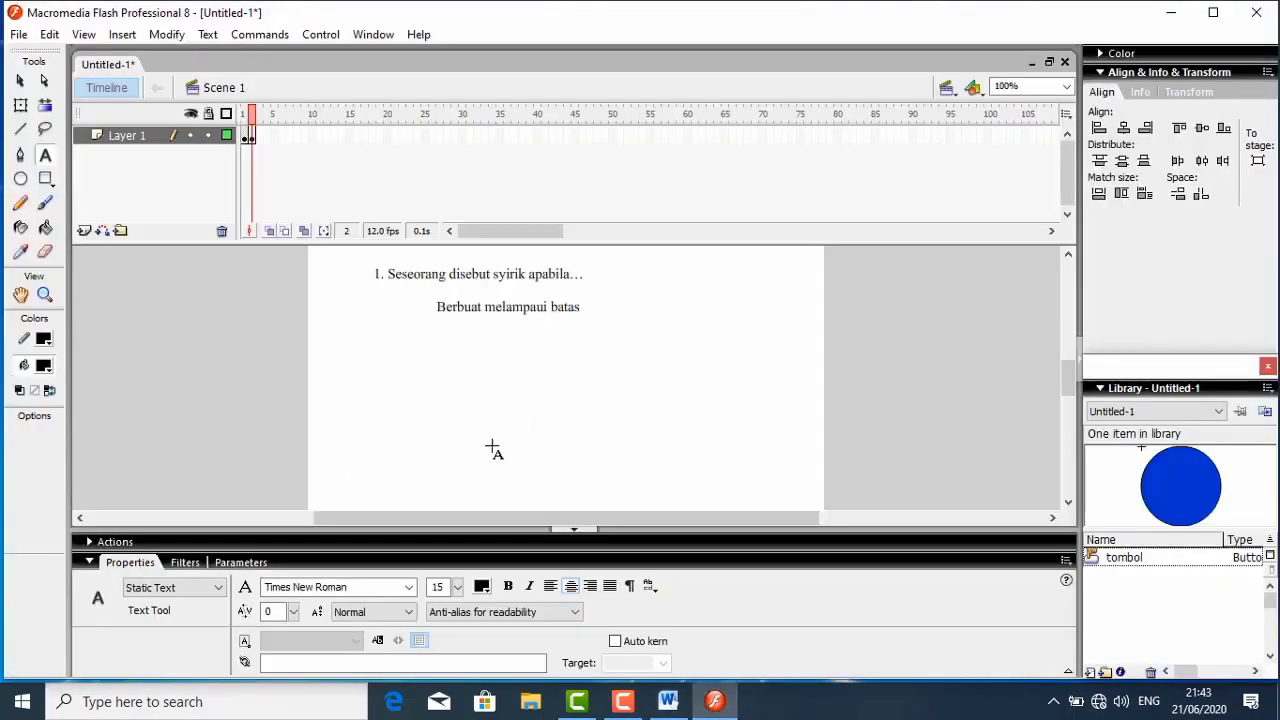
click(465, 337)
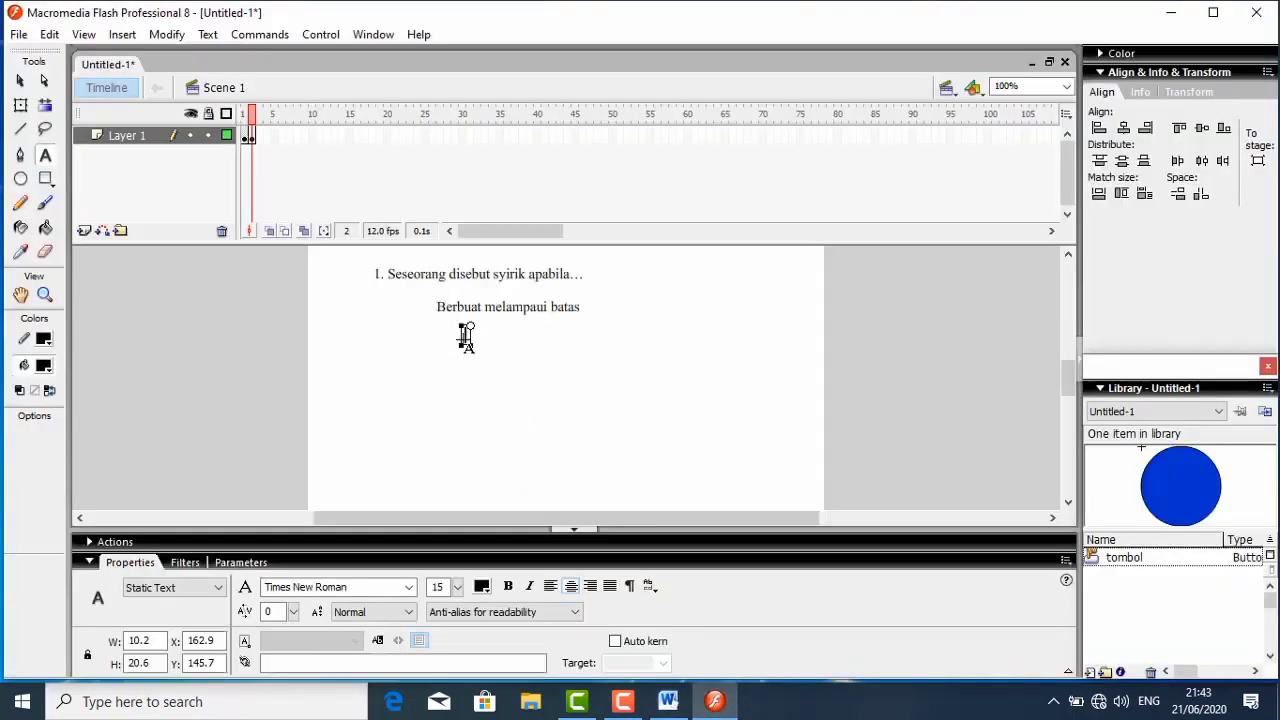
right_click(465, 337)
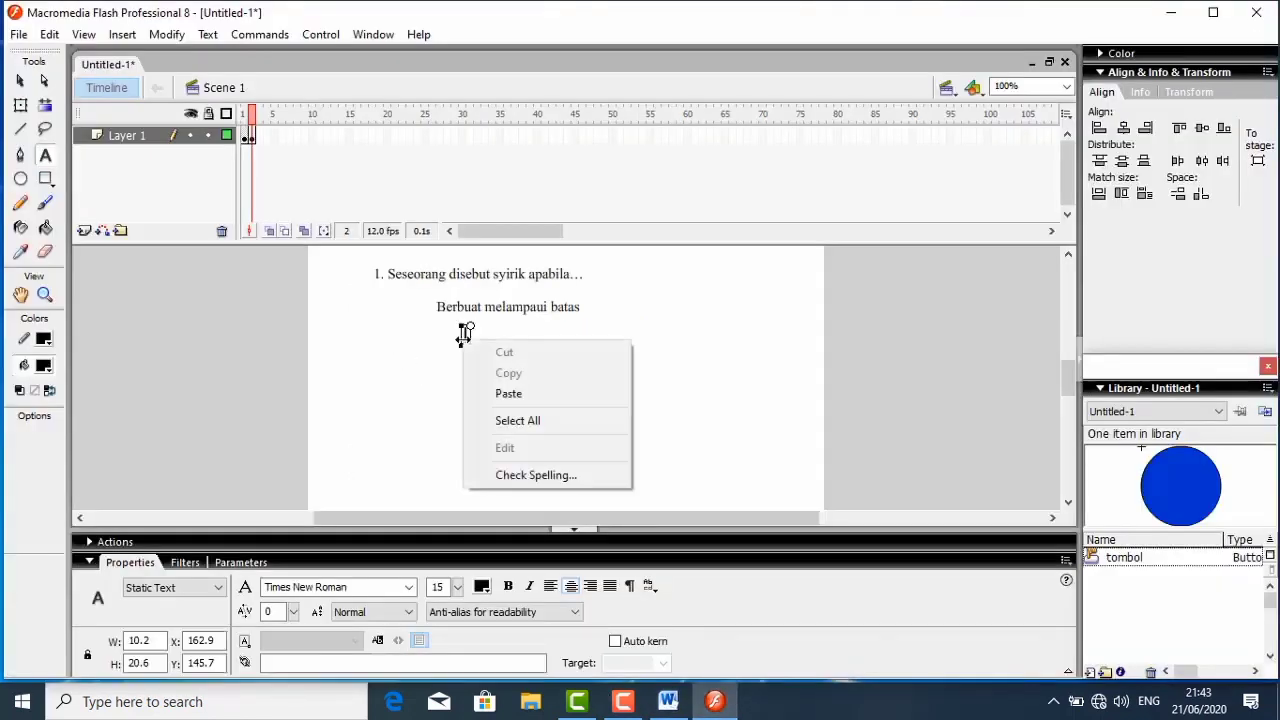
click(508, 394)
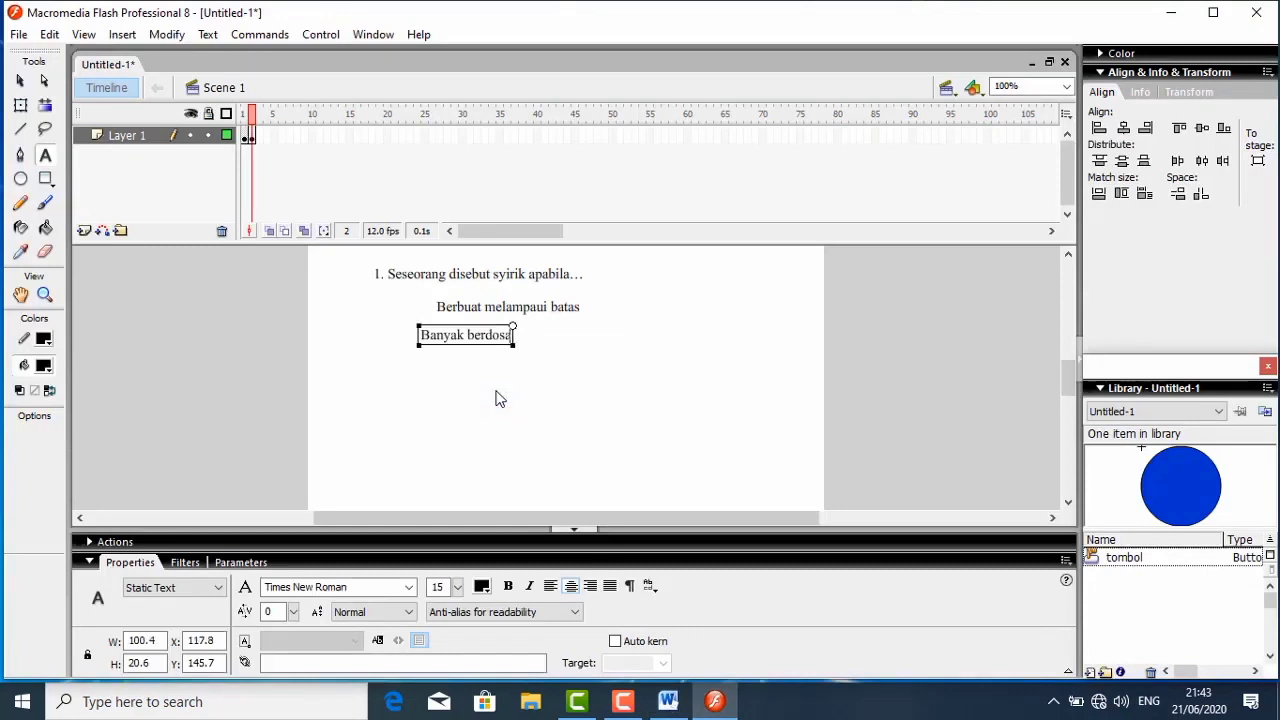
key(Escape)
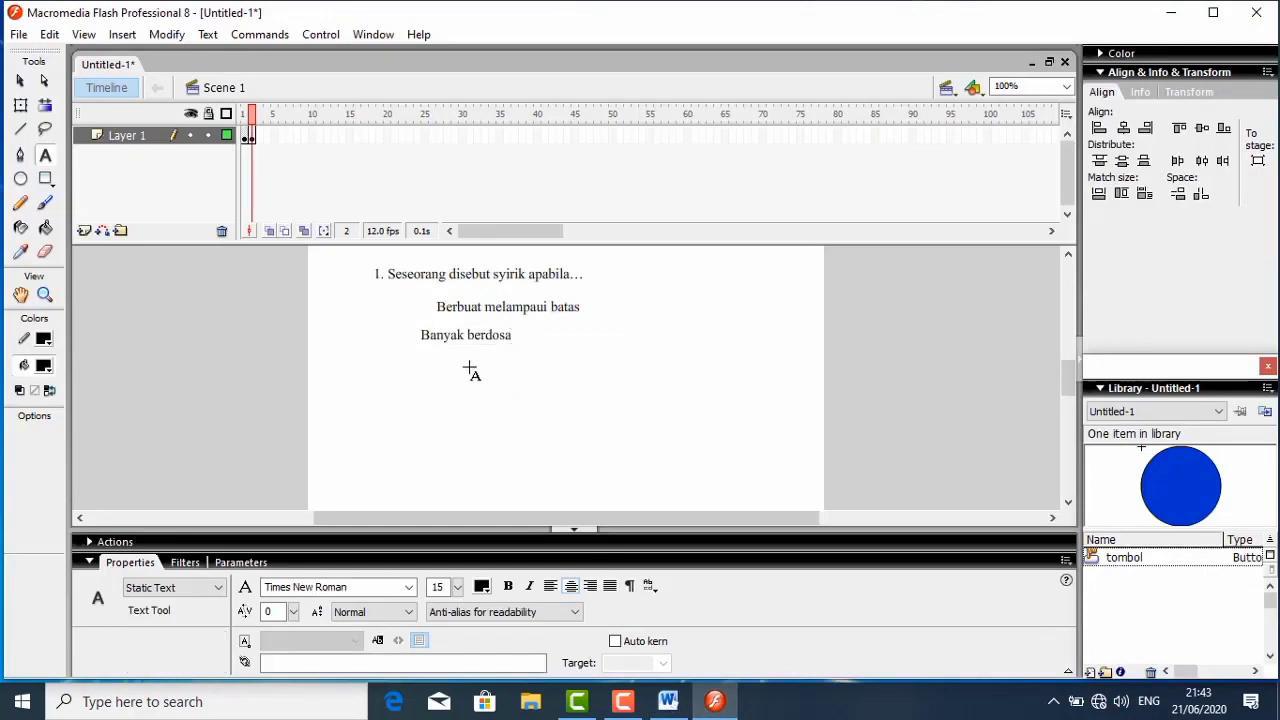
- Add a static text reading "menyekutukan allah" below the "Banyak berdosa" answer
click(469, 369)
text(menye)
text(kutukan)
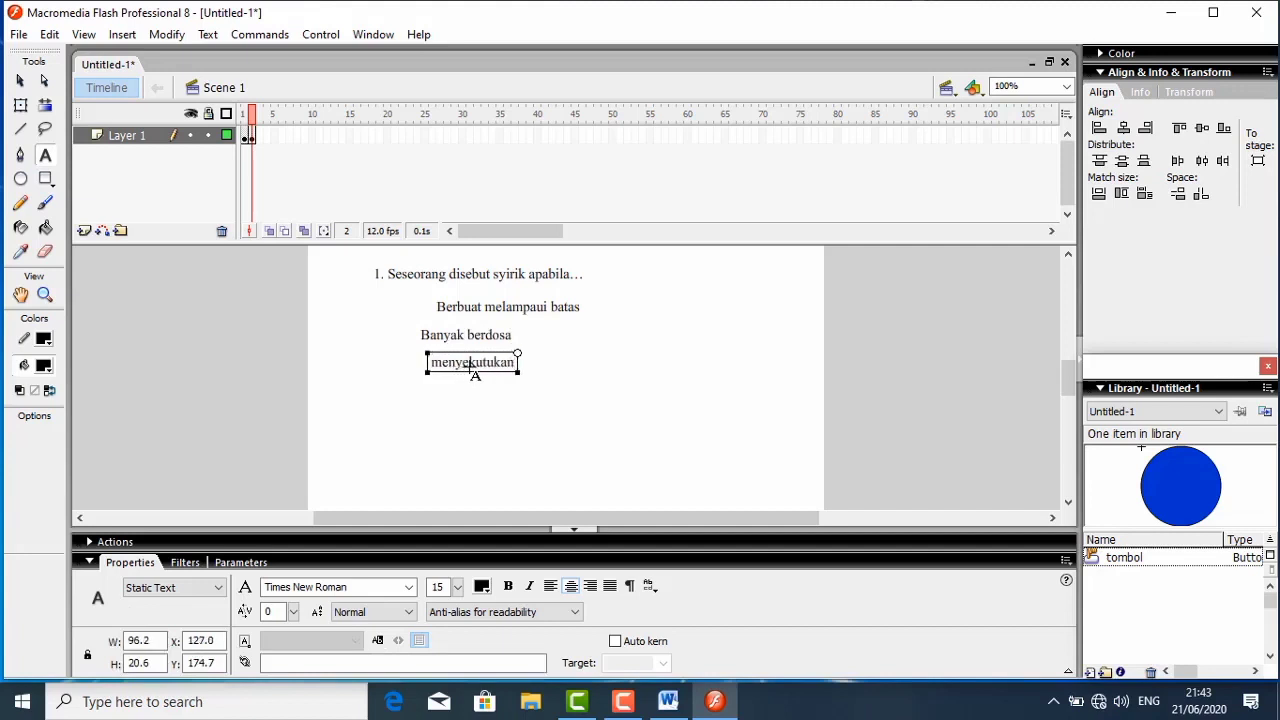
text( allah)
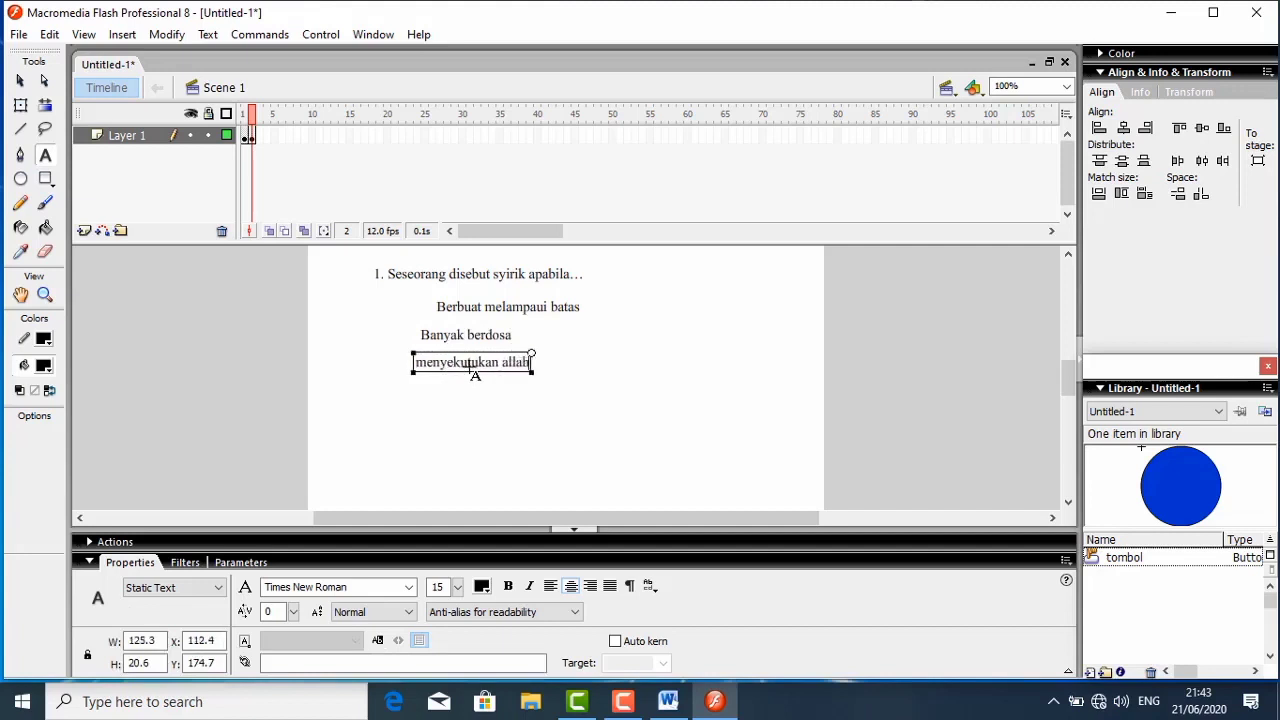
key(Escape)
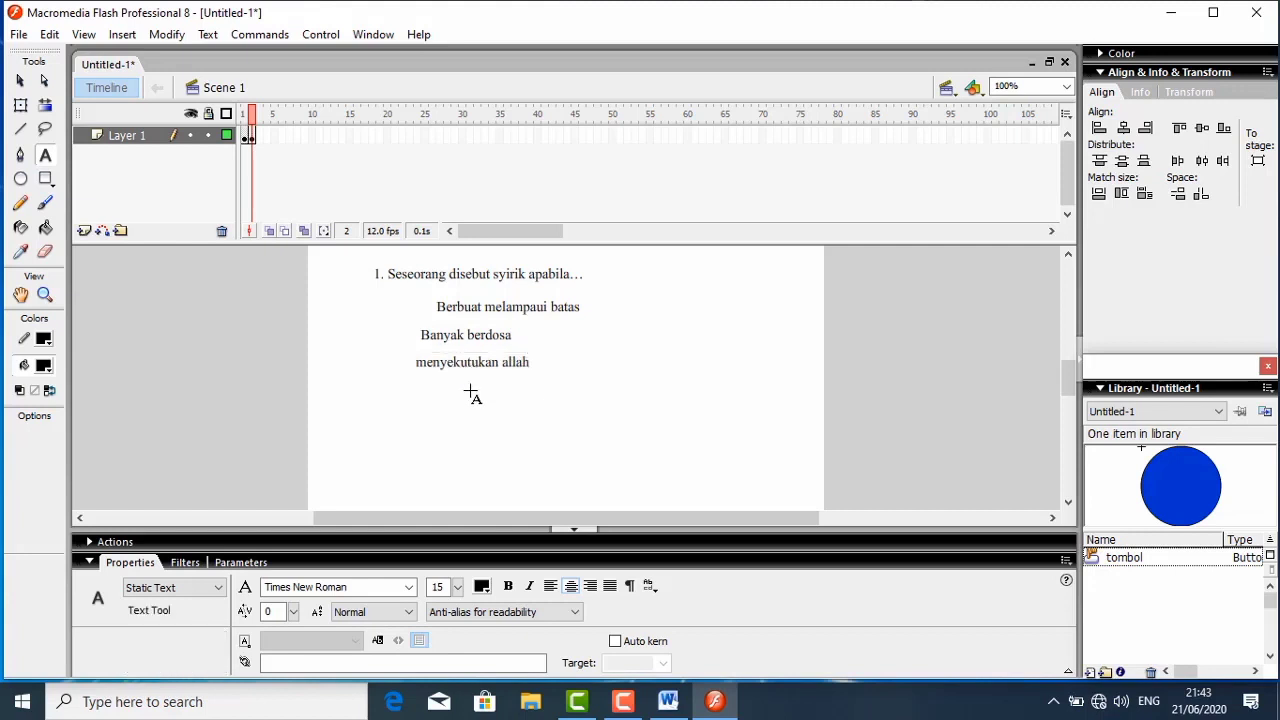
- Add a static text reading "malas beribadah" as the fourth answer below "menyekutukan allah"
click(471, 393)
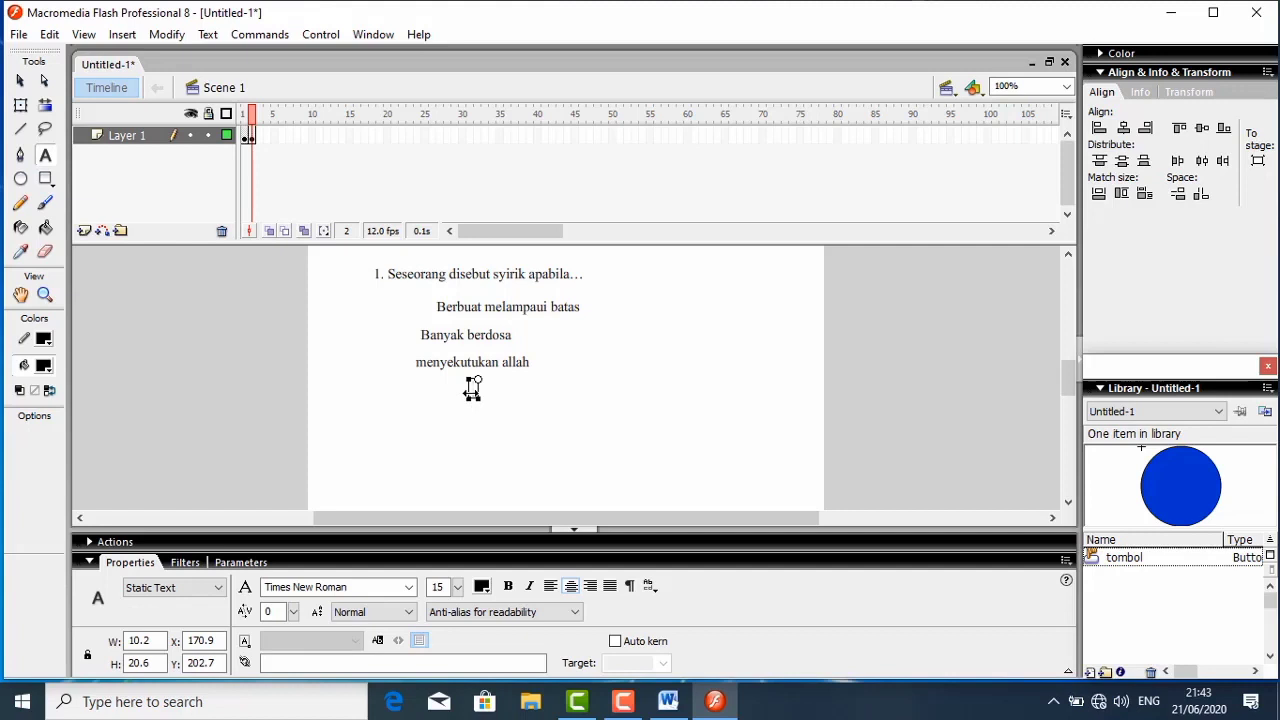
text(malas beribadah)
key(Escape)
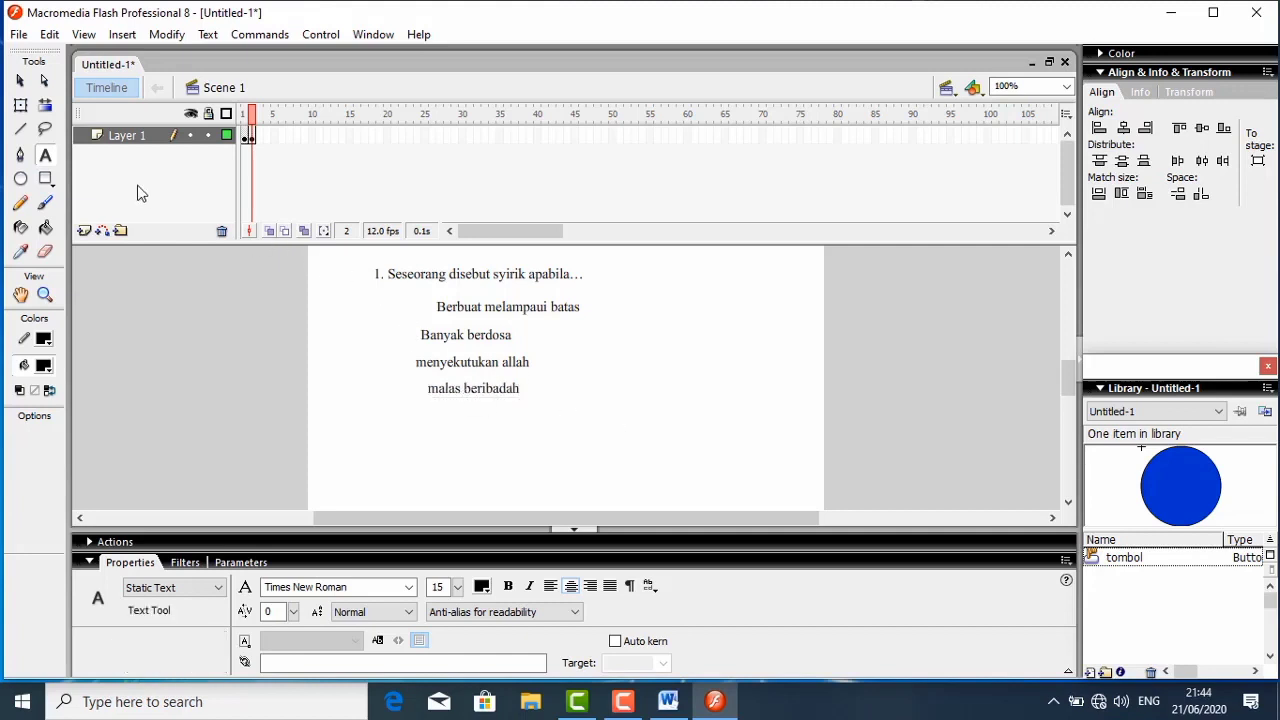
- Select the four answer texts together and align their left edges
click(21, 83)
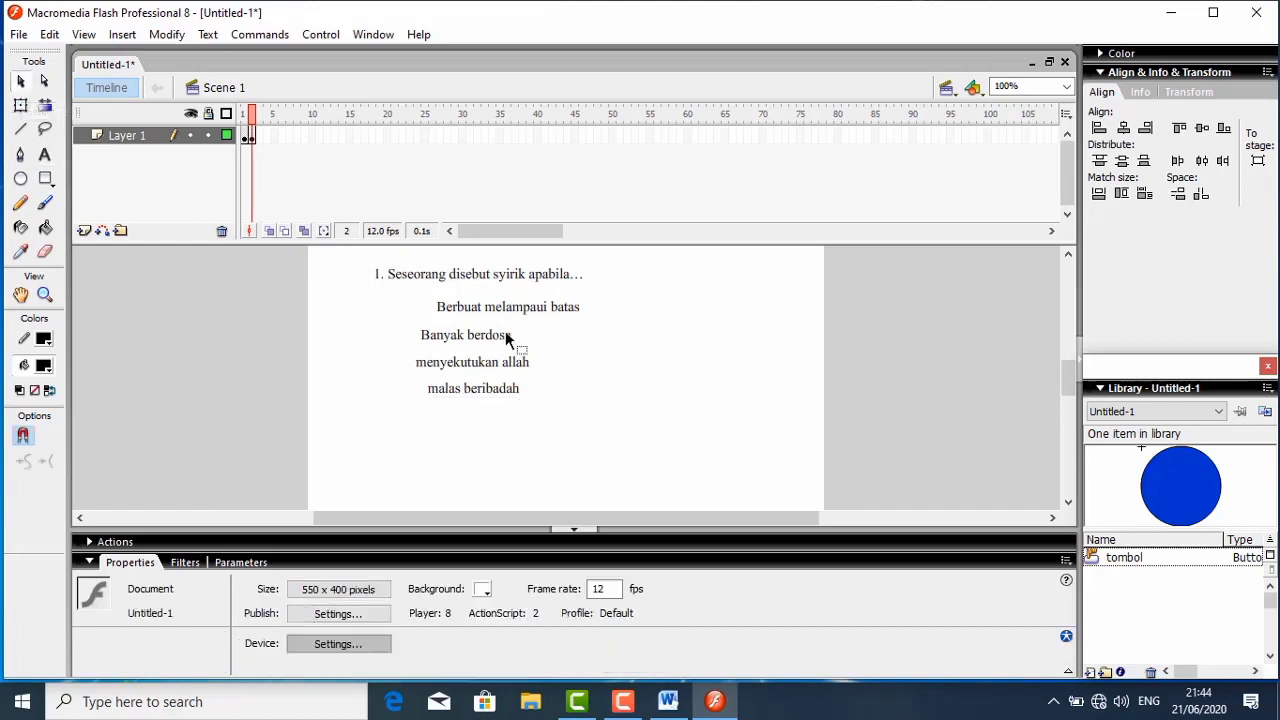
drag(402, 299, 581, 410)
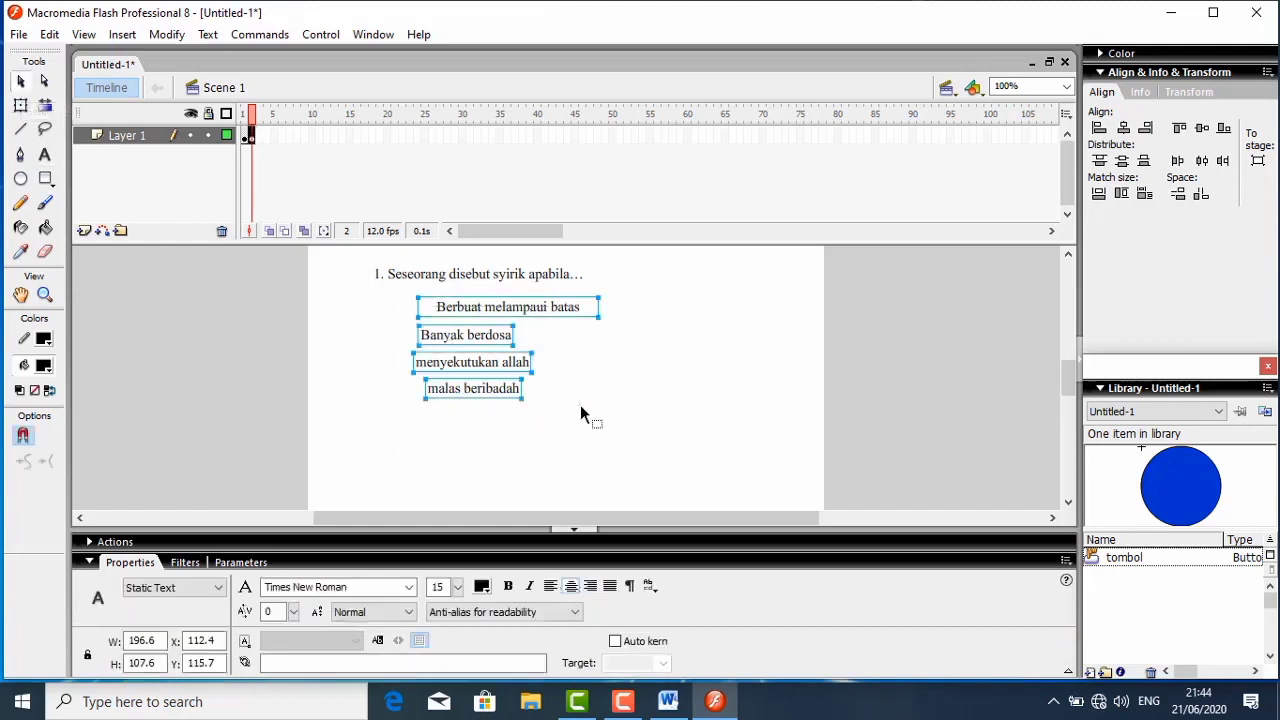
click(1099, 128)
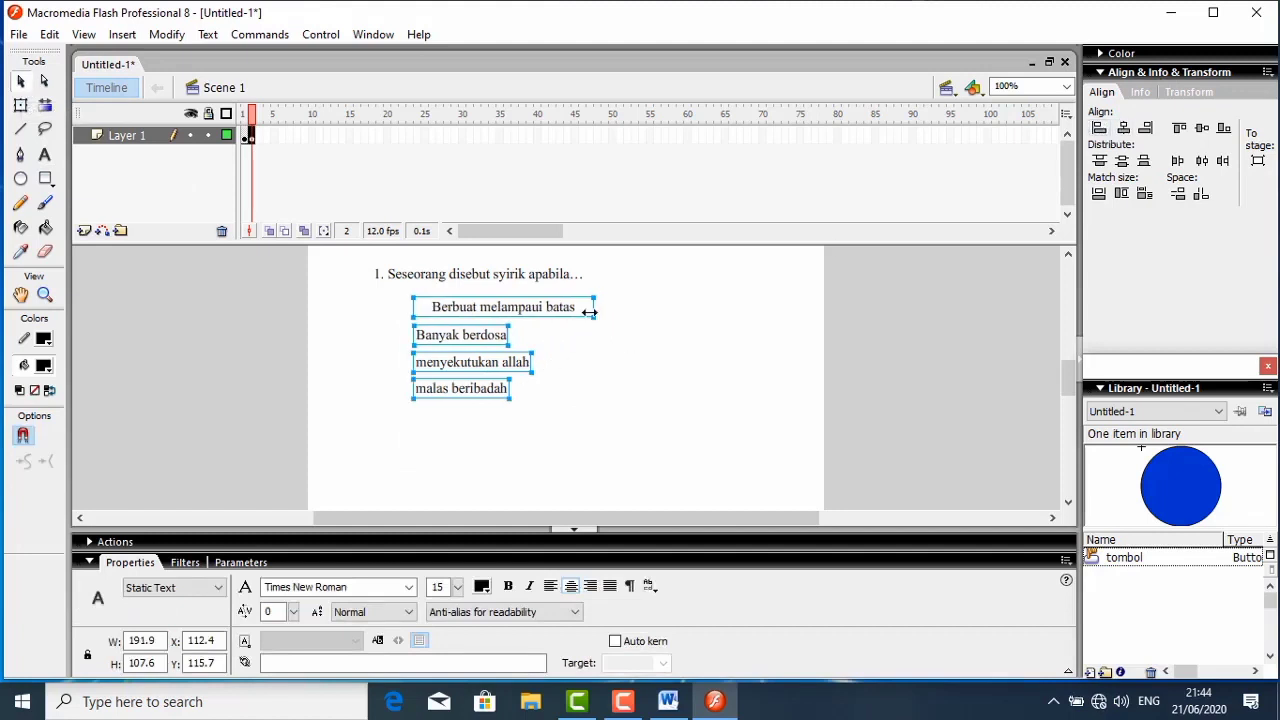
- Narrow the "Berbuat melampaui batas" field to about 165 pixels wide and left-align all four answers again
mouse_move(587, 313)
mouse_down()
mouse_move(560, 314)
mouse_move(603, 297)
mouse_move(587, 309)
mouse_up()
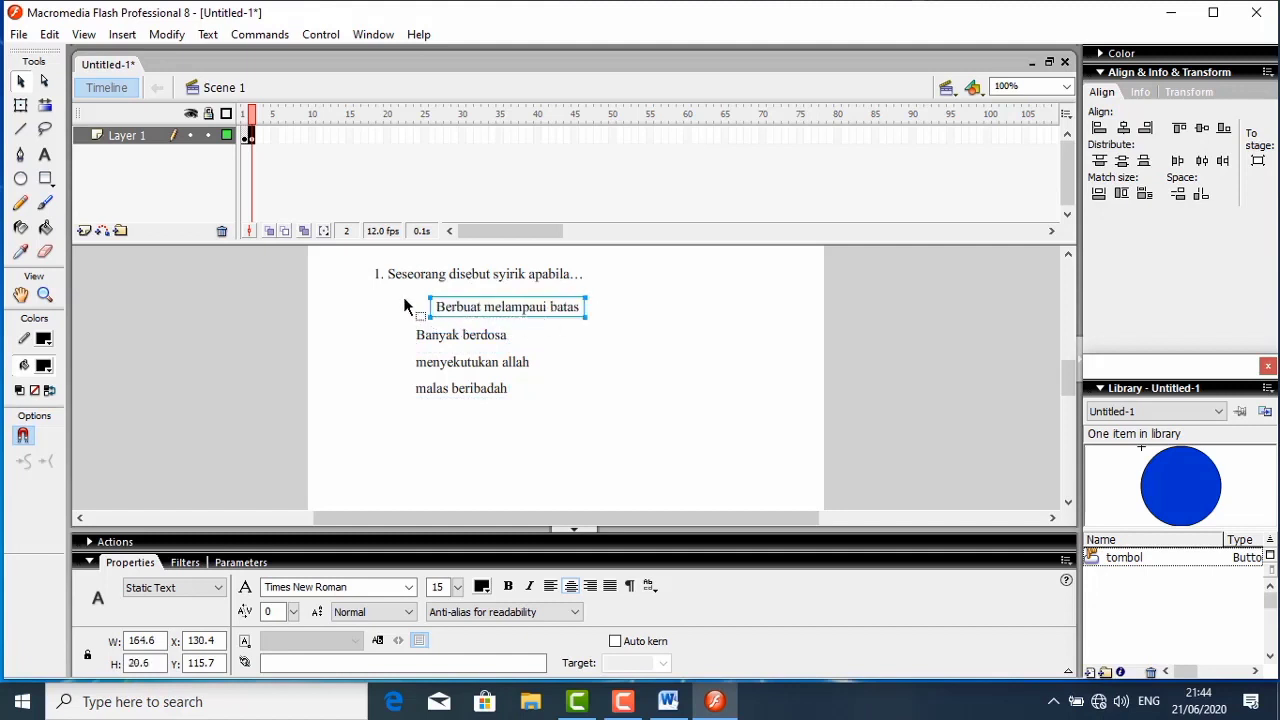
drag(404, 298, 586, 394)
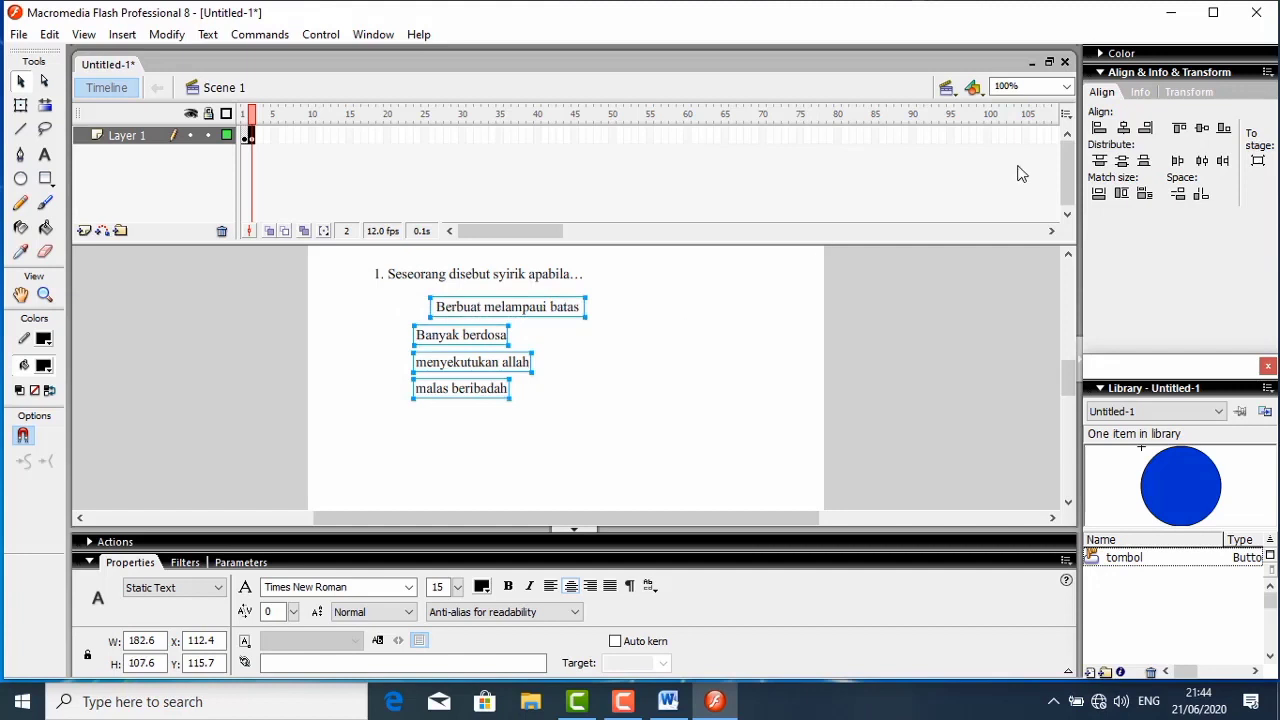
click(1098, 128)
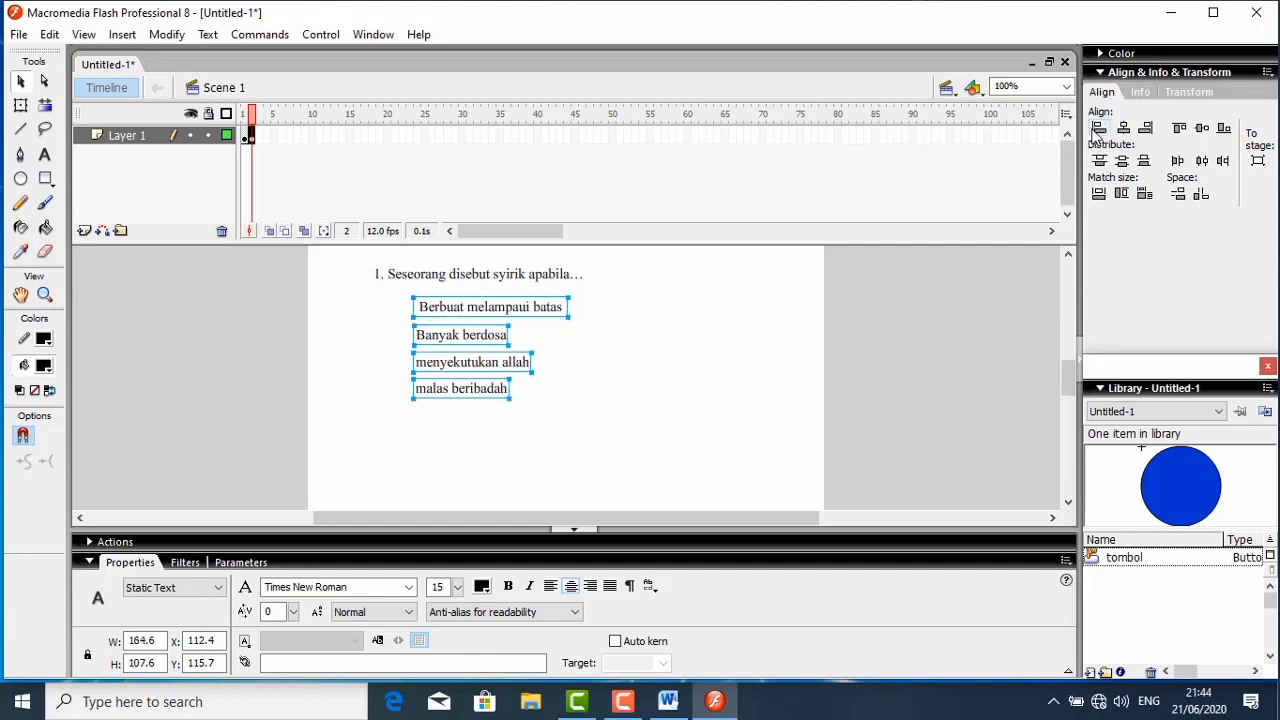
click(562, 375)
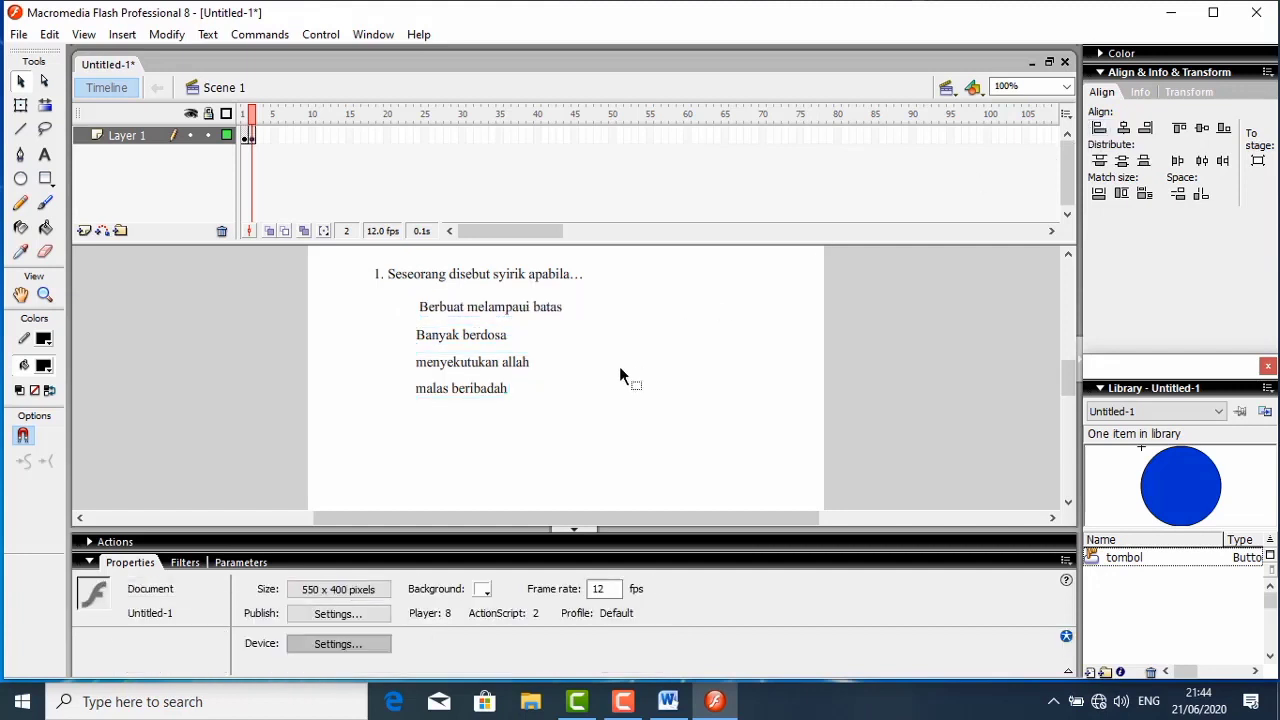
click(1128, 557)
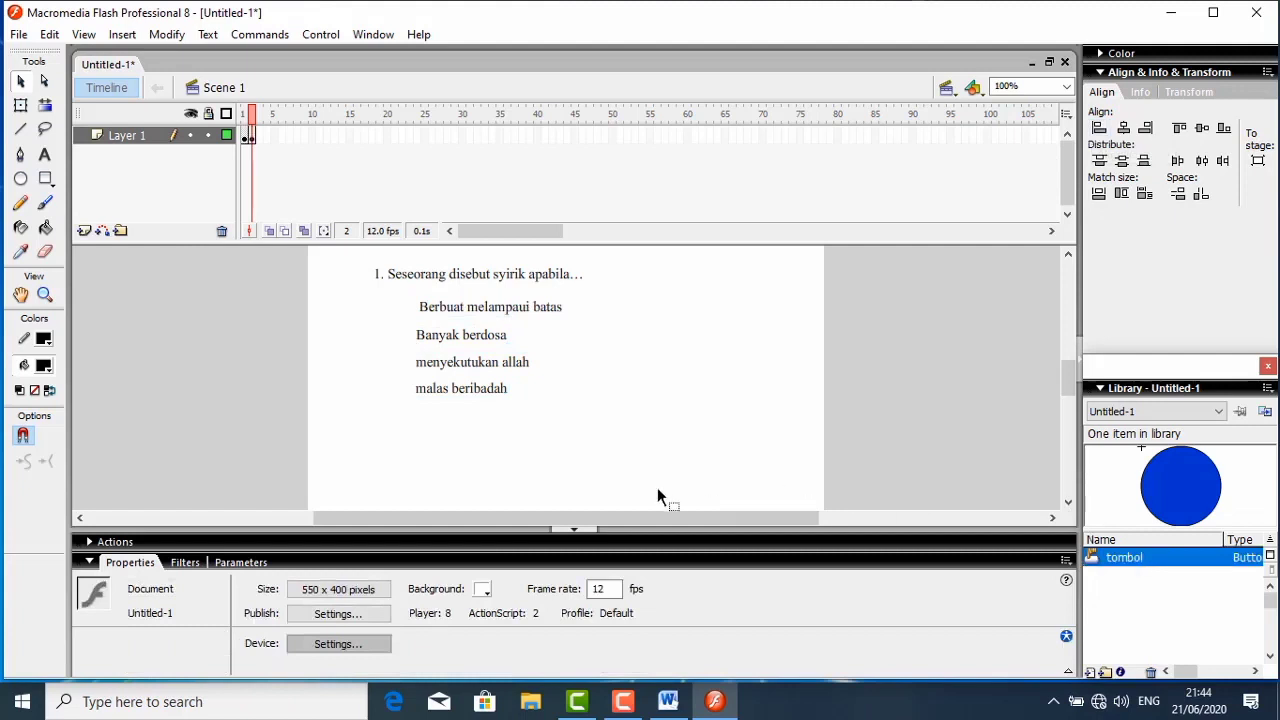
right_click(1210, 562)
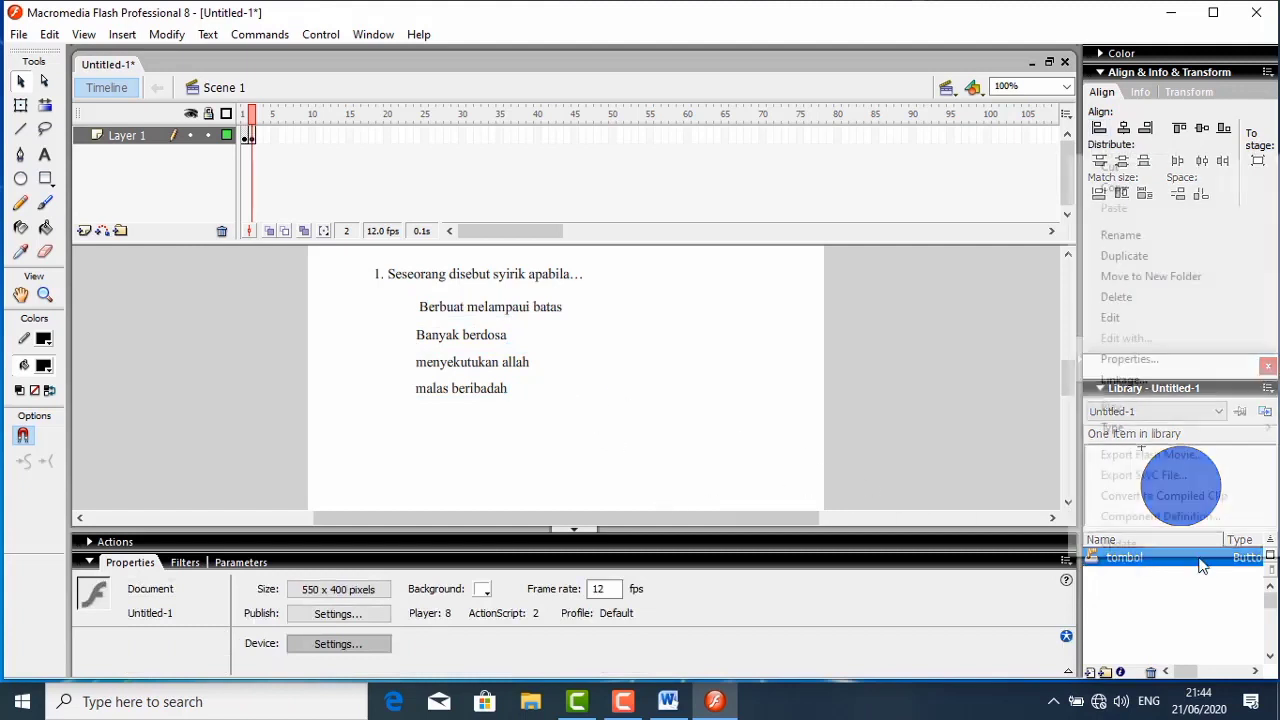
click(927, 448)
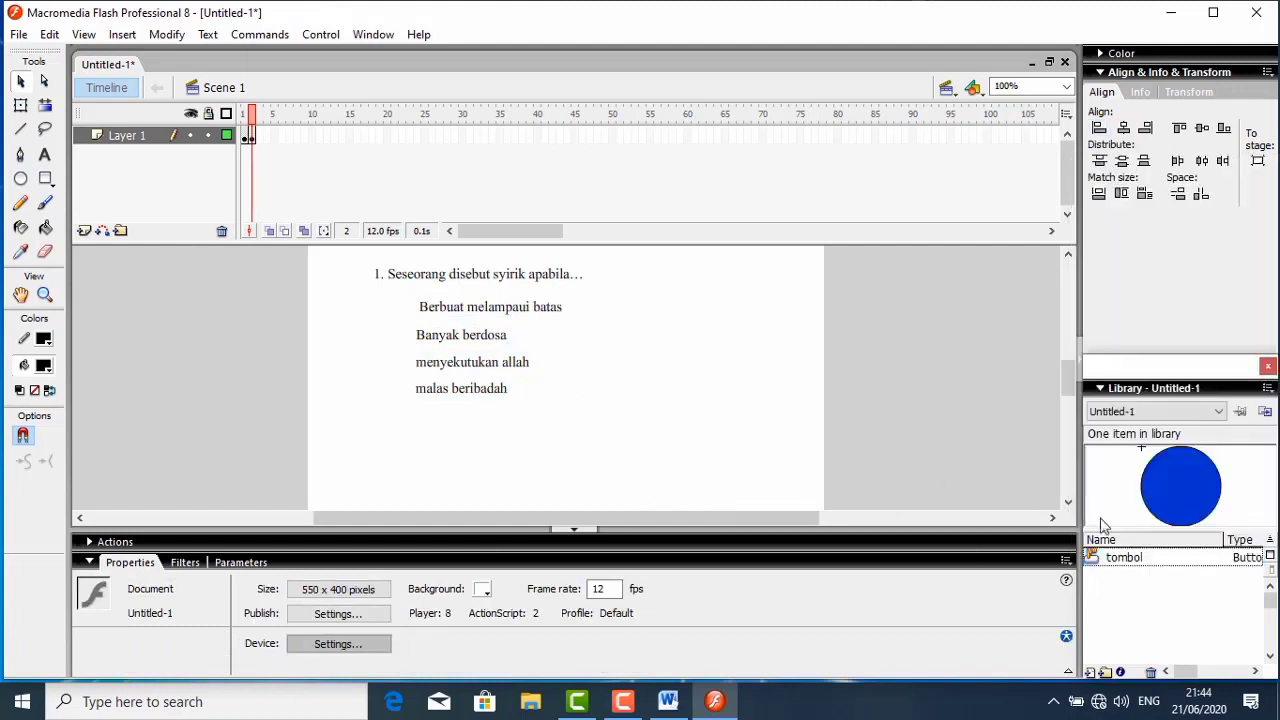
click(1147, 557)
drag(1147, 557, 930, 476)
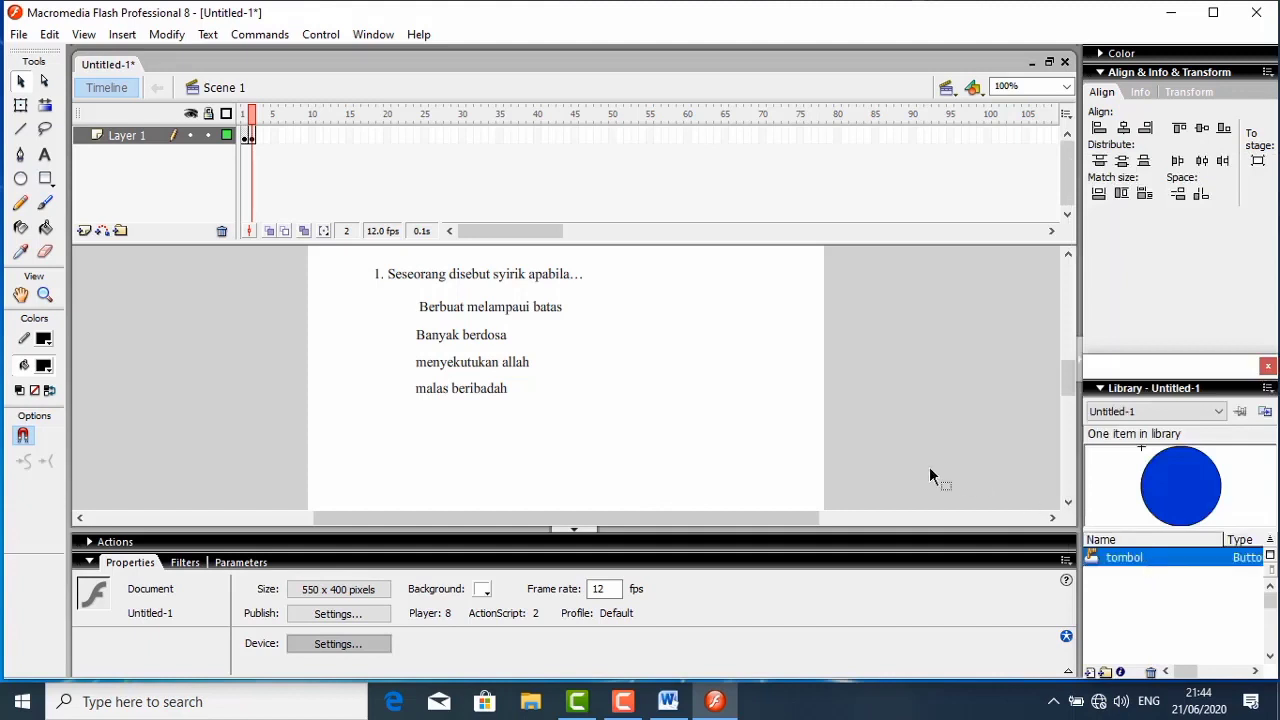
right_click(572, 349)
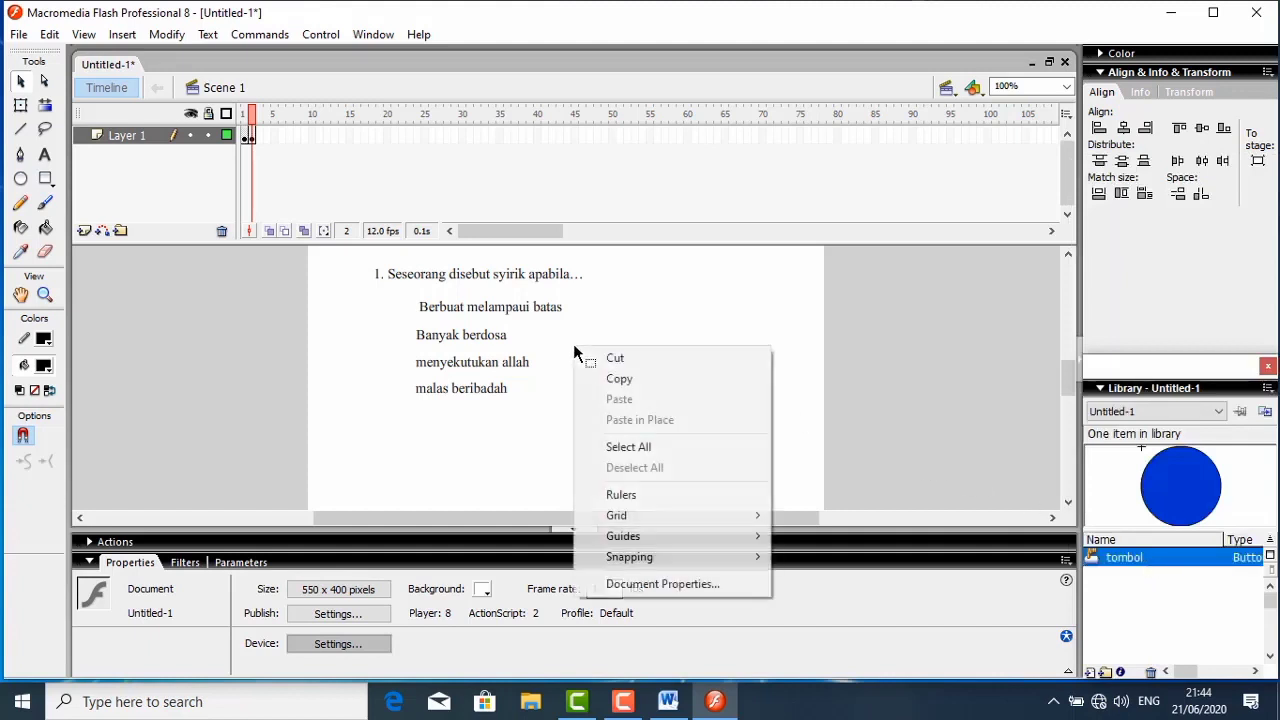
click(789, 311)
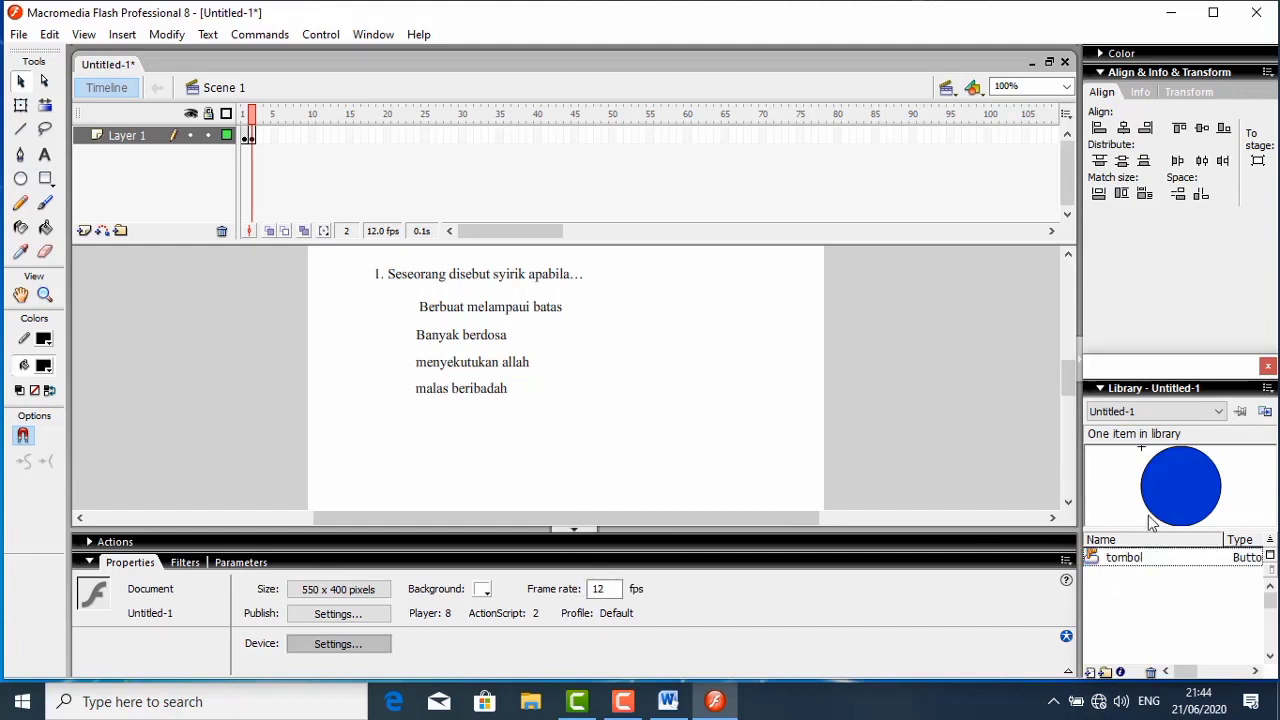
click(1148, 564)
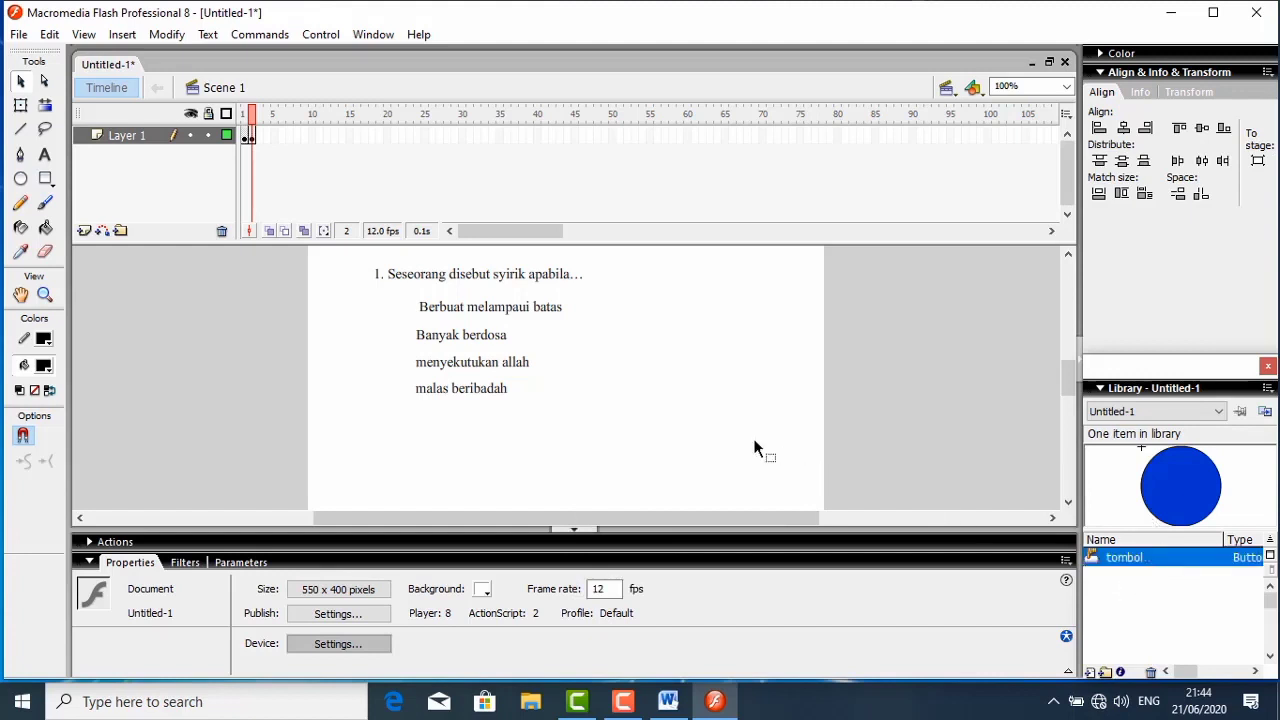
double_click(1140, 560)
click(1168, 559)
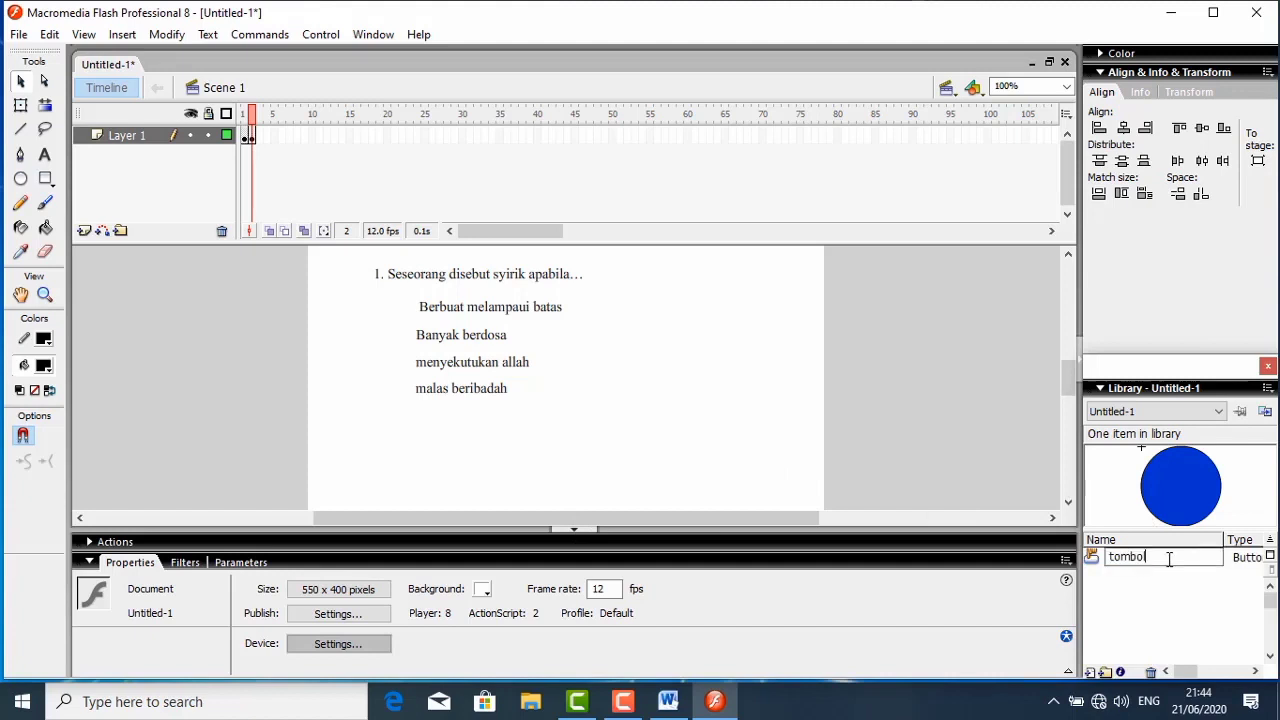
key(Return)
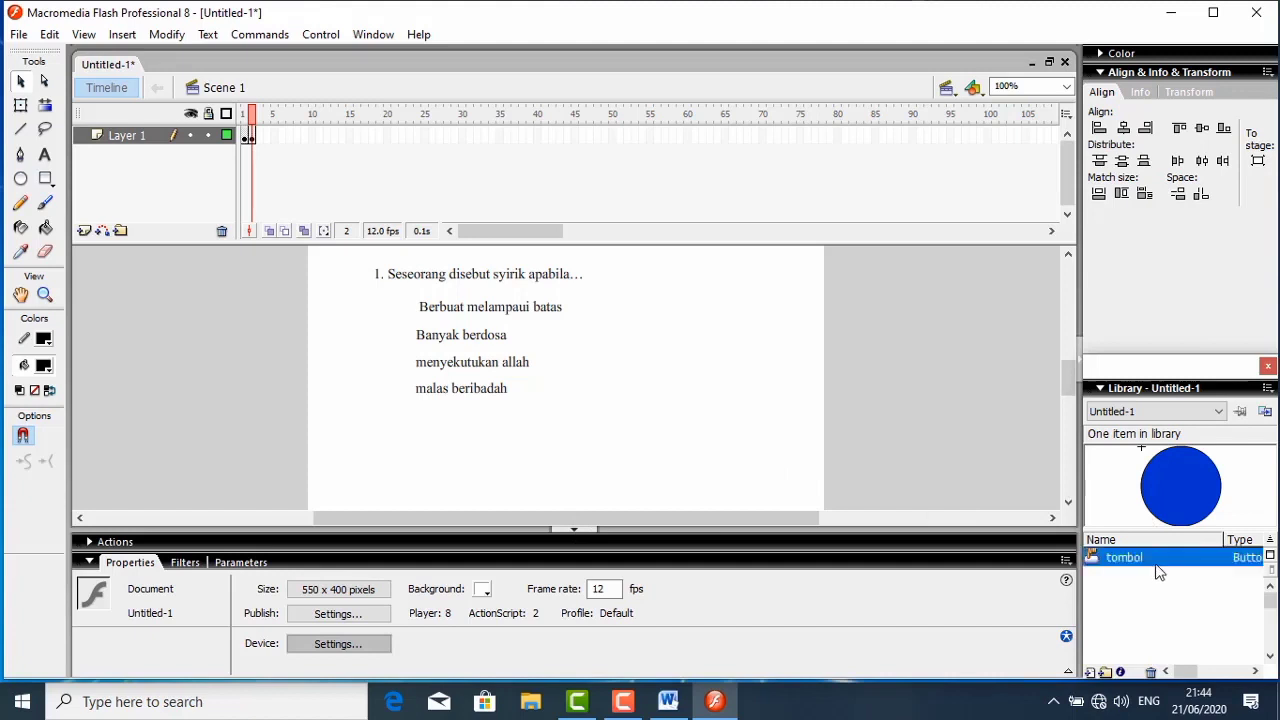
- Place an instance of the tombol button just before the first answer and scale it down to about 30 by 29 pixels
drag(1158, 565, 784, 477)
drag(712, 428, 369, 315)
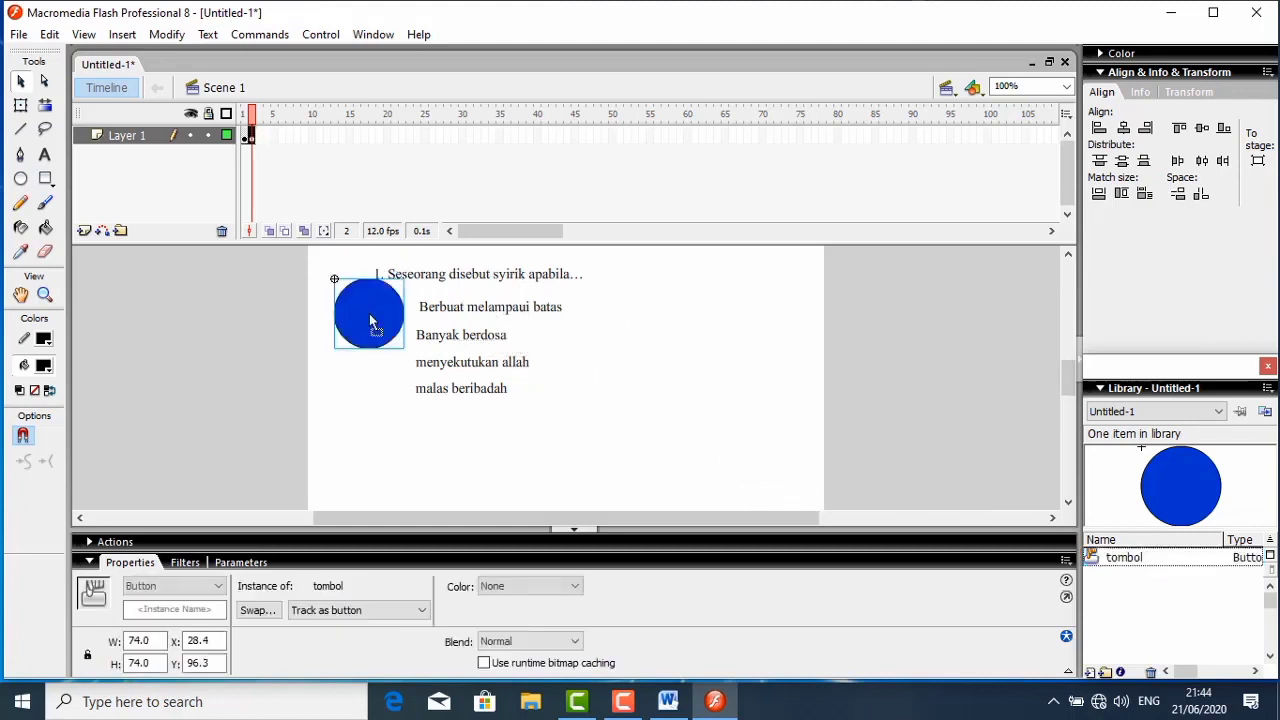
click(21, 104)
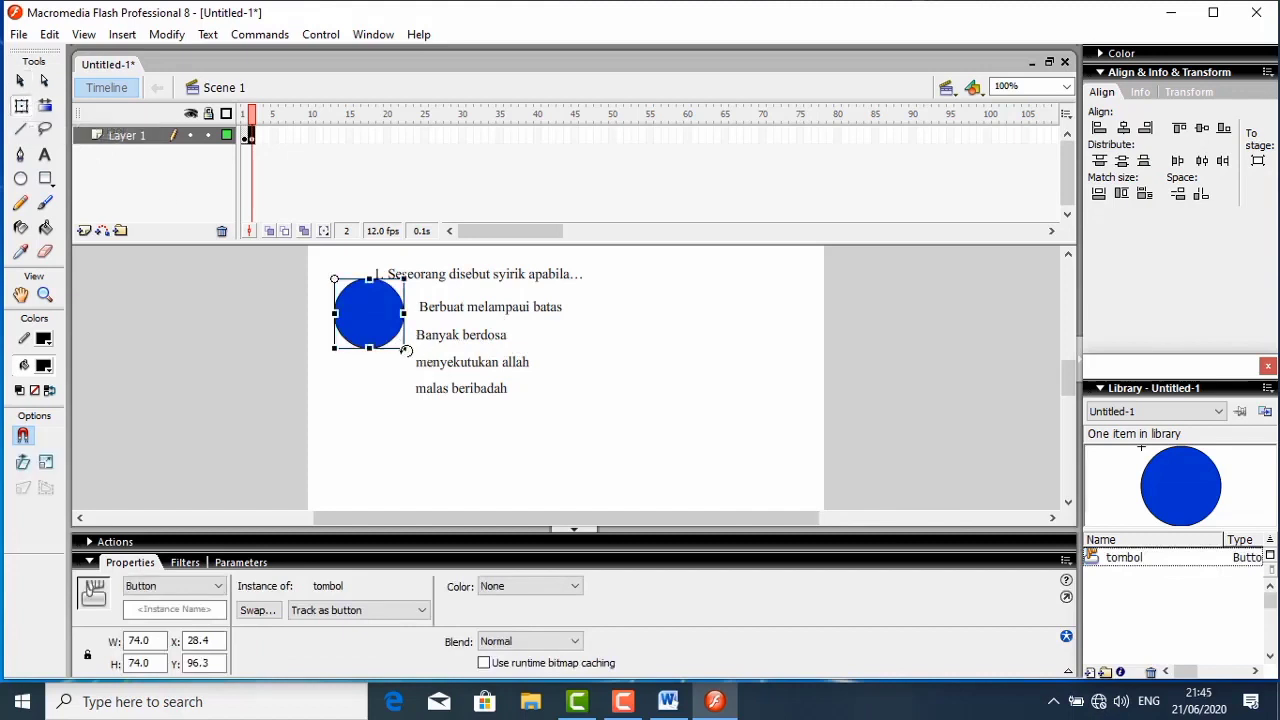
drag(398, 346, 386, 302)
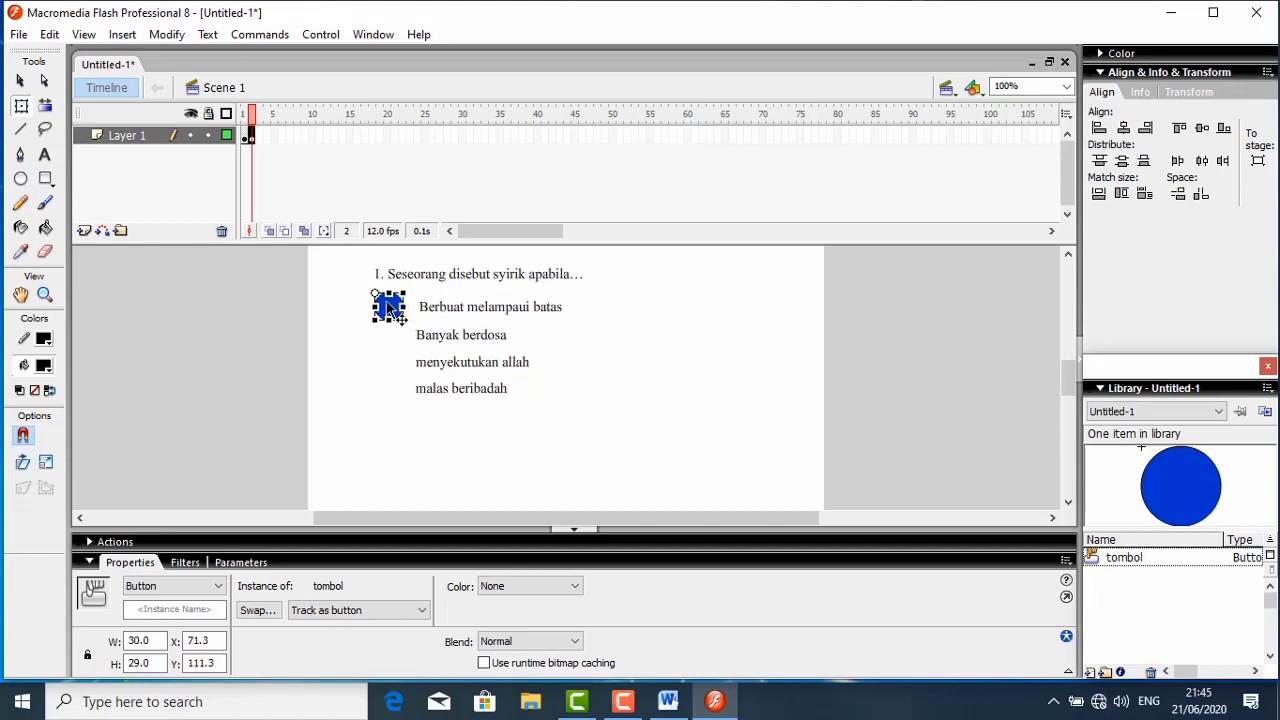
right_click(566, 326)
click(609, 387)
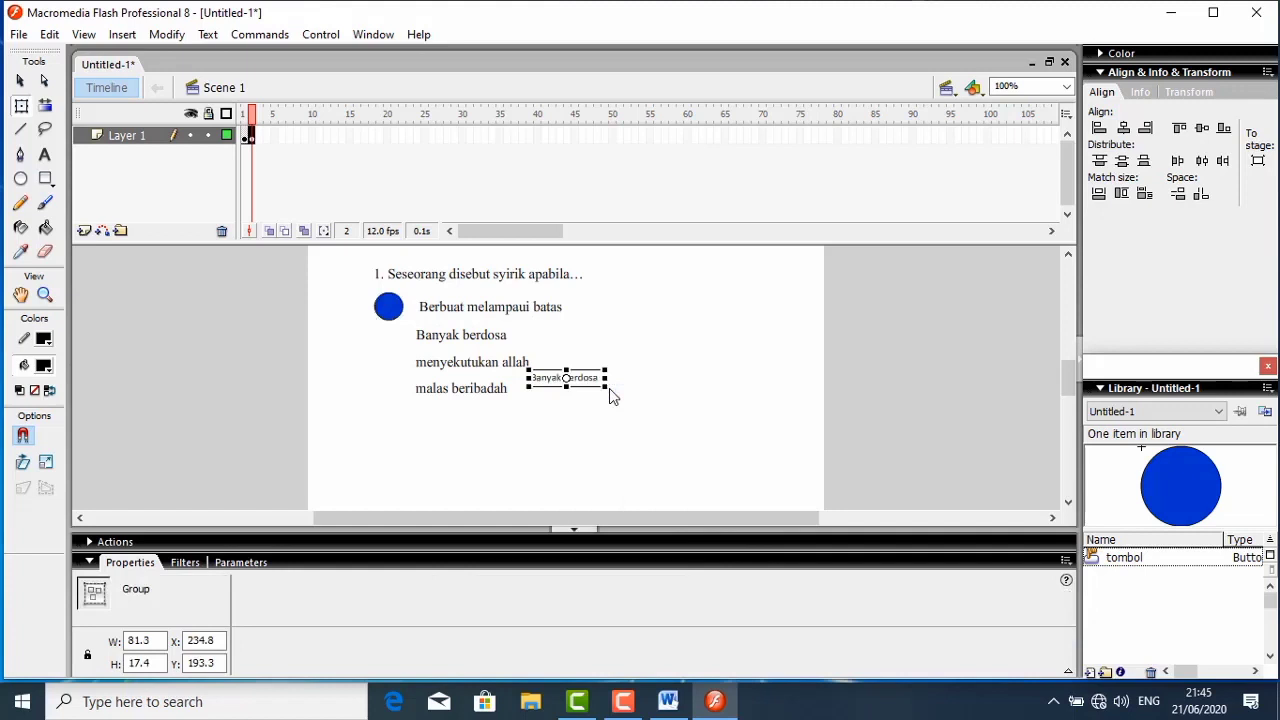
key(Delete)
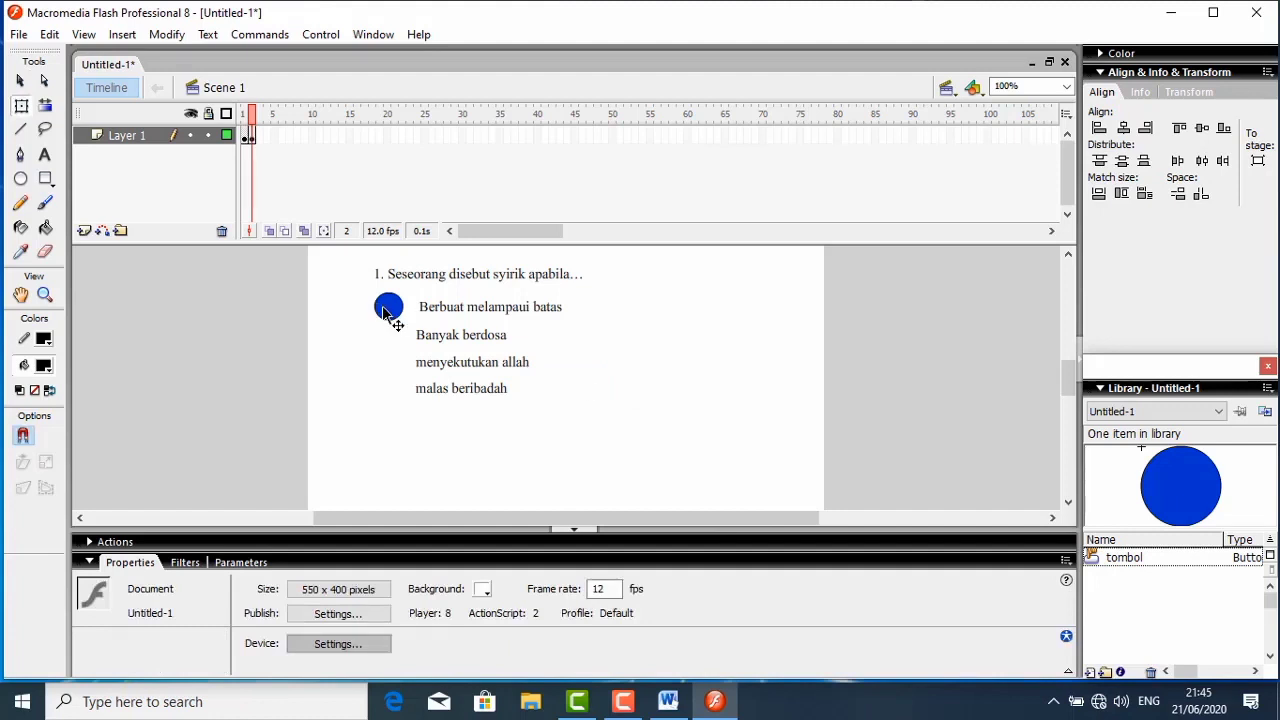
- Copy the tombol button beside the first answer and paste four copies of it onto the stage
click(383, 312)
right_click(383, 310)
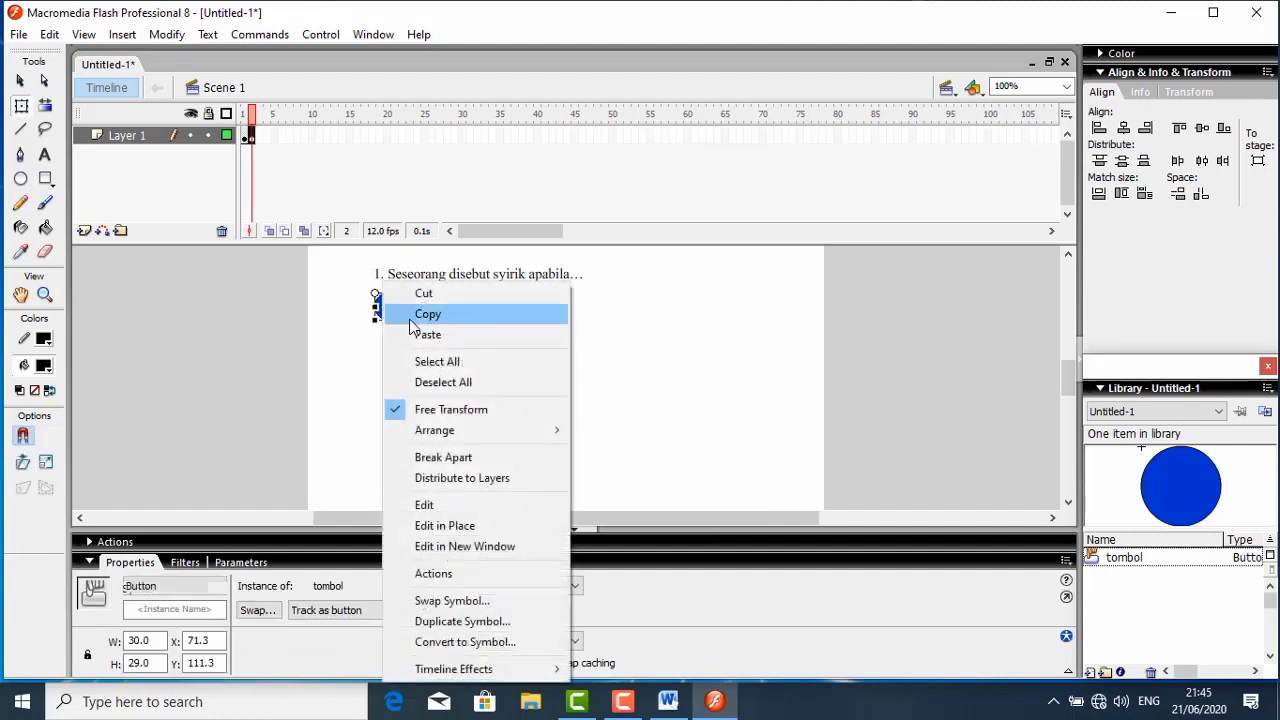
click(413, 316)
right_click(599, 351)
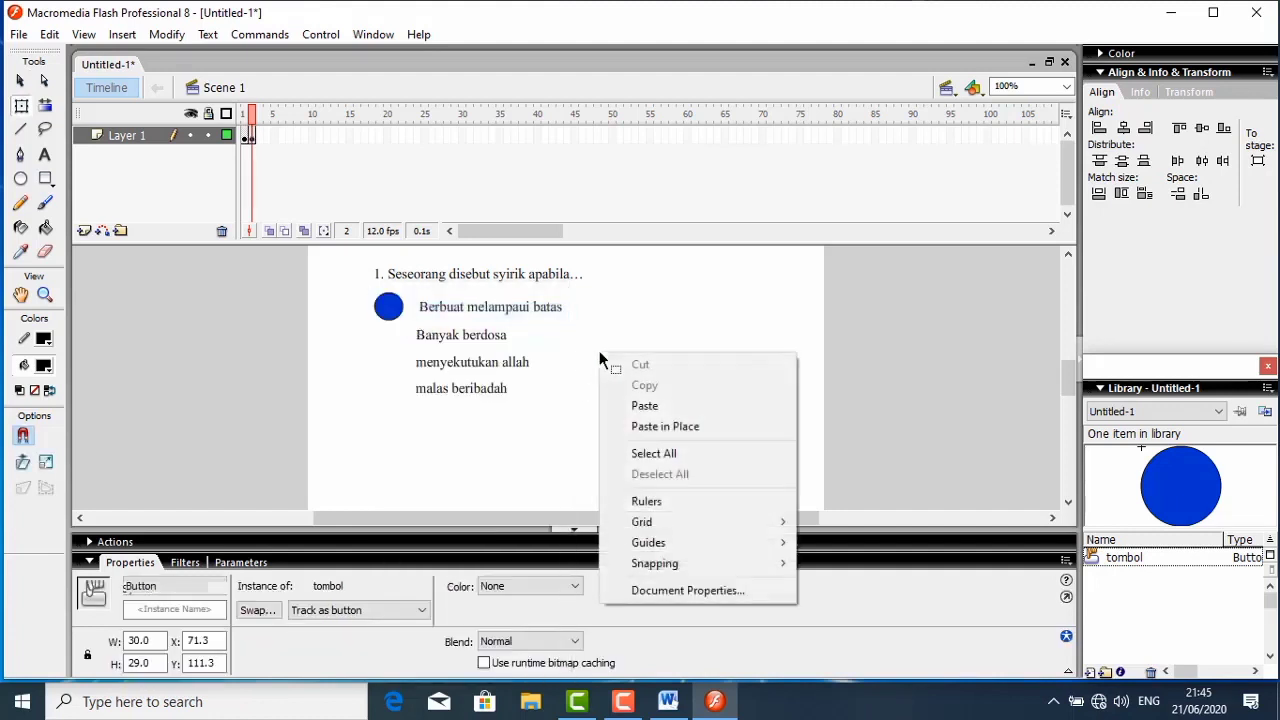
click(637, 410)
right_click(634, 406)
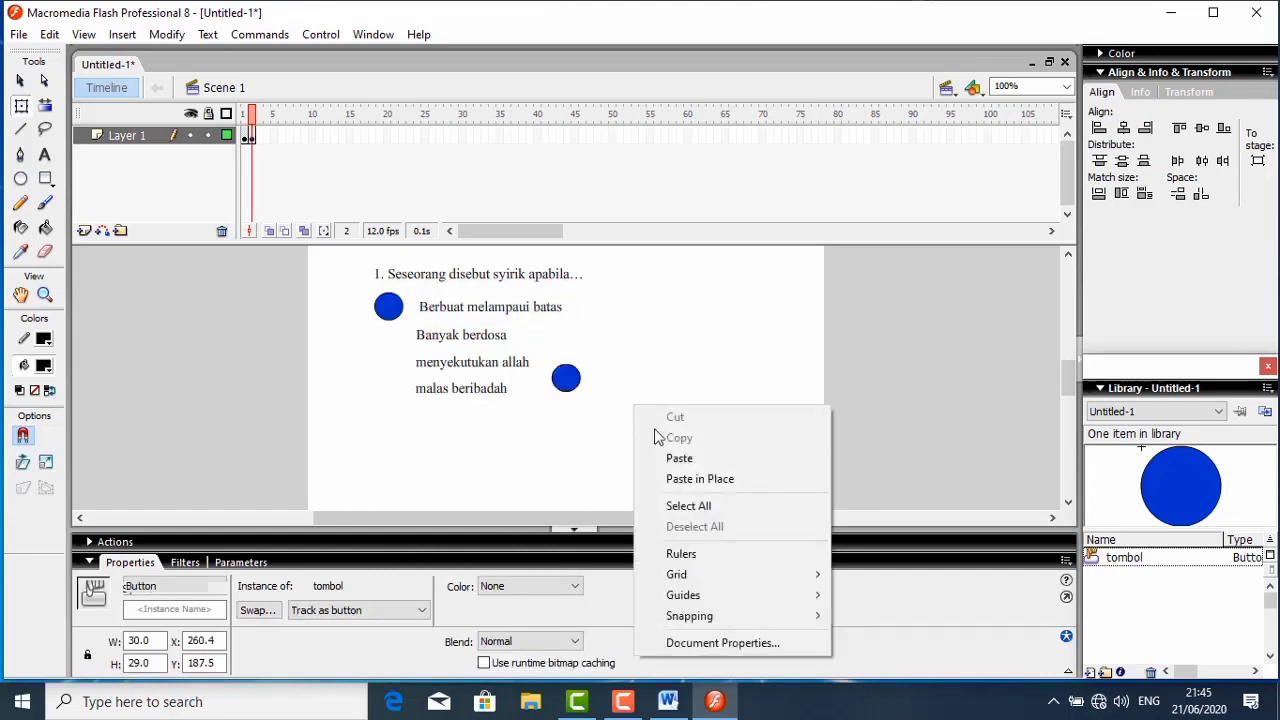
click(672, 458)
right_click(668, 455)
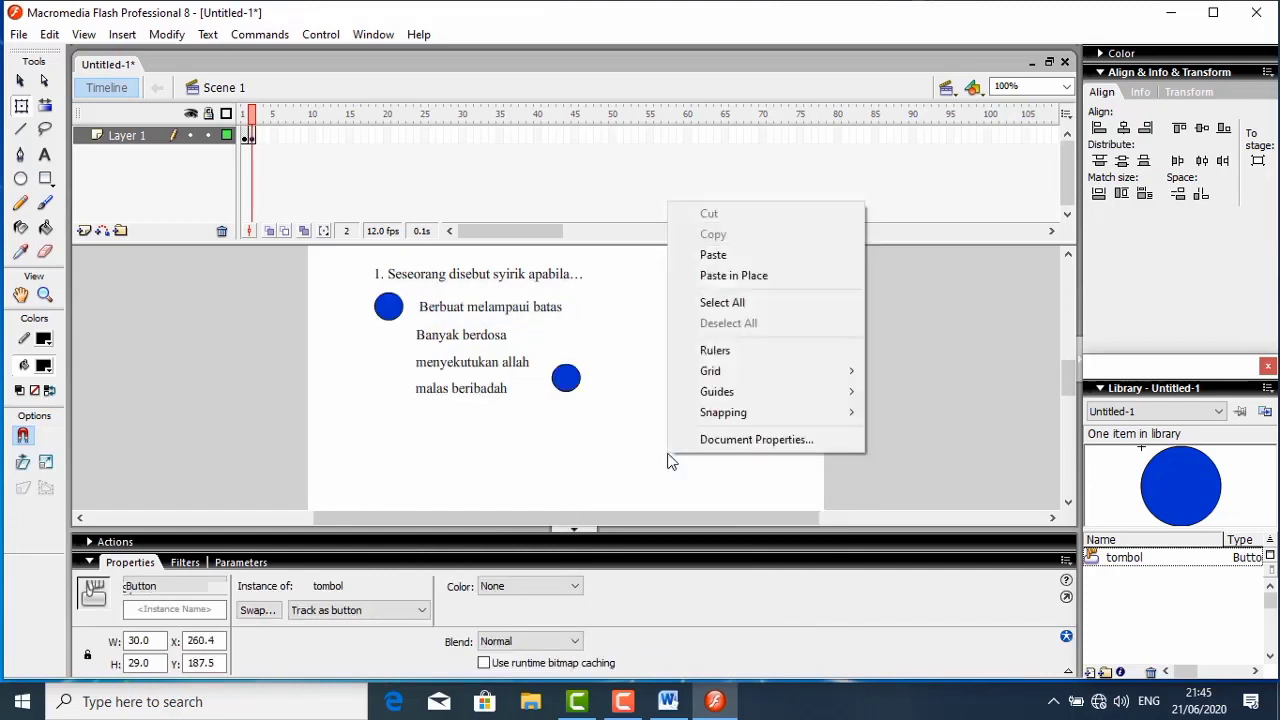
click(715, 256)
right_click(713, 277)
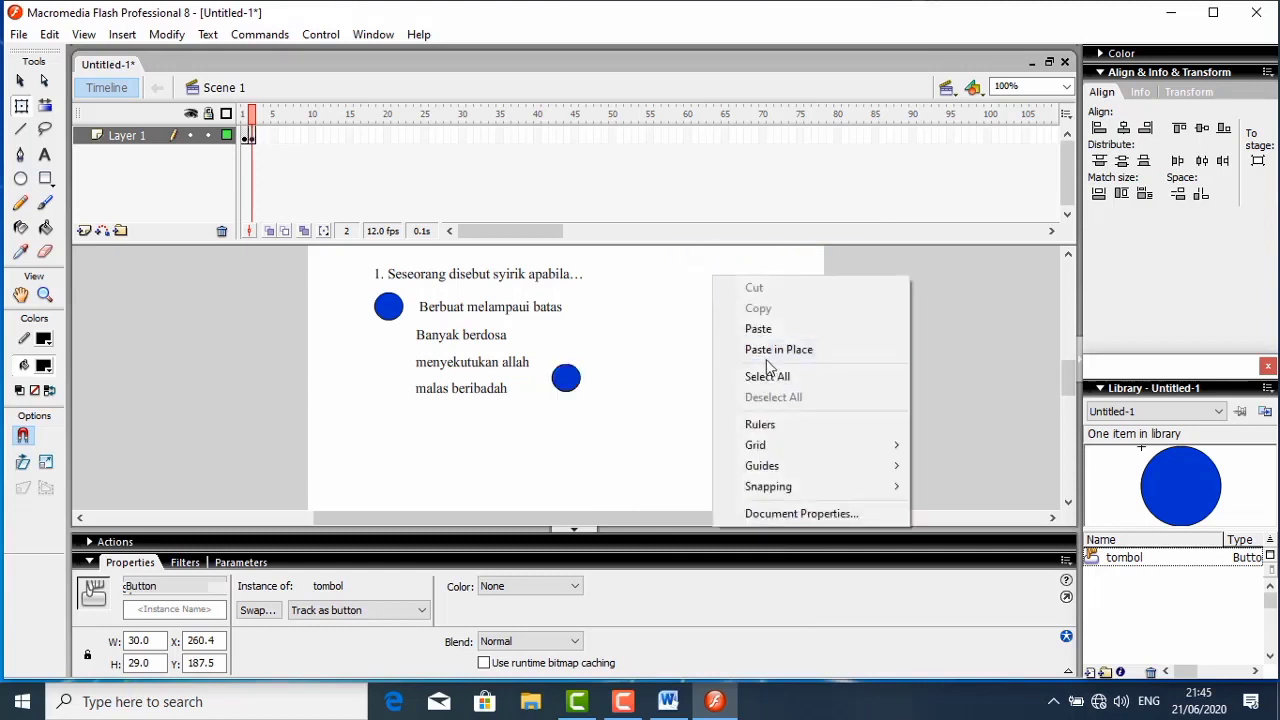
click(762, 328)
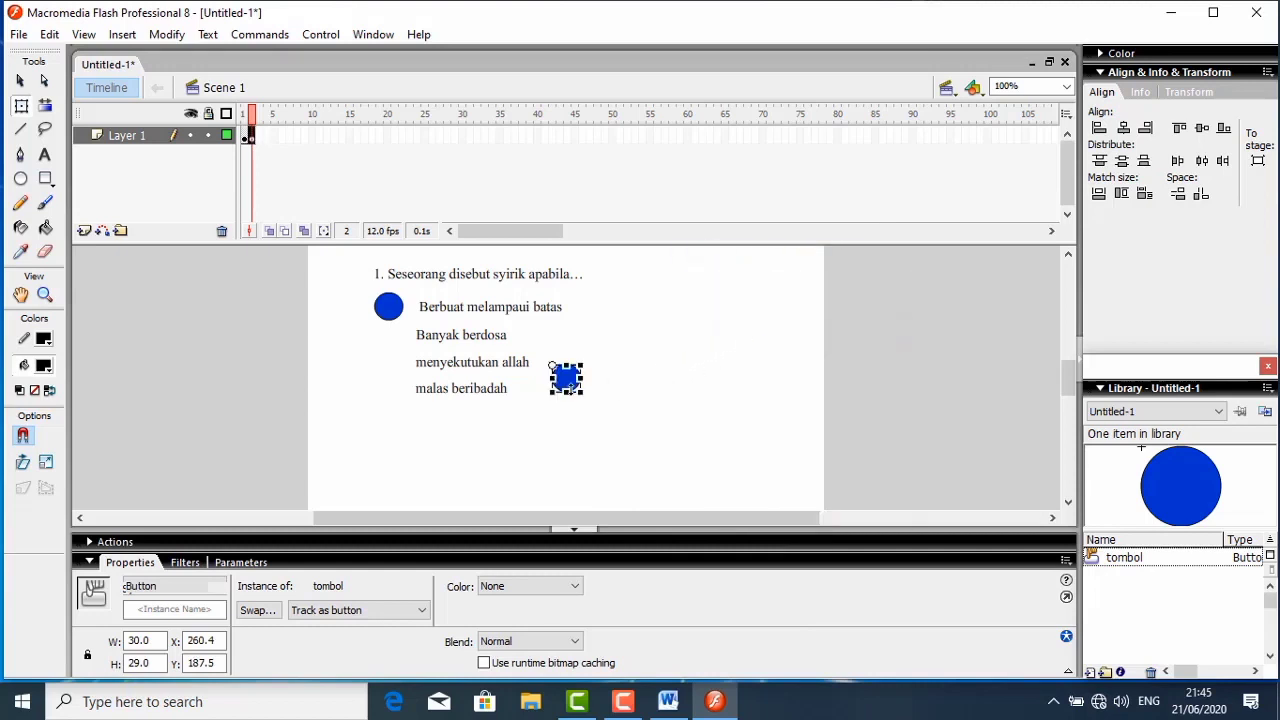
- Move three of the pasted buttons into a column below the first button, spaced for the remaining answers
drag(566, 380, 391, 404)
drag(564, 381, 390, 430)
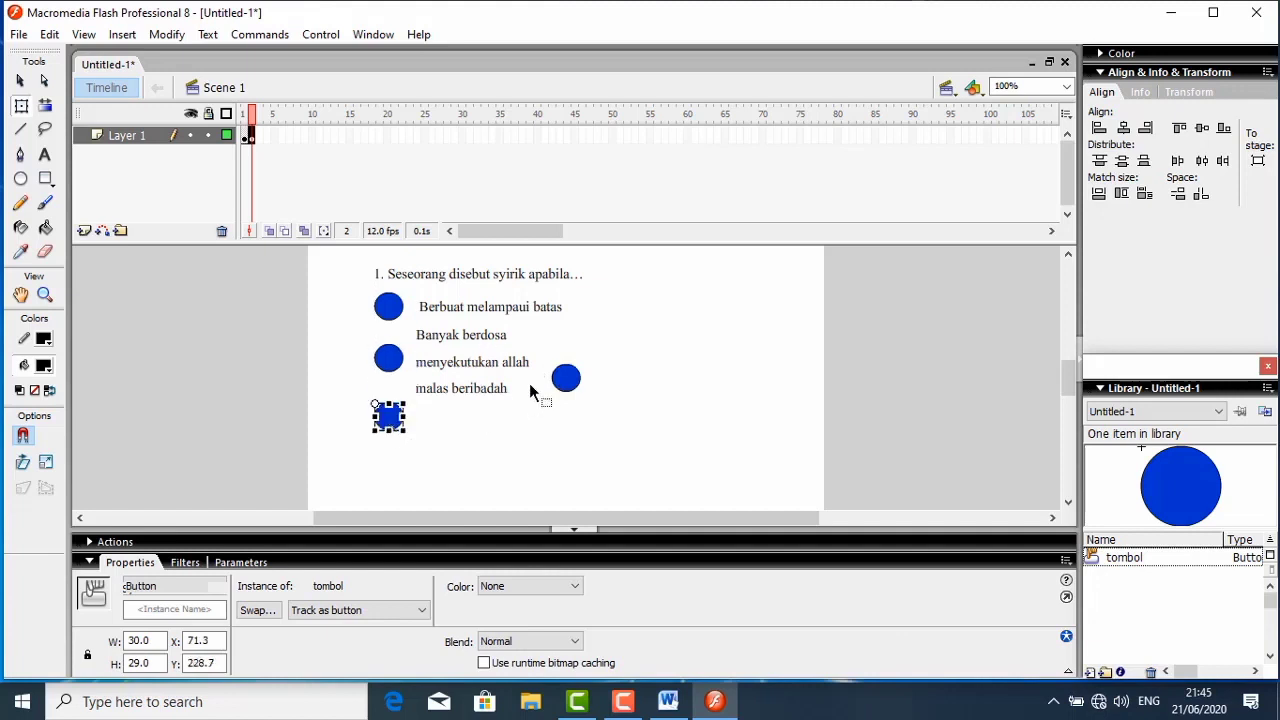
drag(563, 385, 390, 385)
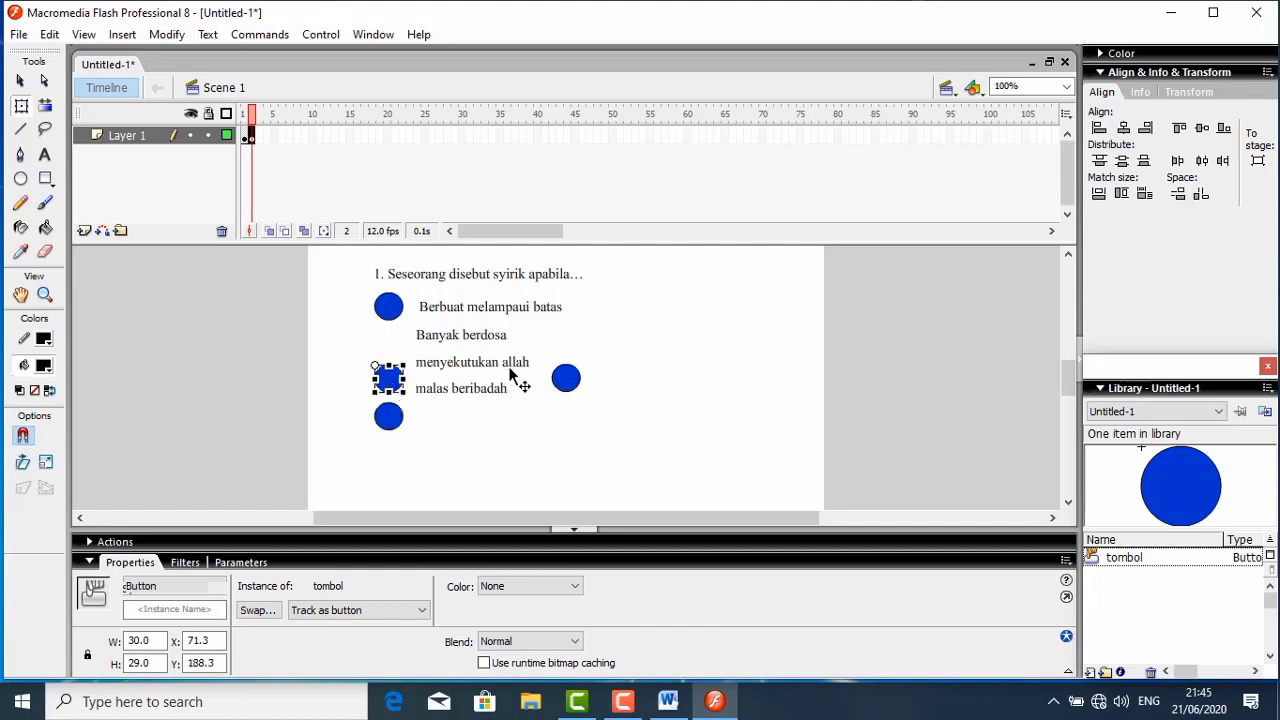
drag(565, 383, 386, 342)
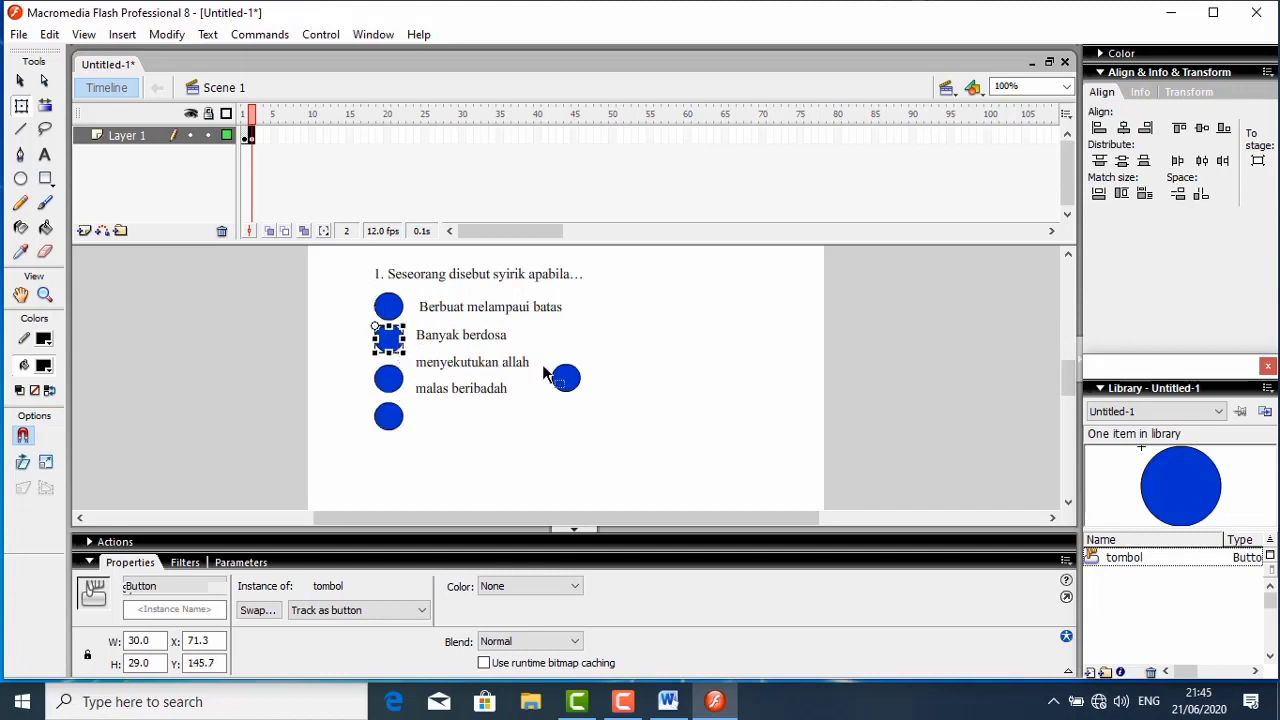
- Align the "Banyak berdosa" text and the second button to the same vertical center
drag(355, 287, 573, 320)
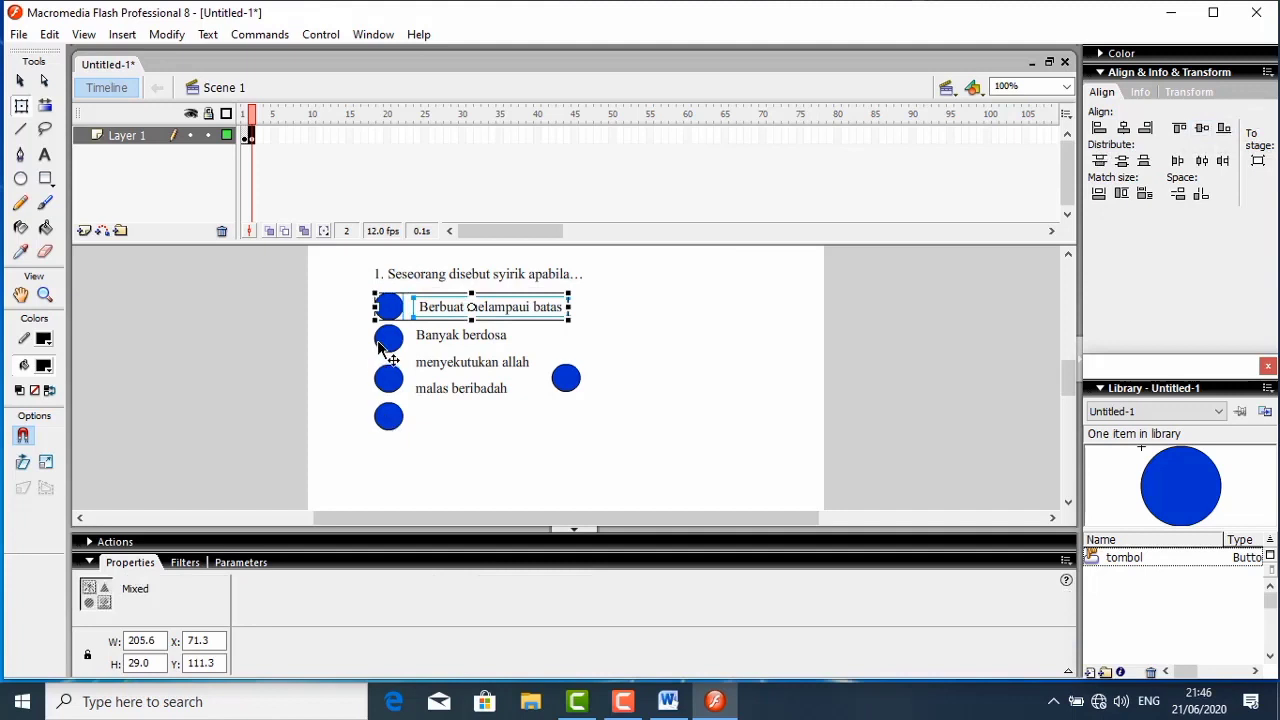
drag(341, 338, 530, 326)
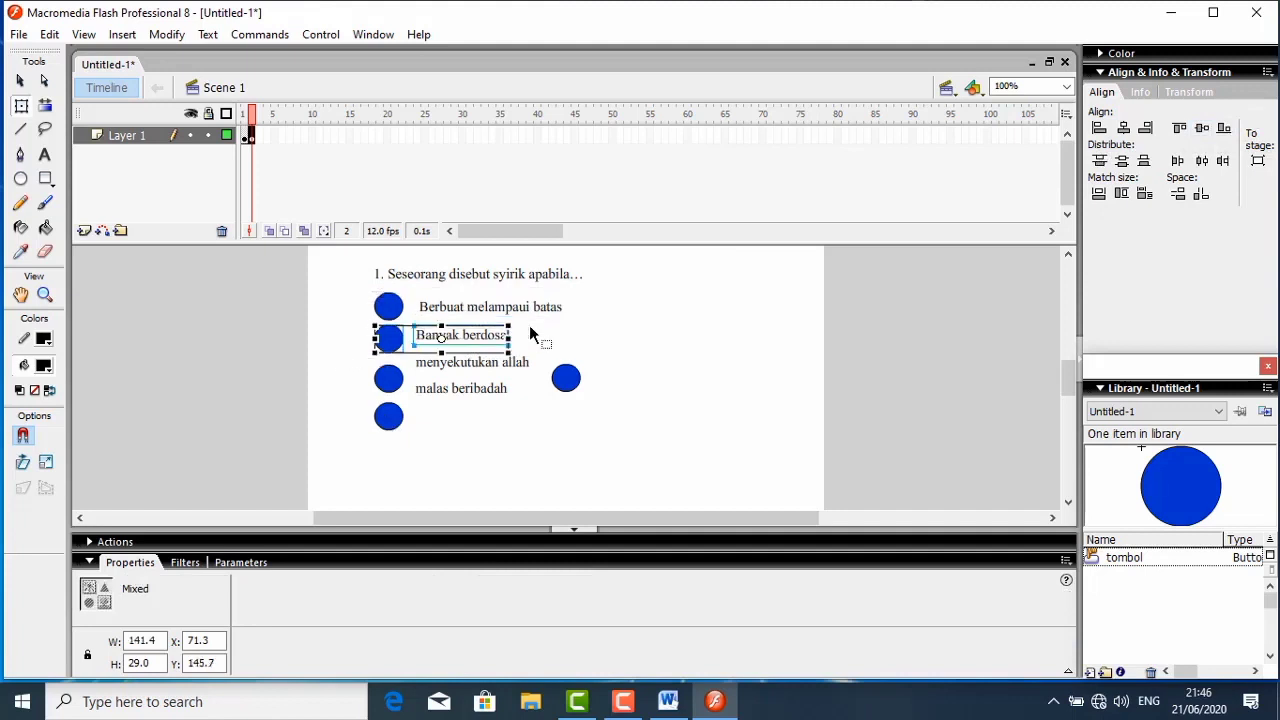
click(1201, 130)
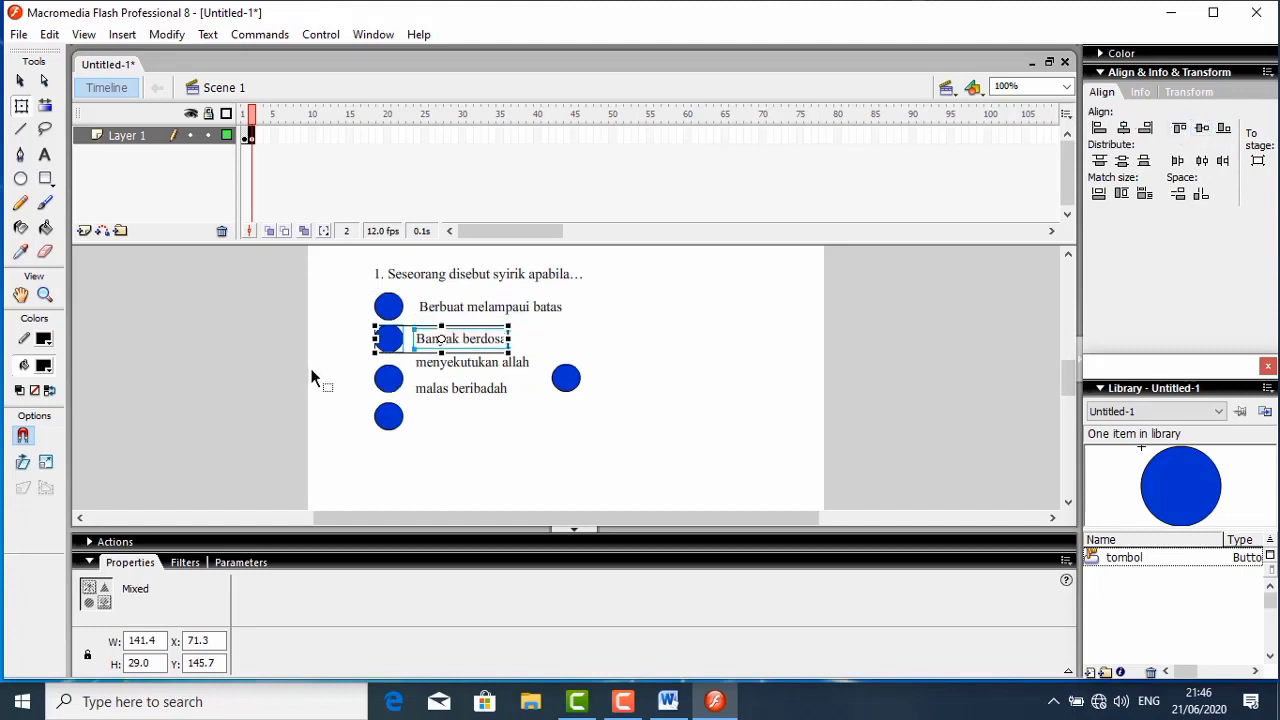
drag(311, 368, 531, 354)
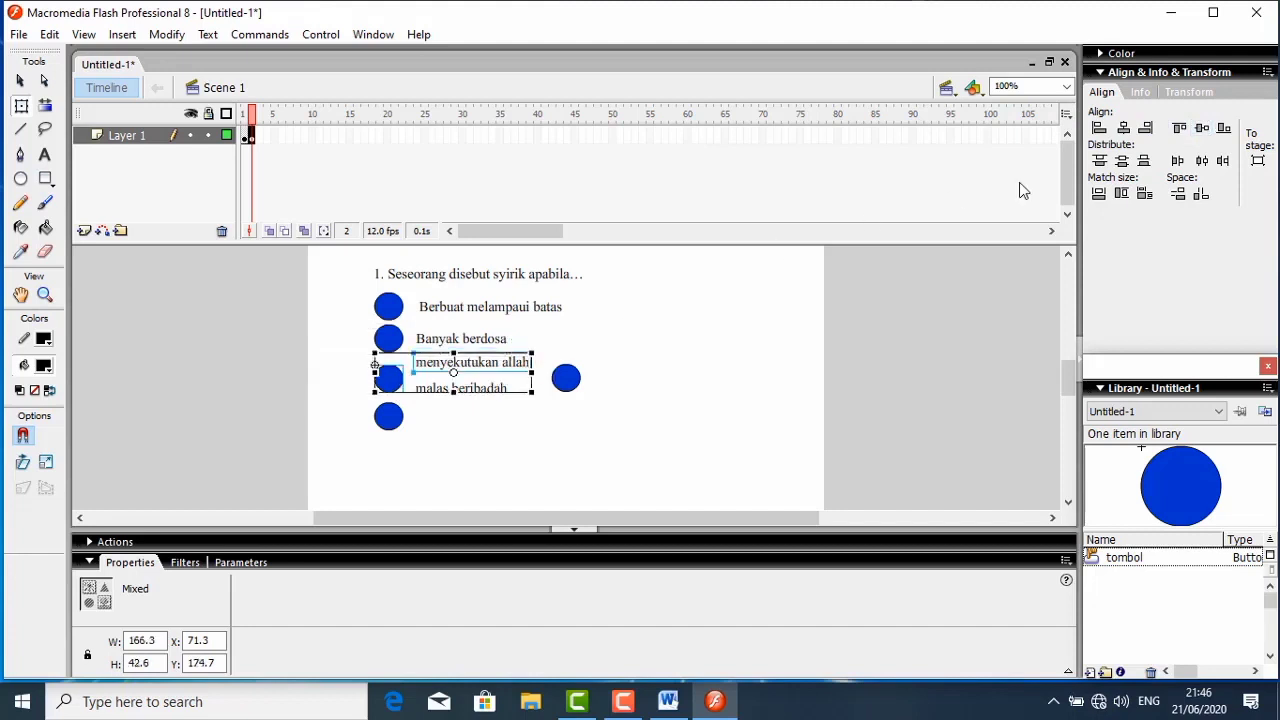
click(585, 428)
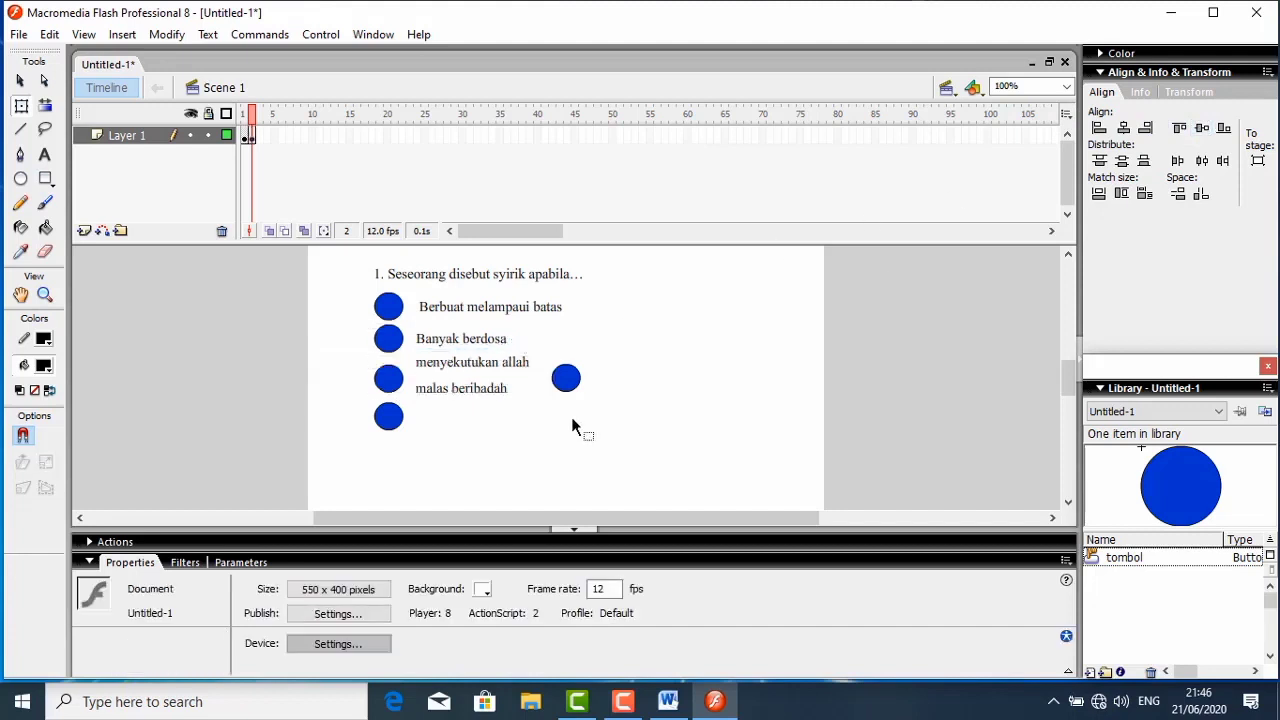
- Move "malas beribadah" beside the fourth button and "menyekutukan allah" beside the third, and delete the spare button copy
click(452, 390)
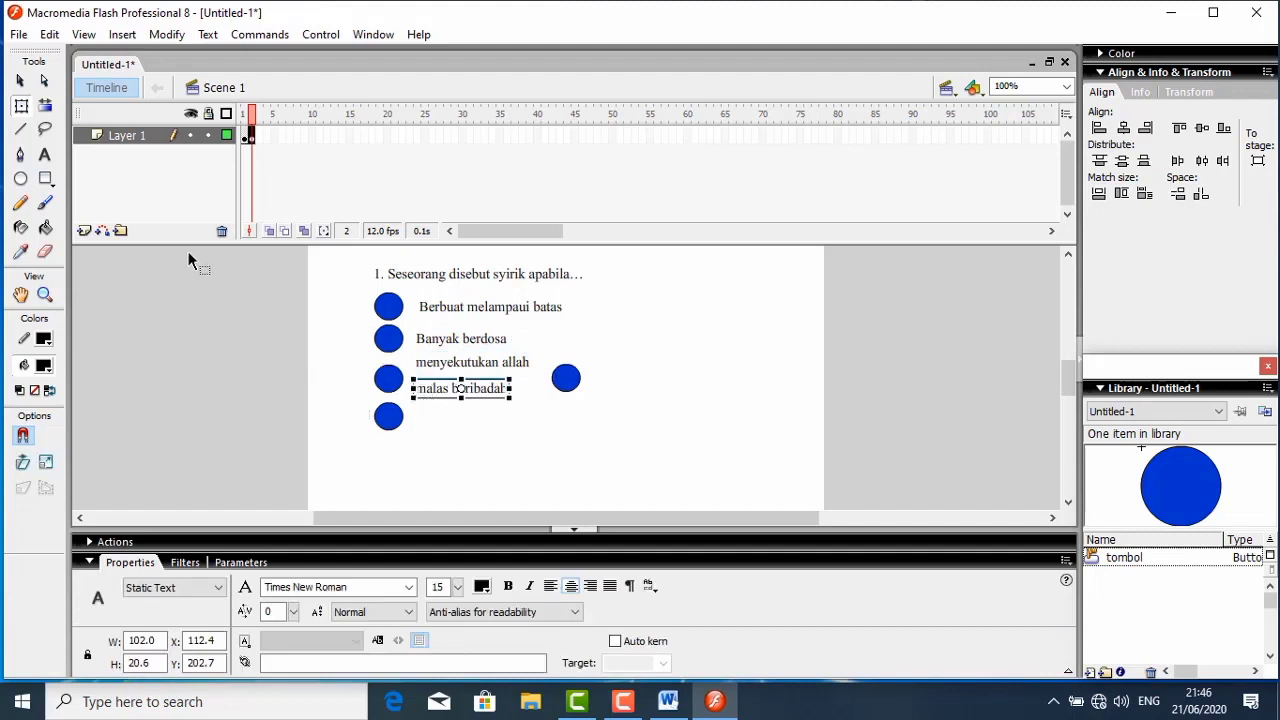
click(19, 83)
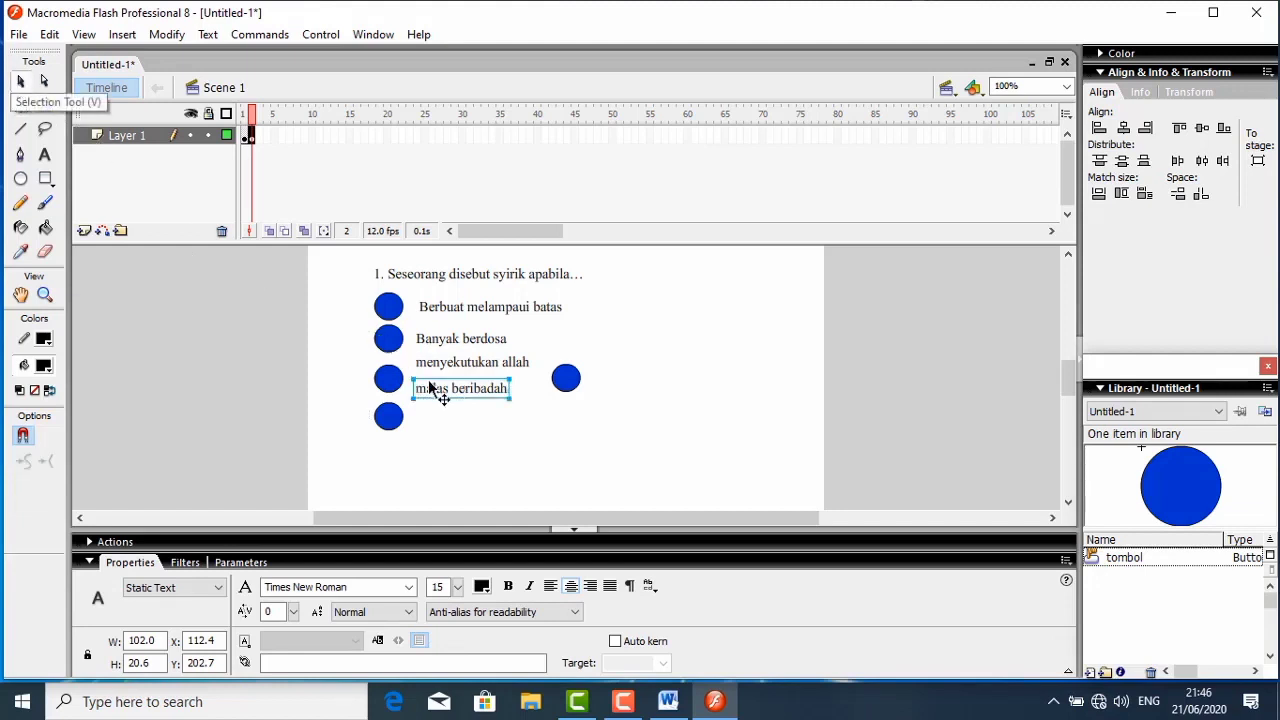
drag(429, 382, 433, 412)
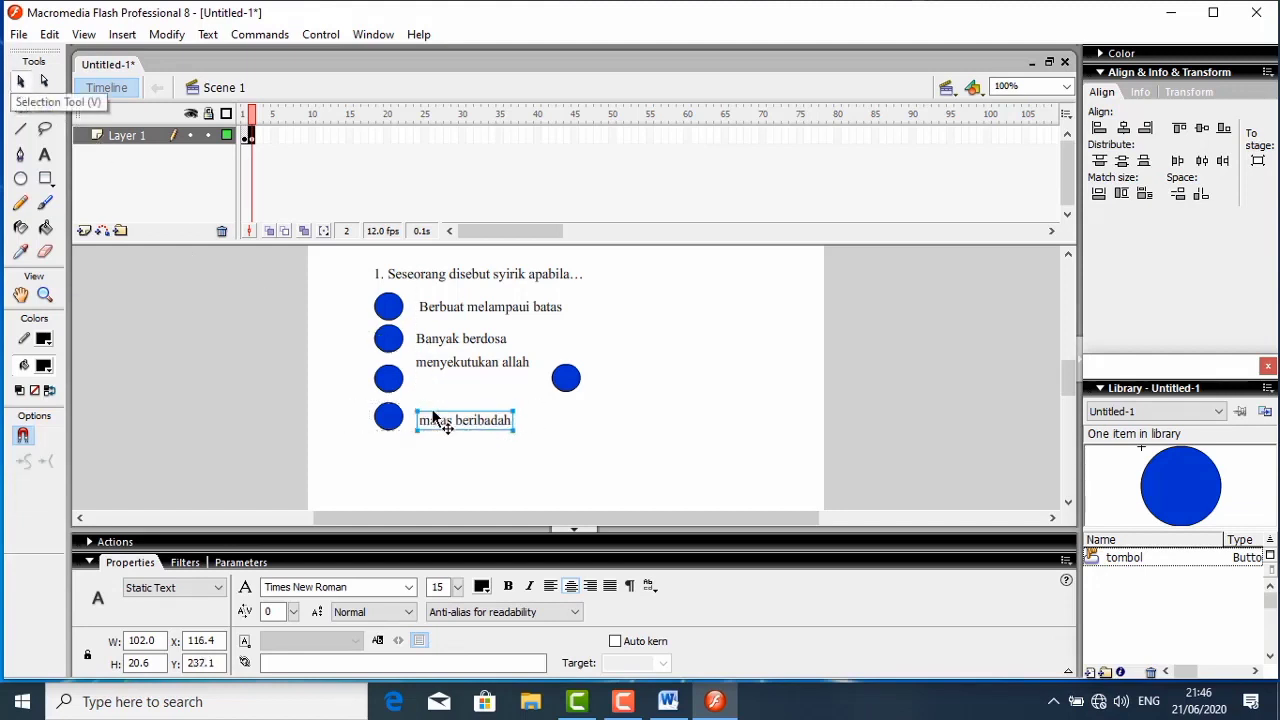
click(440, 370)
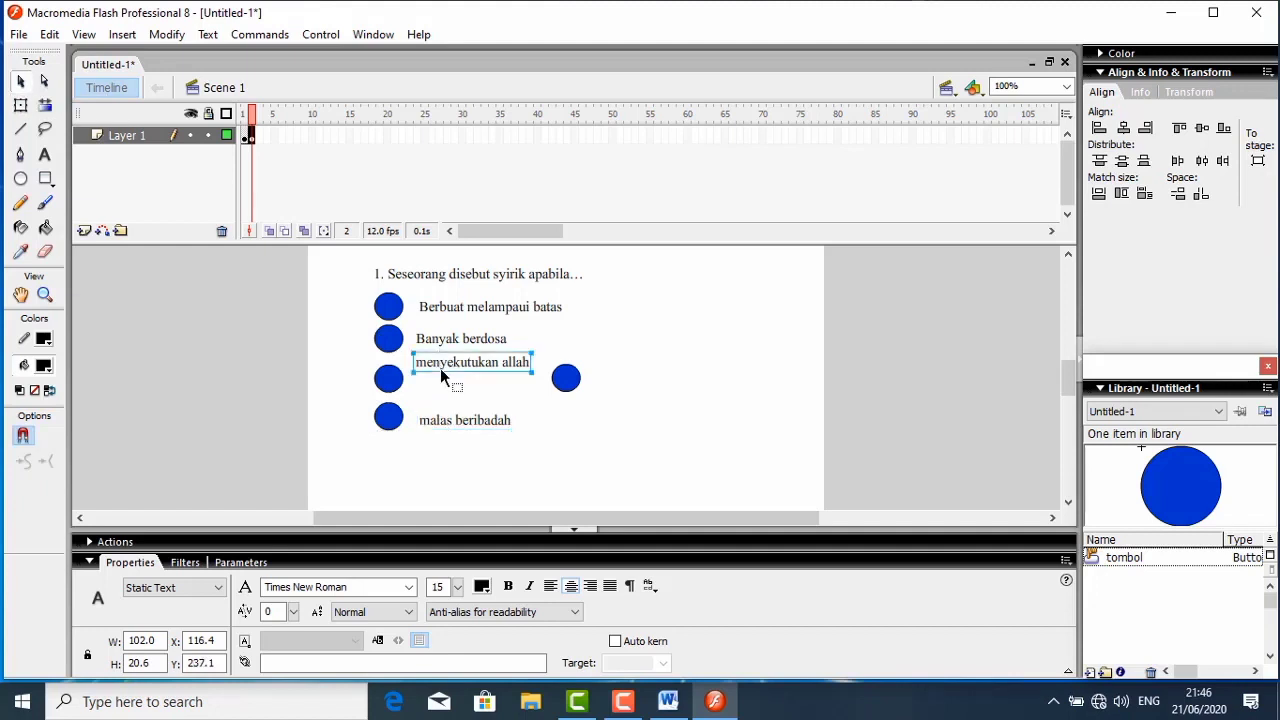
drag(443, 365, 443, 384)
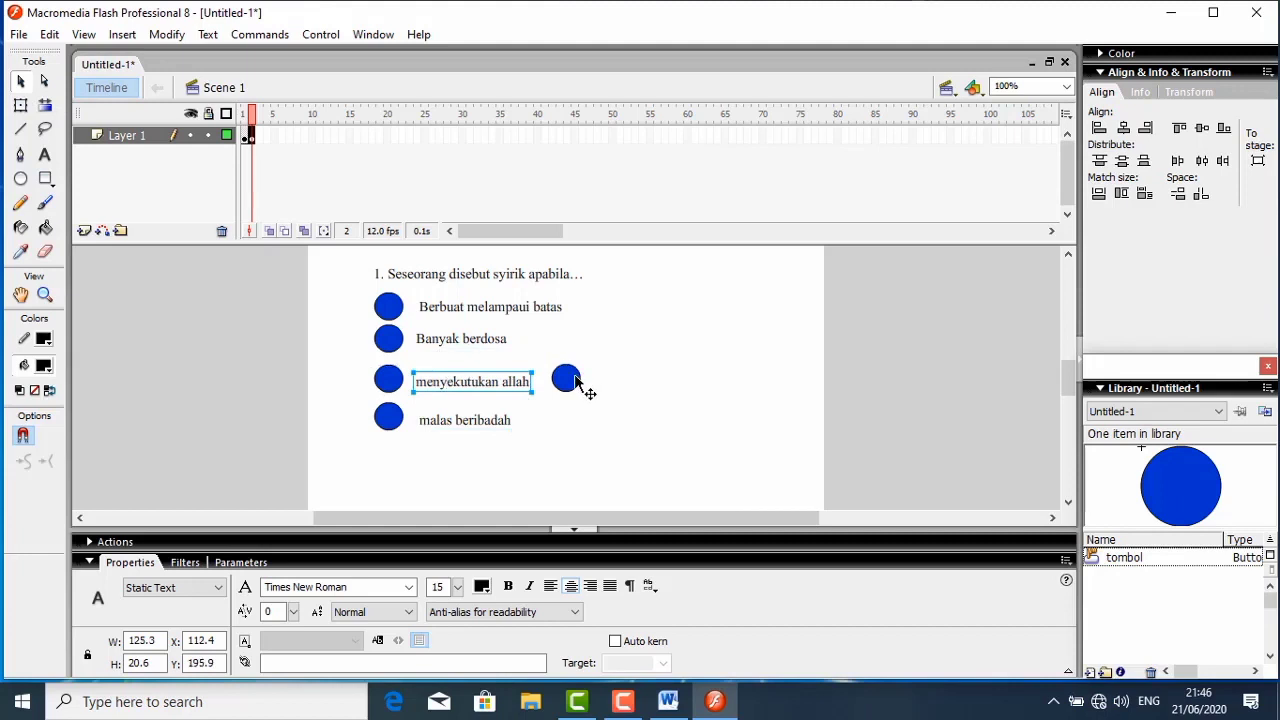
click(577, 383)
key(Delete)
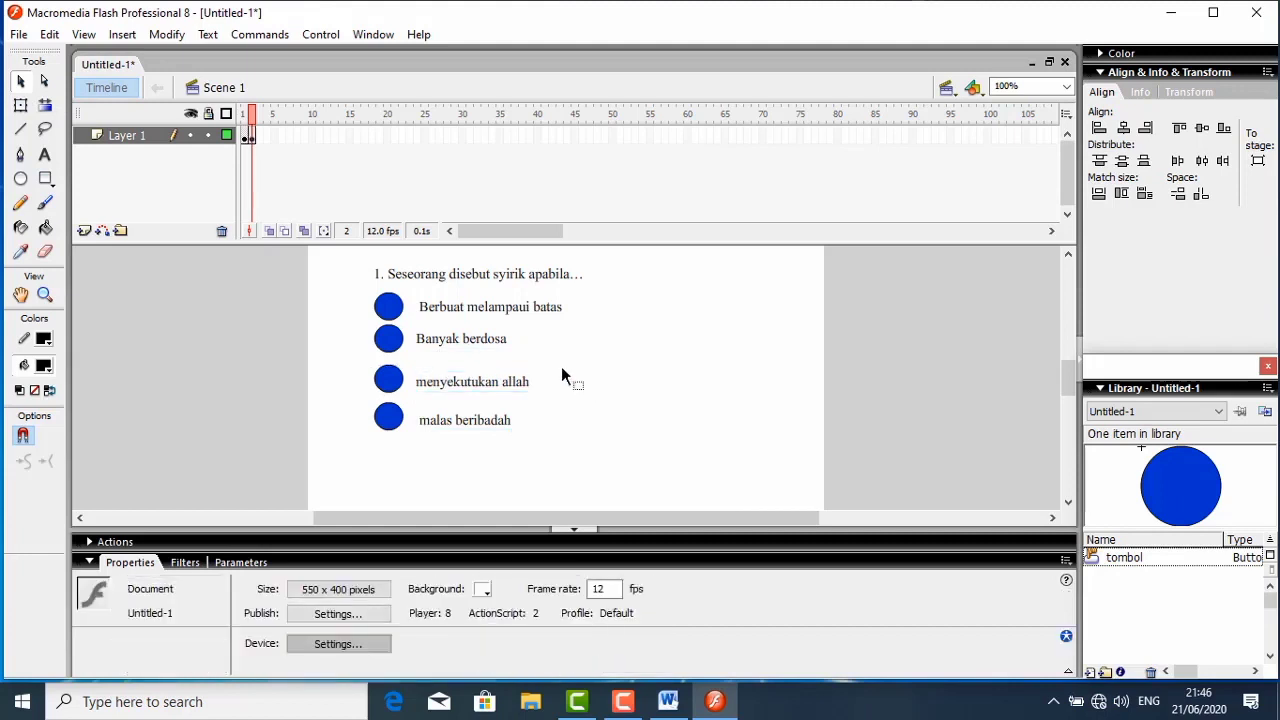
- Vertically center the "Banyak berdosa", "menyekutukan allah" and "malas beribadah" texts with their respective buttons, aligning each pair separately
drag(478, 337, 481, 347)
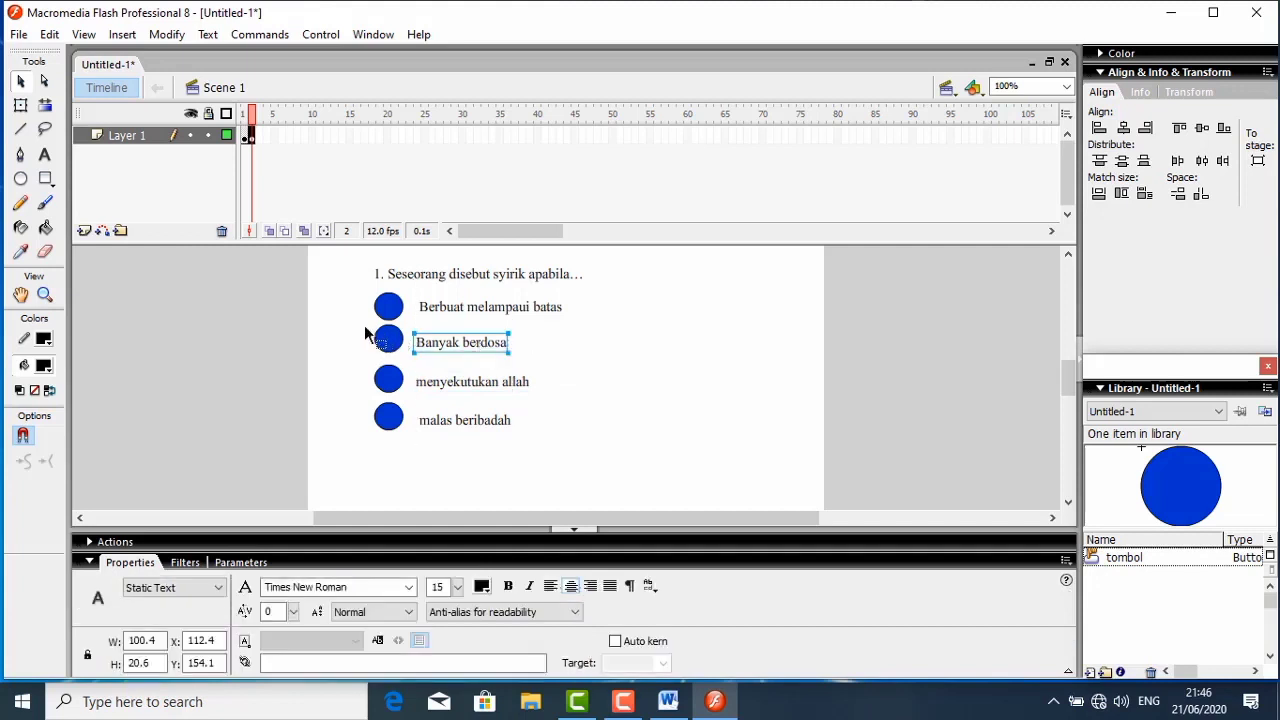
drag(358, 320, 521, 358)
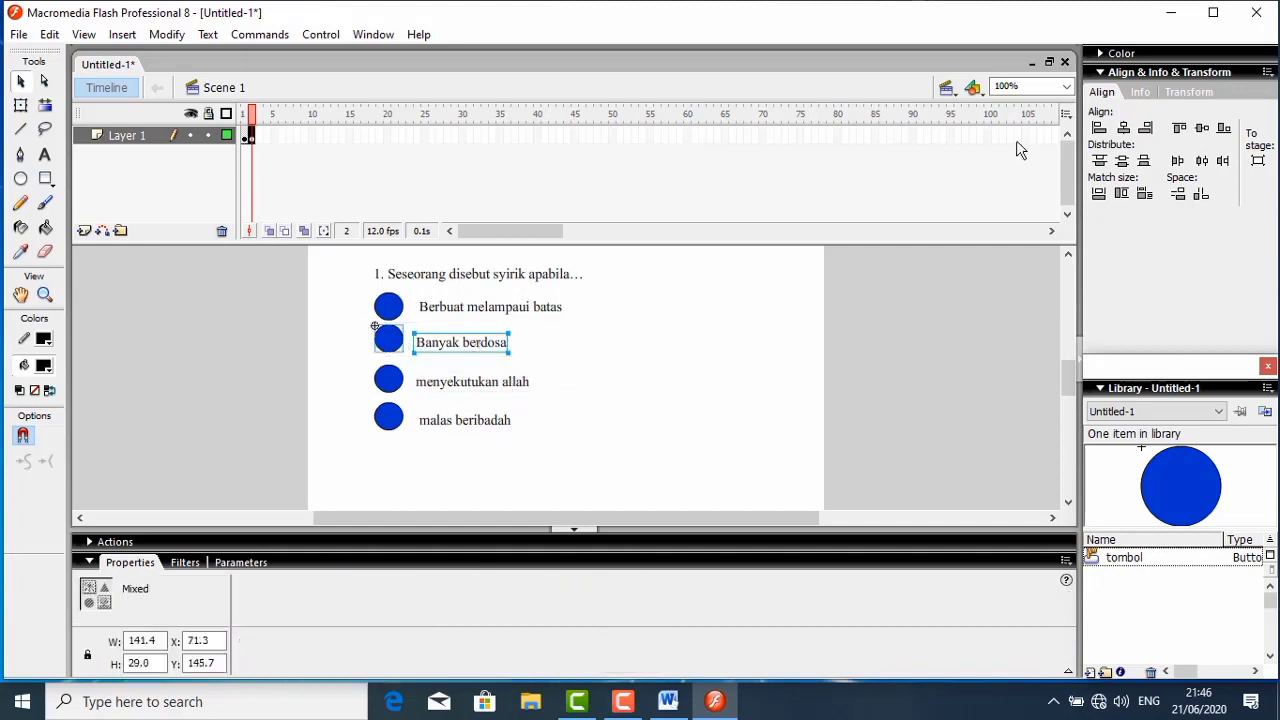
click(1194, 132)
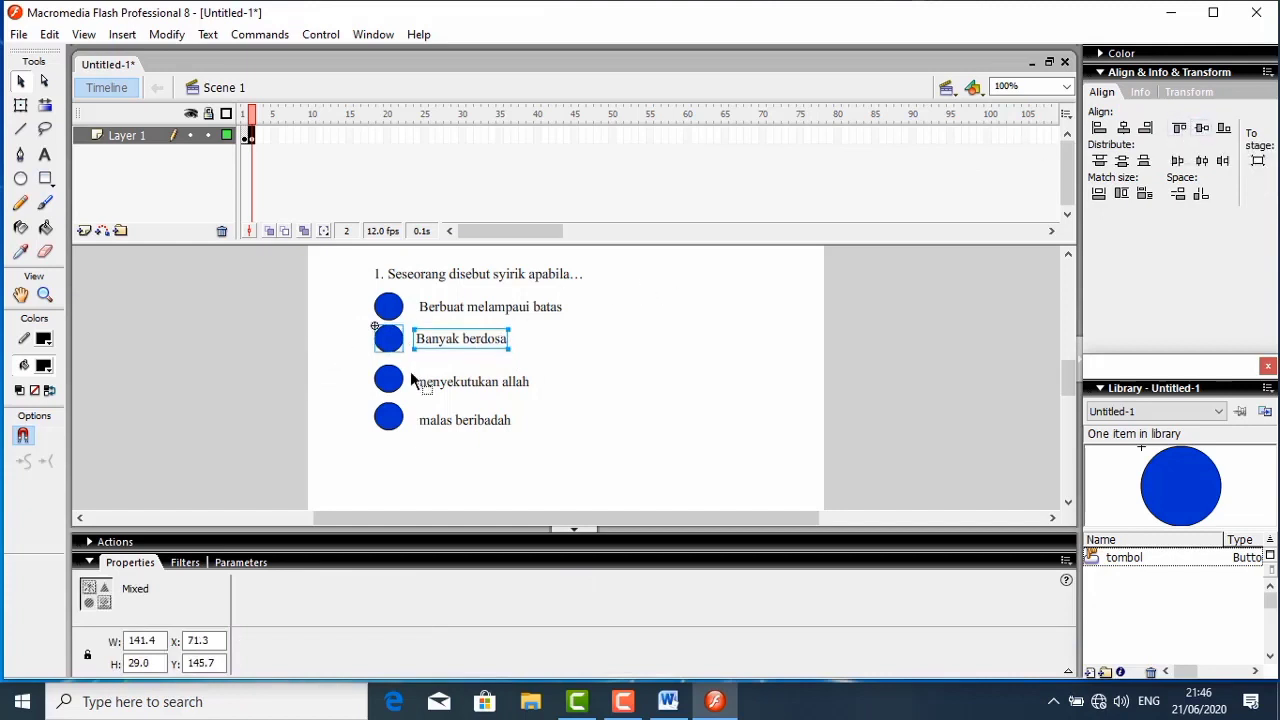
drag(371, 366, 599, 396)
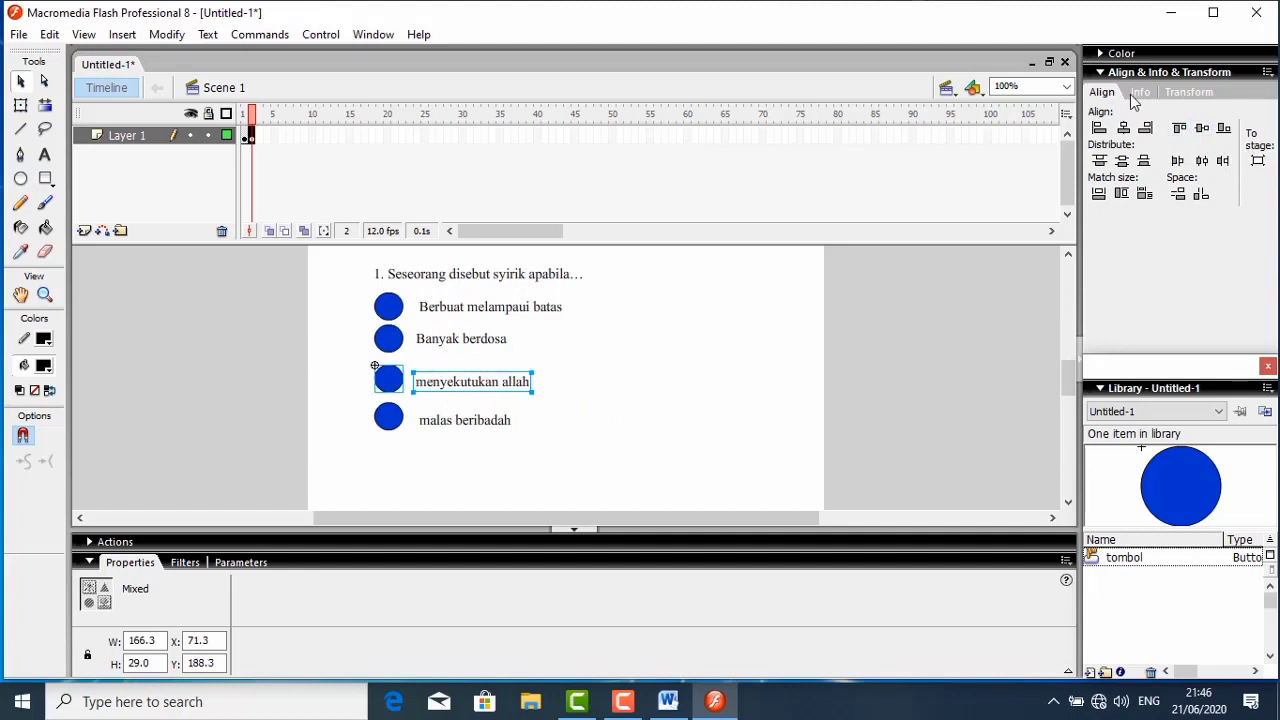
click(1200, 132)
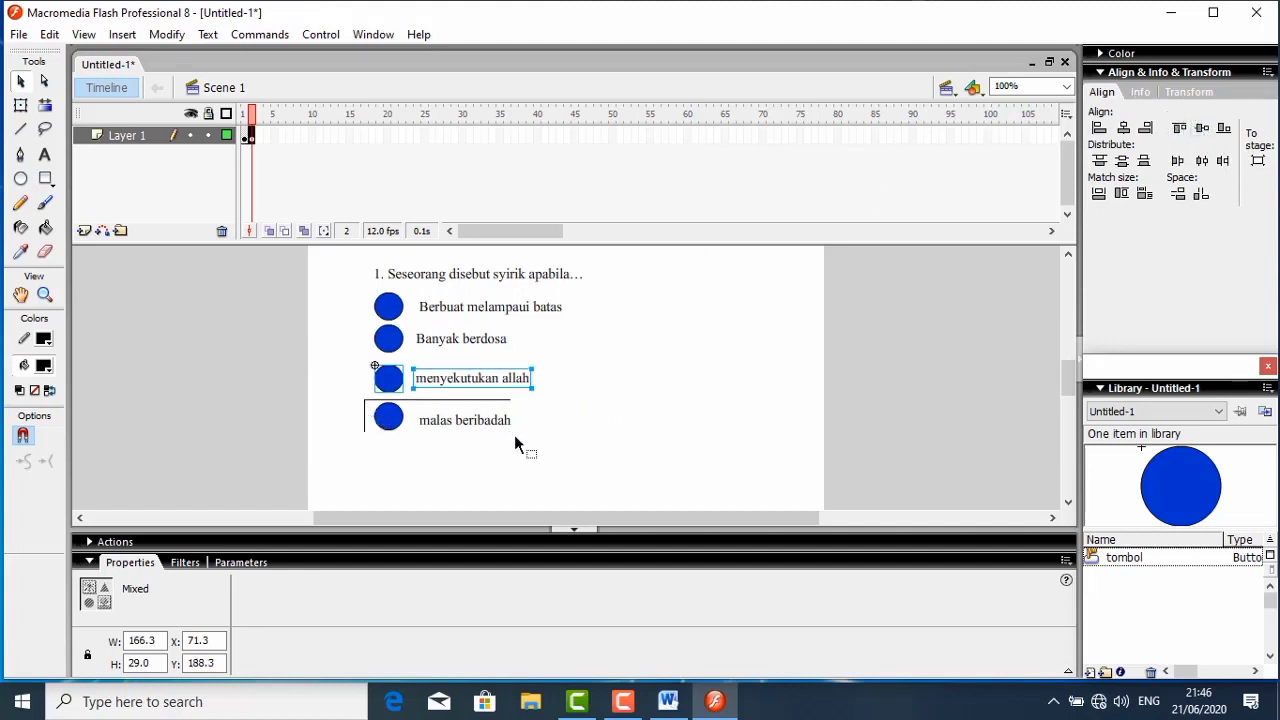
drag(365, 399, 528, 440)
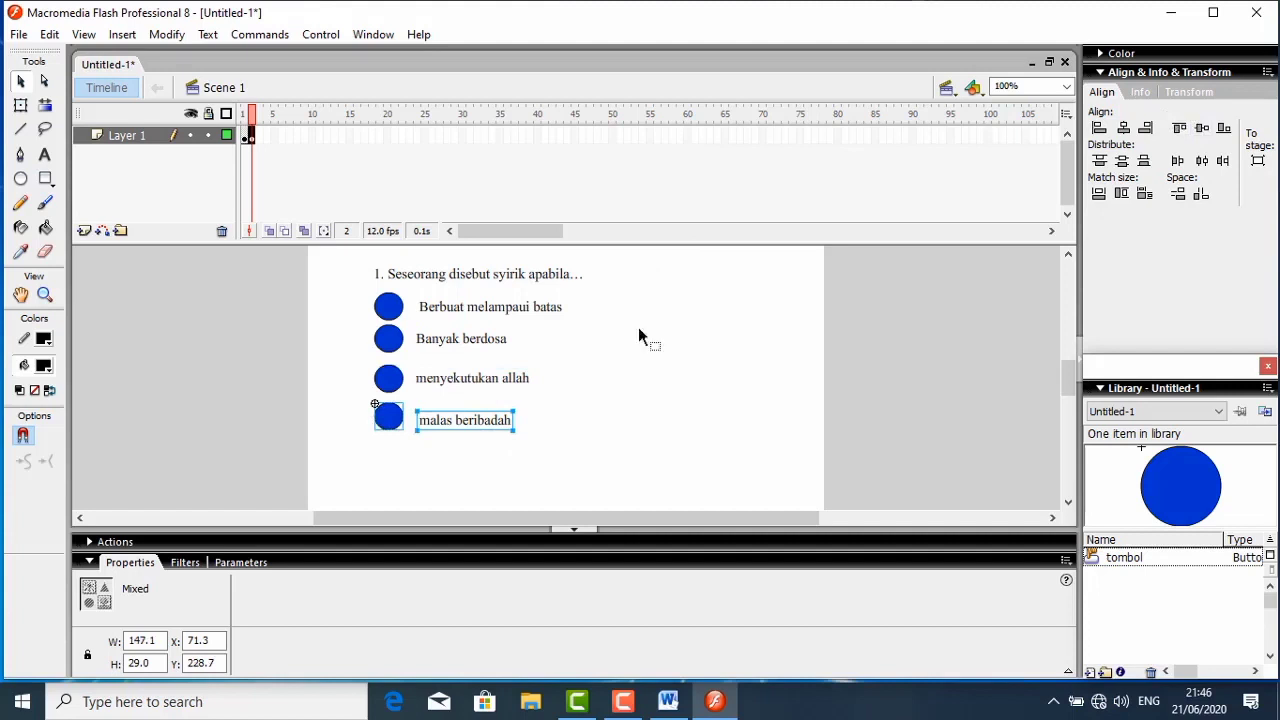
click(1200, 132)
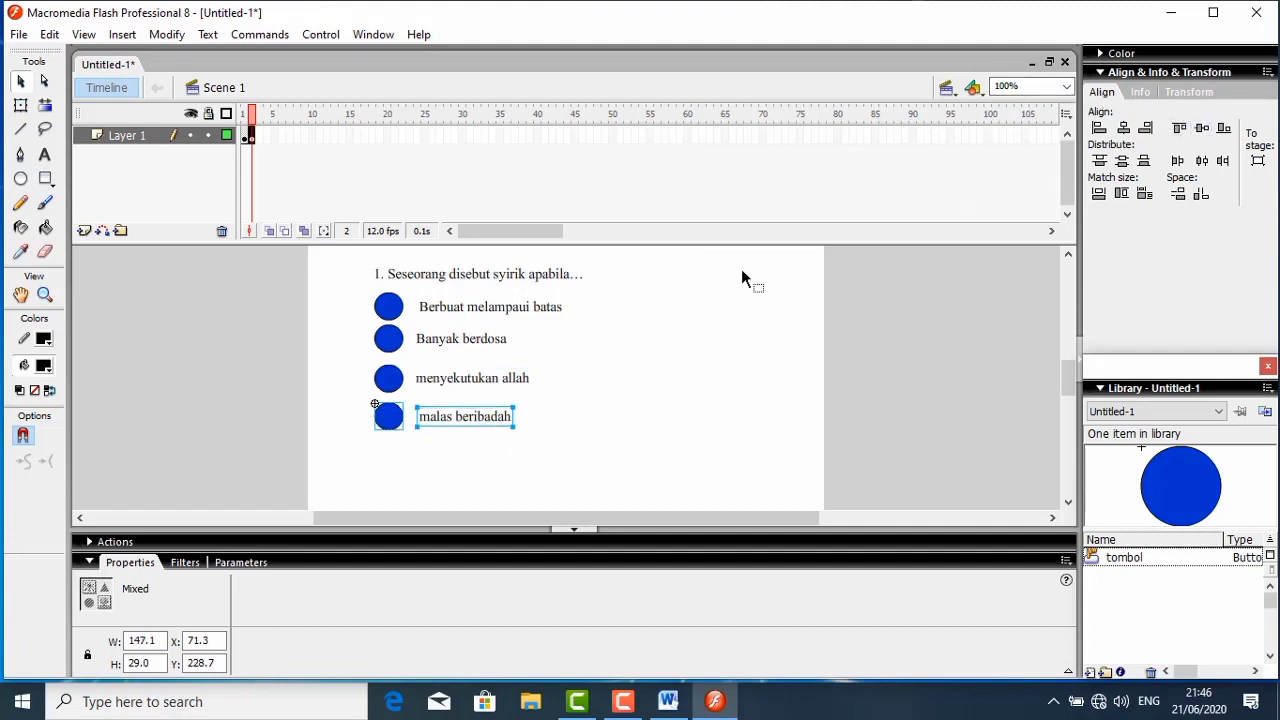
- Add the static text letters "a", "b", "c" and "d" on the four blue answer buttons, one letter per button from first to last
click(44, 155)
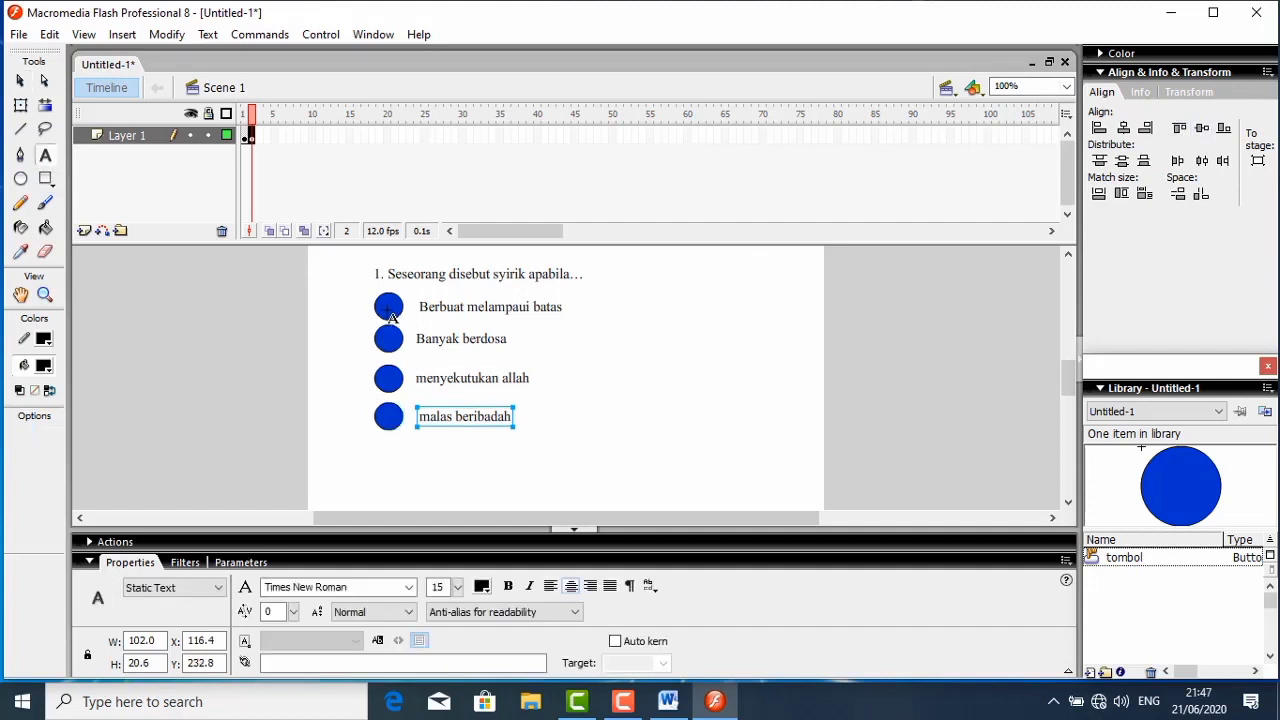
key(a)
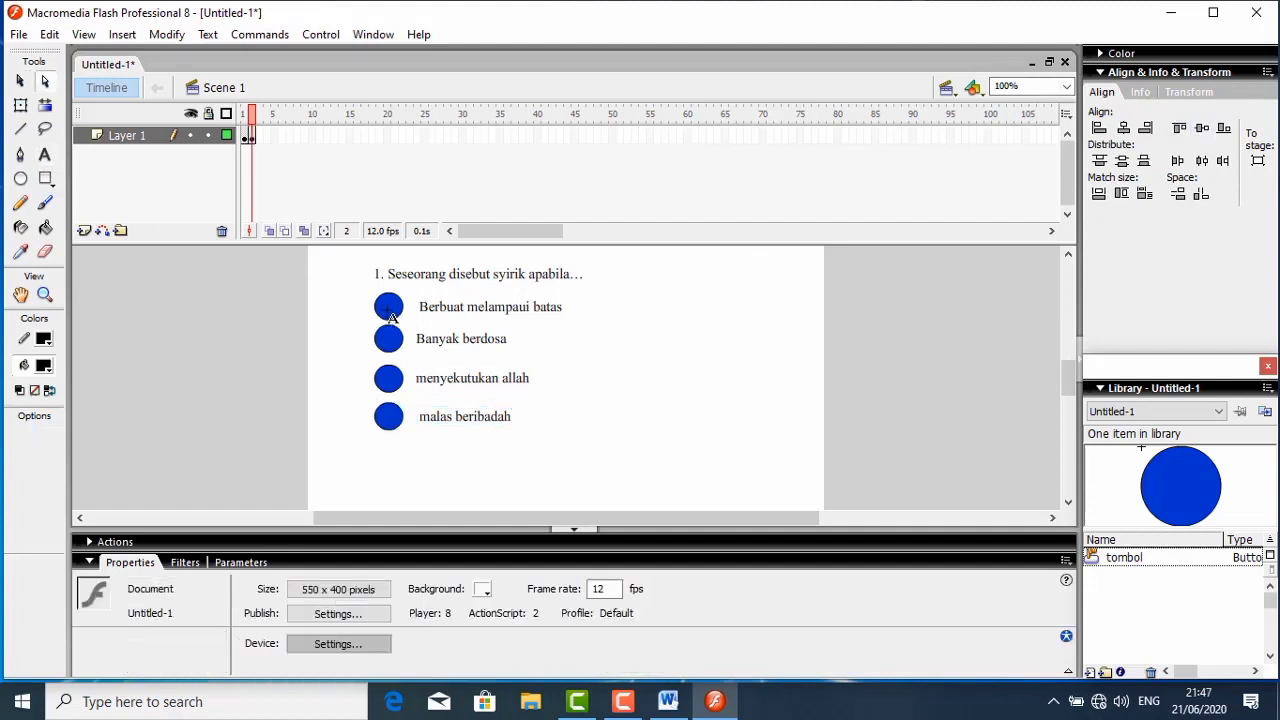
click(44, 155)
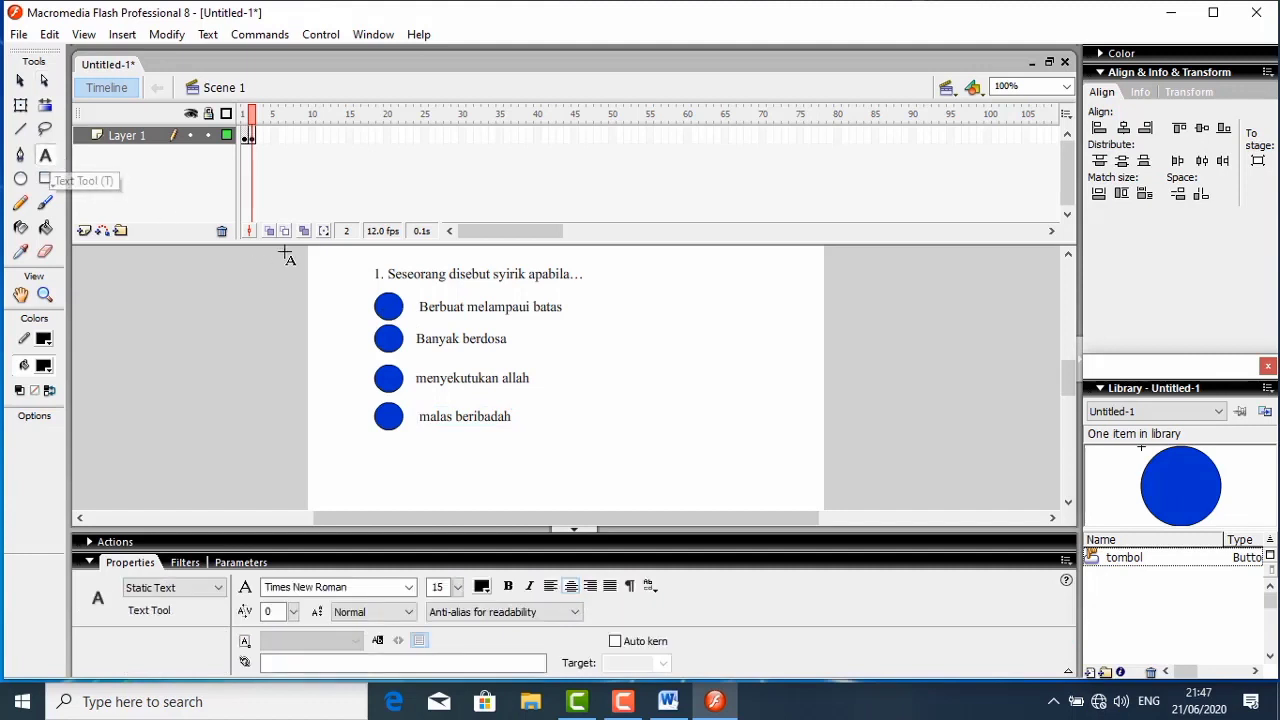
click(390, 296)
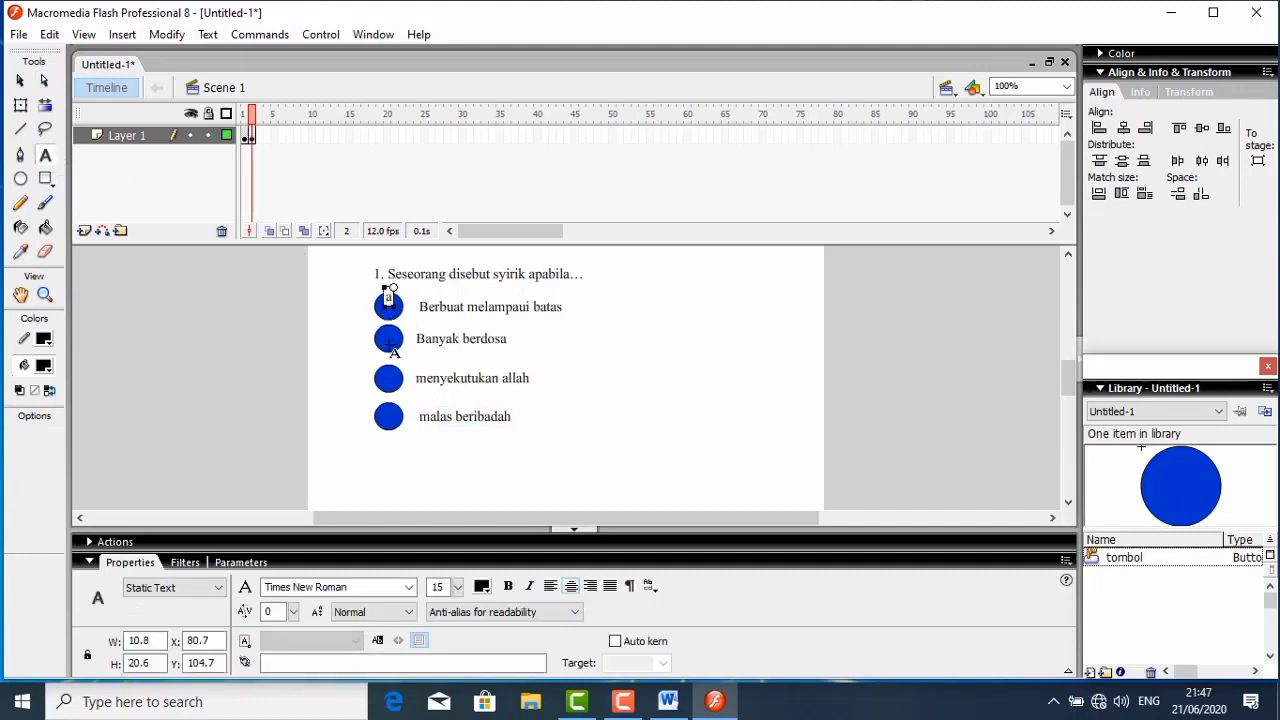
click(390, 338)
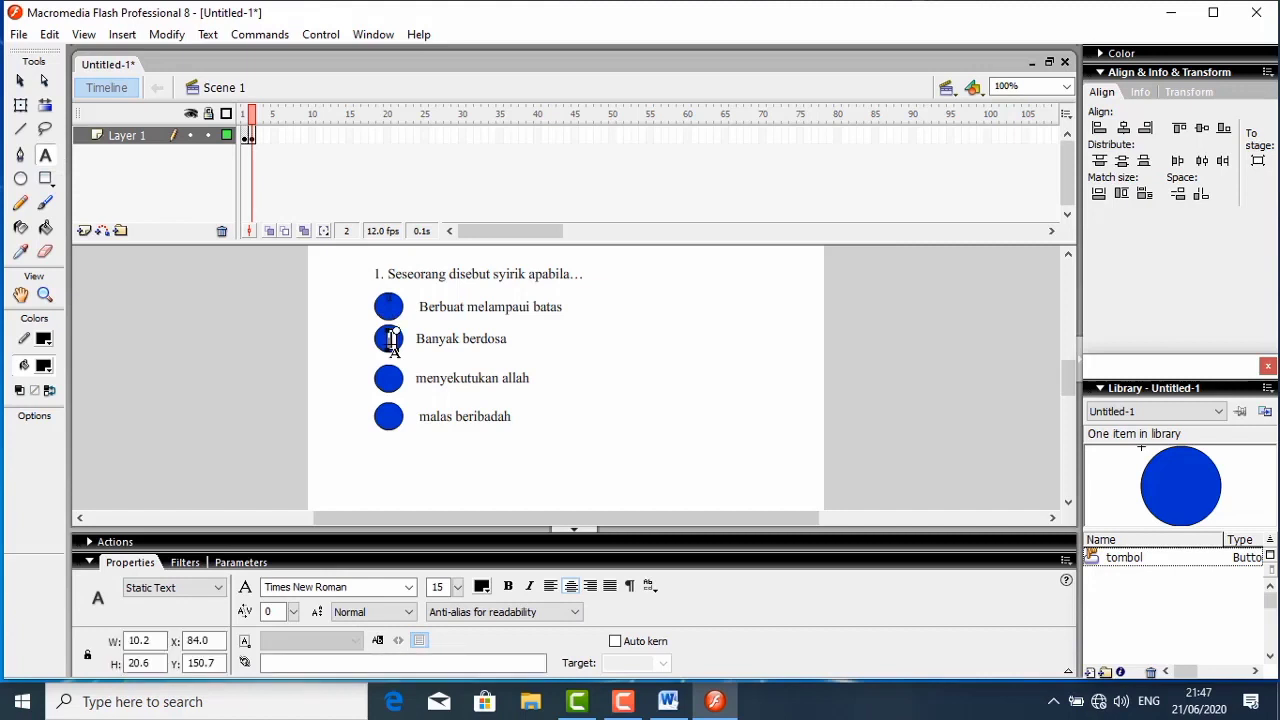
text(b)
click(386, 372)
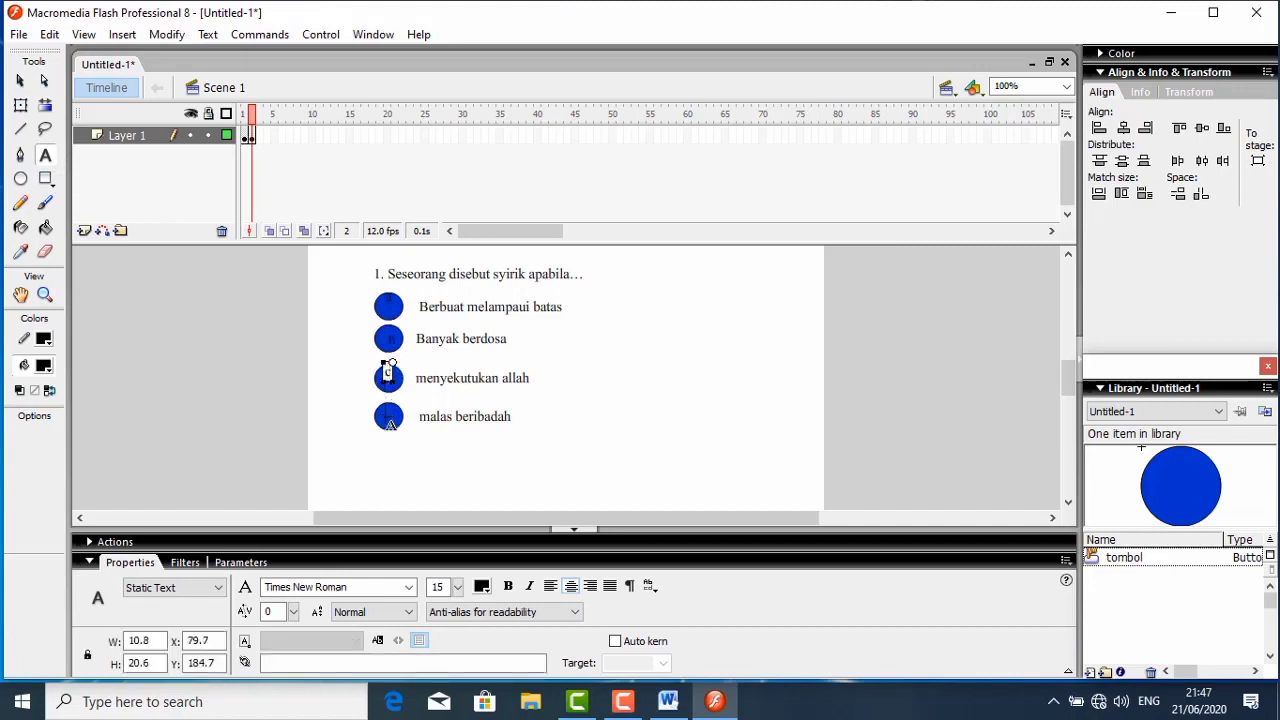
click(386, 417)
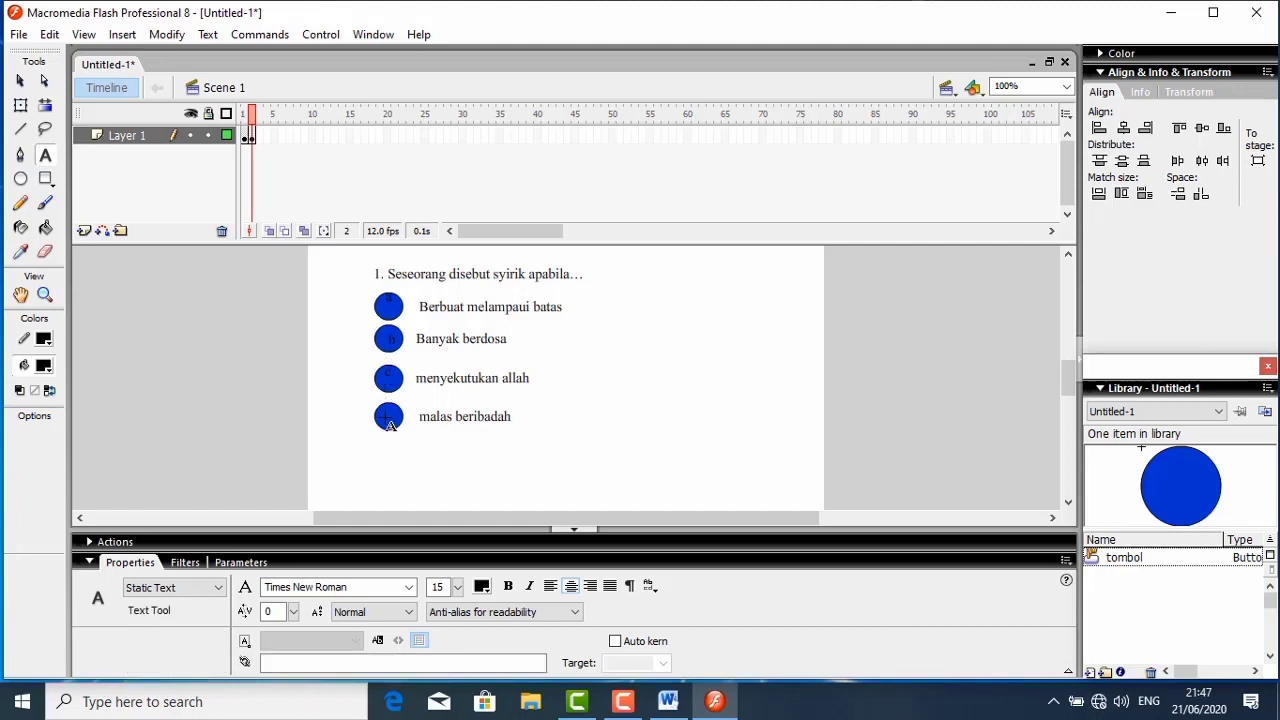
click(389, 419)
text(d)
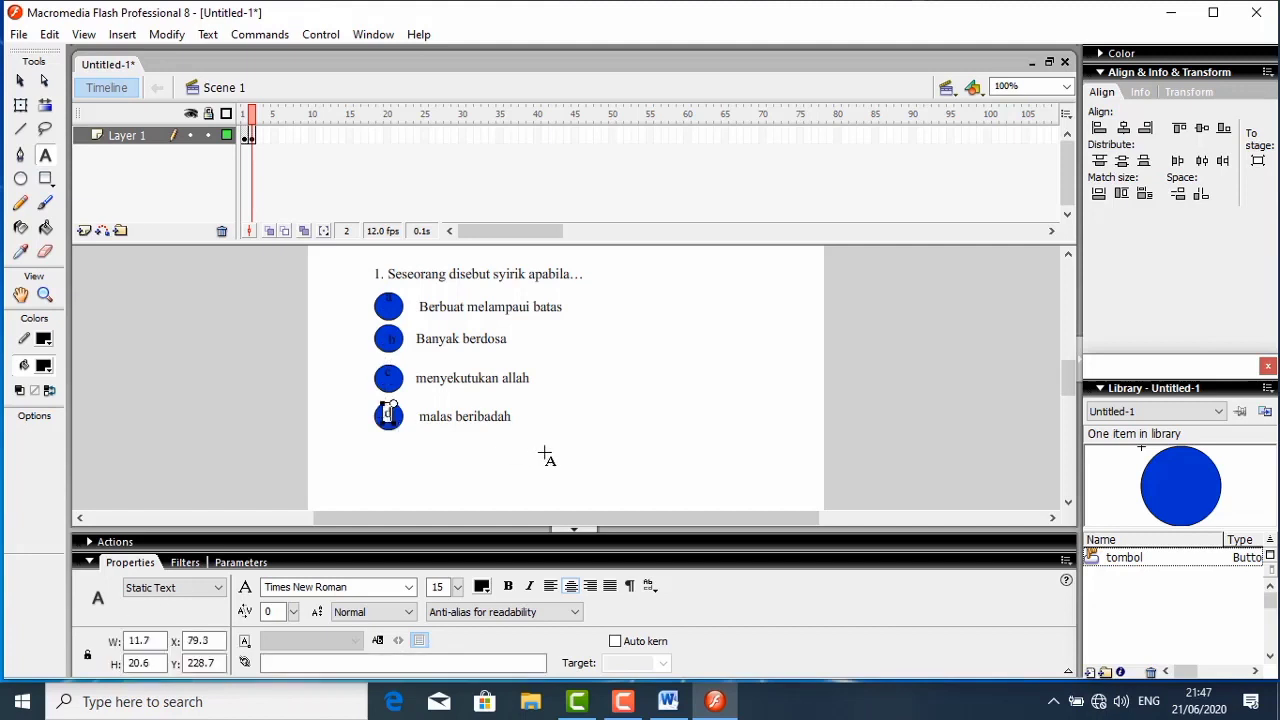
key(Escape)
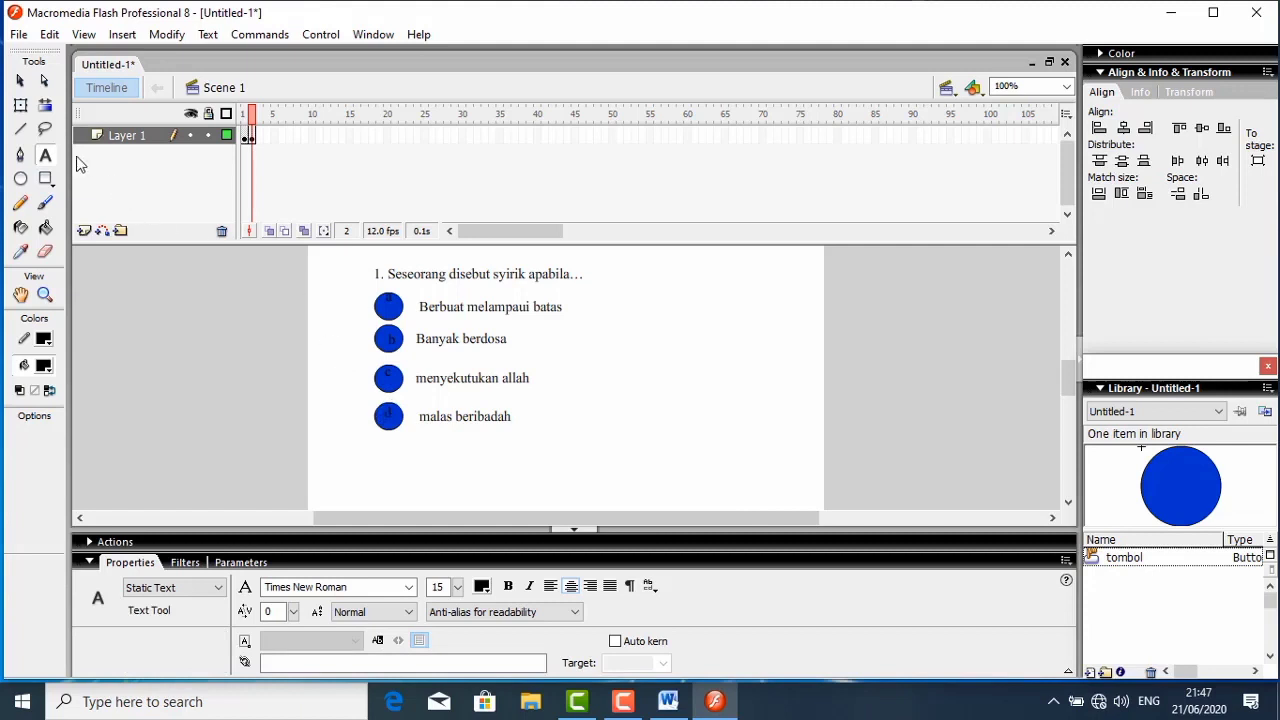
- Vertically align the letter "a" with its button and reposition the letters "b", "c" and "d" to the centers of their buttons
click(20, 81)
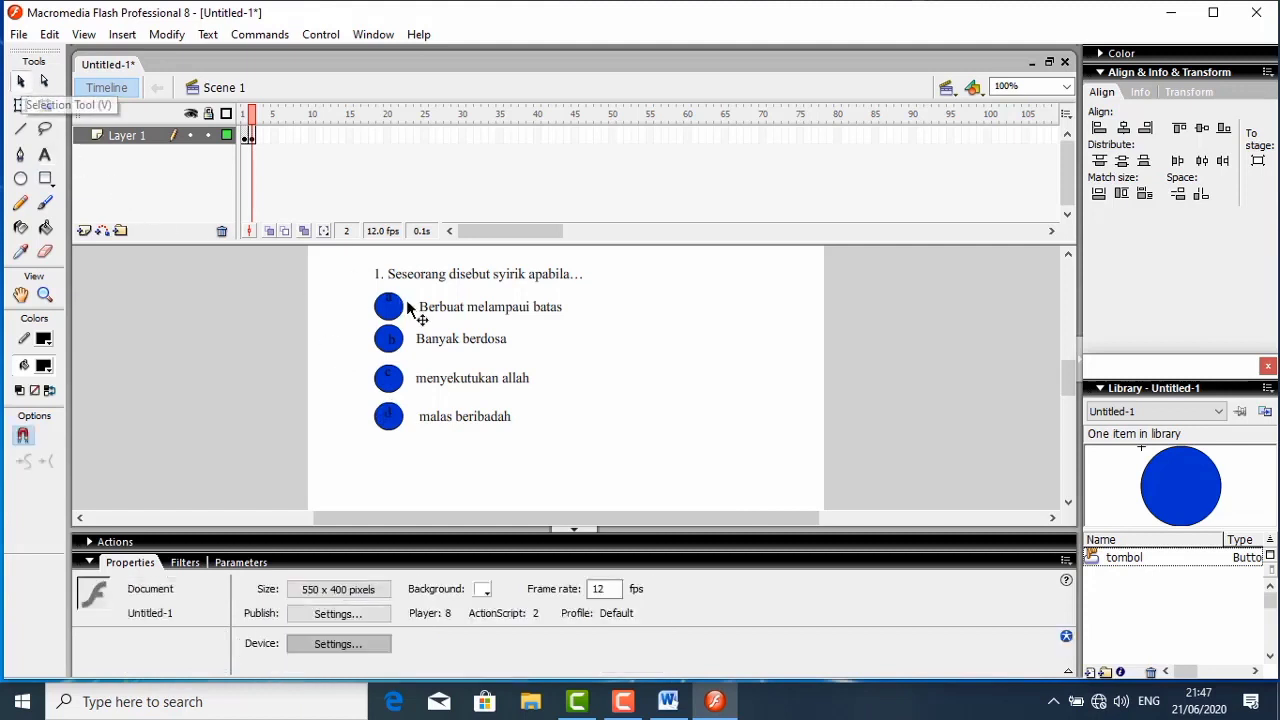
drag(380, 303, 414, 332)
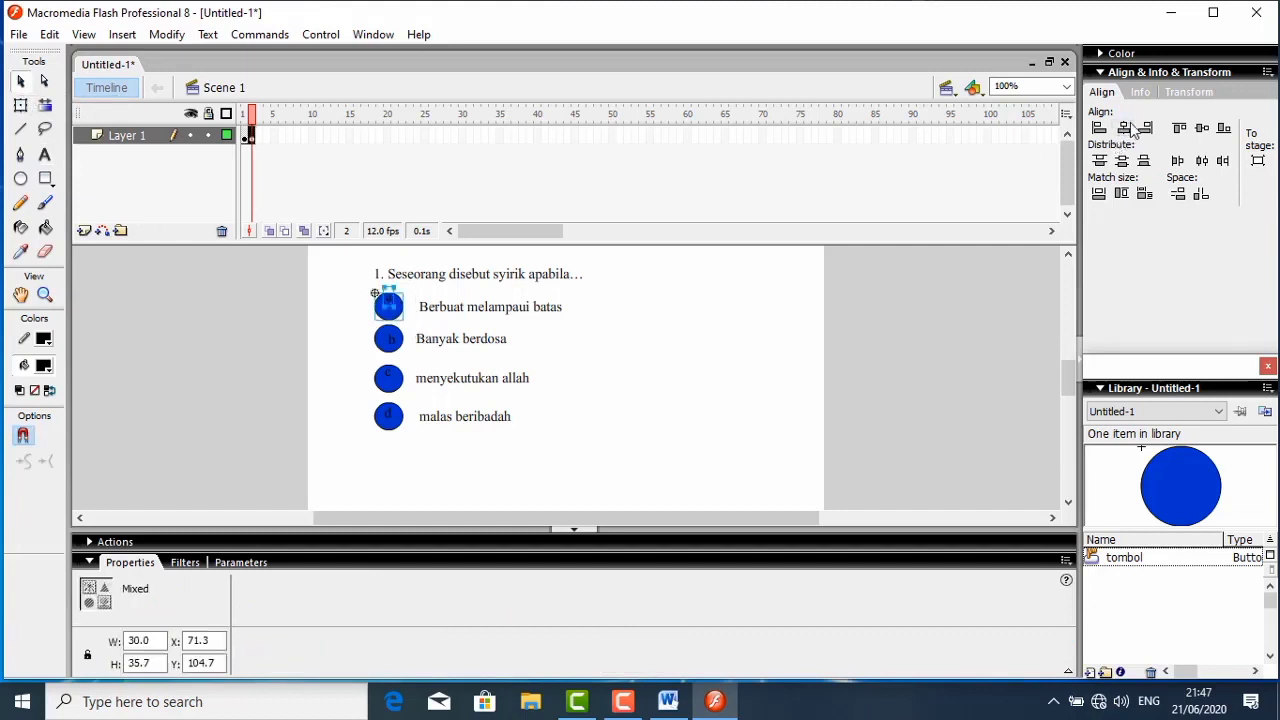
click(1204, 131)
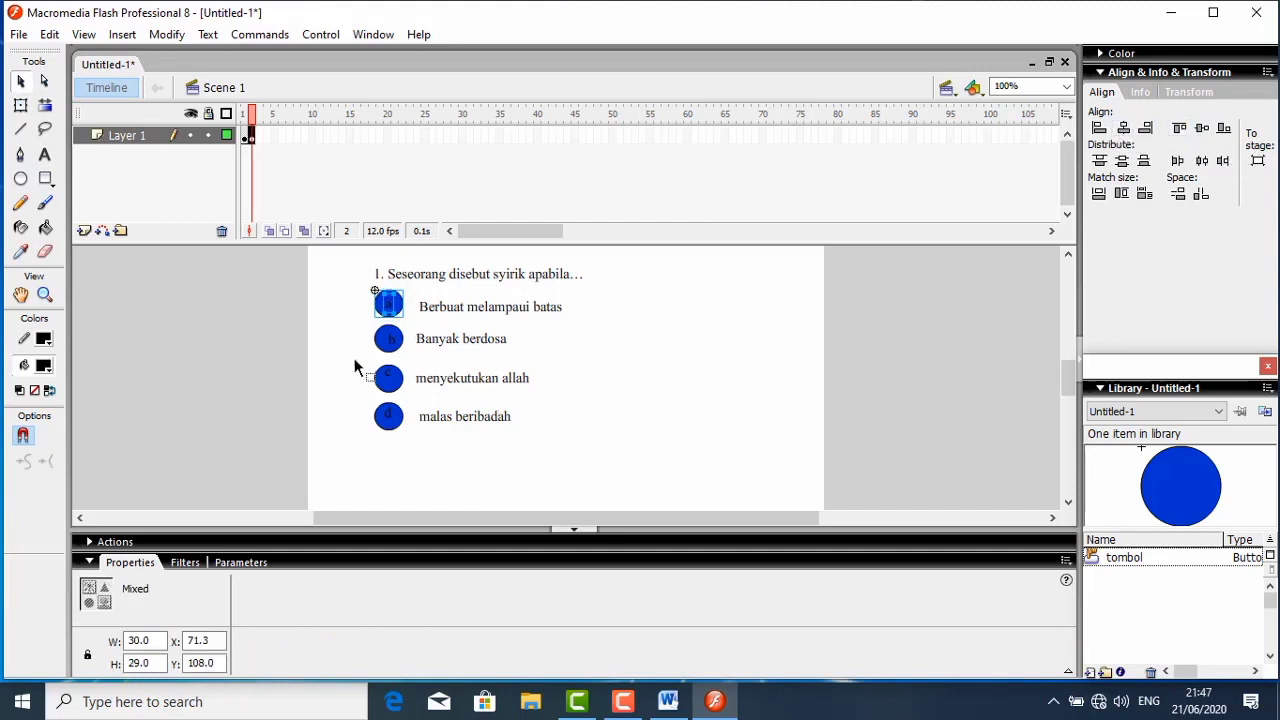
click(391, 340)
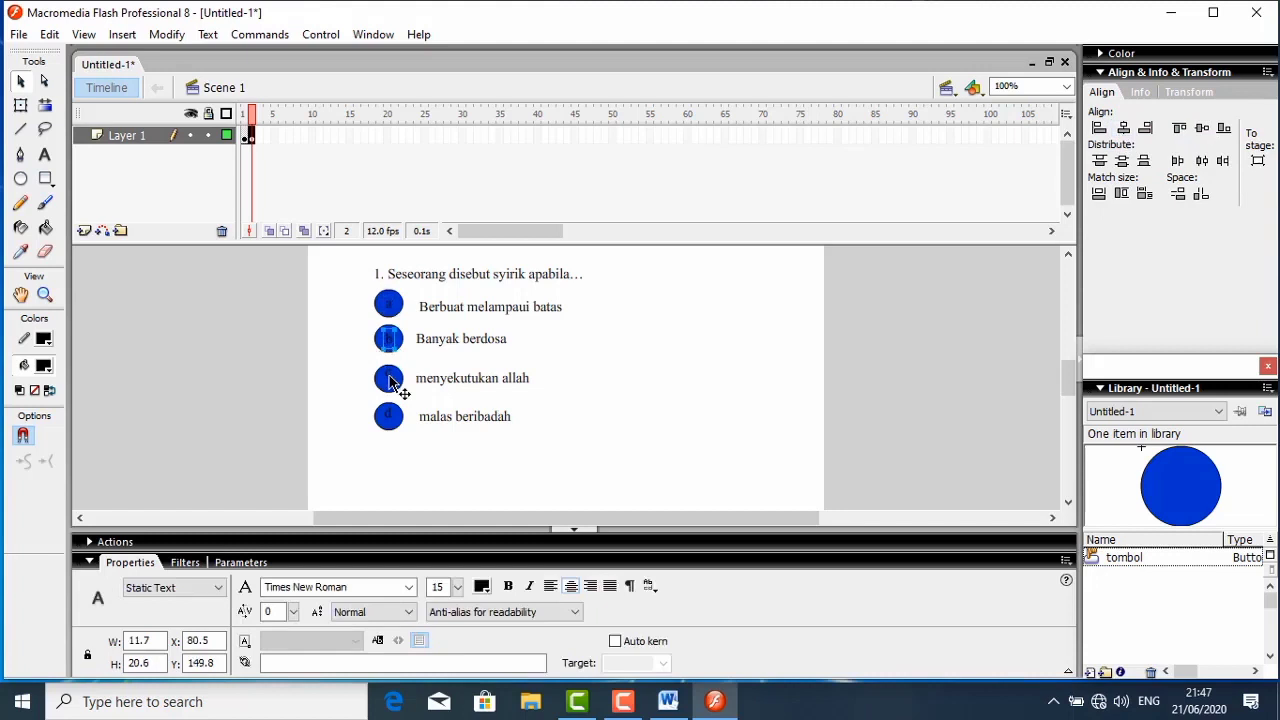
click(390, 381)
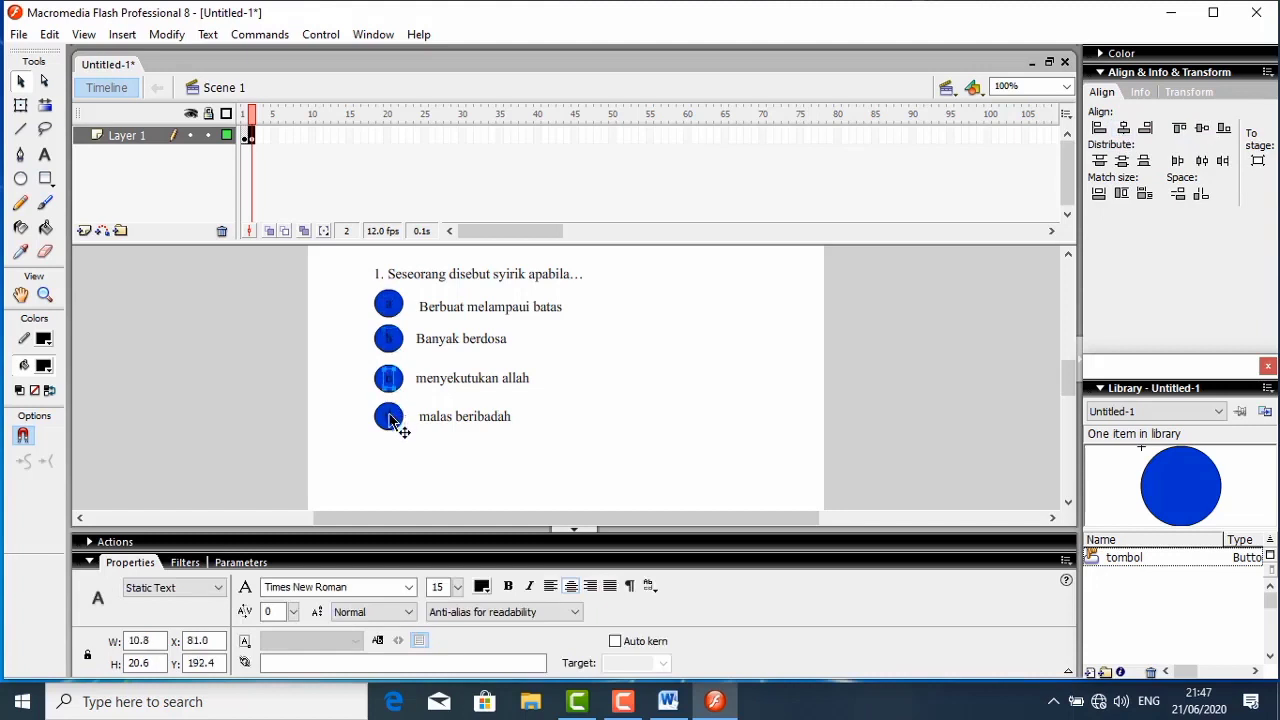
click(390, 419)
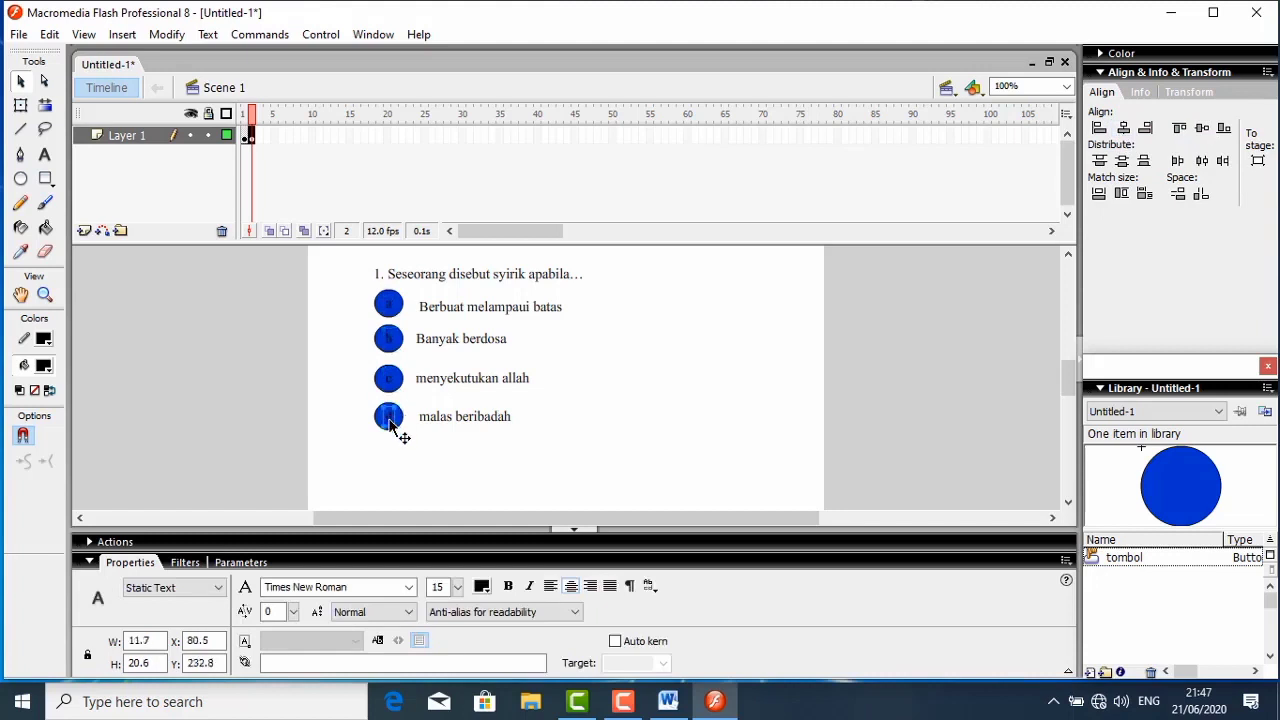
click(334, 320)
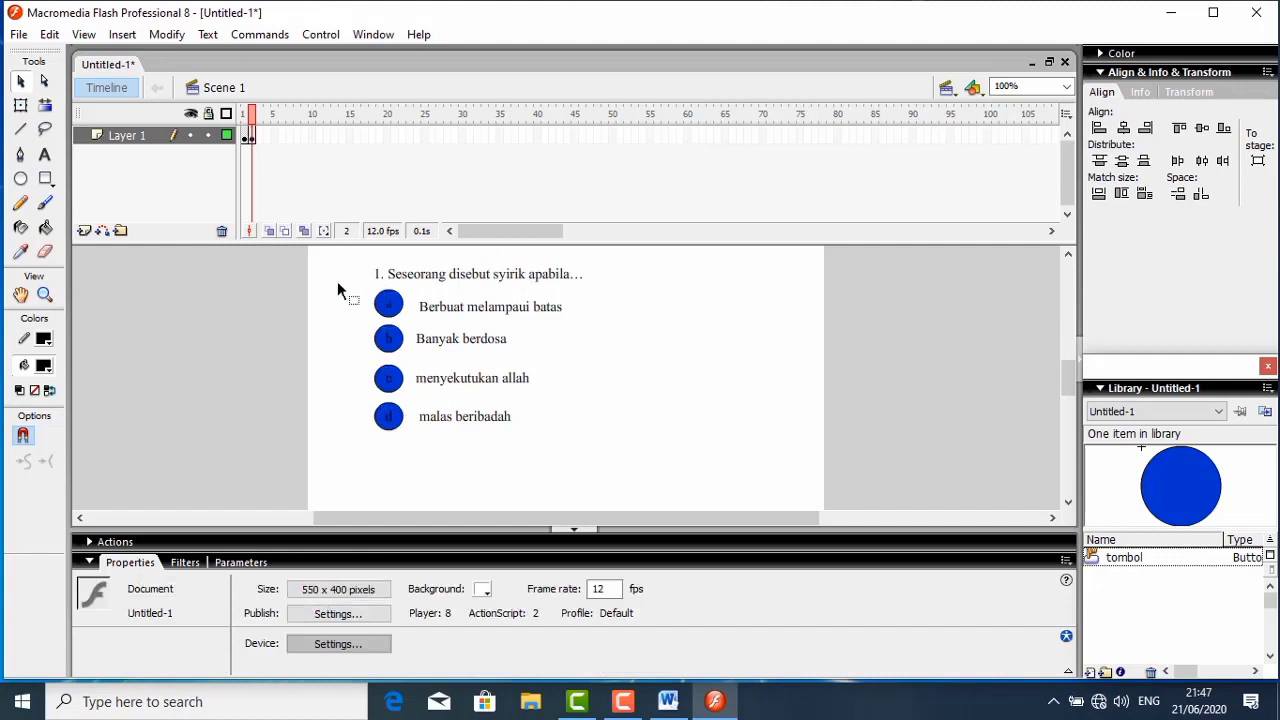
- Give the "a" answer button a goto action with Go to and stop and the type Next Frame
click(383, 310)
right_click(380, 312)
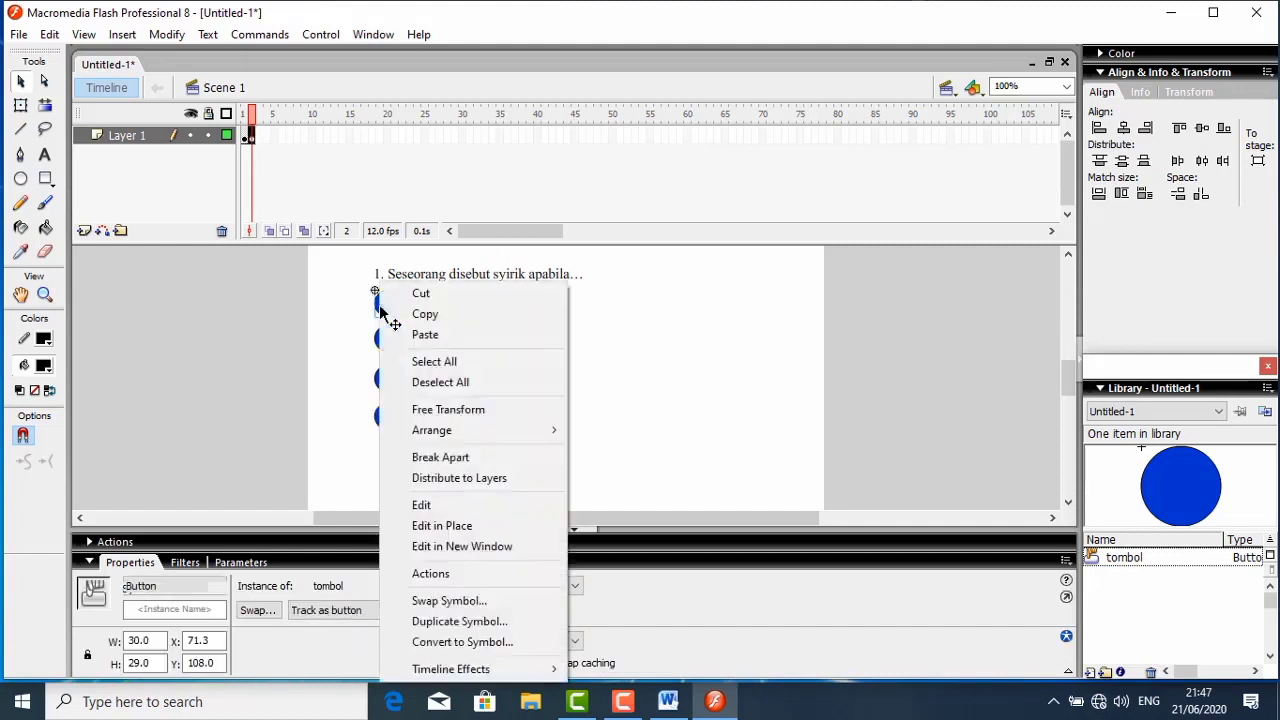
click(430, 574)
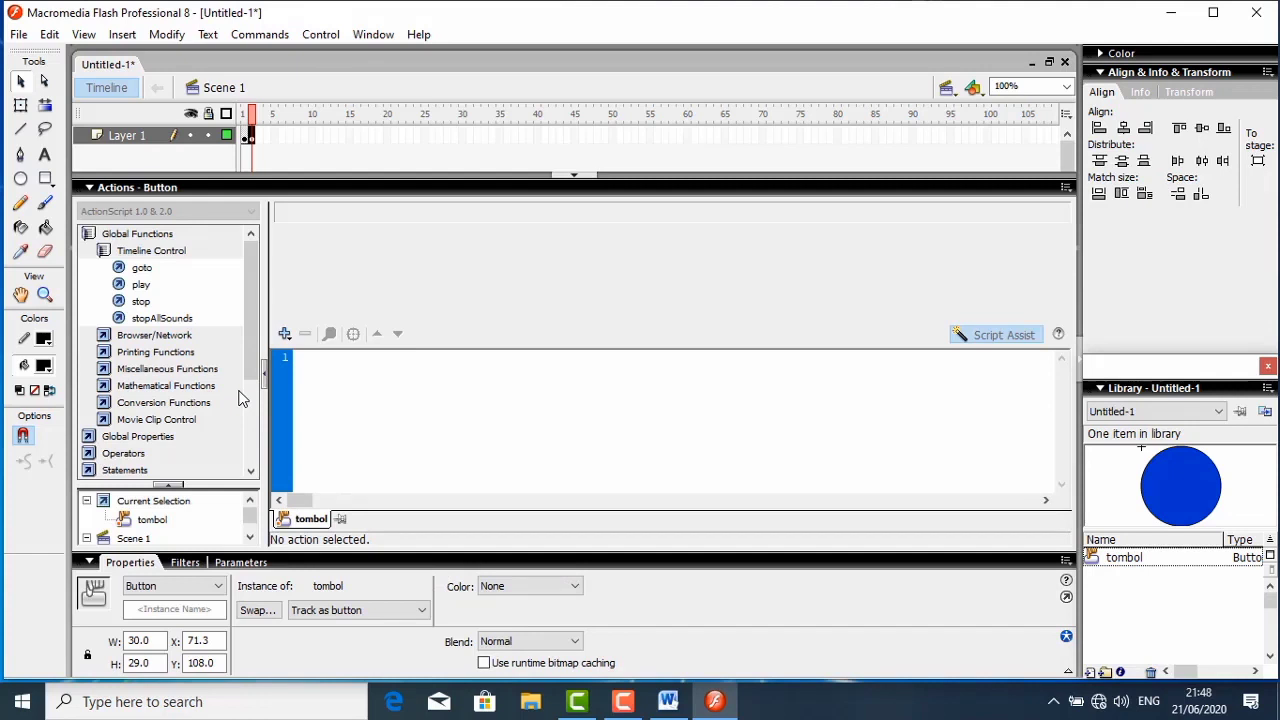
double_click(143, 270)
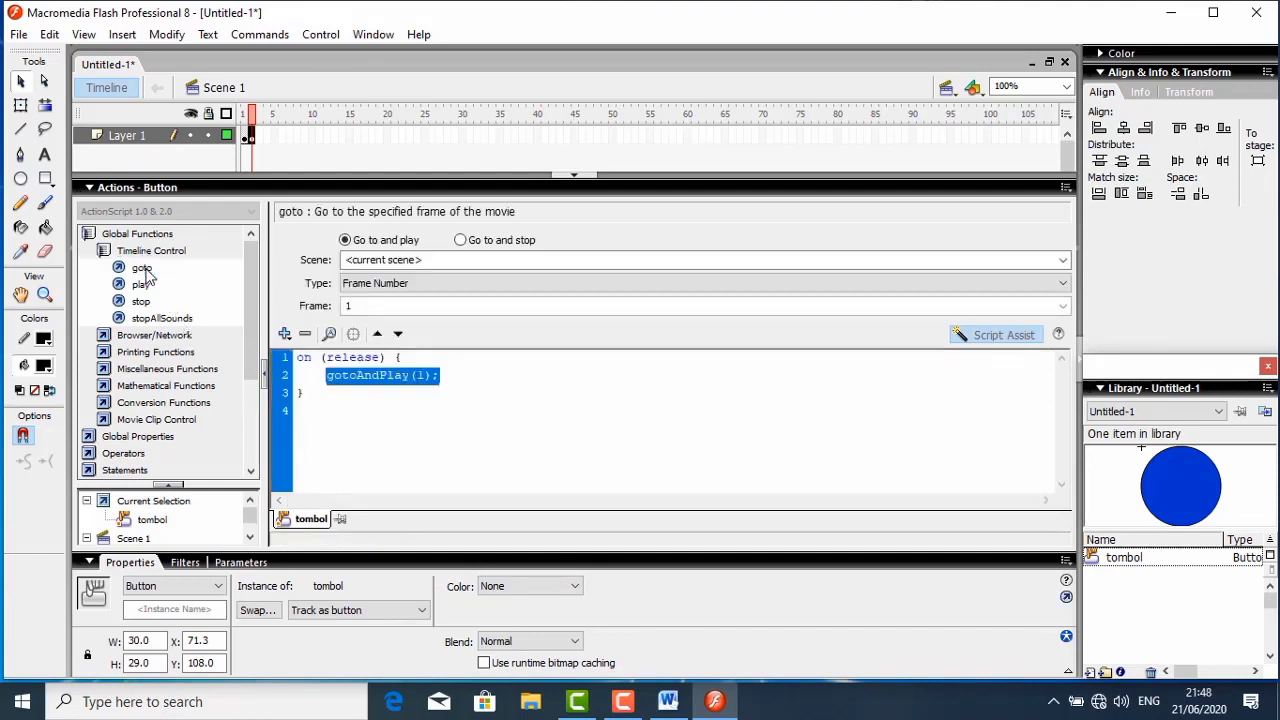
click(461, 241)
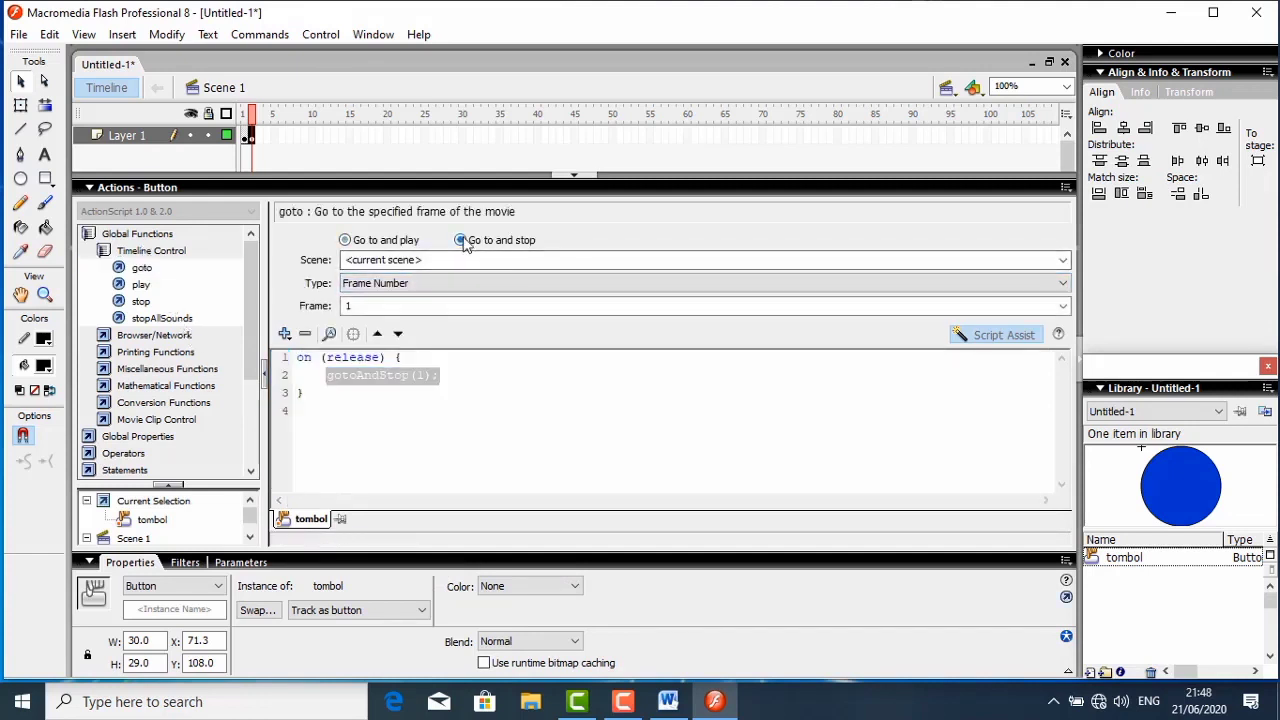
click(452, 283)
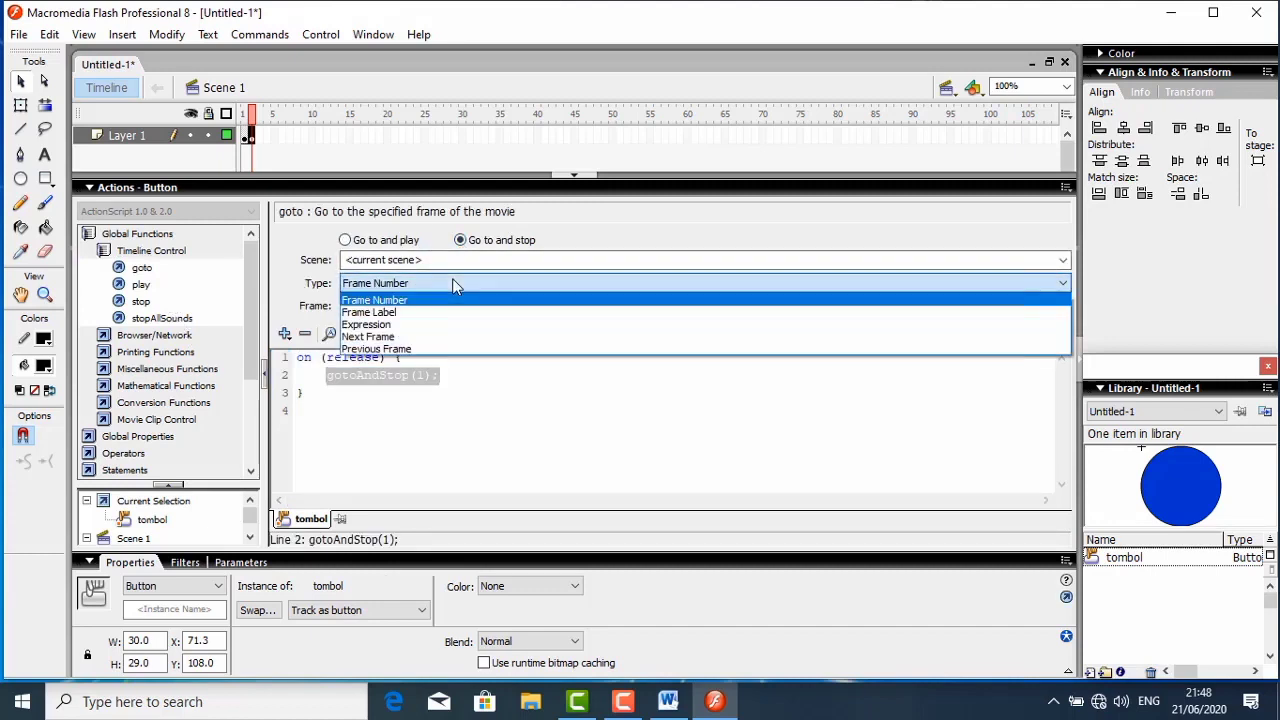
click(398, 337)
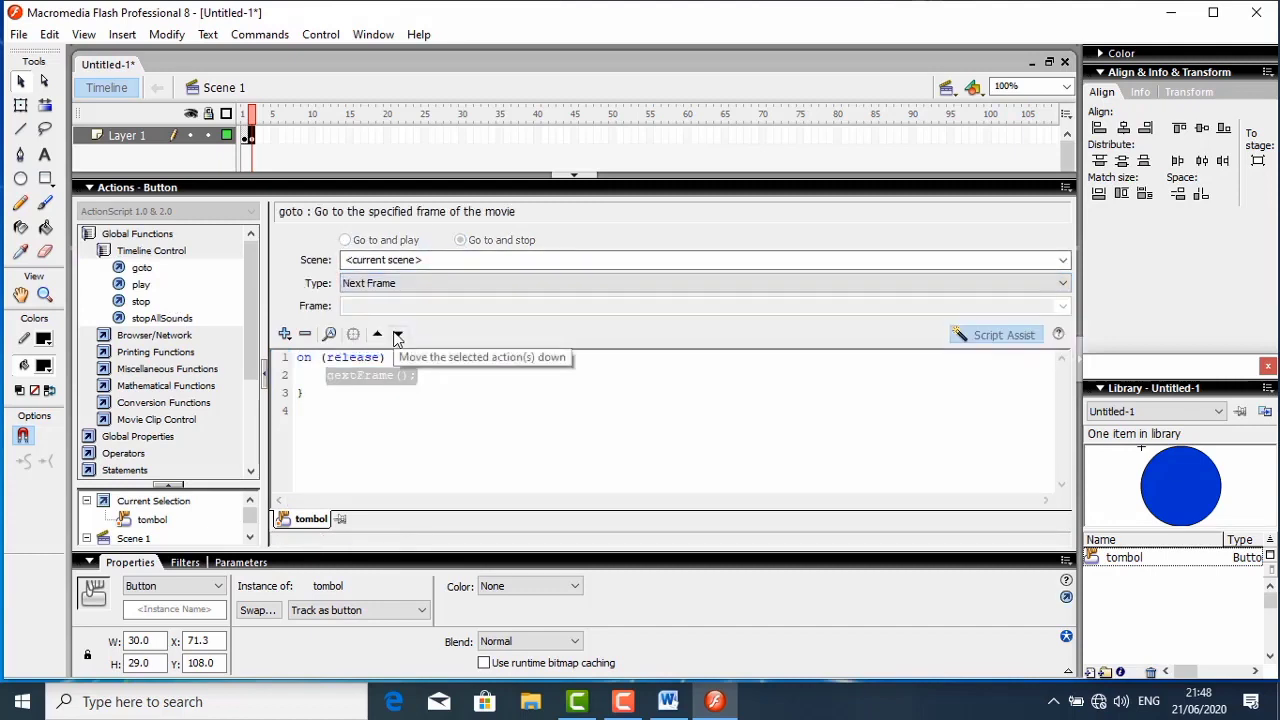
click(124, 189)
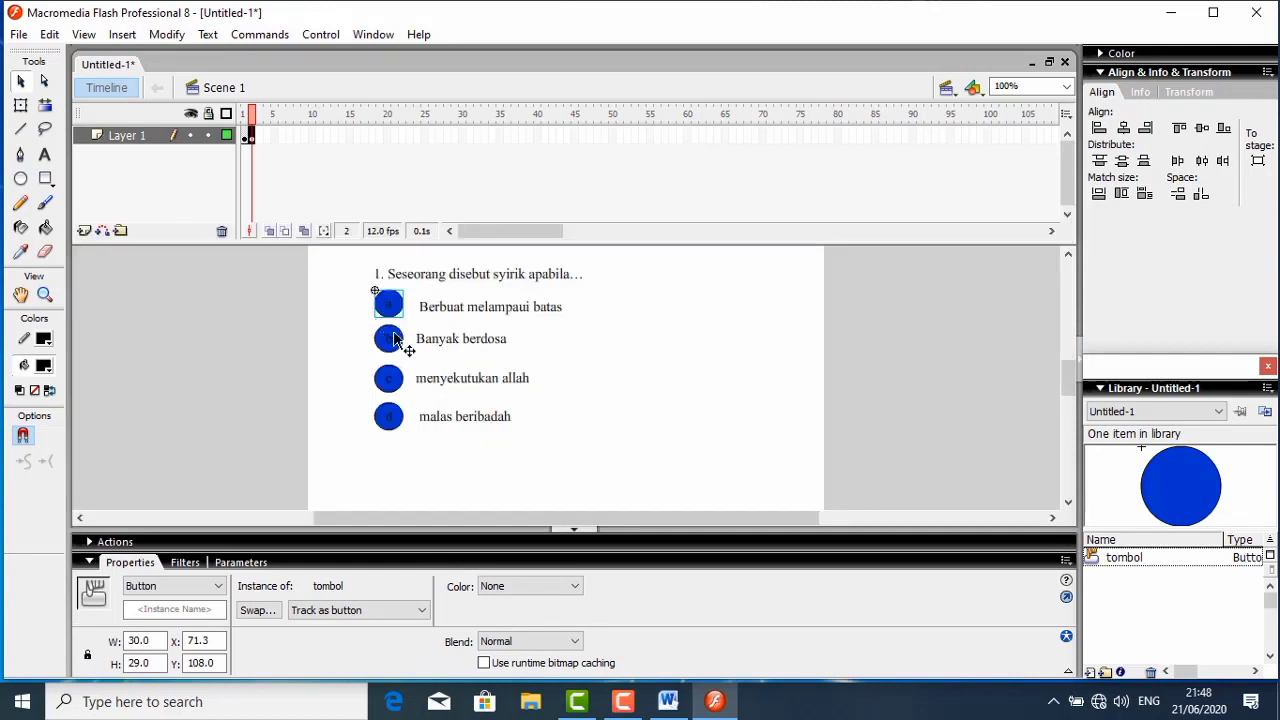
- Add a goto action to the "b" answer button, using Go to and stop with the type Next Frame
click(396, 340)
right_click(396, 340)
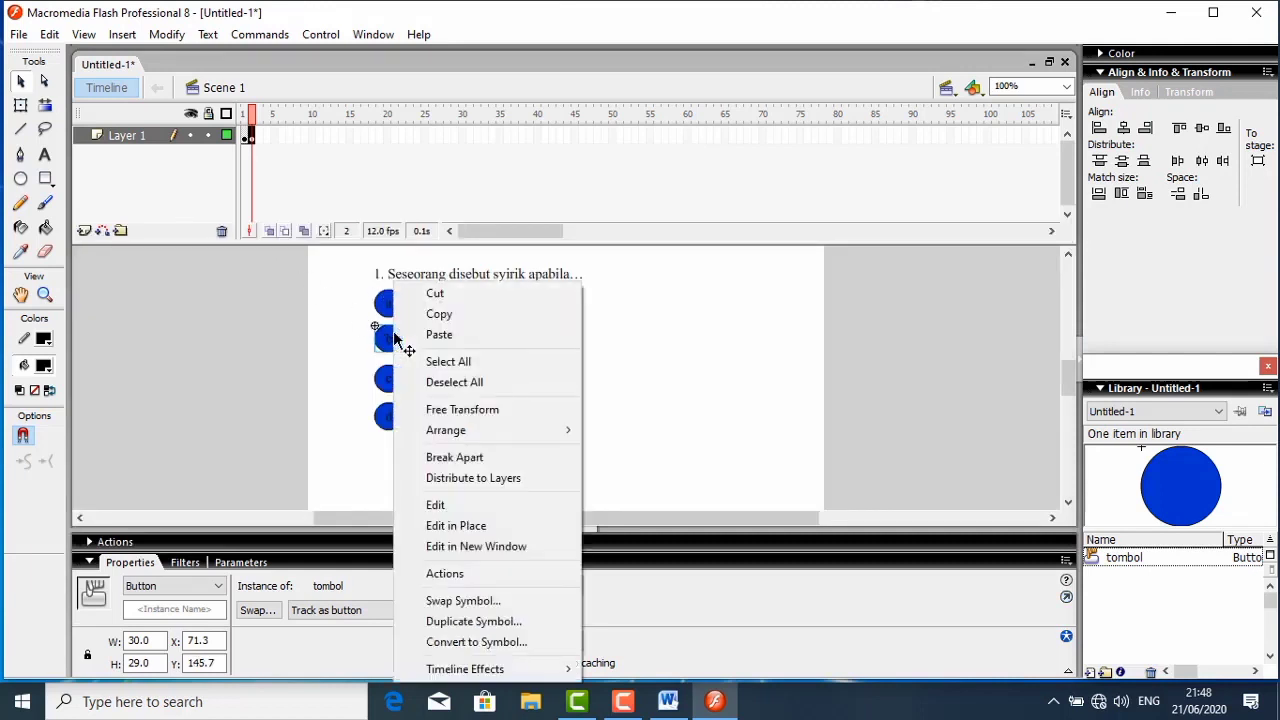
click(443, 573)
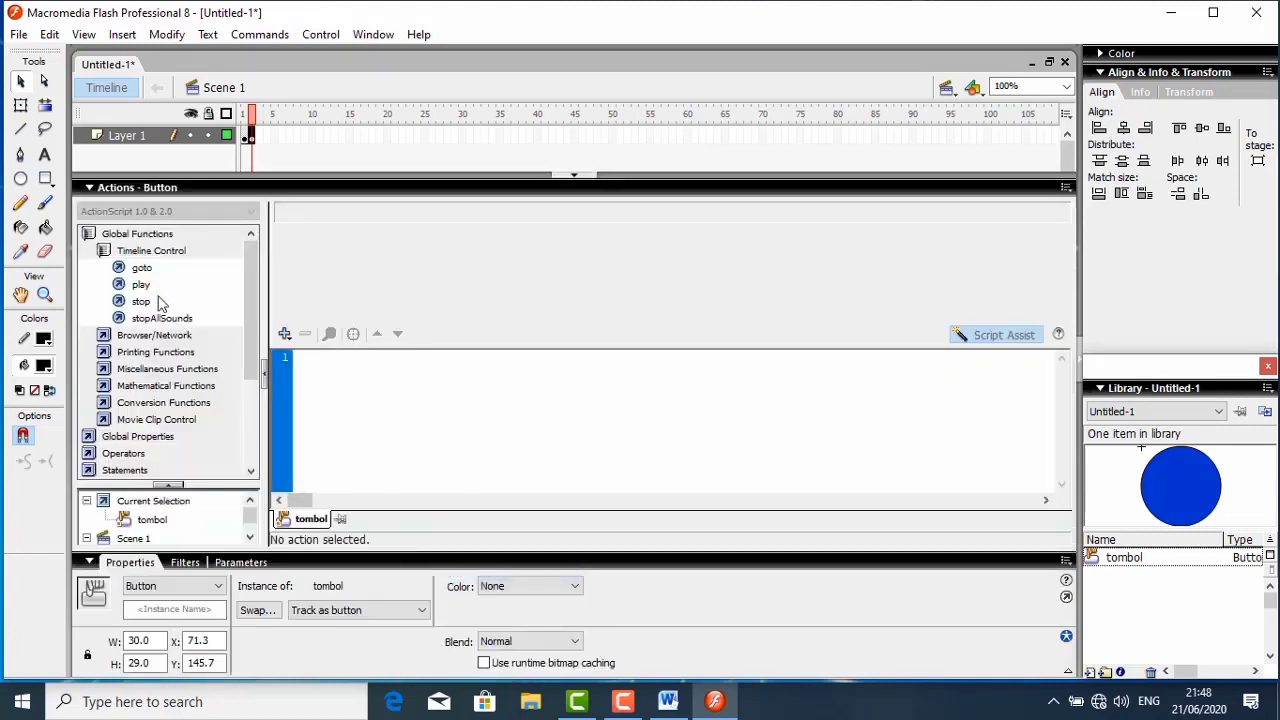
double_click(142, 268)
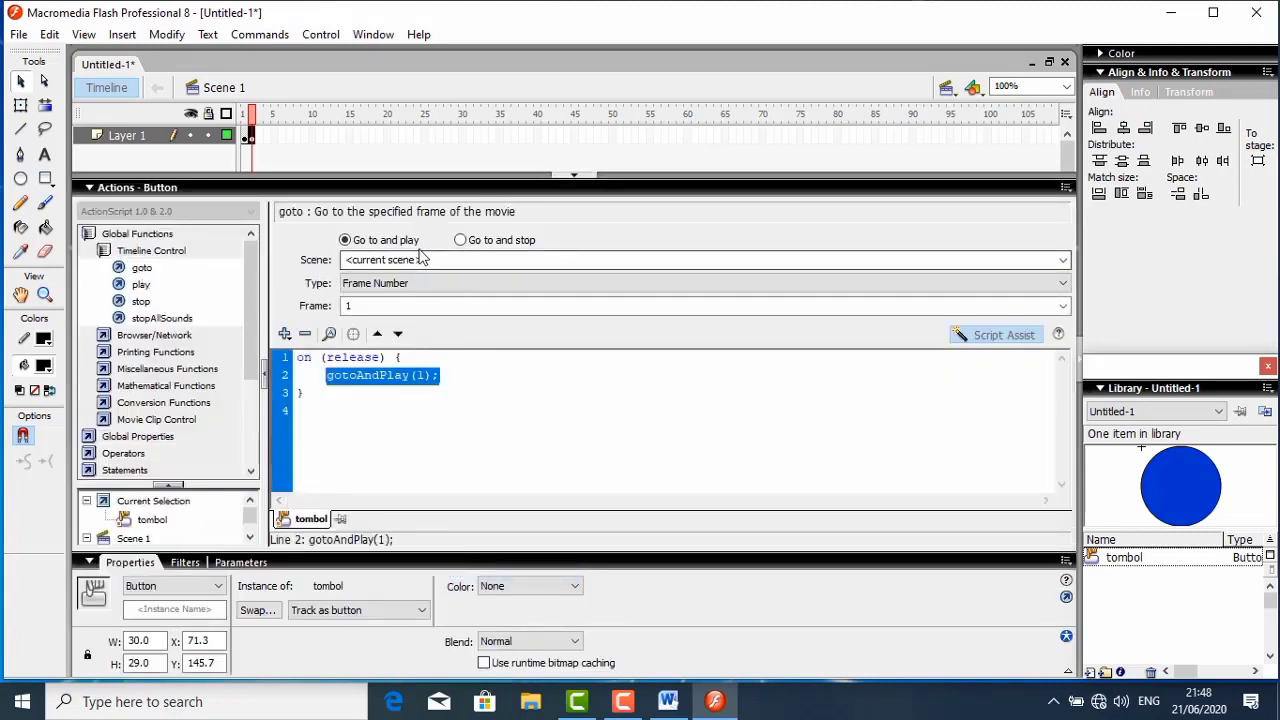
click(460, 242)
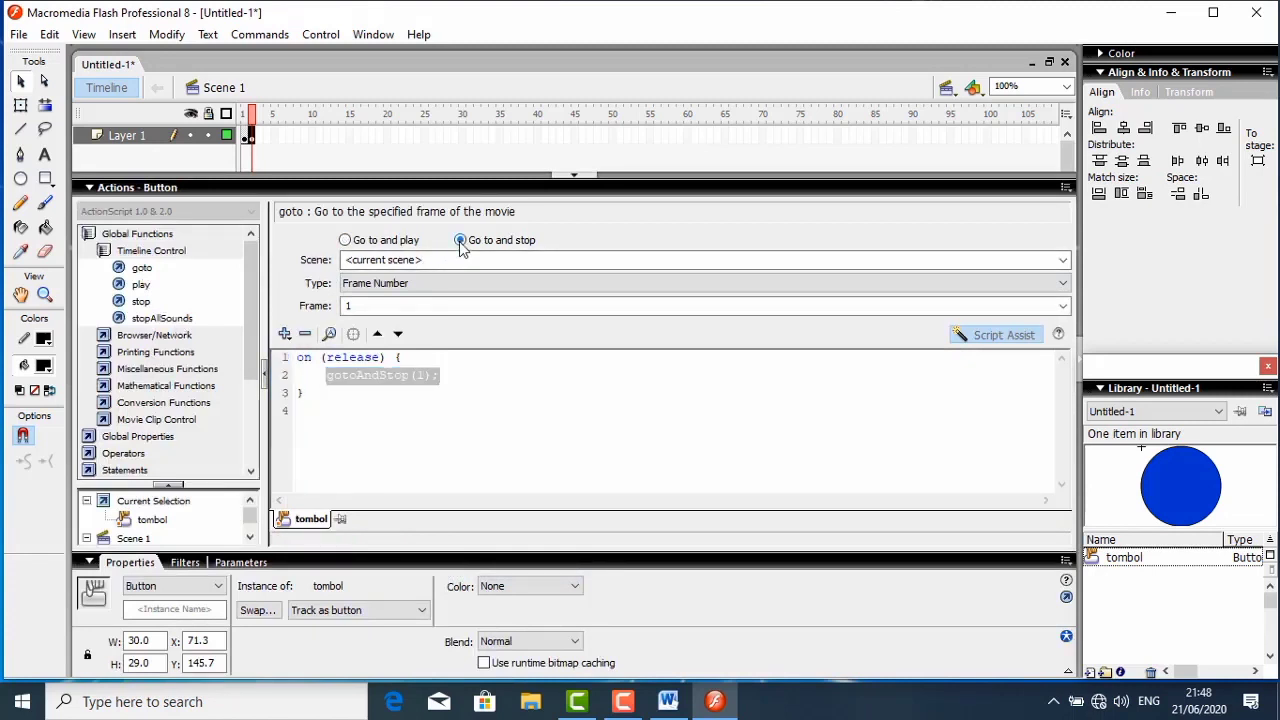
click(432, 283)
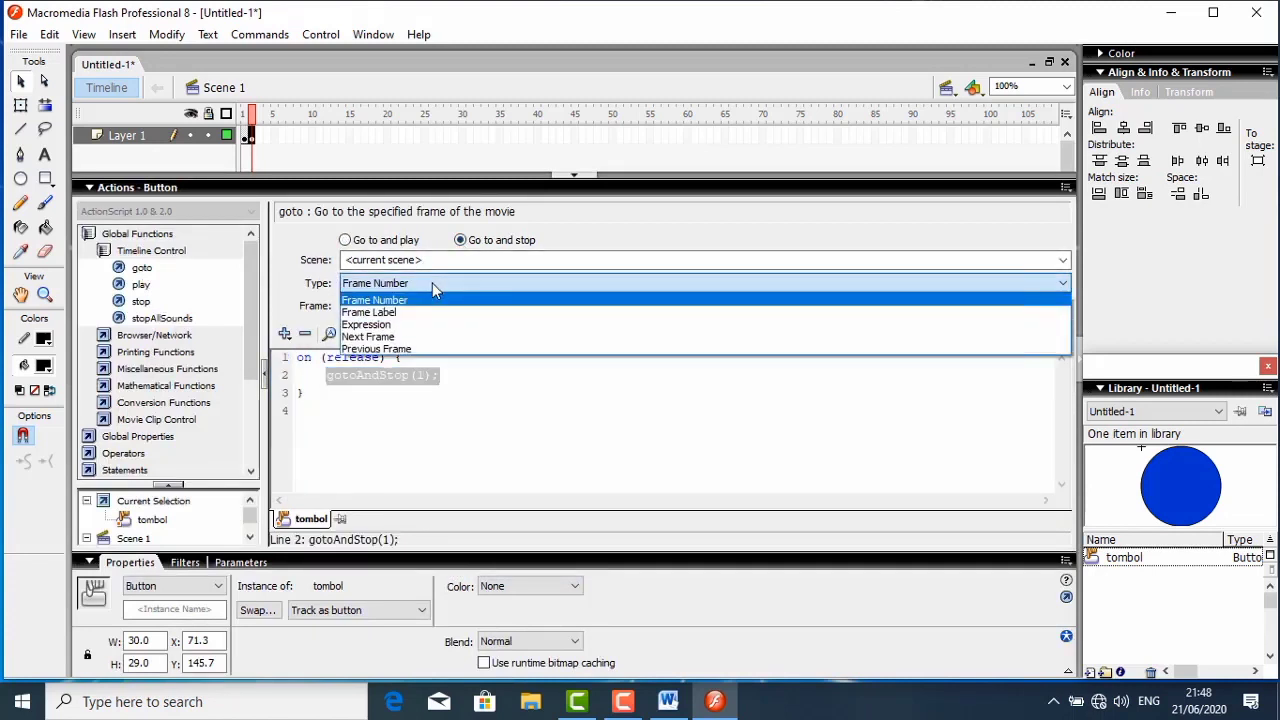
click(372, 337)
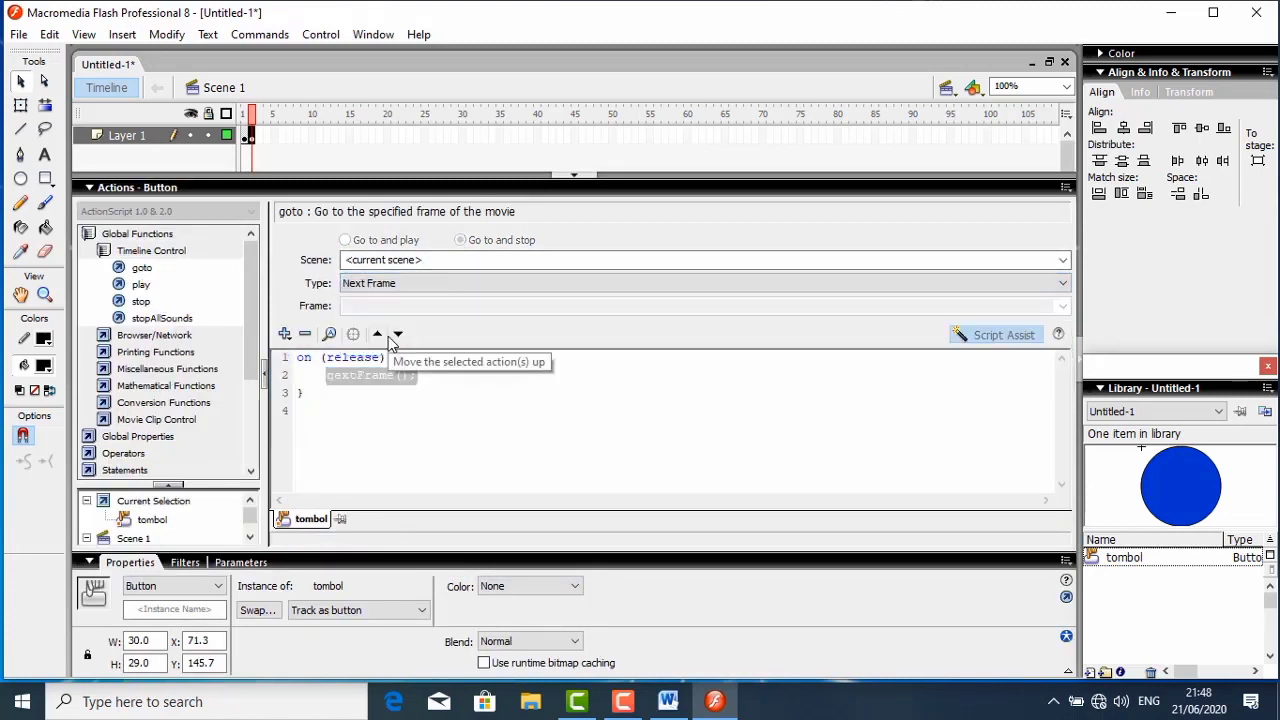
click(110, 190)
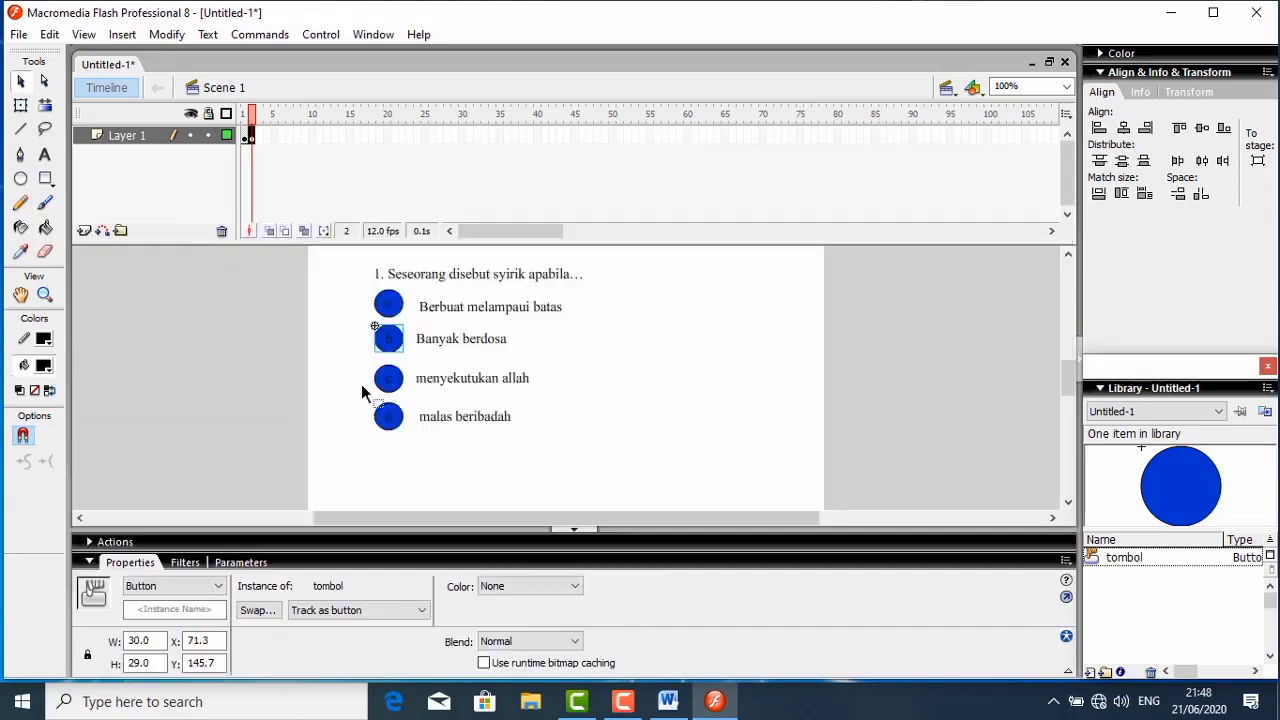
- Give the "c" answer button a goto action set to Go to and stop with the type Next Frame
click(386, 381)
right_click(382, 378)
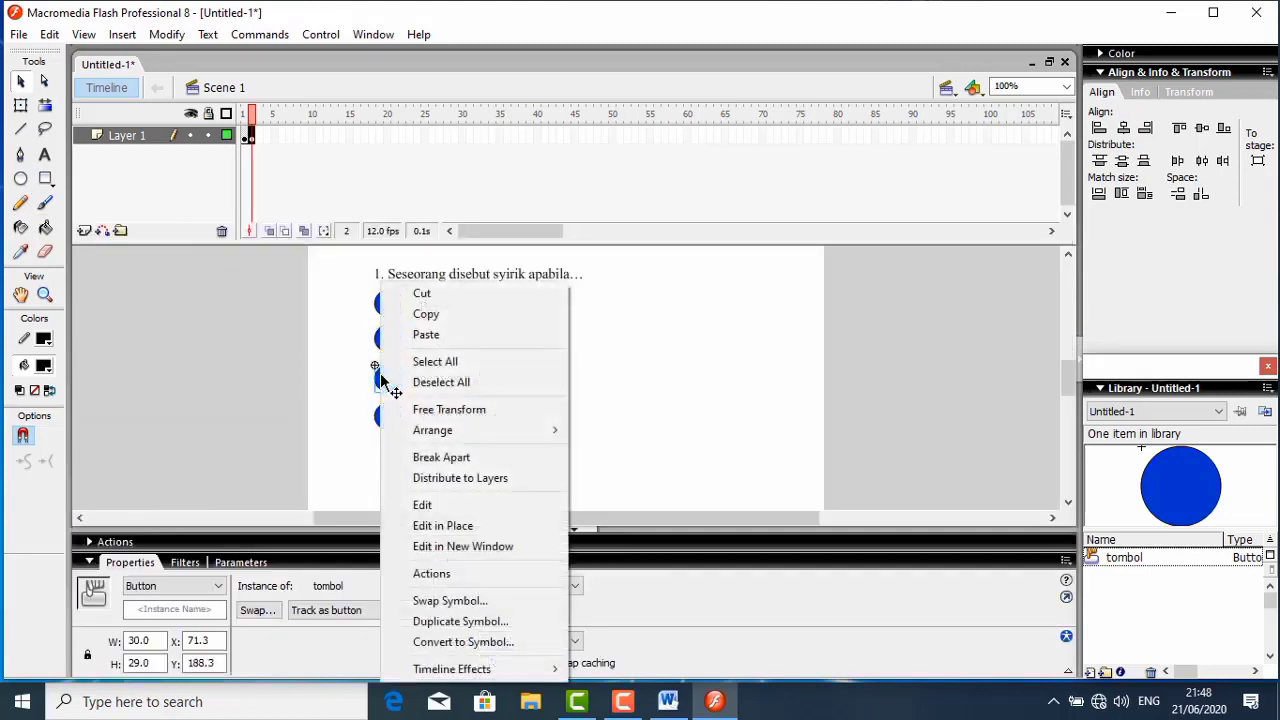
click(428, 573)
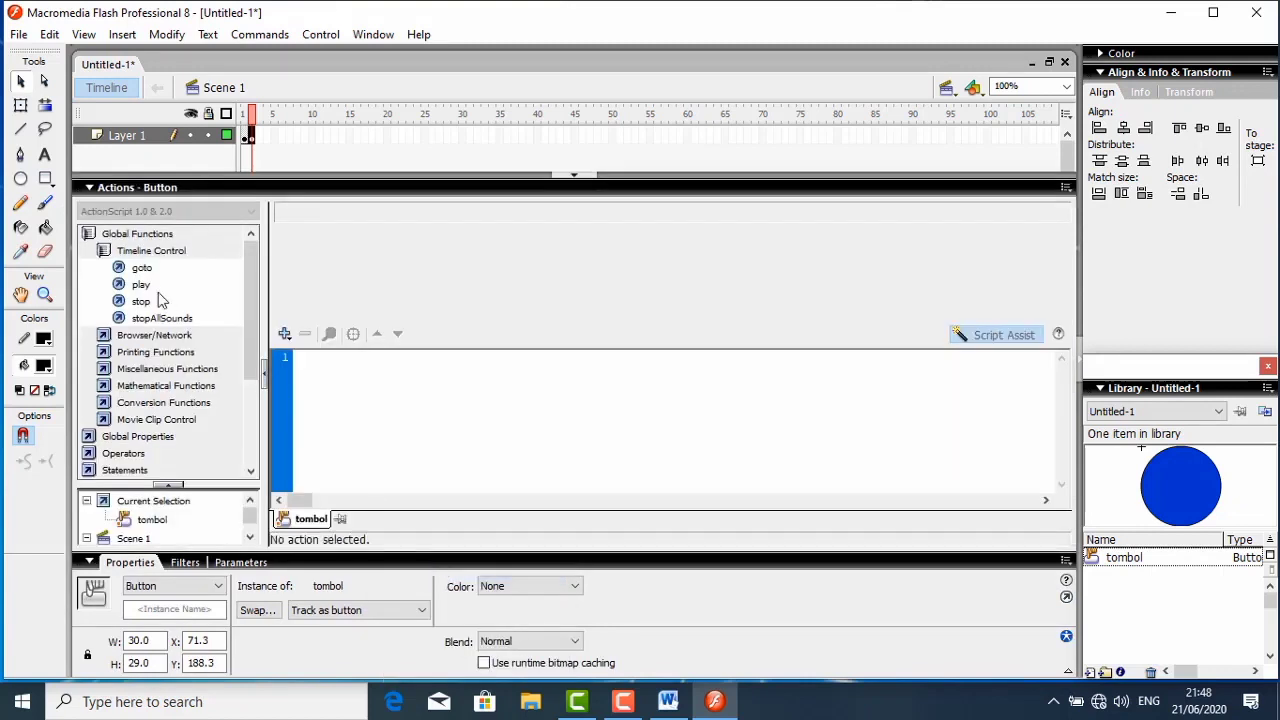
double_click(141, 268)
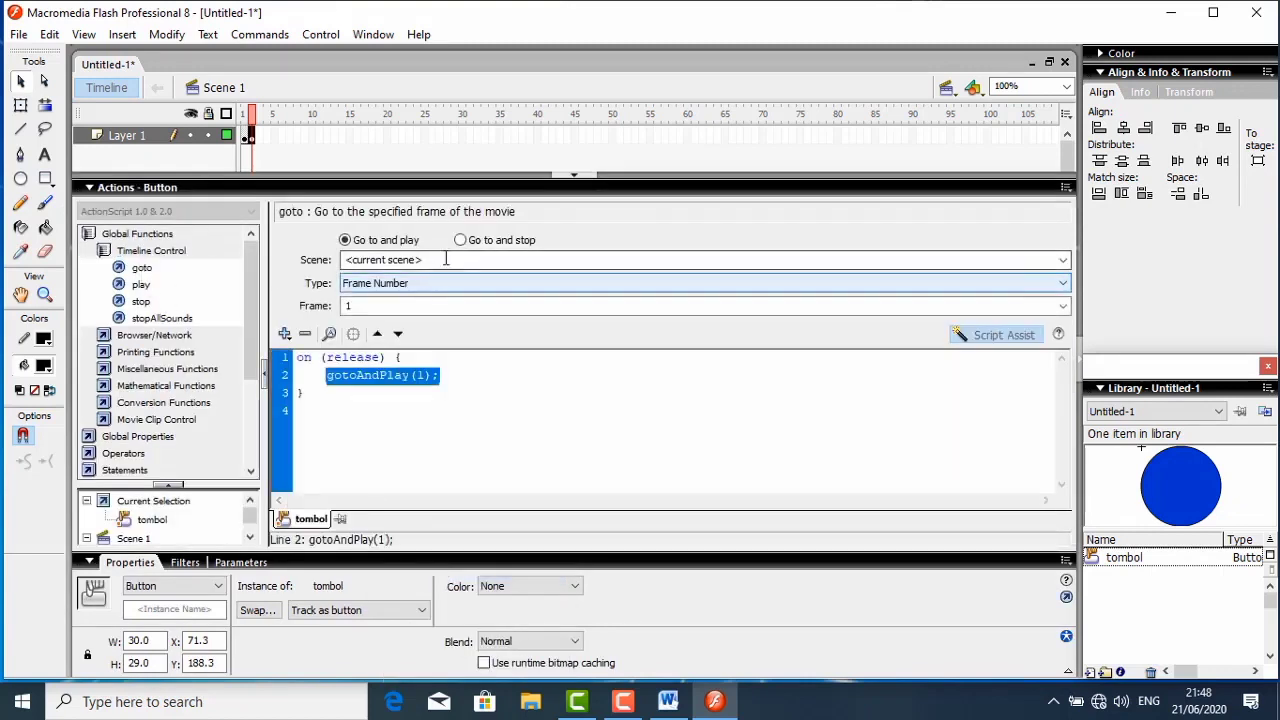
click(460, 241)
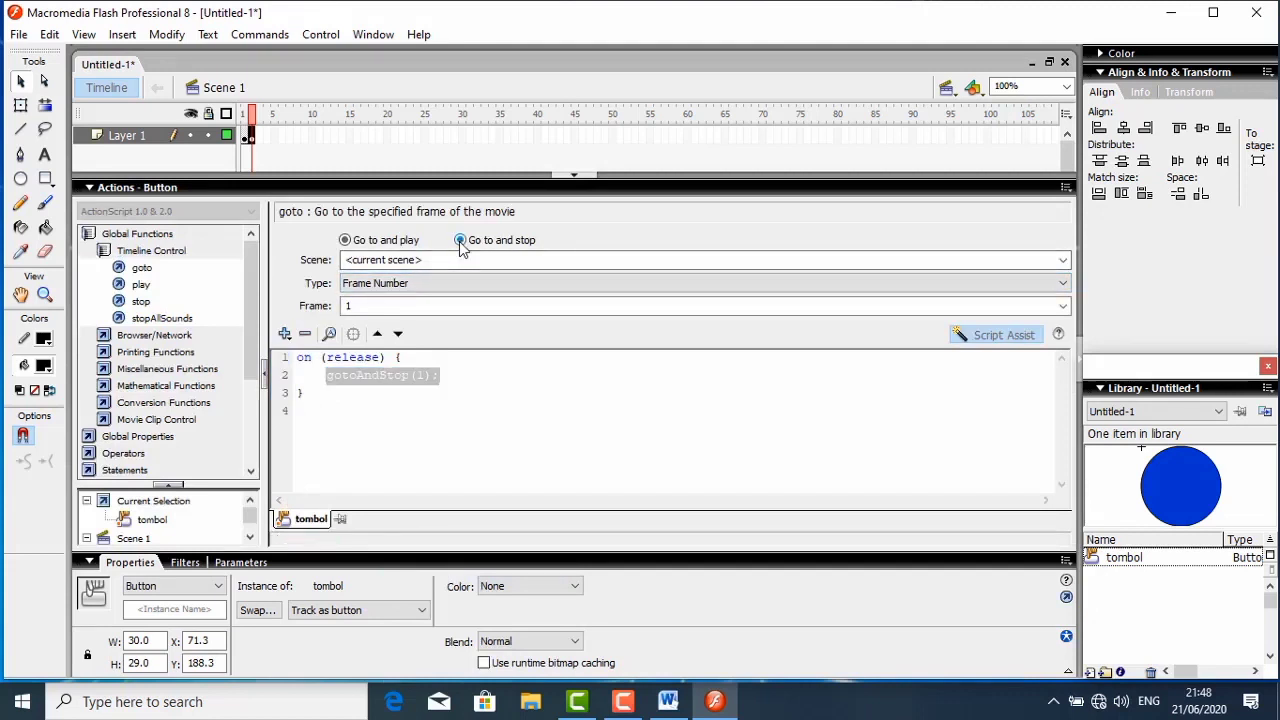
click(427, 283)
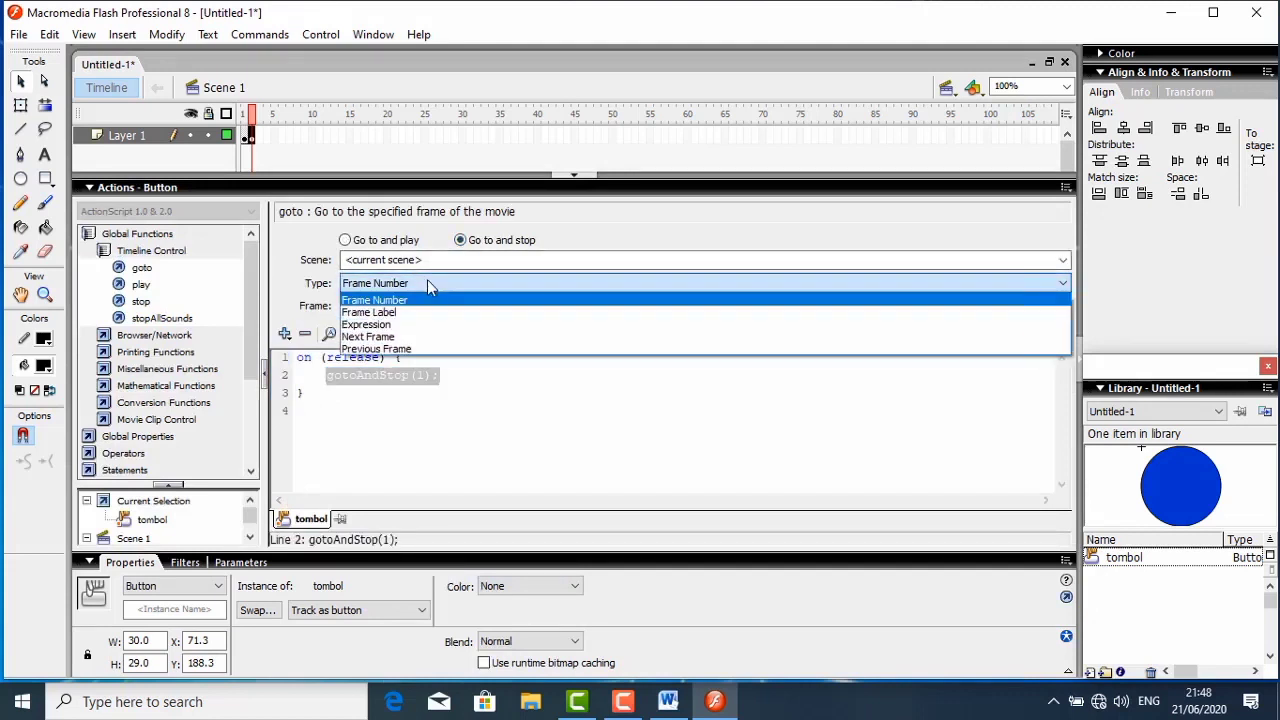
click(376, 337)
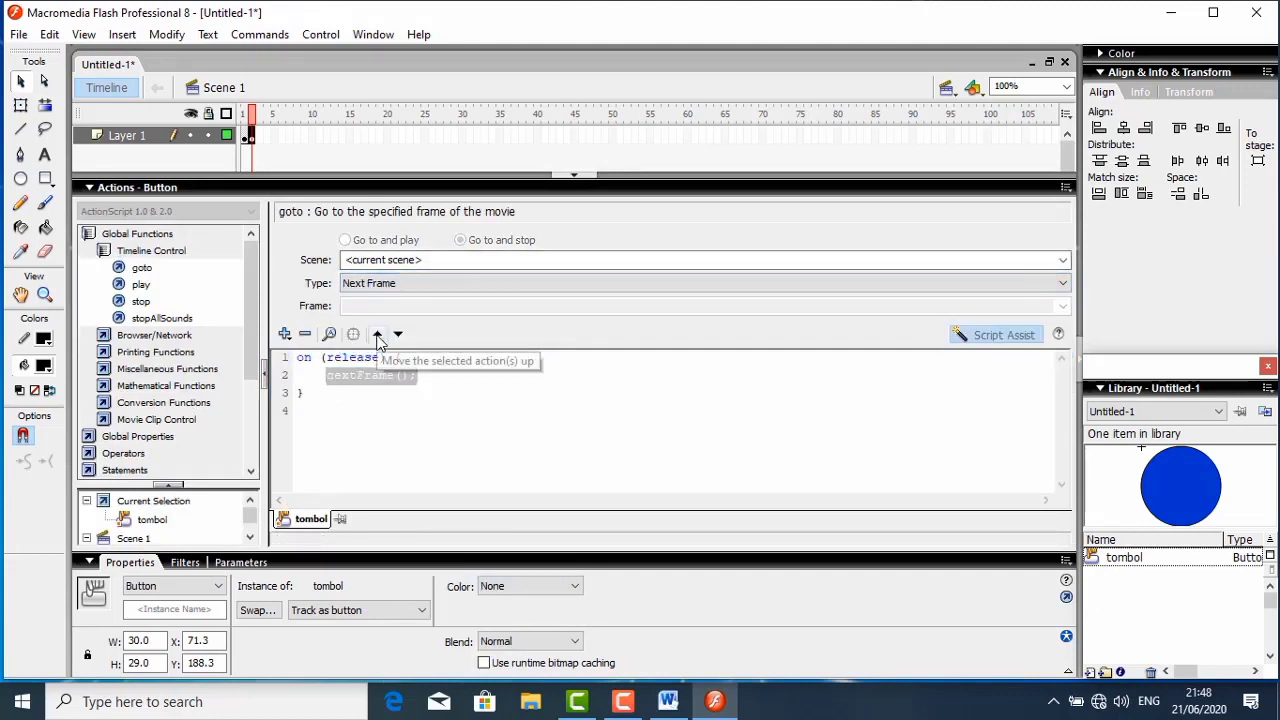
click(122, 190)
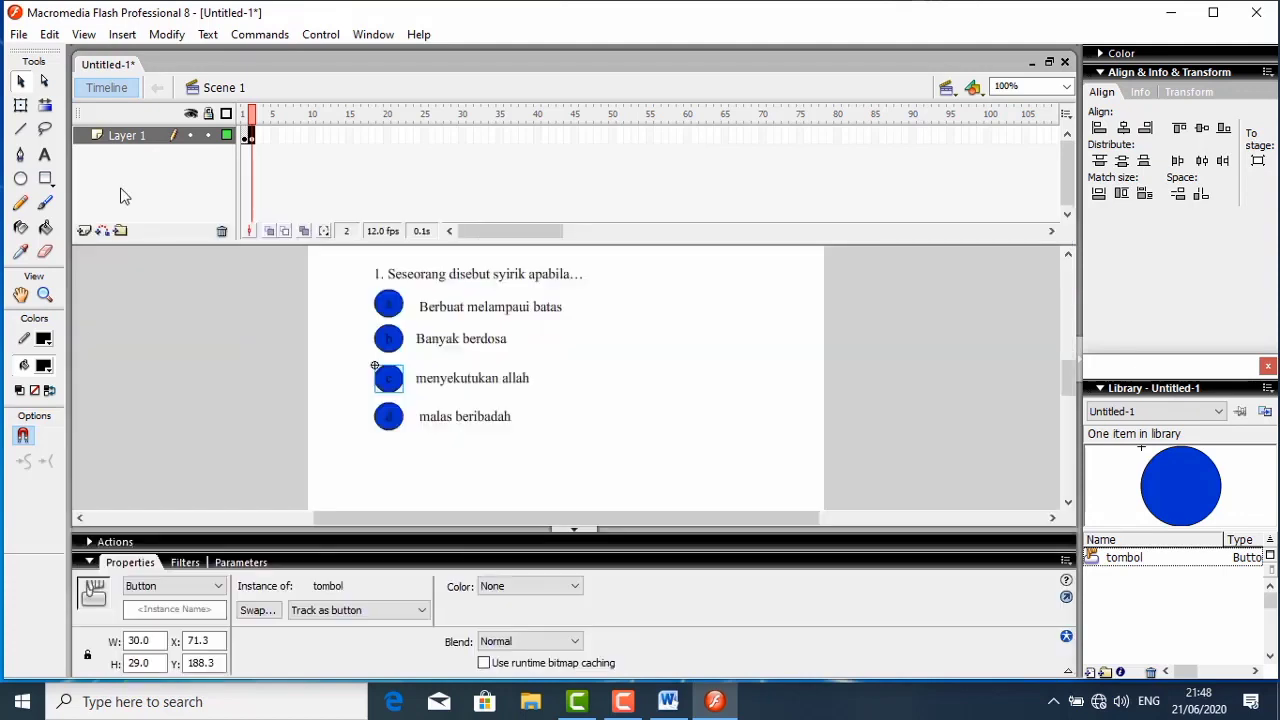
- Assign the "d" answer button a goto action using Go to and stop and the Next Frame type
click(382, 421)
right_click(381, 420)
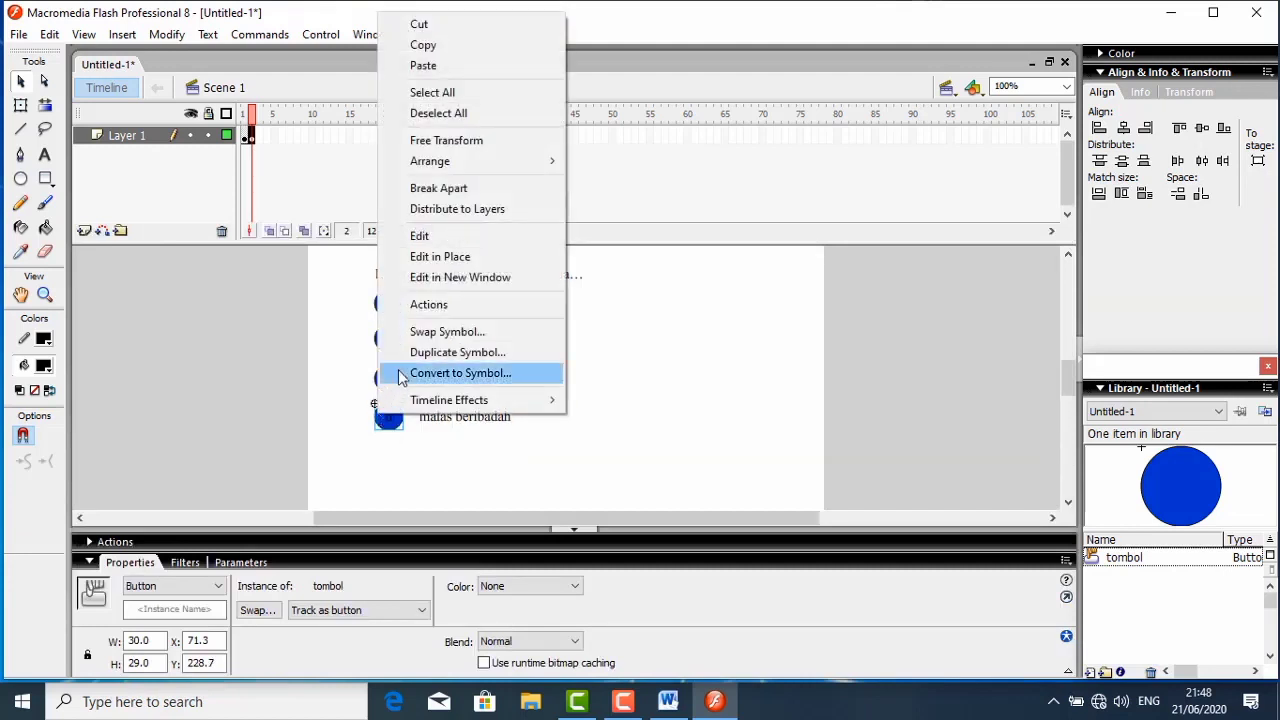
click(418, 306)
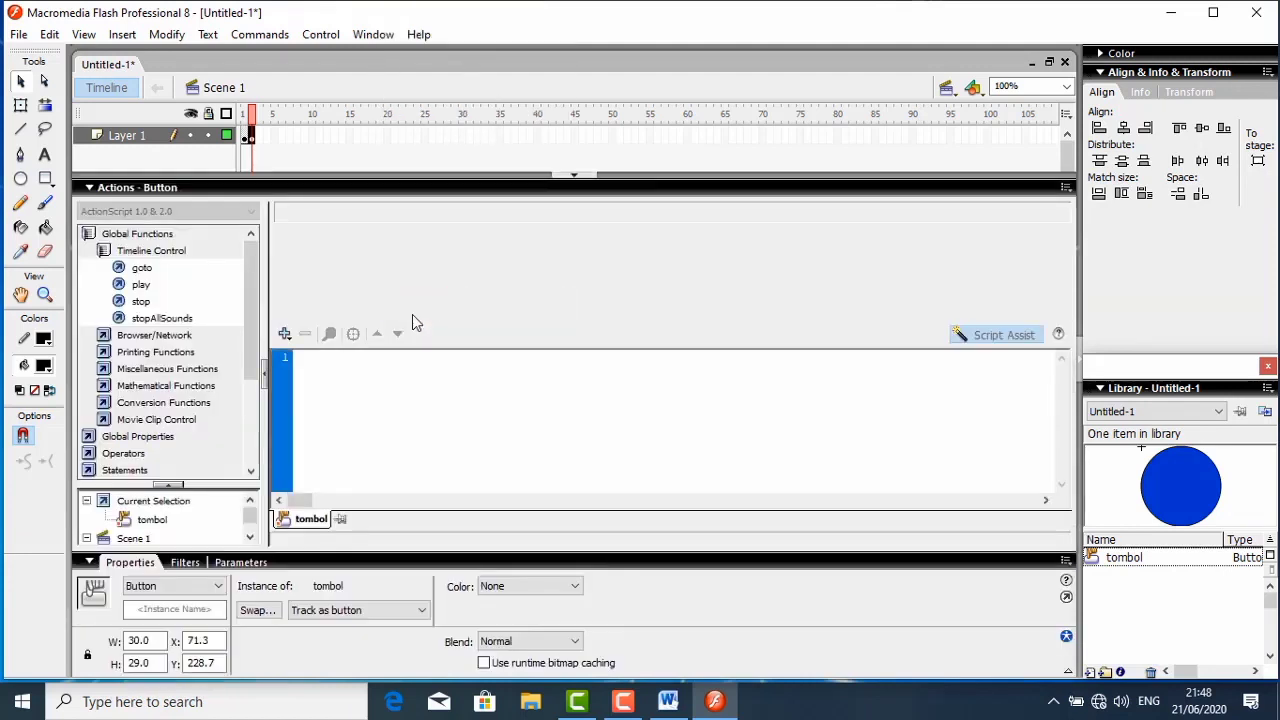
click(141, 268)
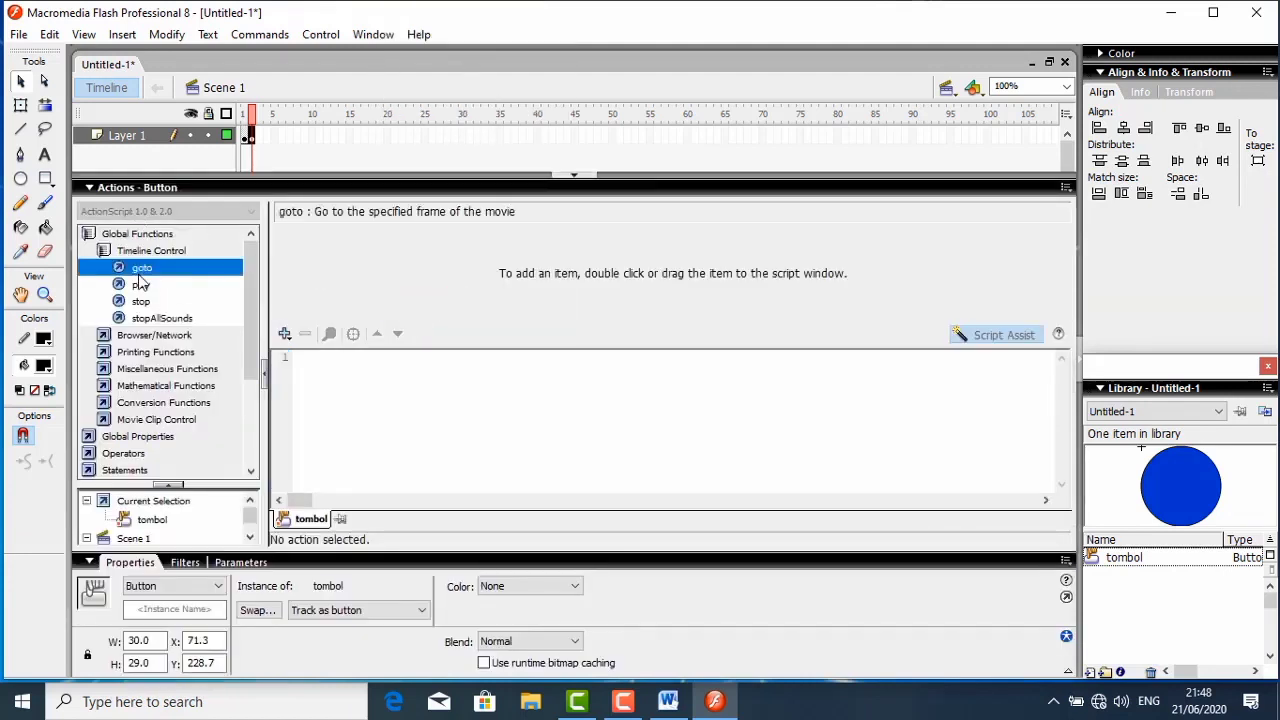
double_click(141, 268)
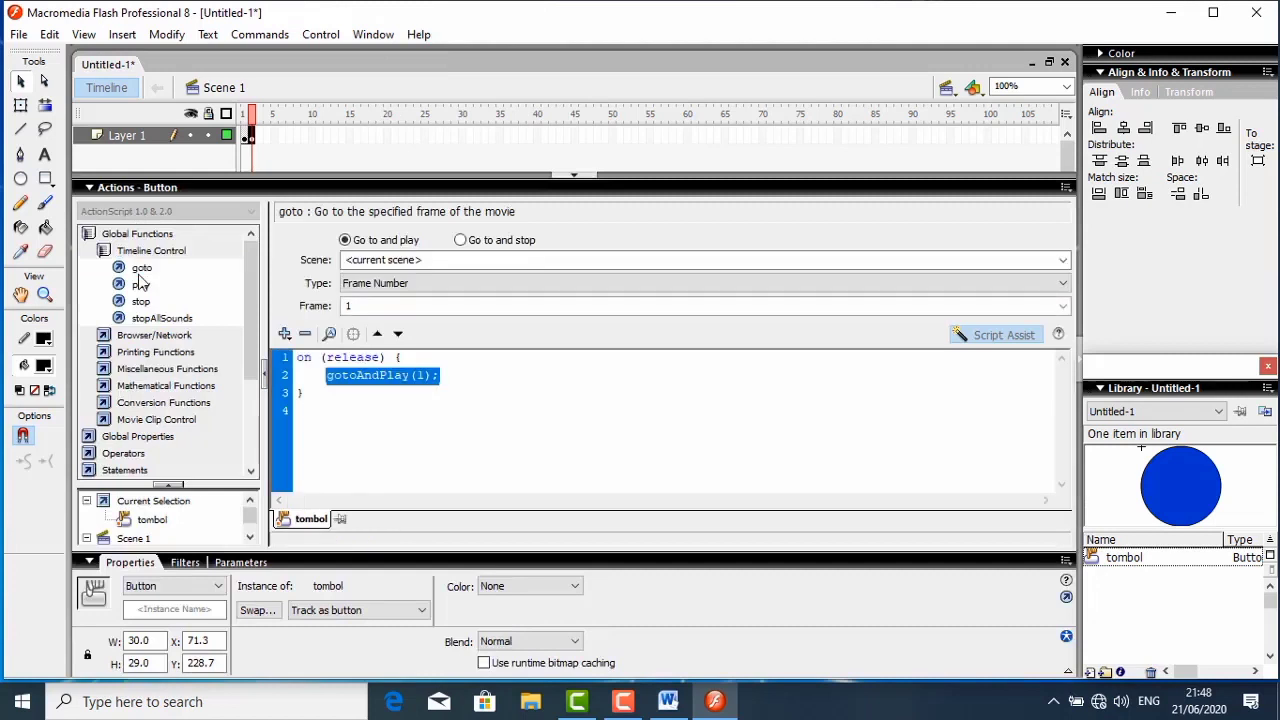
click(461, 240)
click(416, 286)
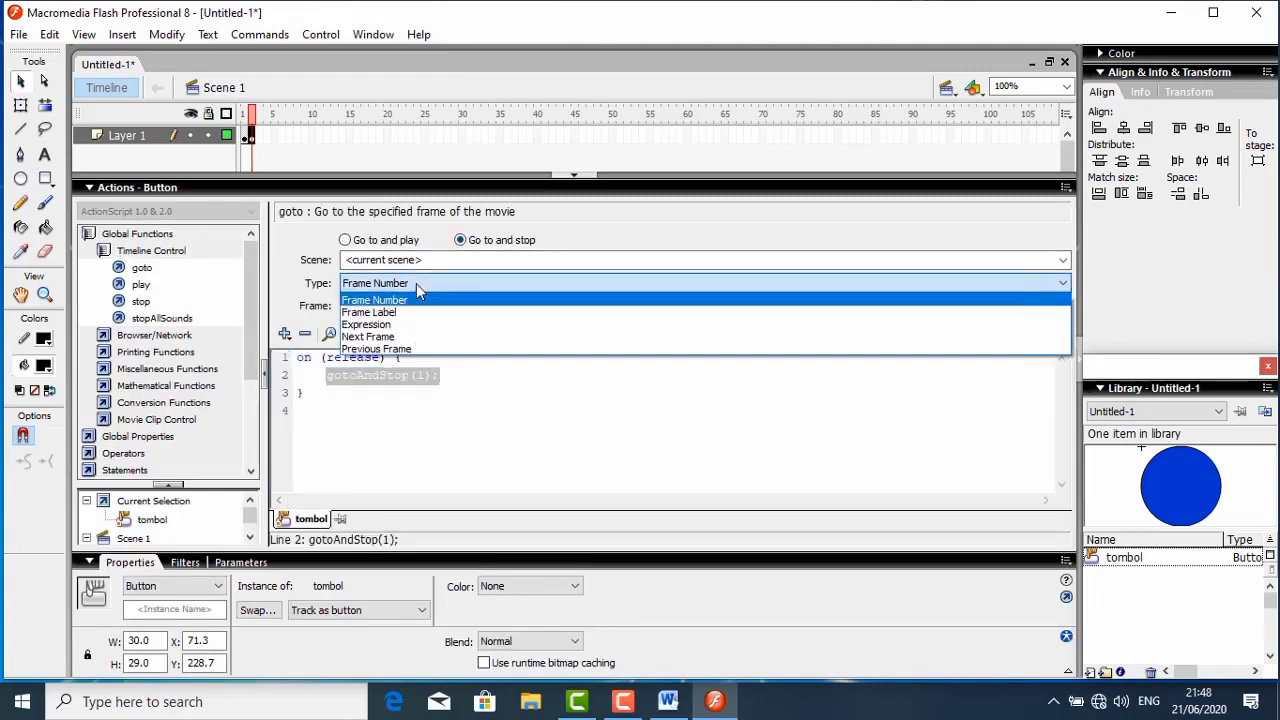
click(386, 338)
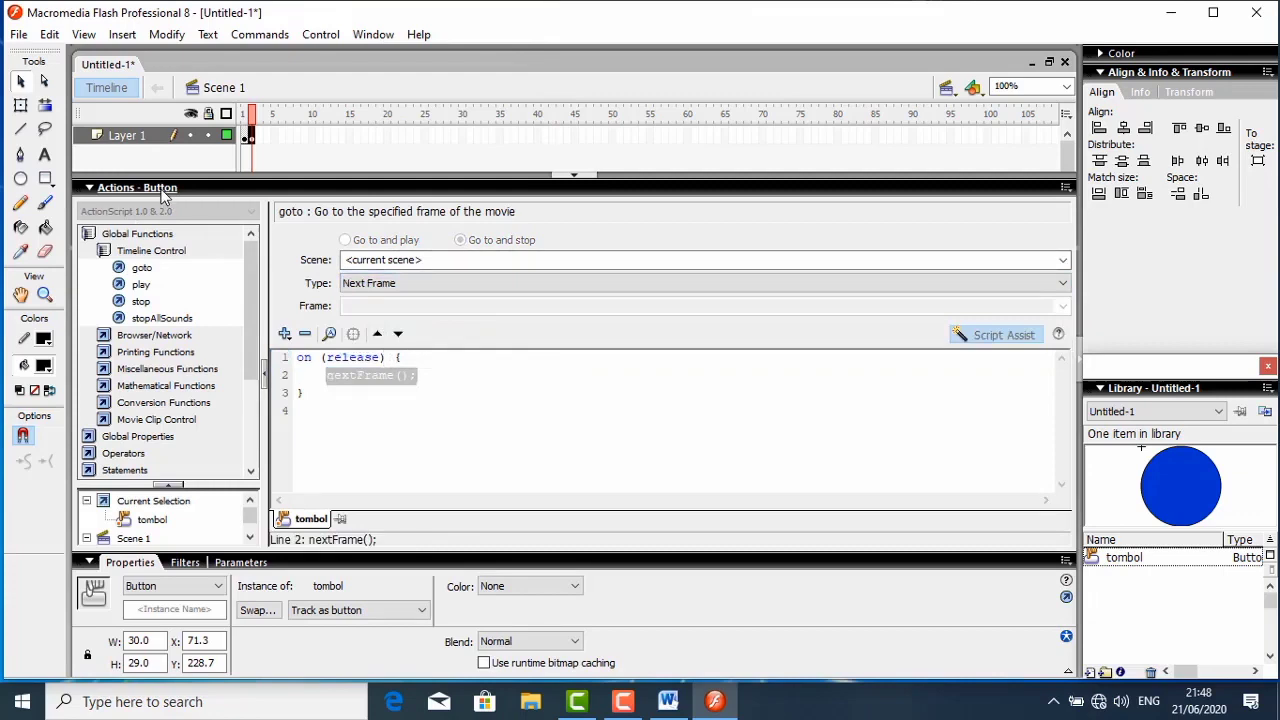
click(165, 189)
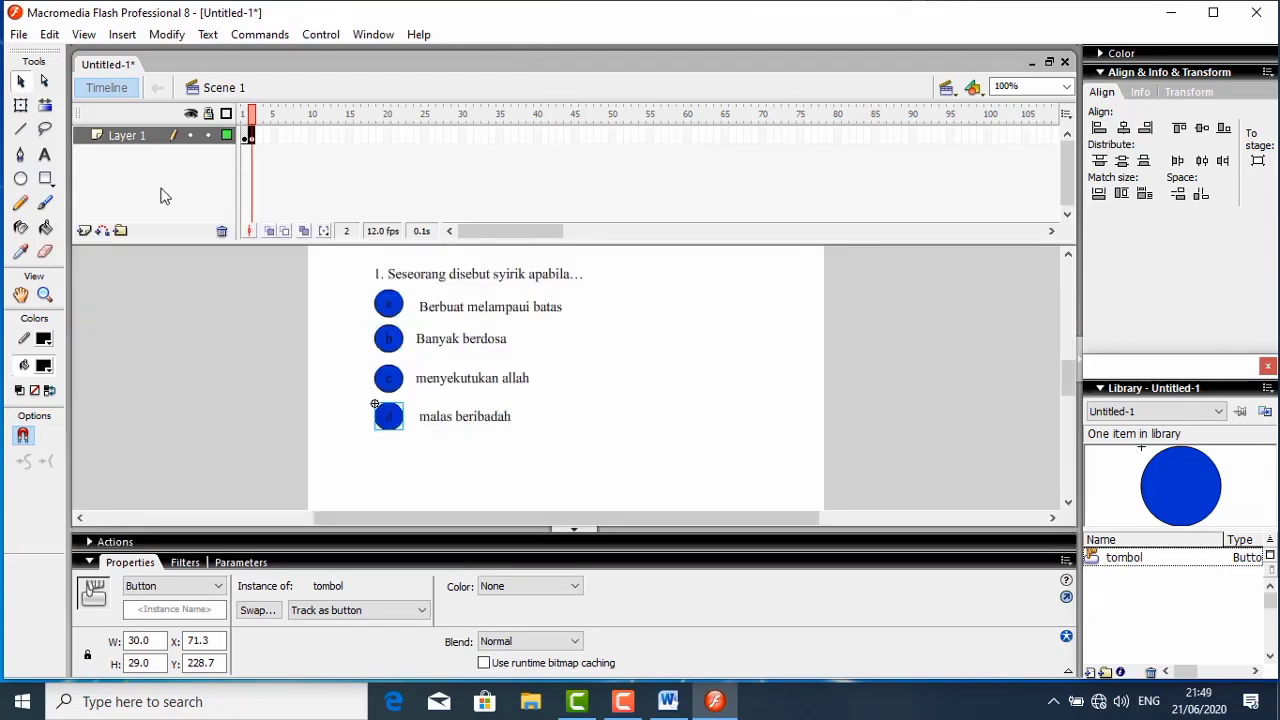
- Insert a blank keyframe at frame 3 of Layer 1 for the second question
click(252, 136)
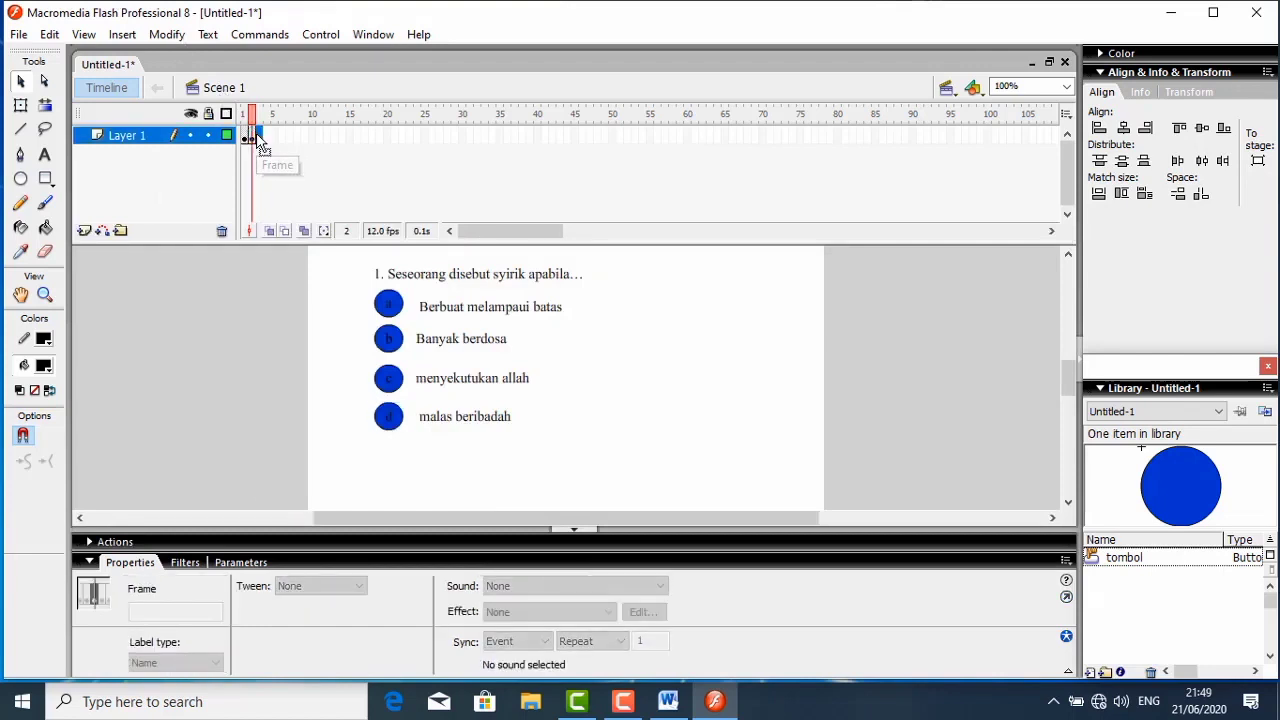
right_click(250, 136)
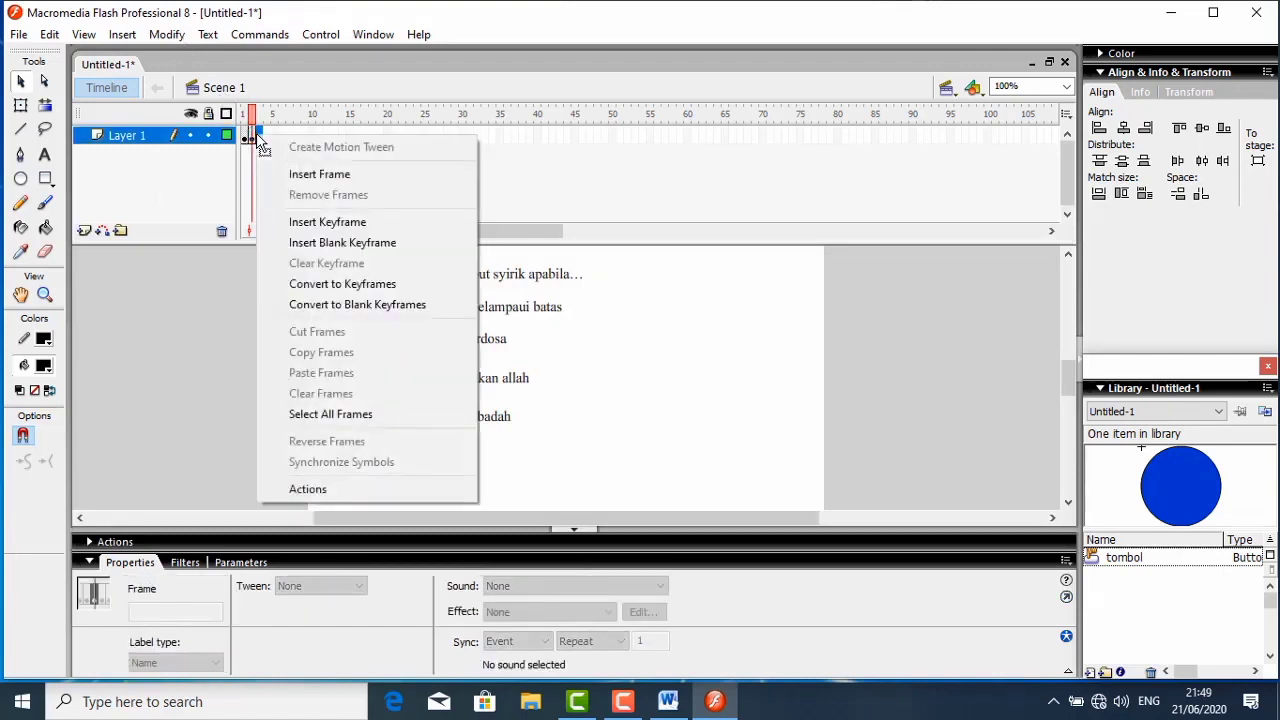
click(306, 241)
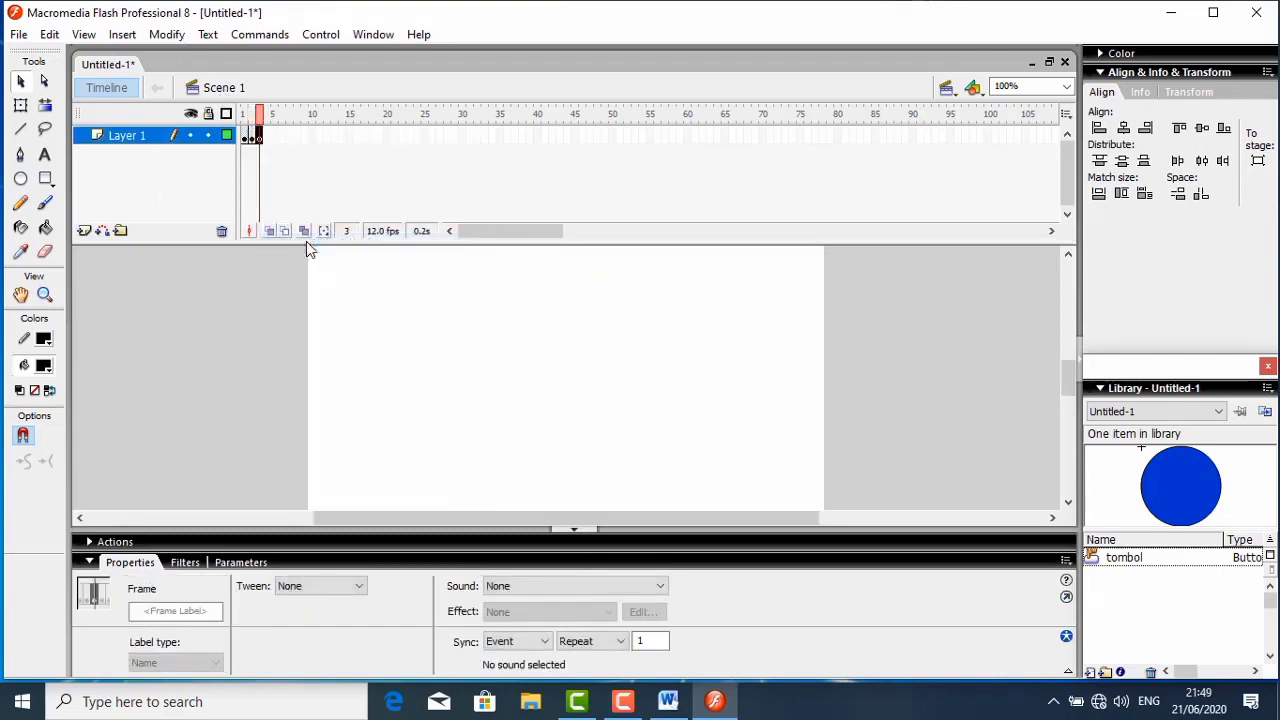
- Add the static text "dalam sebuah hadits dijelaskan bahwa amal seseorang itu tergantung pada" near the top of frame 3
click(44, 155)
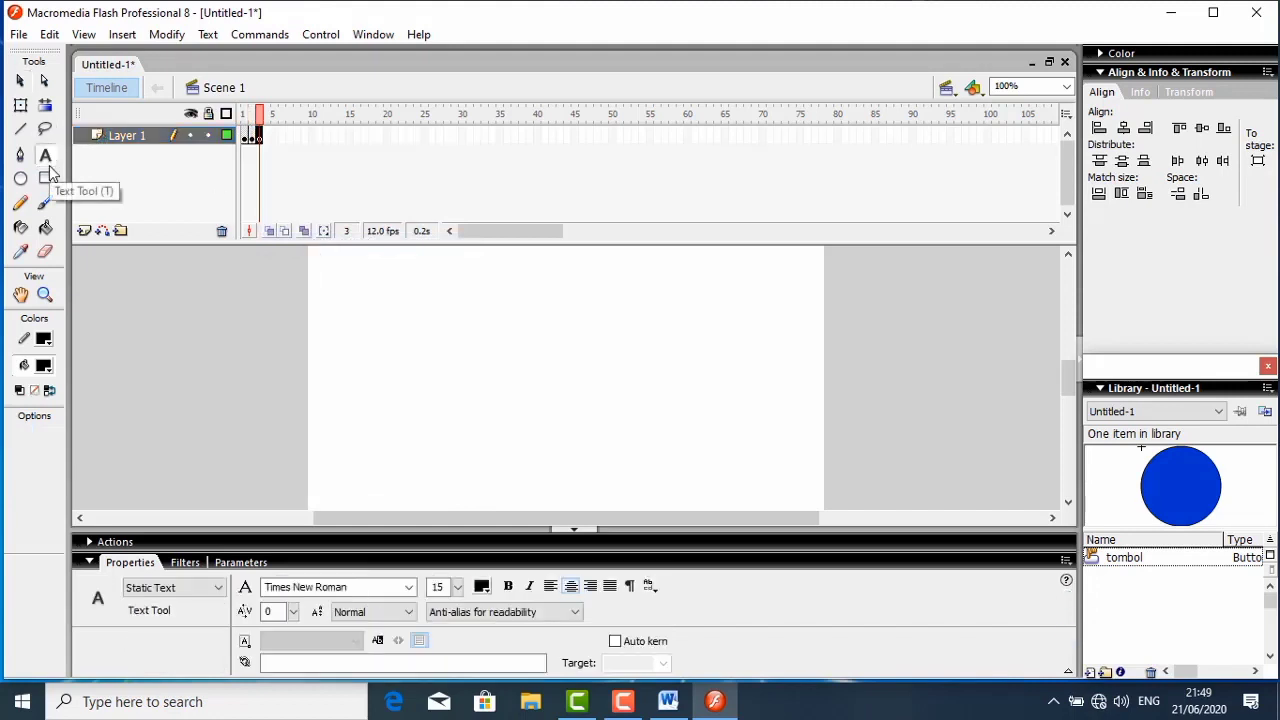
click(340, 268)
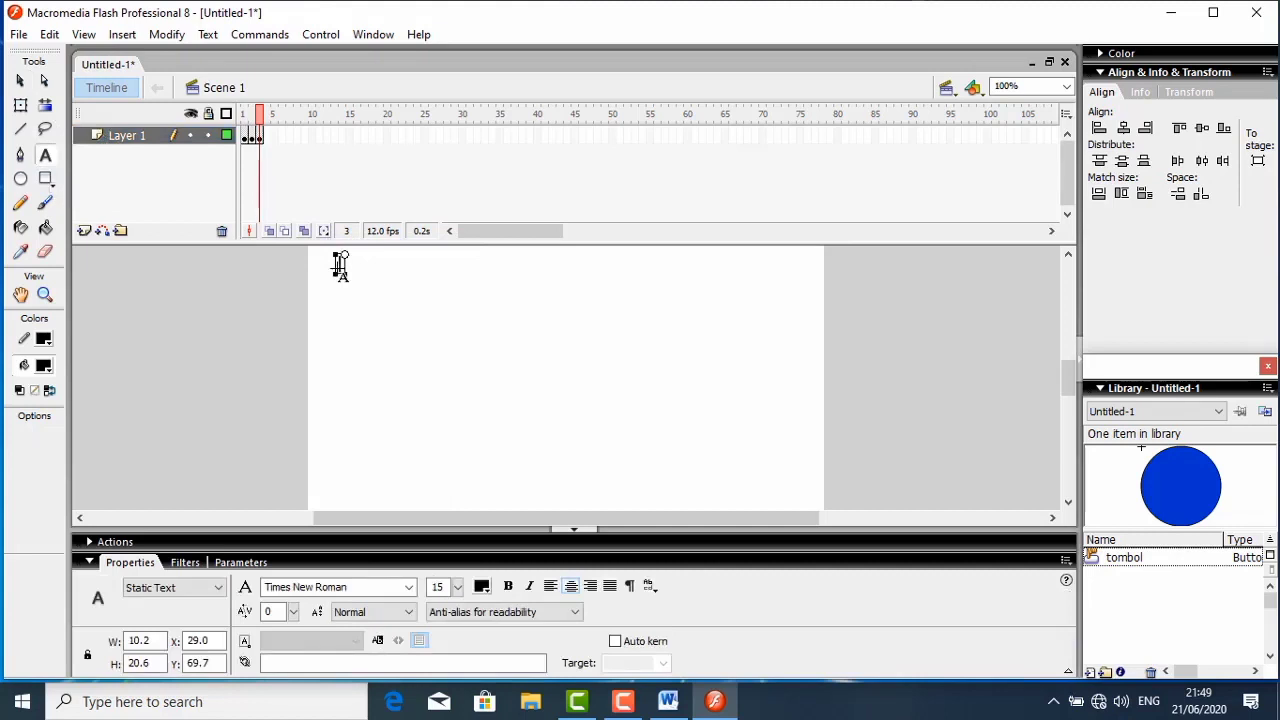
text(dalam sebuah hadits d)
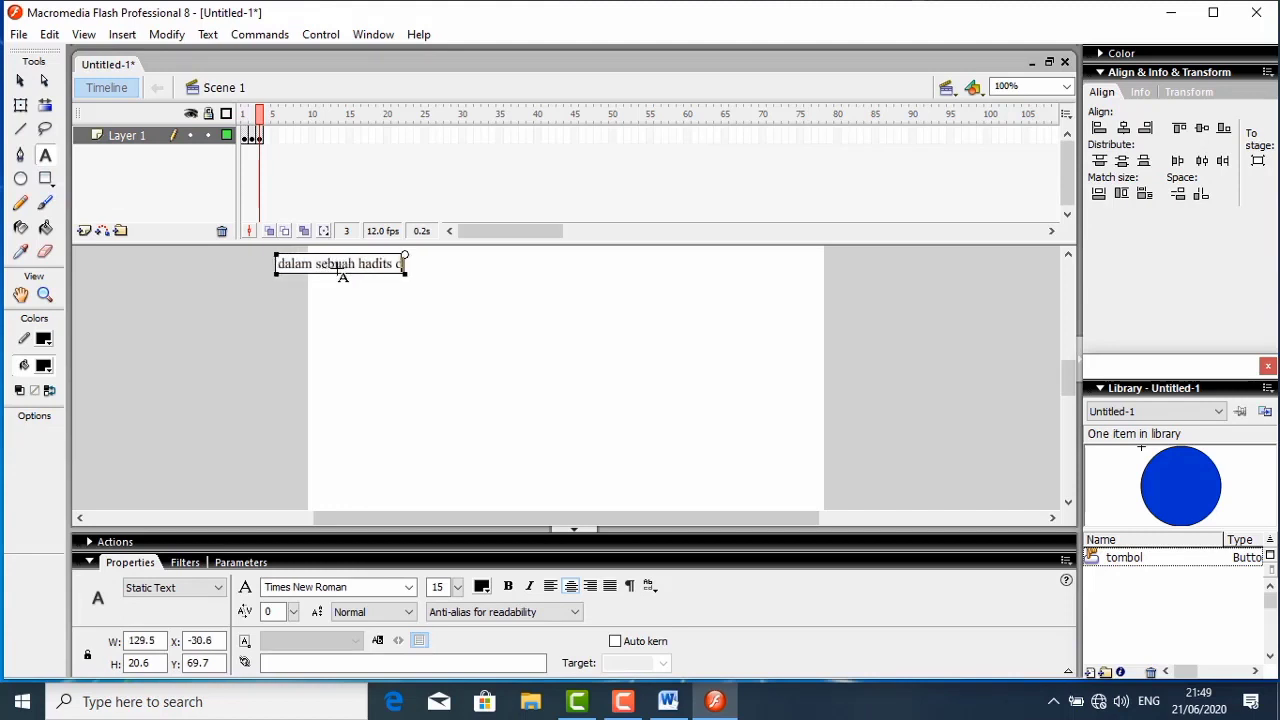
text(ijelask)
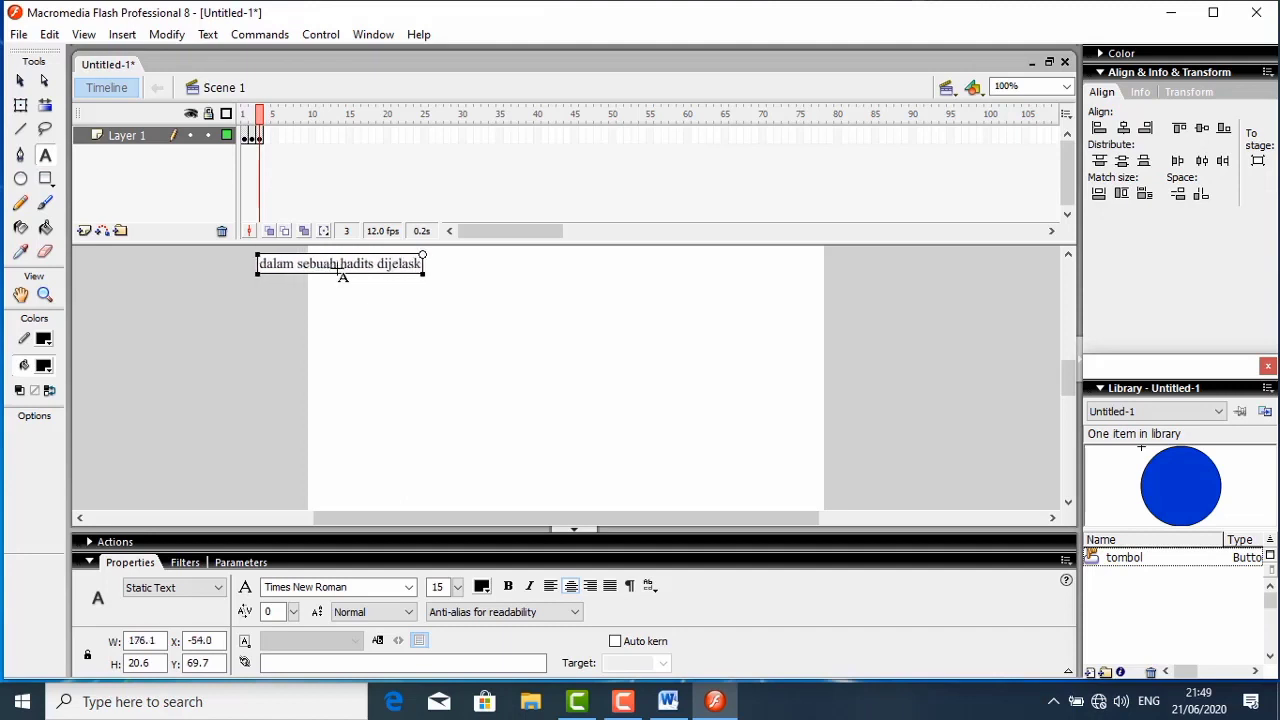
text(an bahwa)
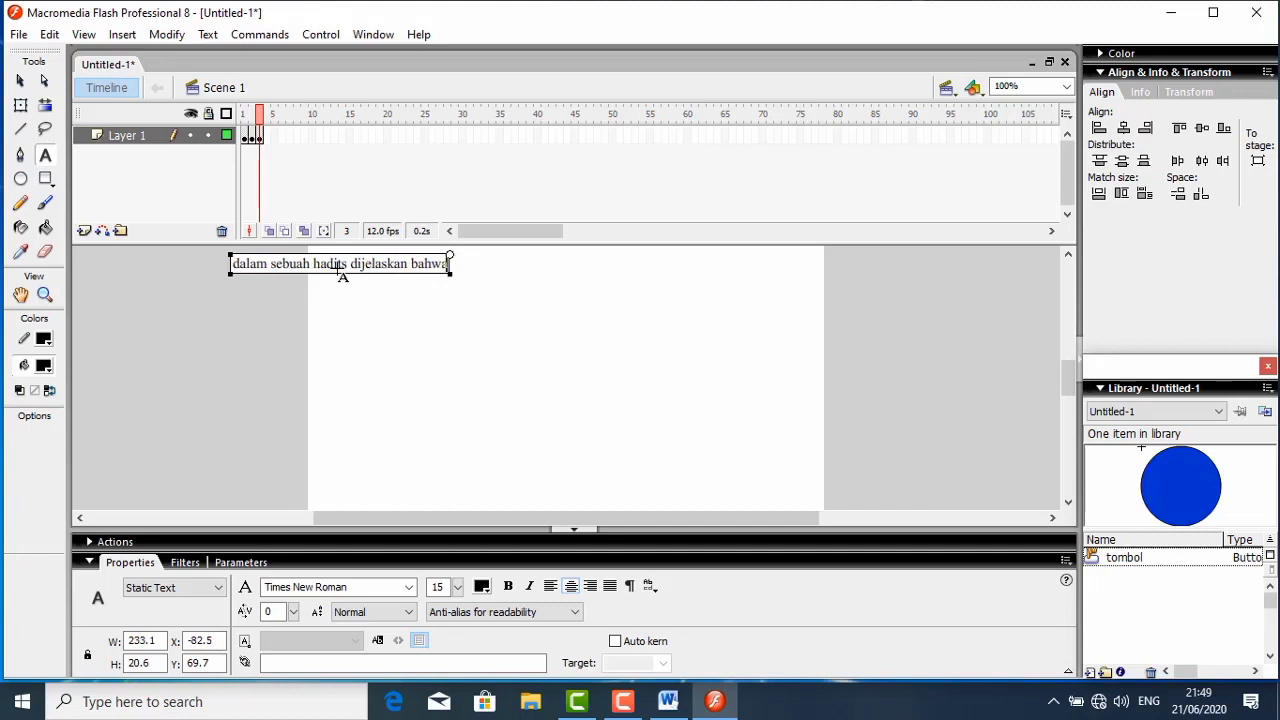
text( amal)
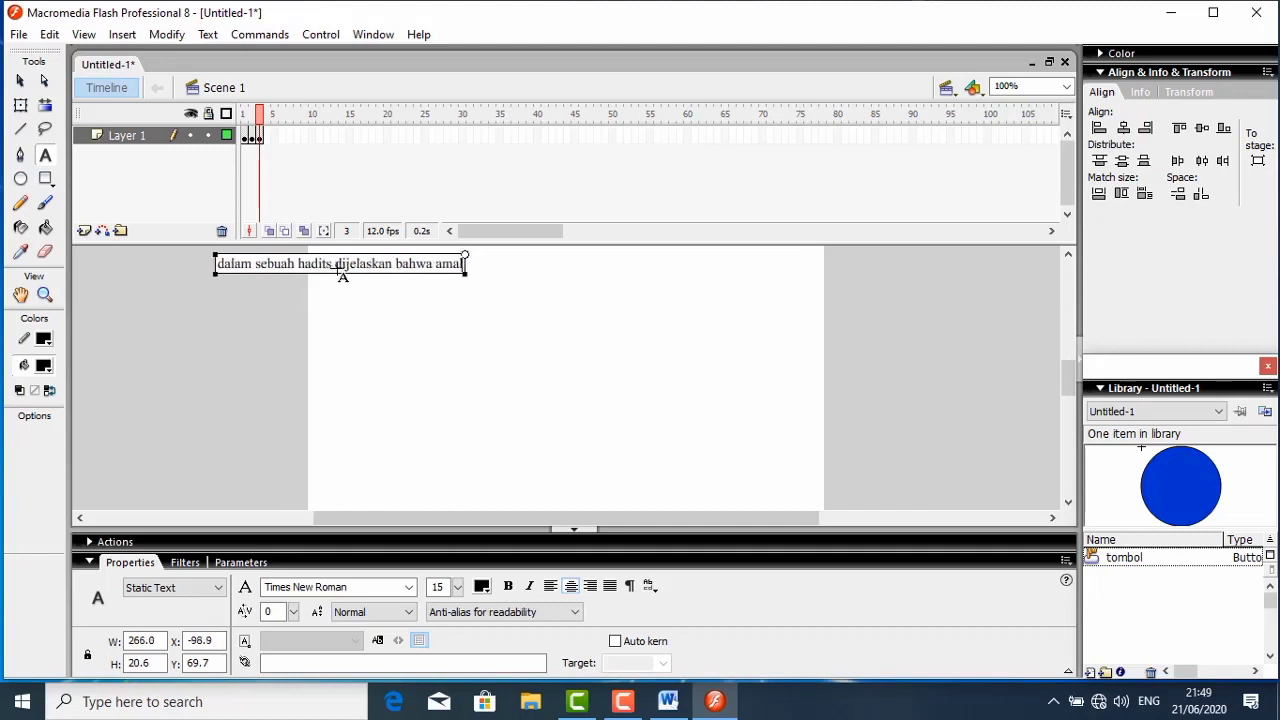
text( seseor)
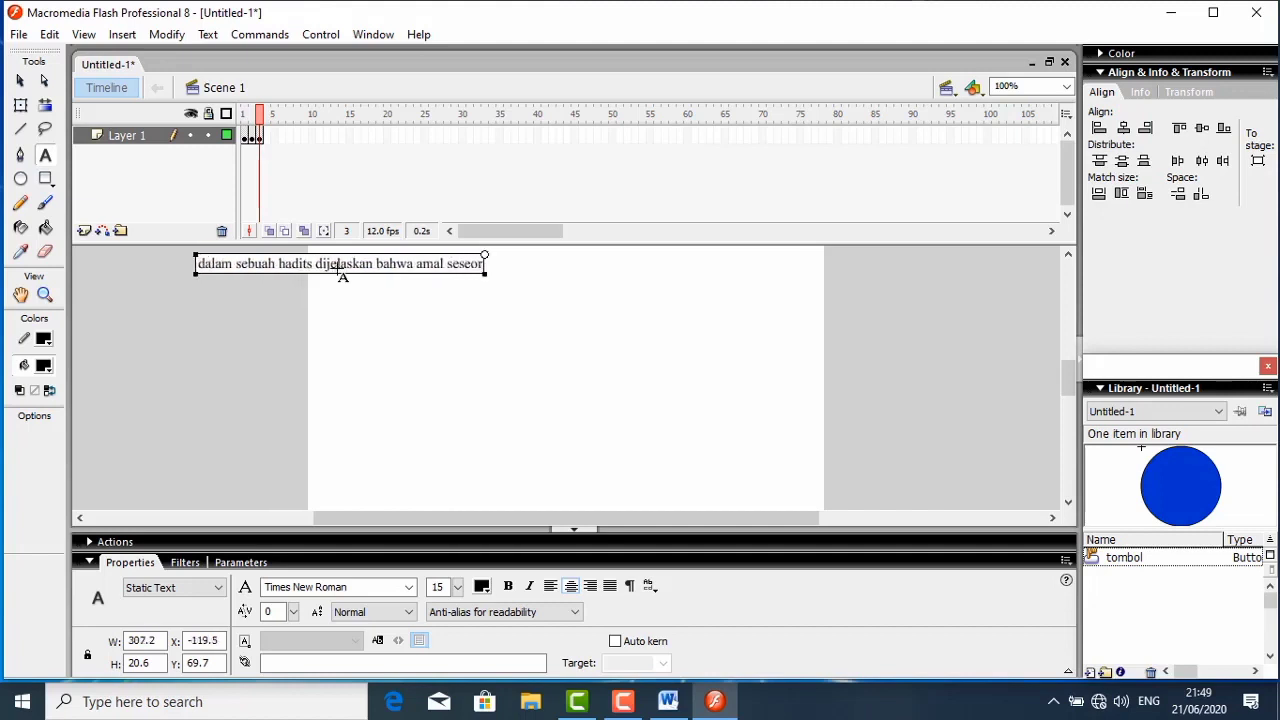
text(ang)
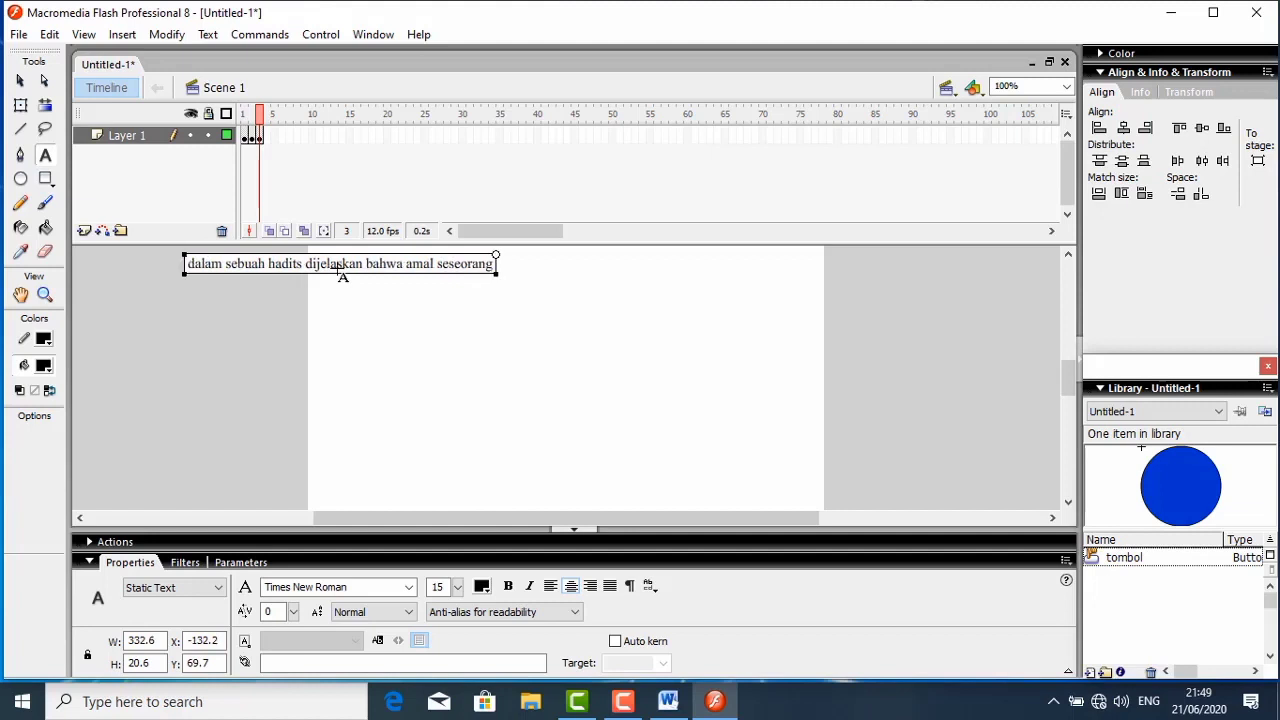
text( itu ter)
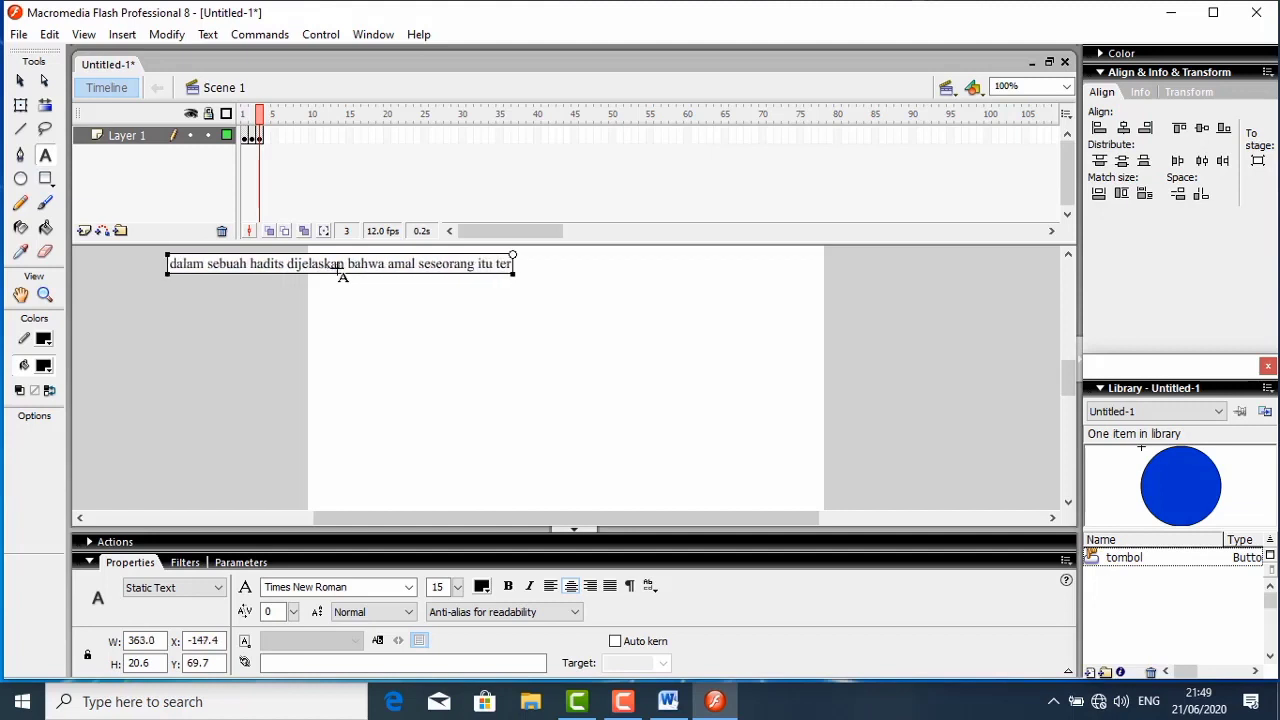
text(gantu)
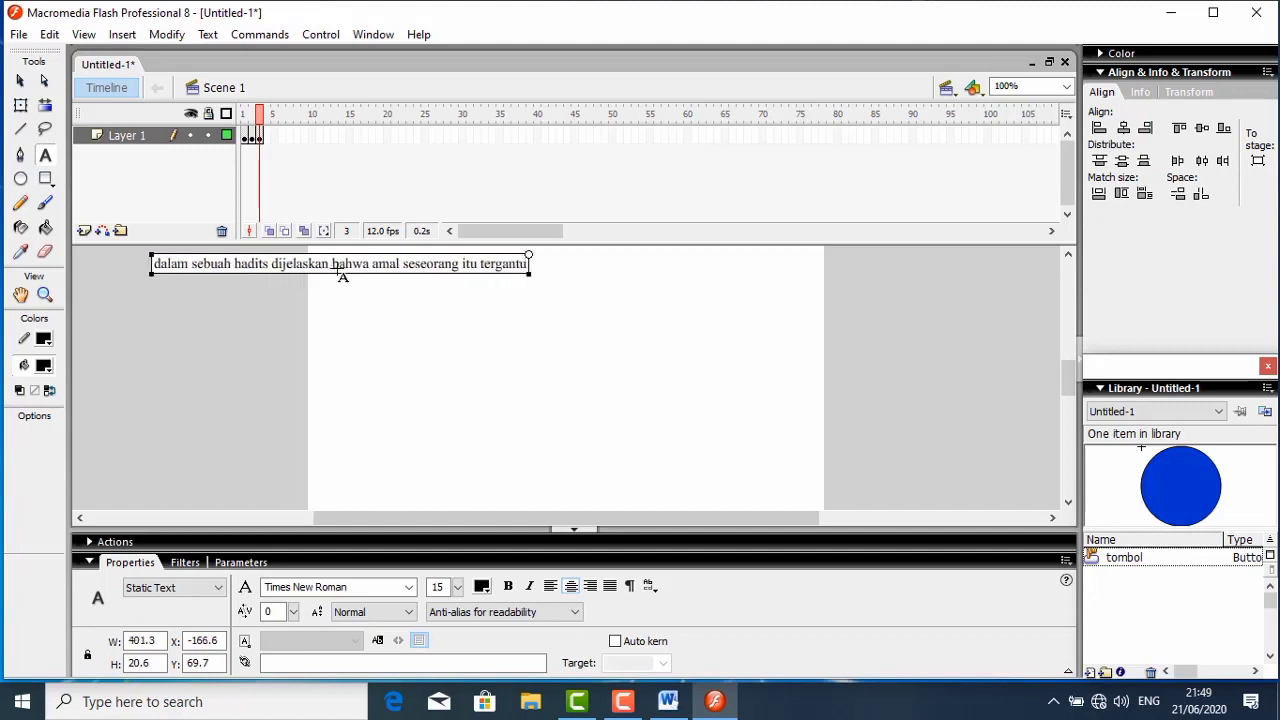
text(ng pada)
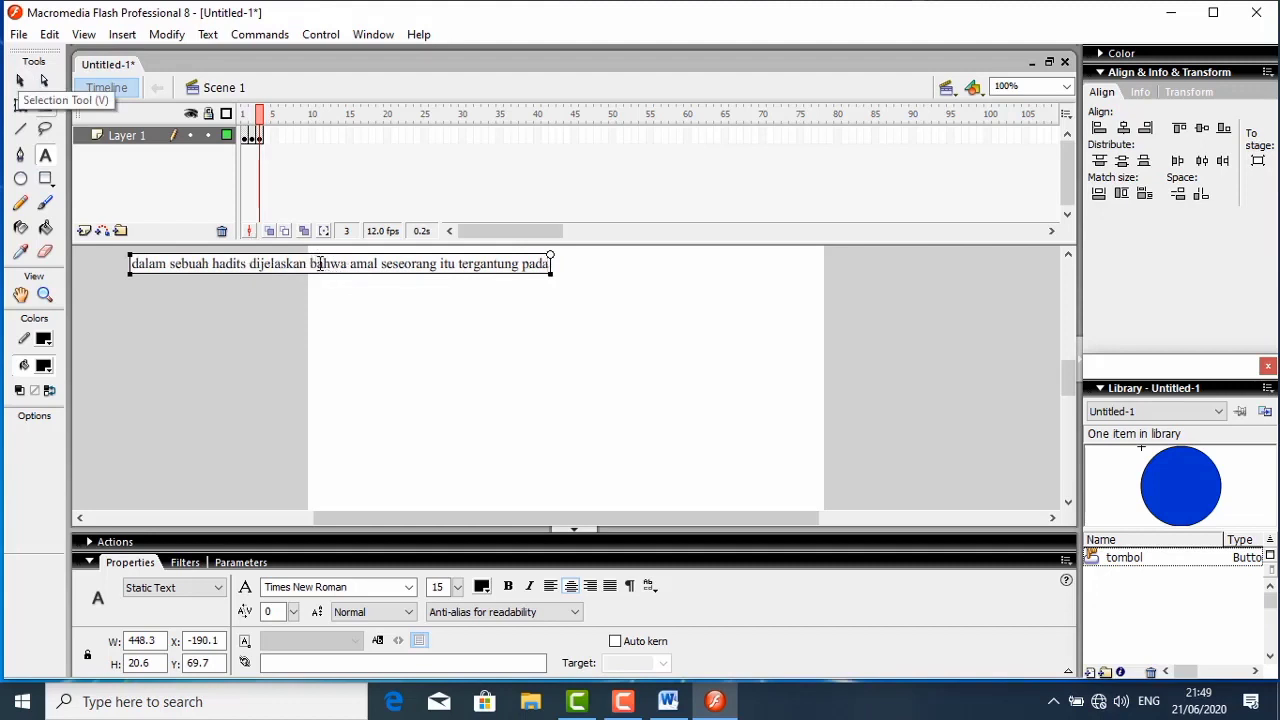
- Move the question text fully onto the stage, to about X 17, Y 67, and prefix it with the number "2."
drag(309, 257, 497, 253)
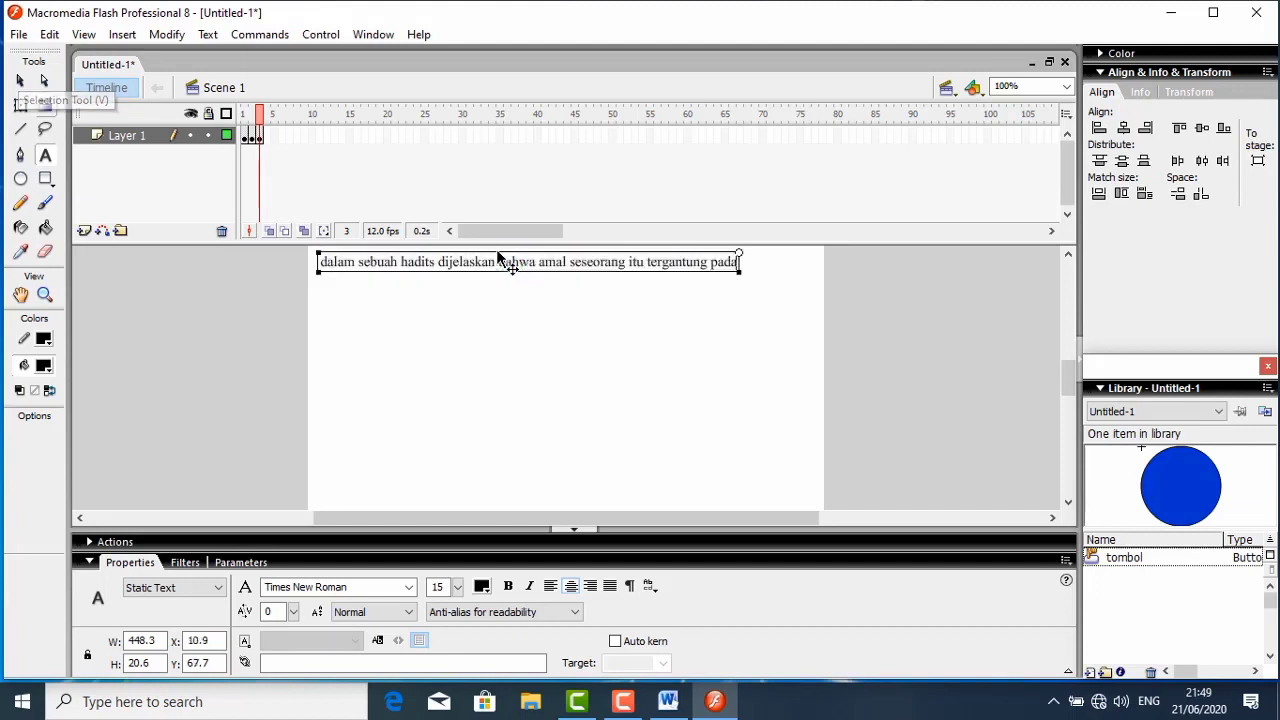
click(322, 263)
text(2)
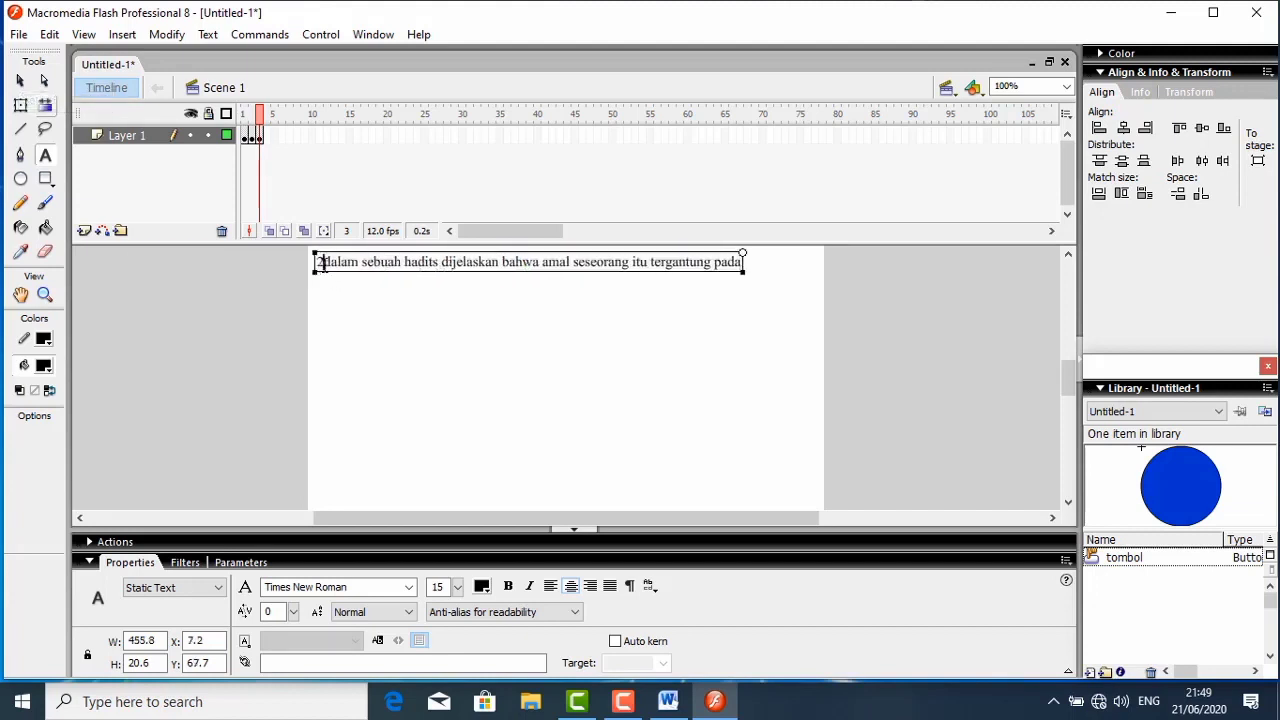
text(.)
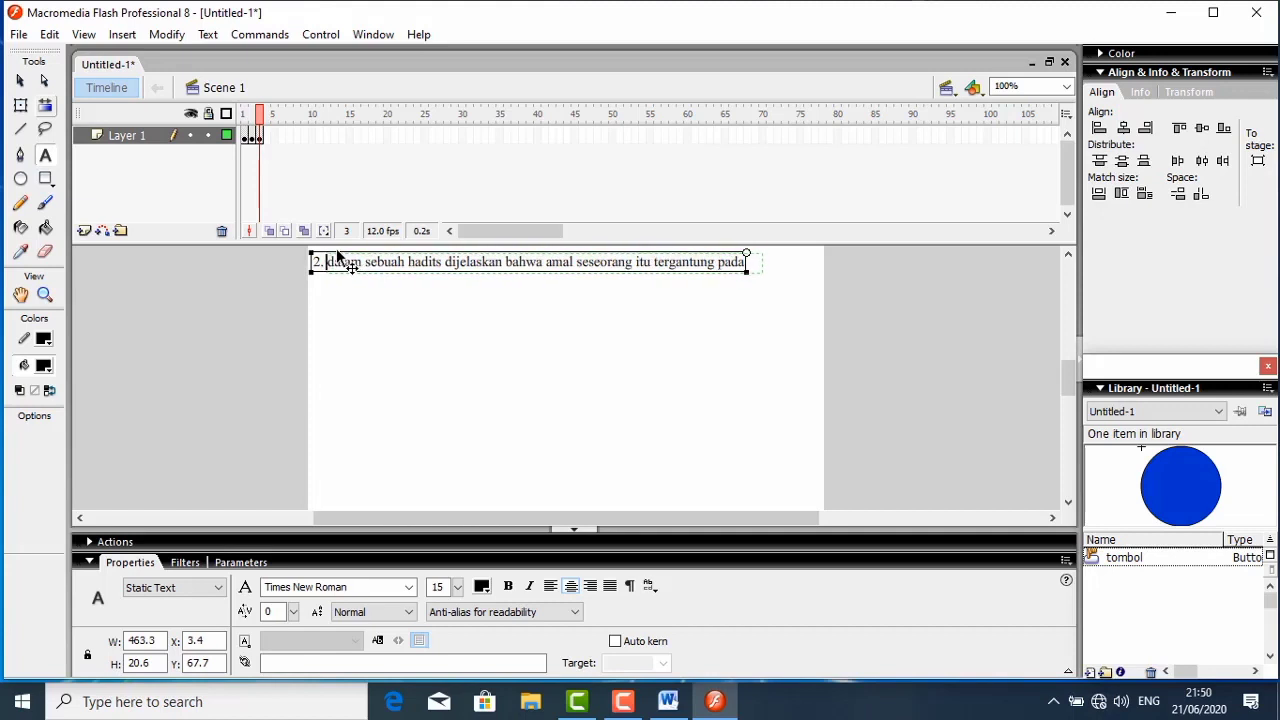
drag(340, 258, 354, 257)
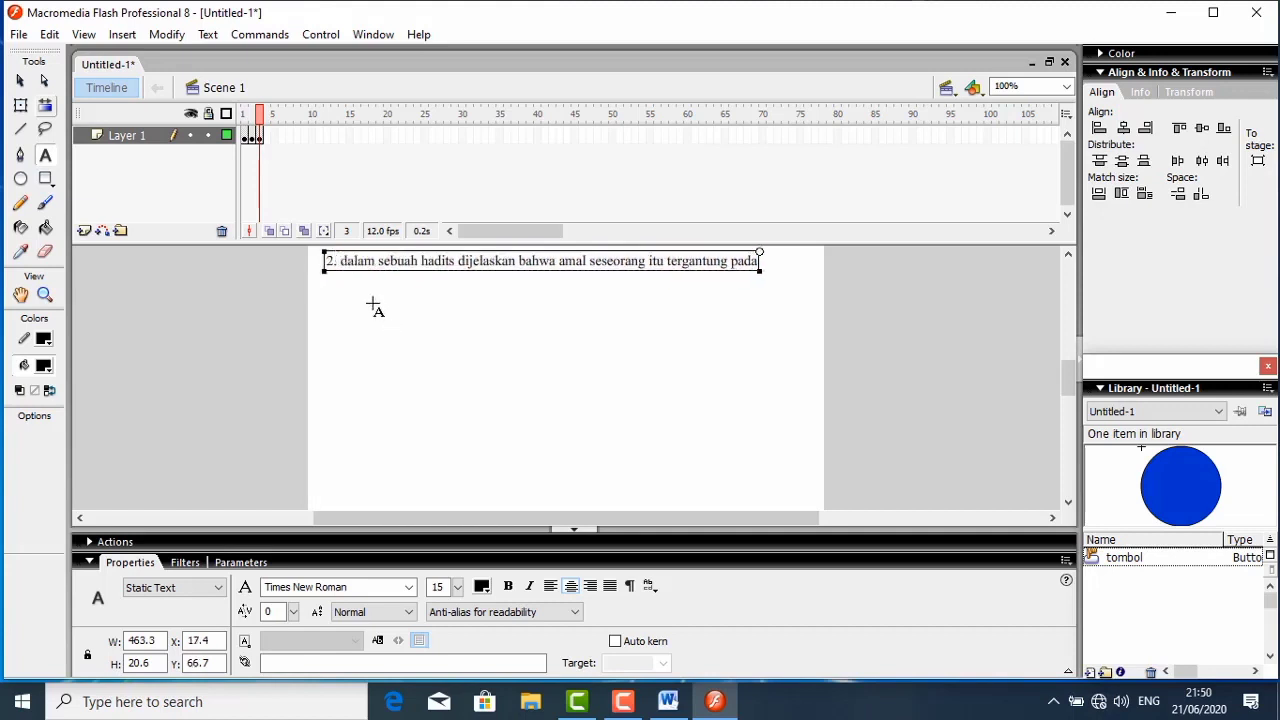
- Add the static answer texts "niat" and "banyak sedikitnya" one below the other under question 2
click(361, 289)
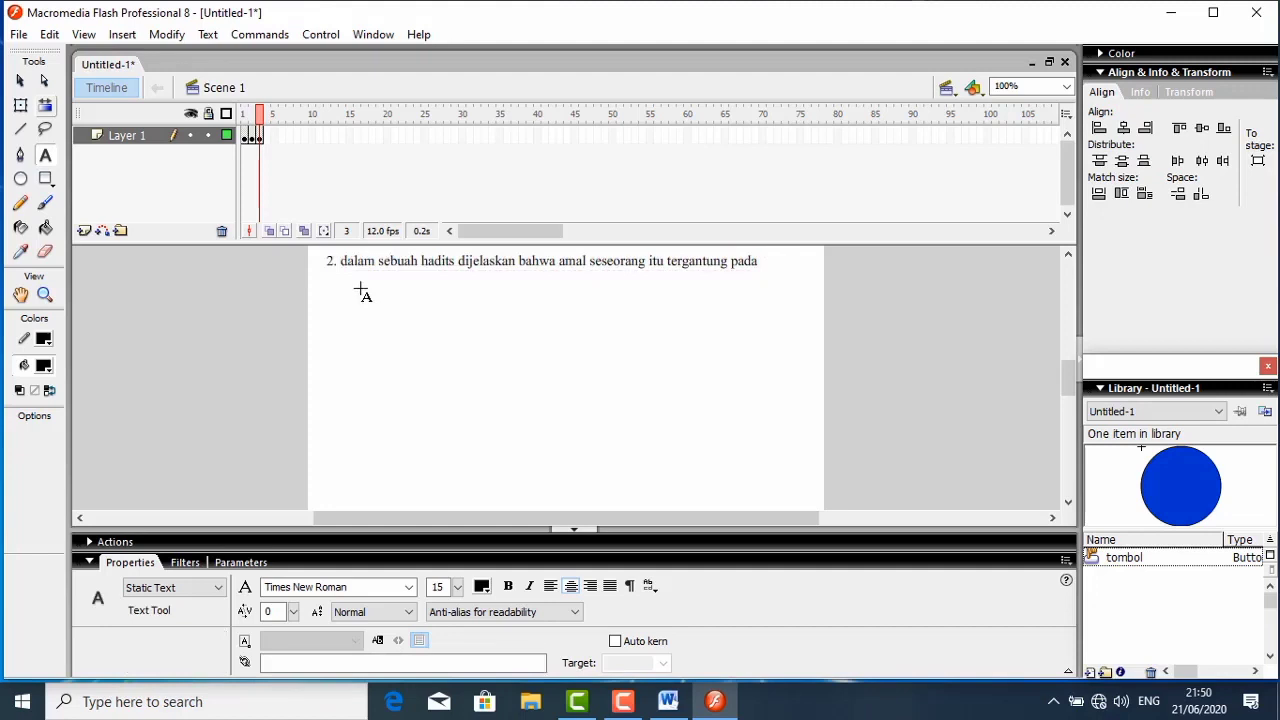
click(361, 289)
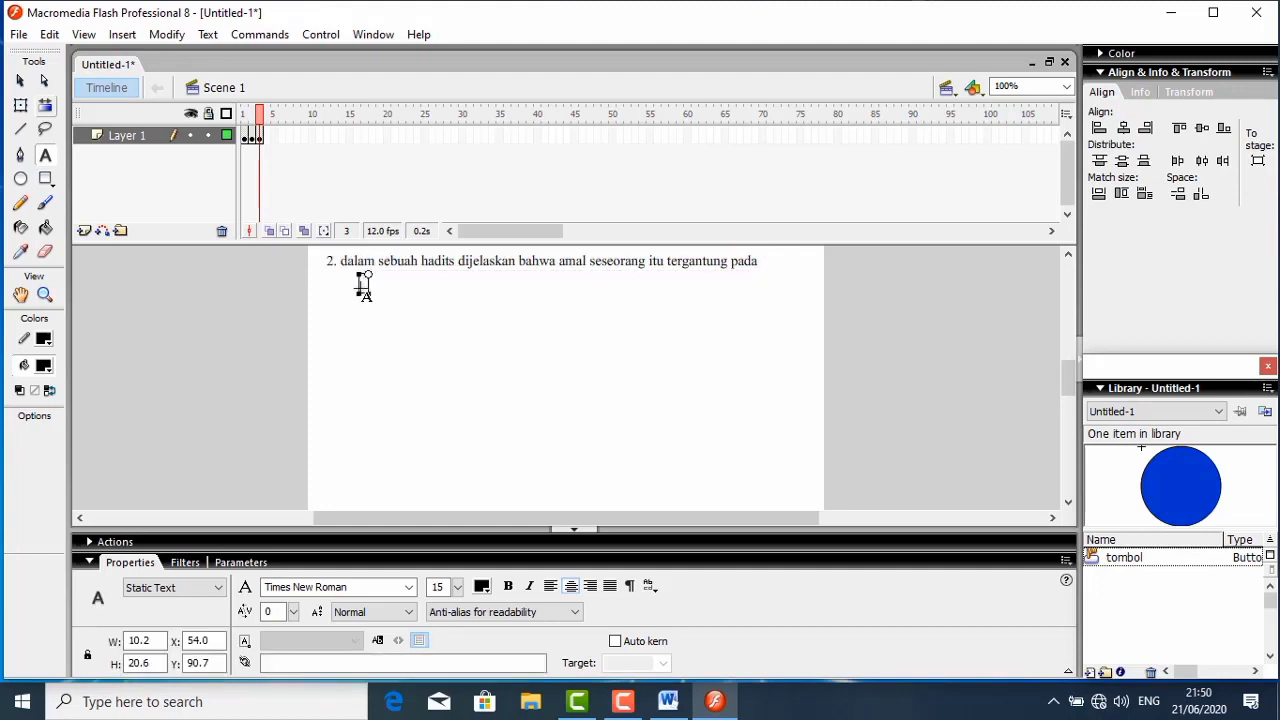
text(niat)
click(362, 326)
click(362, 320)
text(banyak s)
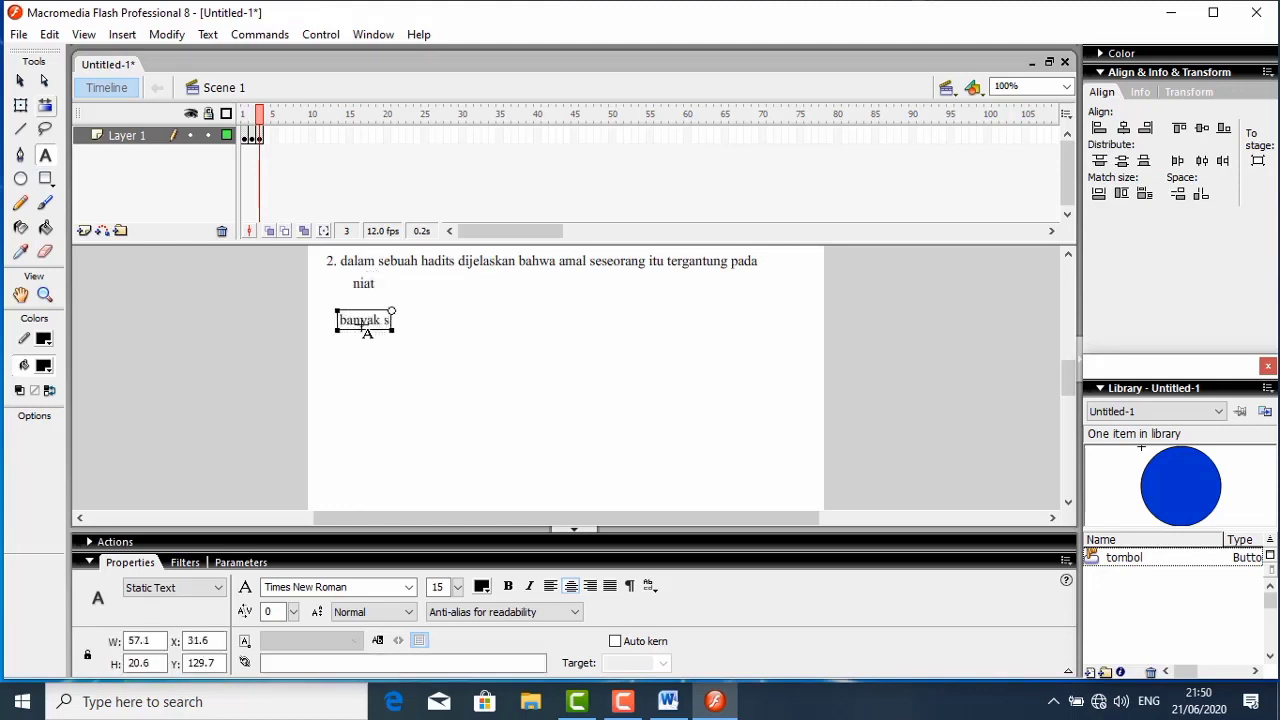
text(edikitn)
text(ya)
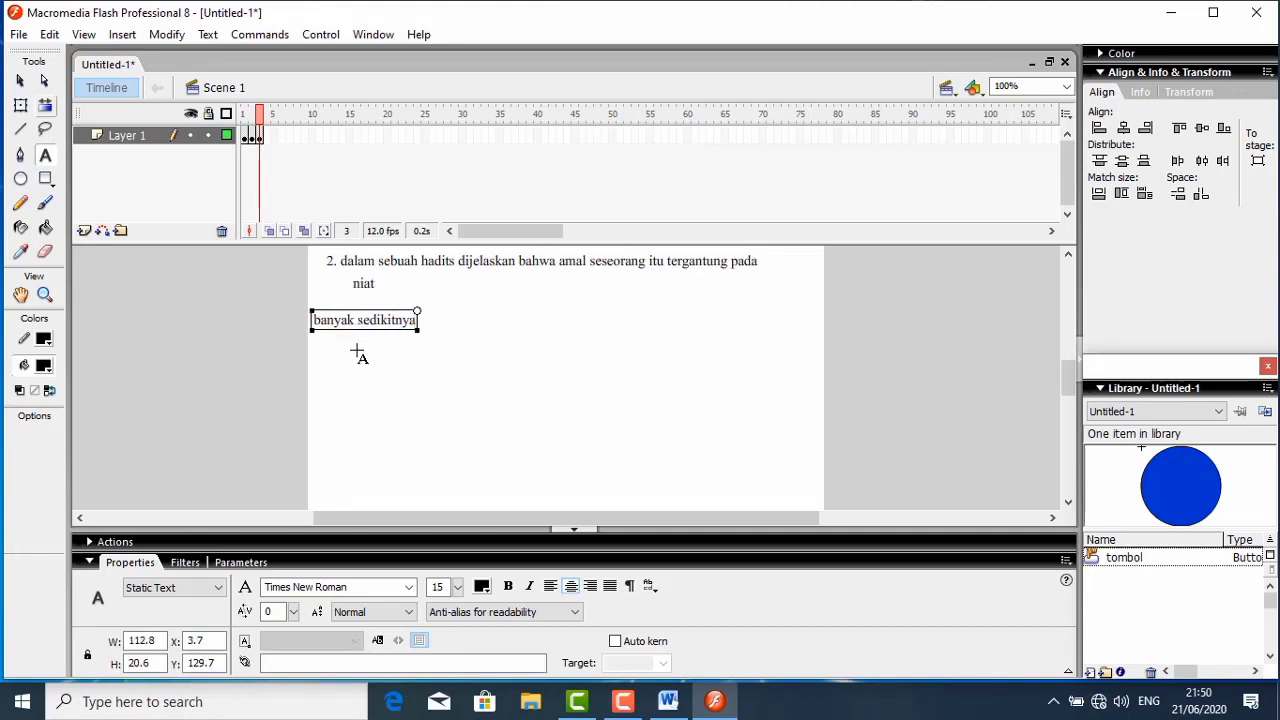
key(Escape)
- Add the answer texts "kedudukan" and "hatinya" below the "banyak sedikitnya" answer
click(357, 352)
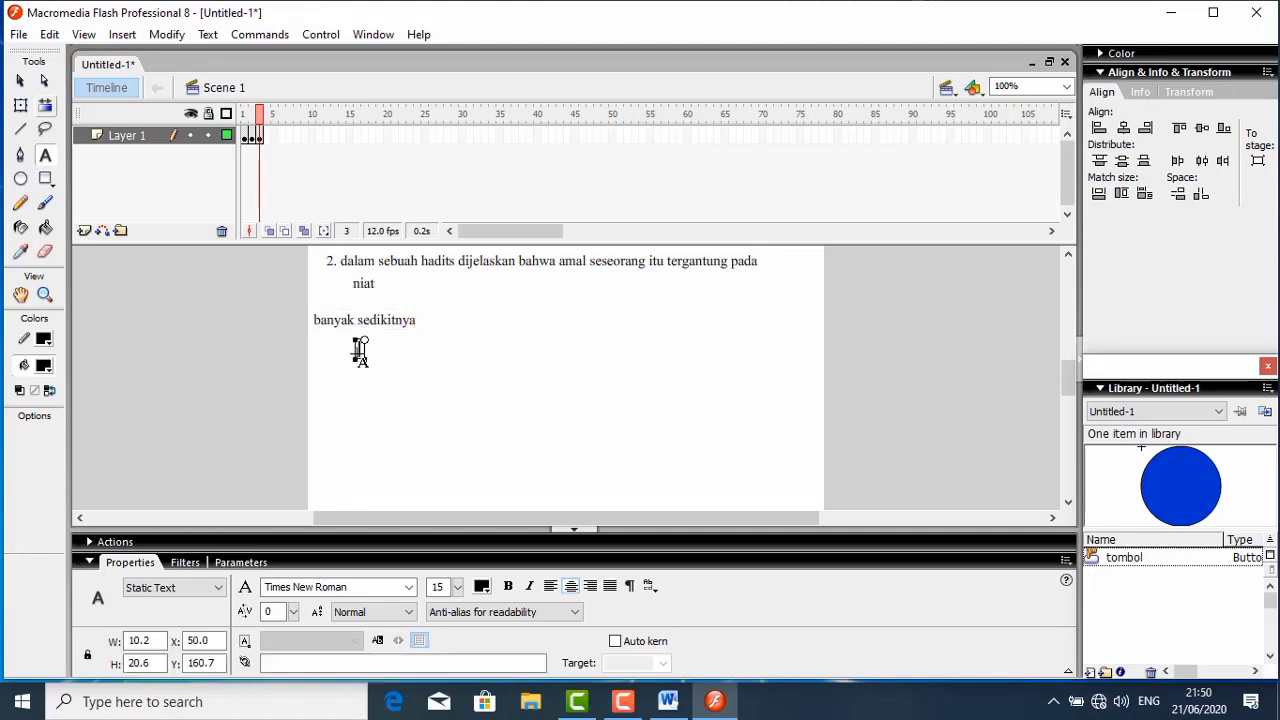
text(kedudukan)
key(Escape)
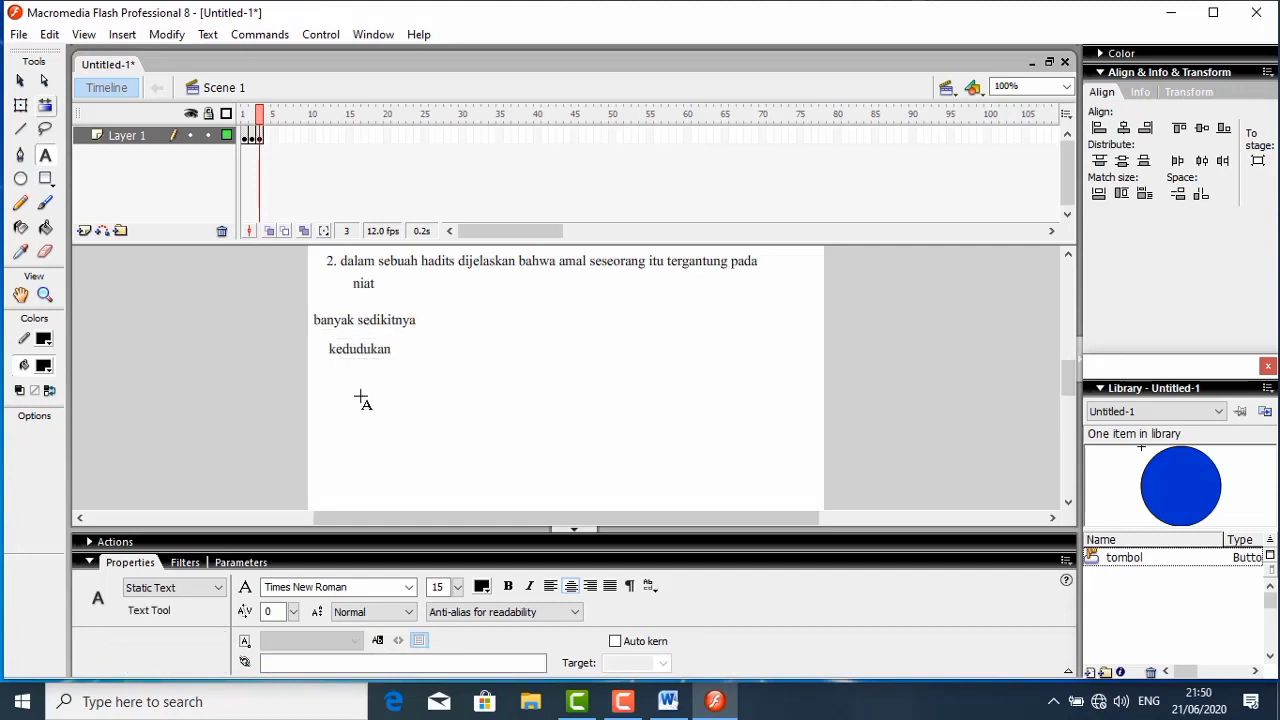
click(361, 393)
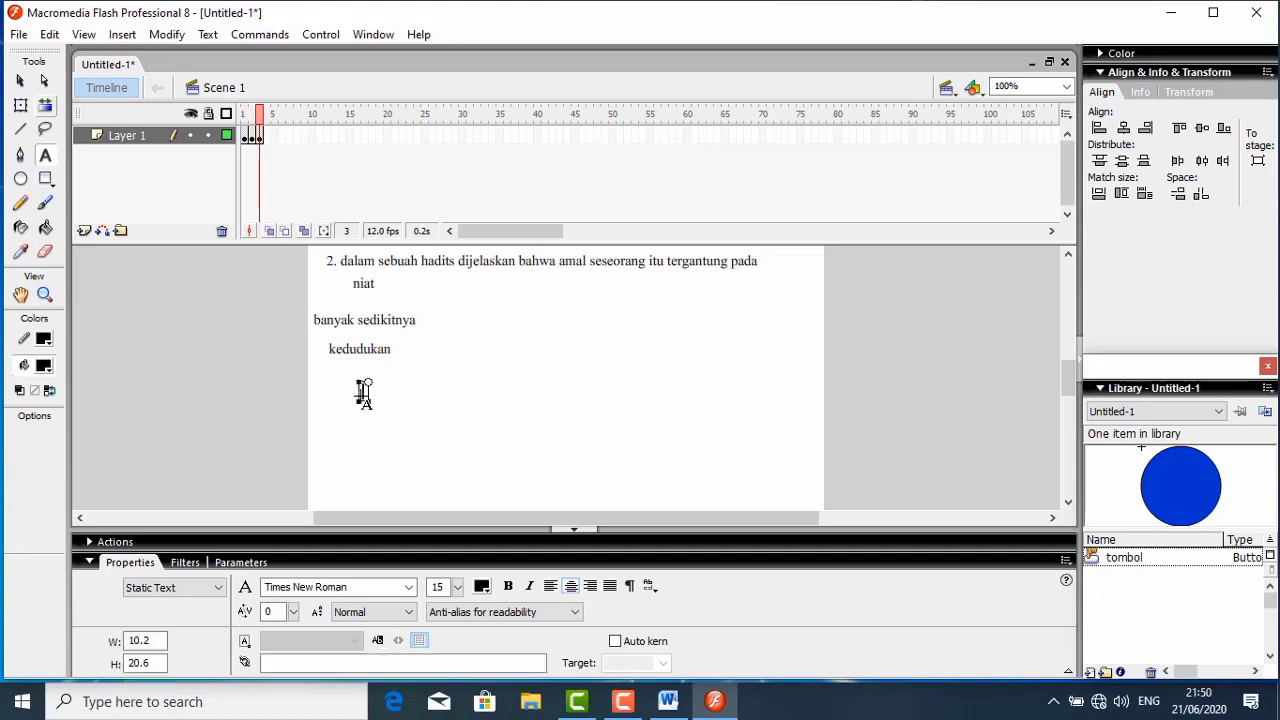
text(hatinya)
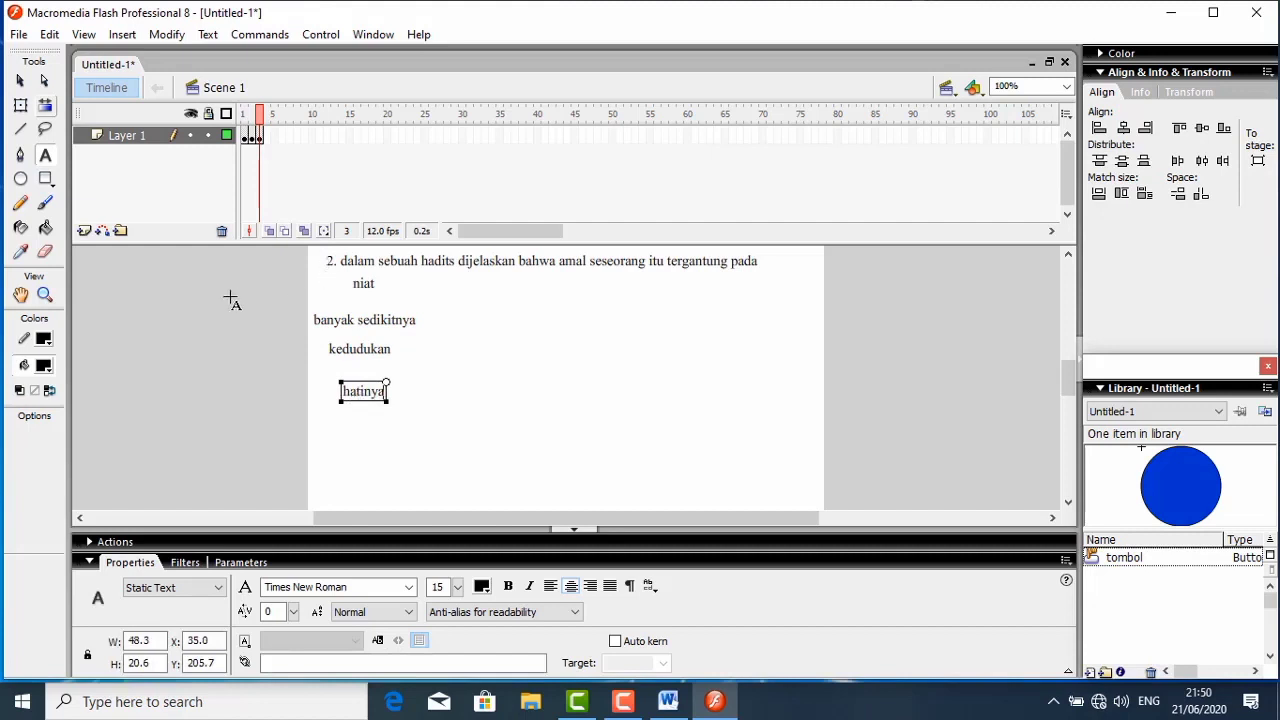
- Align the left edges of the four answer texts and move them together to about X 128 below the question
click(20, 80)
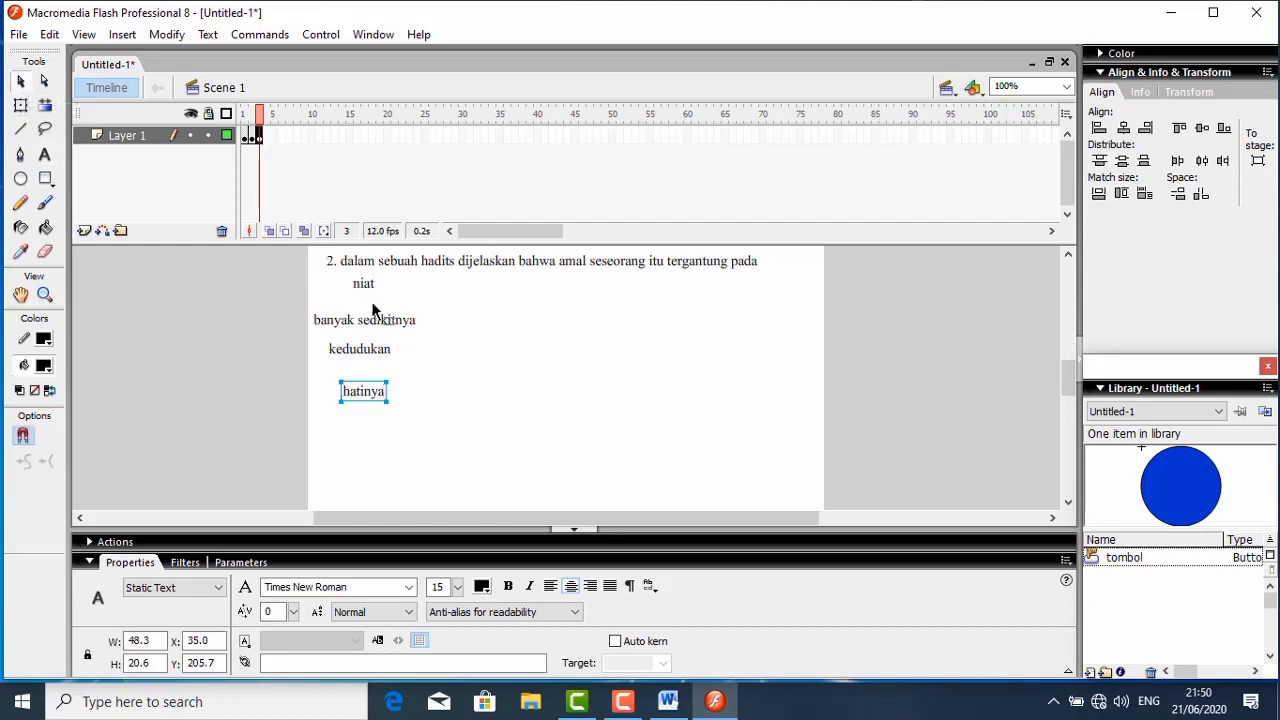
drag(313, 275, 448, 460)
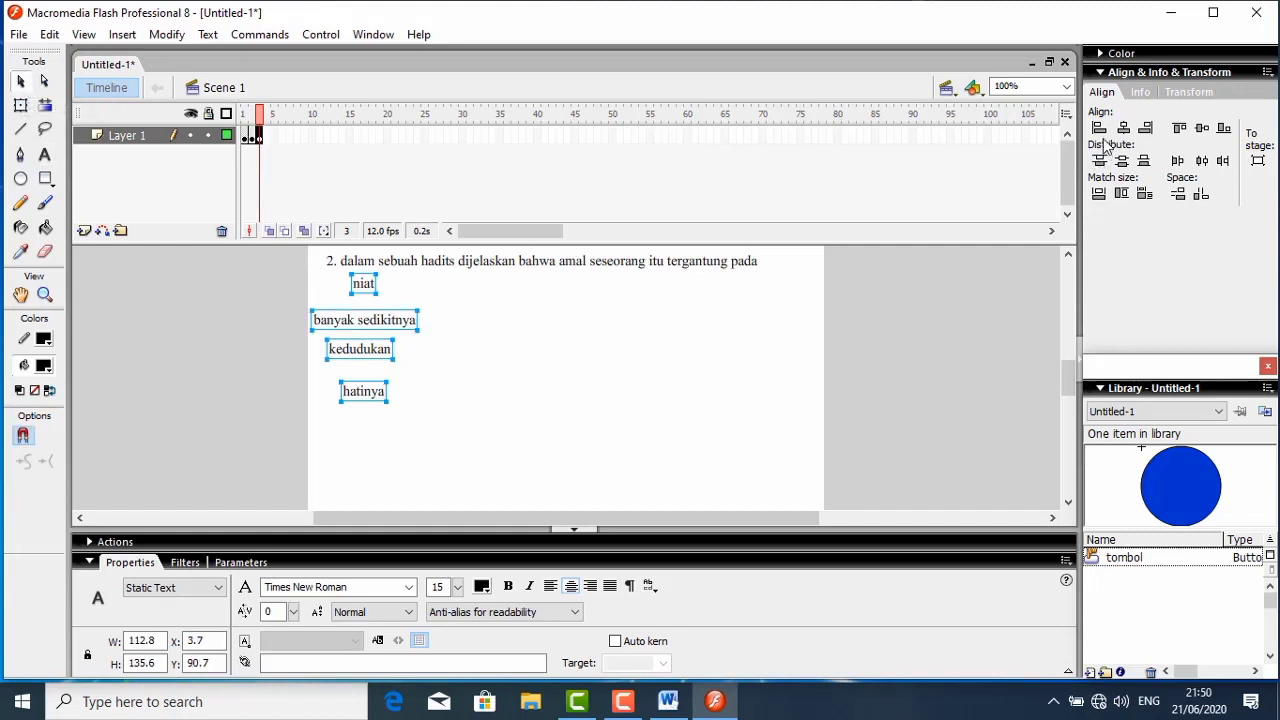
click(1098, 128)
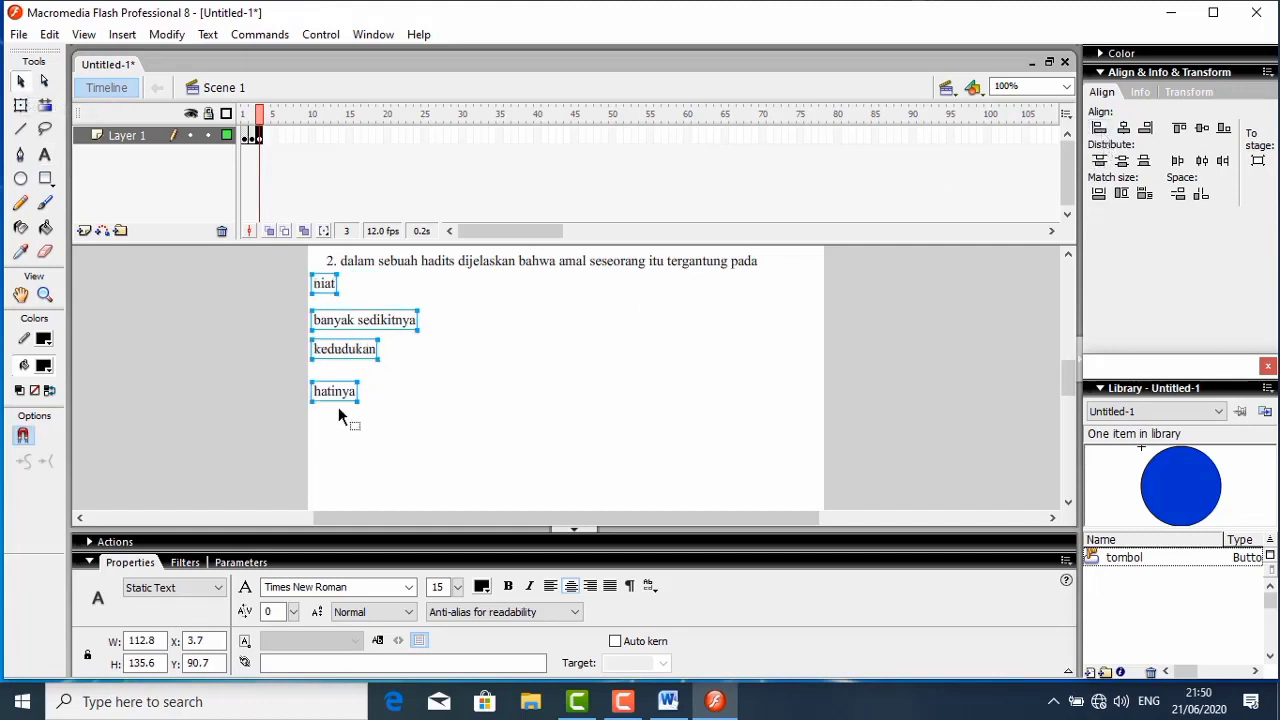
drag(347, 397, 470, 417)
click(484, 398)
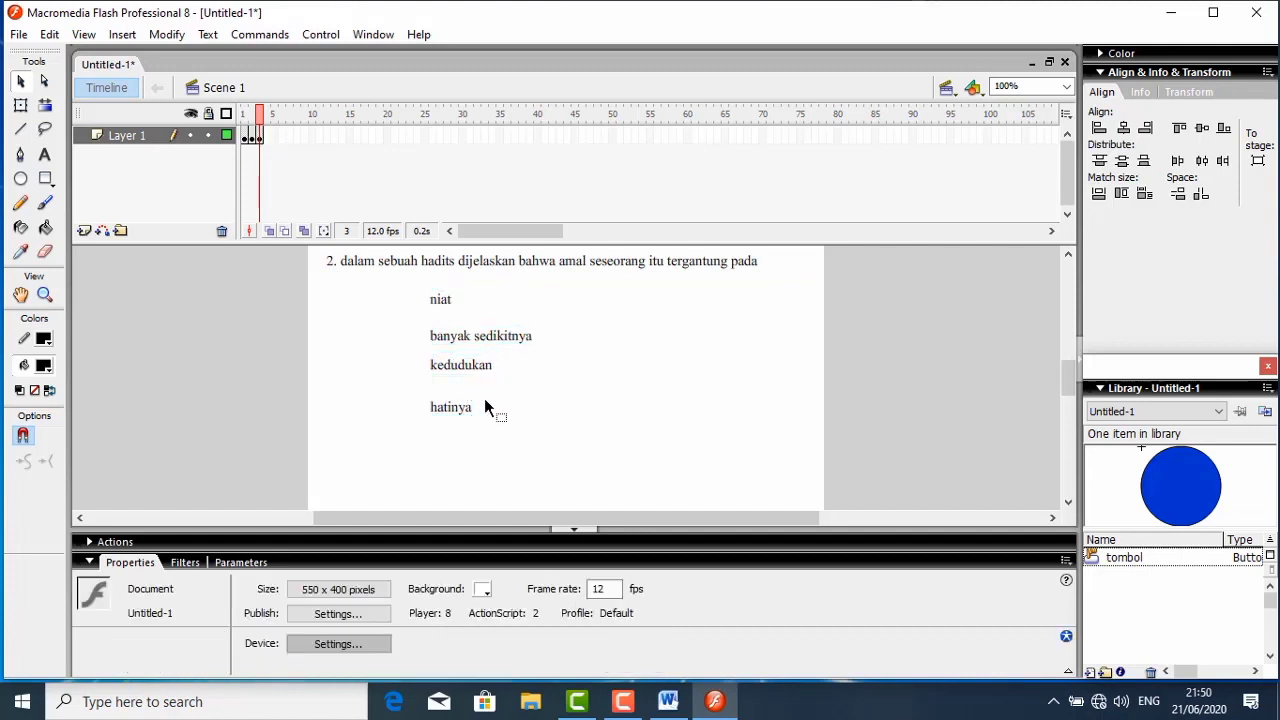
- Space the answers out vertically at about X 128, with "niat" at Y 119, "banyak sedikitnya" at Y 159 and "kedudukan" at Y 202
drag(463, 410, 466, 432)
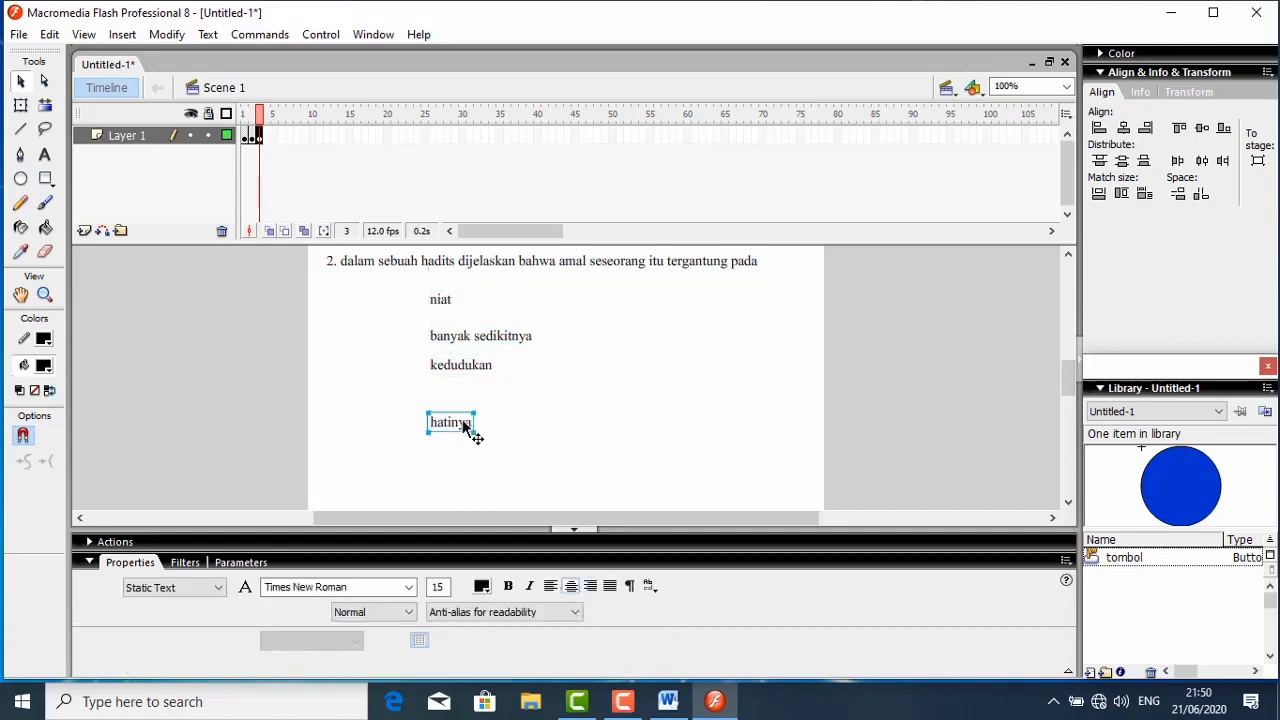
drag(470, 370, 467, 393)
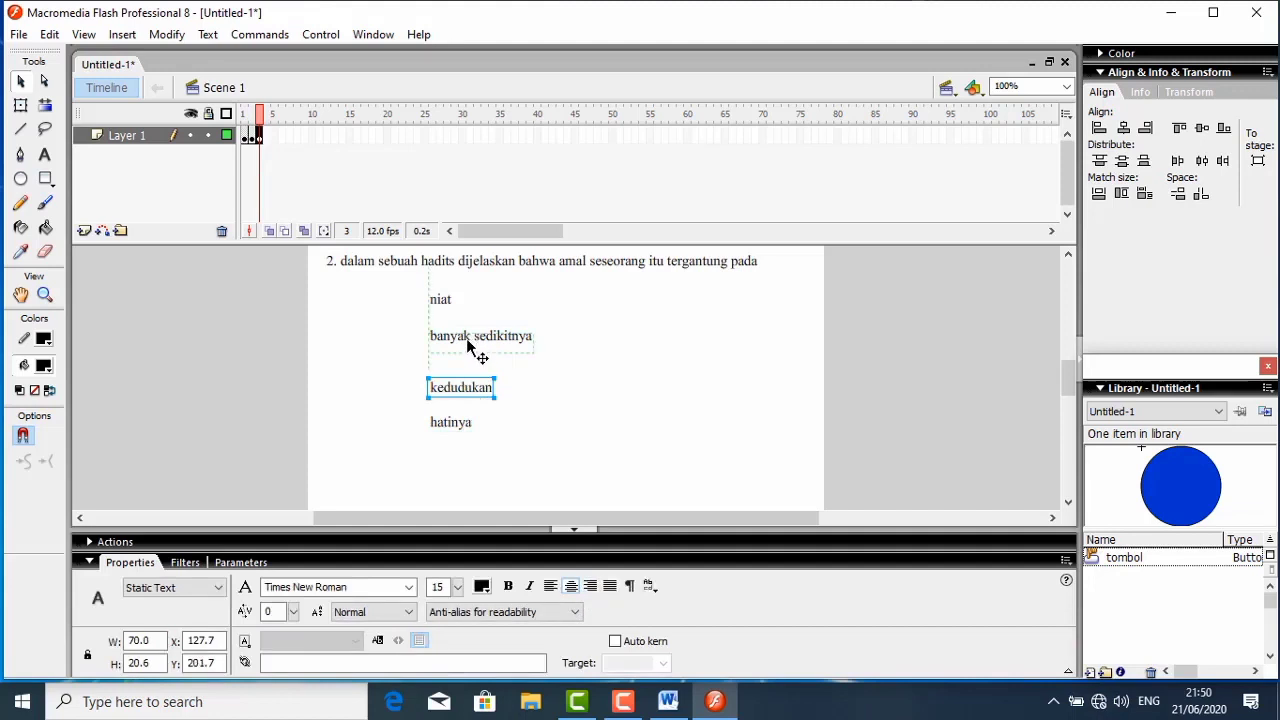
drag(464, 345, 459, 359)
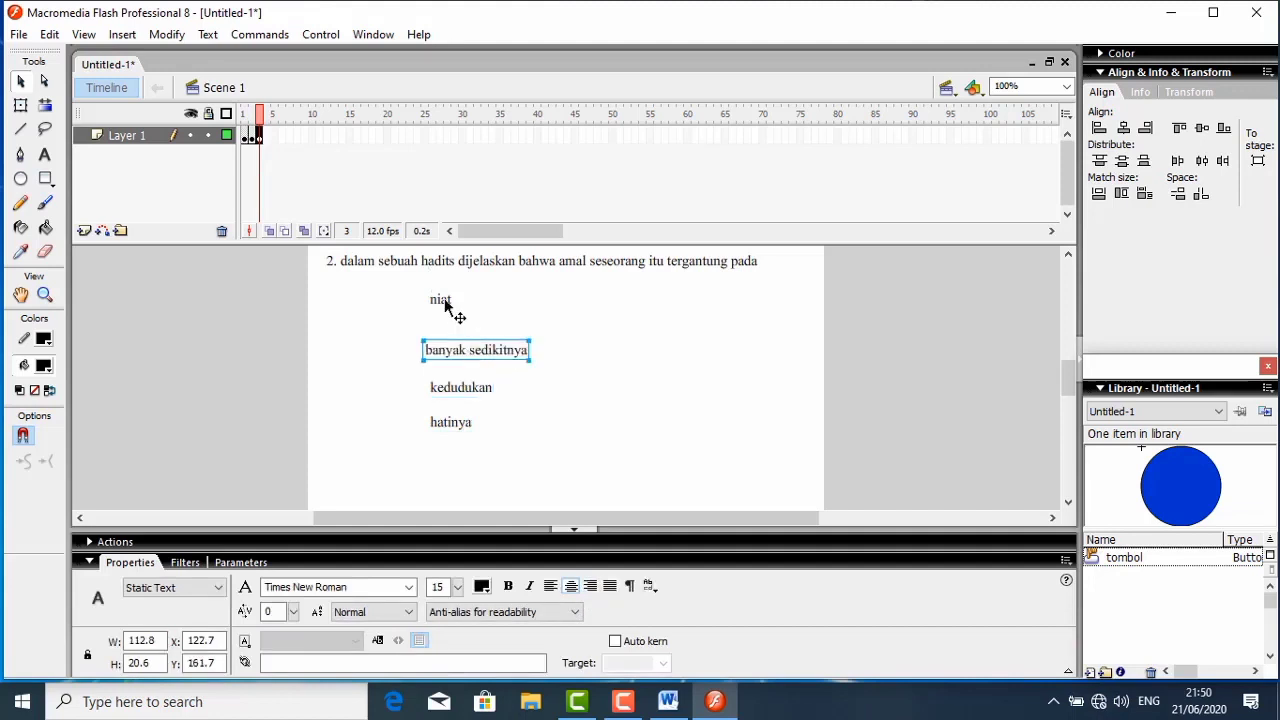
drag(450, 309, 451, 319)
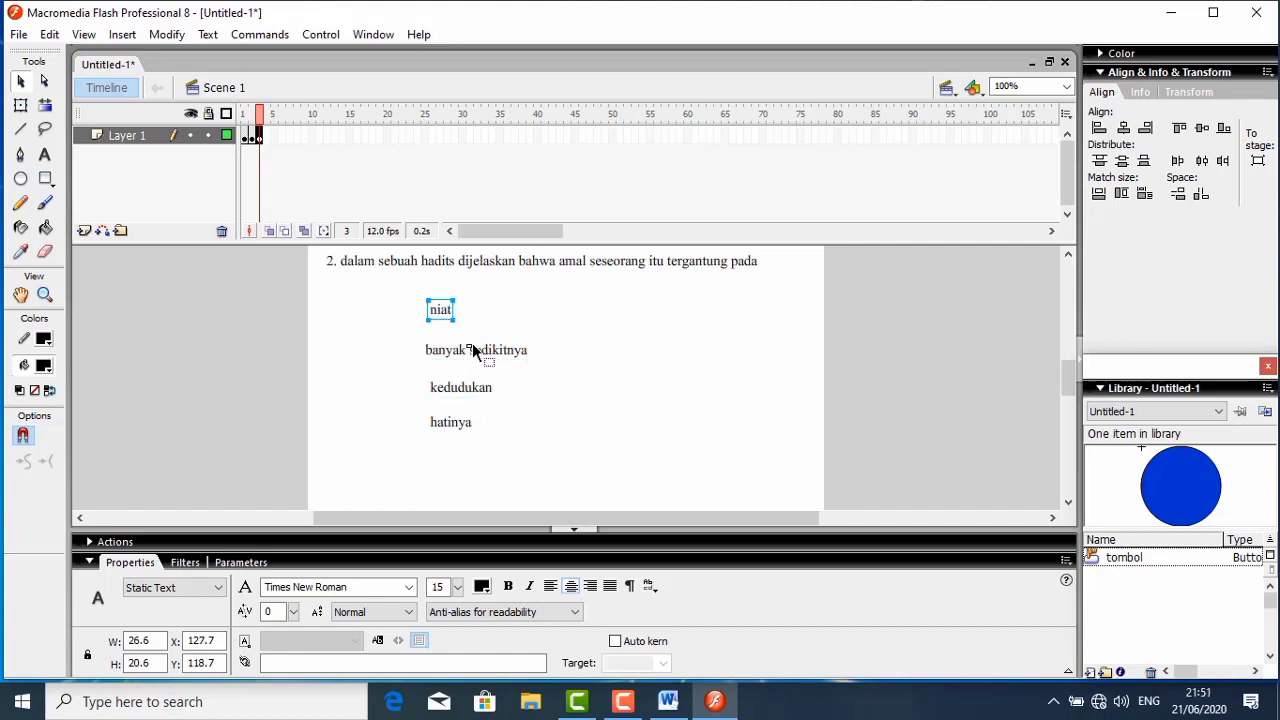
click(476, 342)
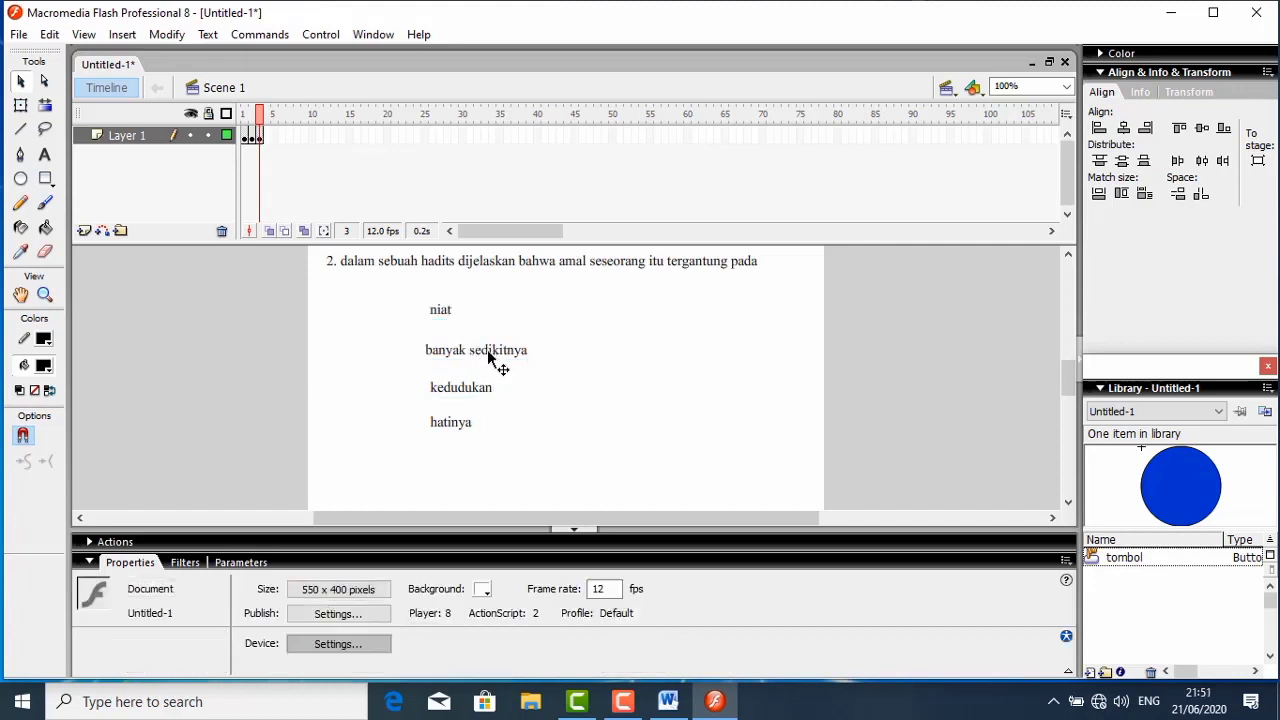
click(490, 357)
mouse_move(488, 351)
mouse_down()
mouse_move(494, 360)
mouse_move(471, 339)
mouse_up()
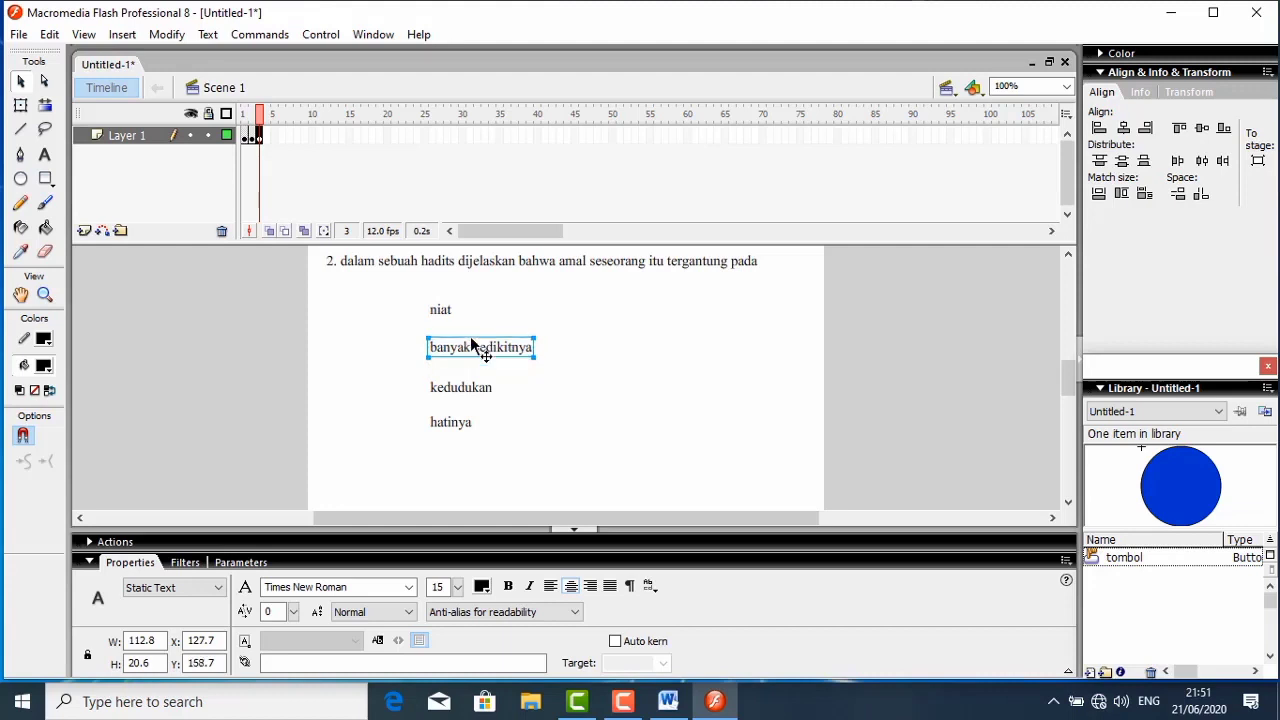
- Paste a copy of the blue round button and place it beside "niat" at about X 81, Y 110
right_click(400, 328)
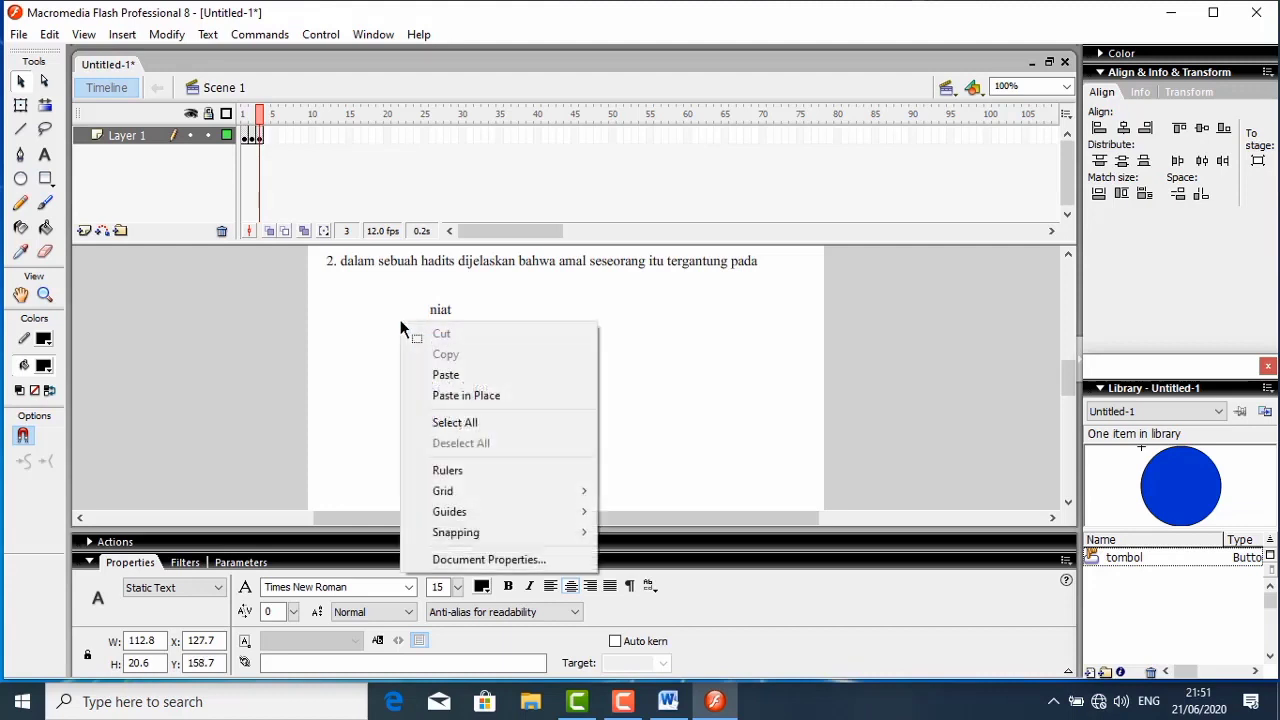
click(445, 372)
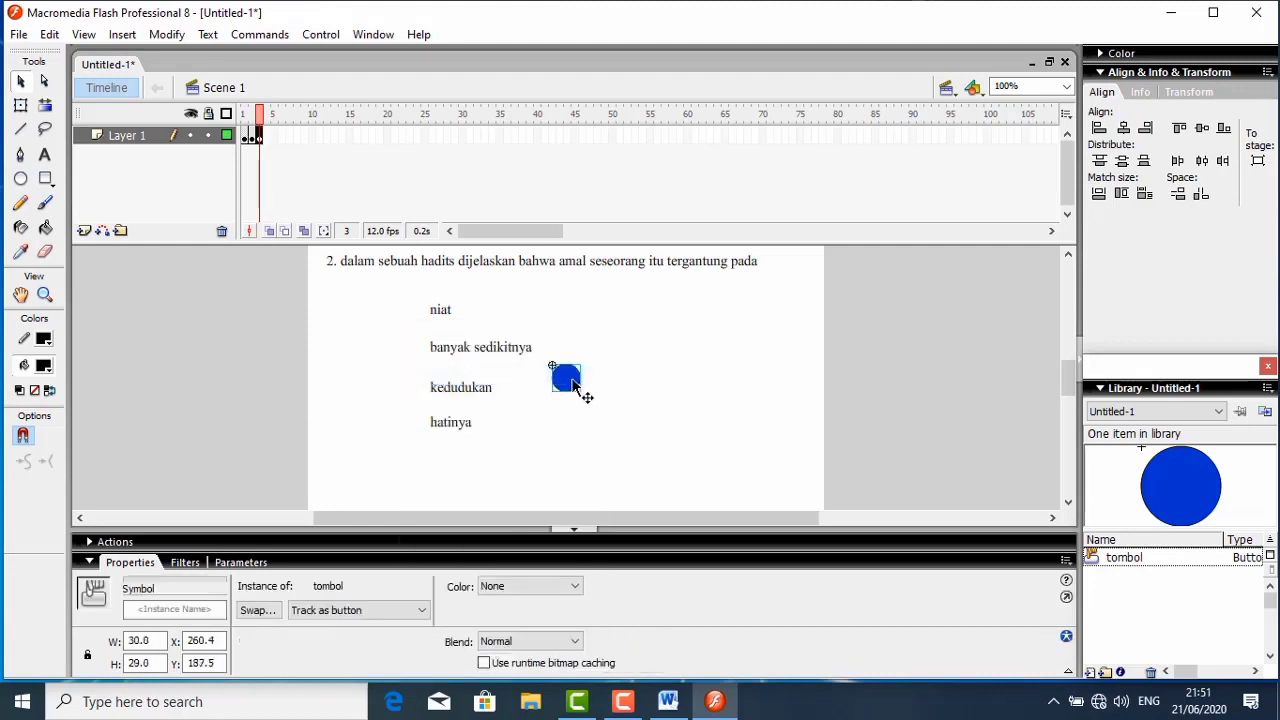
drag(575, 380, 403, 313)
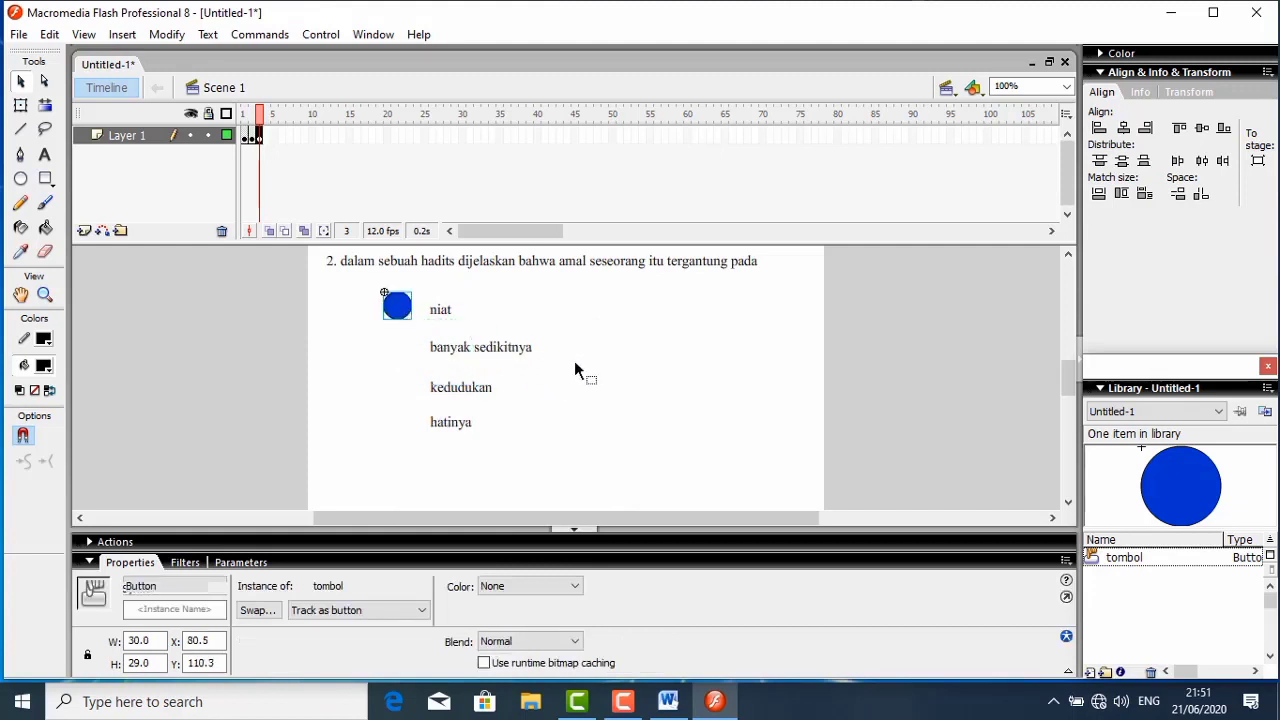
- Paste three more blue buttons and place them beside the remaining answers at about X 81, with Y 159, 202 and 239
right_click(575, 363)
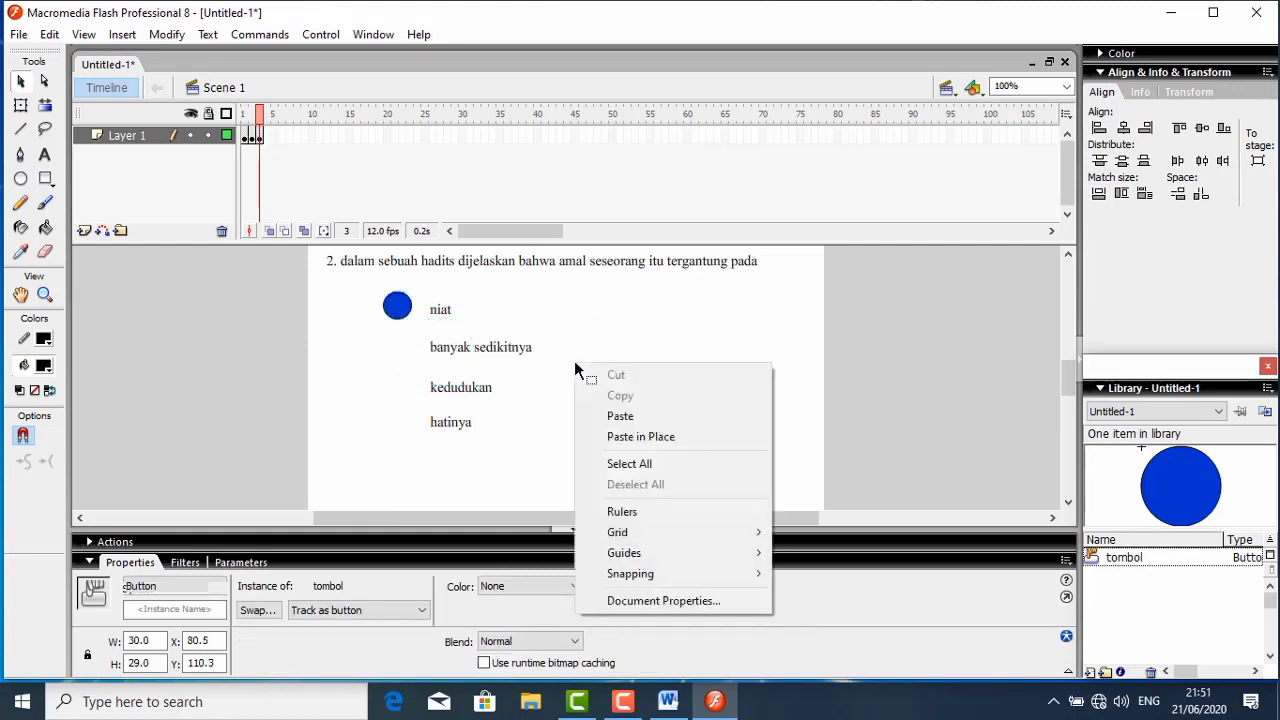
click(618, 415)
right_click(618, 416)
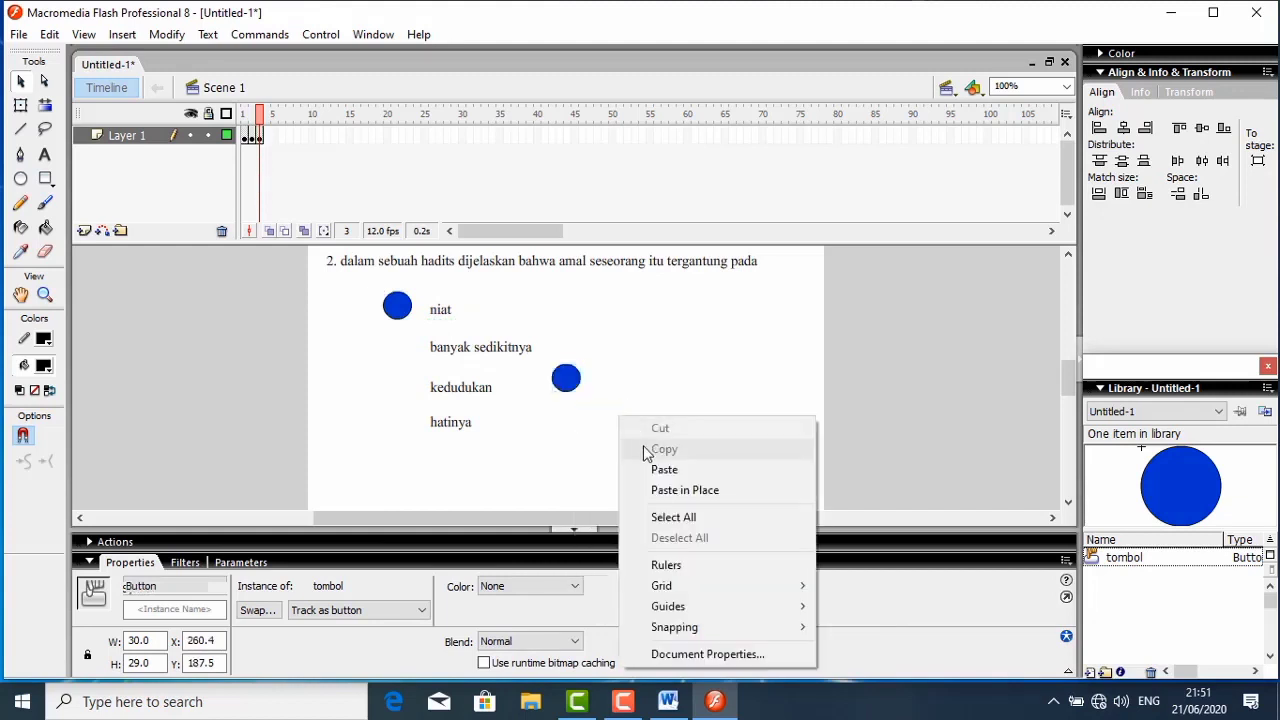
click(655, 469)
right_click(638, 399)
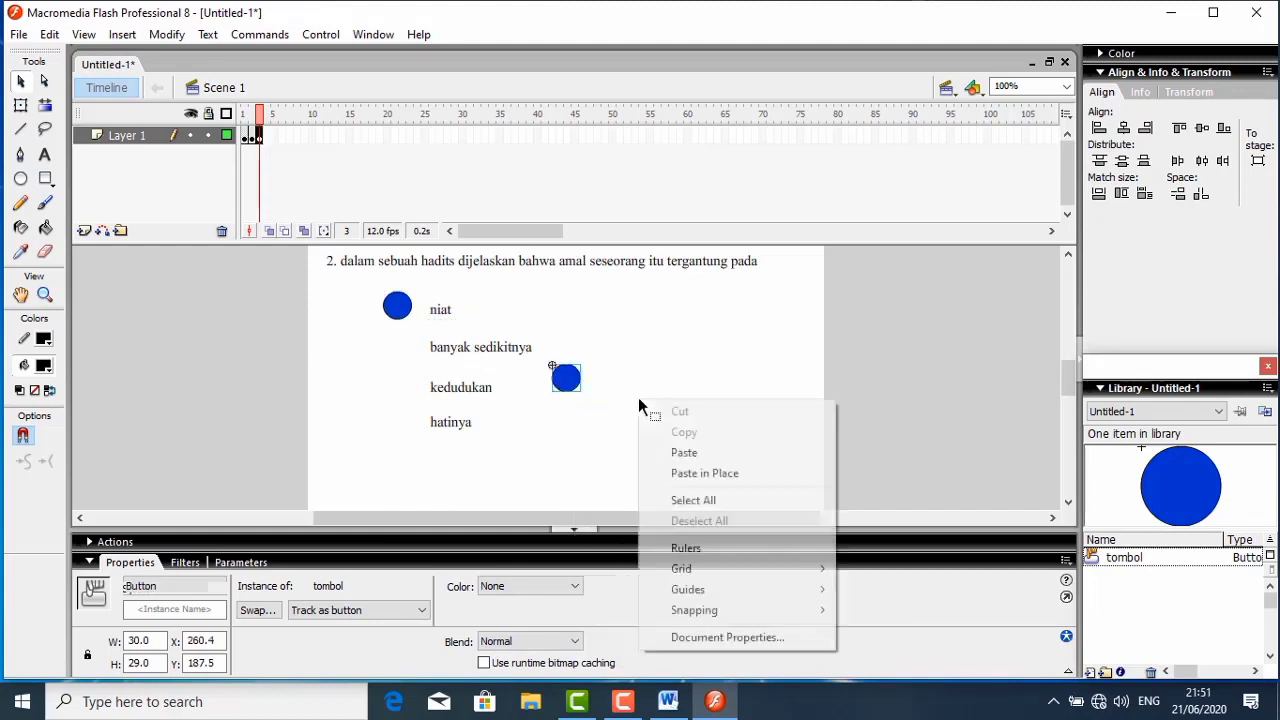
click(668, 453)
drag(575, 390, 400, 354)
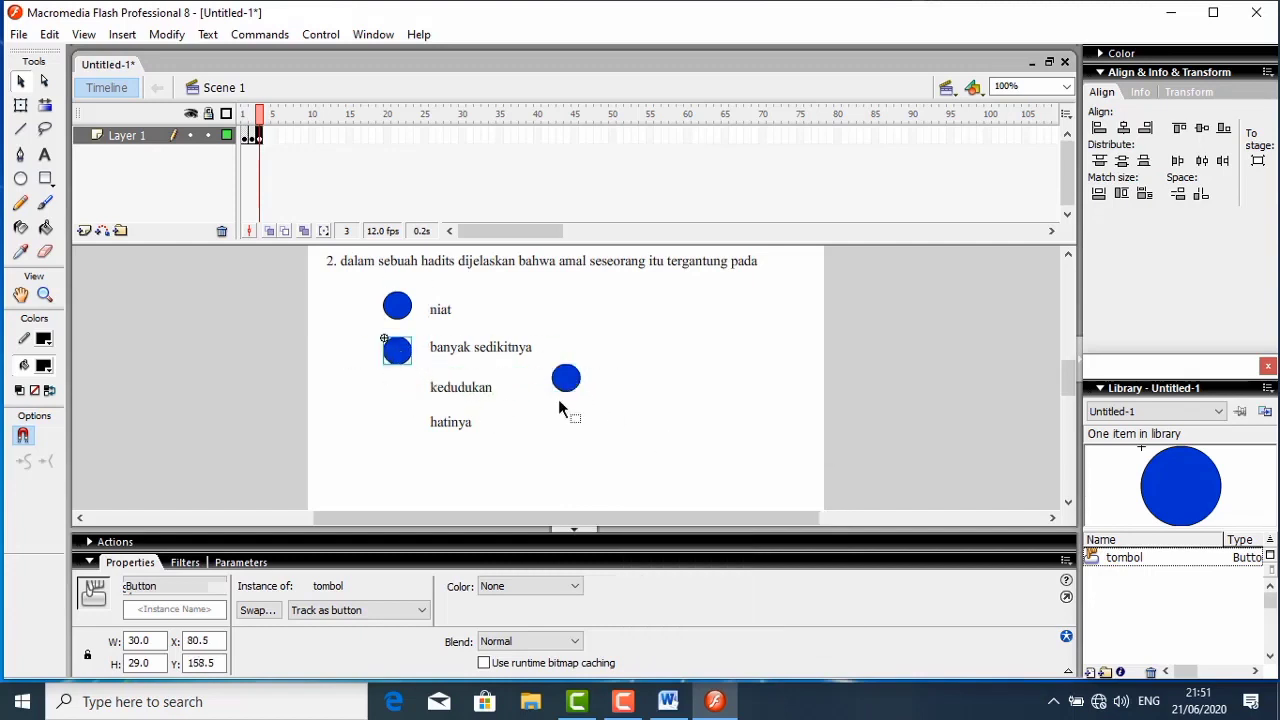
drag(572, 390, 400, 396)
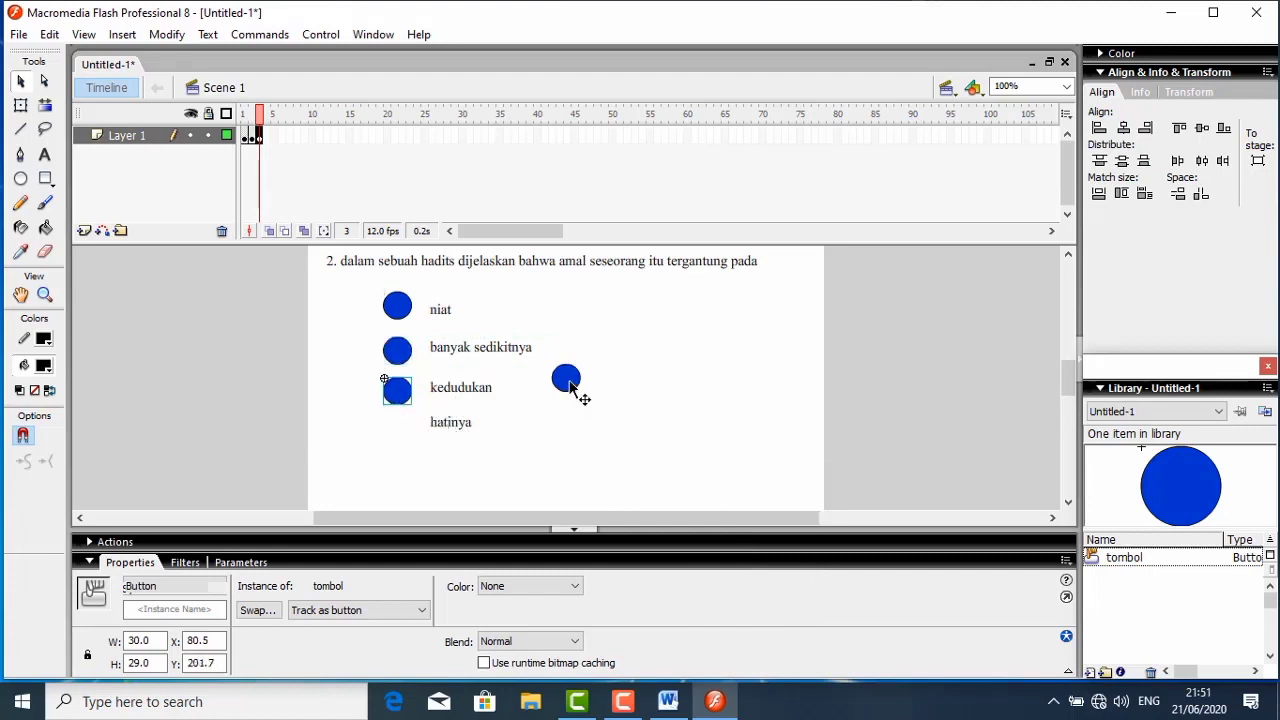
drag(570, 390, 399, 433)
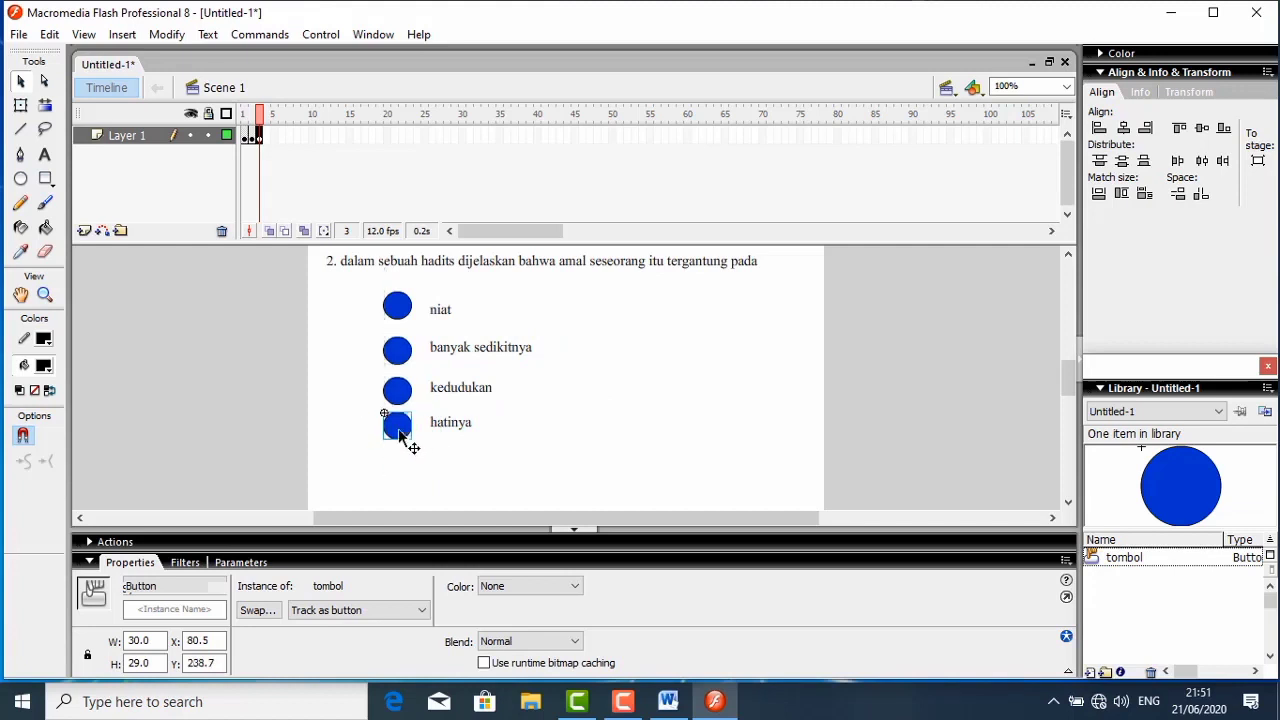
- Label the buttons beside "niat" and "banyak sedikitnya" with the static text letters "a" and "b"
click(610, 368)
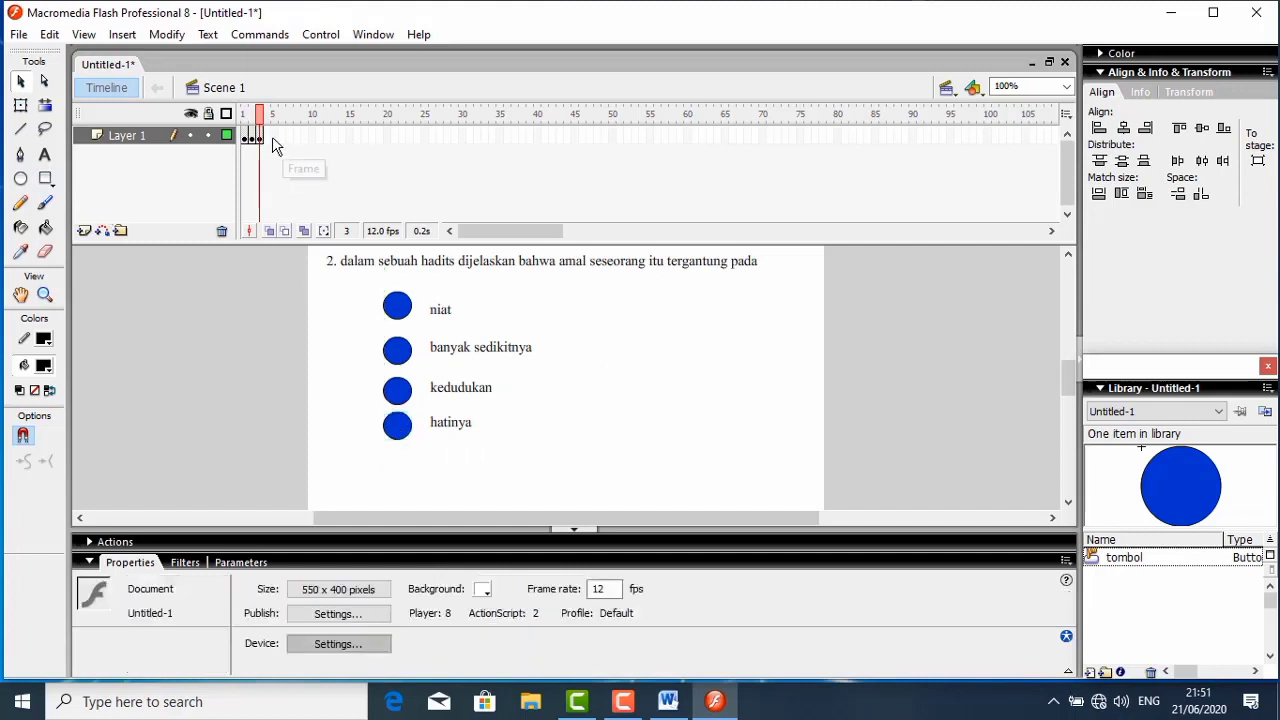
click(44, 155)
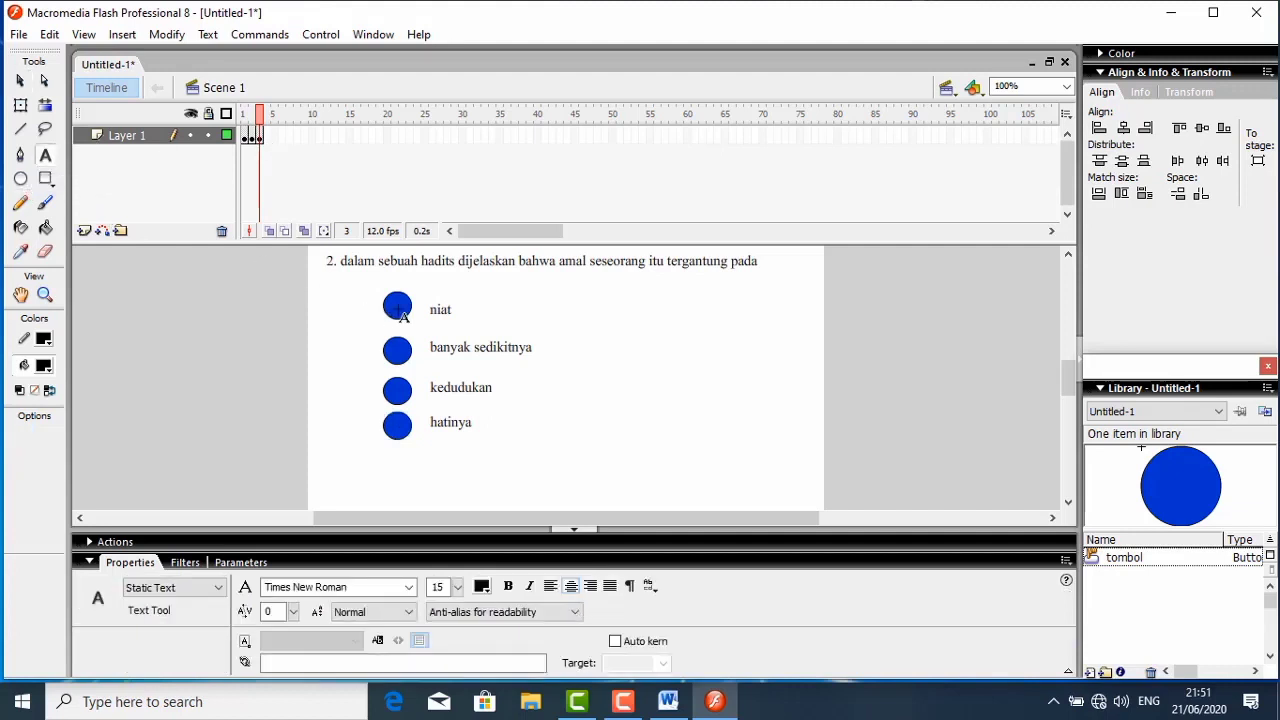
click(398, 305)
text(a)
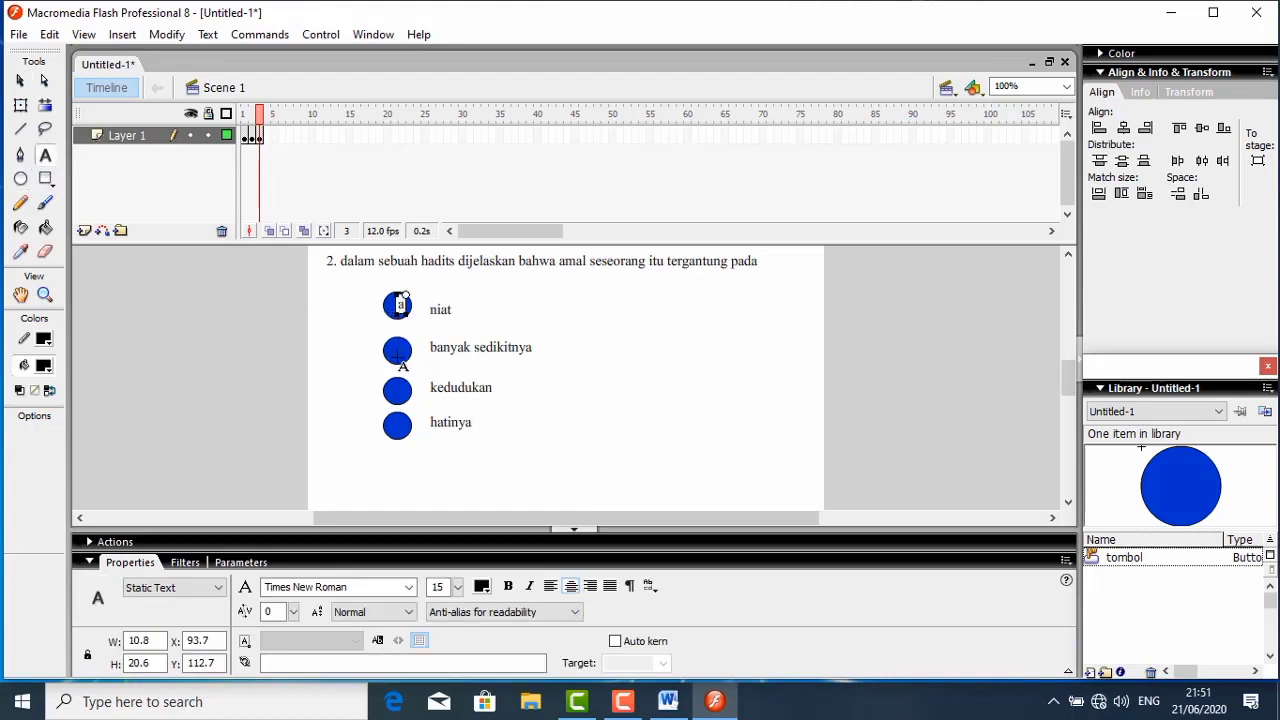
key(Escape)
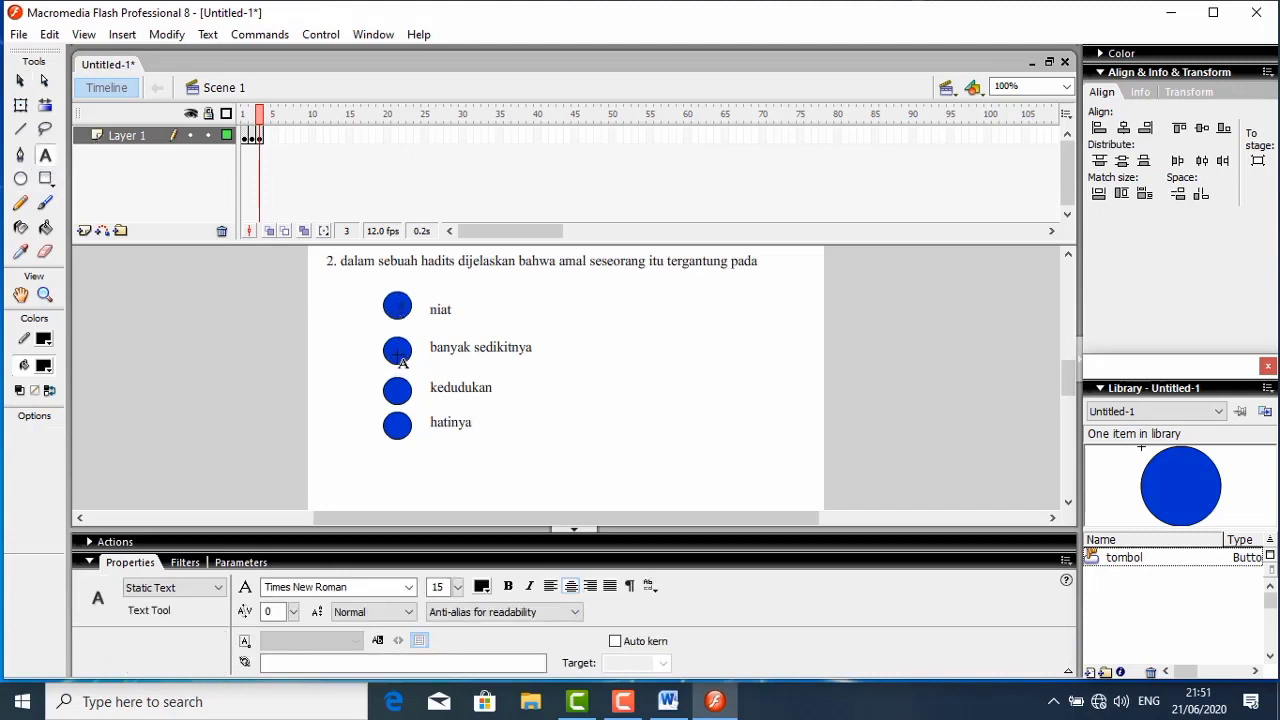
click(398, 350)
text(b)
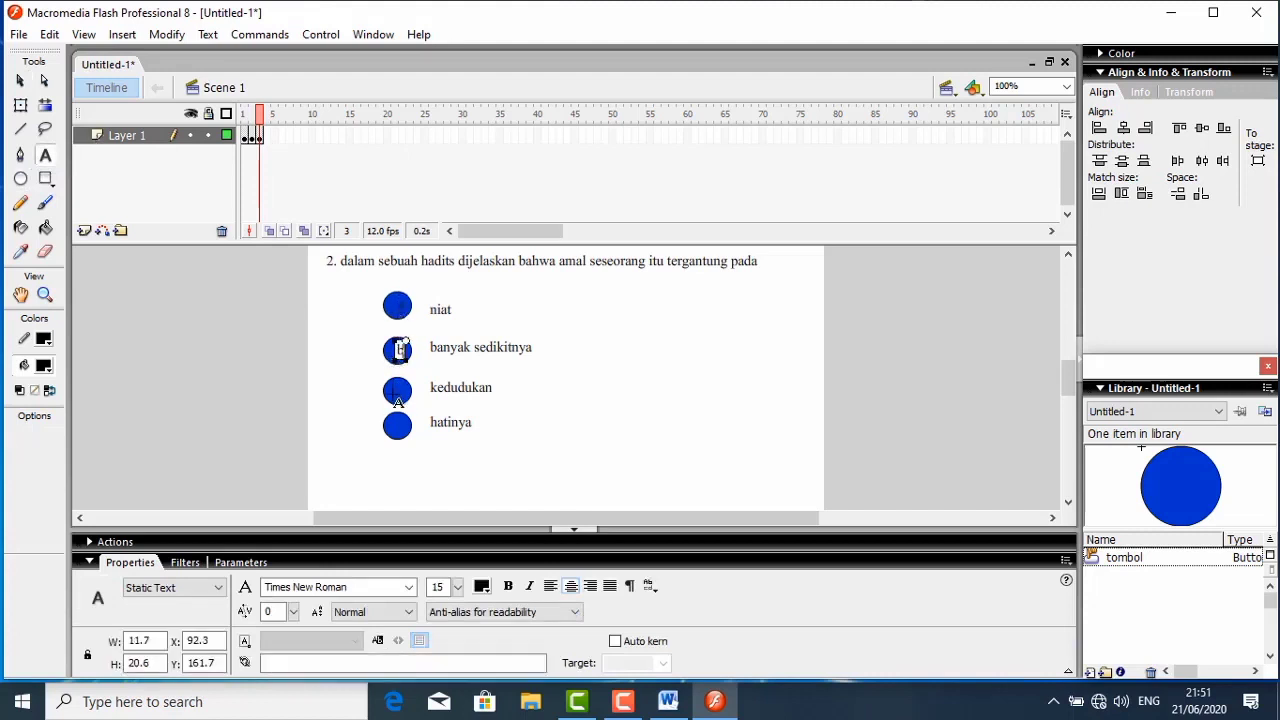
key(Escape)
- Label the buttons beside "kedudukan" and "hatinya" with the static text letters "c" and "d"
click(397, 390)
text(c)
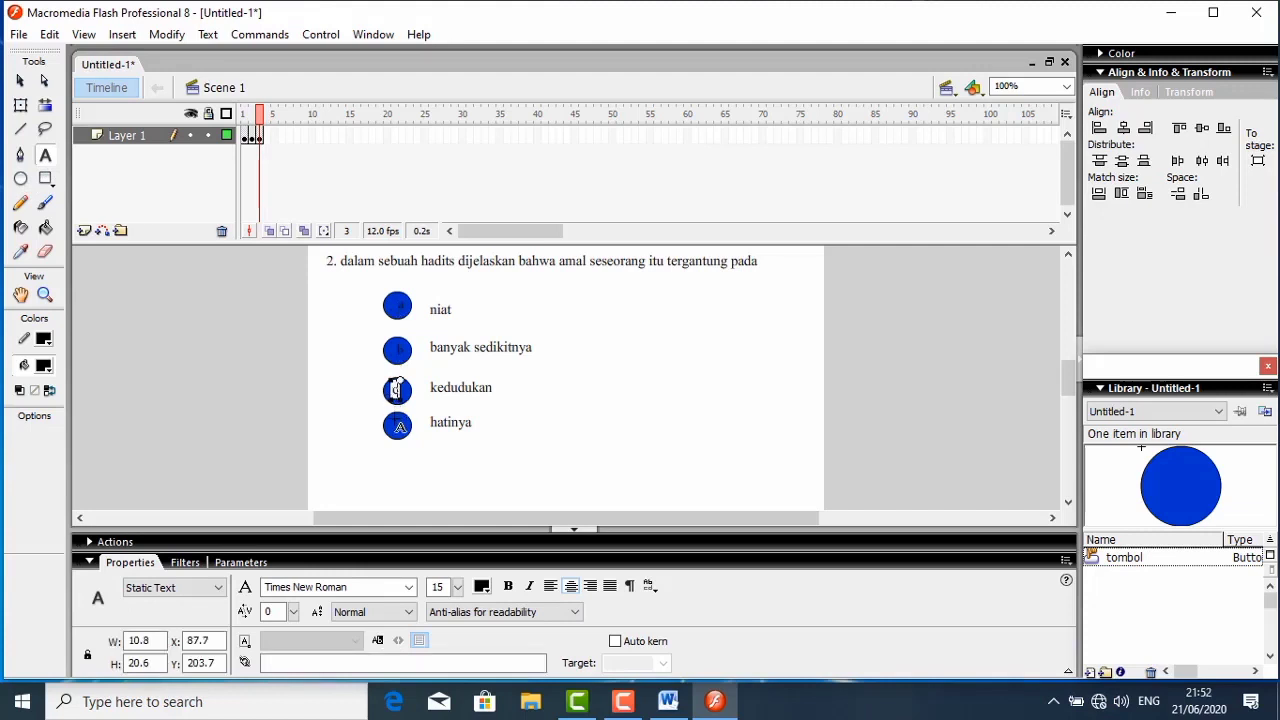
key(Escape)
click(398, 422)
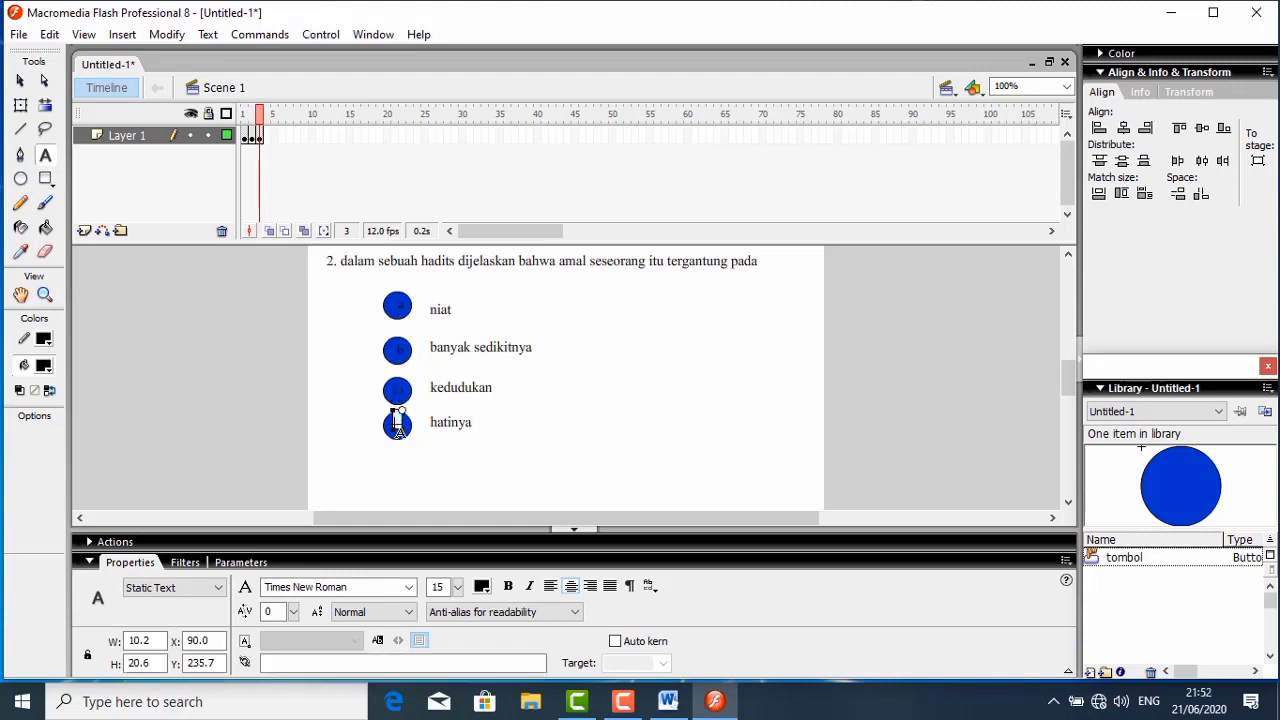
text(d)
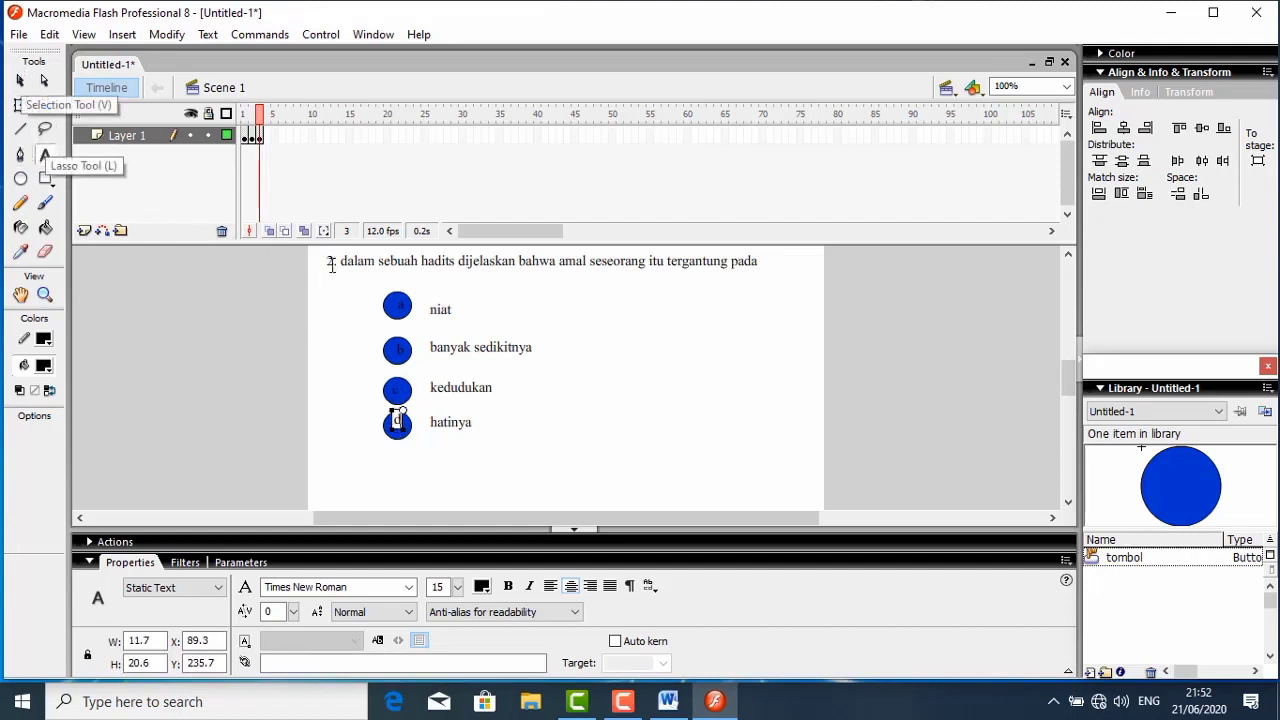
- Select frame 3 of Layer 1
click(266, 139)
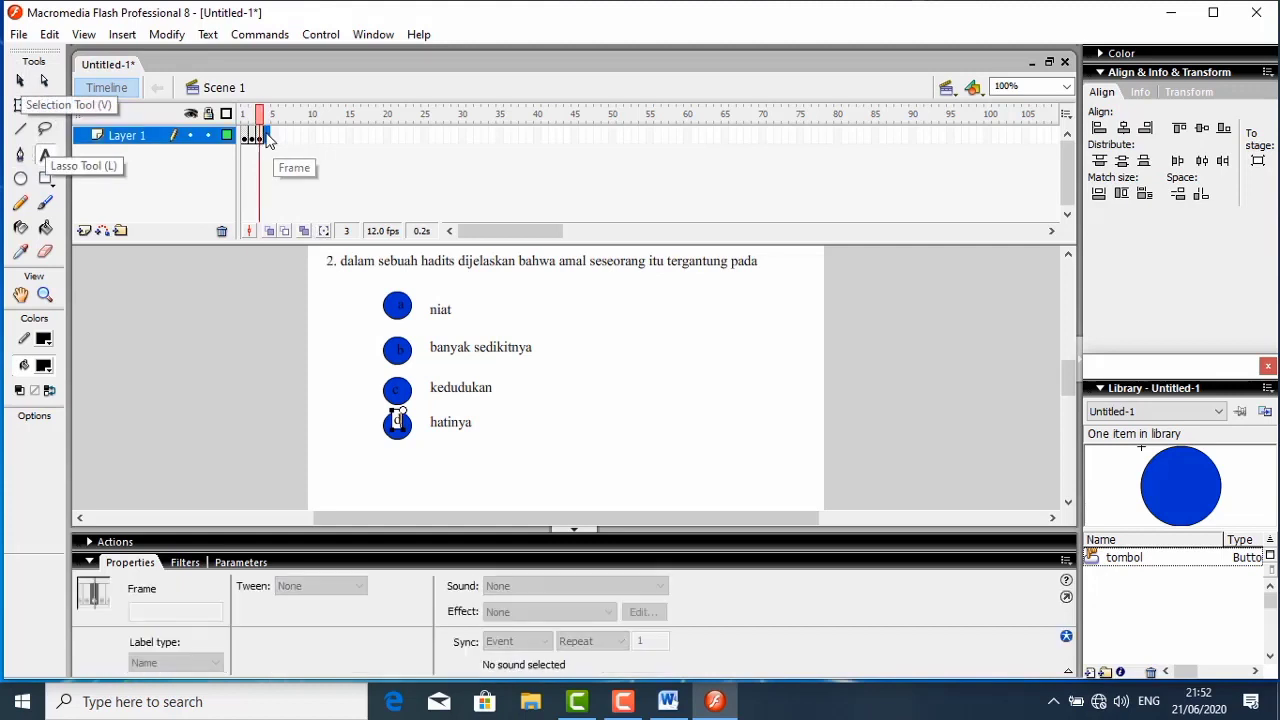
click(258, 137)
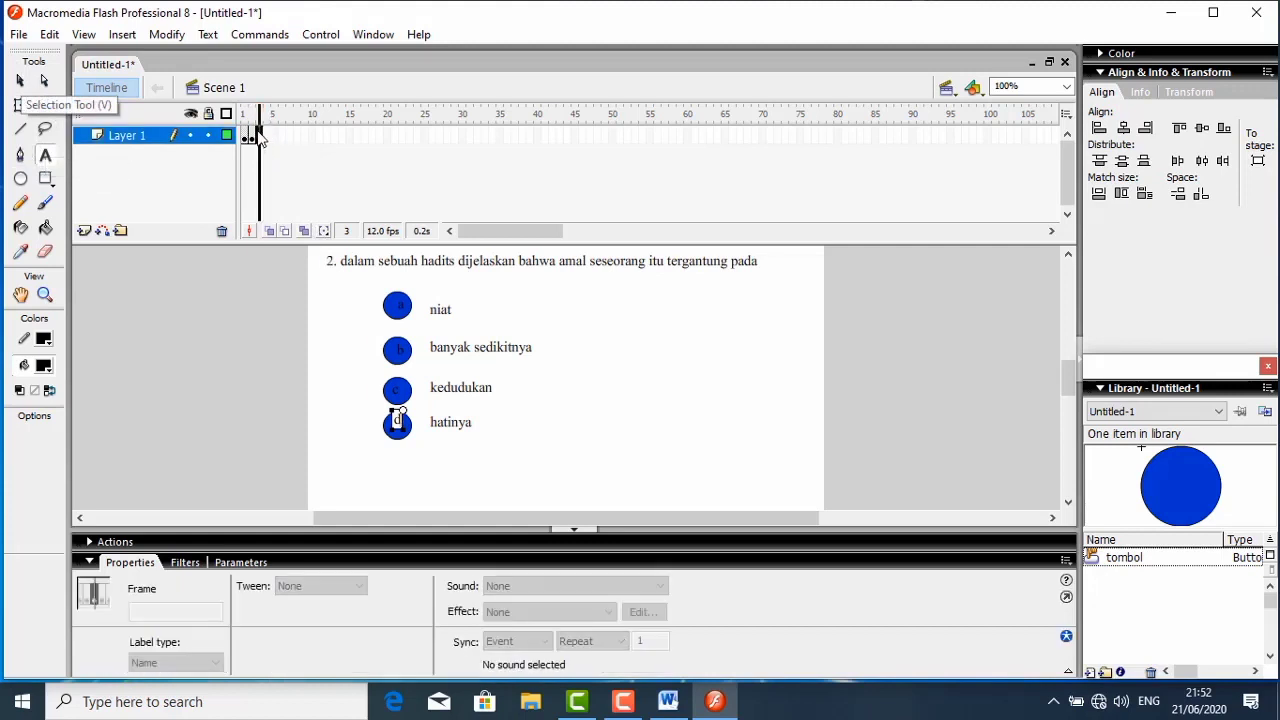
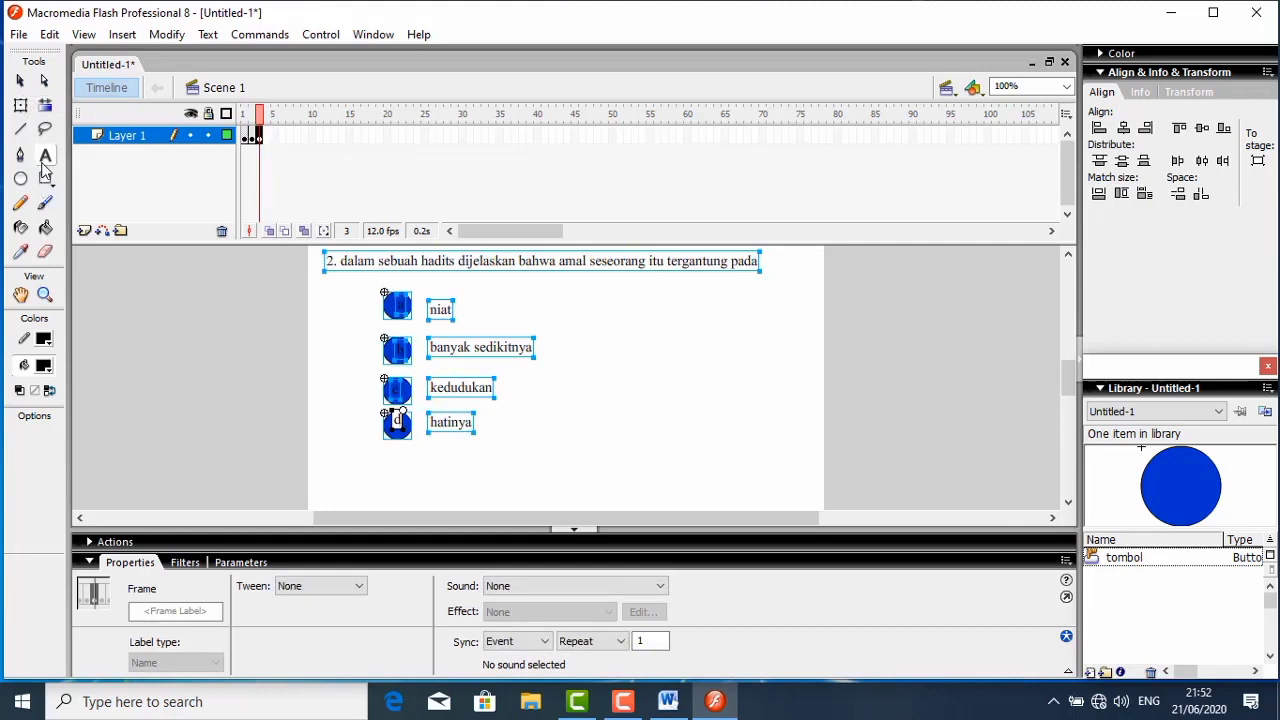
- Align the answer "niat", its letter "a" and its blue button on their vertical centres
click(20, 80)
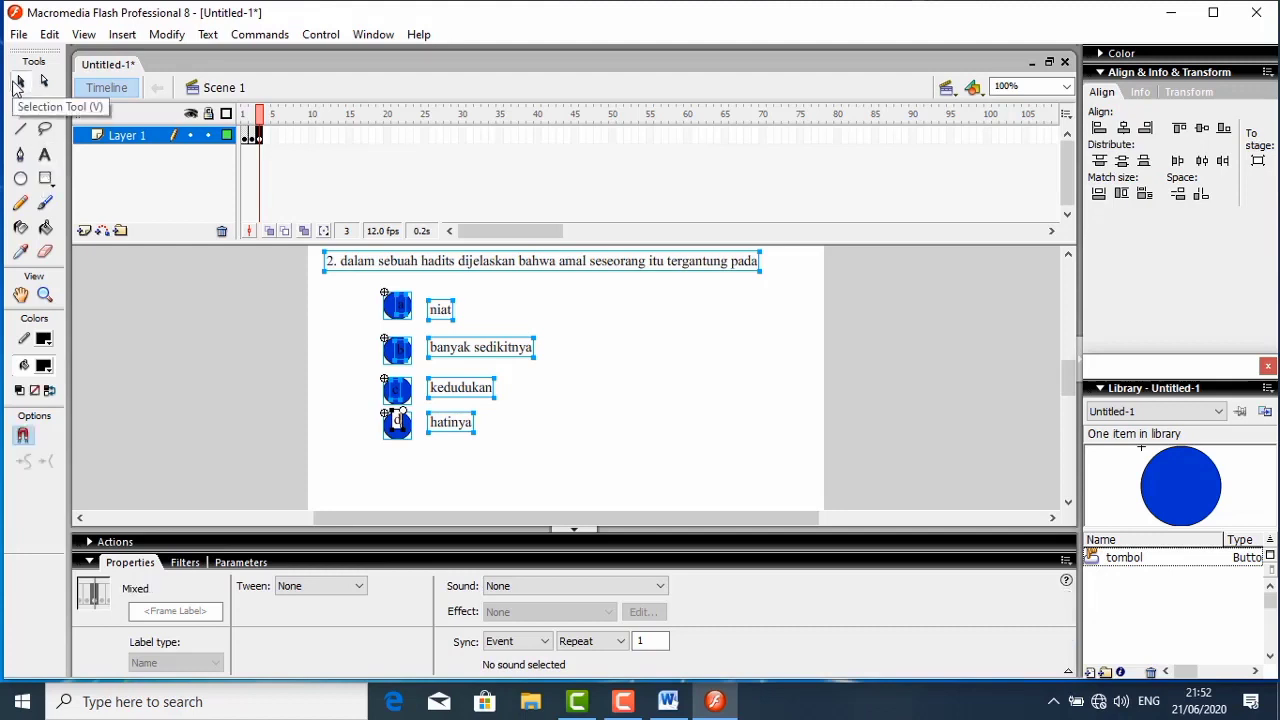
click(552, 358)
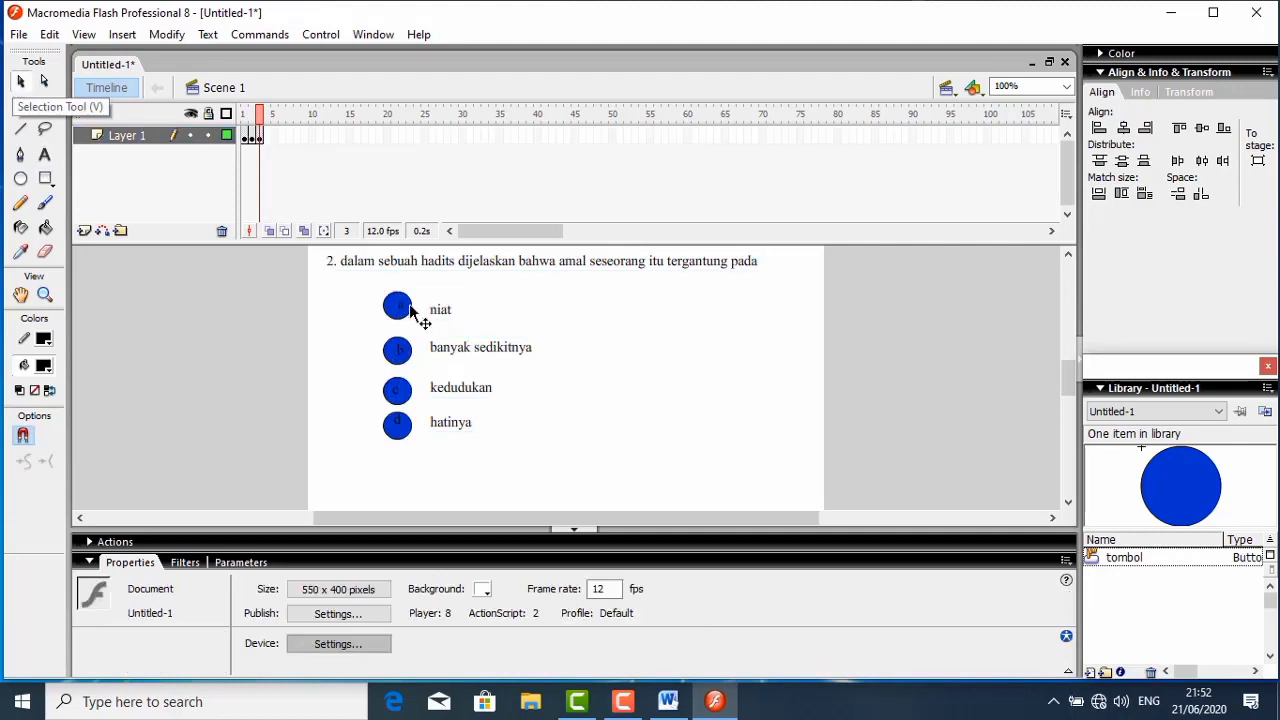
drag(377, 290, 469, 330)
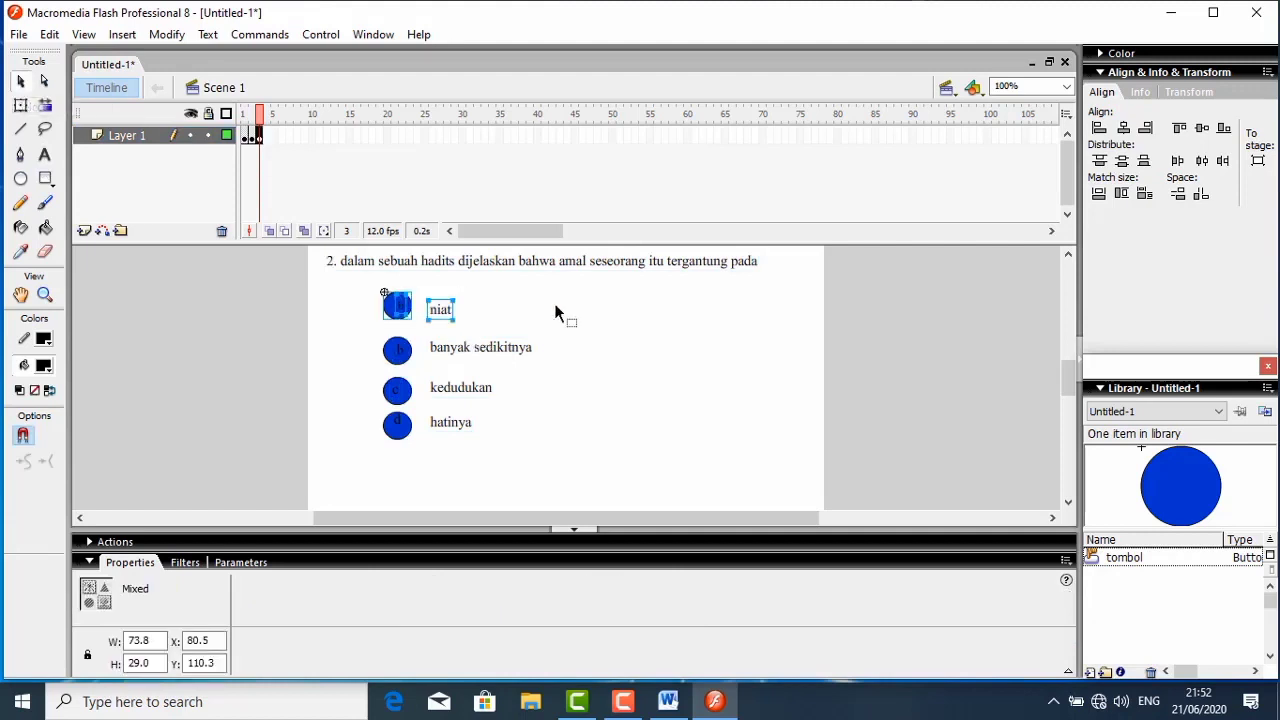
click(1202, 129)
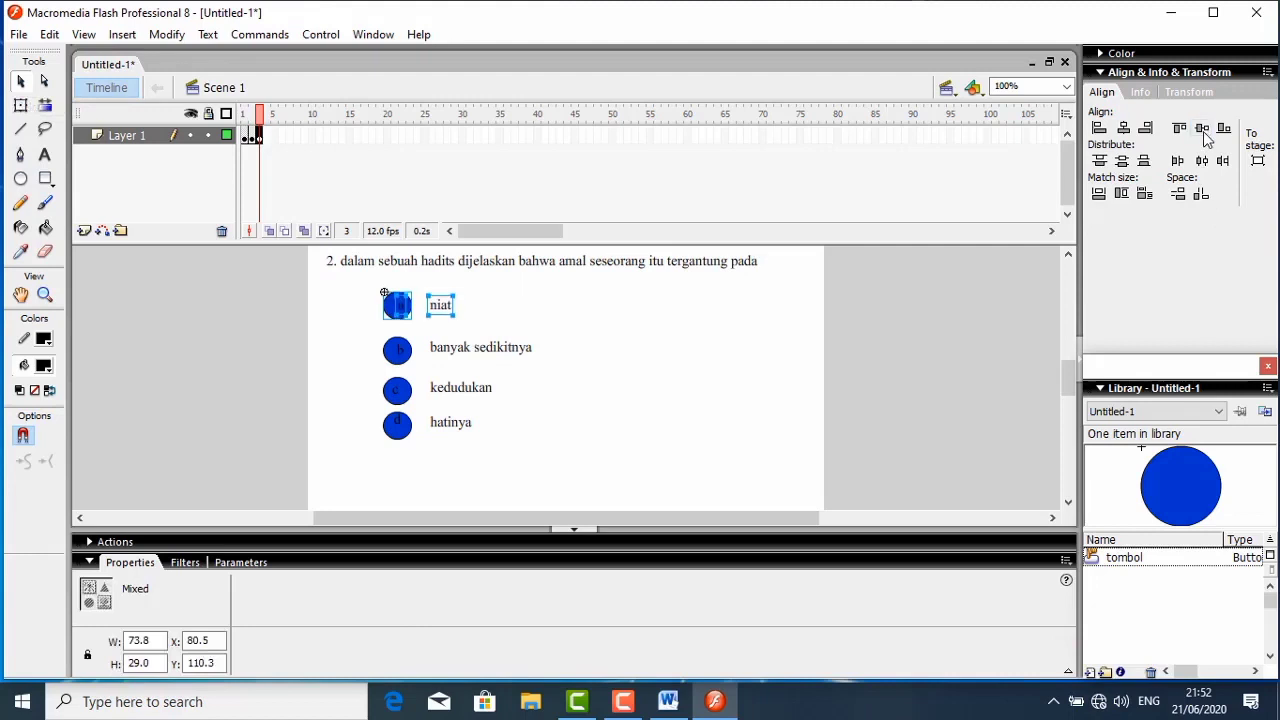
click(572, 343)
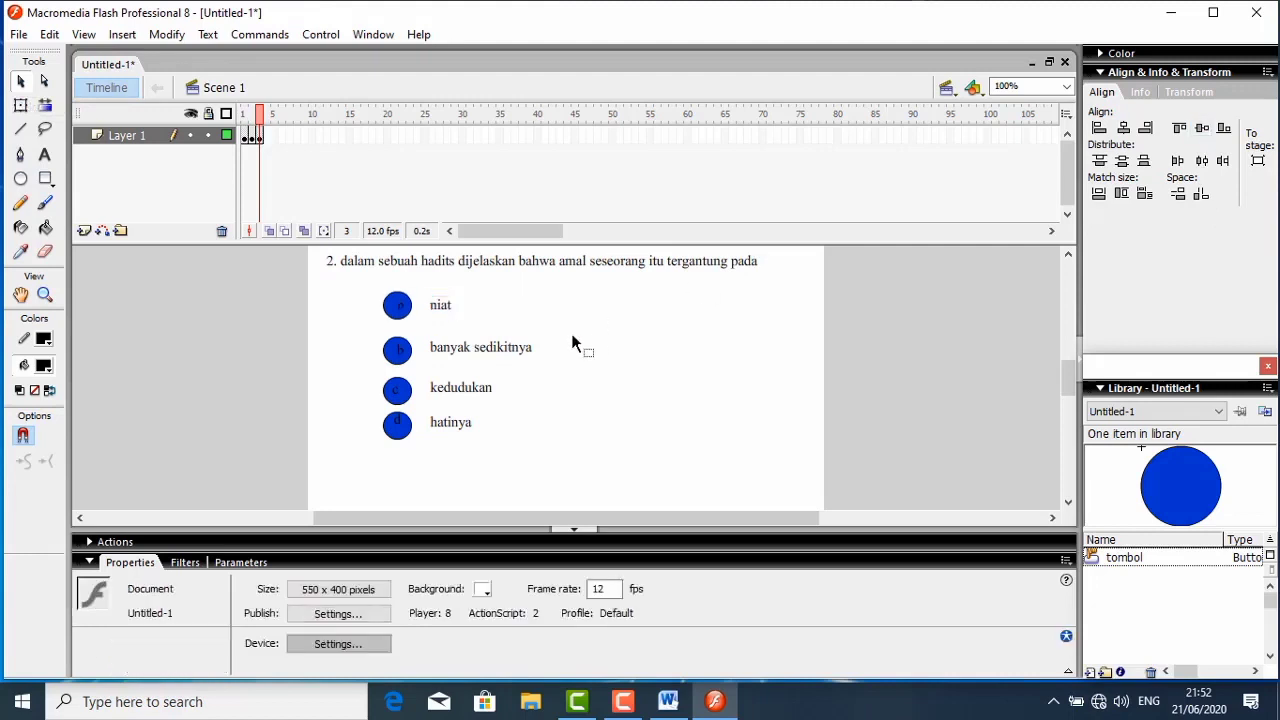
- Centre the letter "a" horizontally on its button and align the "banyak sedikitnya" row on its vertical centre
drag(399, 306, 625, 369)
click(397, 308)
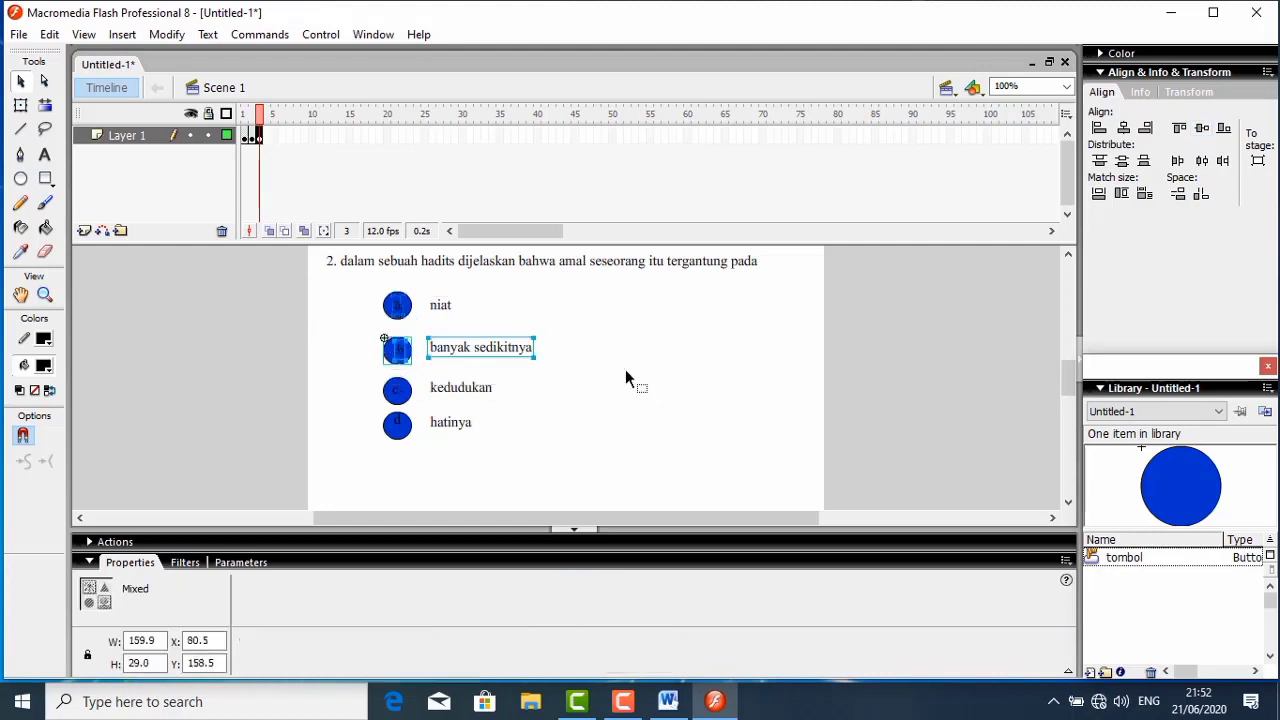
click(1202, 128)
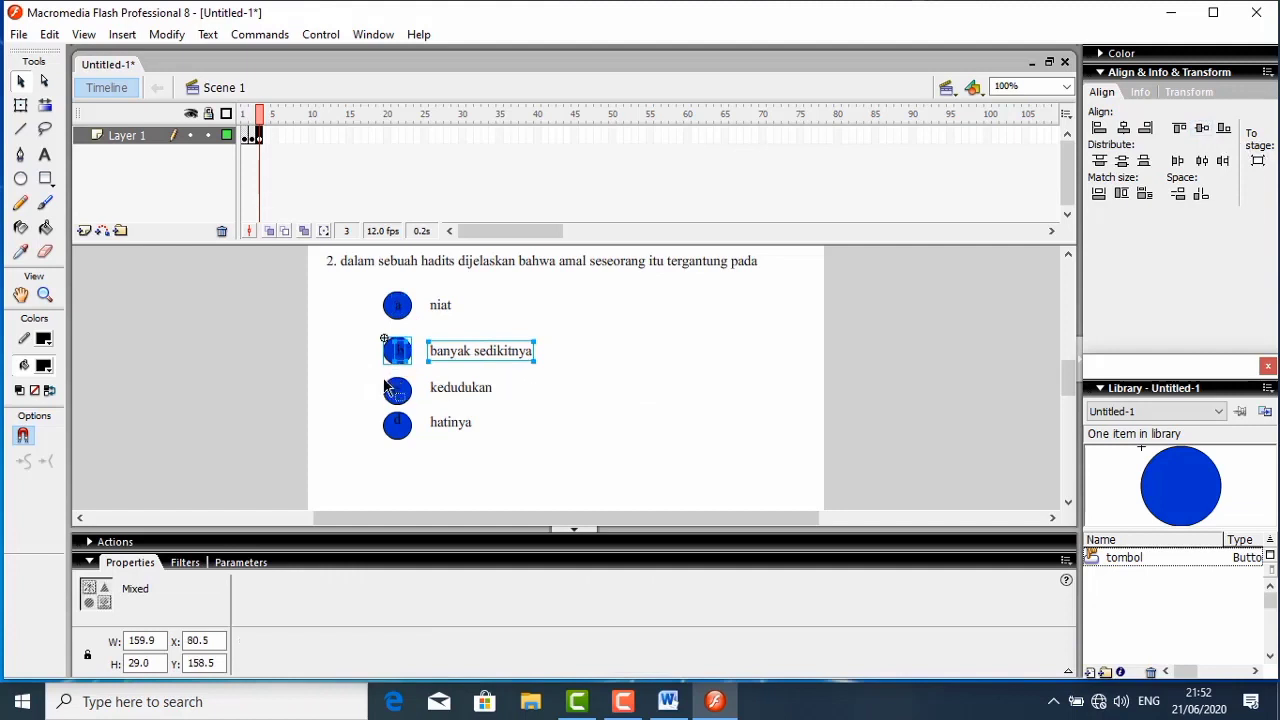
- Align the buttons, letters and answers of the "kedudukan" and "hatinya" rows, each row on its own vertical centre
drag(372, 373, 506, 409)
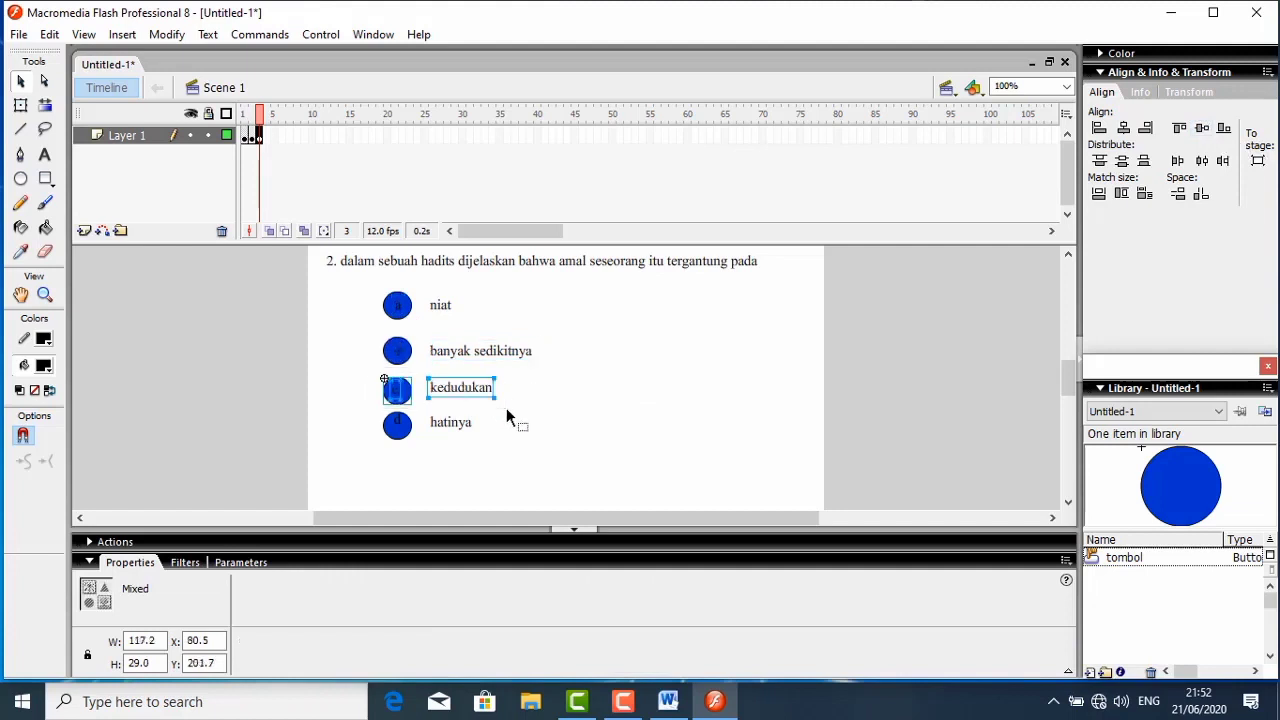
click(1201, 130)
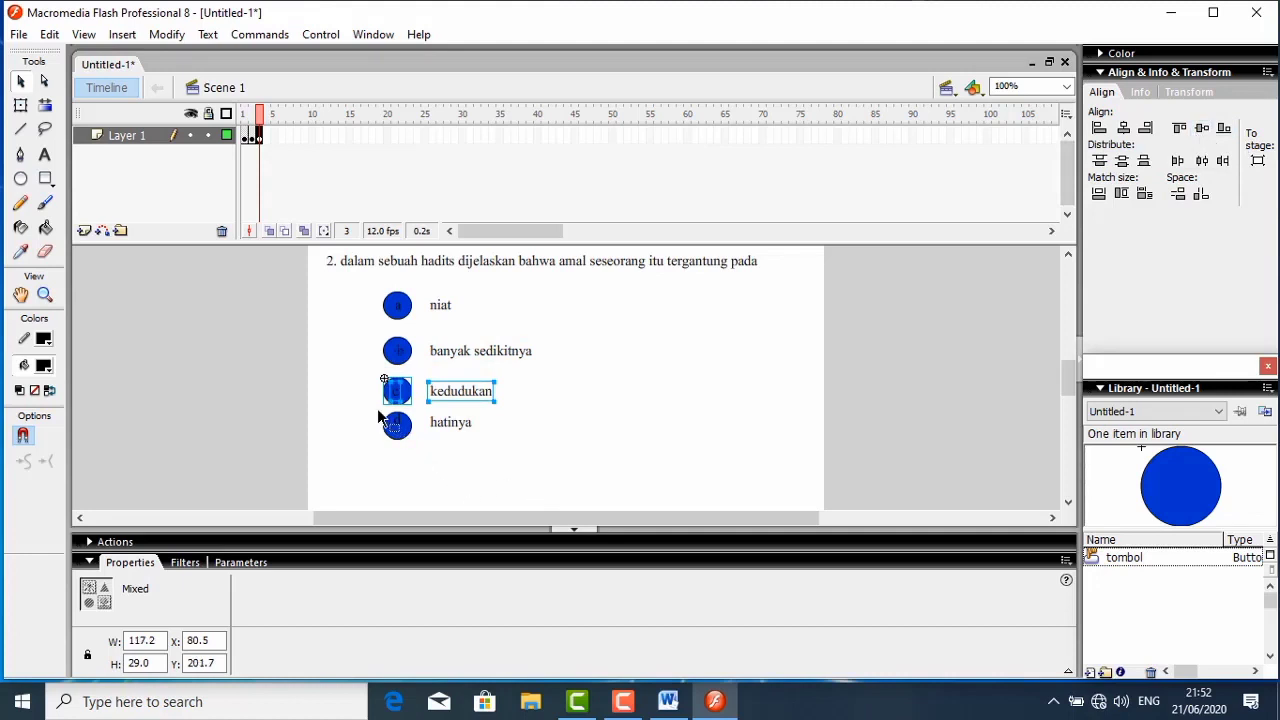
drag(375, 408, 486, 459)
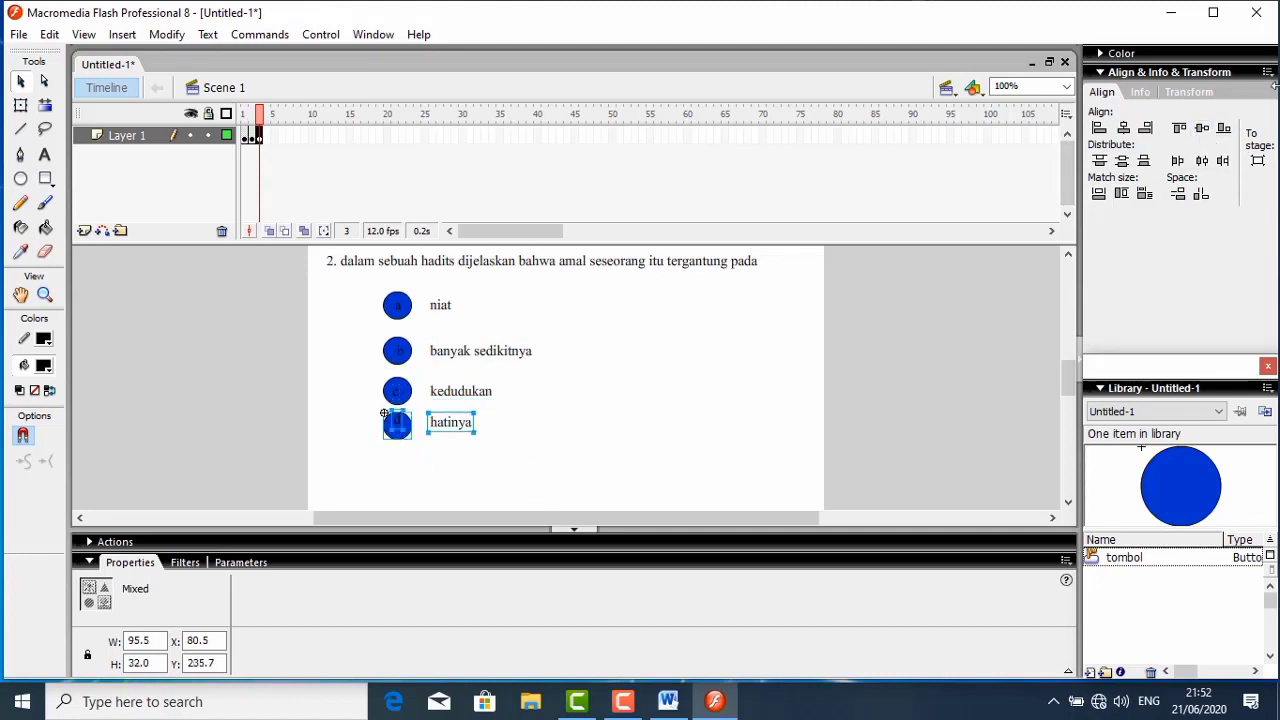
click(1201, 130)
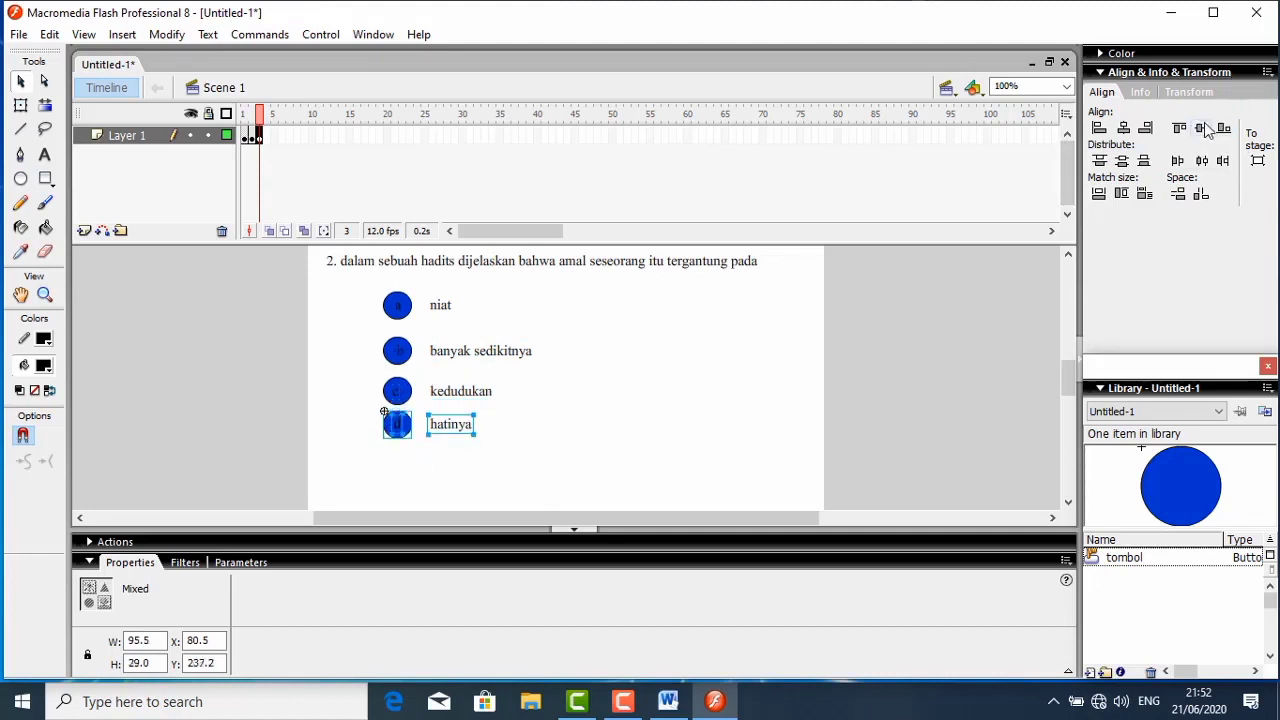
click(624, 383)
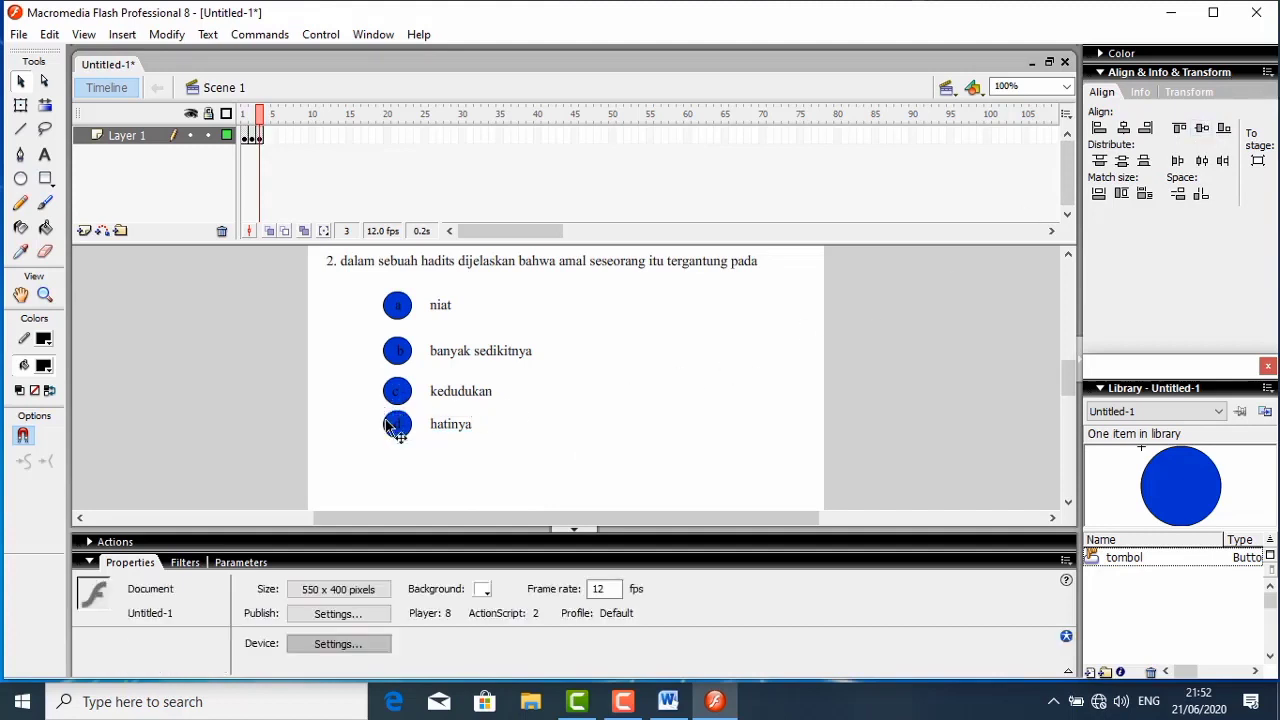
- Centre the letter "c" horizontally on its blue button beside "kedudukan"
drag(366, 384, 431, 406)
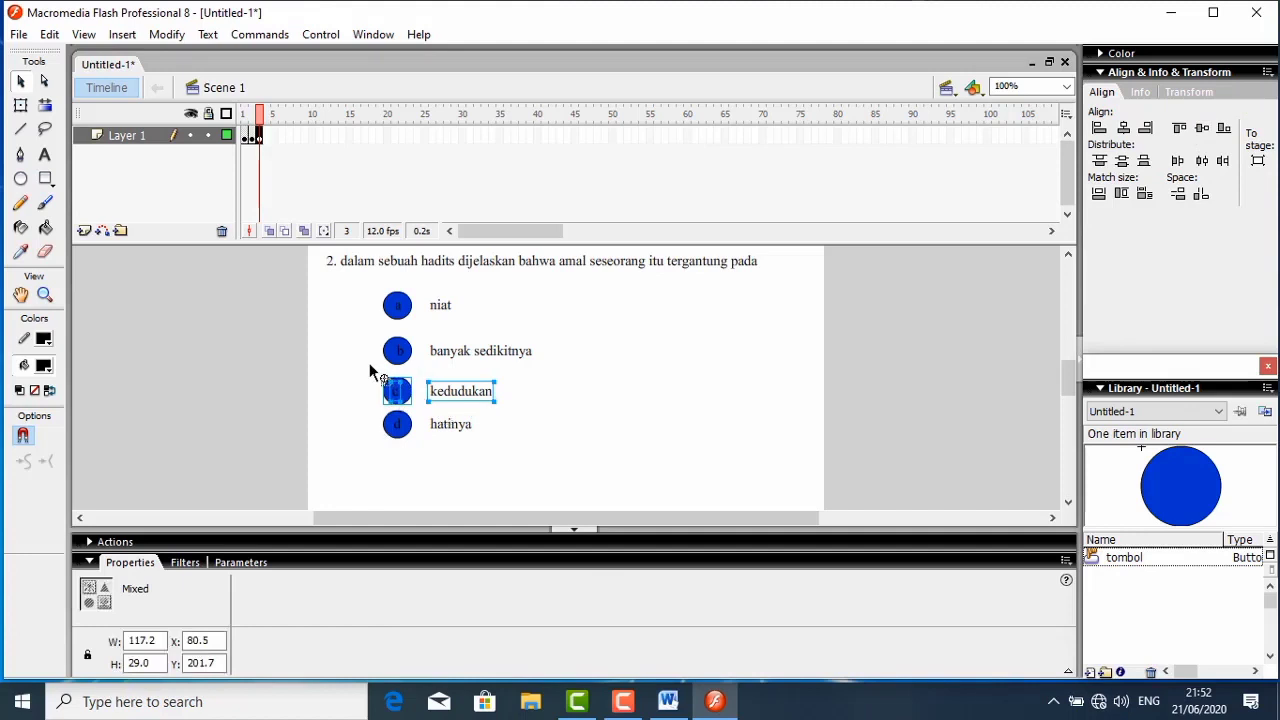
drag(369, 367, 423, 408)
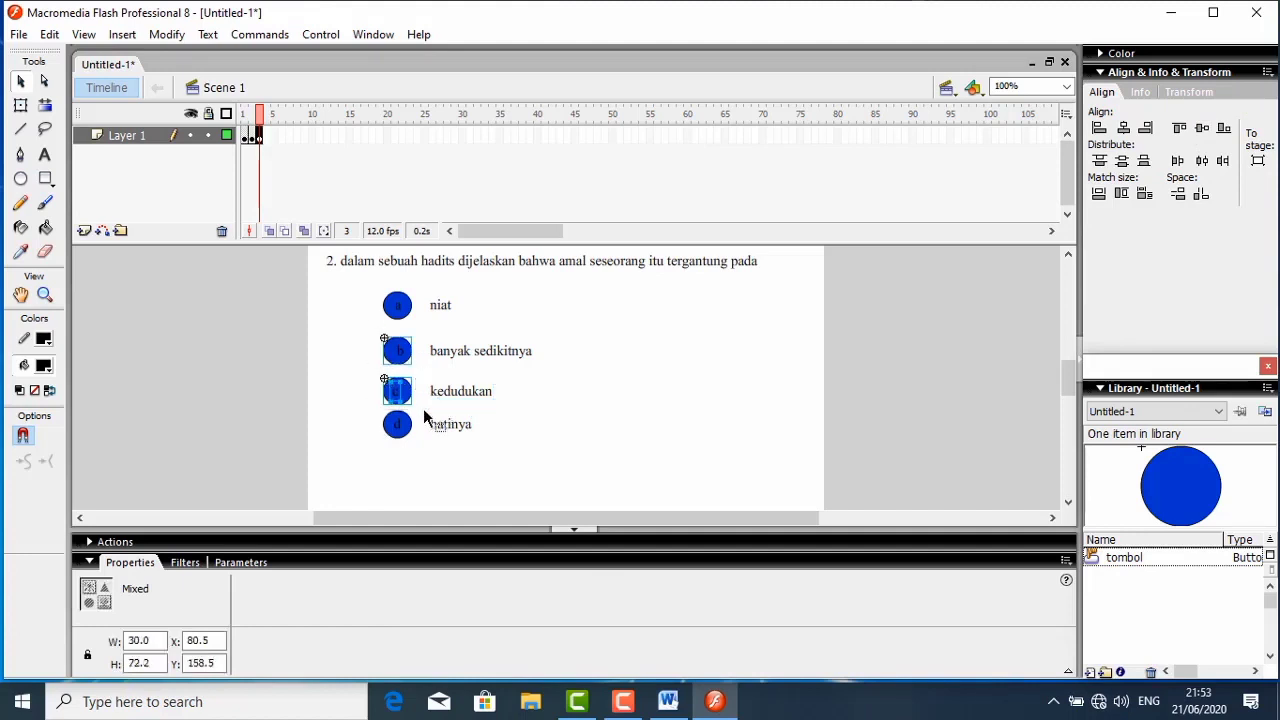
click(320, 391)
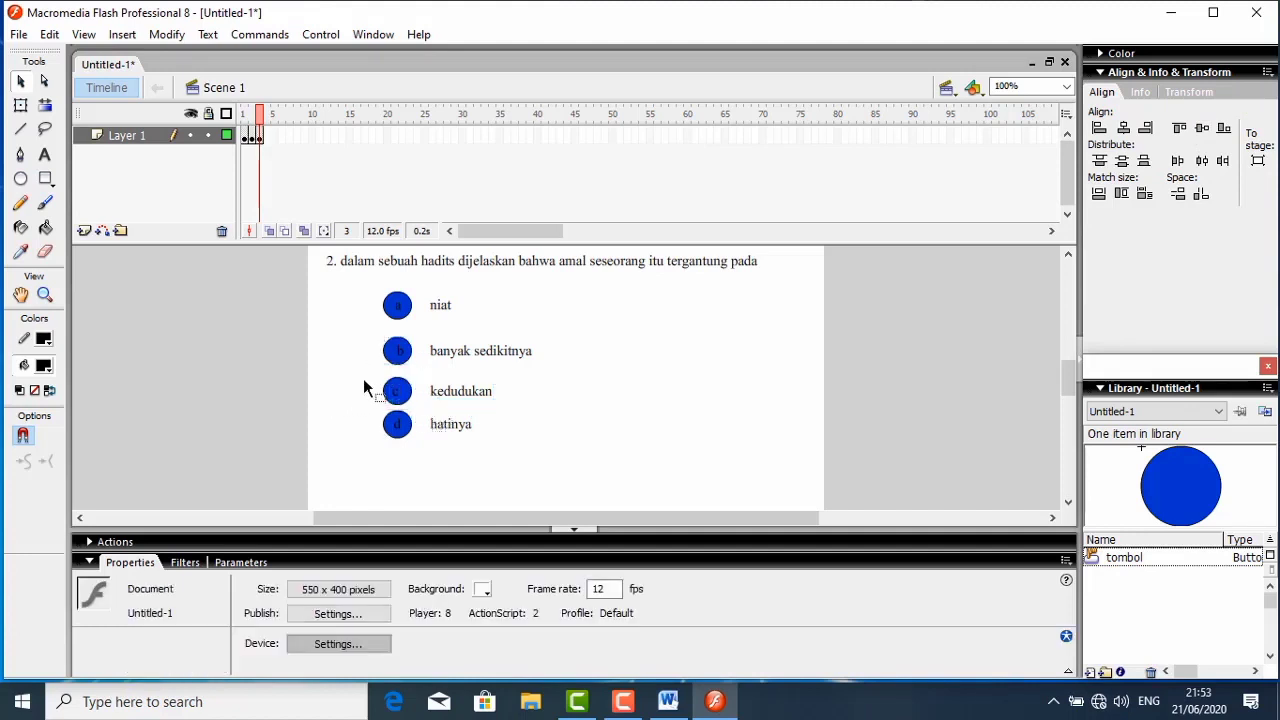
drag(369, 373, 423, 417)
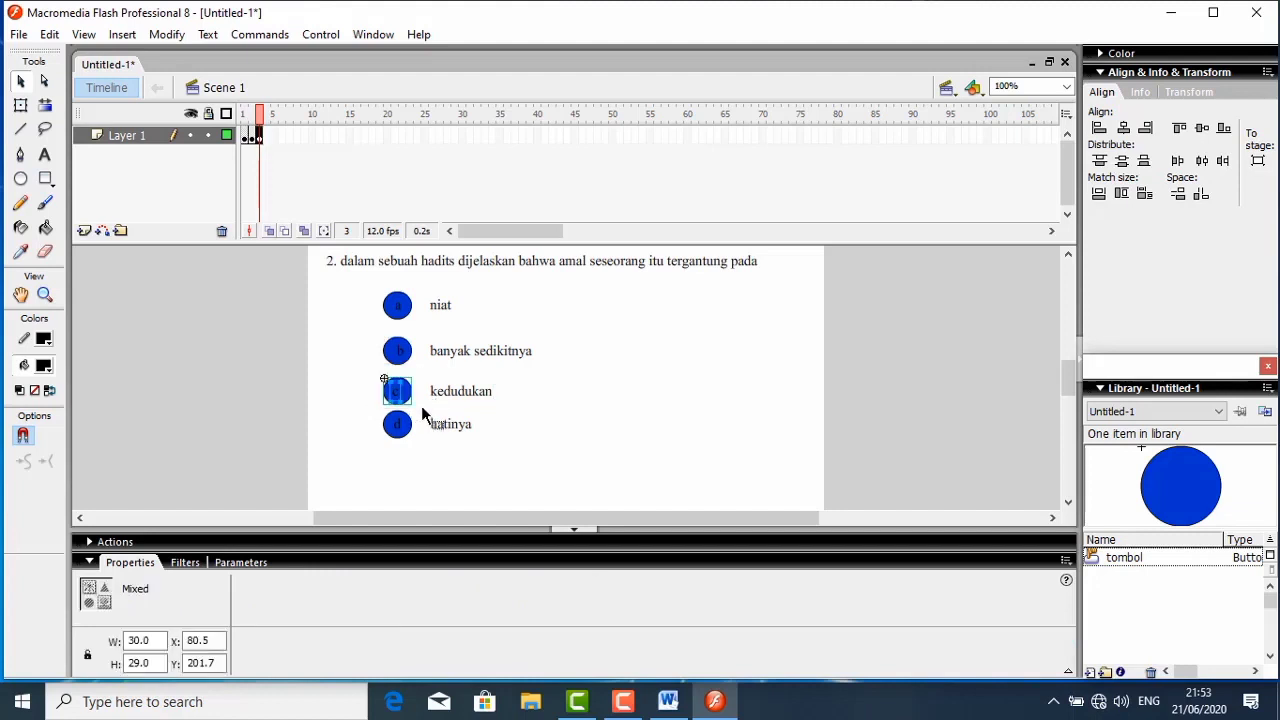
click(1117, 130)
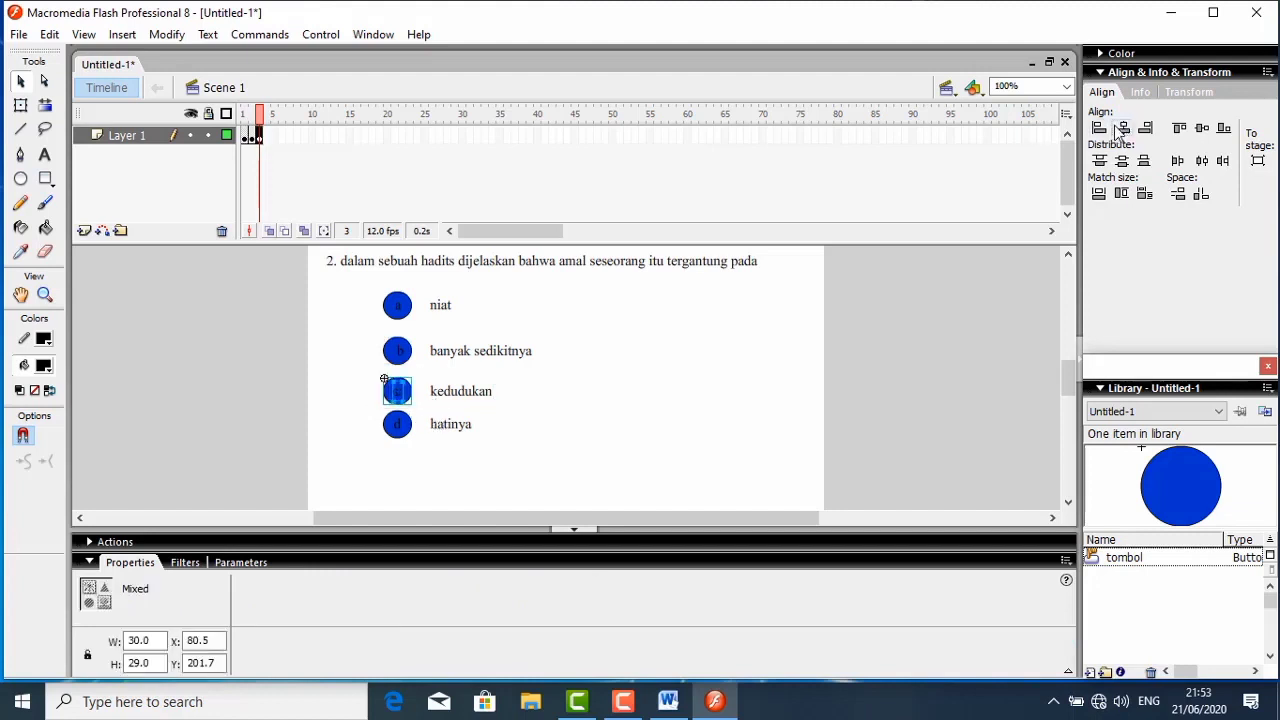
click(559, 362)
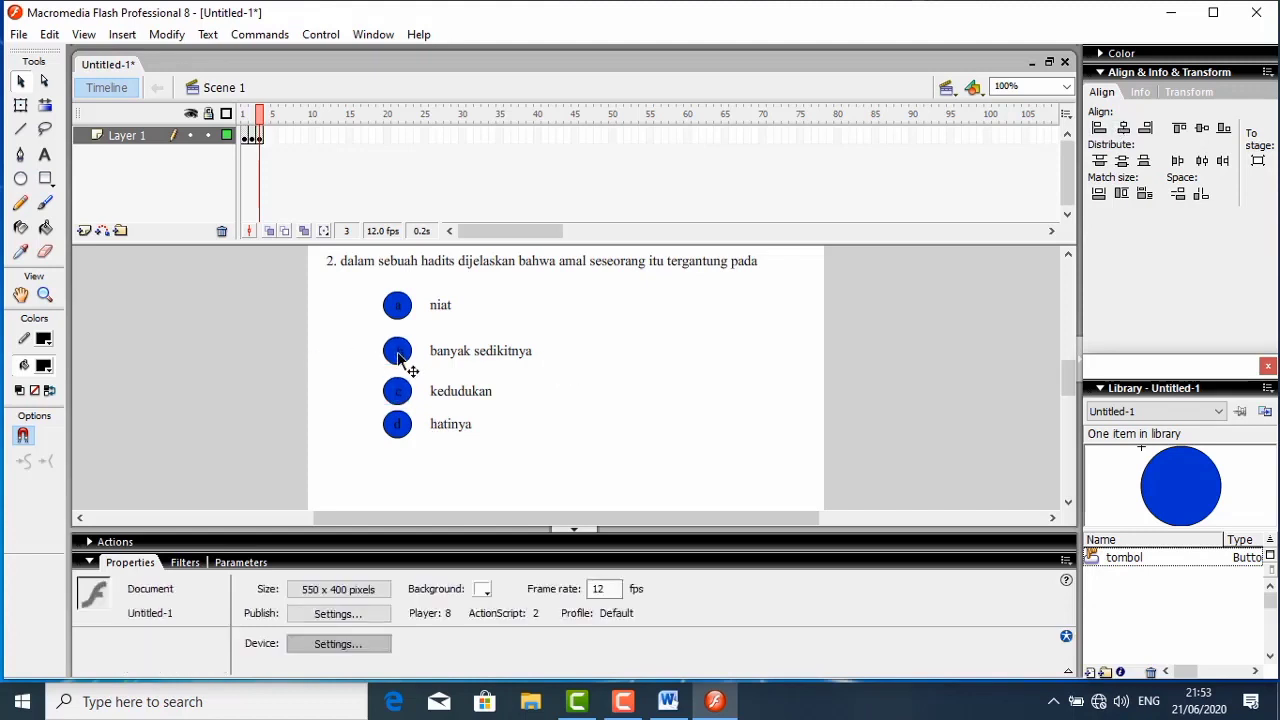
- Centre the letter "b" horizontally on its blue button beside "banyak sedikitnya"
drag(396, 355, 419, 370)
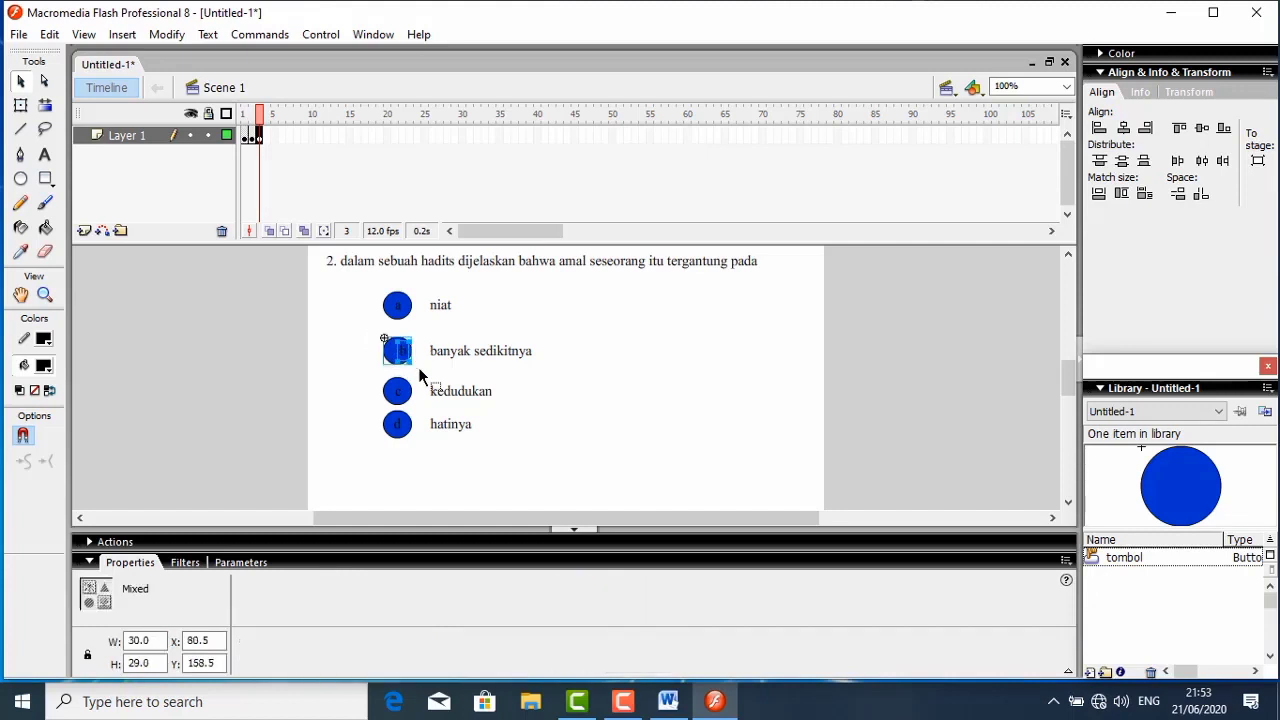
click(1122, 130)
click(661, 376)
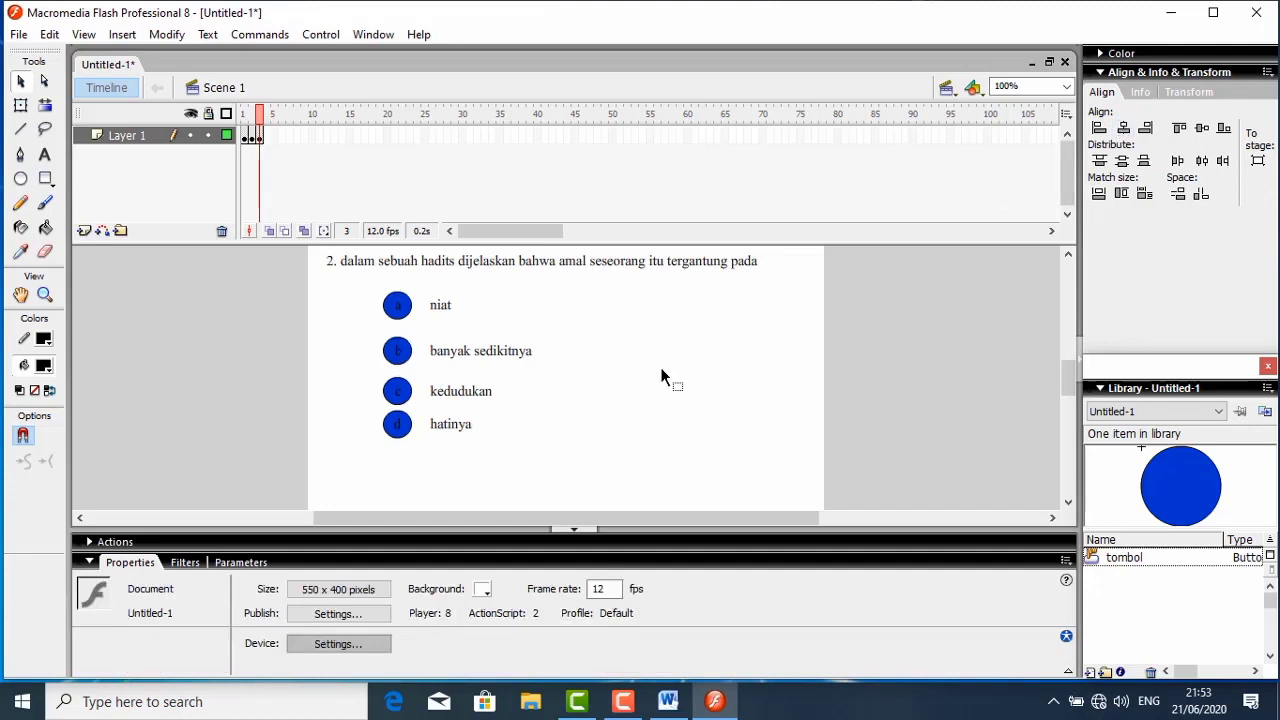
- Insert a blank keyframe at frame 4 of Layer 1
click(268, 140)
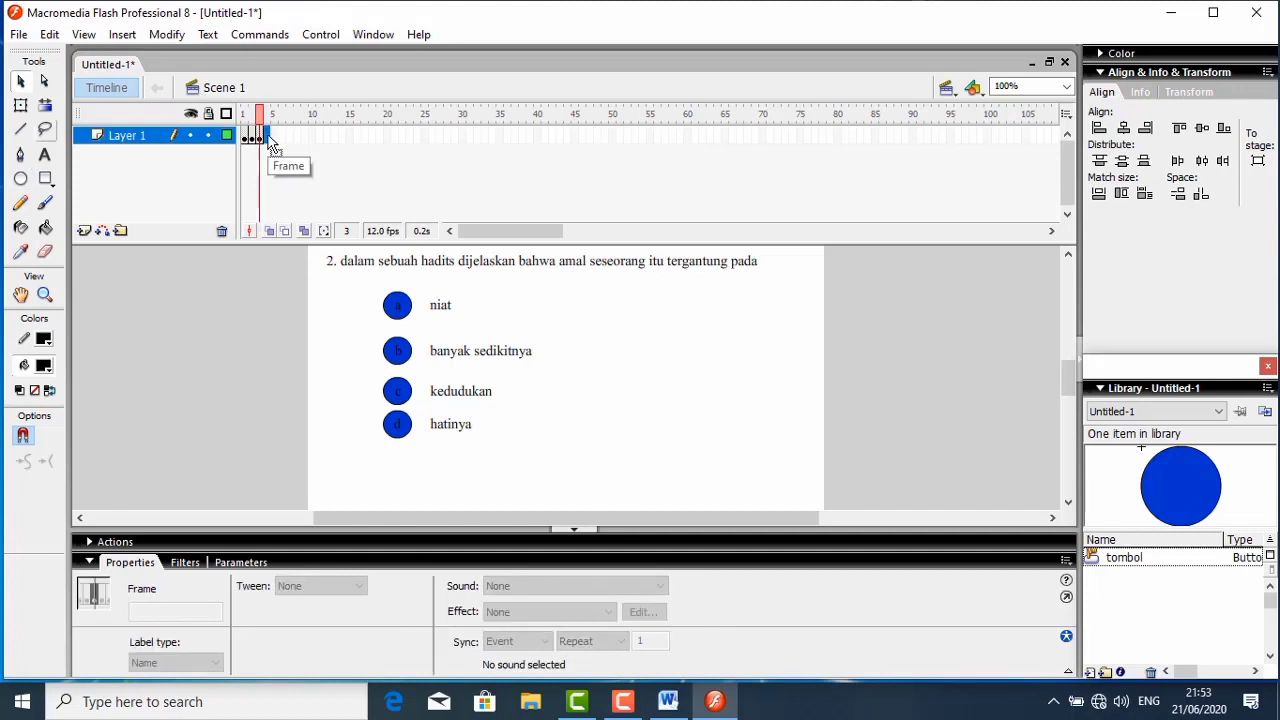
right_click(270, 143)
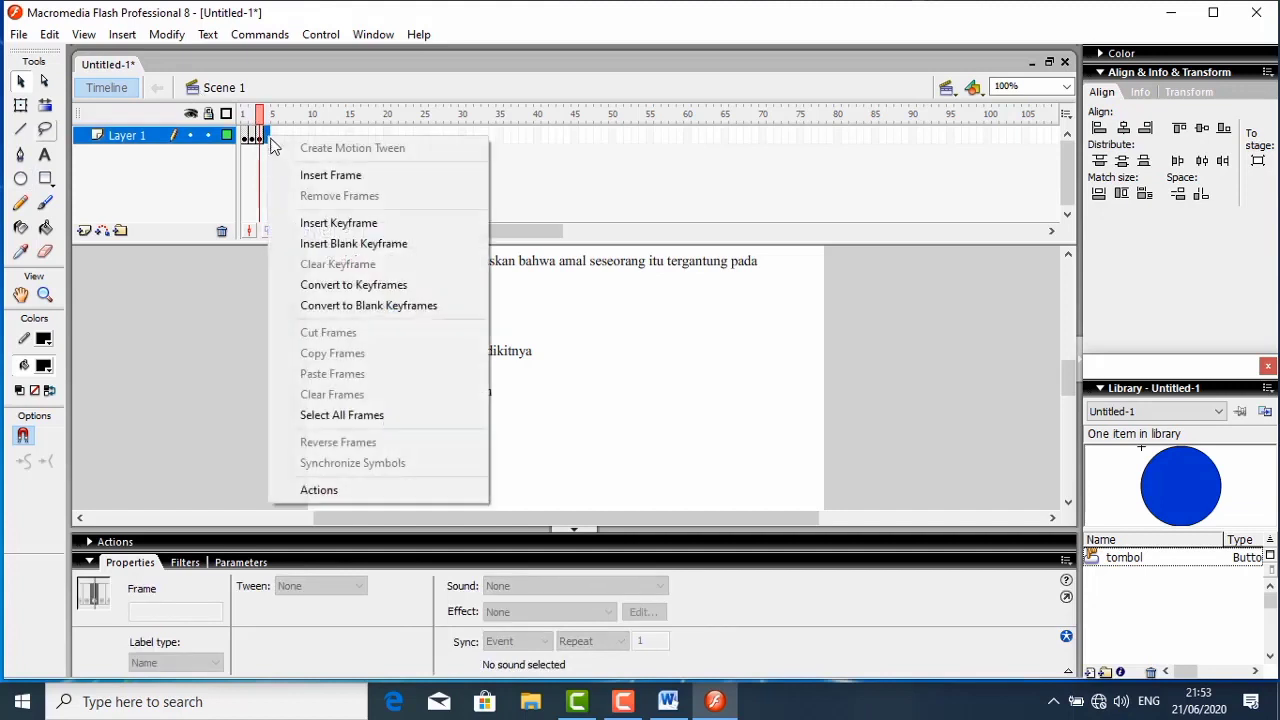
click(323, 244)
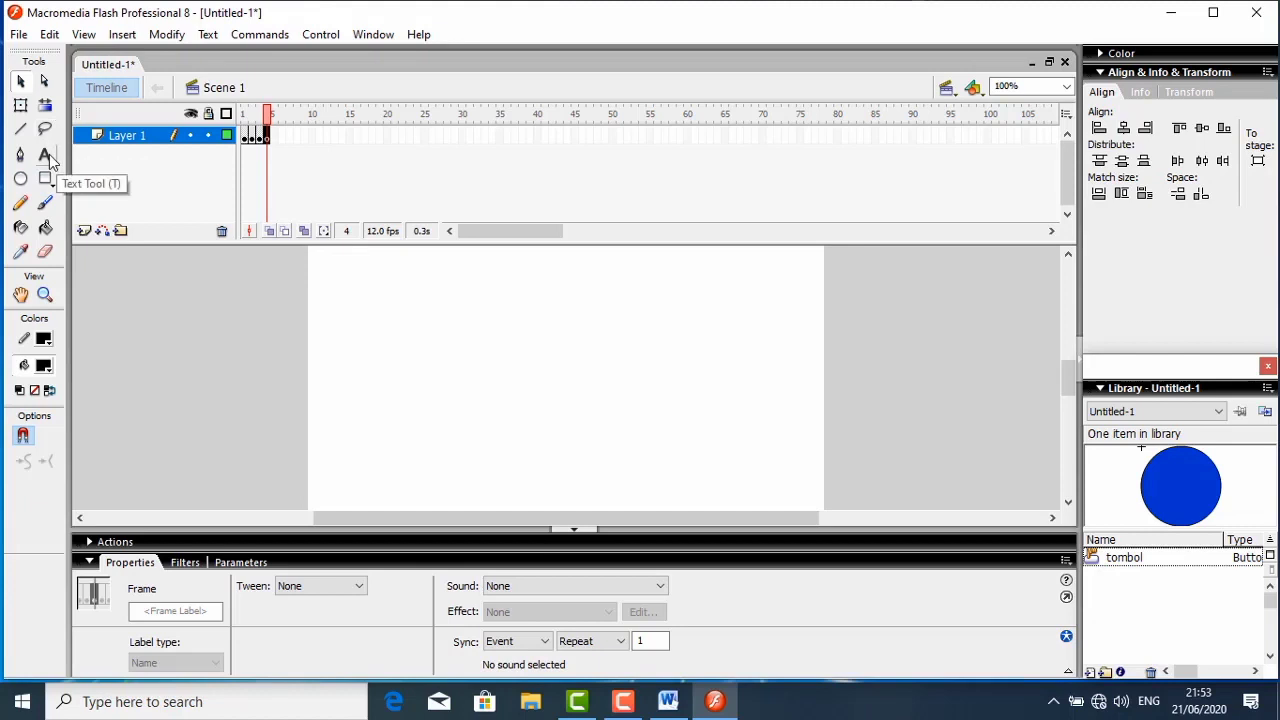
- Add the static text question "3. Bekerja tepat waktu berart..." and place it at about X 19, Y 75
click(46, 157)
click(343, 263)
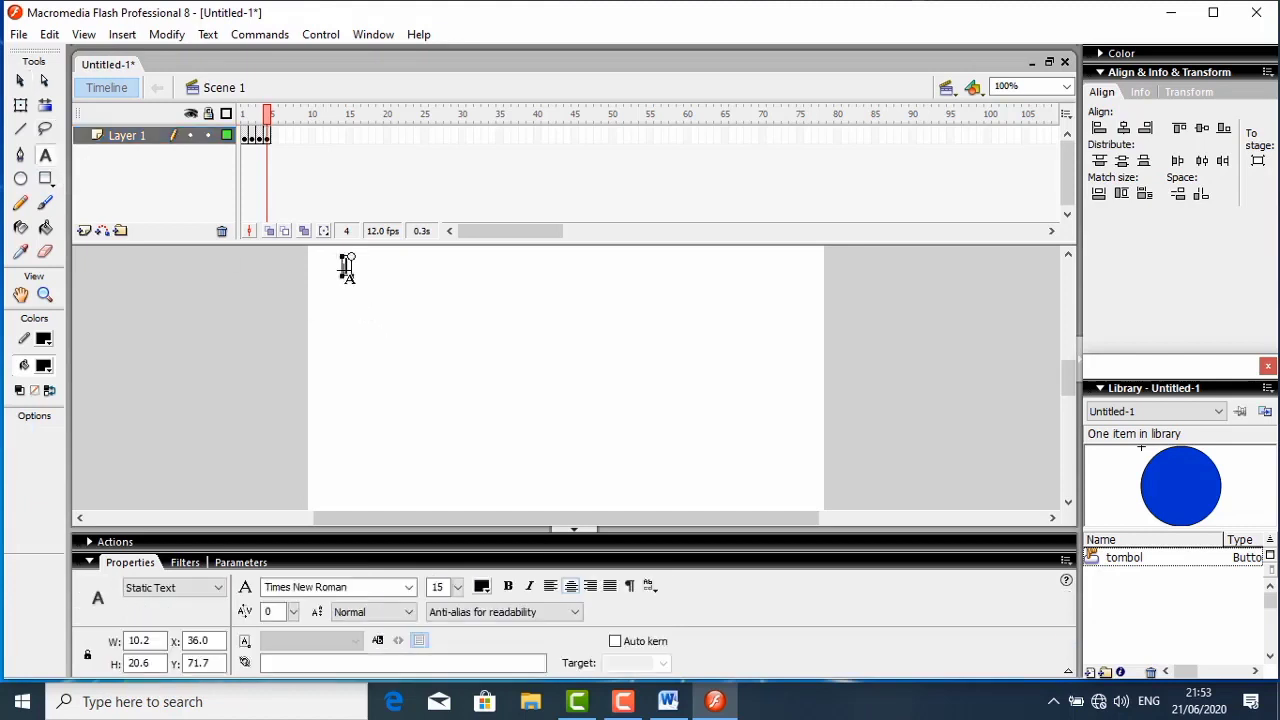
text(3. be)
key(BackSpace)
key(BackSpace)
key(BackSpace)
text(Bekerja tepat waktu)
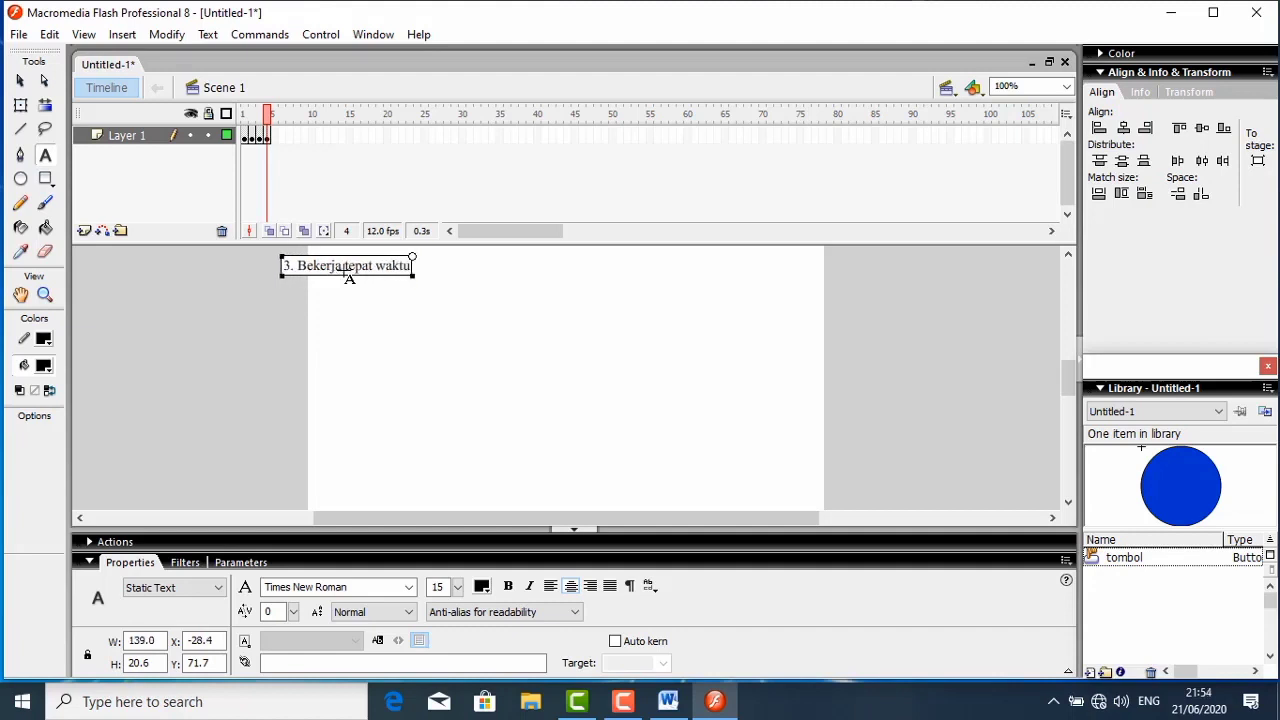
text( berar)
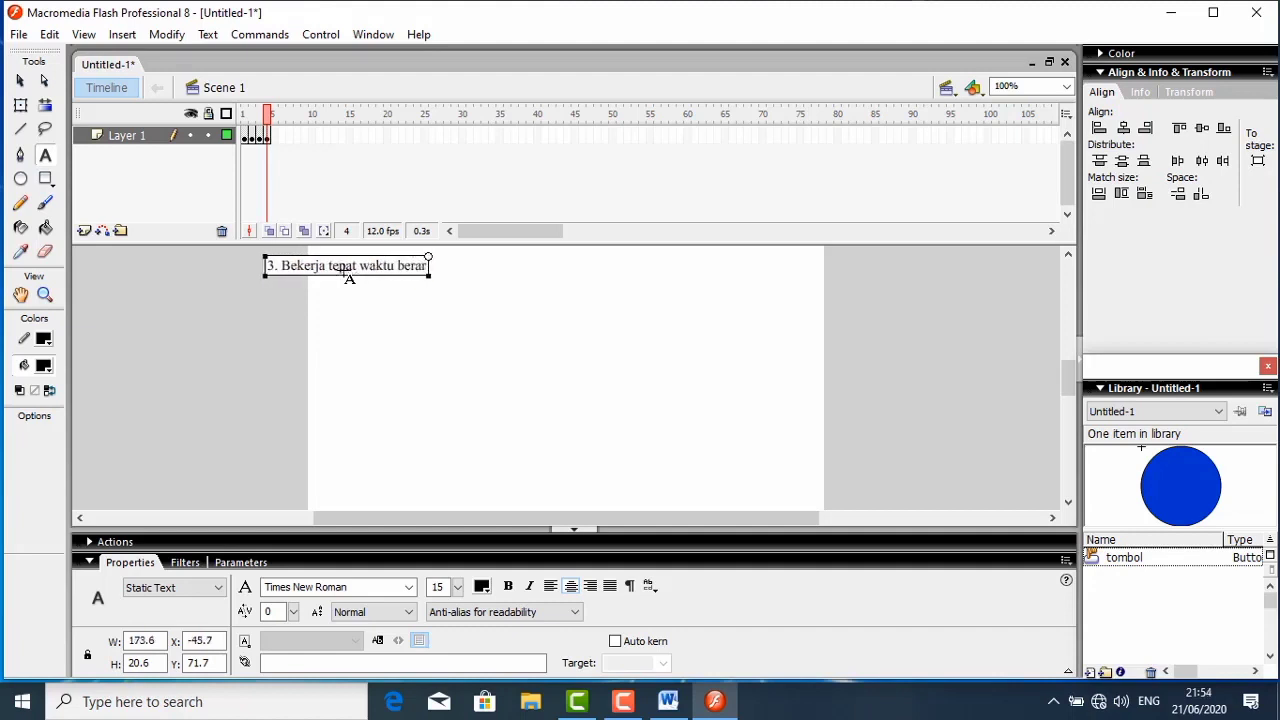
text(t...)
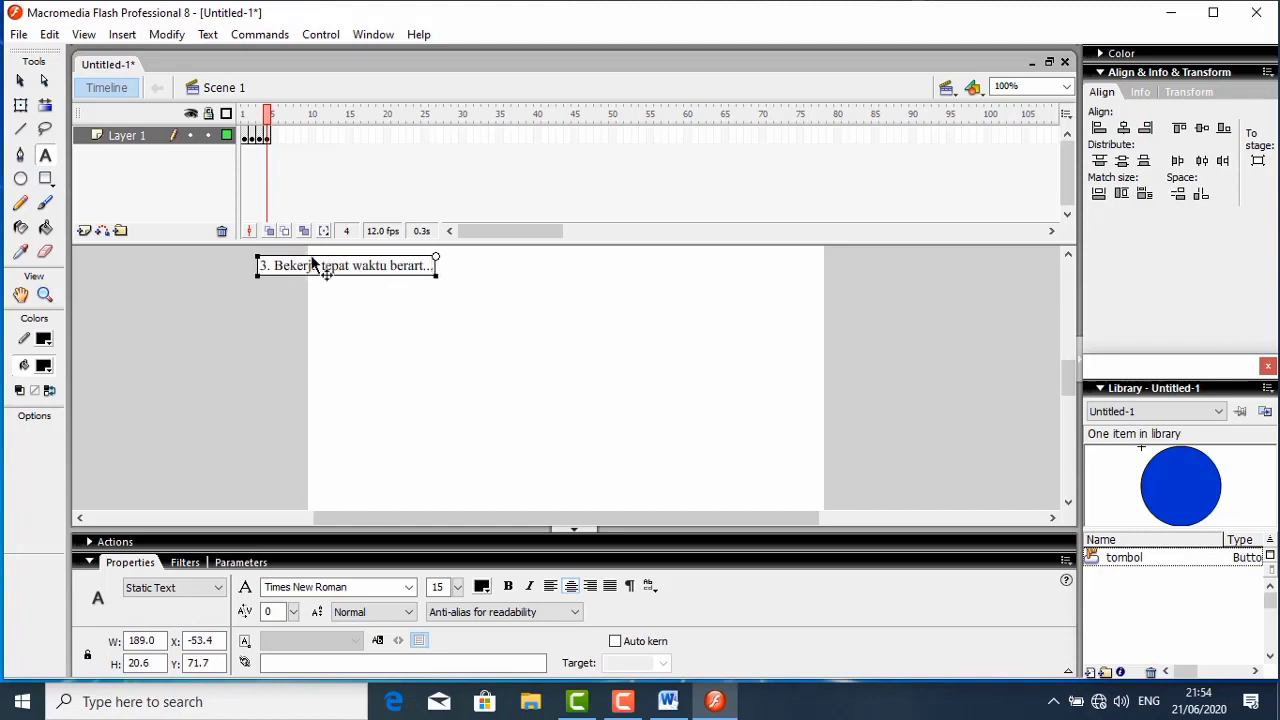
drag(312, 260, 389, 268)
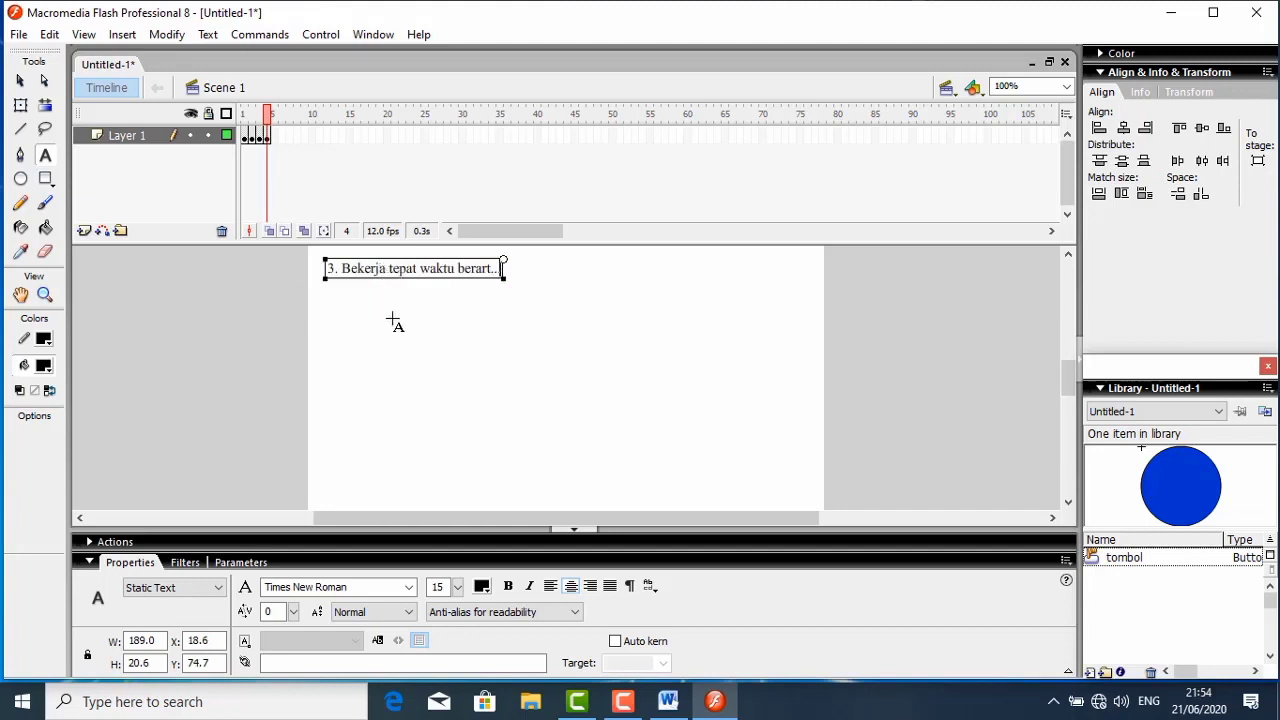
- Add the static text answer "secara jujur" below question 3 at about Y 110
click(393, 318)
click(389, 297)
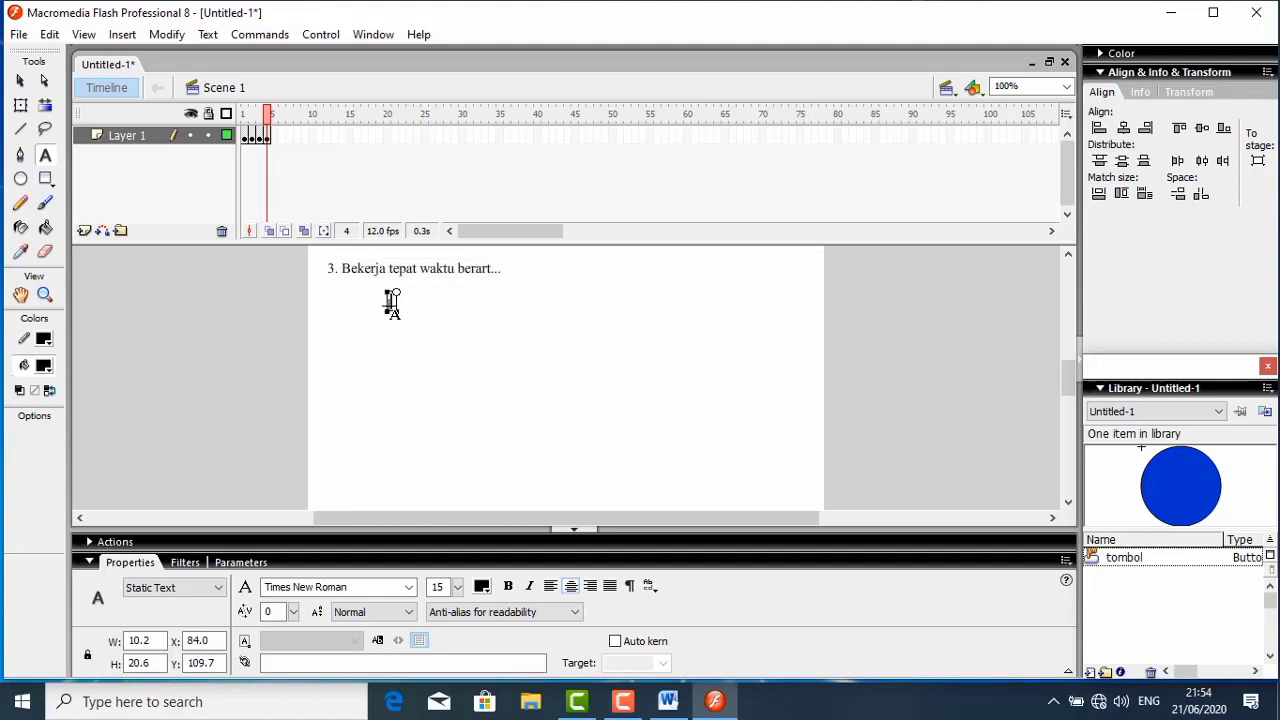
text(4)
text(eca)
text(ra juj)
text(u)
text(r)
key(Escape)
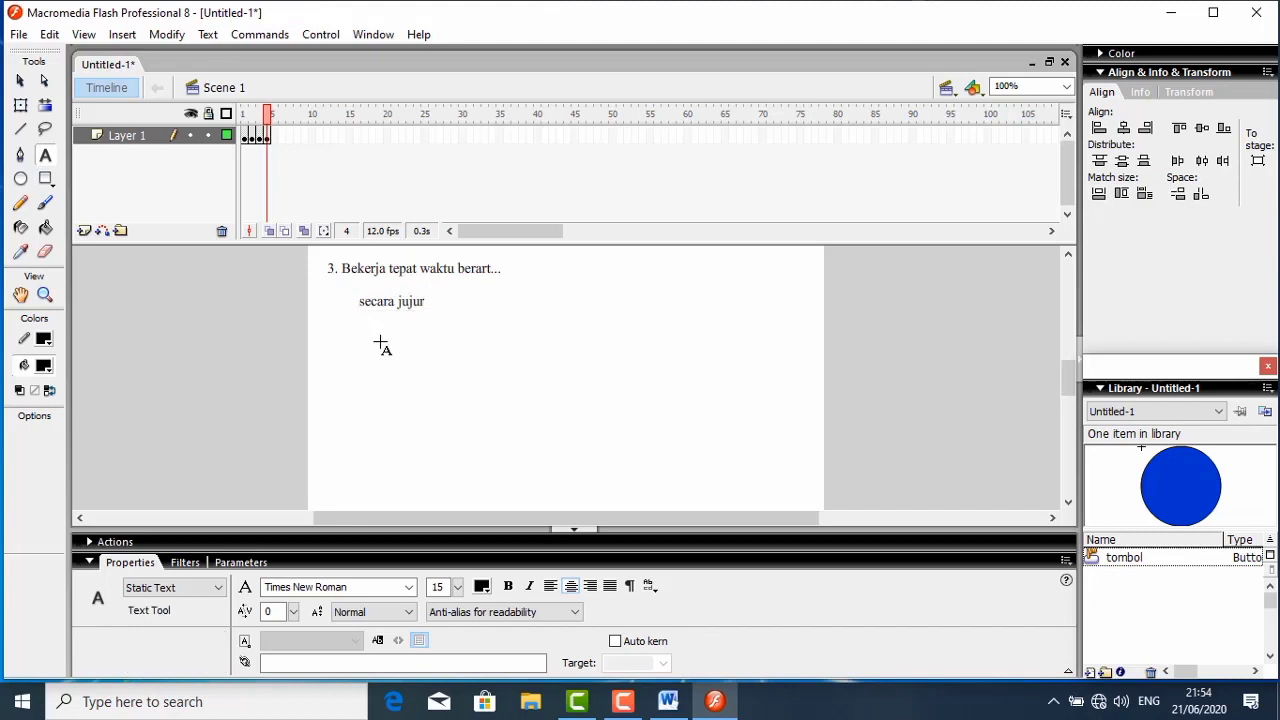
key(r)
key(a)
key(j)
key(i)
key(n)
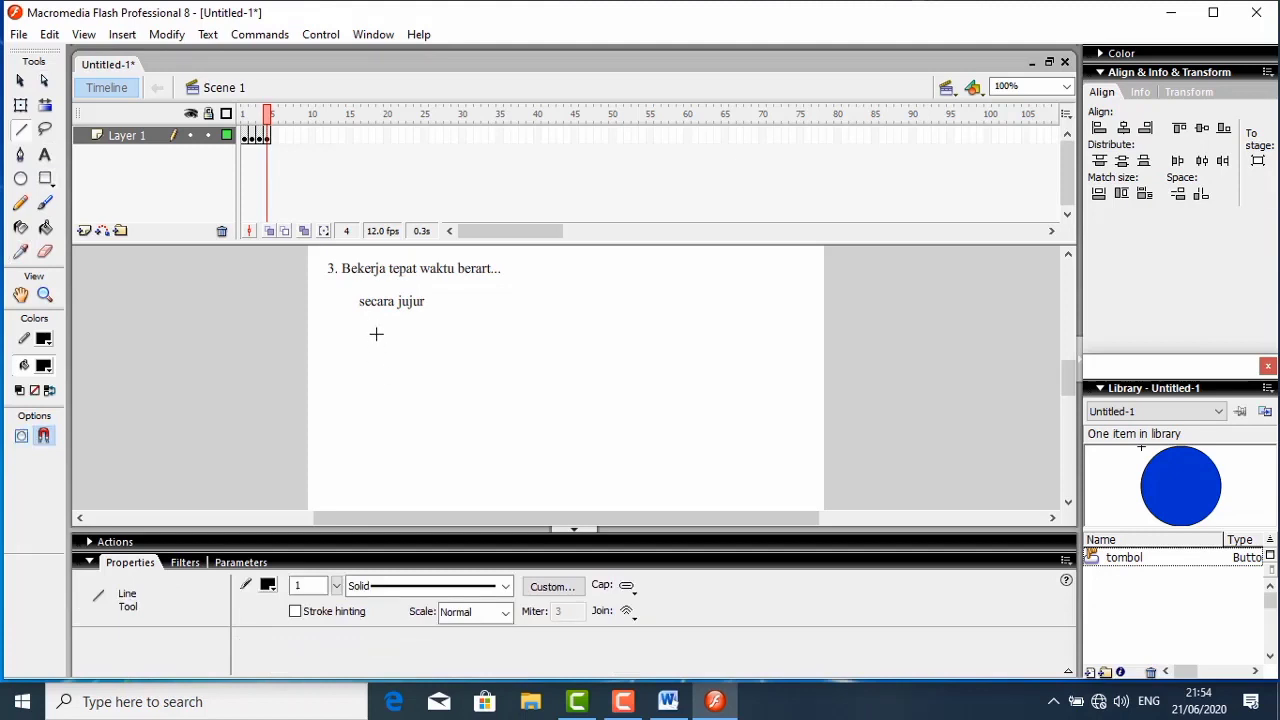
- Add the static text answer "rajin" below "secara jujur" at about Y 141
click(44, 155)
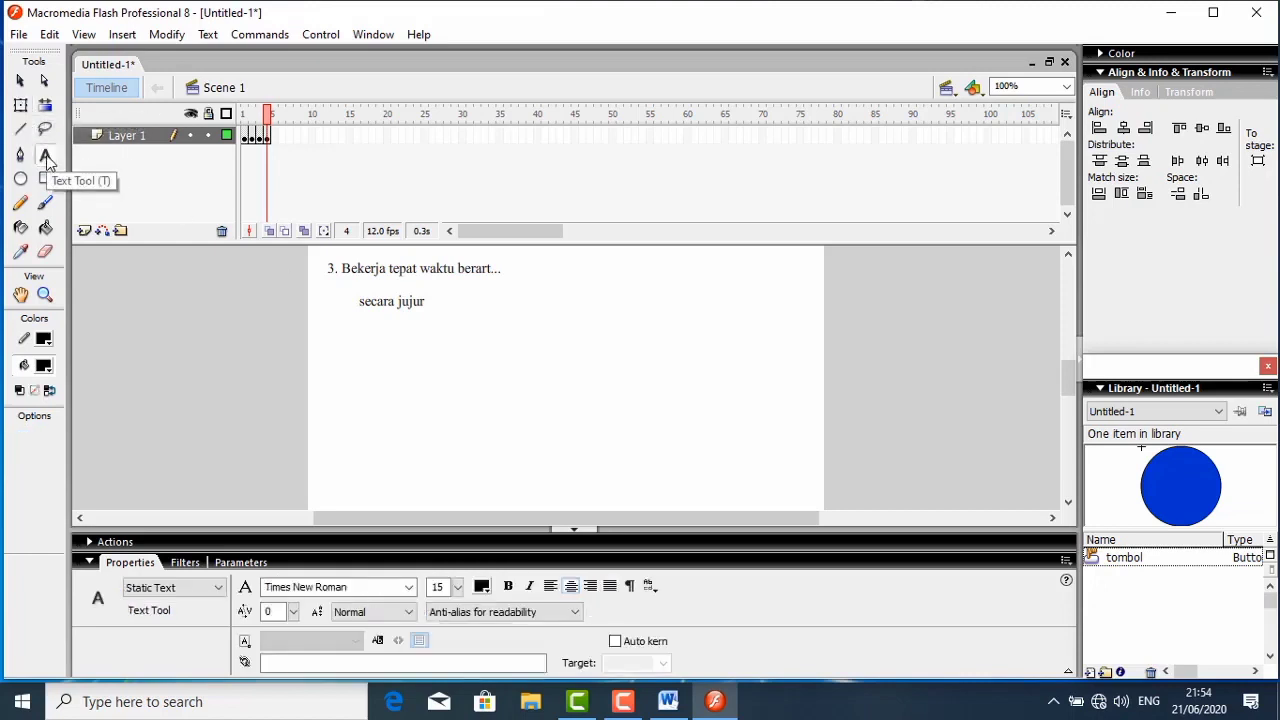
click(374, 332)
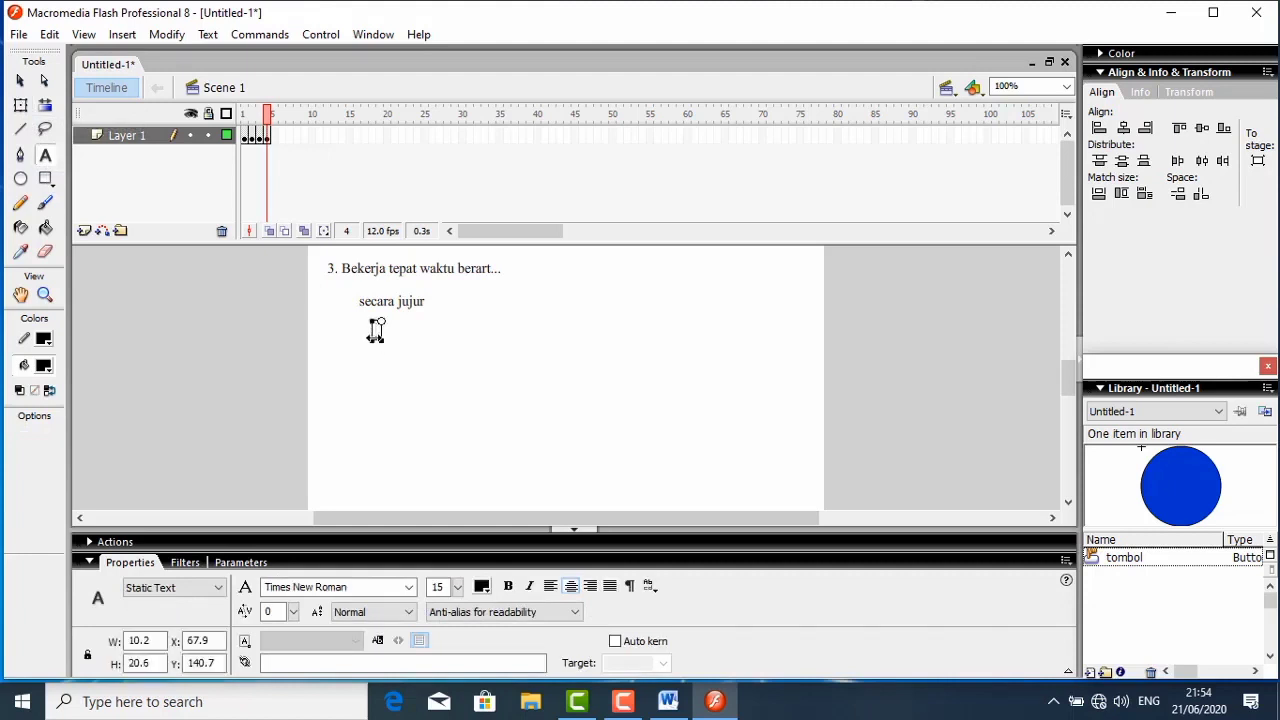
text(rajin)
key(Escape)
key(o)
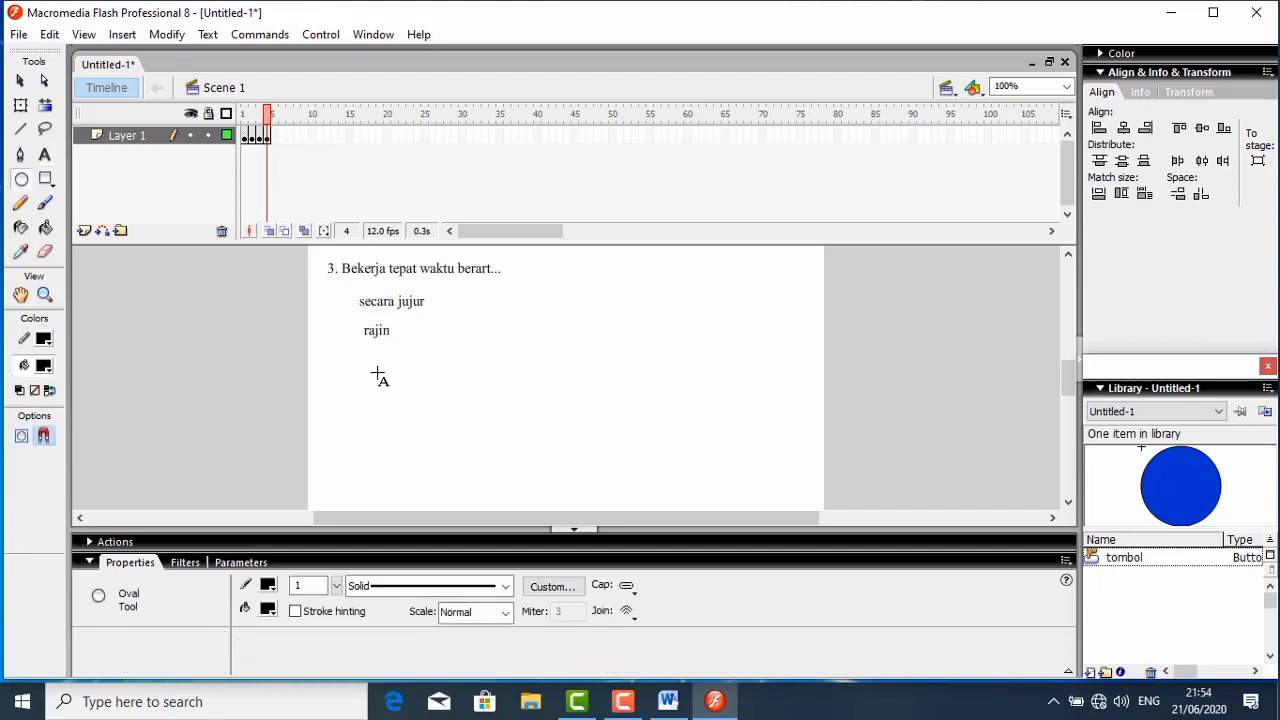
key(p)
key(t)
key(i)
key(m)
key(i)
key(s)
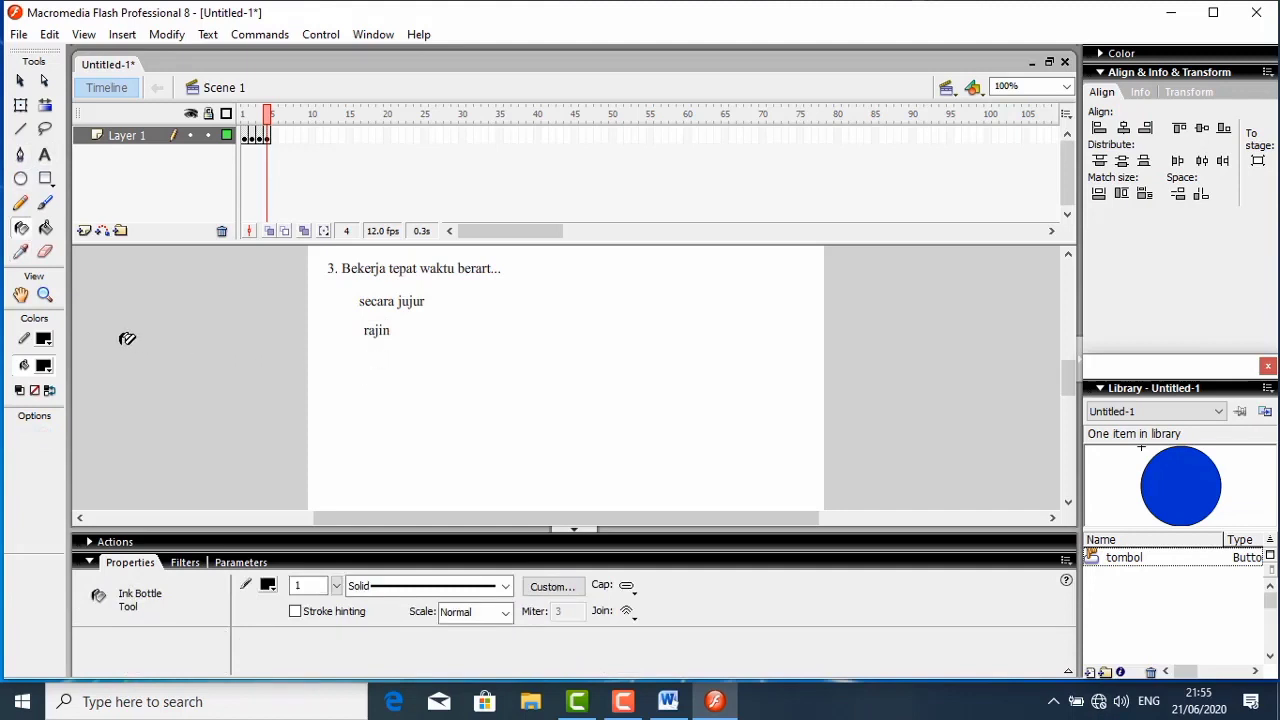
- Add the static text answers "optimis" at about Y 175 and "disiplin" at about Y 214, below "rajin"
click(43, 157)
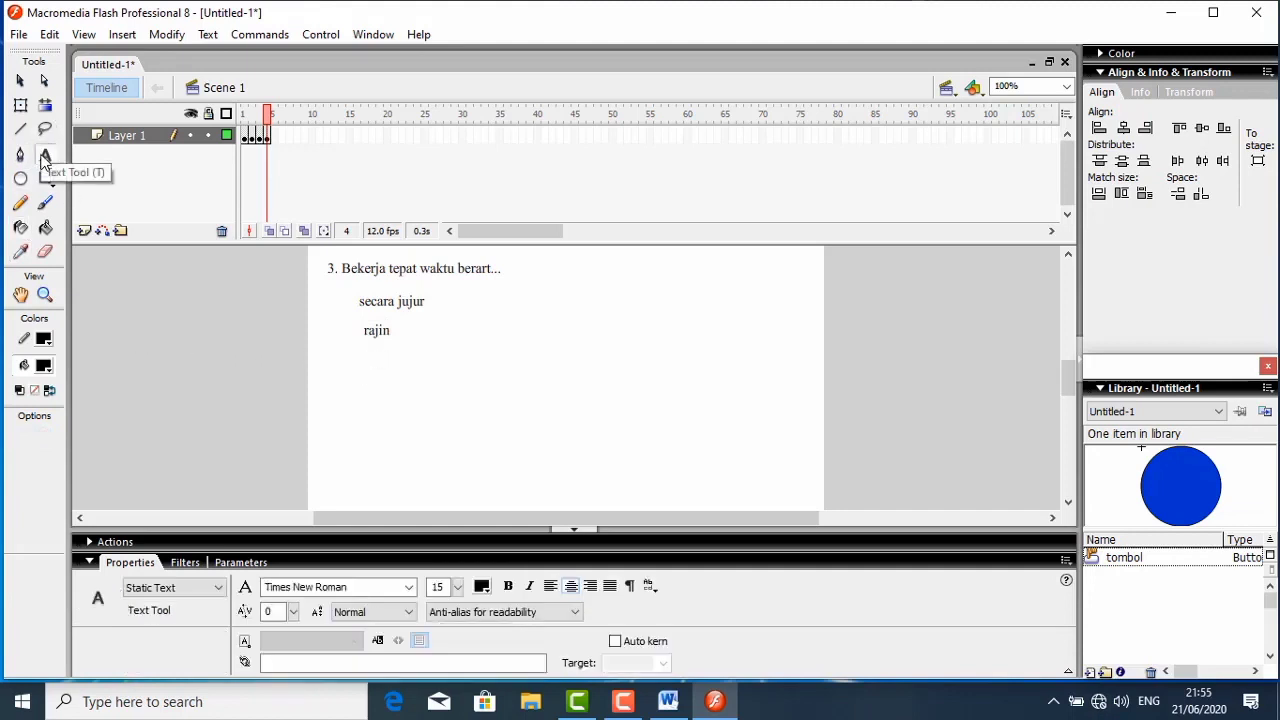
click(370, 358)
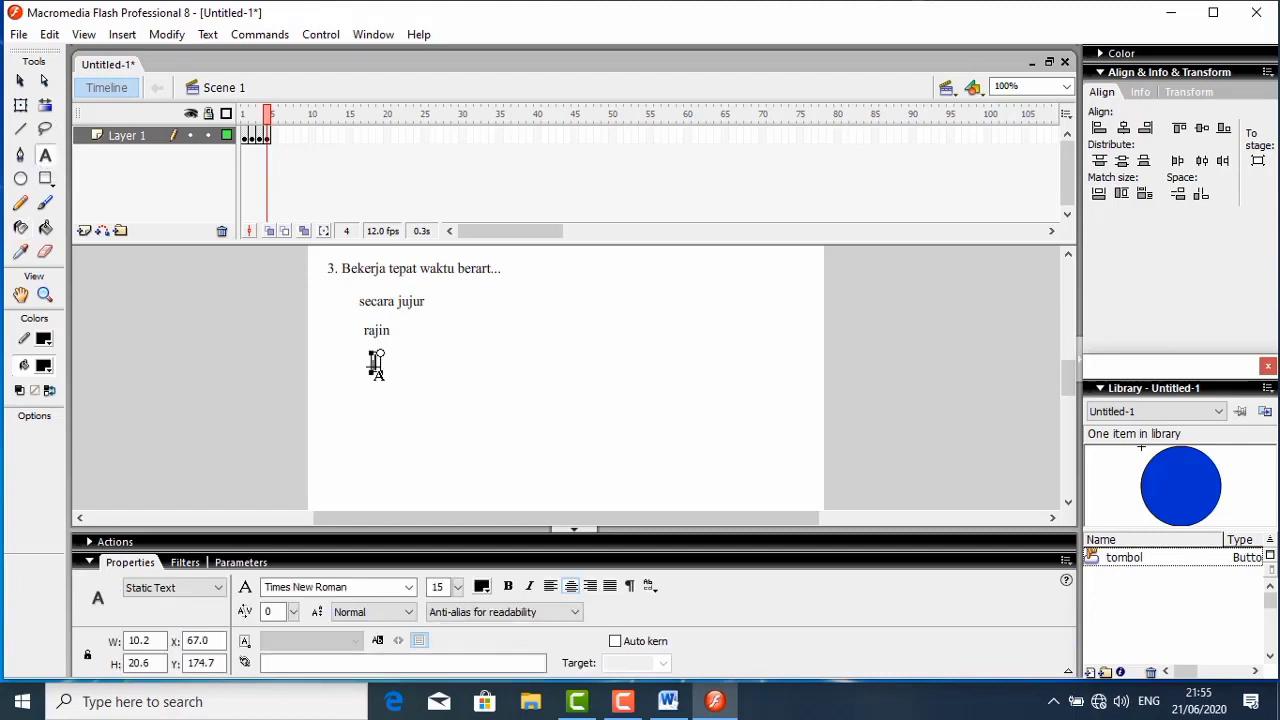
text(optimis)
click(380, 407)
click(381, 400)
text(disiplin)
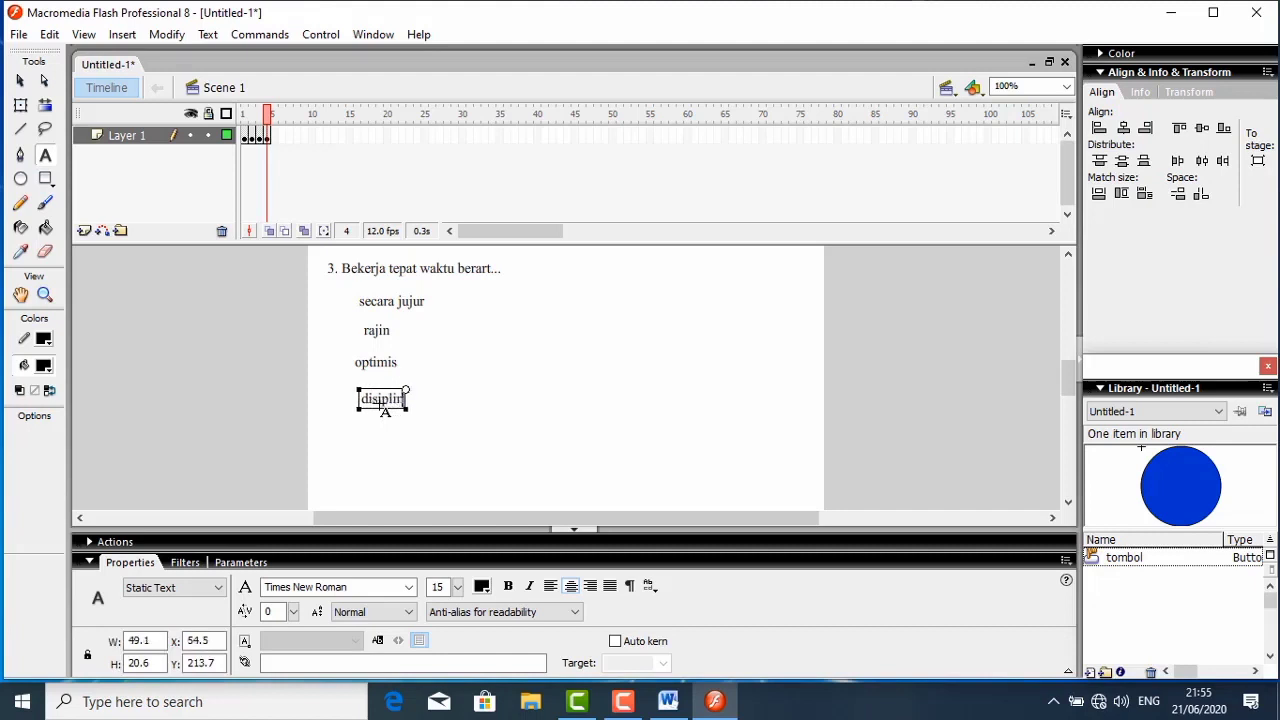
- Paste a tombol button instance and place it beside "secara jujur" at about X 18, Y 106
click(329, 315)
right_click(329, 315)
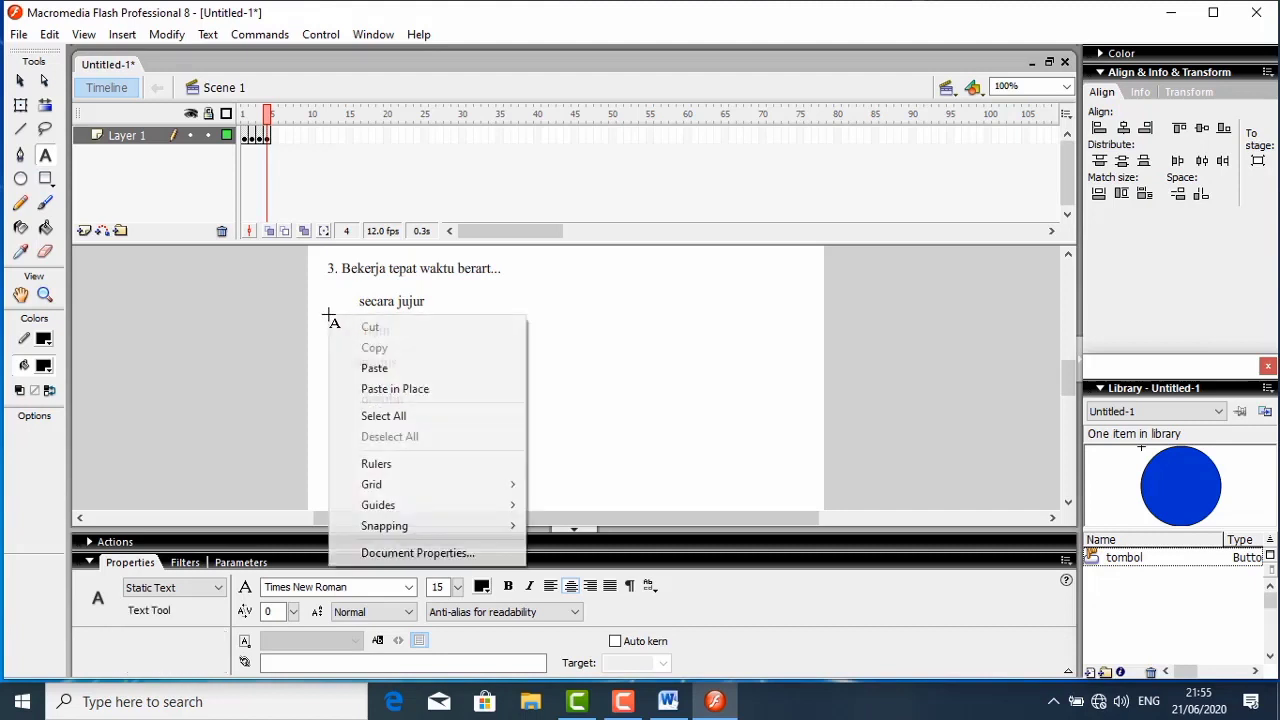
click(364, 368)
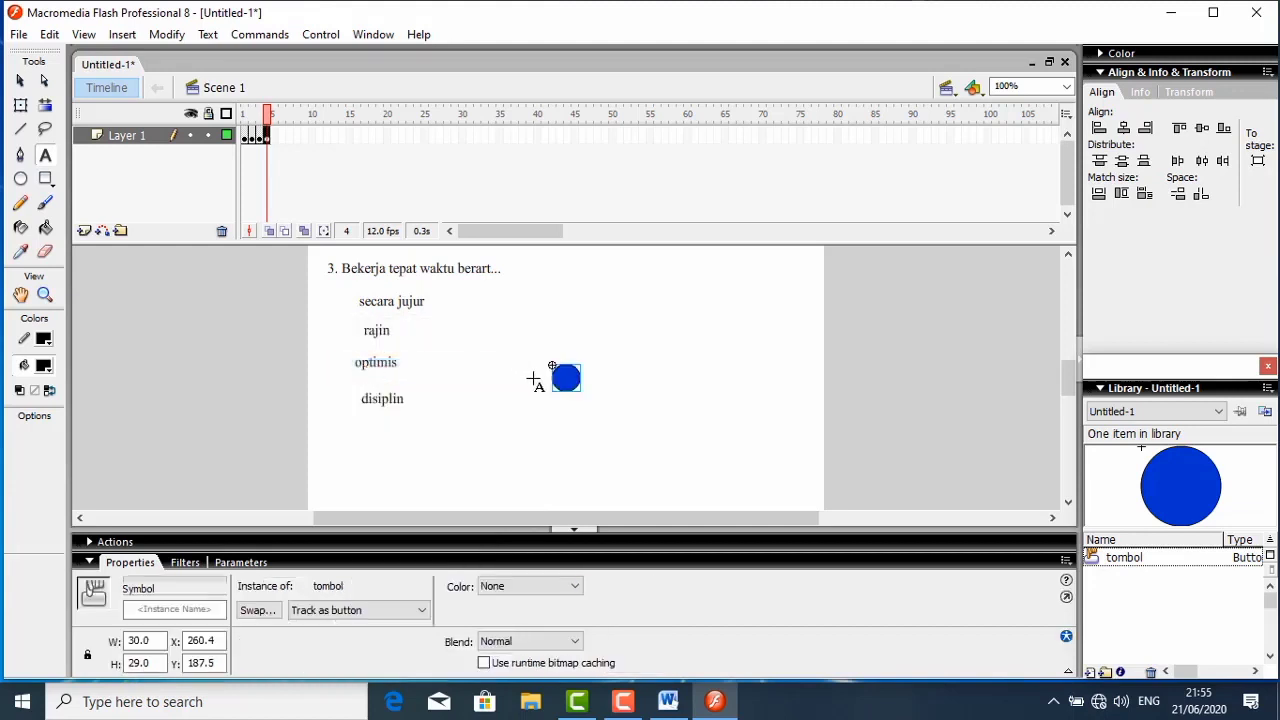
click(567, 381)
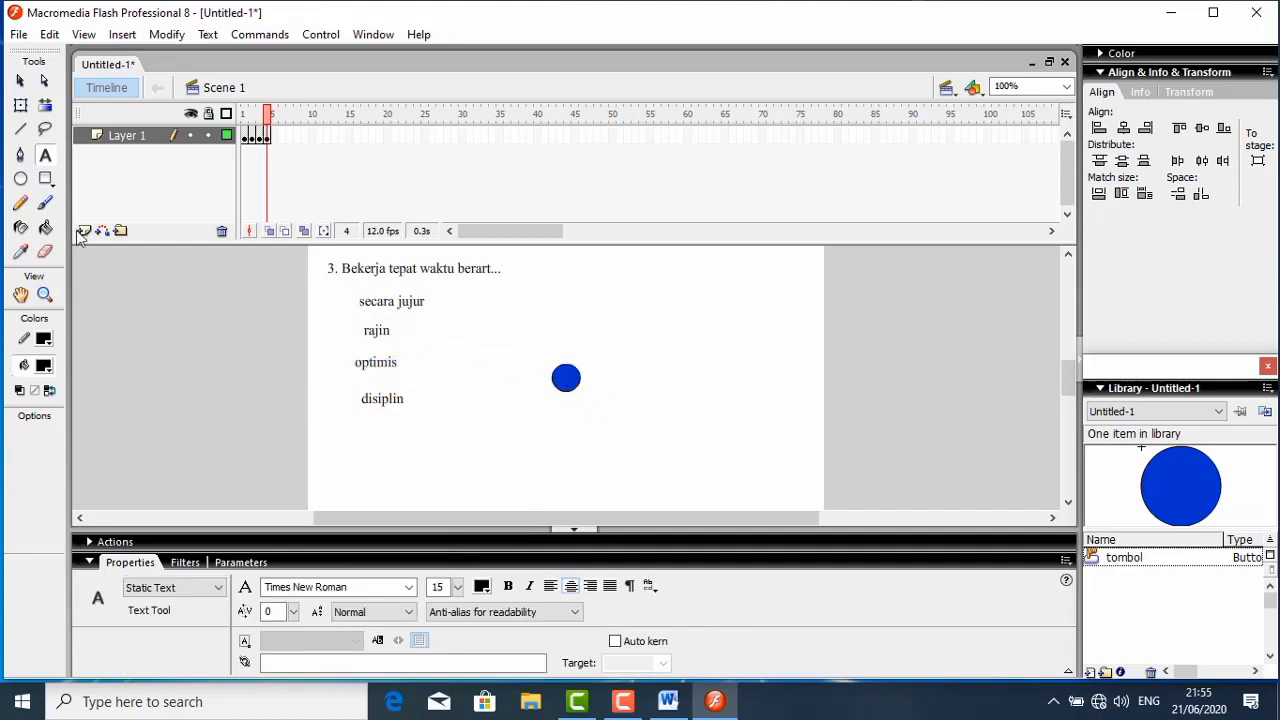
click(20, 81)
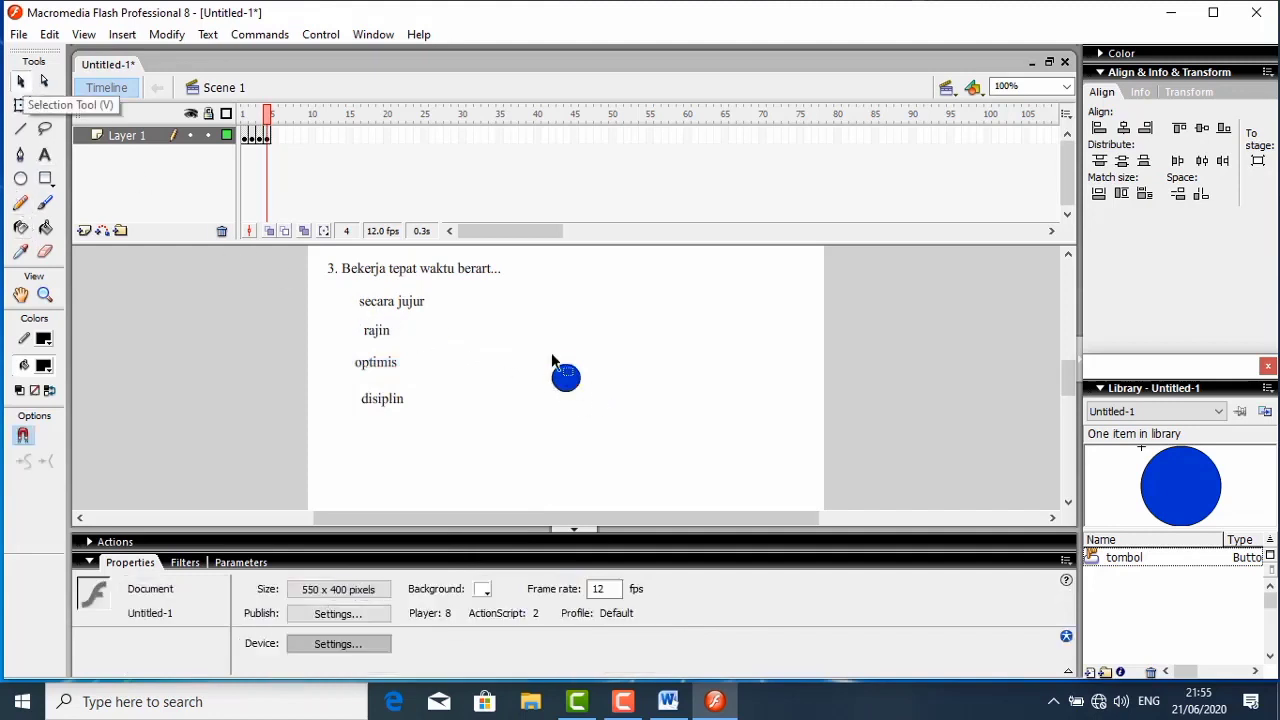
drag(566, 379, 337, 305)
- Paste a second tombol button and place it beside "rajin" at about X 18, Y 146
right_click(460, 323)
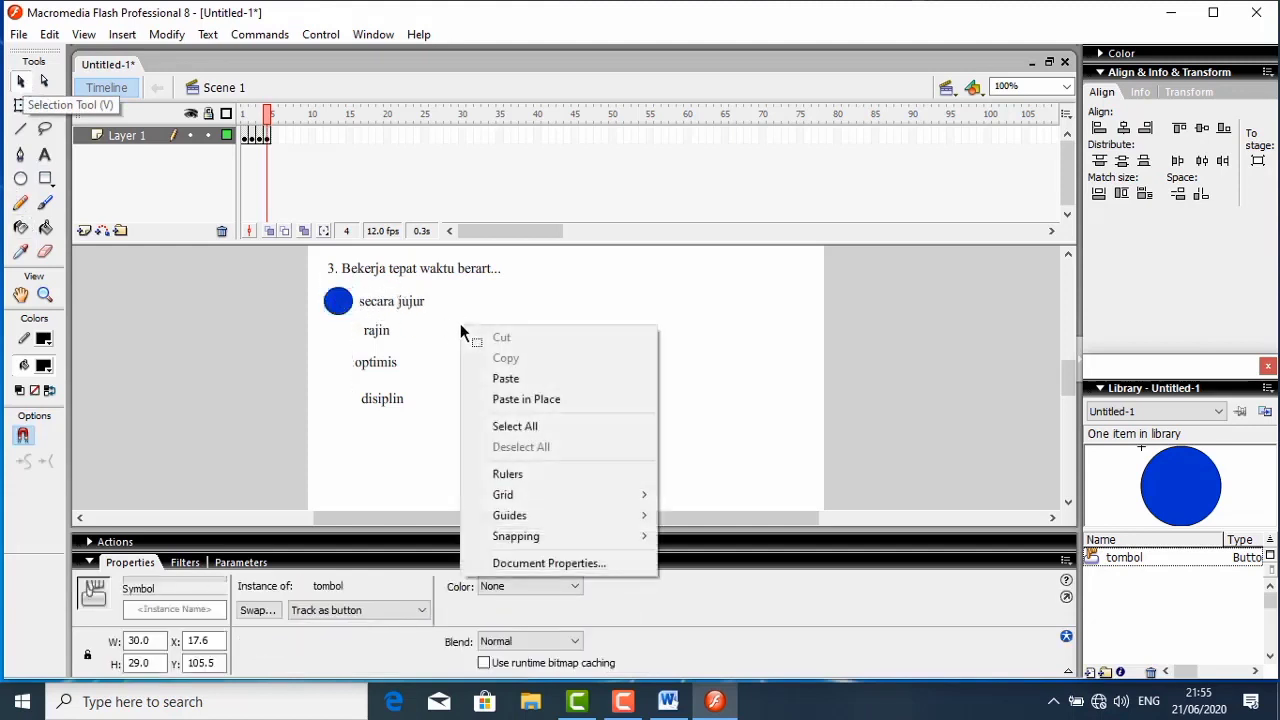
click(505, 379)
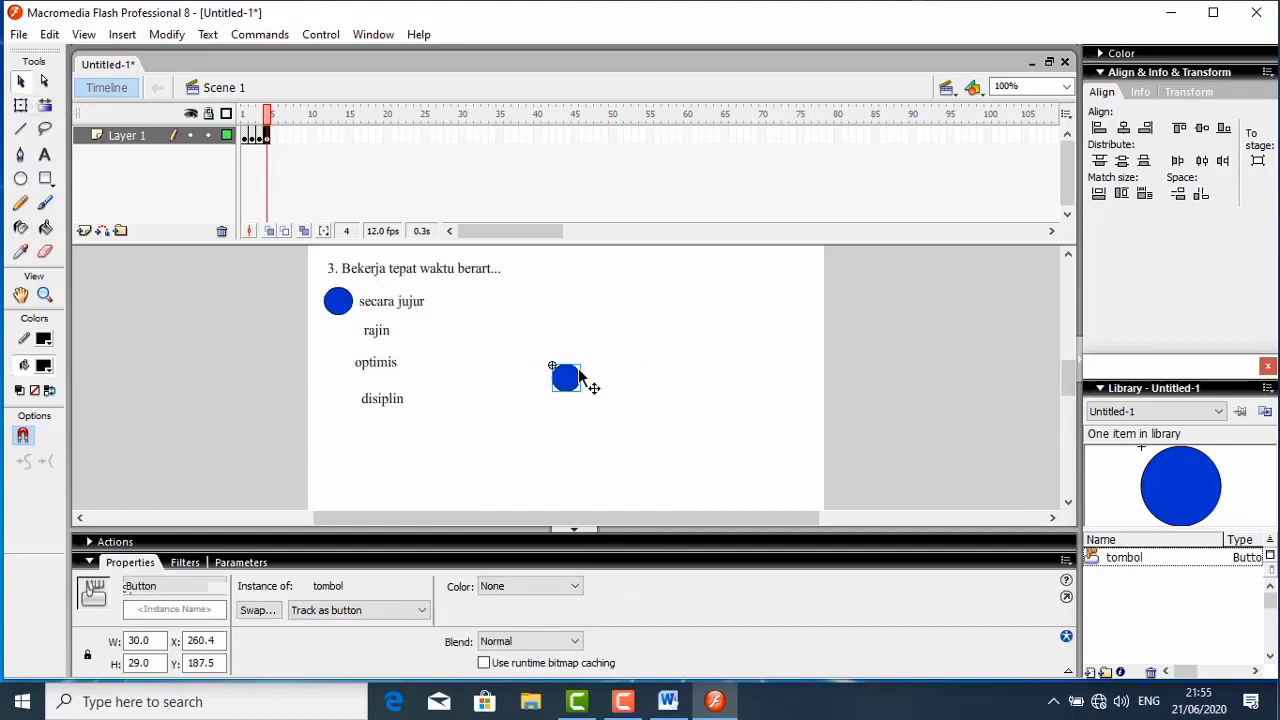
drag(578, 376, 345, 339)
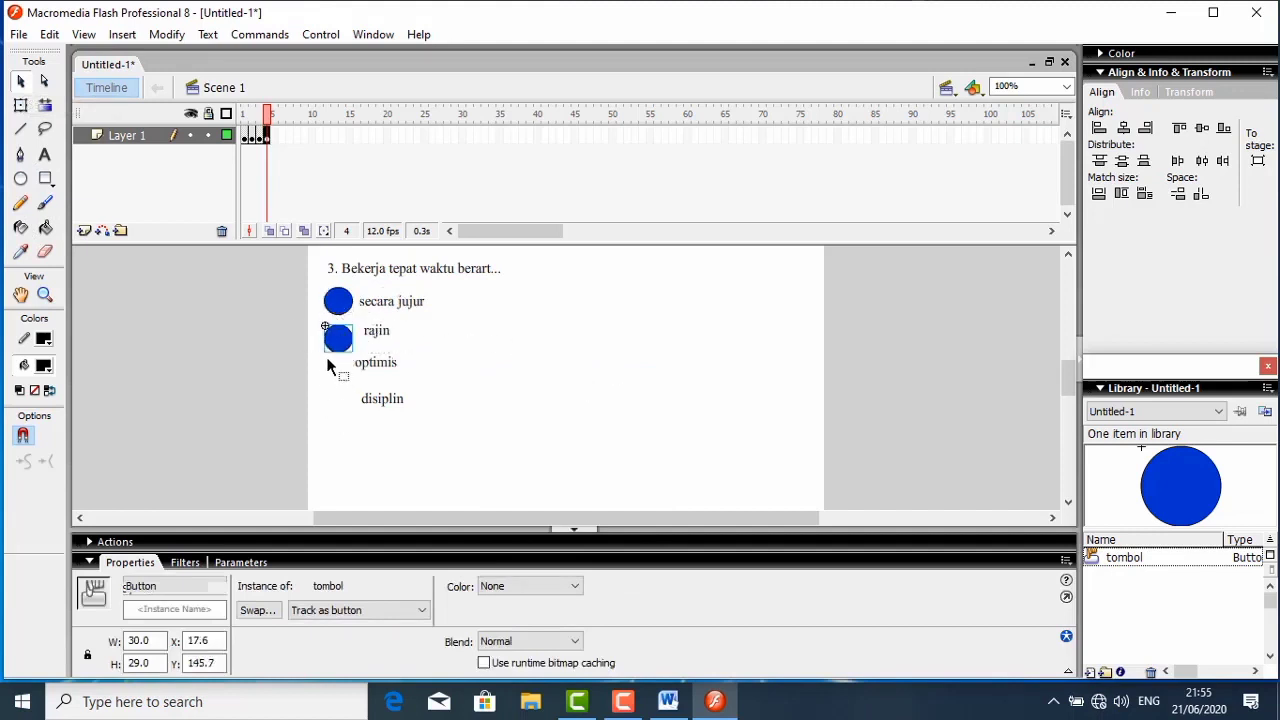
- Align the left edges of the four answer texts and move them away from the buttons to about X 70
drag(358, 287, 423, 420)
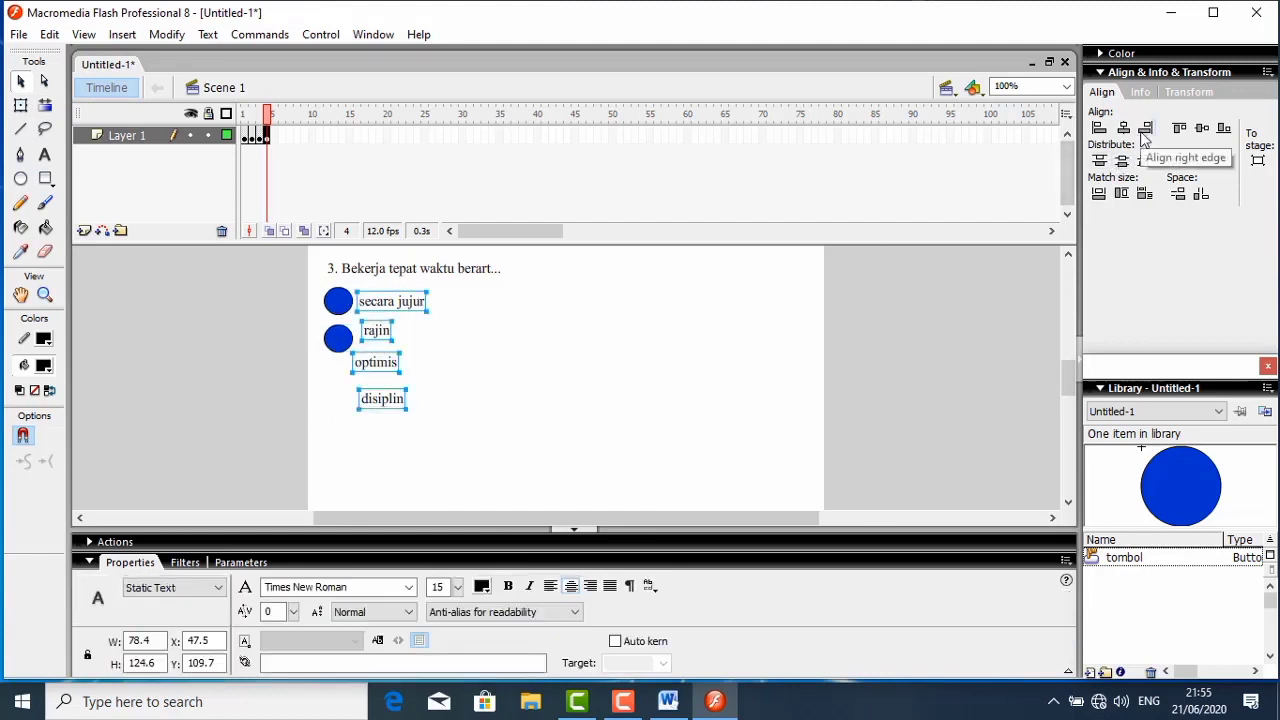
click(1099, 128)
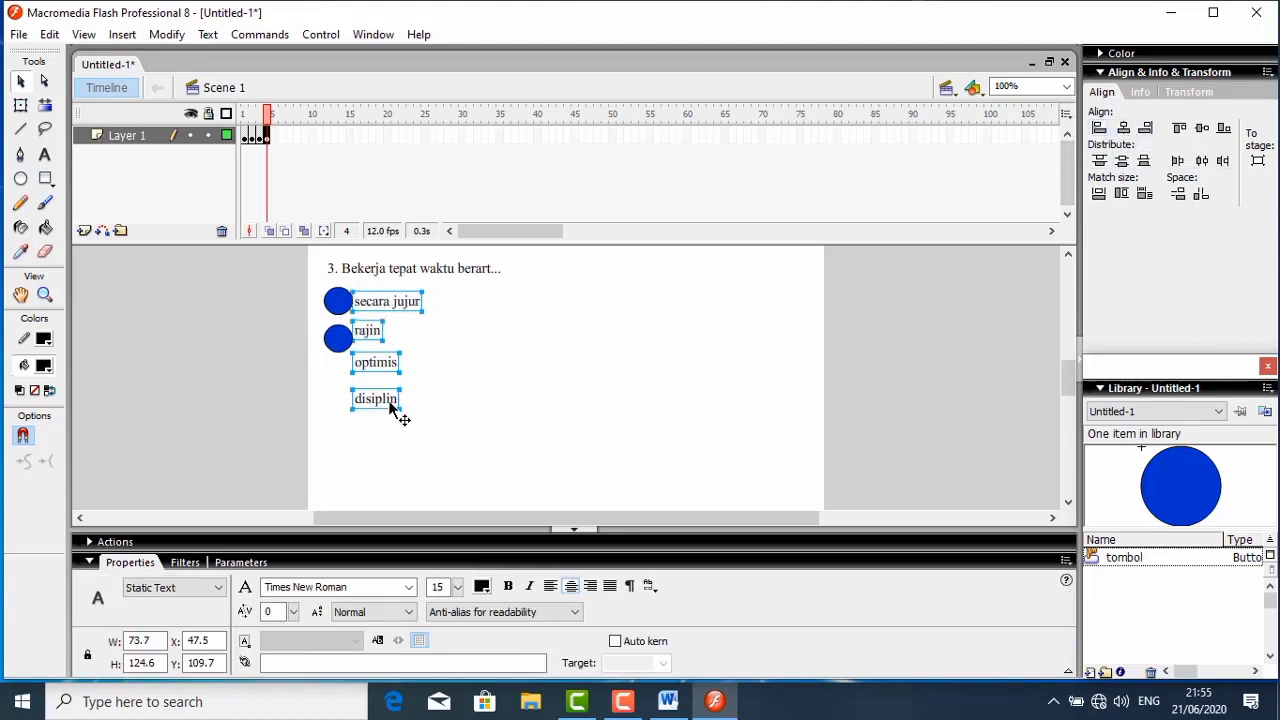
drag(411, 408, 434, 408)
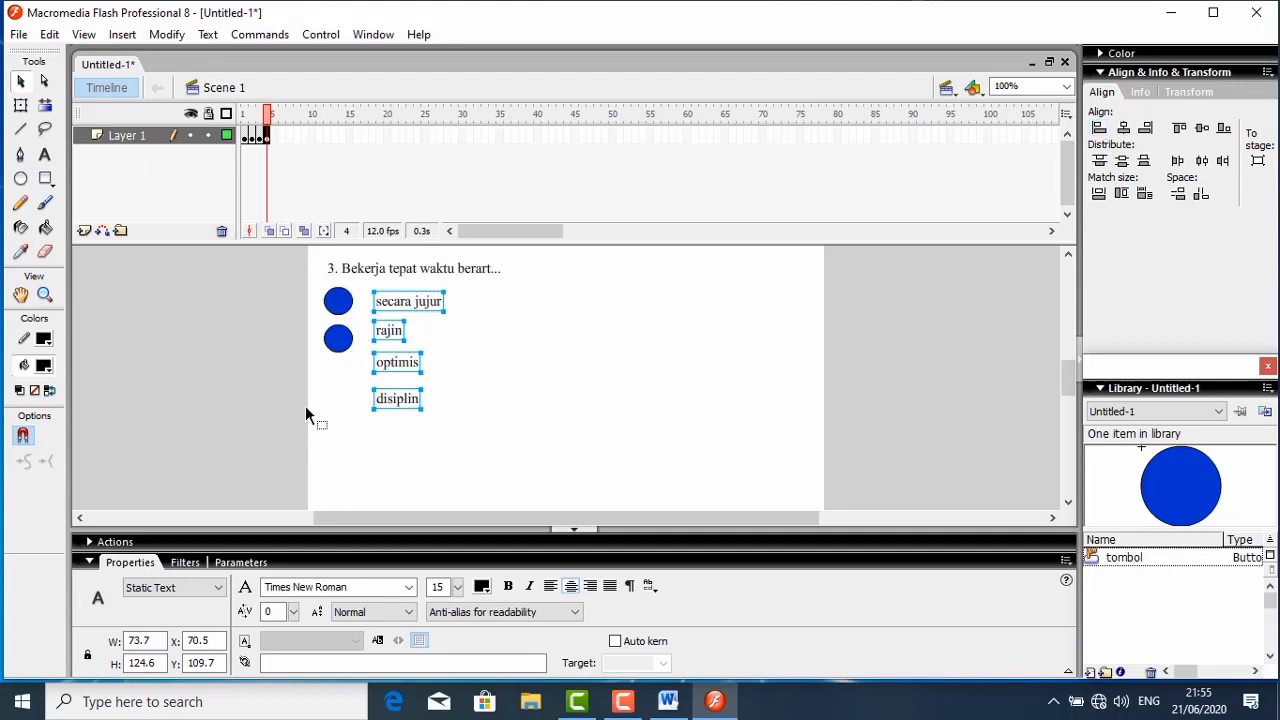
- Paste a third tombol button and place it beside "optimis" at about X 18, Y 188
click(334, 380)
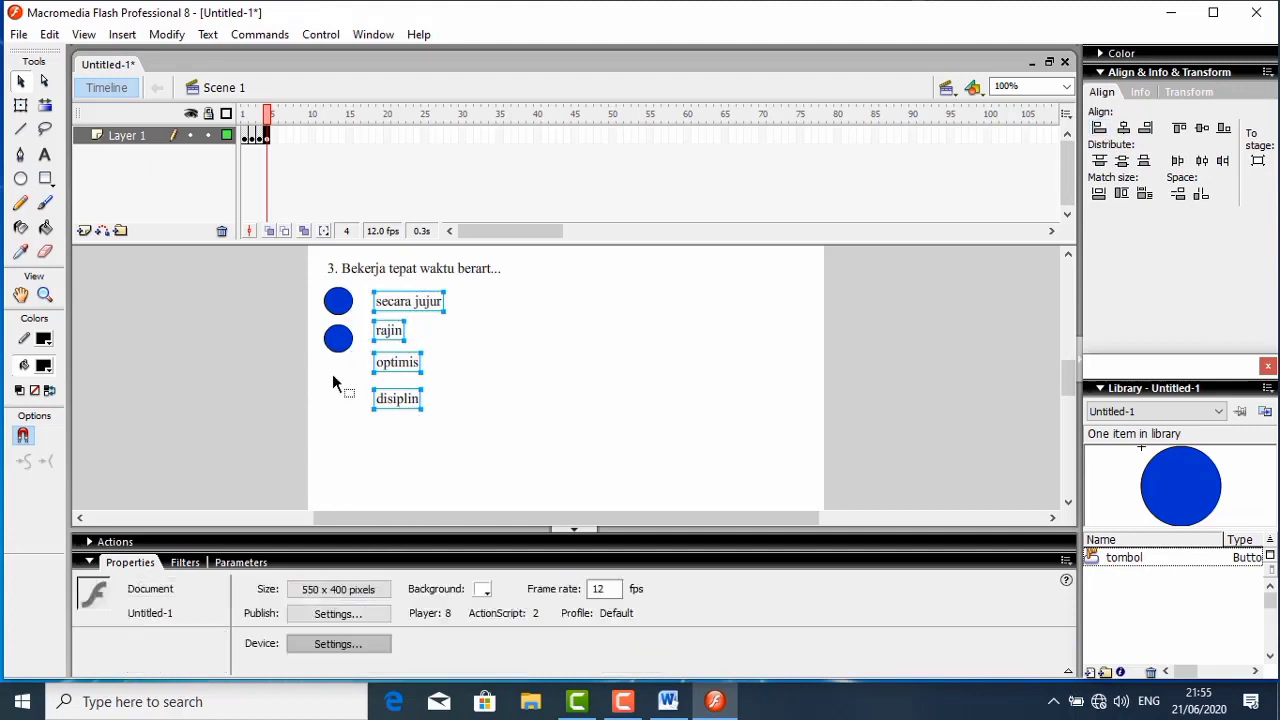
right_click(332, 374)
click(378, 429)
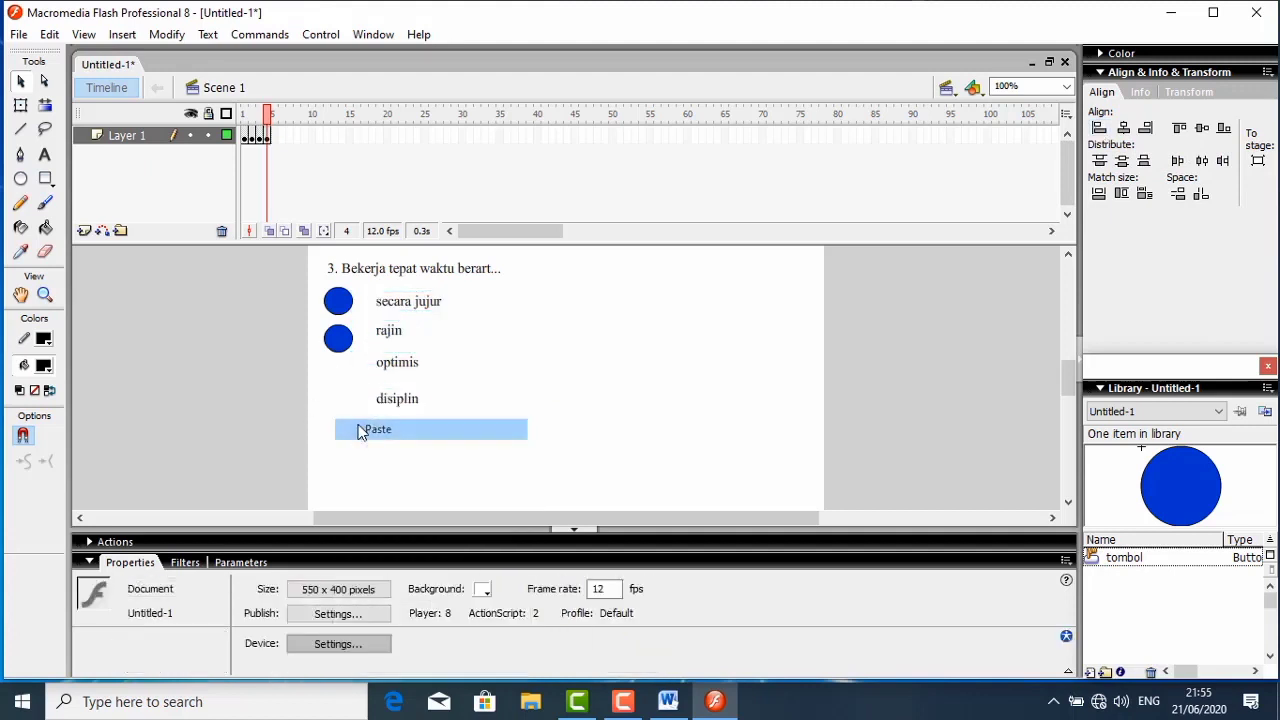
drag(565, 378, 339, 377)
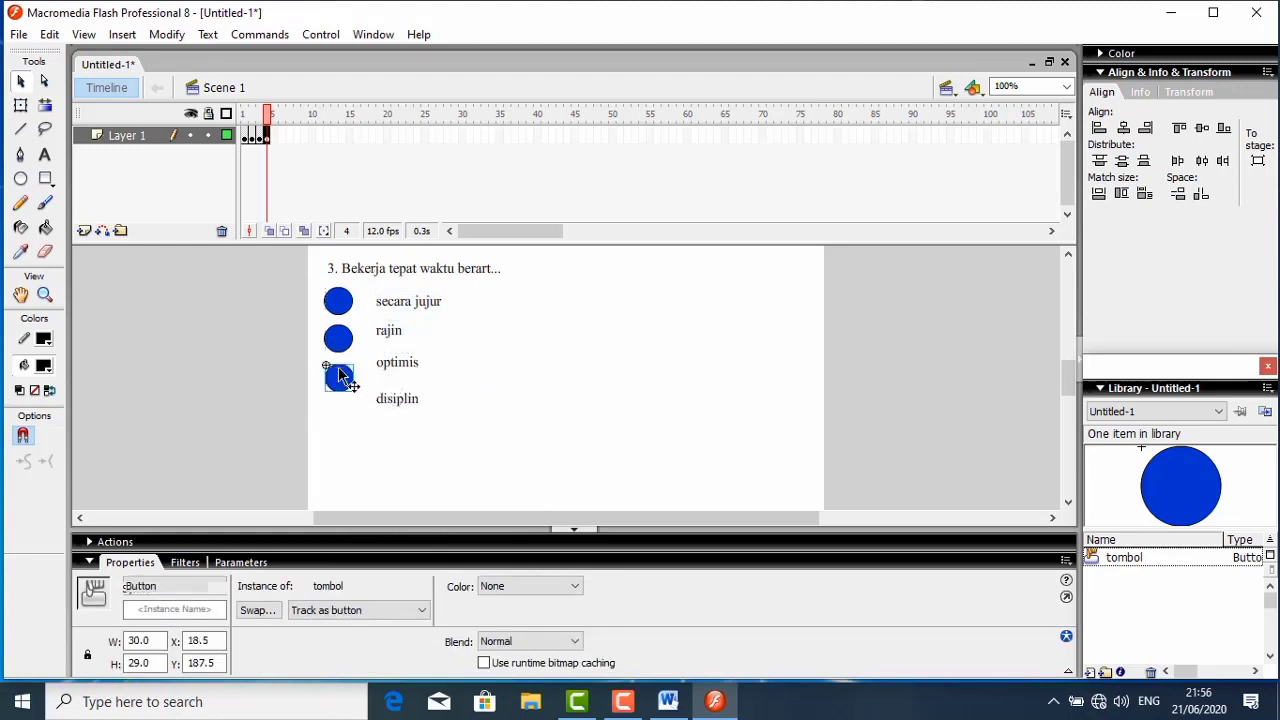
- Paste a fourth tombol button beside "disiplin" and align the four buttons on their horizontal centers
right_click(581, 402)
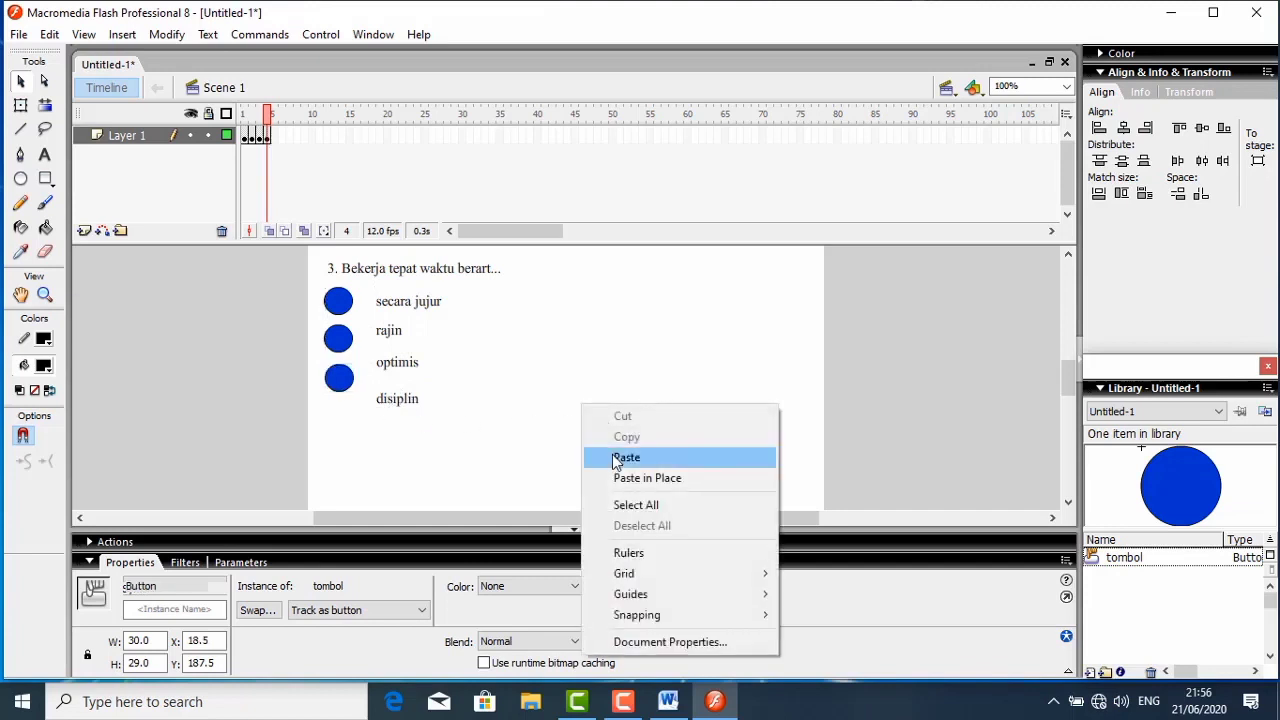
click(614, 456)
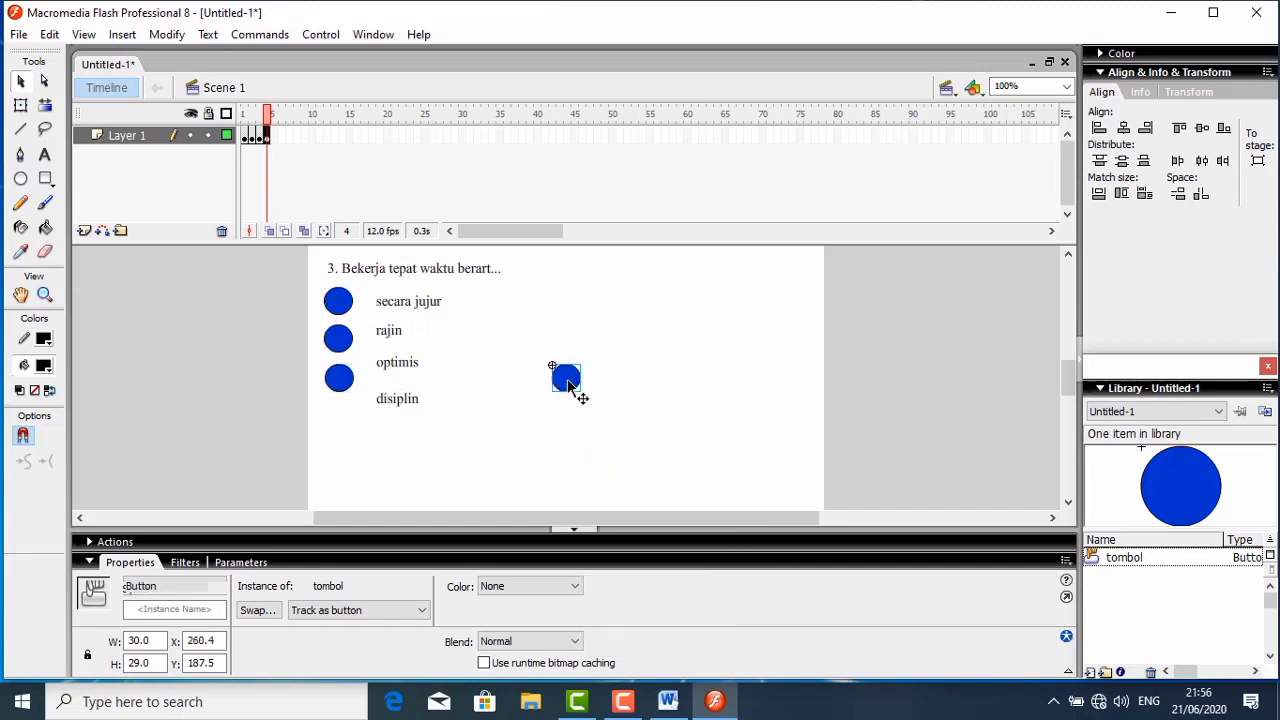
drag(572, 390, 345, 421)
drag(312, 288, 365, 428)
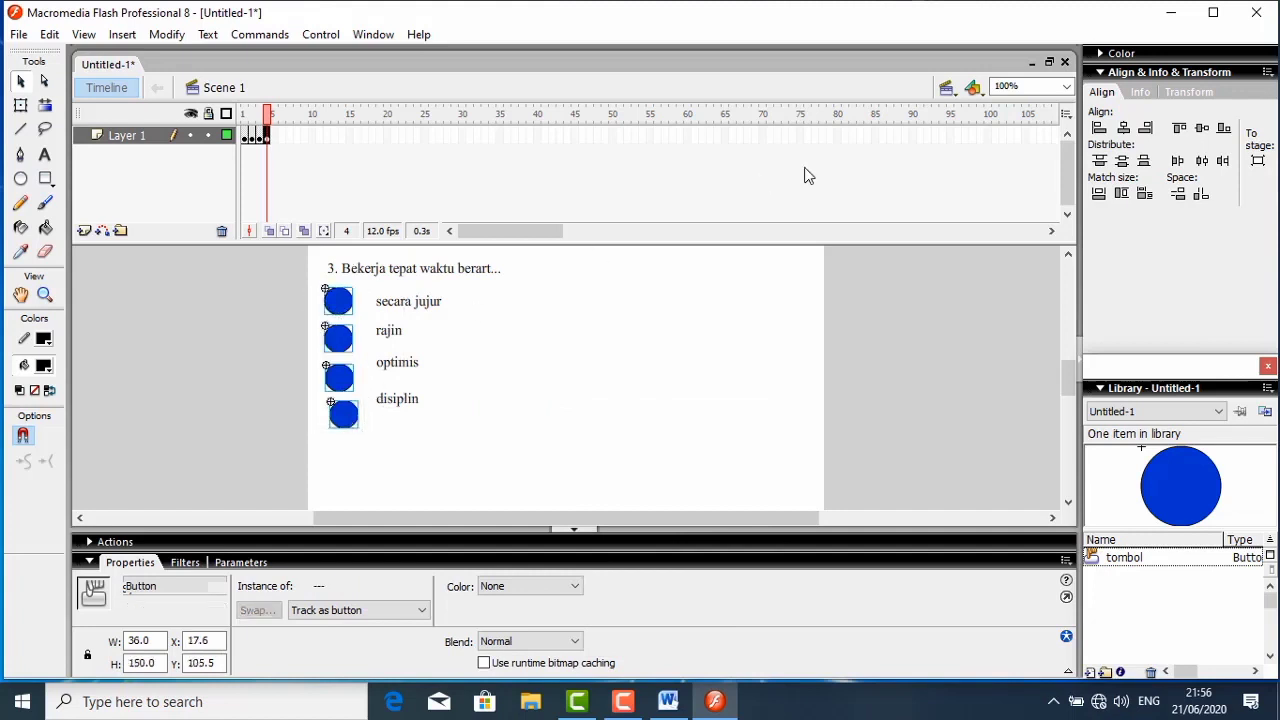
click(1122, 130)
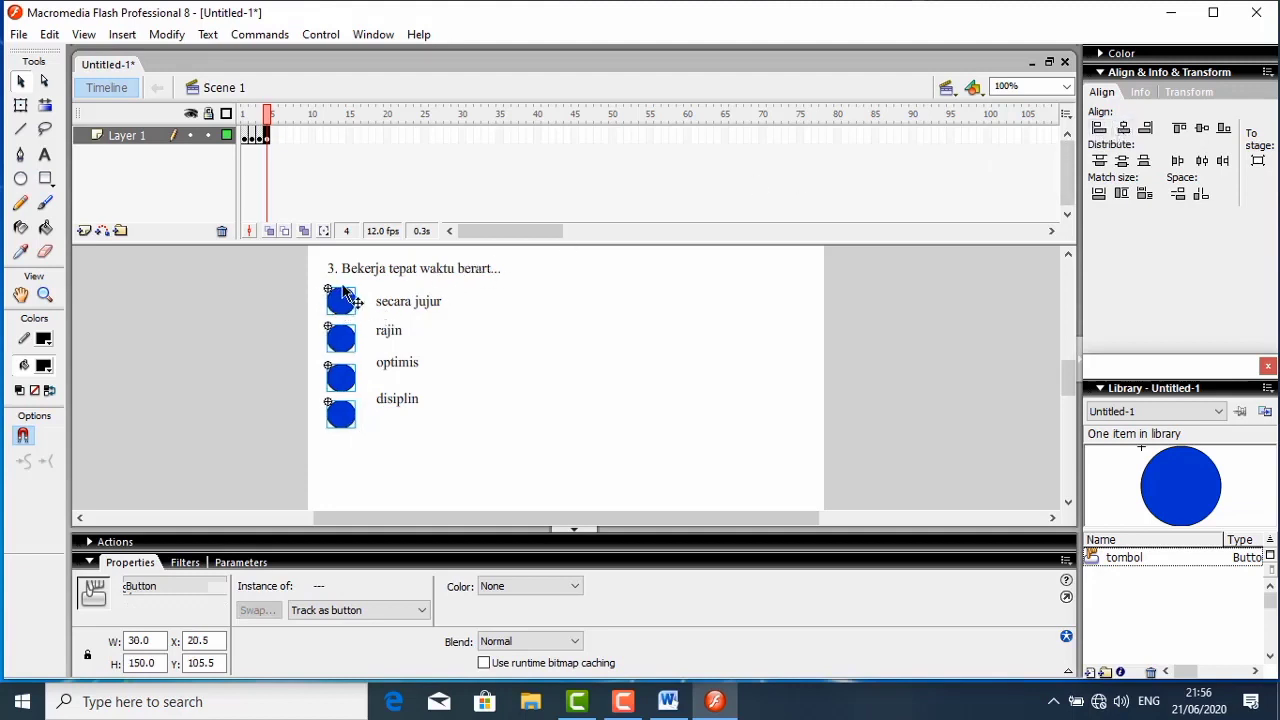
- Align "secara jujur" and "rajin" with their respective buttons on their vertical centers
drag(312, 281, 446, 316)
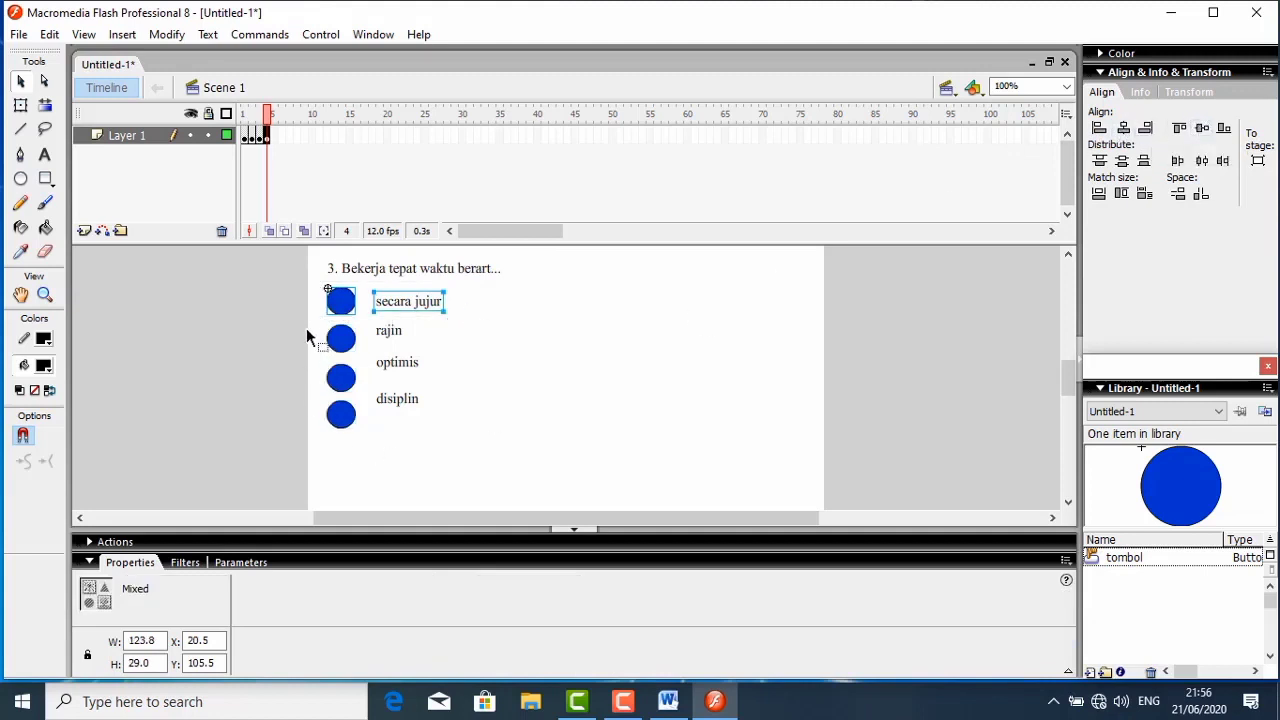
drag(307, 329, 443, 367)
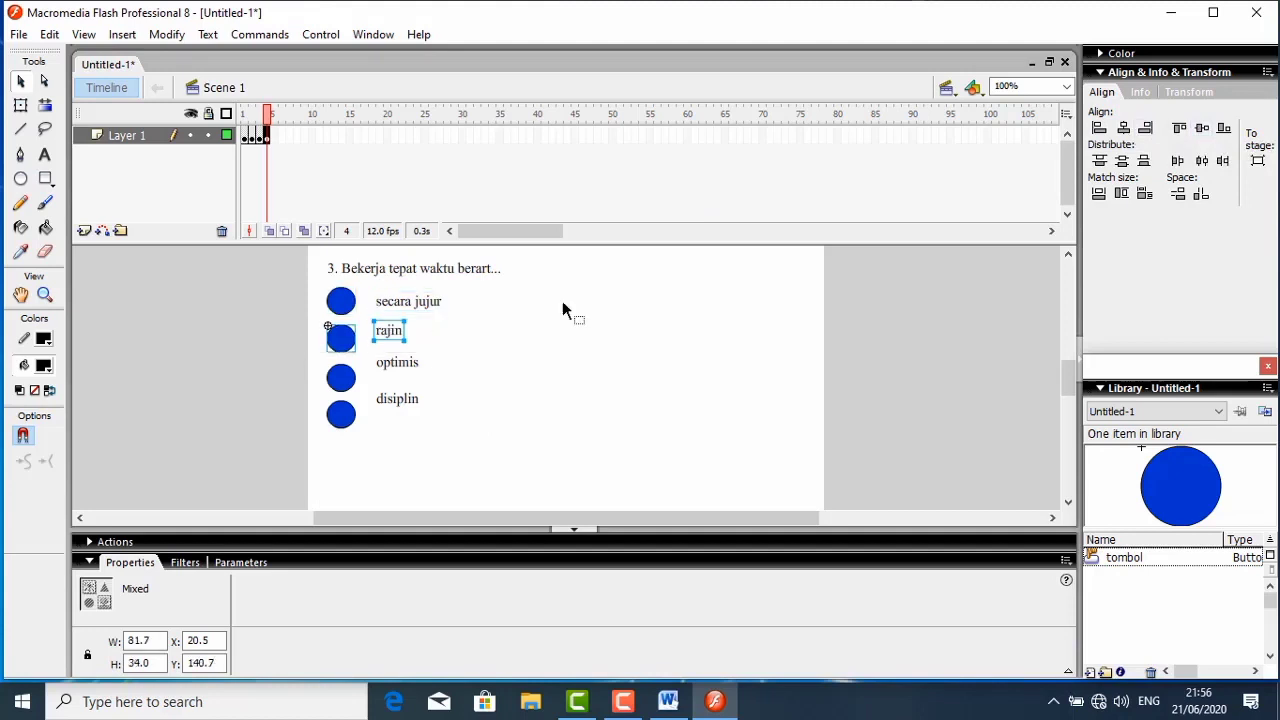
click(1202, 128)
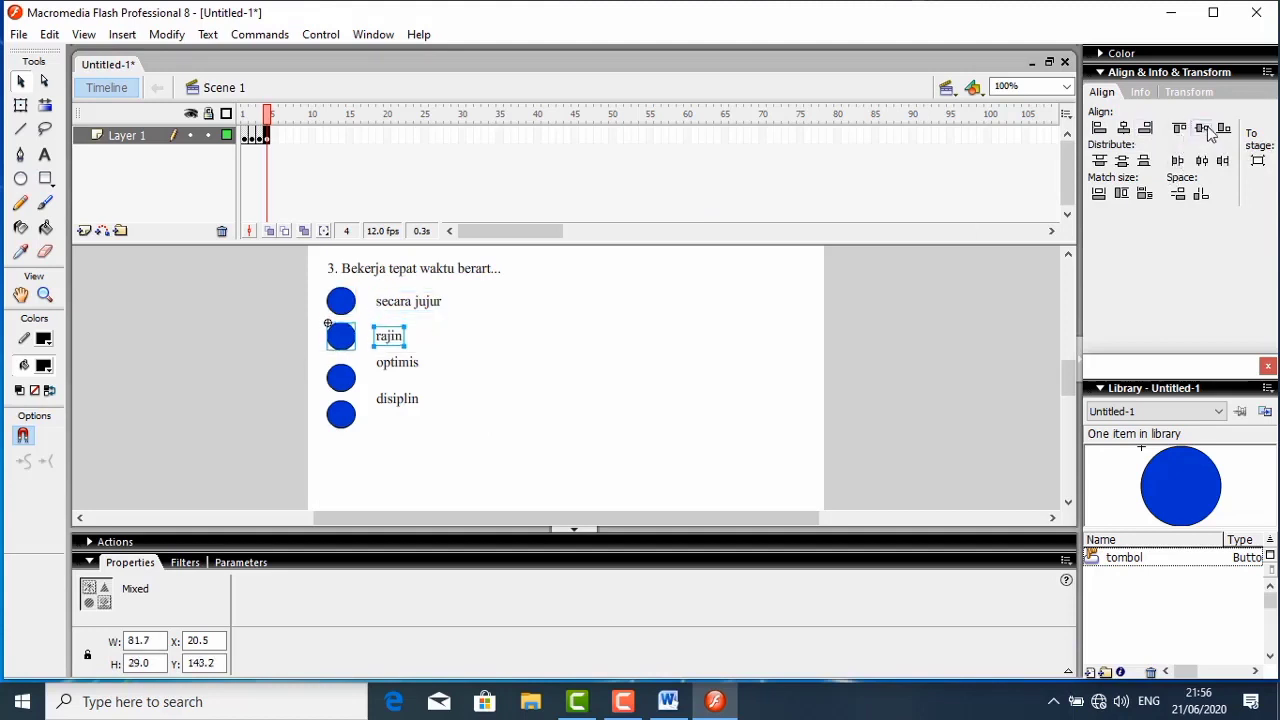
- Lower "disiplin" and "optimis" to the height of their buttons and align "optimis" with its button on their vertical centers
click(398, 410)
mouse_move(400, 403)
mouse_down()
mouse_move(400, 429)
mouse_move(391, 414)
mouse_up()
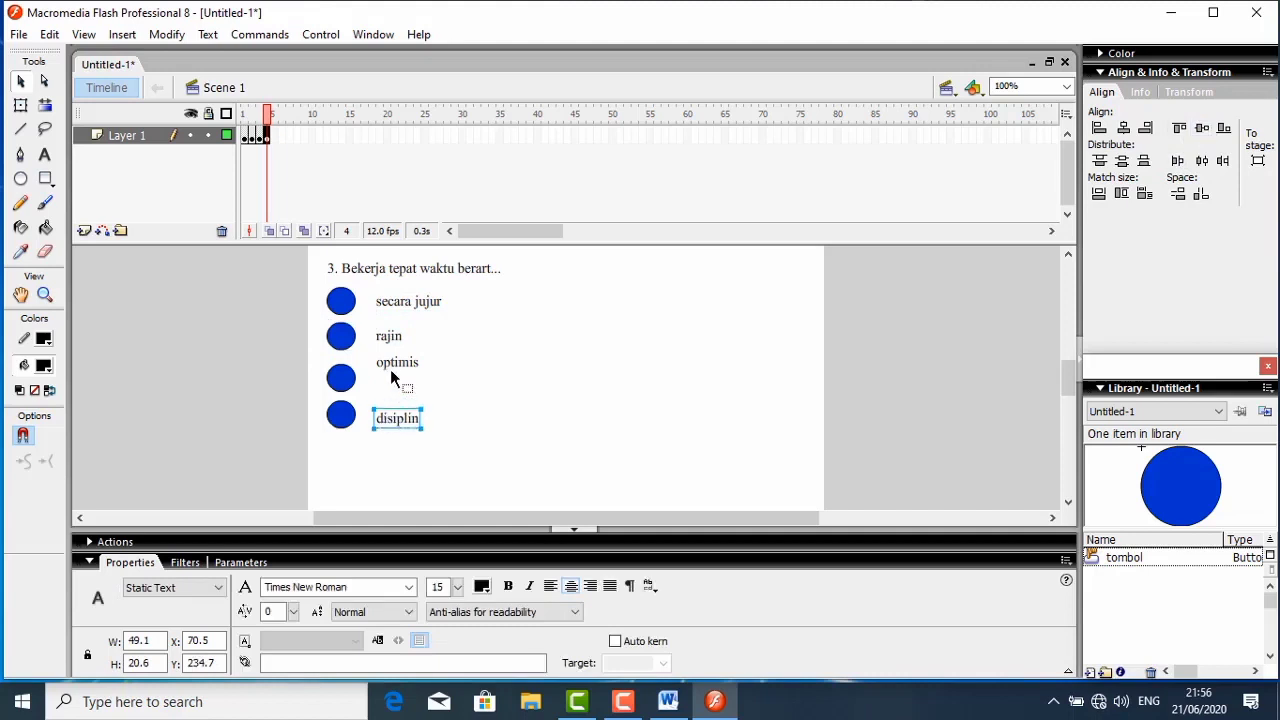
drag(392, 367, 390, 378)
drag(308, 365, 449, 396)
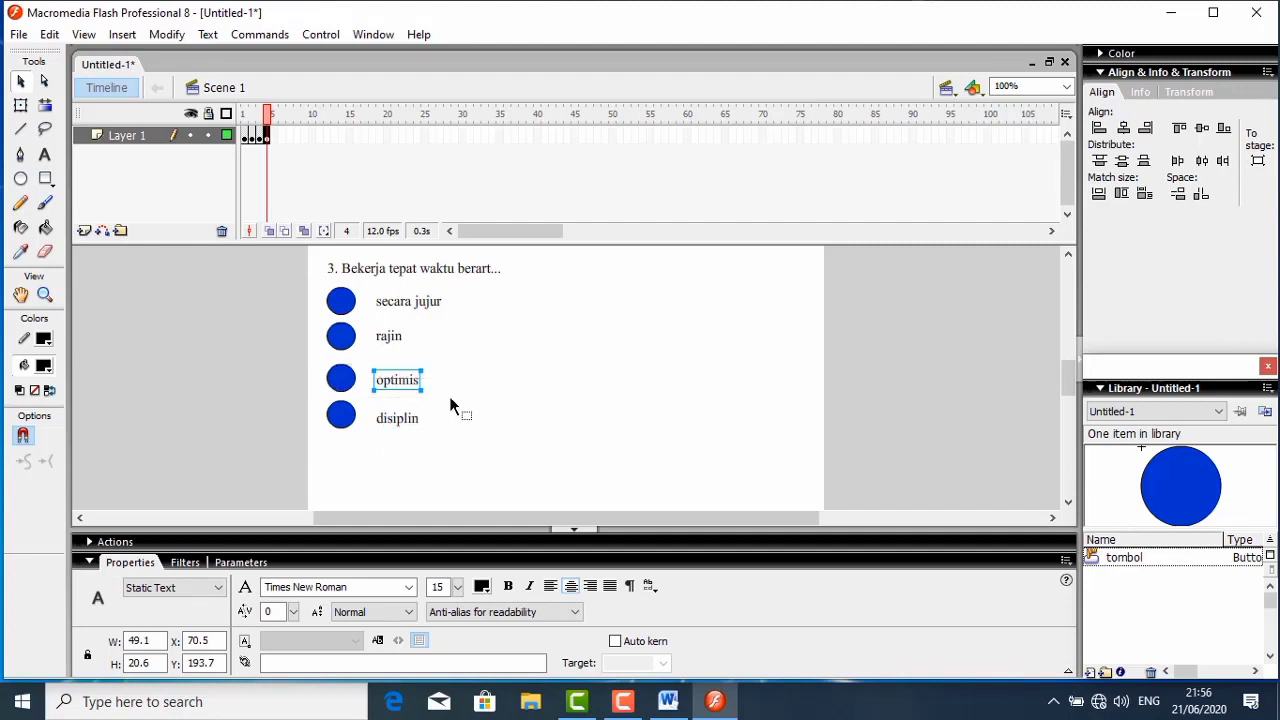
click(1202, 128)
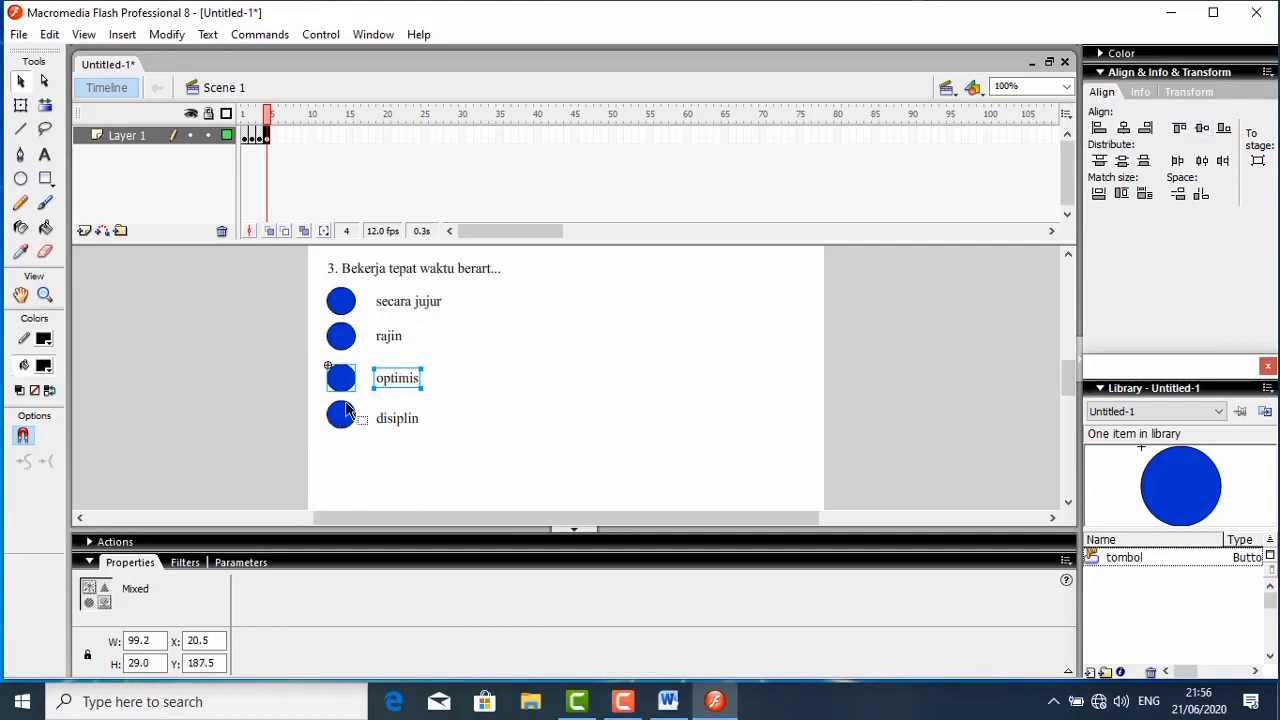
- Align "disiplin" with its button on their vertical centers and shift all four buttons and answers about 24 px right together
drag(318, 403, 440, 443)
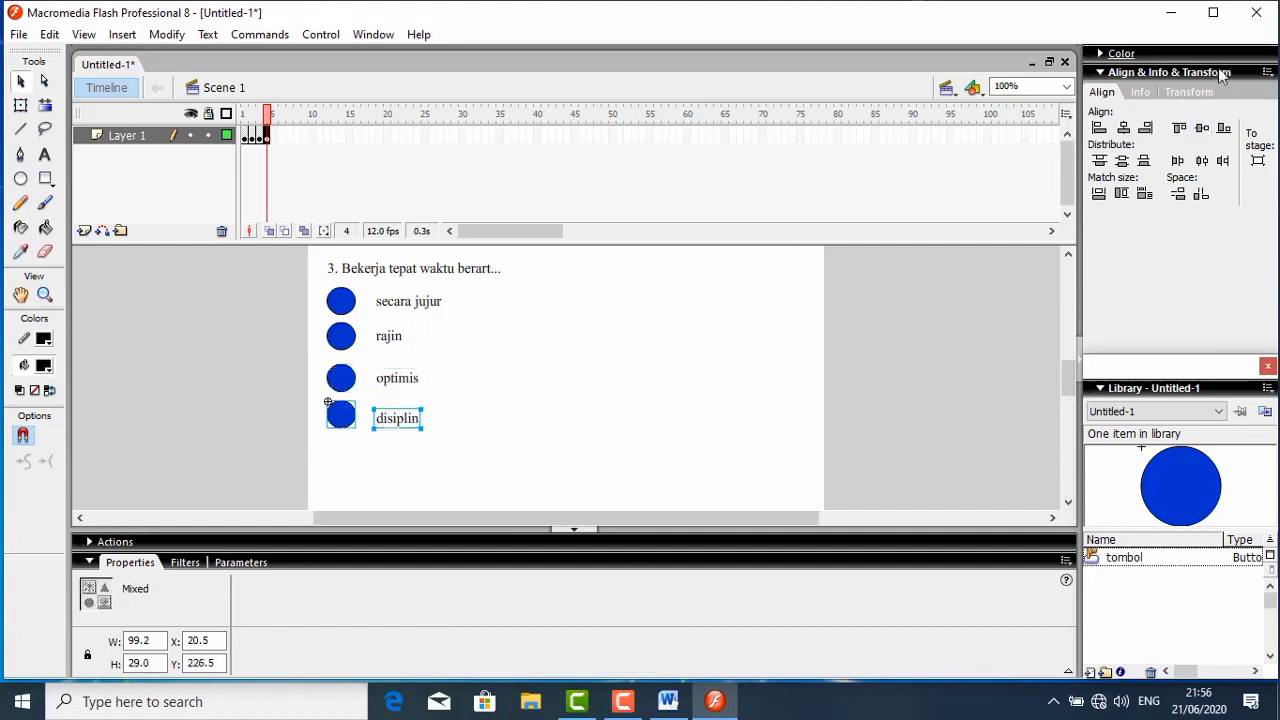
click(1200, 130)
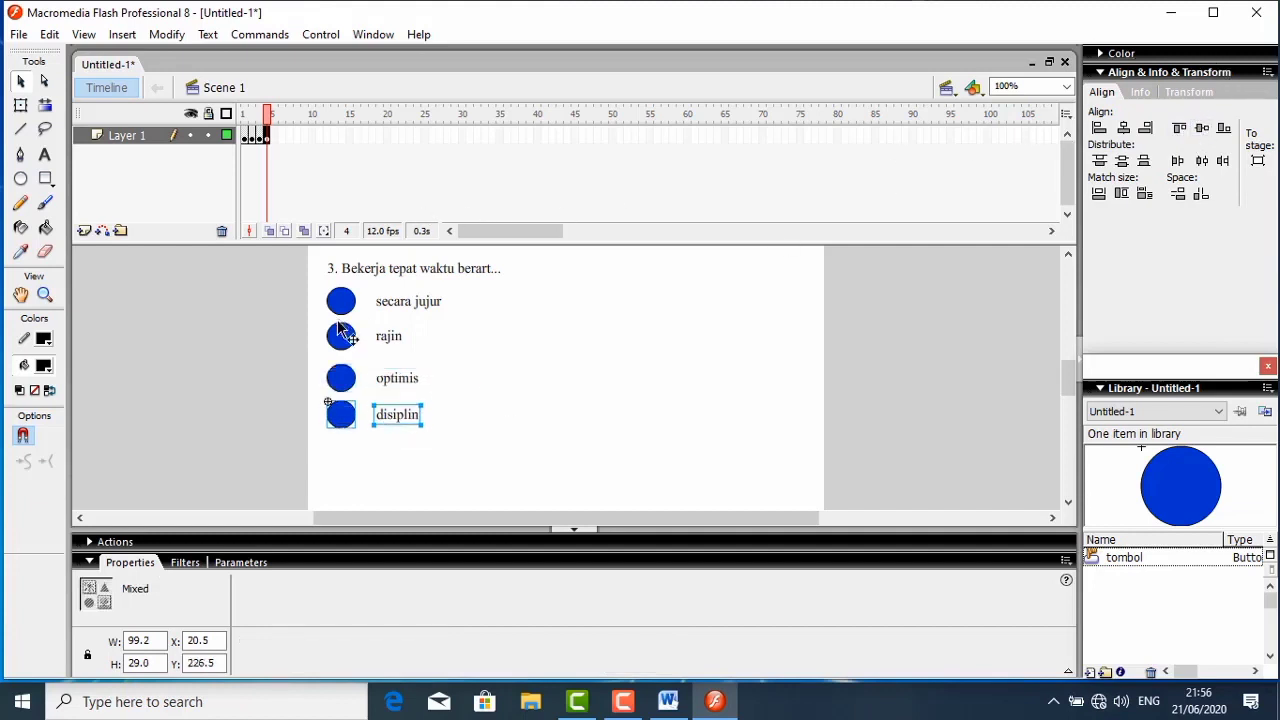
drag(329, 291, 433, 424)
click(480, 415)
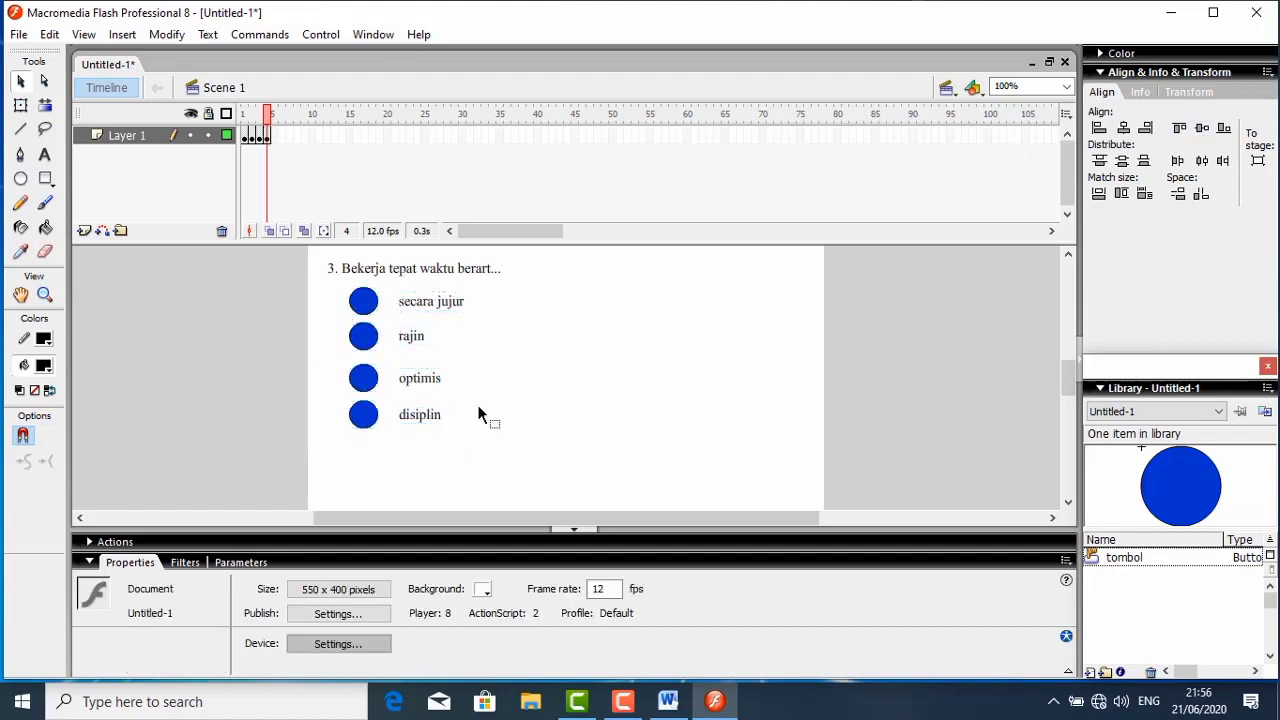
- Replace the button beside "secara jujur" with a copy of the "optimis" button, placed at about X 44.5, Y 104.5
click(362, 306)
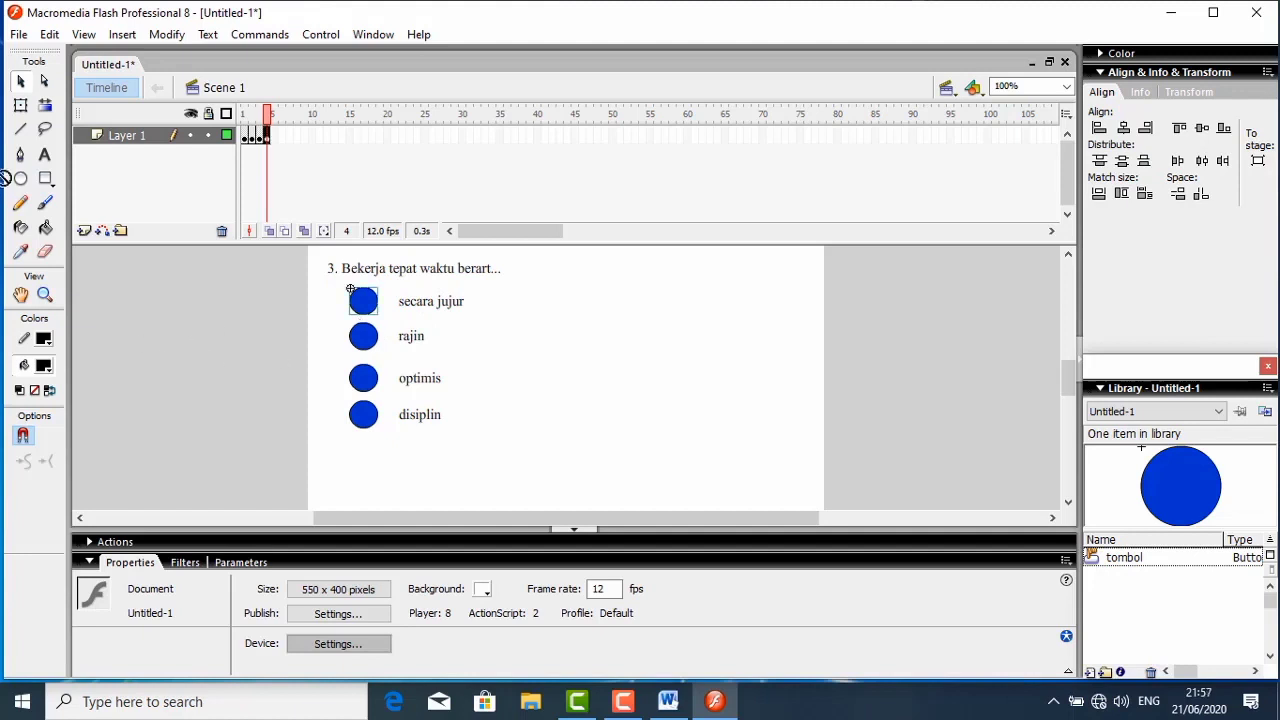
drag(370, 380, 369, 386)
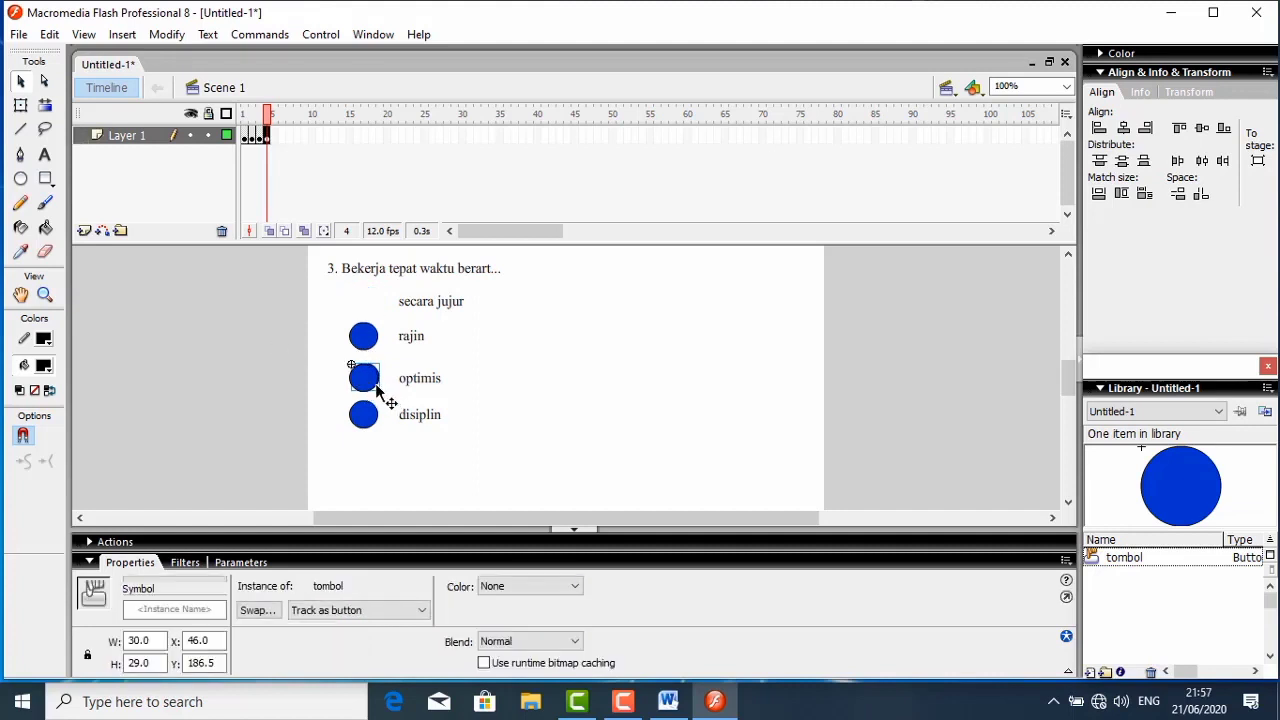
drag(374, 374, 363, 304)
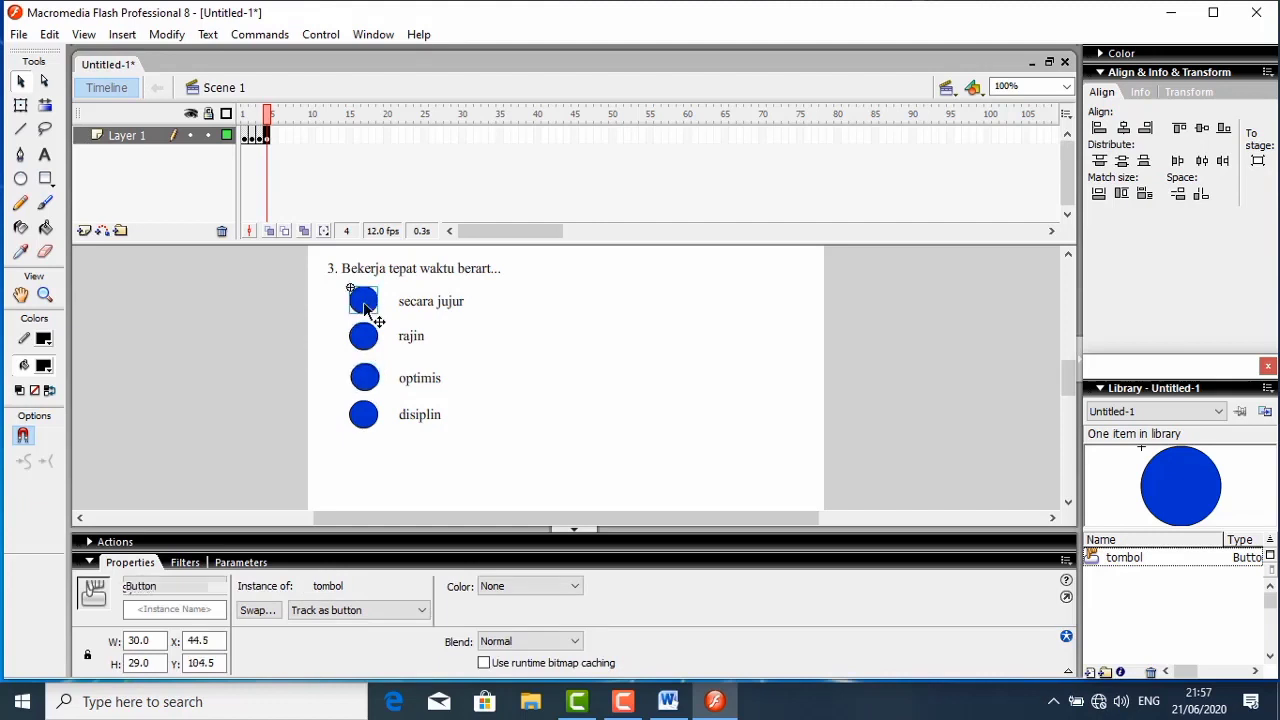
click(542, 400)
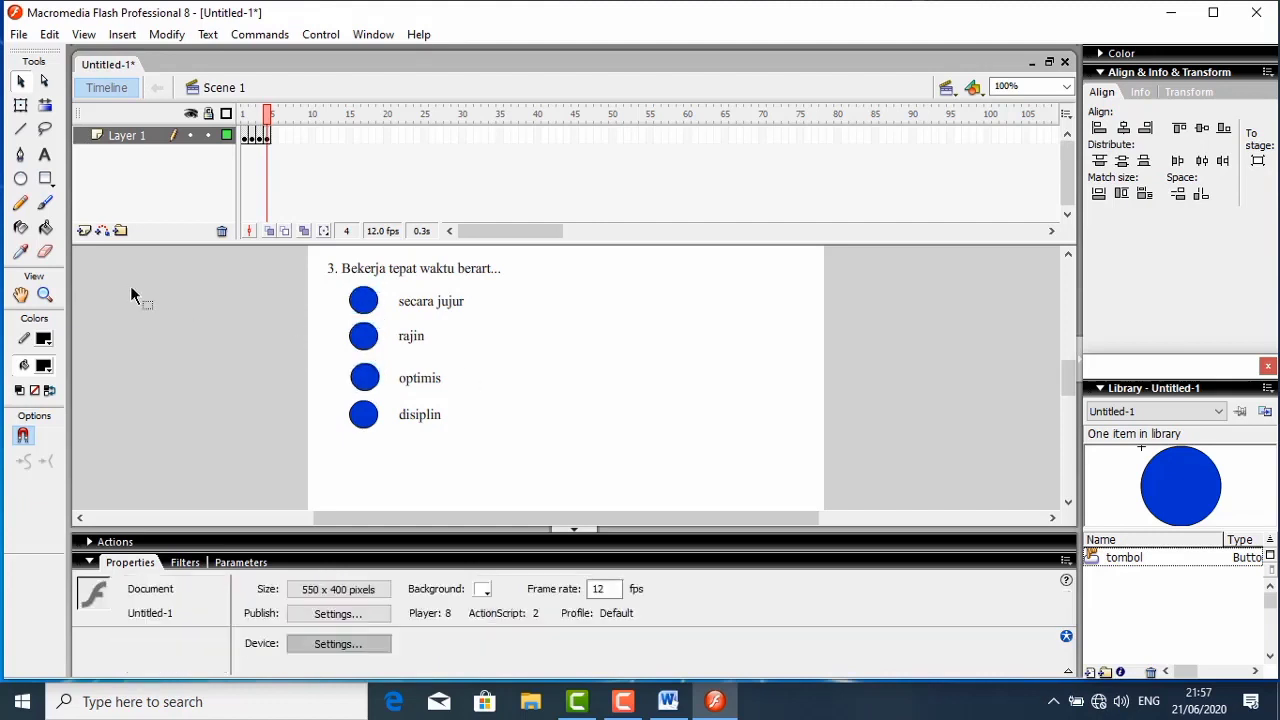
- Add the text "a" on the button beside "secara jujur" and "b" on the button beside "rajin"
click(44, 154)
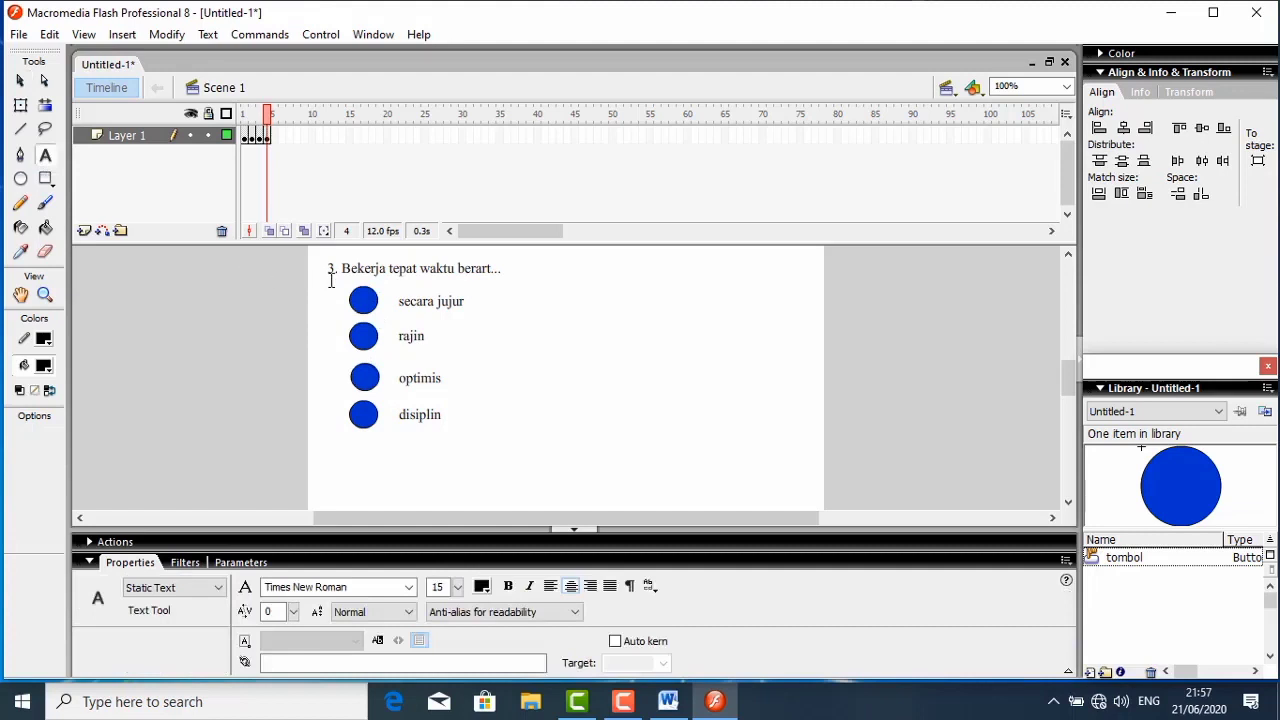
click(367, 308)
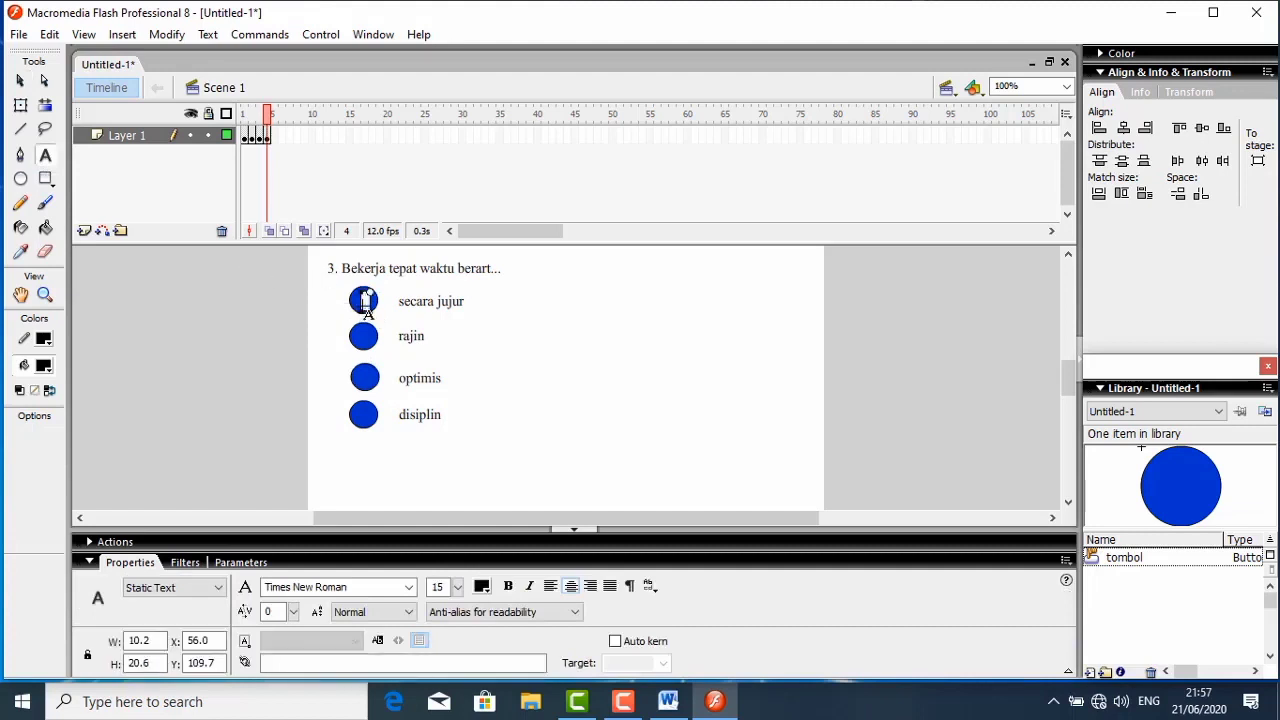
text(a)
click(361, 338)
click(365, 338)
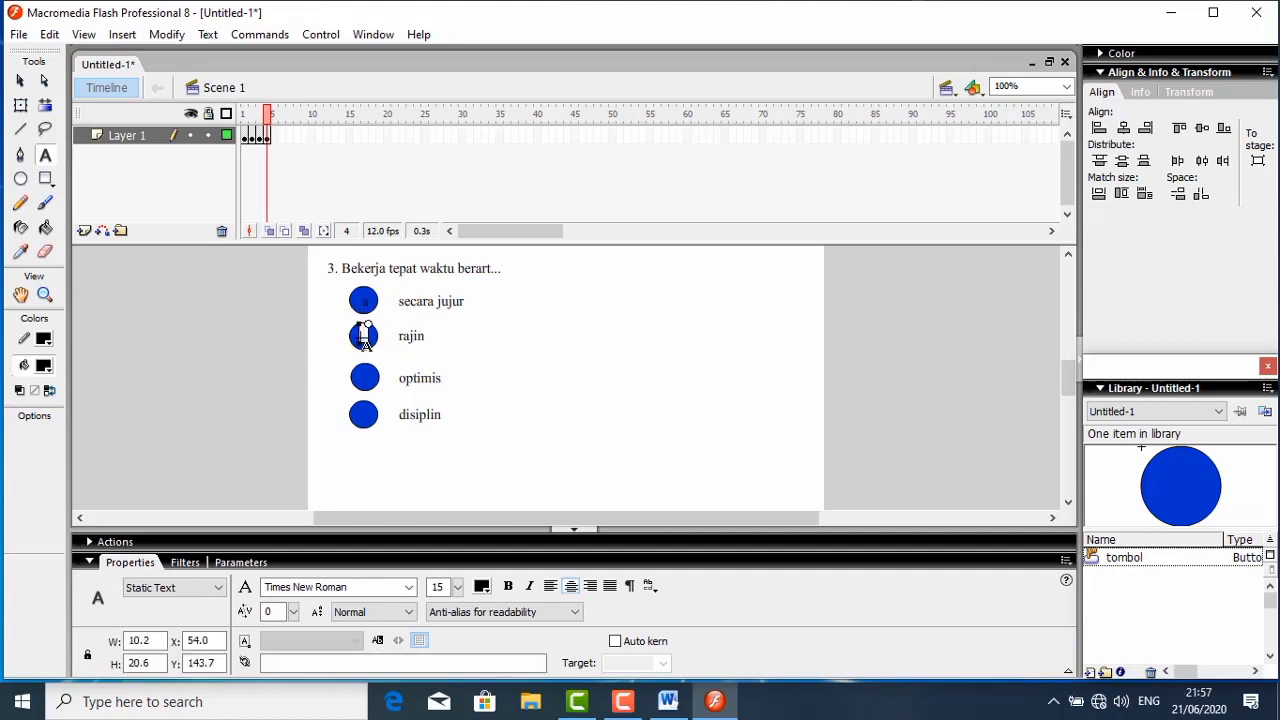
text(b)
- Add the text "c" on the button beside "optimis" and "d" on the button beside "disiplin"
click(366, 386)
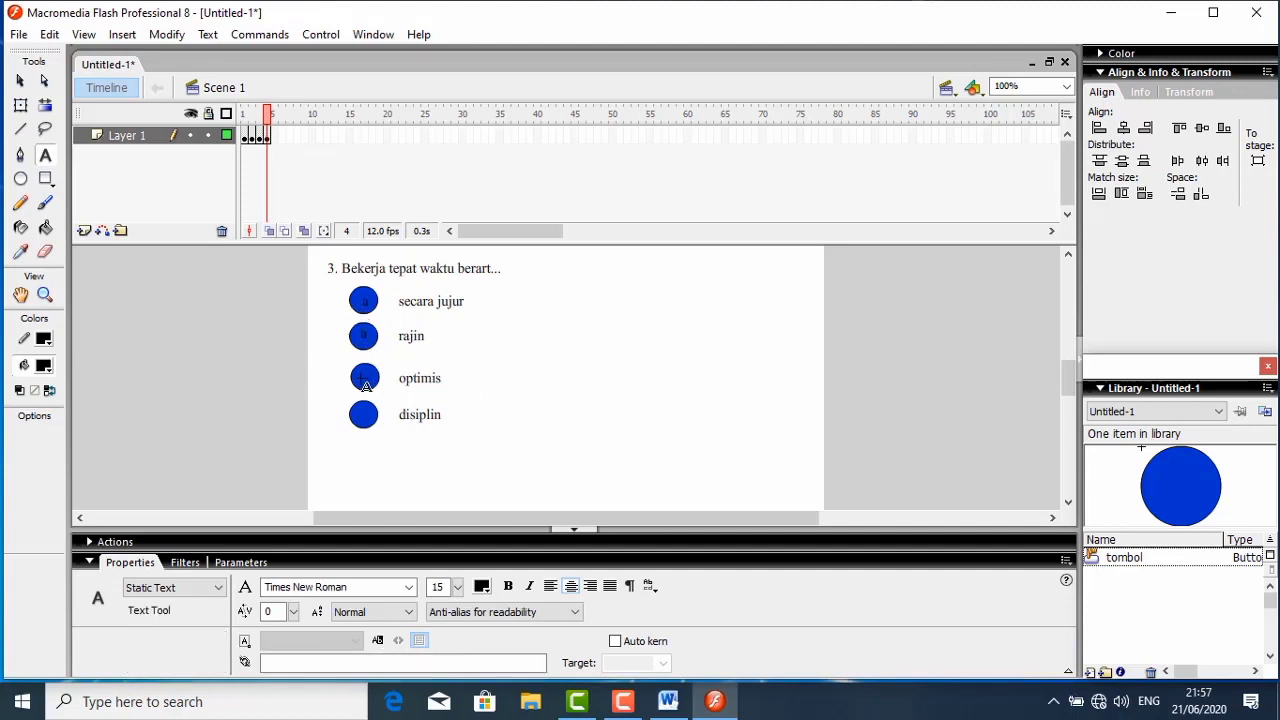
click(366, 378)
text(c)
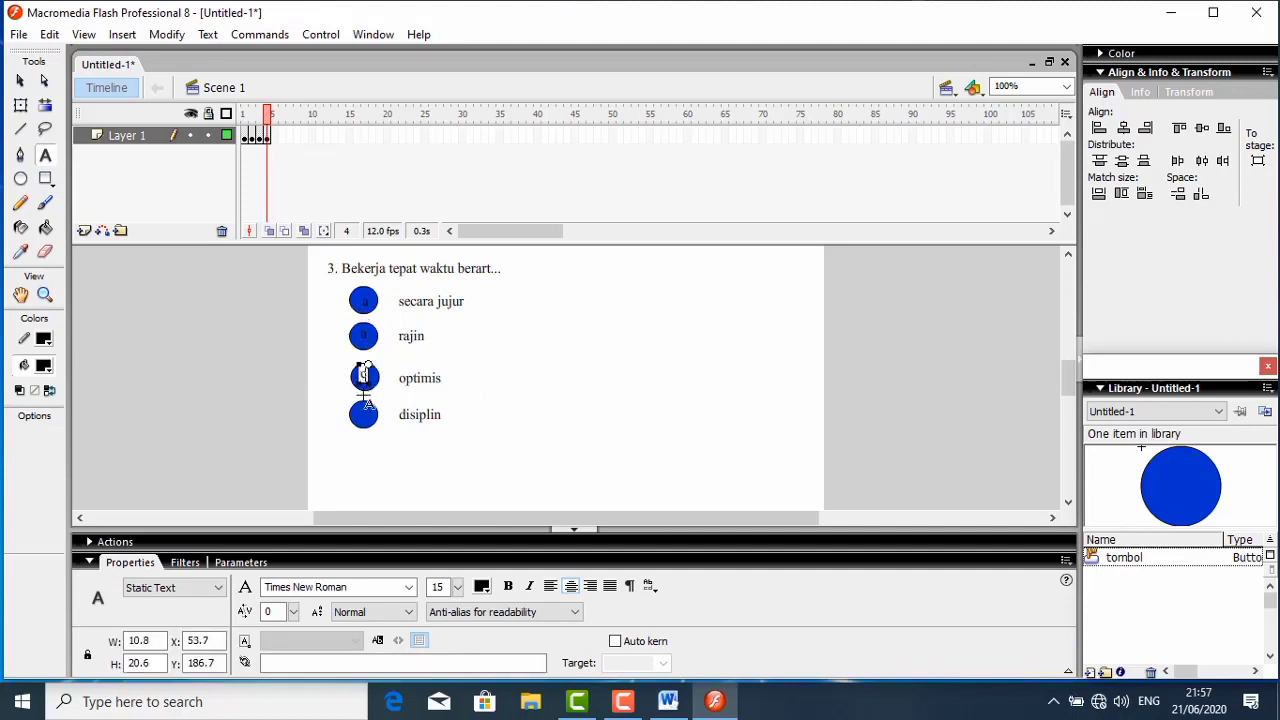
click(368, 422)
click(366, 414)
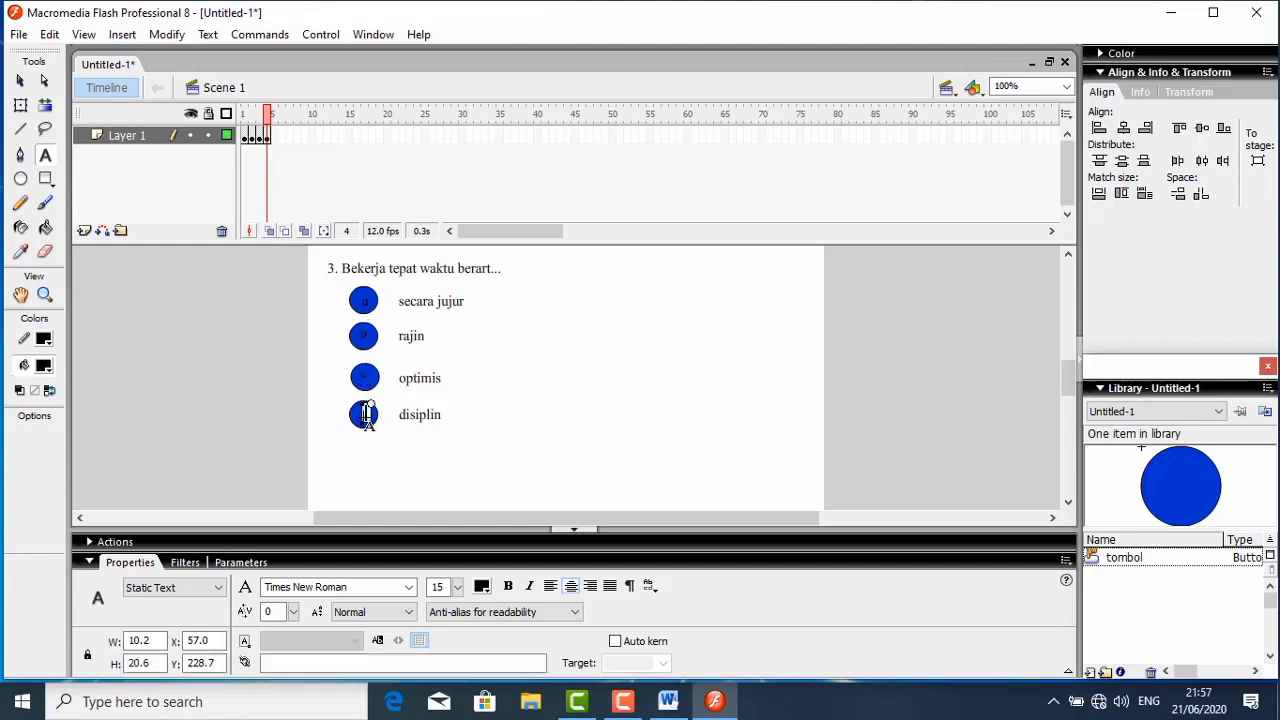
text(d)
click(470, 423)
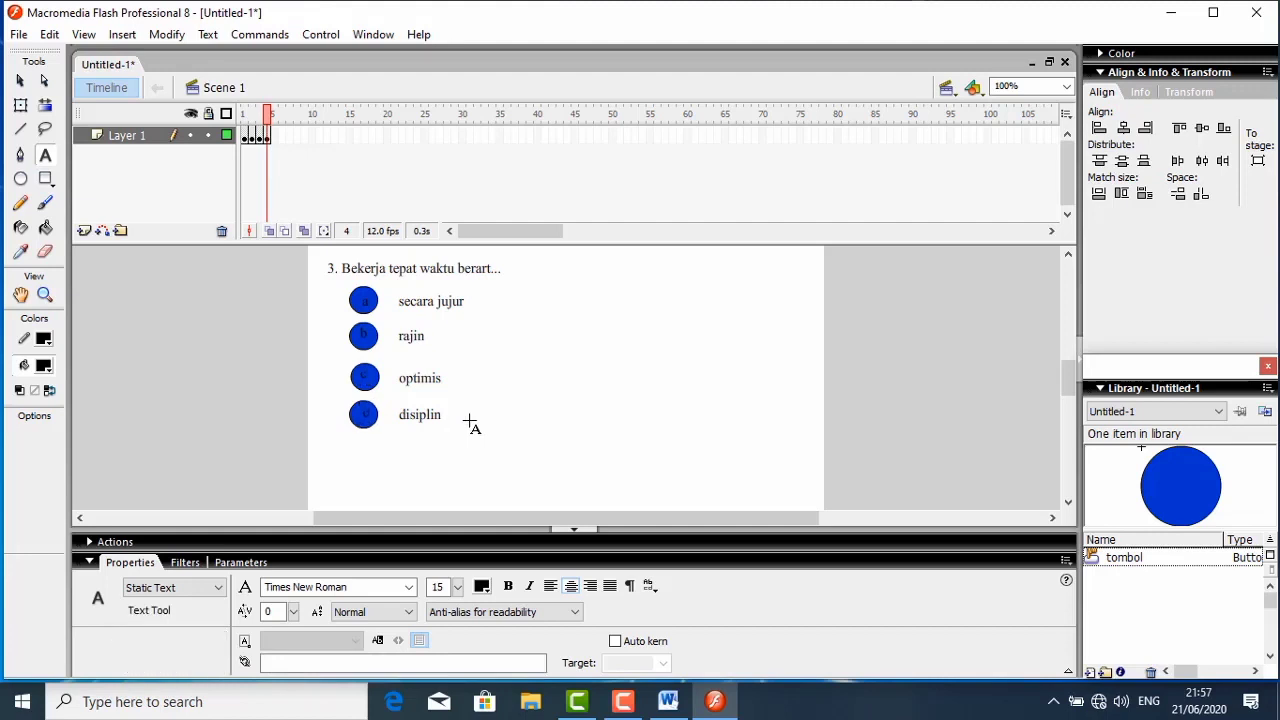
- Nudge the letters a, b, c and d so that each sits centred on its answer button
click(20, 80)
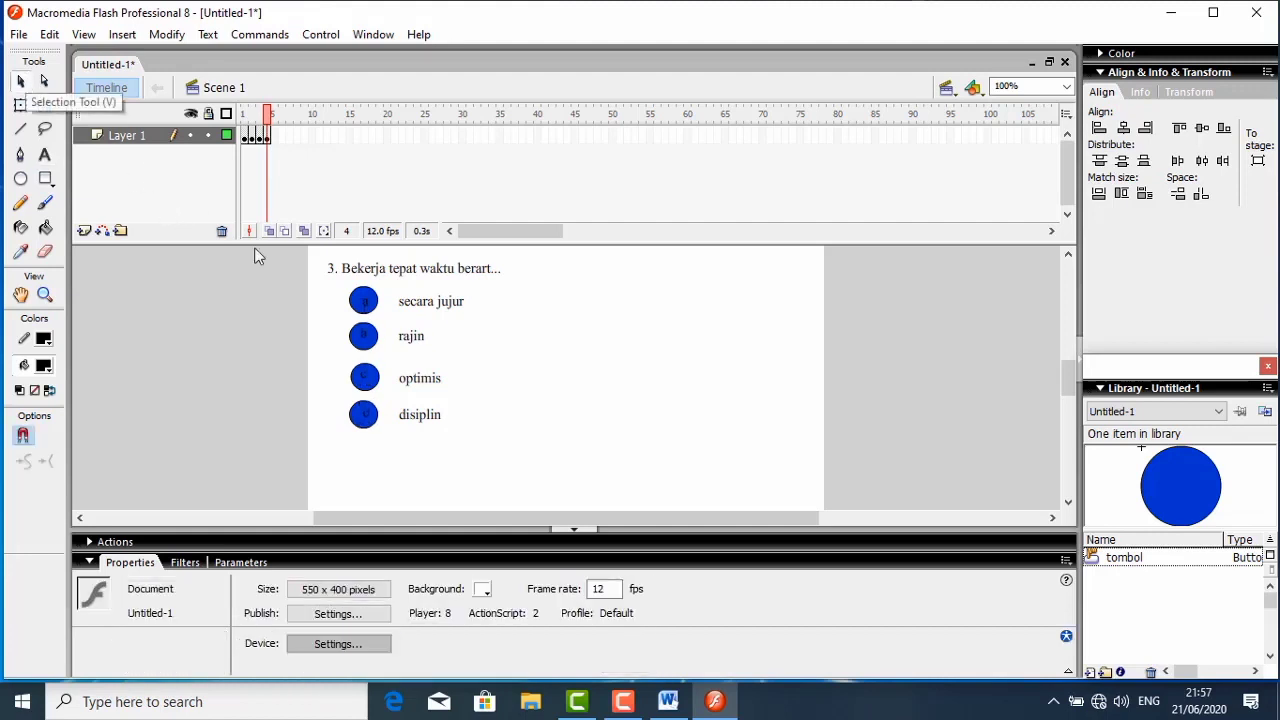
click(363, 303)
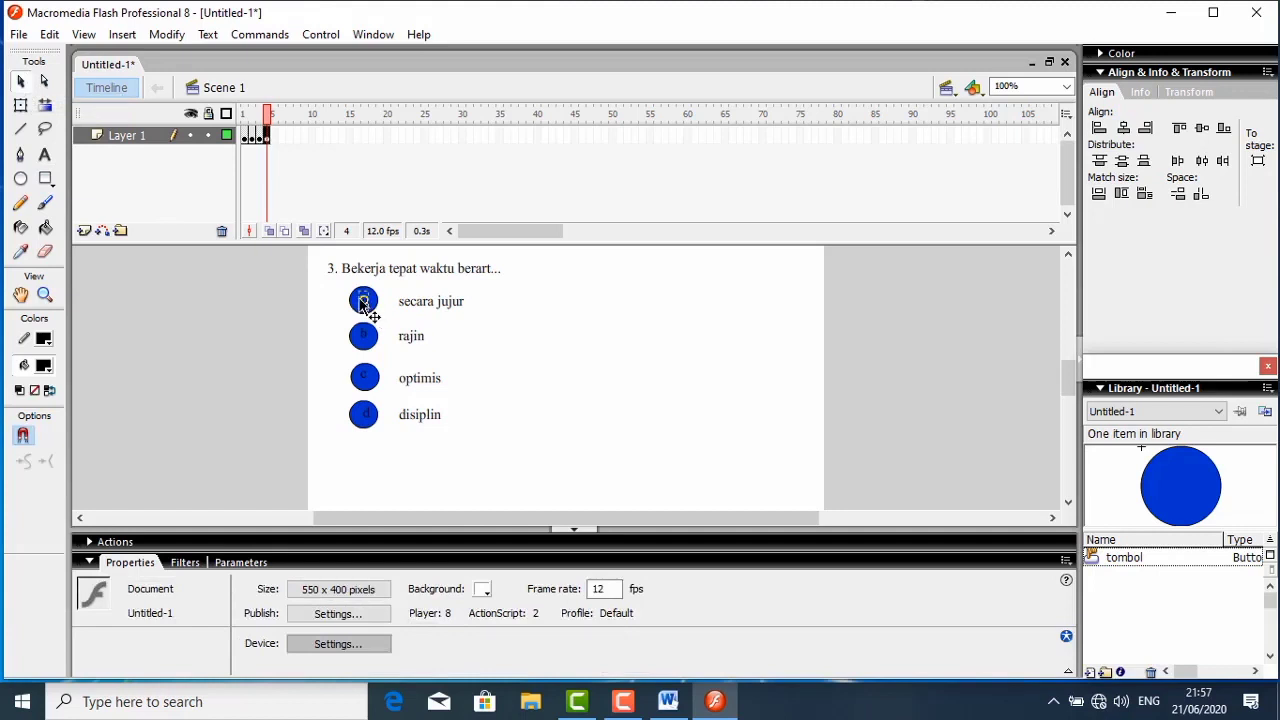
click(363, 303)
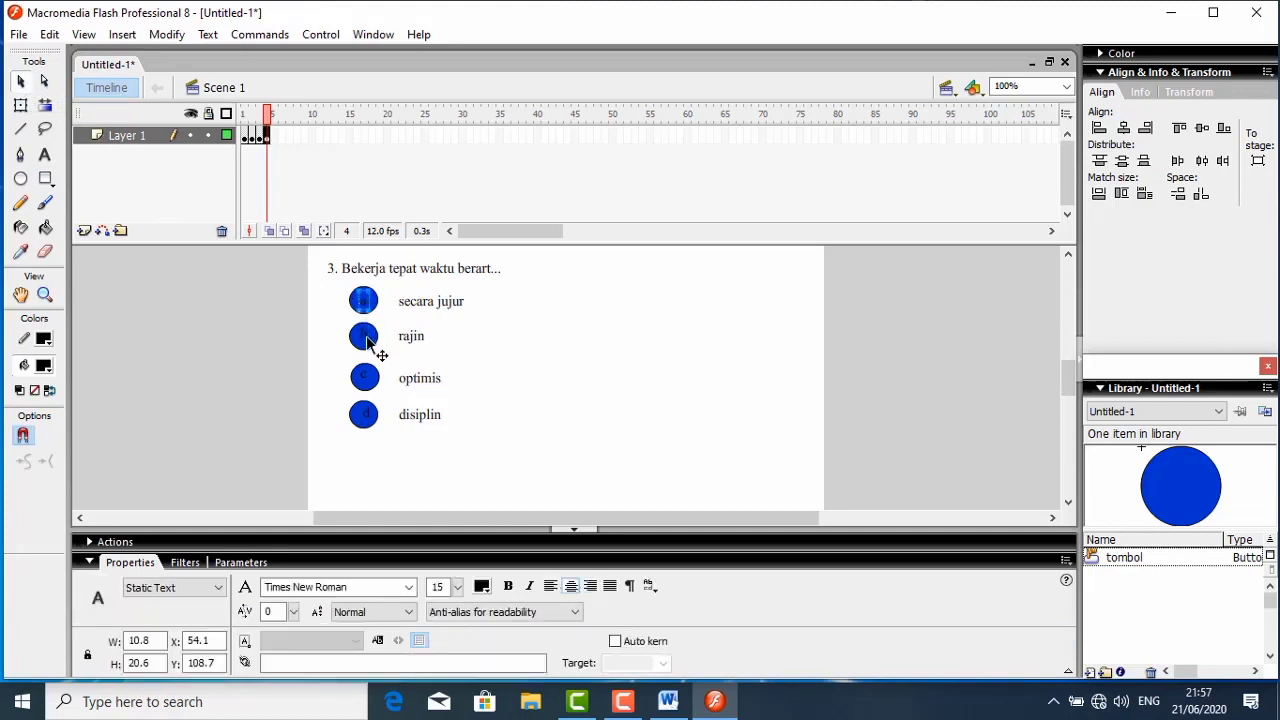
click(365, 345)
click(363, 379)
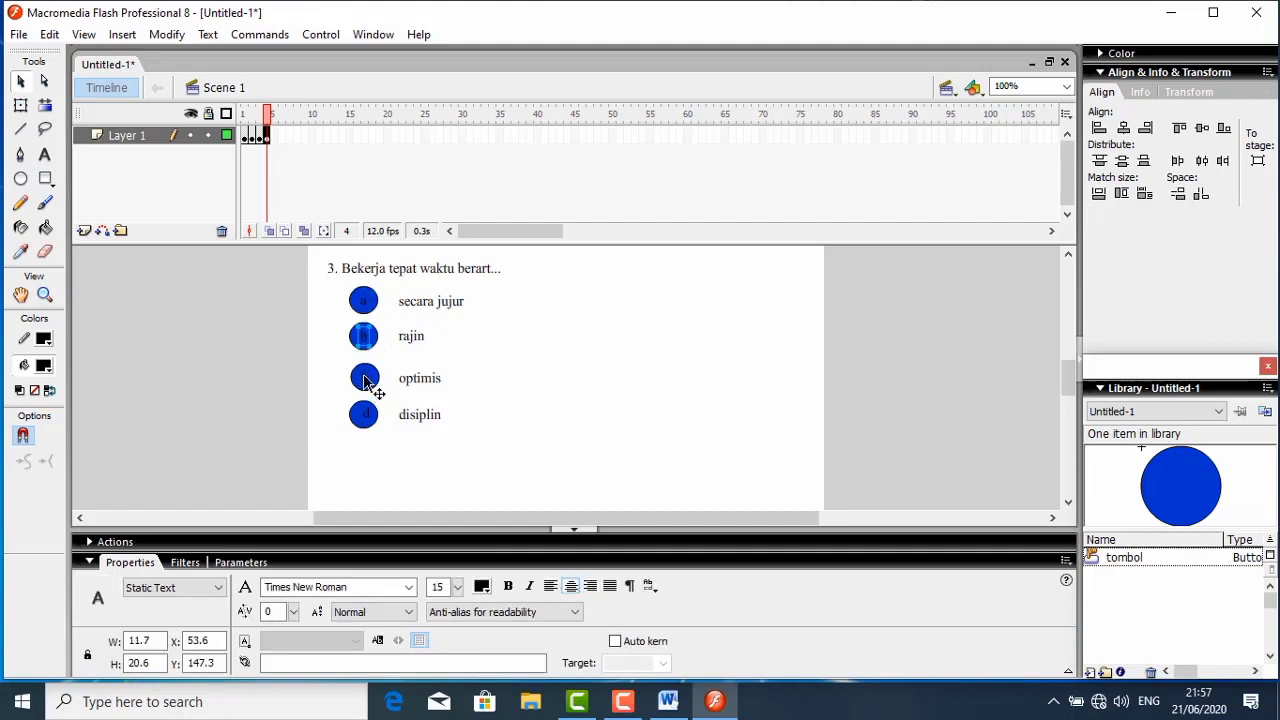
click(365, 411)
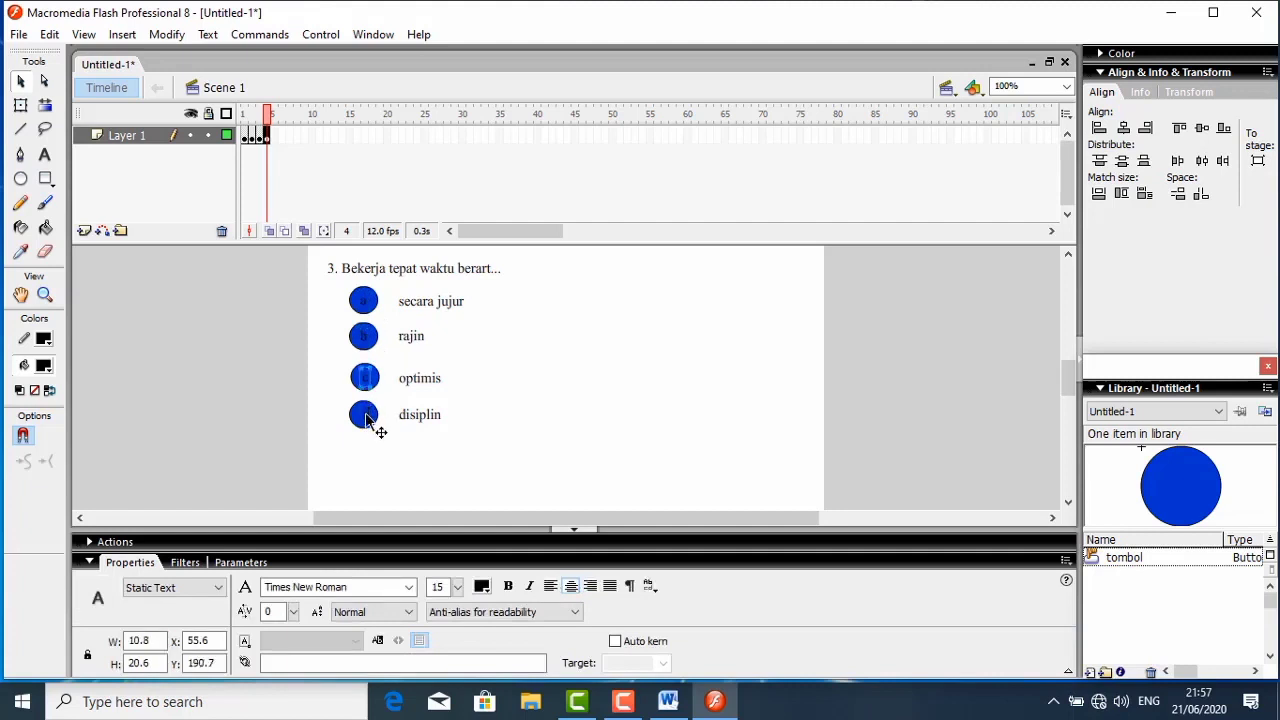
click(365, 418)
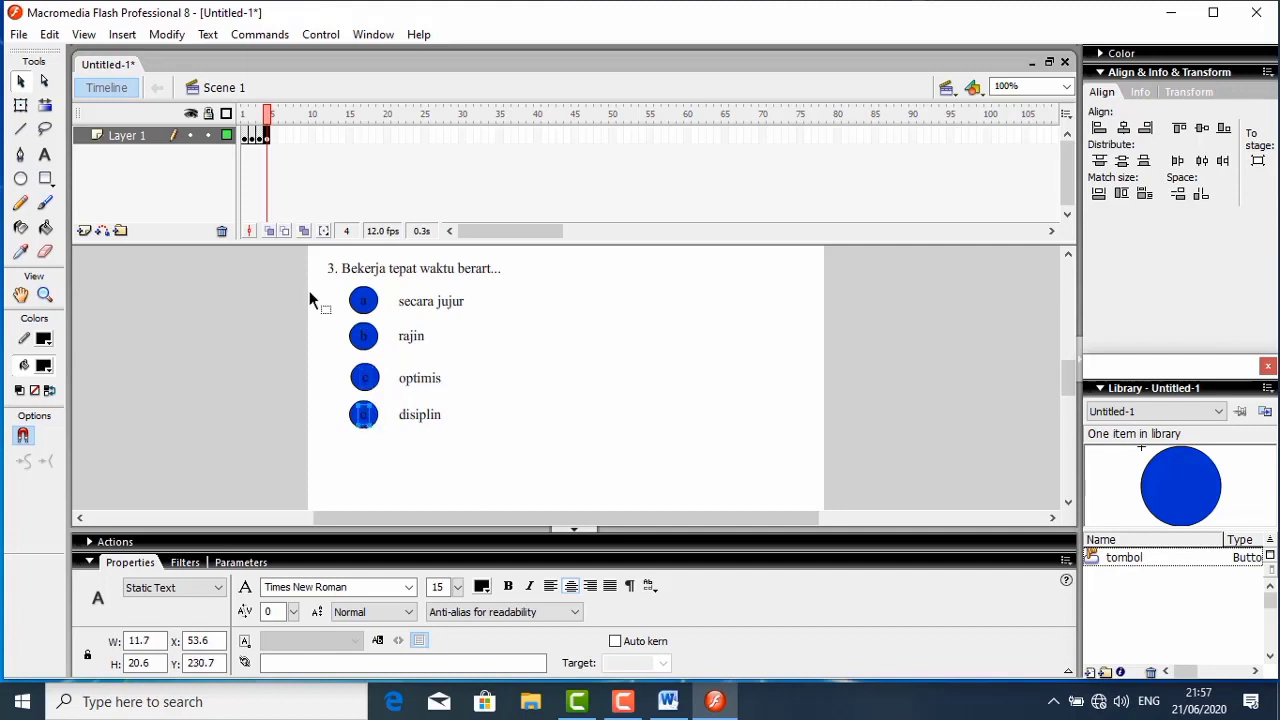
- Insert a blank keyframe at frame 5 of Layer 1
click(274, 137)
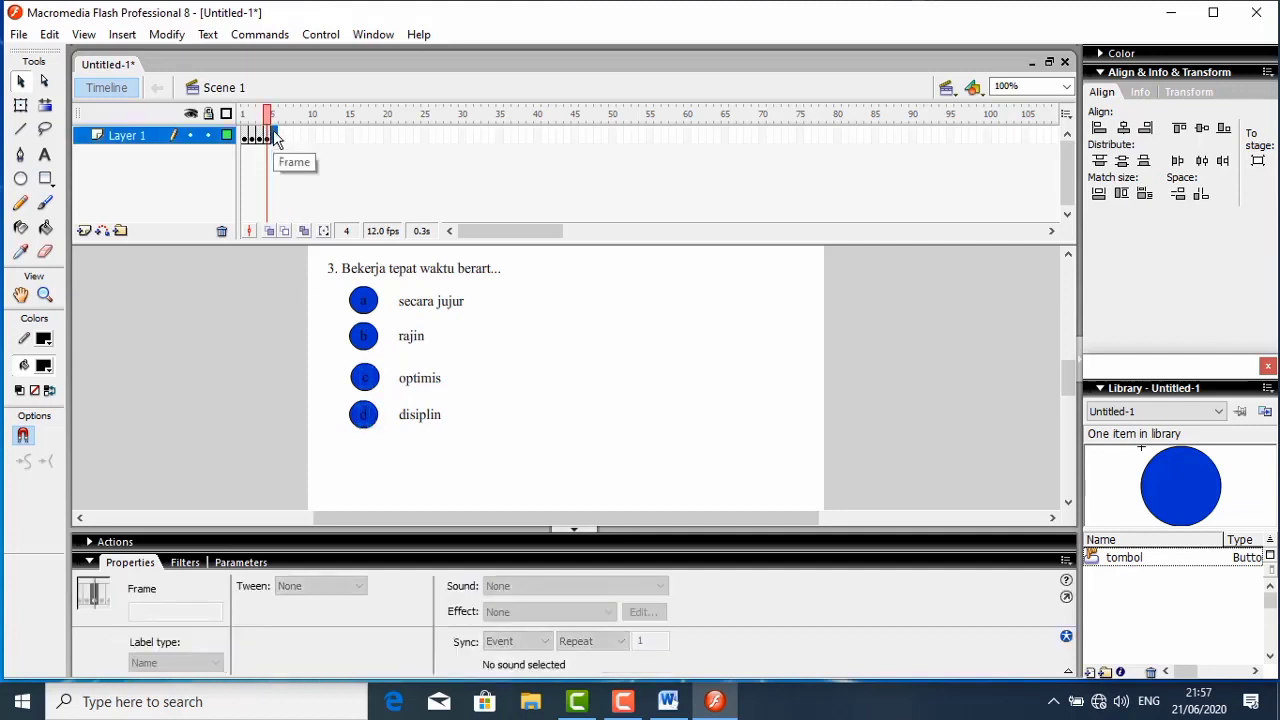
right_click(276, 137)
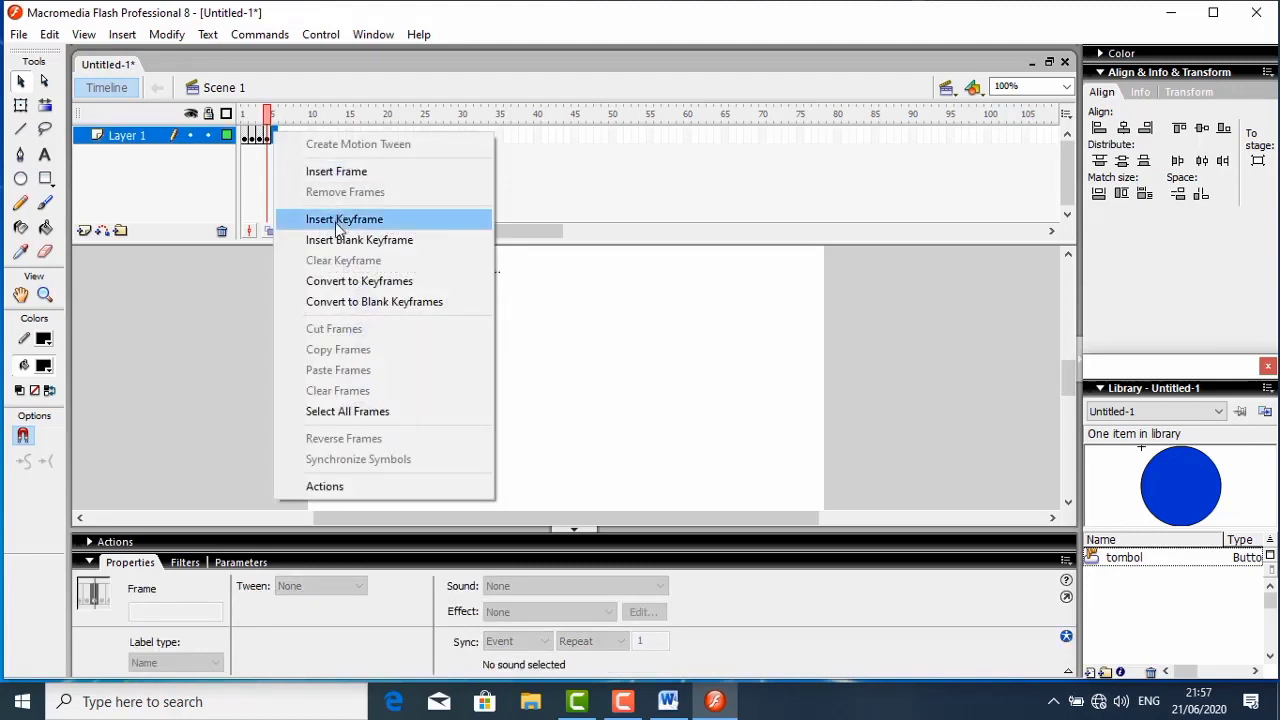
click(336, 242)
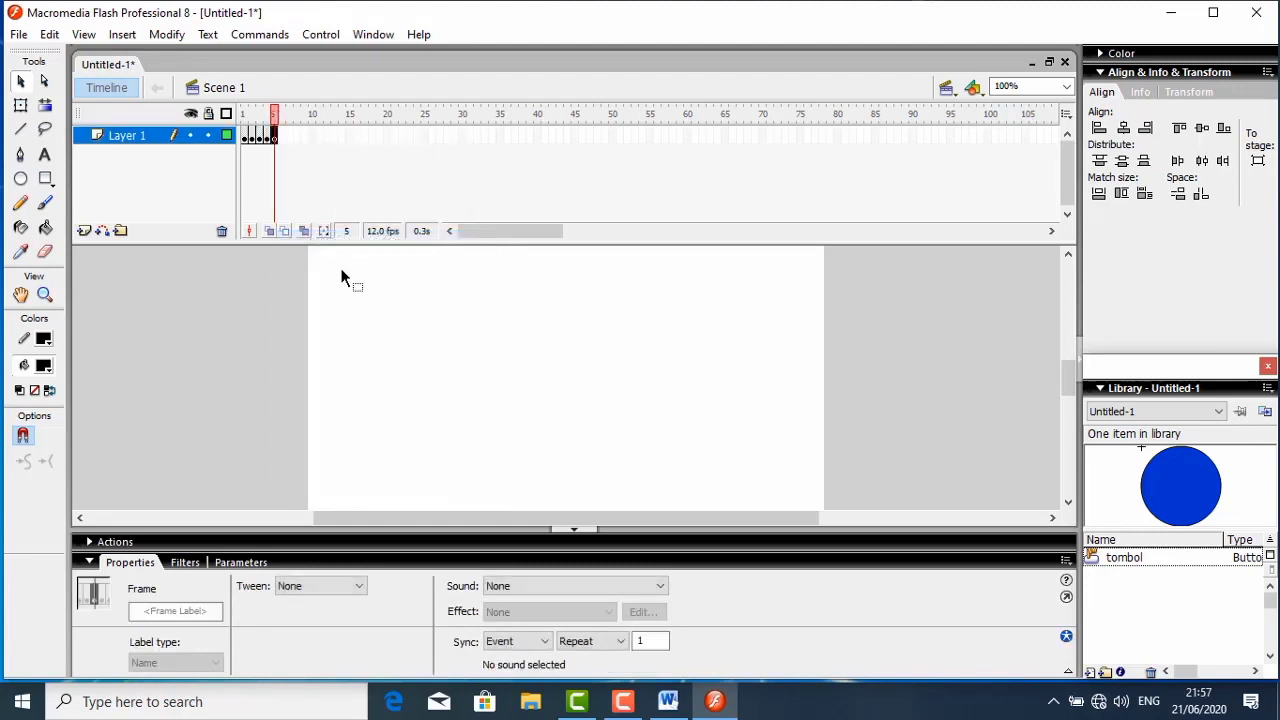
- Add the question text "4. arti fana adalah" near the top of the stage
click(45, 157)
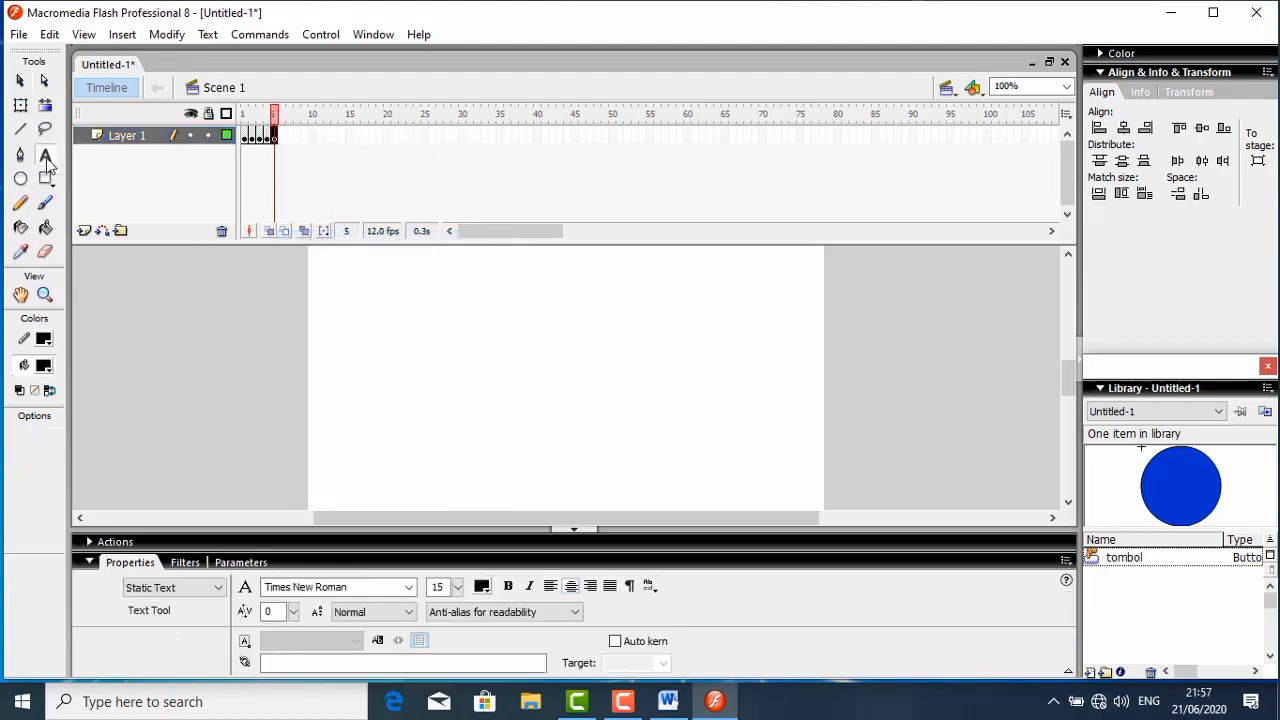
click(342, 264)
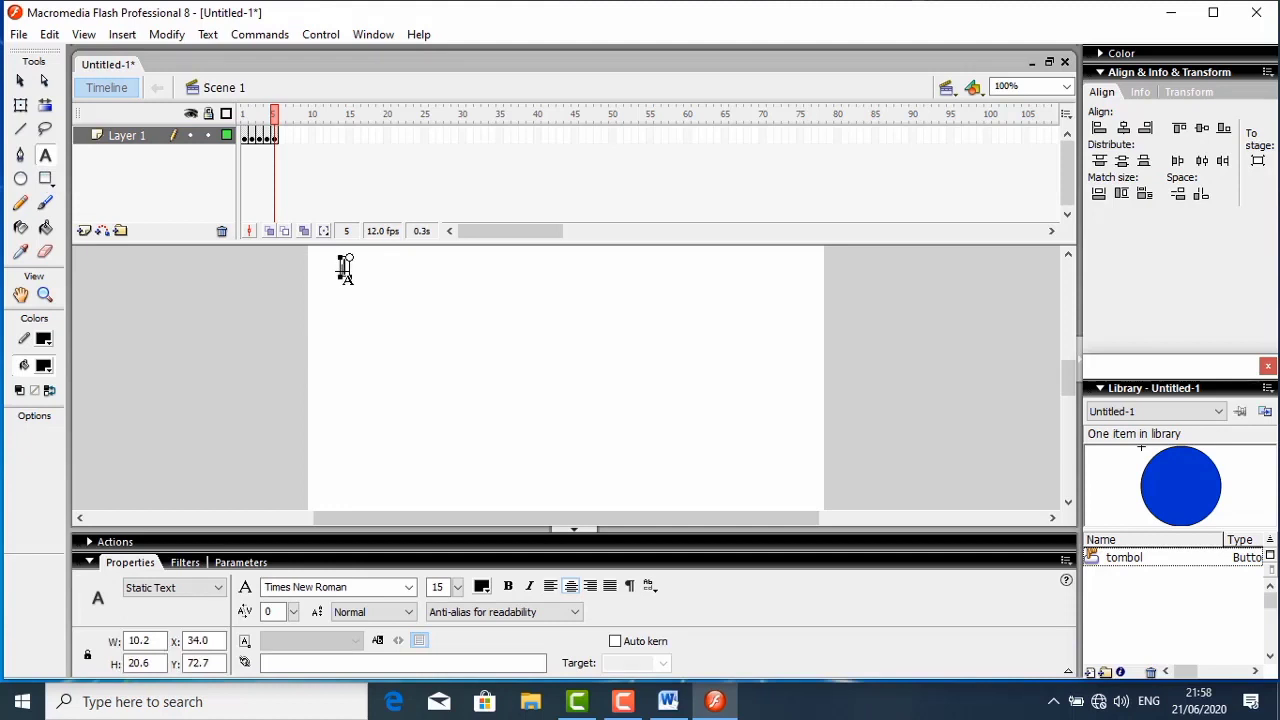
text(arti fana d)
key(BackSpace)
text(a)
text(dalah)
text(4.)
- Add the answer texts "selalu" and "sementara" one below the other under the question
click(378, 305)
click(378, 304)
text(selalu)
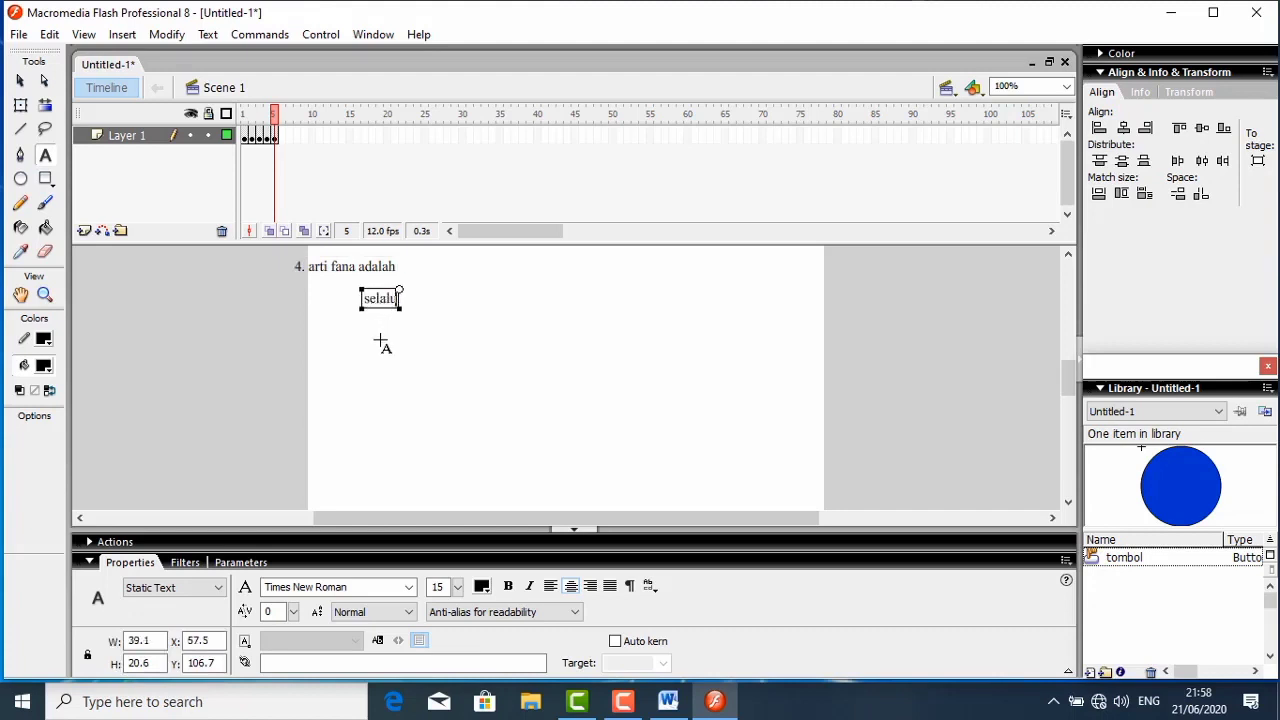
click(380, 340)
click(381, 340)
text(sementara)
key(Escape)
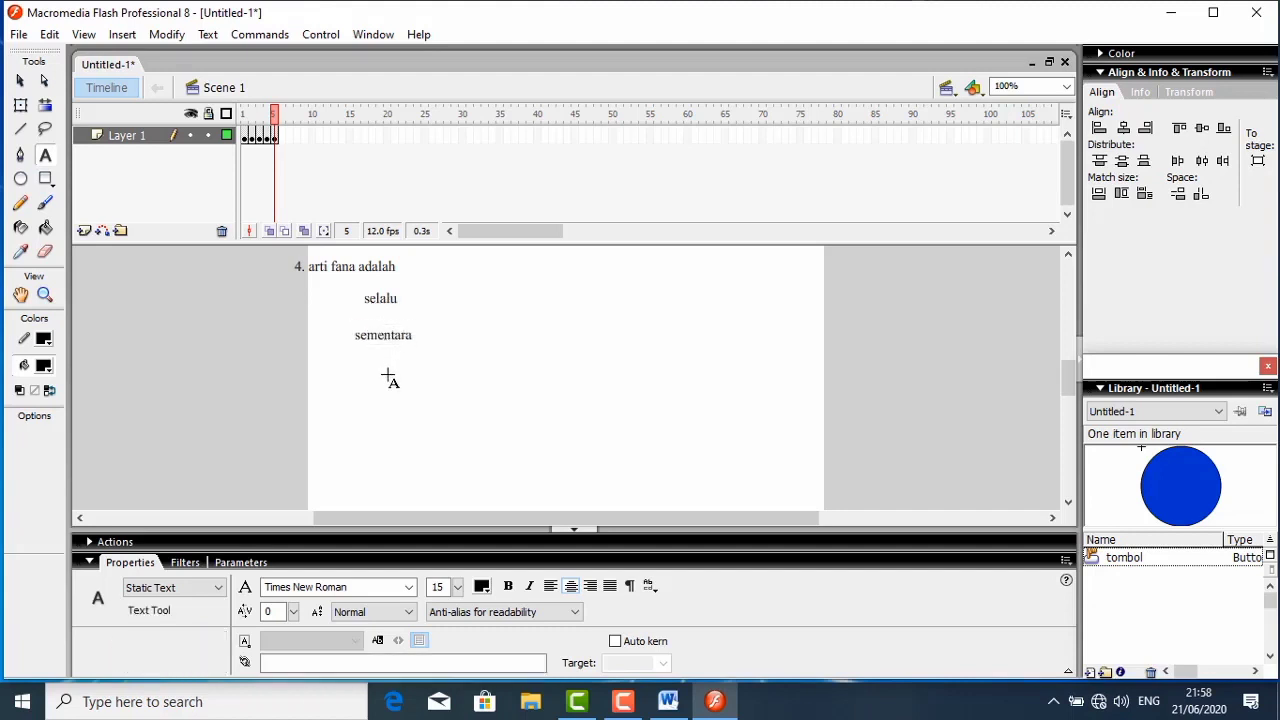
- Add the answer texts "kekal" and "selamanya" below "sementara"
click(388, 375)
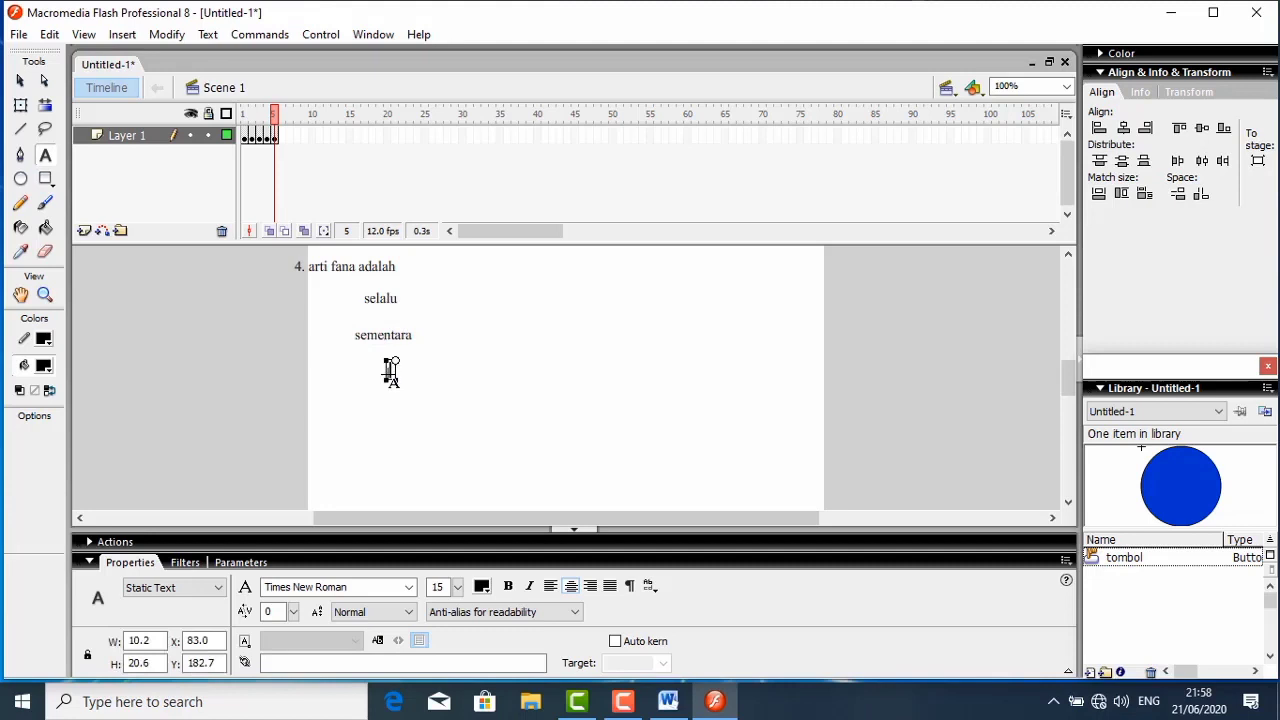
text(kekal)
key(Escape)
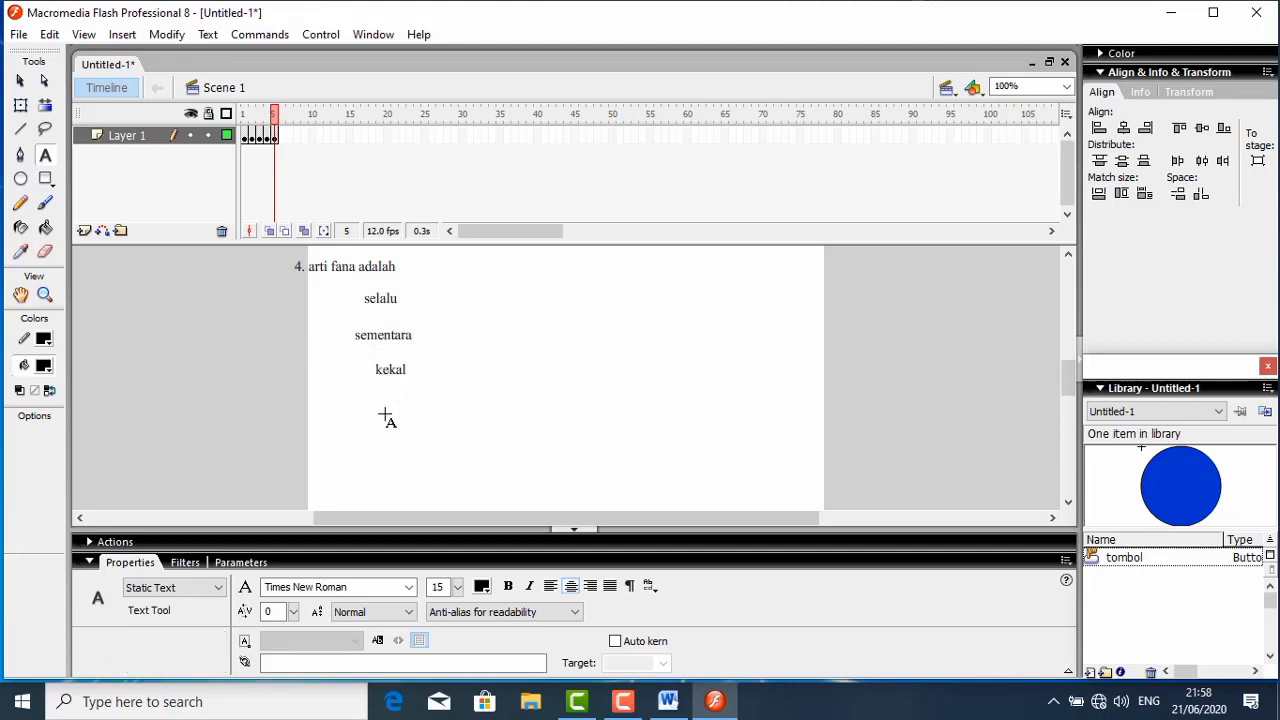
click(386, 410)
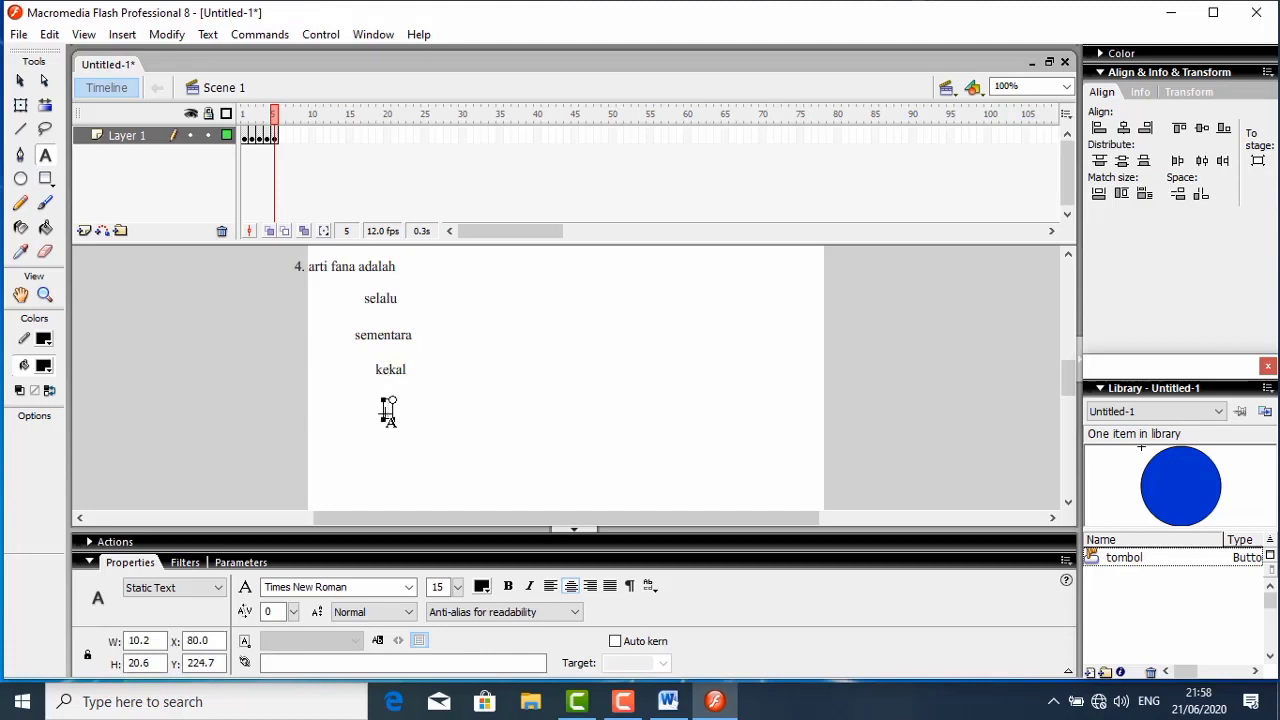
text(selamanya)
click(413, 375)
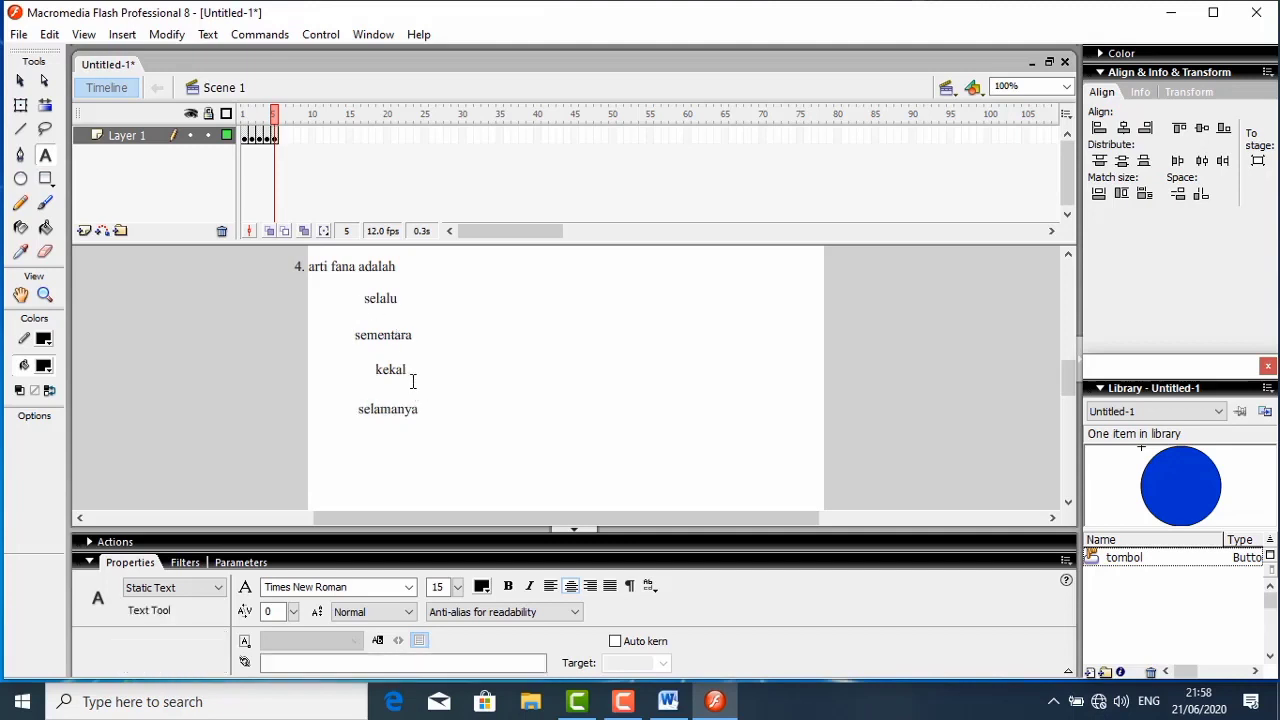
- Left-align the four answers at about X 72.7, Y 104.7 and shift the question right to about X 11.4
click(20, 81)
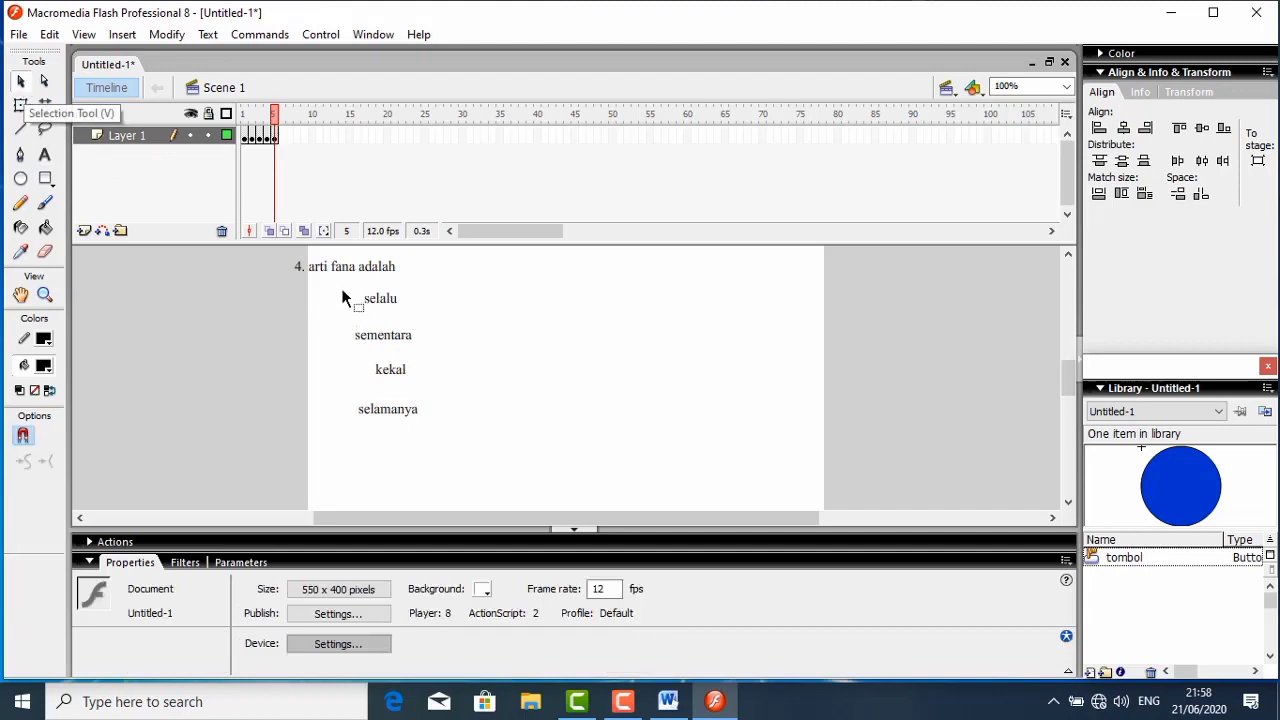
drag(342, 289, 439, 421)
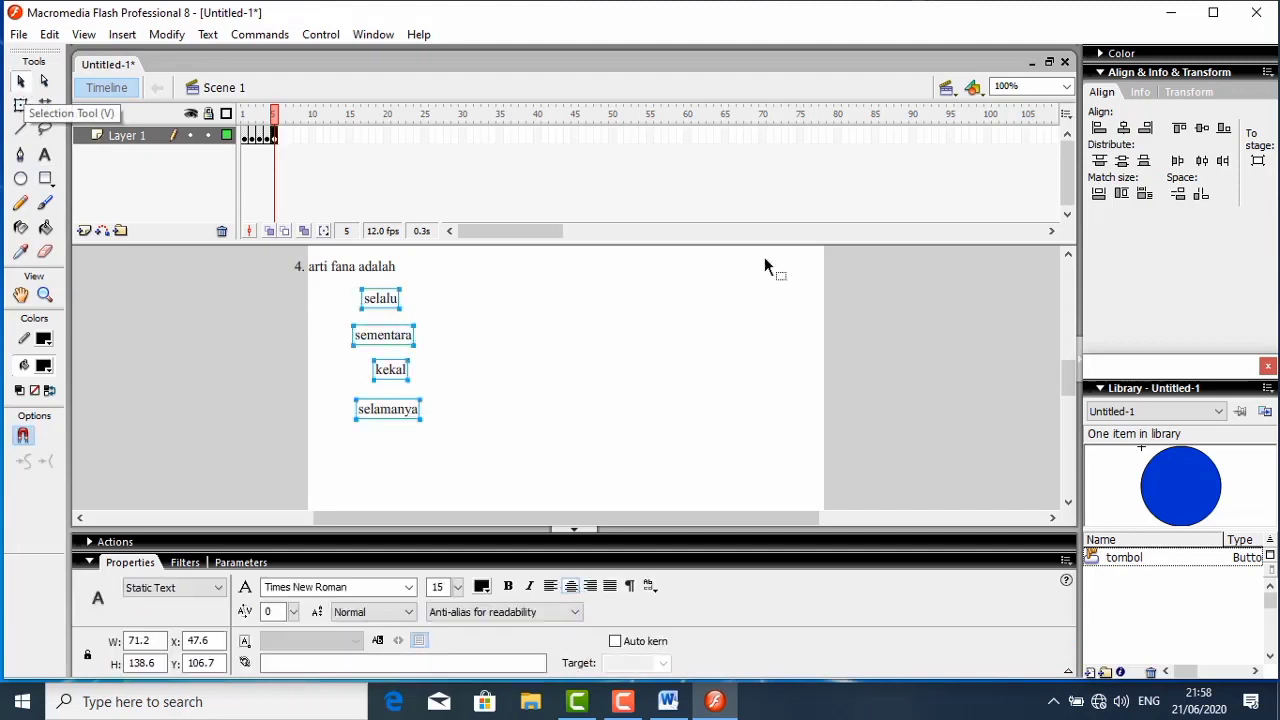
click(1099, 128)
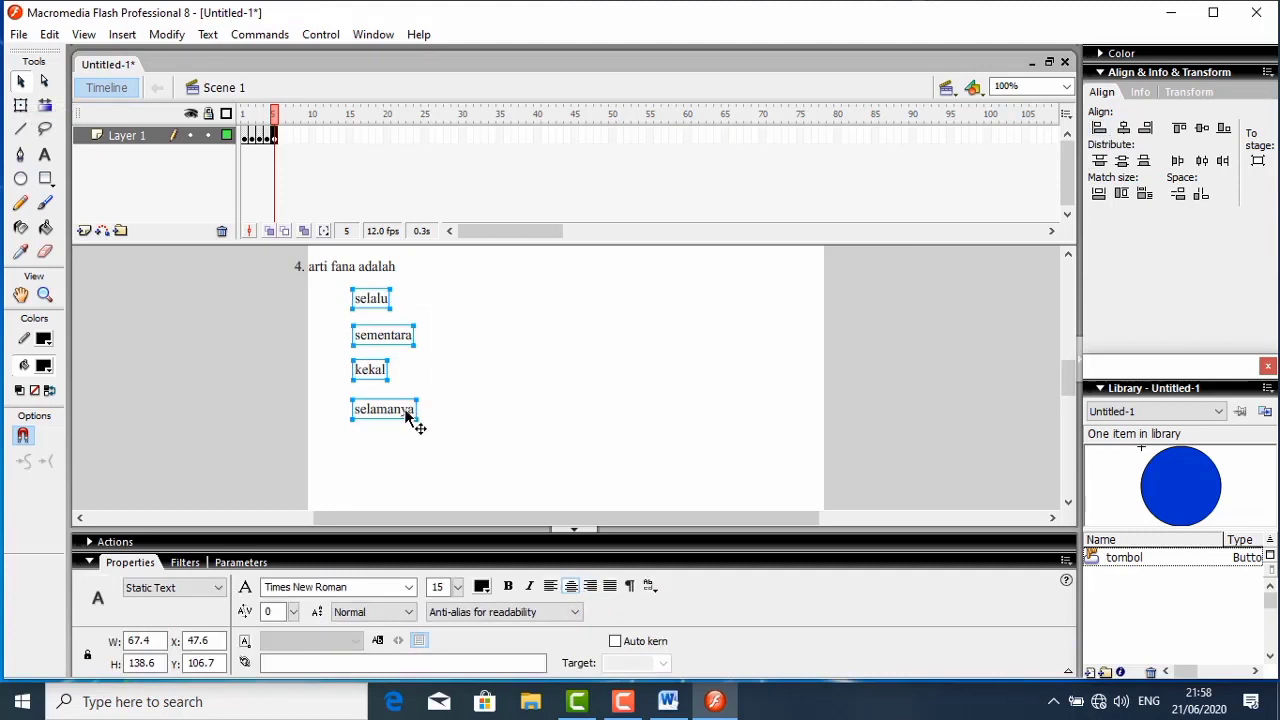
drag(408, 417, 432, 417)
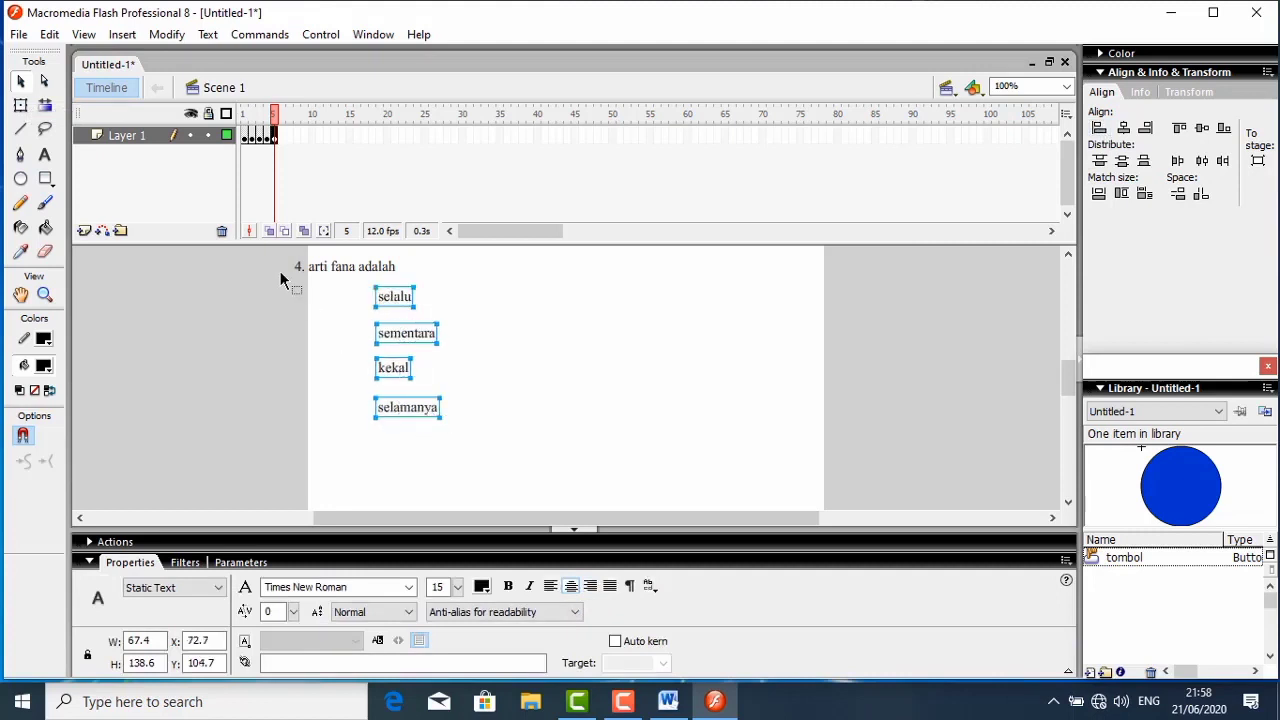
drag(291, 263, 434, 276)
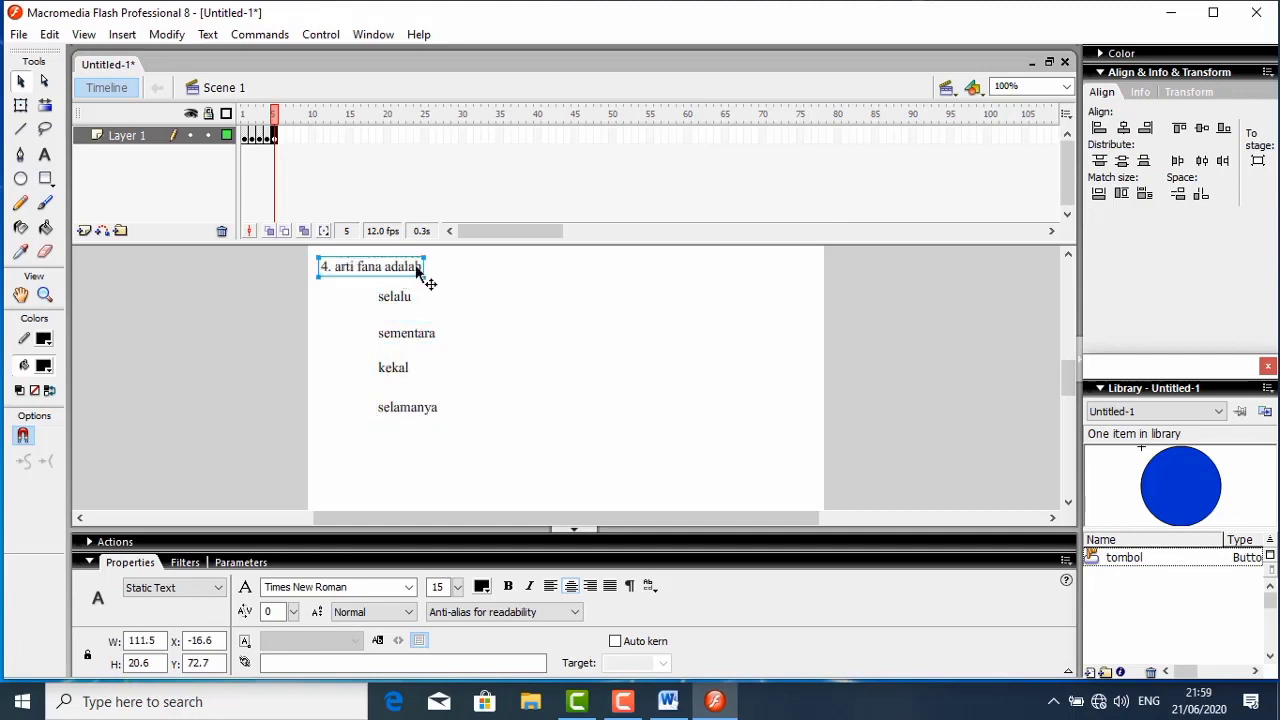
- Paste two buttons, placing one beside "selalu" at about X 27.5, Y 104.7 and one beside "sementara" at about X 27.5, Y 143.7
right_click(341, 299)
click(380, 346)
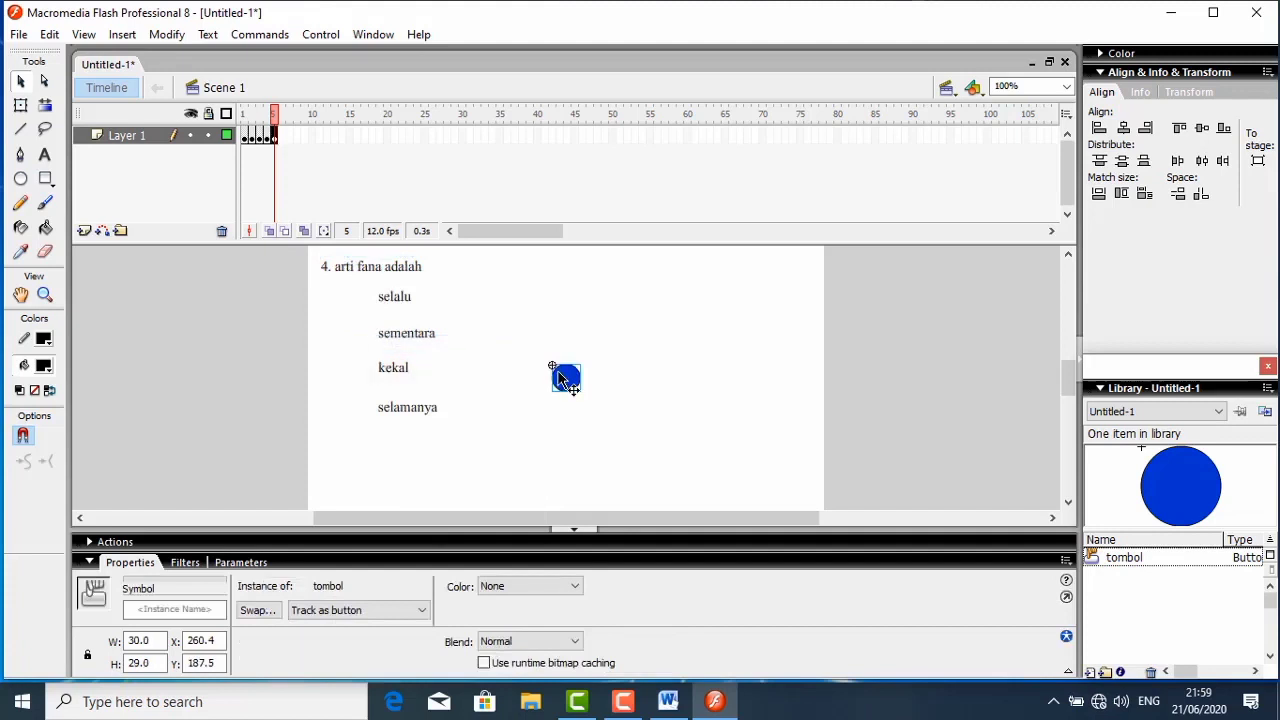
drag(560, 378, 341, 294)
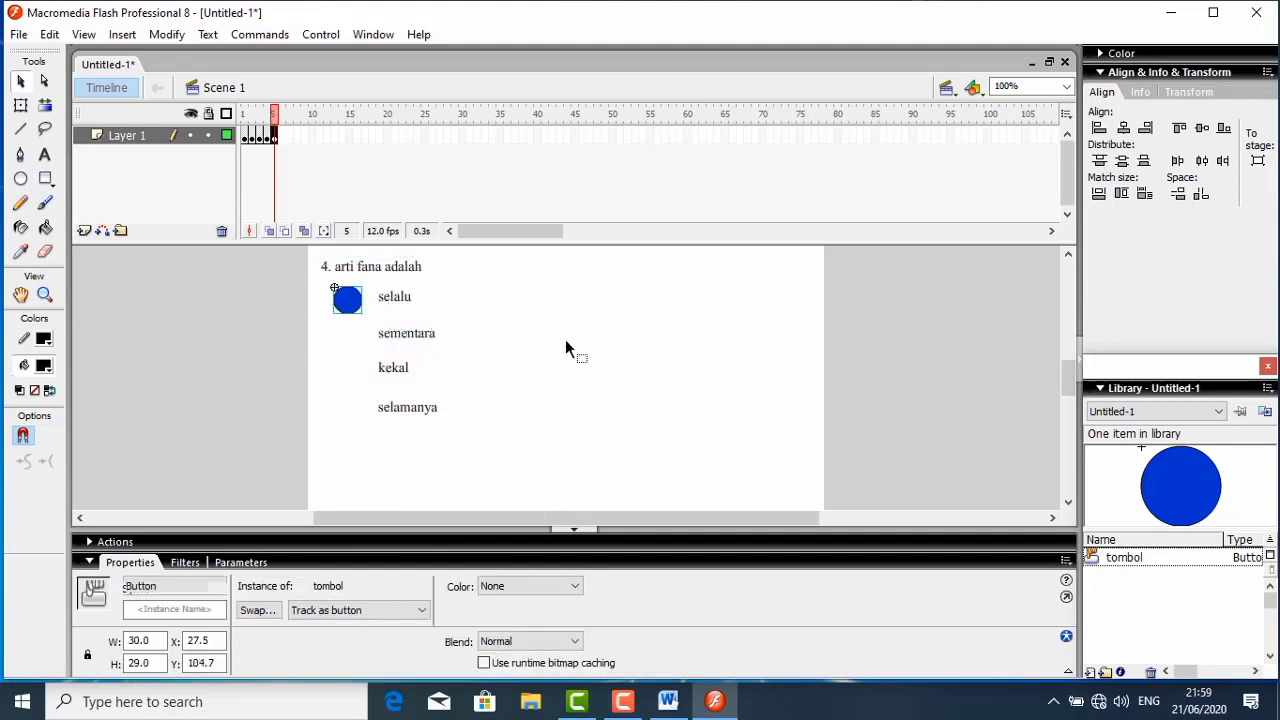
right_click(565, 347)
click(610, 395)
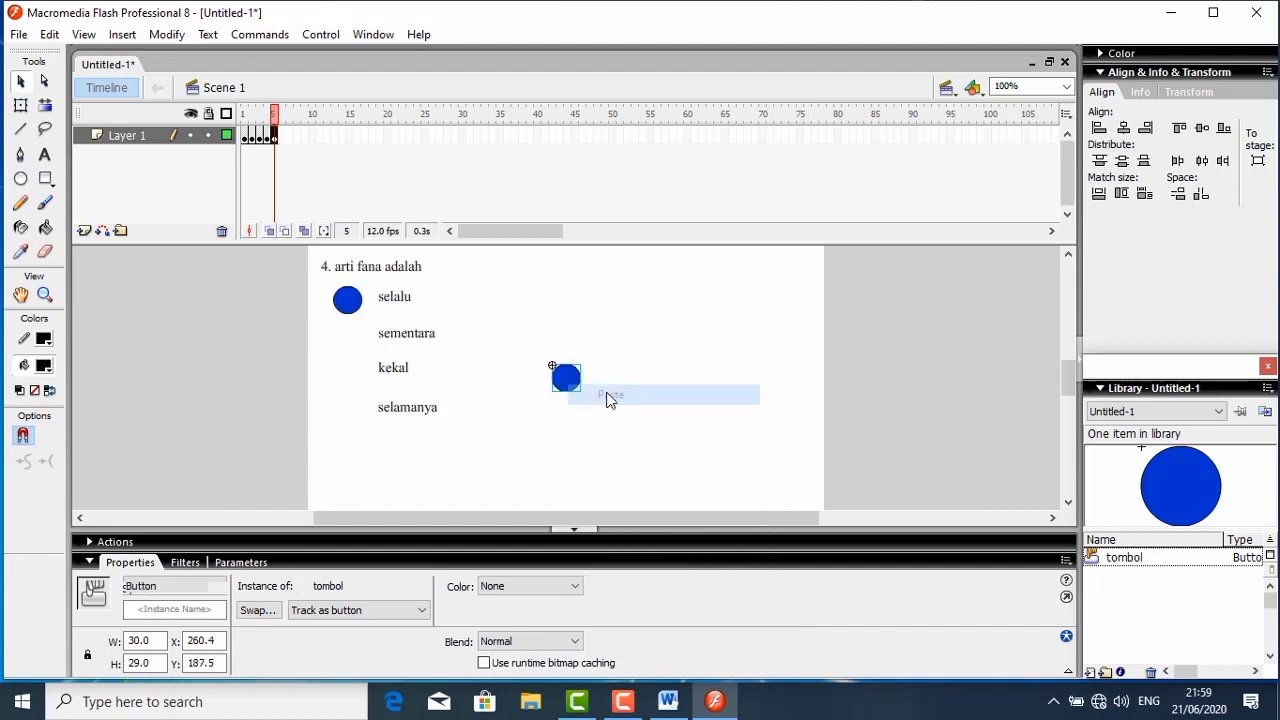
drag(575, 386, 358, 347)
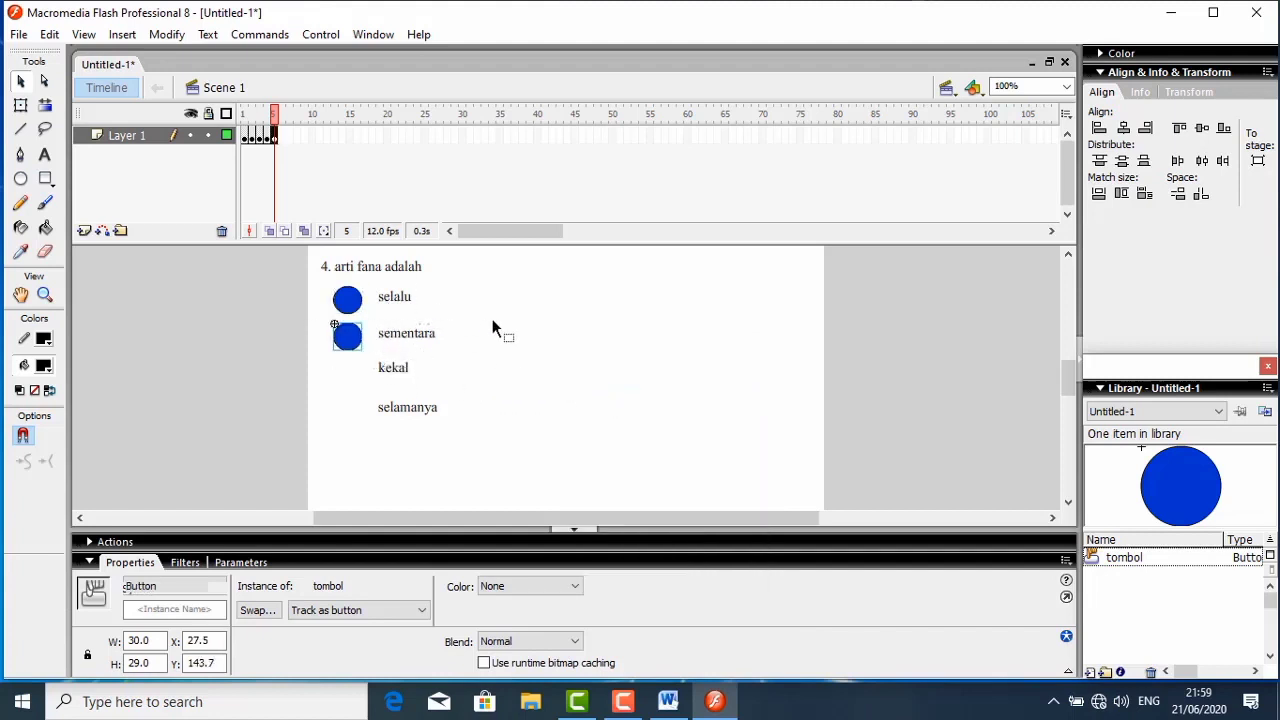
- Paste two more buttons, placing one beside "kekal" at about X 31.5, Y 180.7 and one beside "selamanya"
right_click(495, 318)
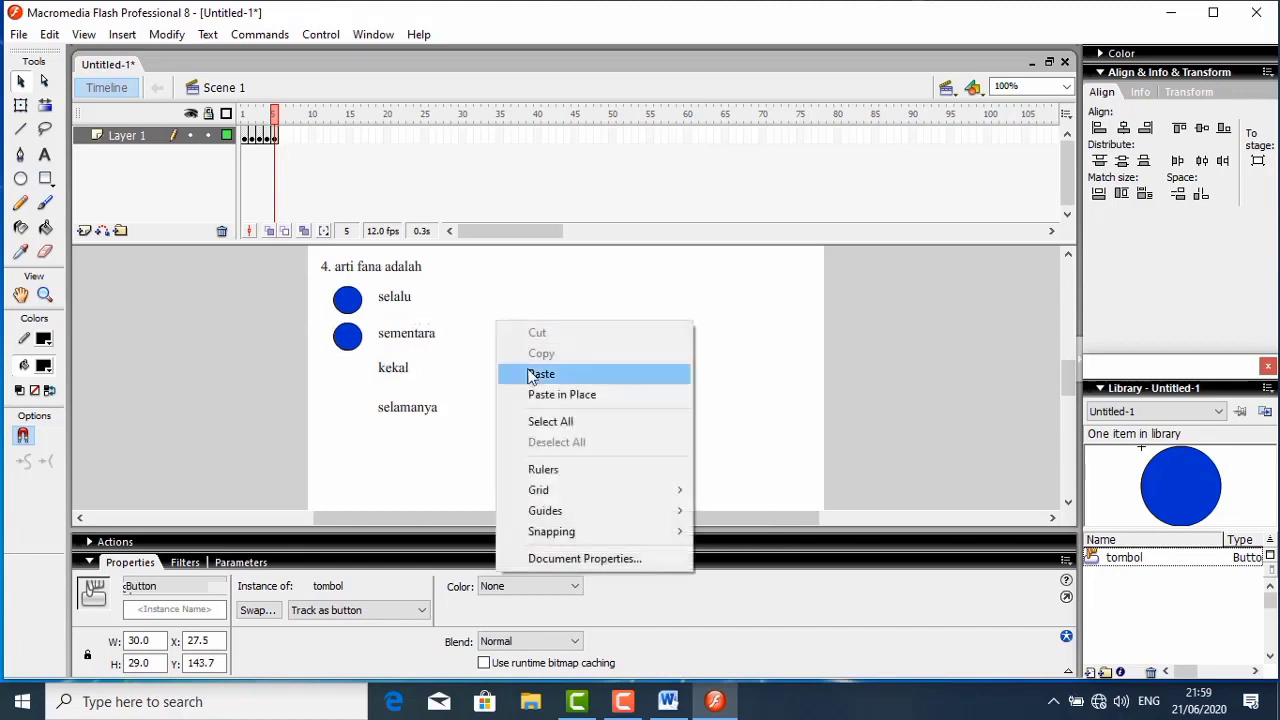
click(533, 373)
drag(562, 380, 352, 368)
right_click(506, 345)
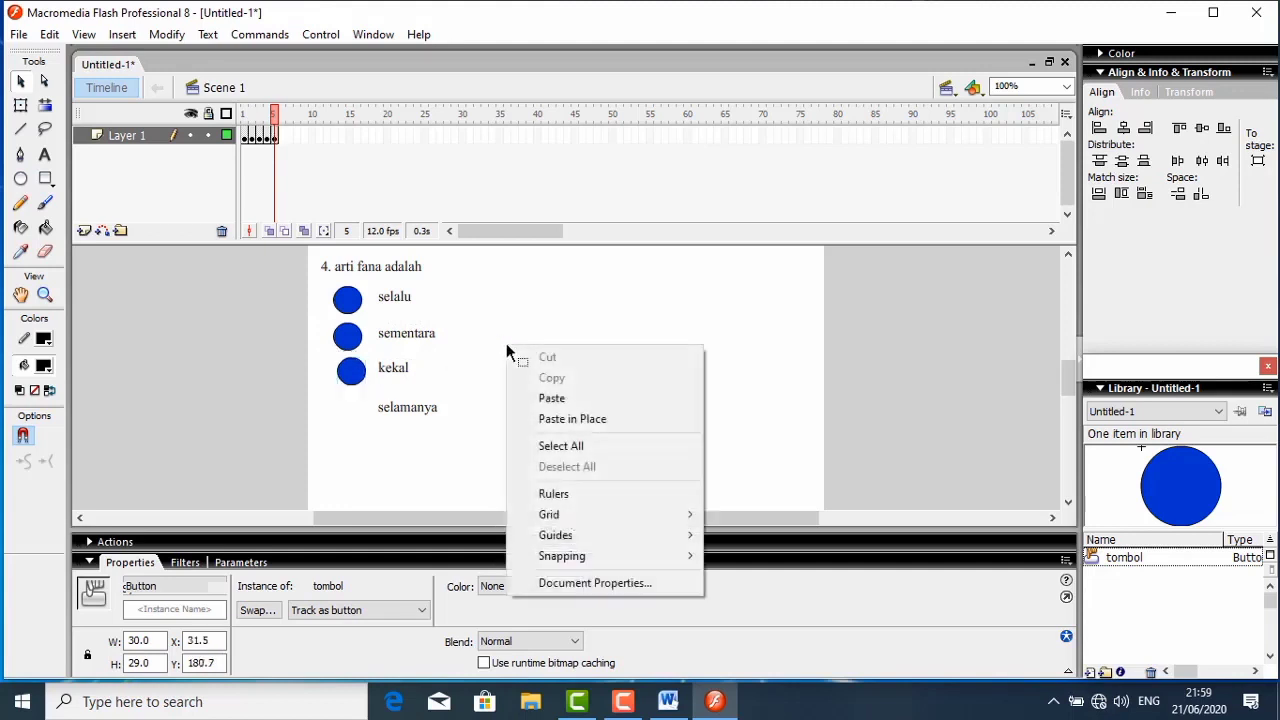
click(534, 398)
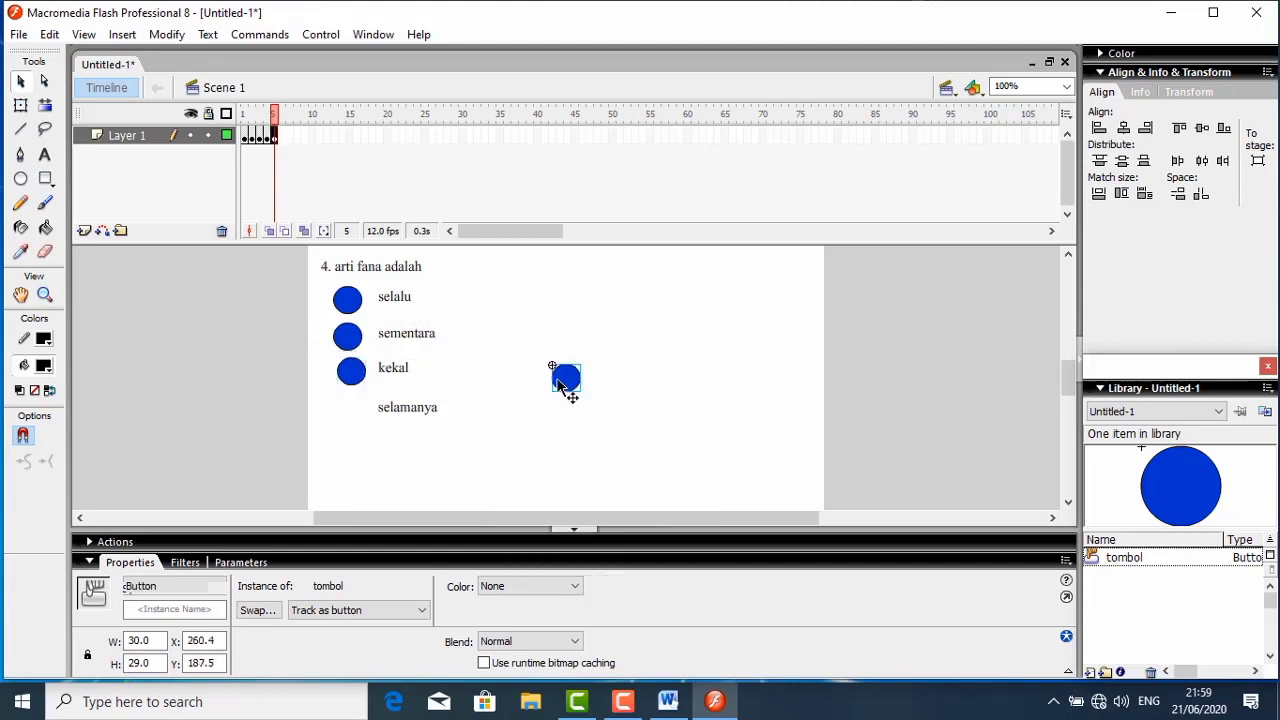
drag(554, 375, 352, 409)
- Align the four answer buttons by their horizontal centres into one column at X 32.0
drag(317, 276, 375, 428)
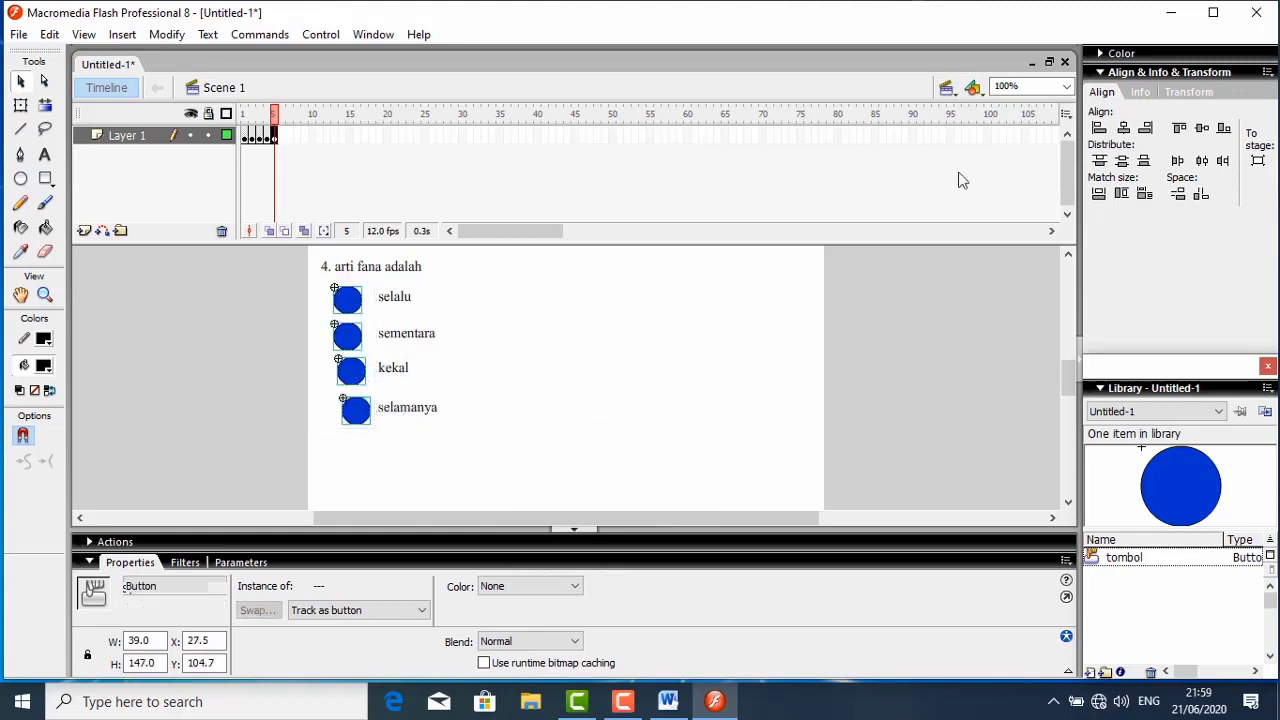
click(1123, 128)
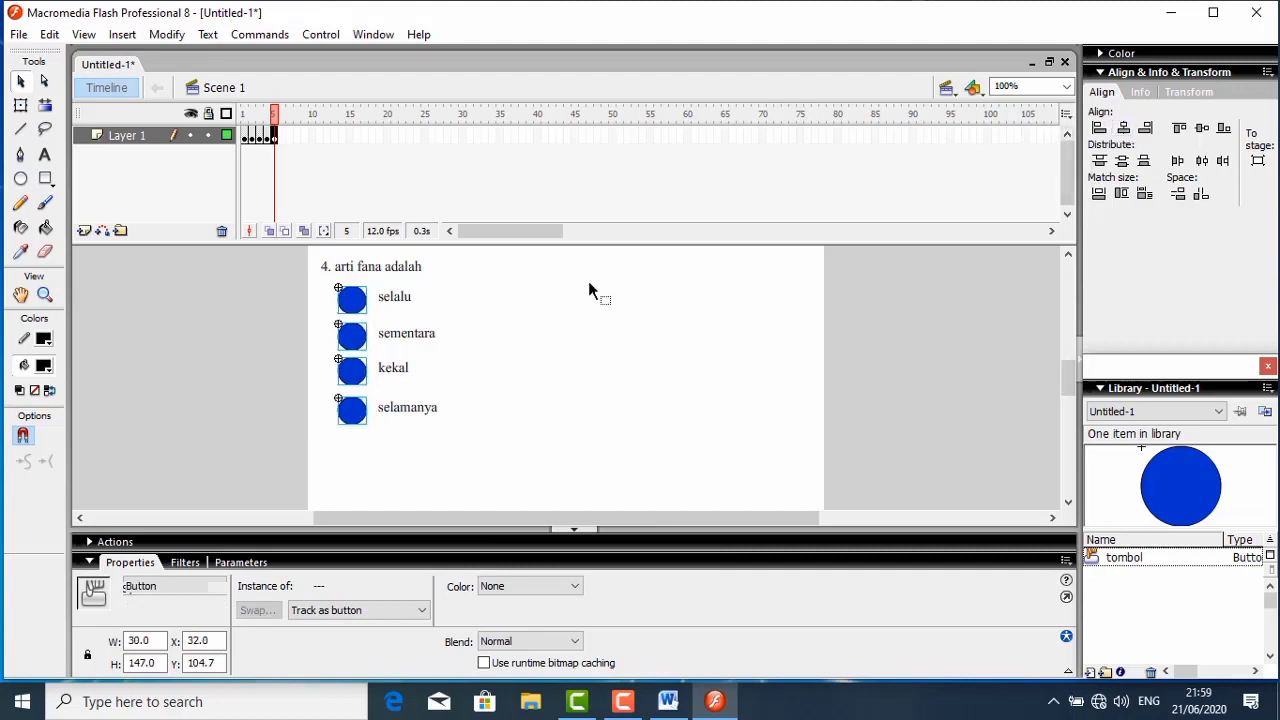
drag(373, 287, 461, 420)
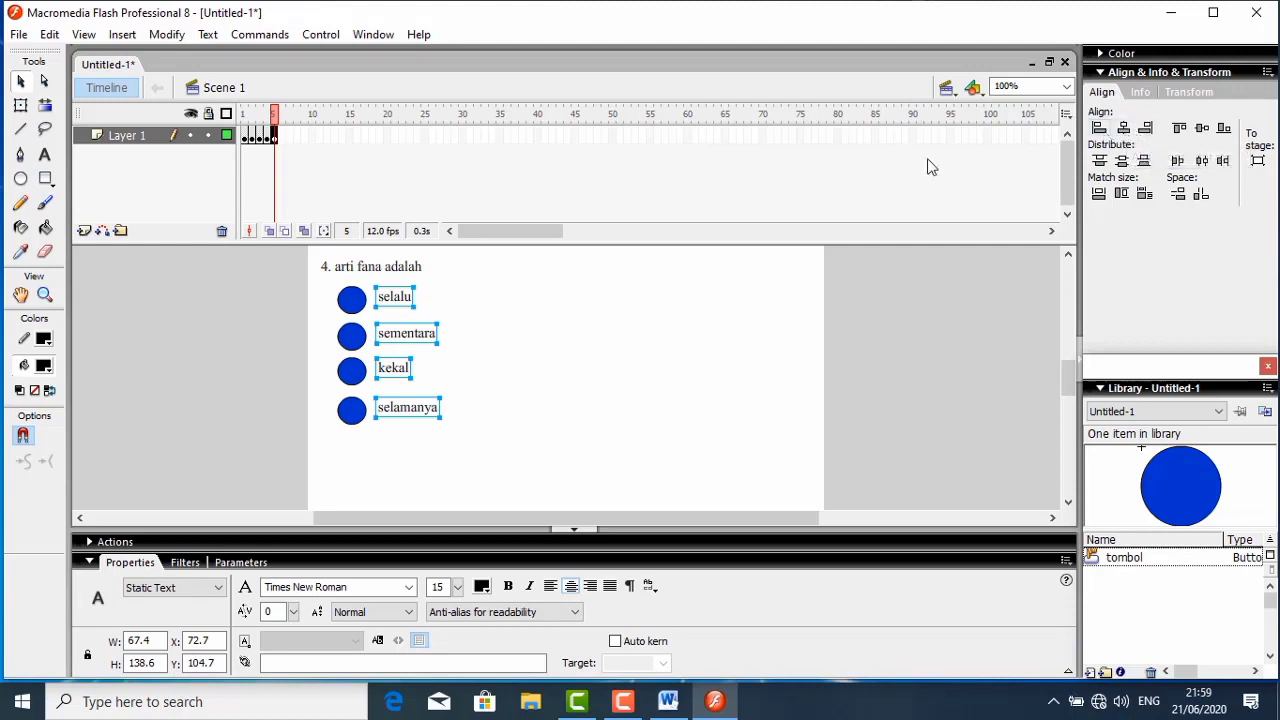
click(527, 356)
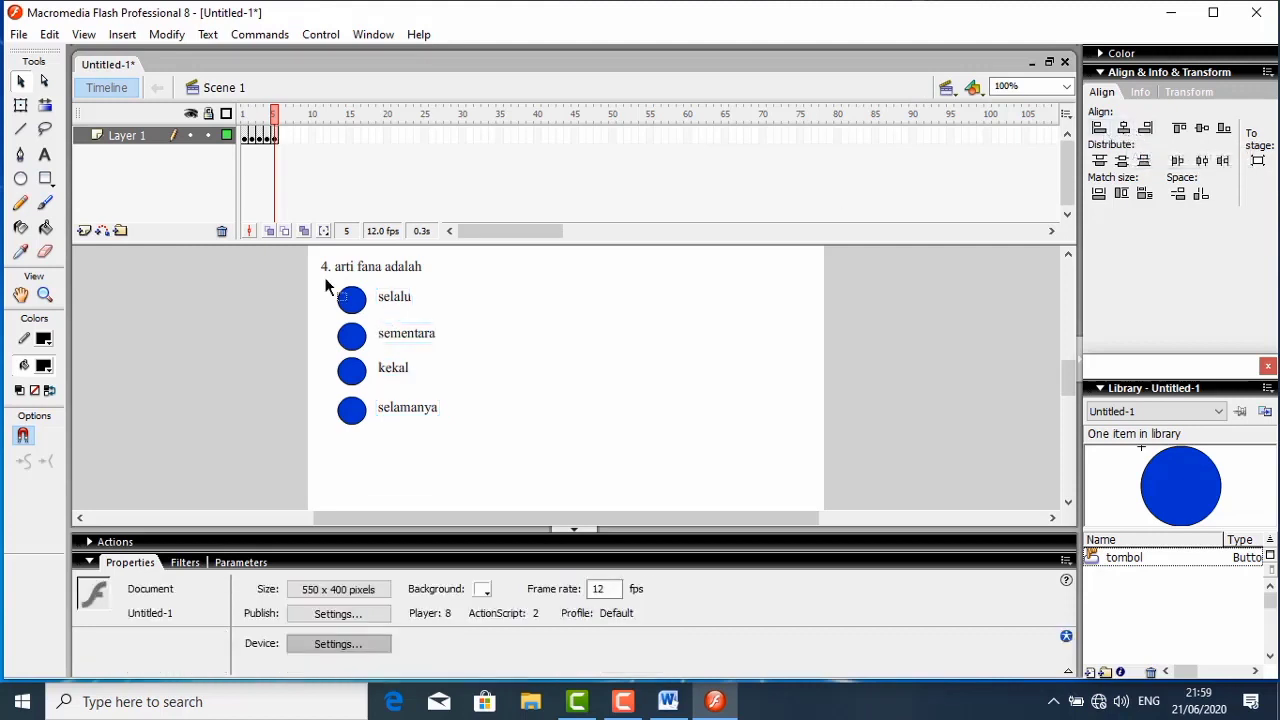
- Vertically centre each of the four answer texts, "selalu", "sementara", "kekal" and "selamanya", with its own button
drag(326, 287, 425, 330)
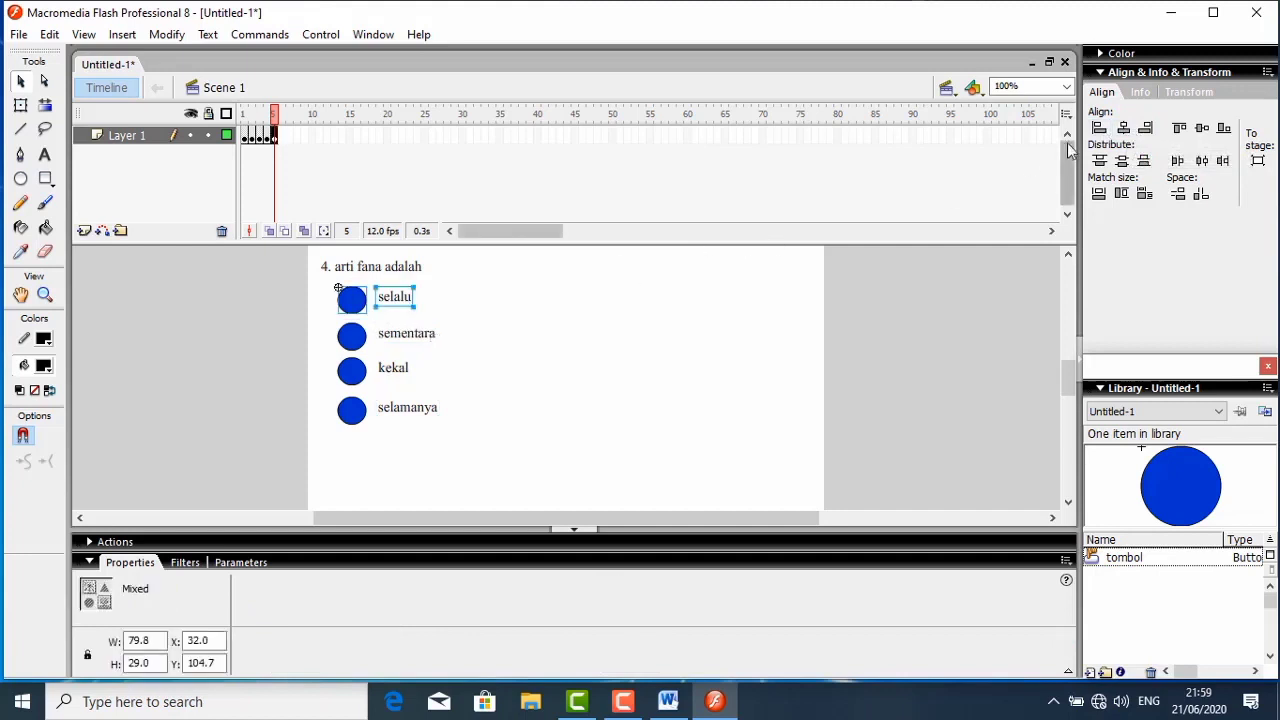
click(1203, 130)
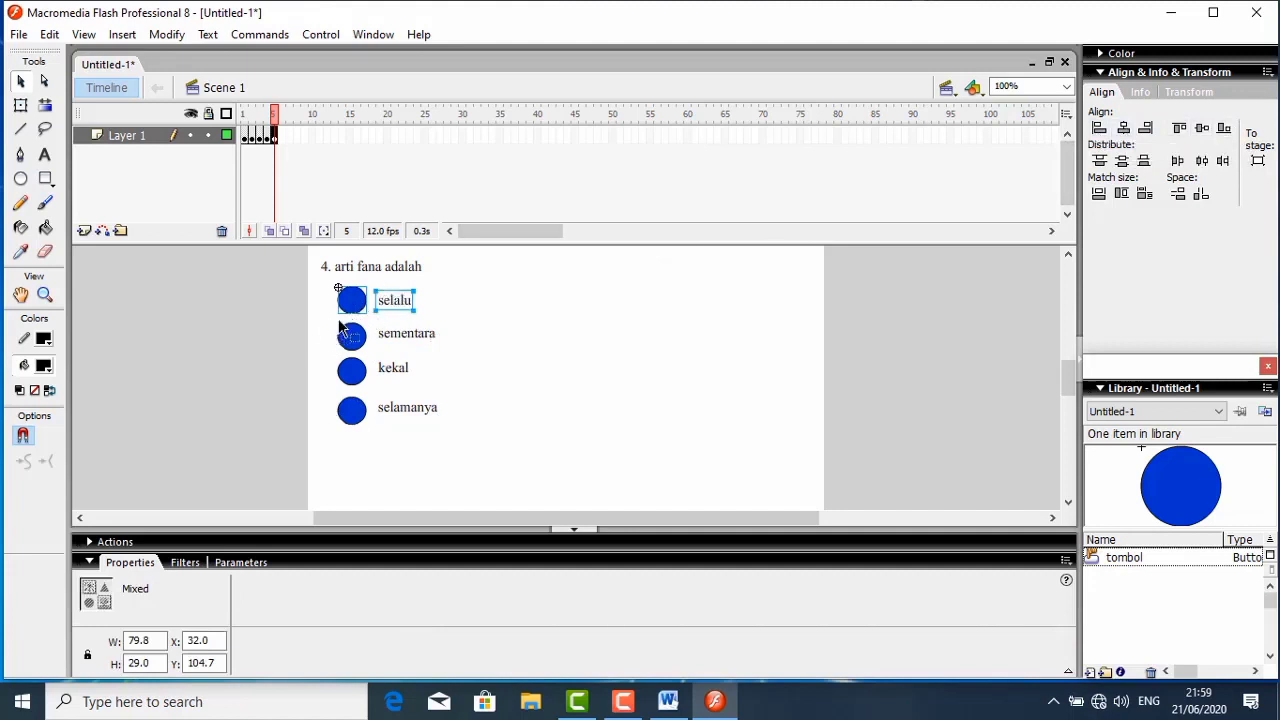
drag(334, 320, 460, 366)
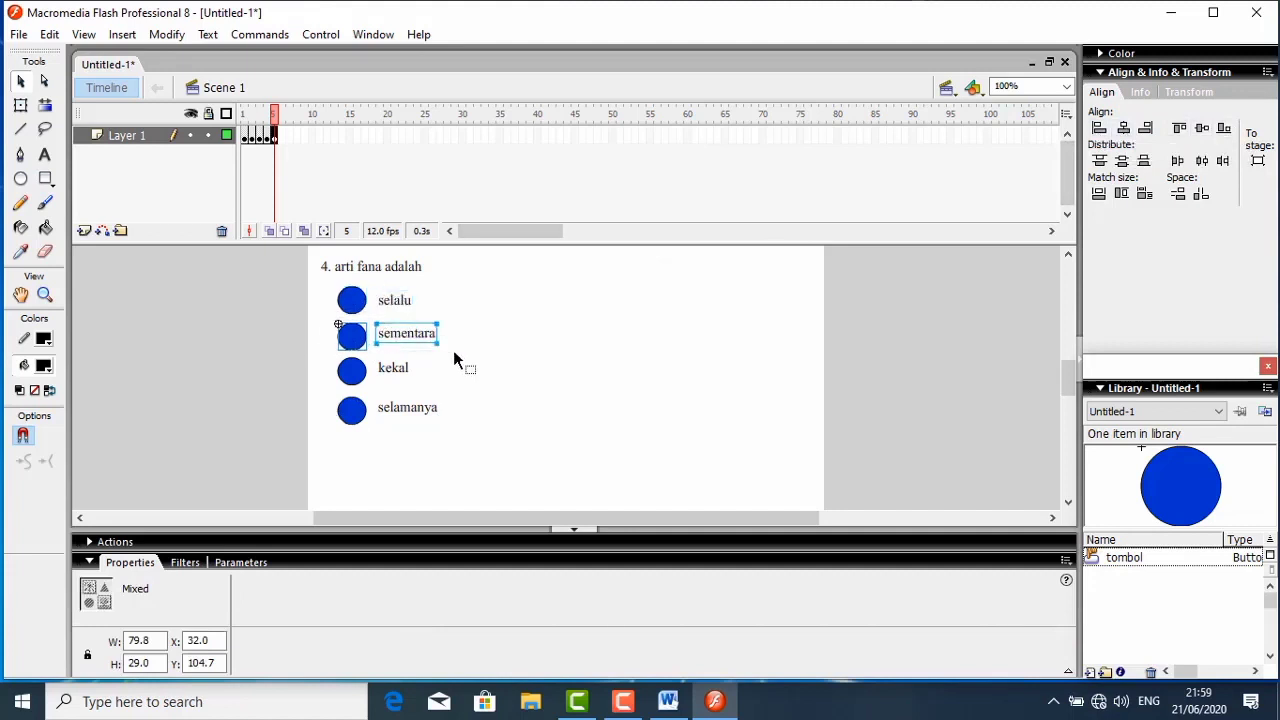
click(1202, 128)
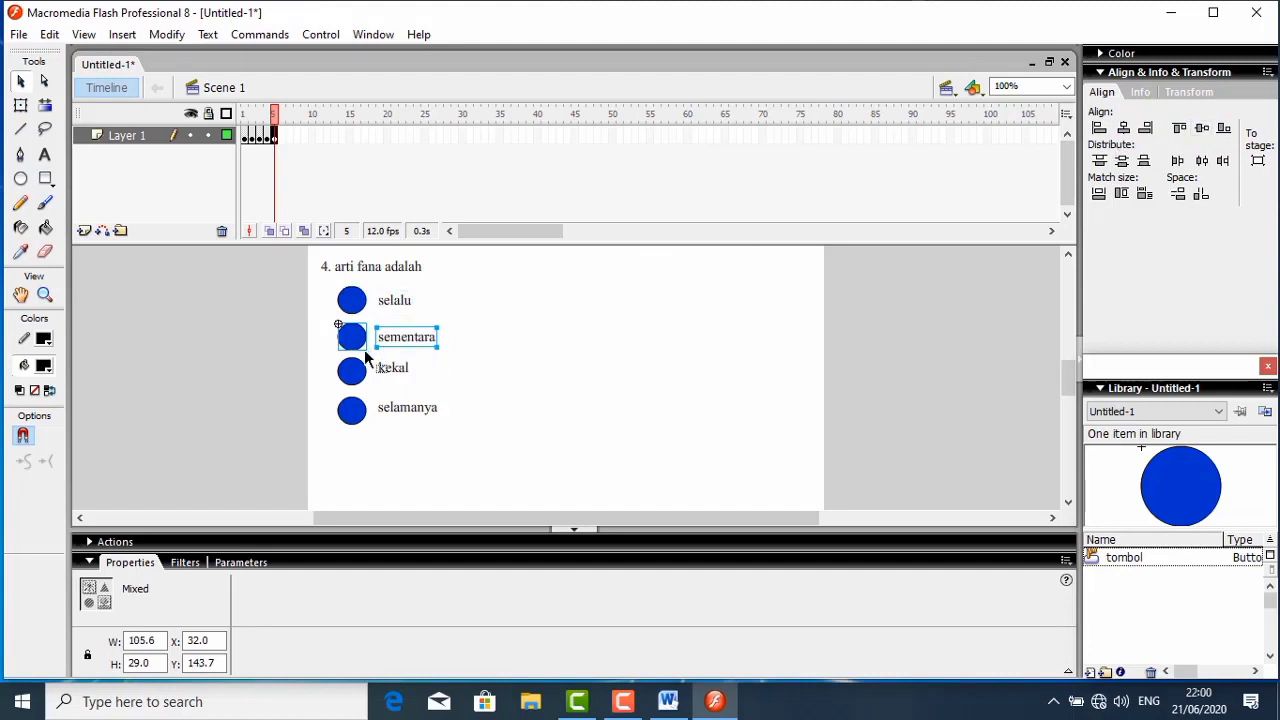
drag(331, 355, 432, 395)
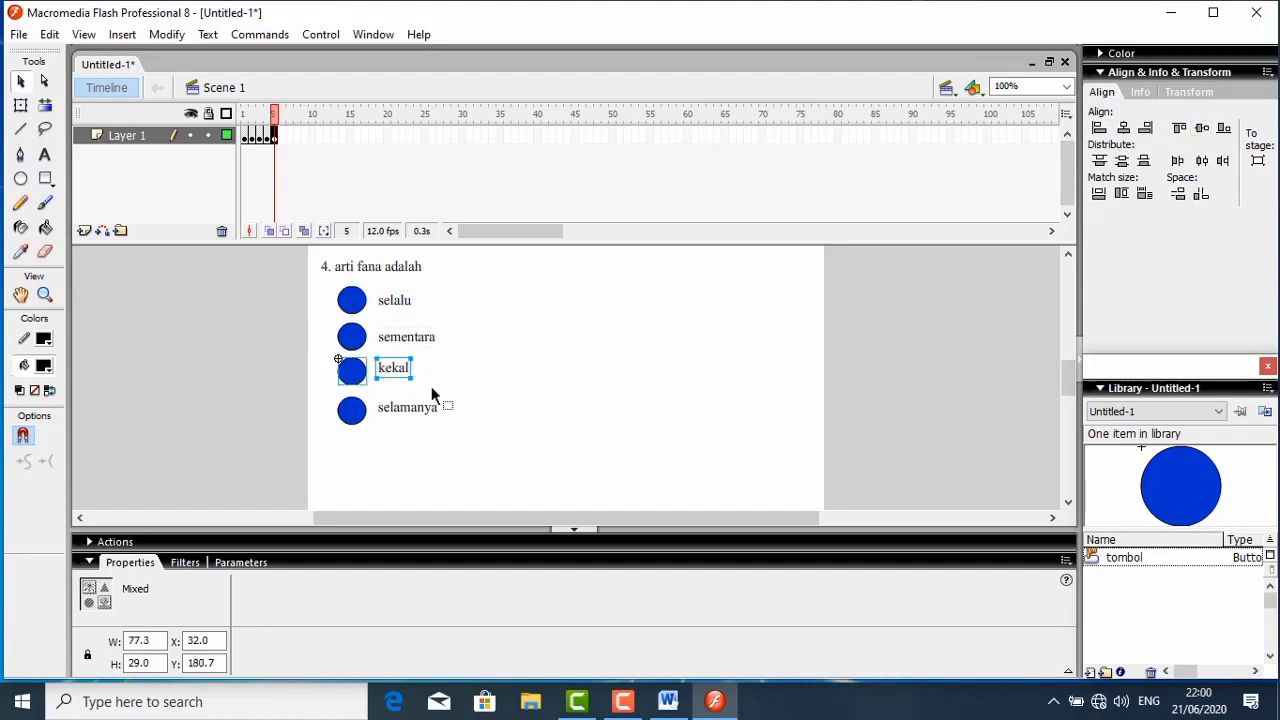
click(1201, 129)
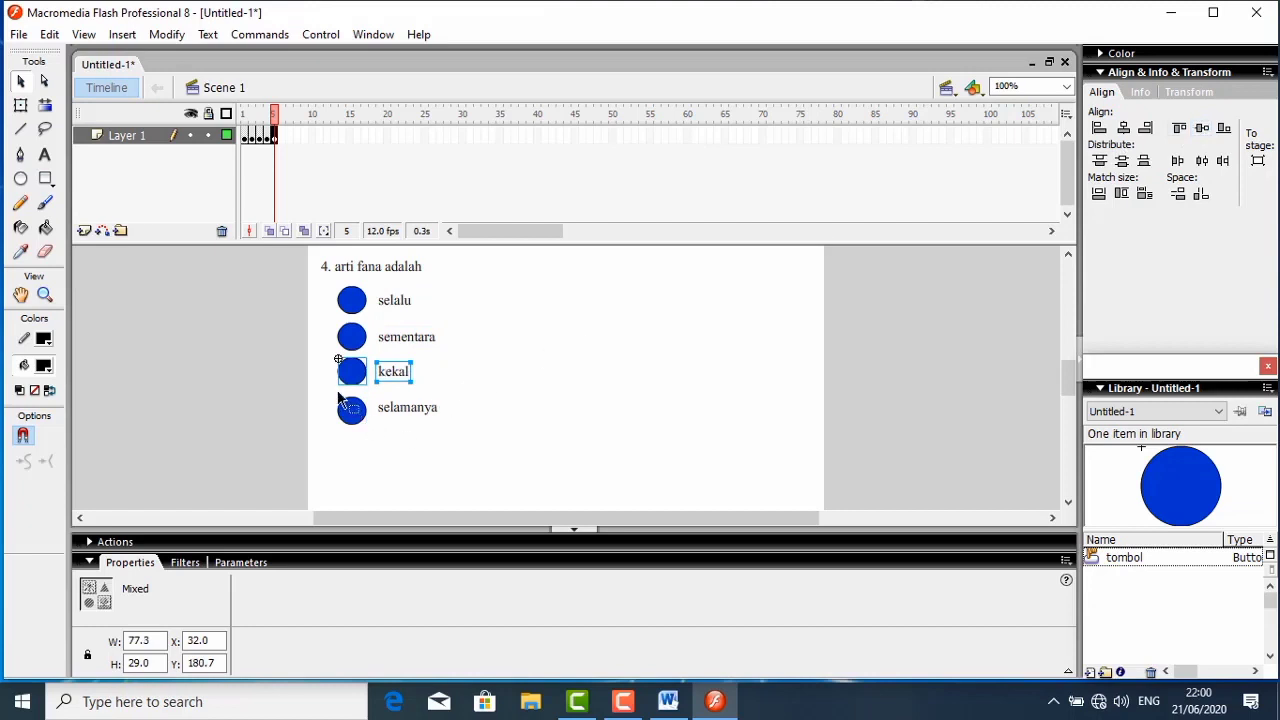
drag(340, 398, 491, 427)
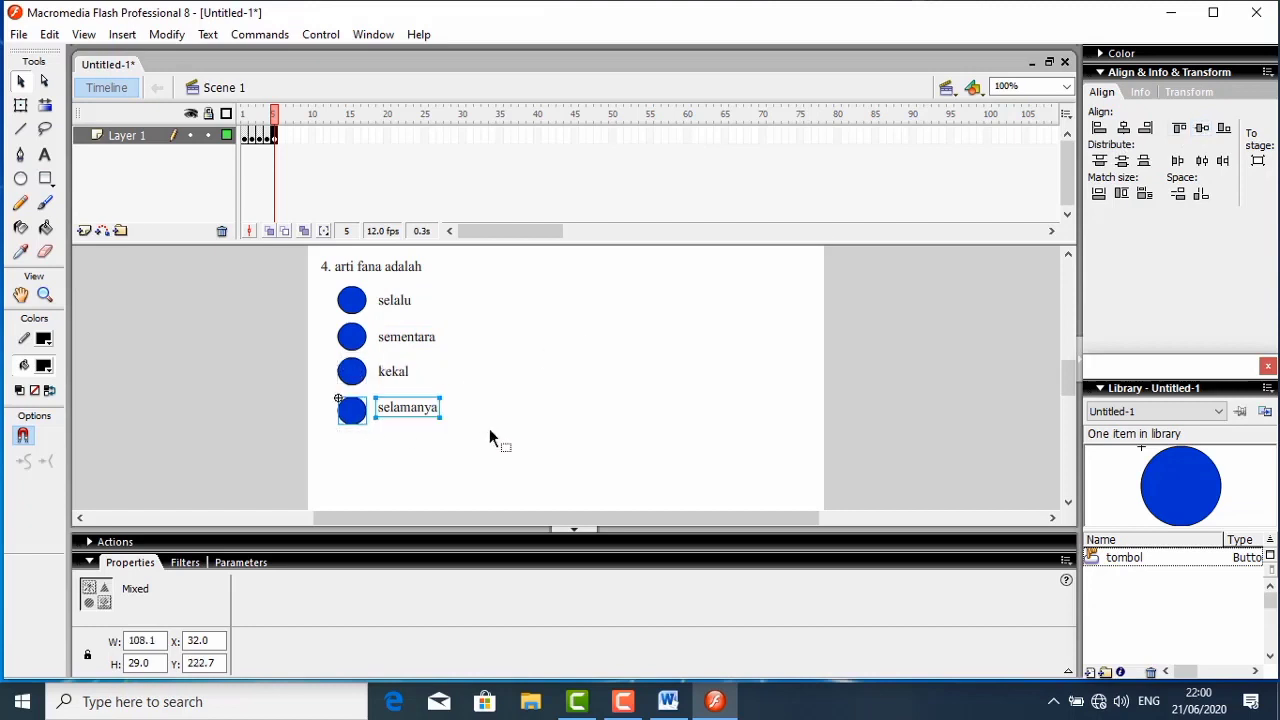
click(1201, 129)
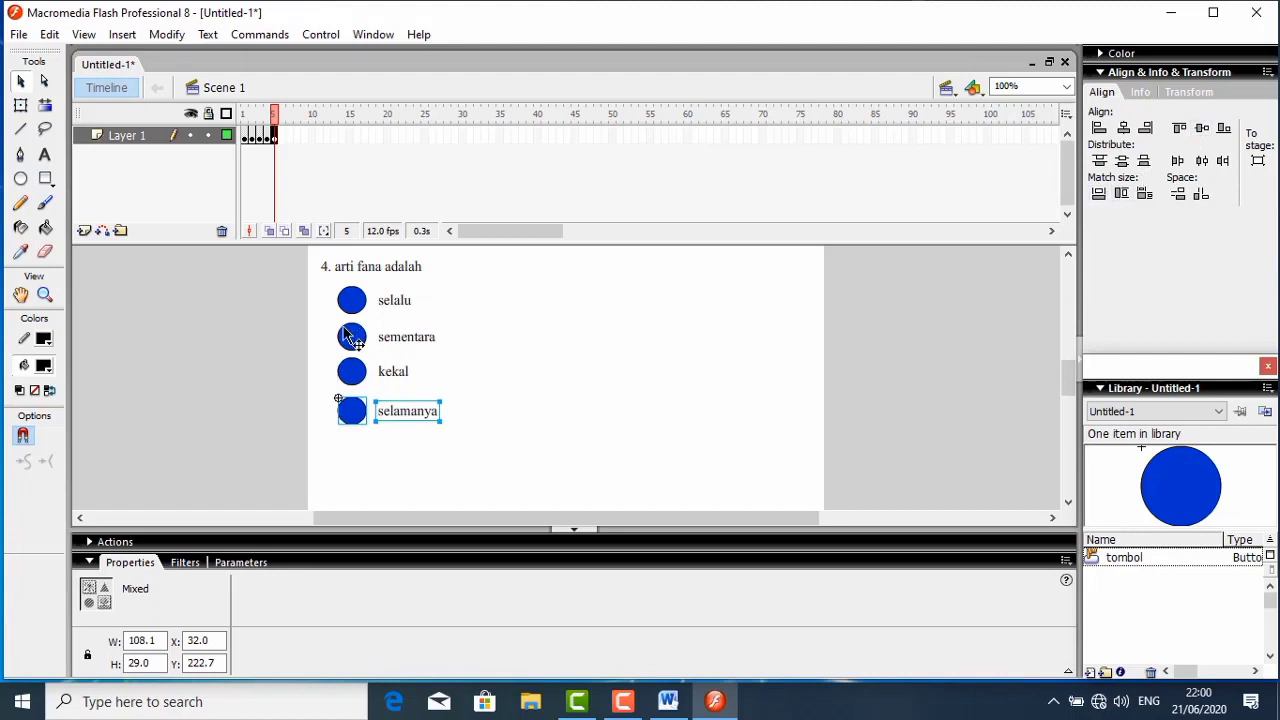
- Add the text letters a, b, c and d on the four answer buttons in order from the first answer down
click(44, 156)
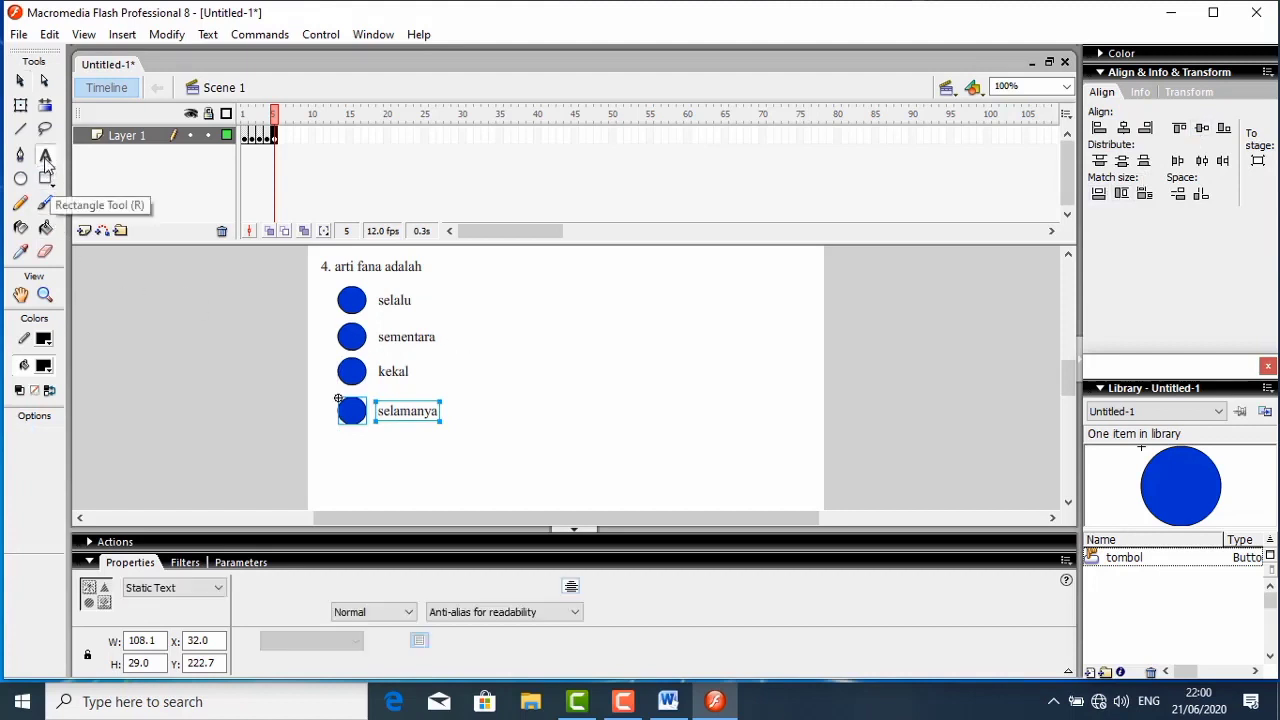
click(347, 303)
click(347, 300)
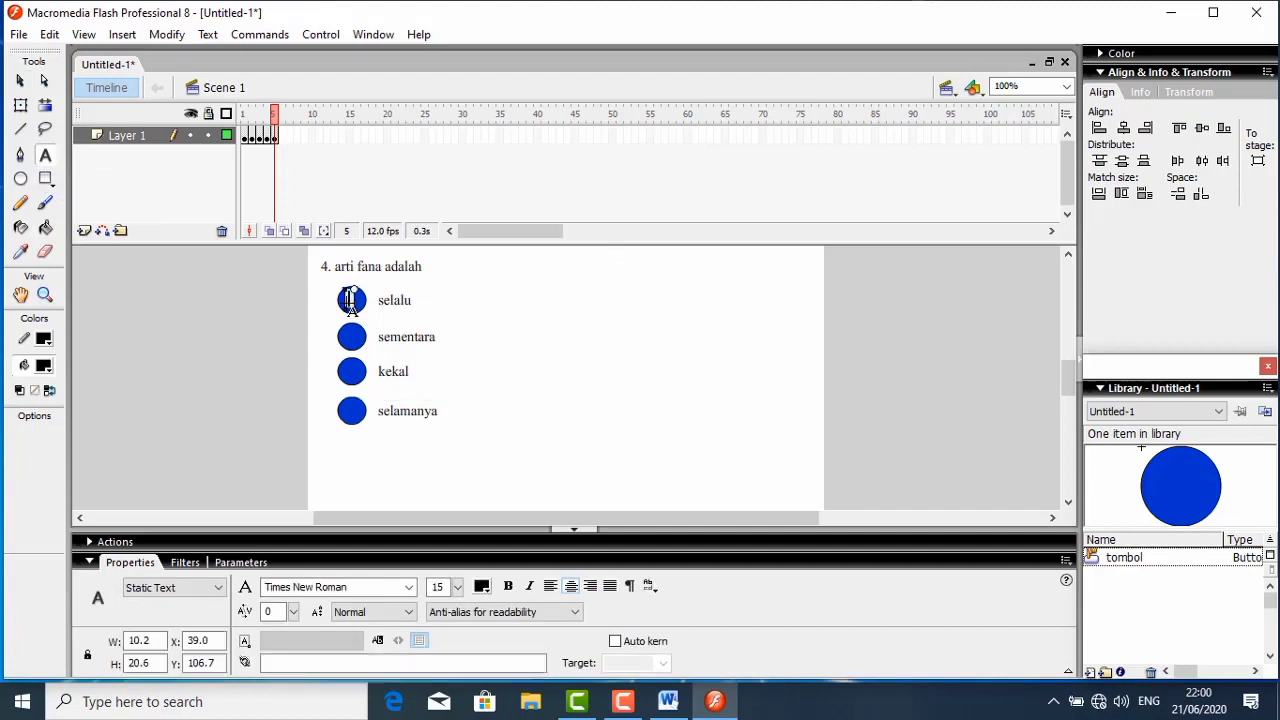
text(a)
click(352, 338)
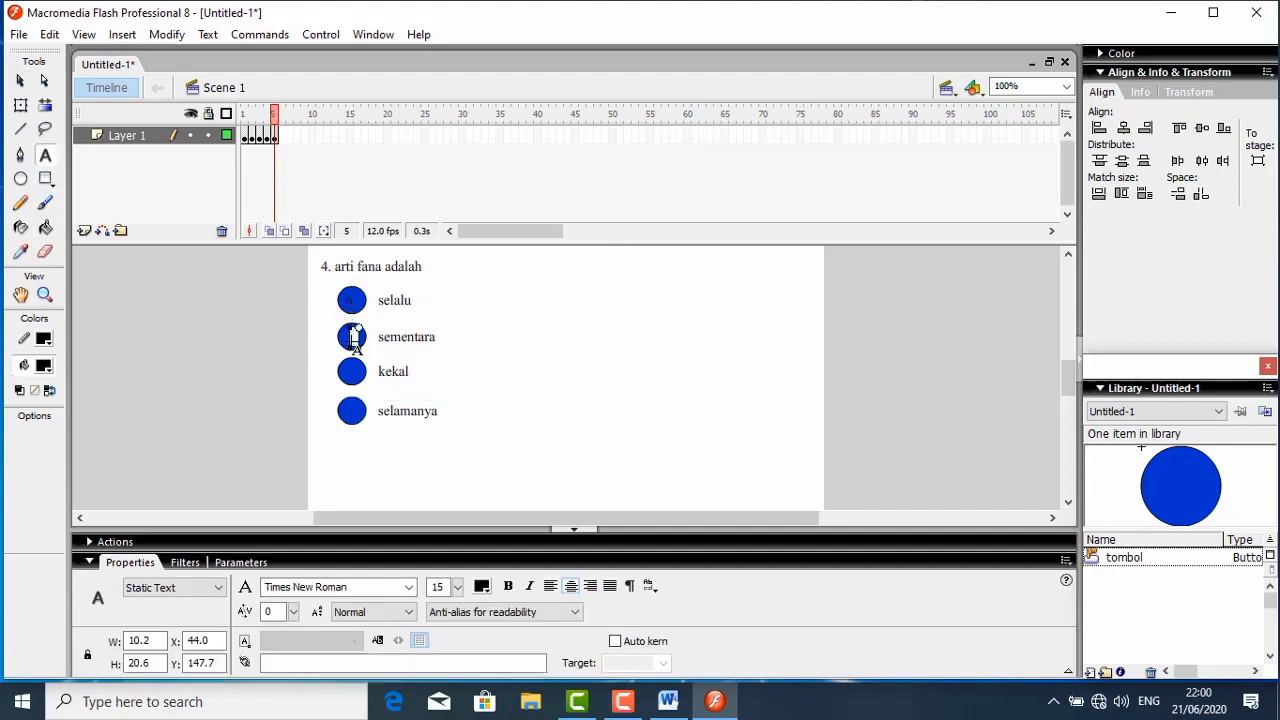
text(b)
click(353, 372)
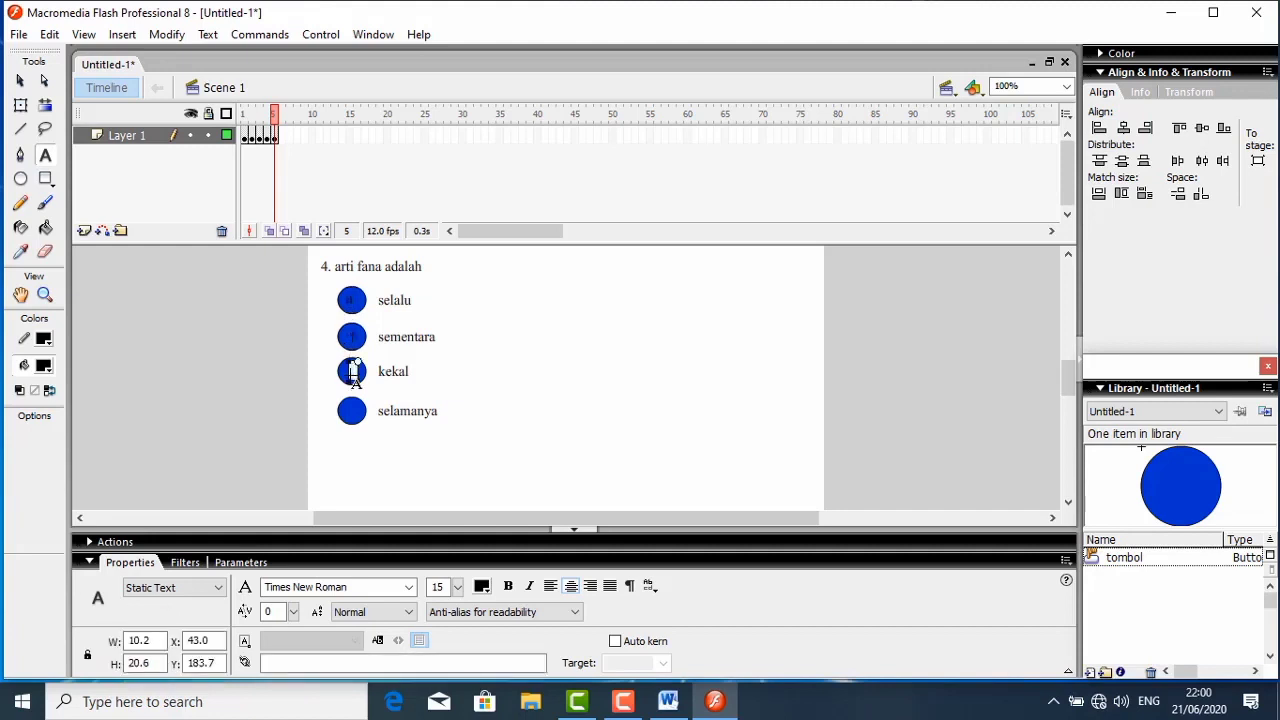
text(c)
click(357, 418)
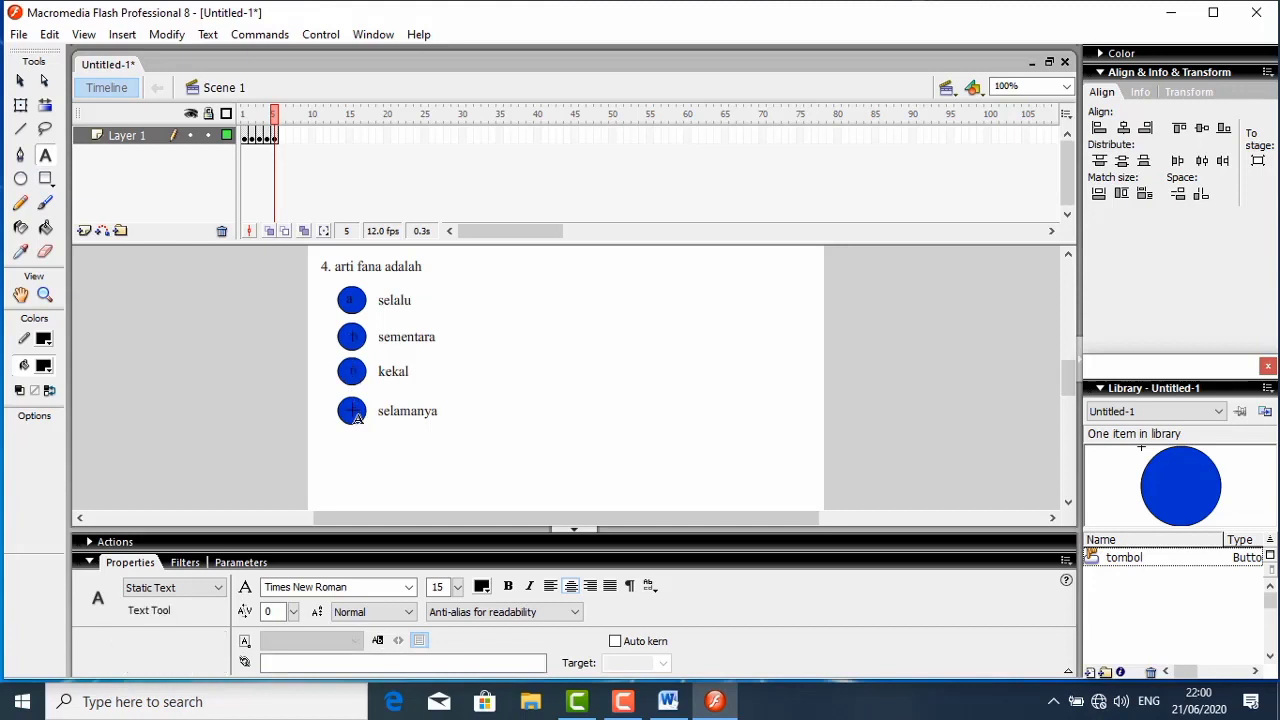
click(355, 408)
text(d)
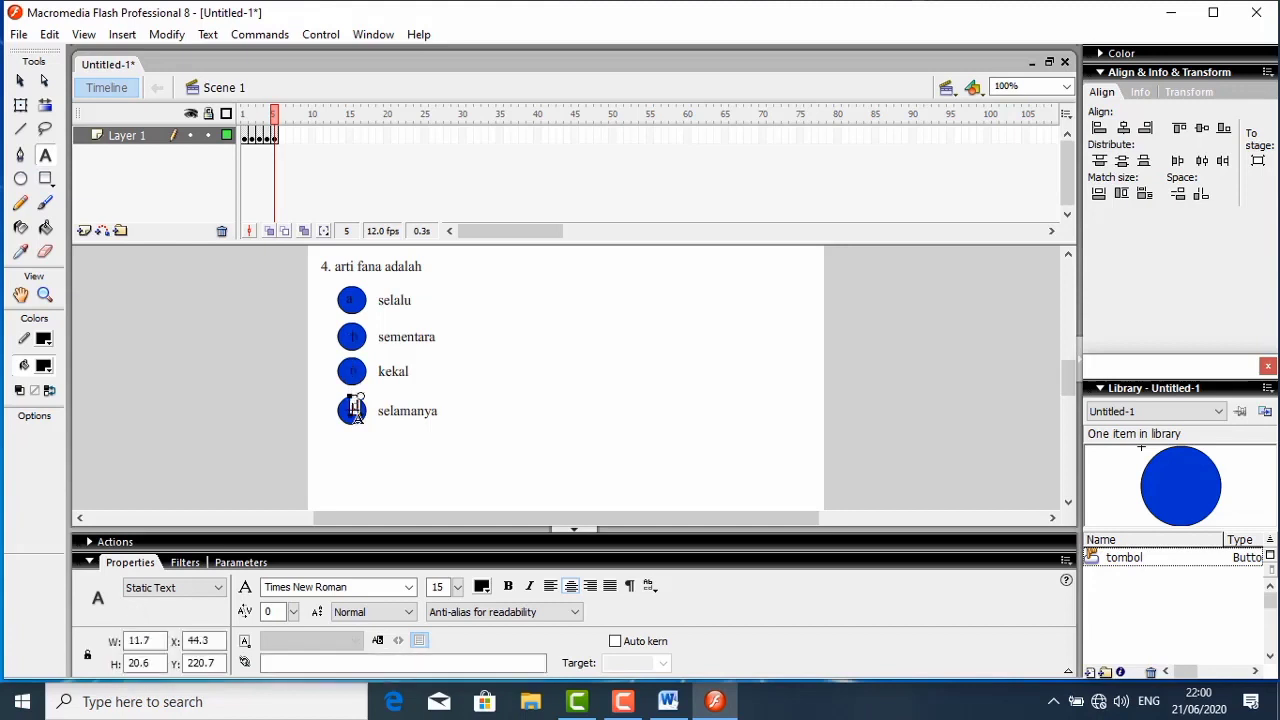
click(533, 410)
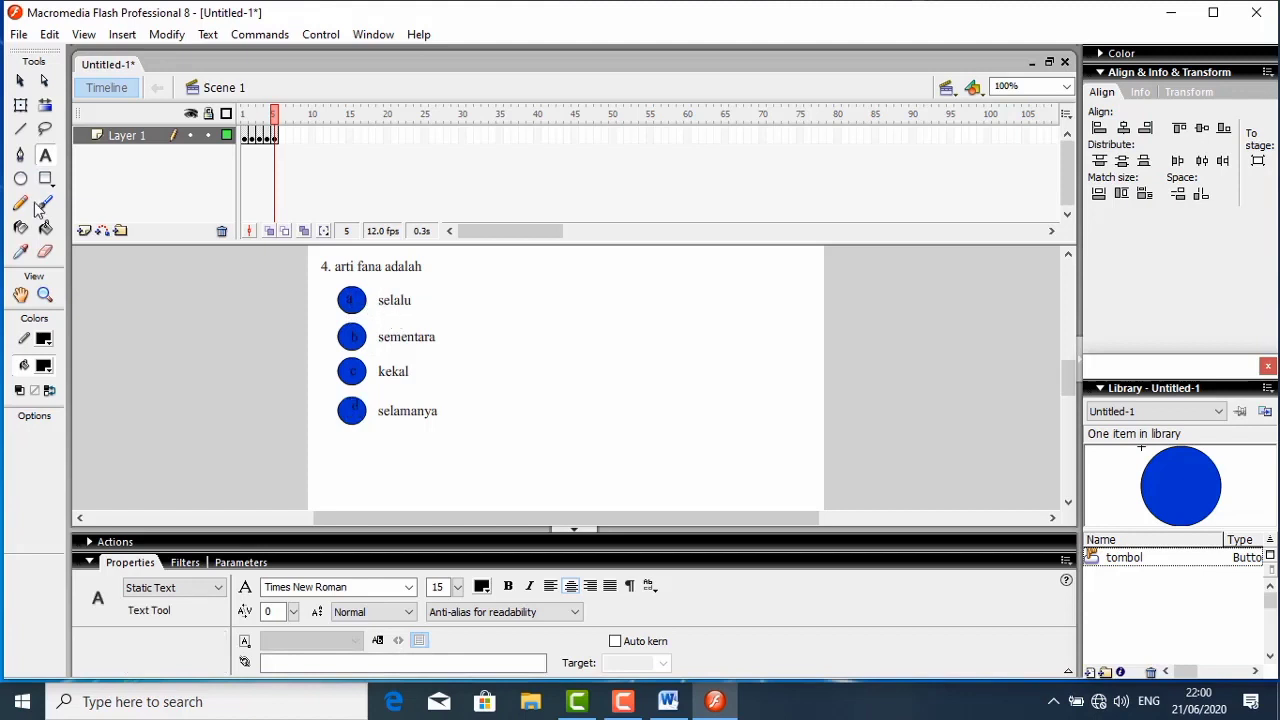
- Centre the letters a, b, c and d on their buttons, placing them at about X 41 to 42
click(20, 80)
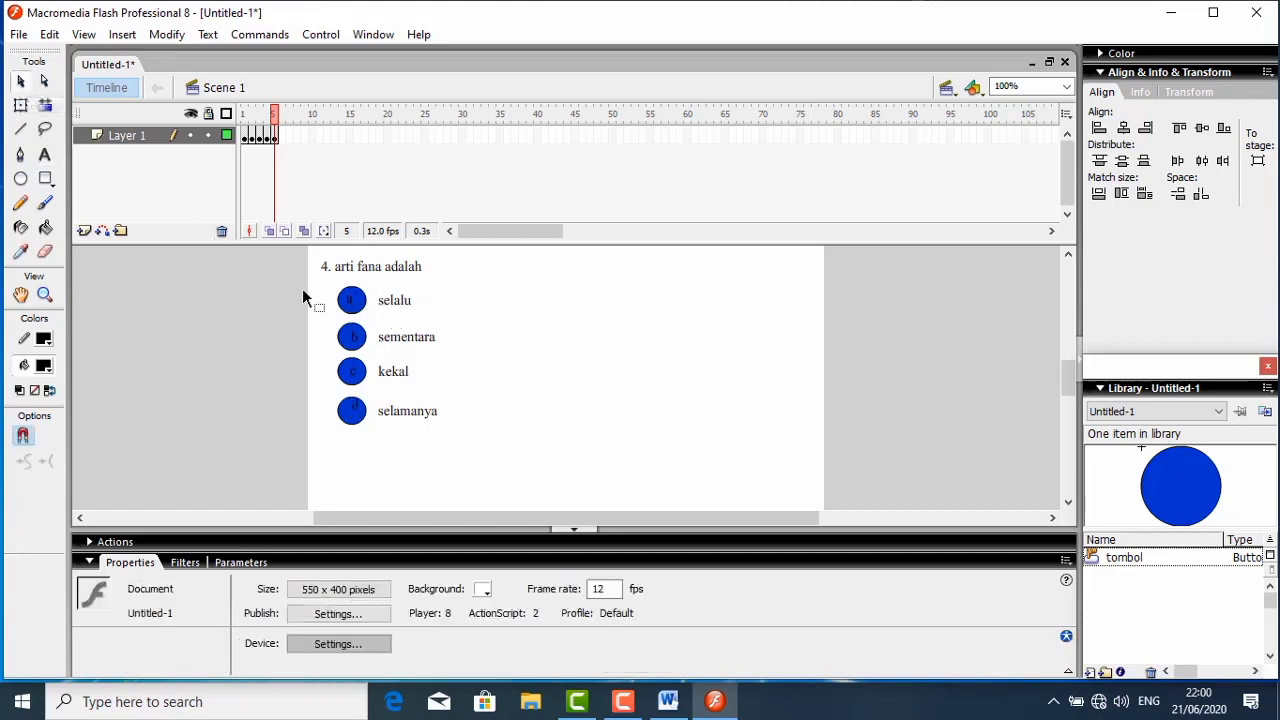
click(351, 305)
click(353, 308)
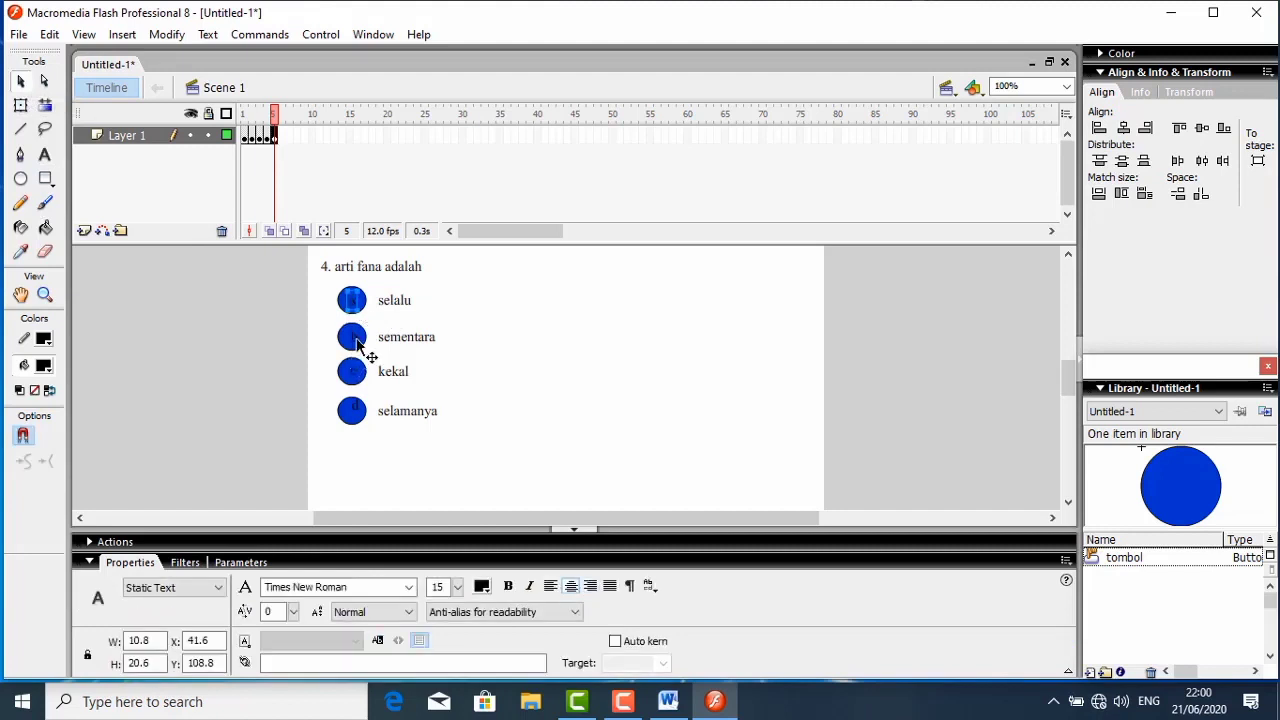
click(353, 339)
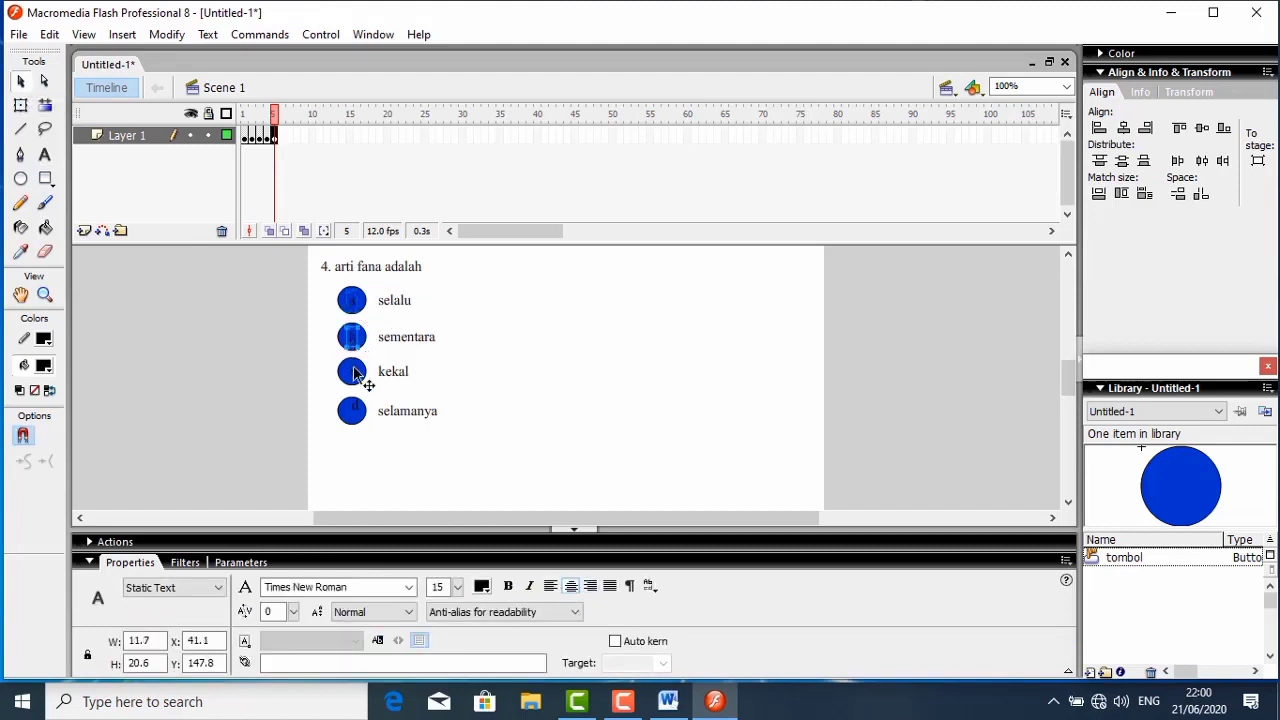
click(353, 374)
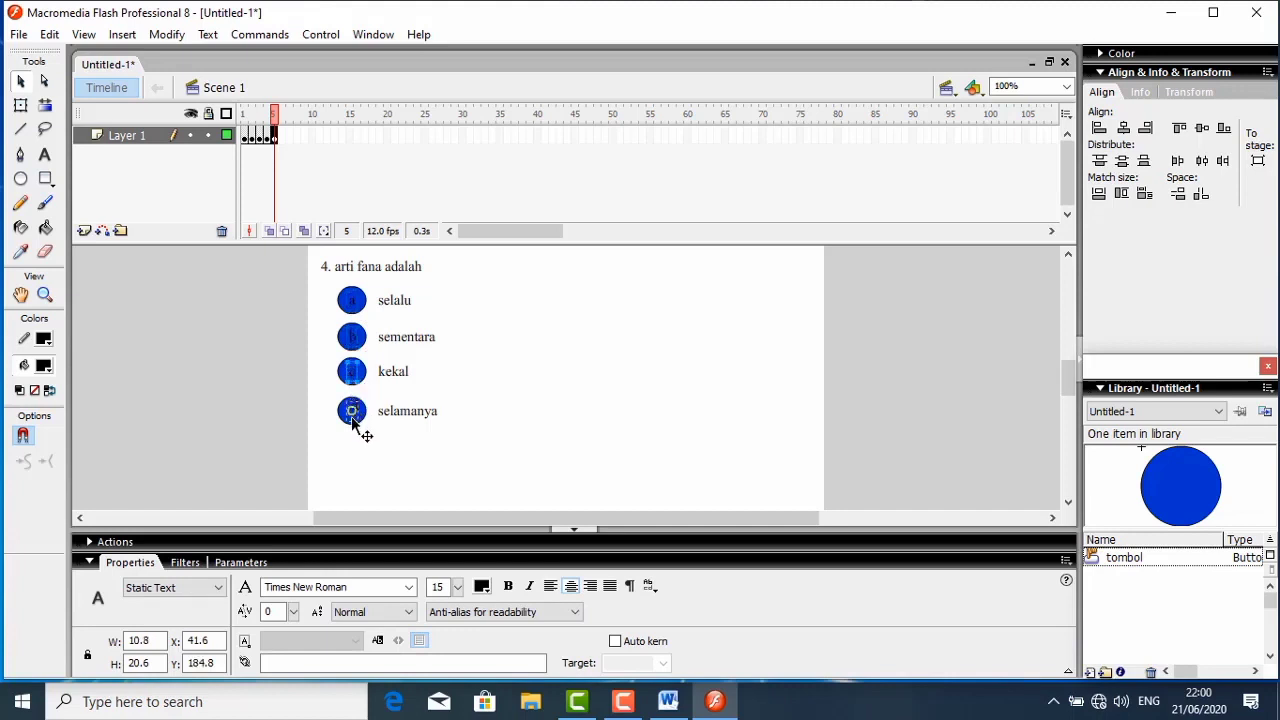
click(354, 414)
click(573, 309)
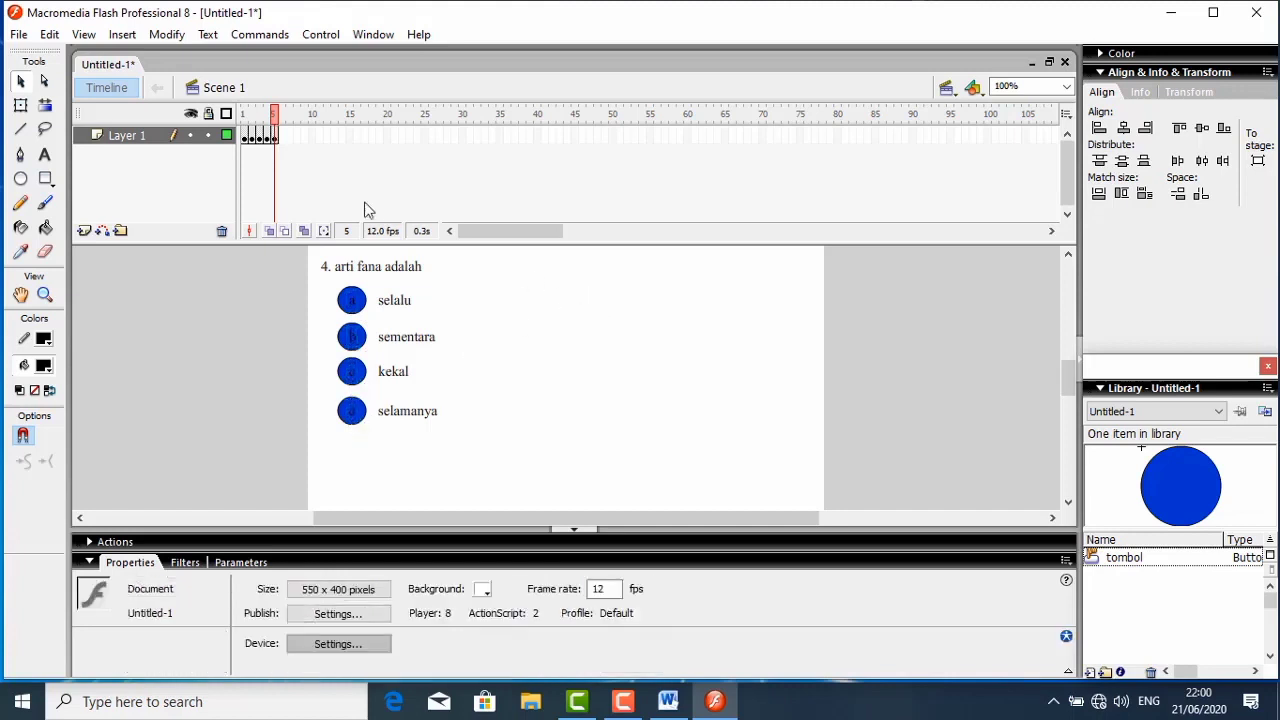
- Insert a blank keyframe at frame 6 of Layer 1
click(284, 141)
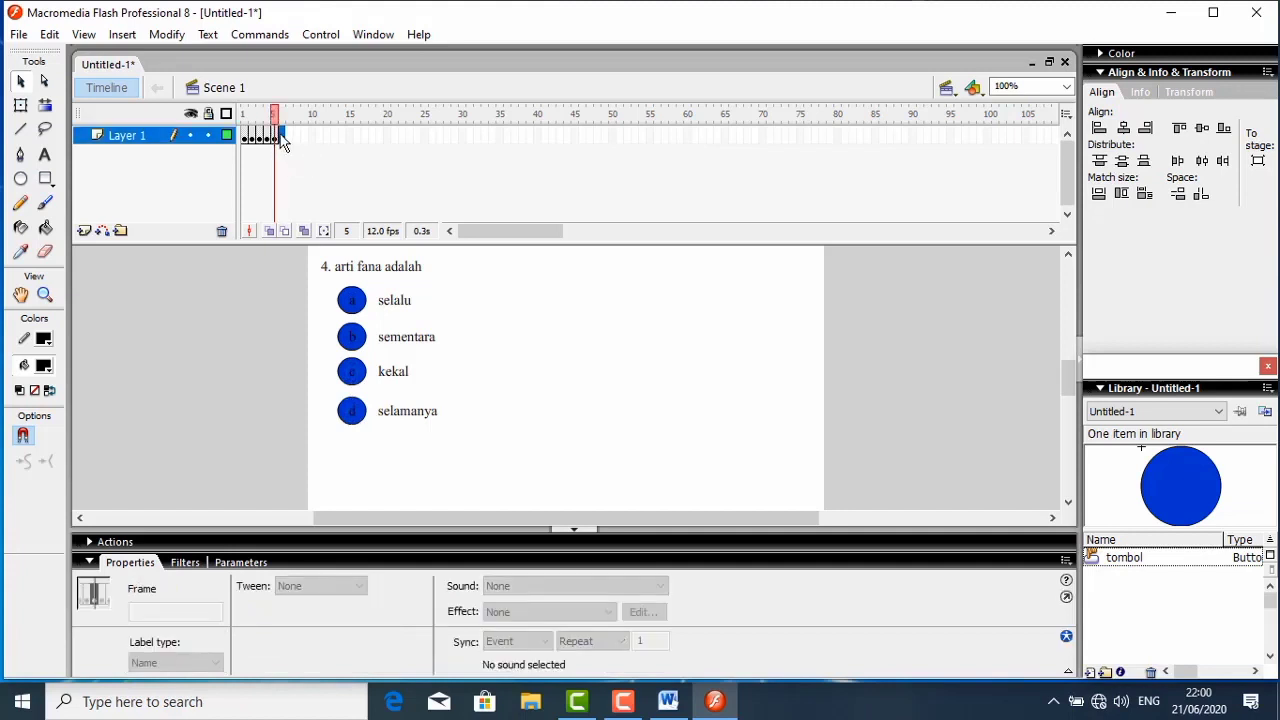
right_click(284, 141)
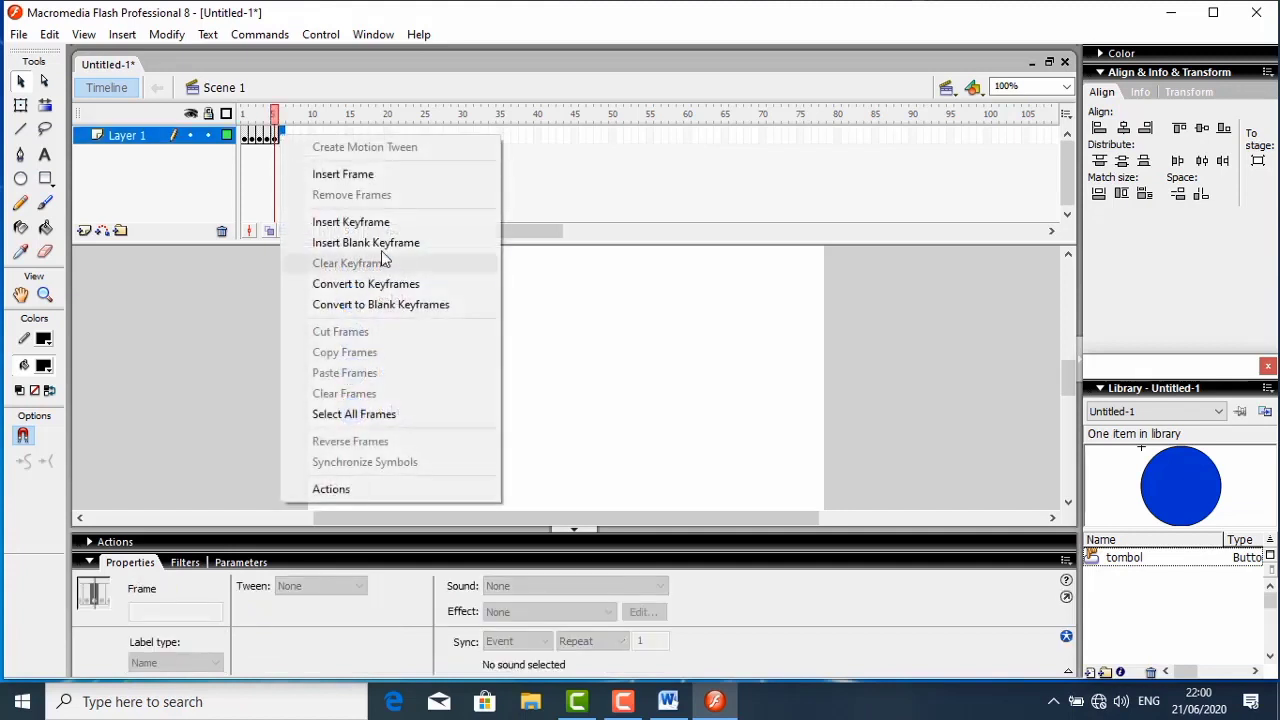
click(420, 245)
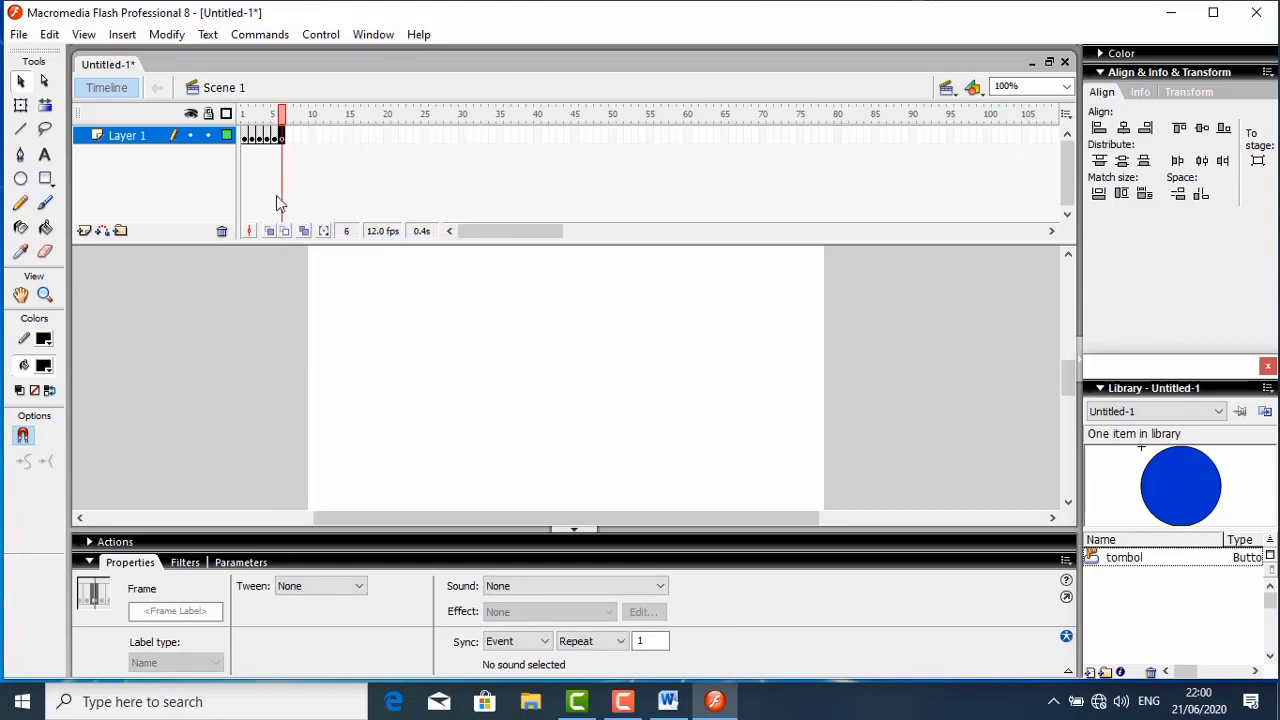
- Add the question text "5. Dalam Islam pakaian harus" on frame 6 and position it at about X 17.7, Y 73.7
click(46, 158)
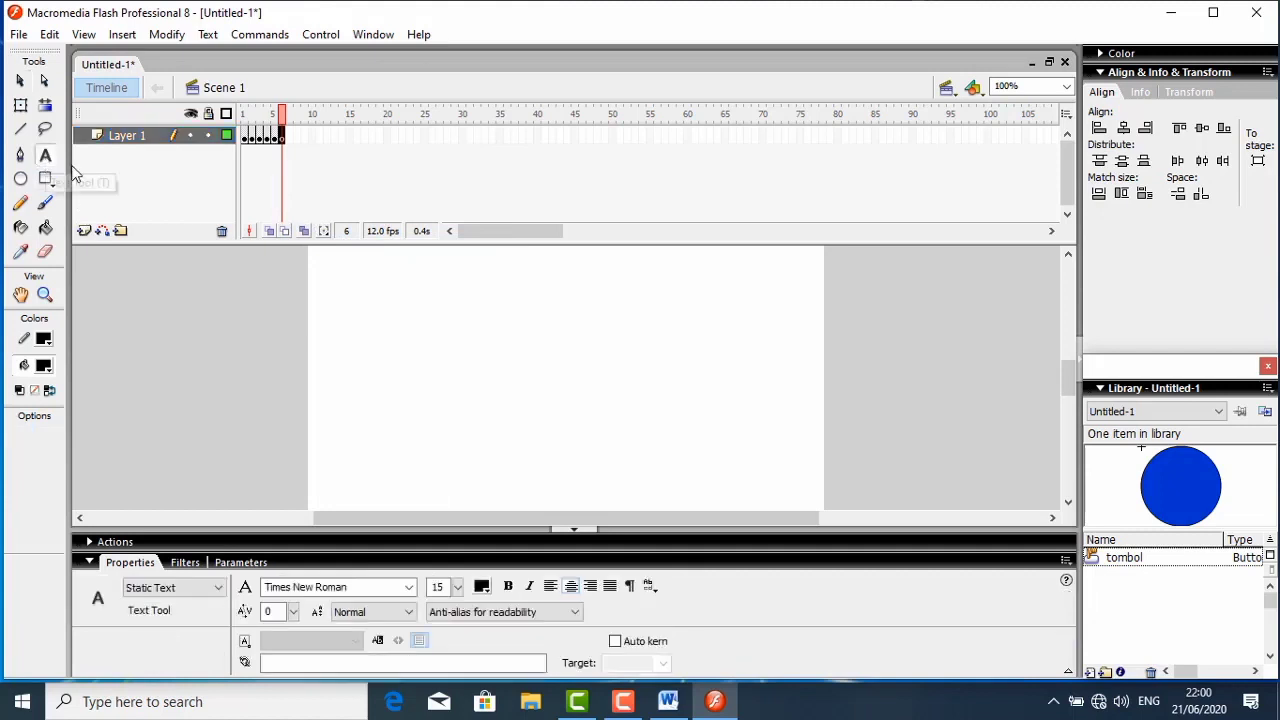
click(505, 270)
text(data)
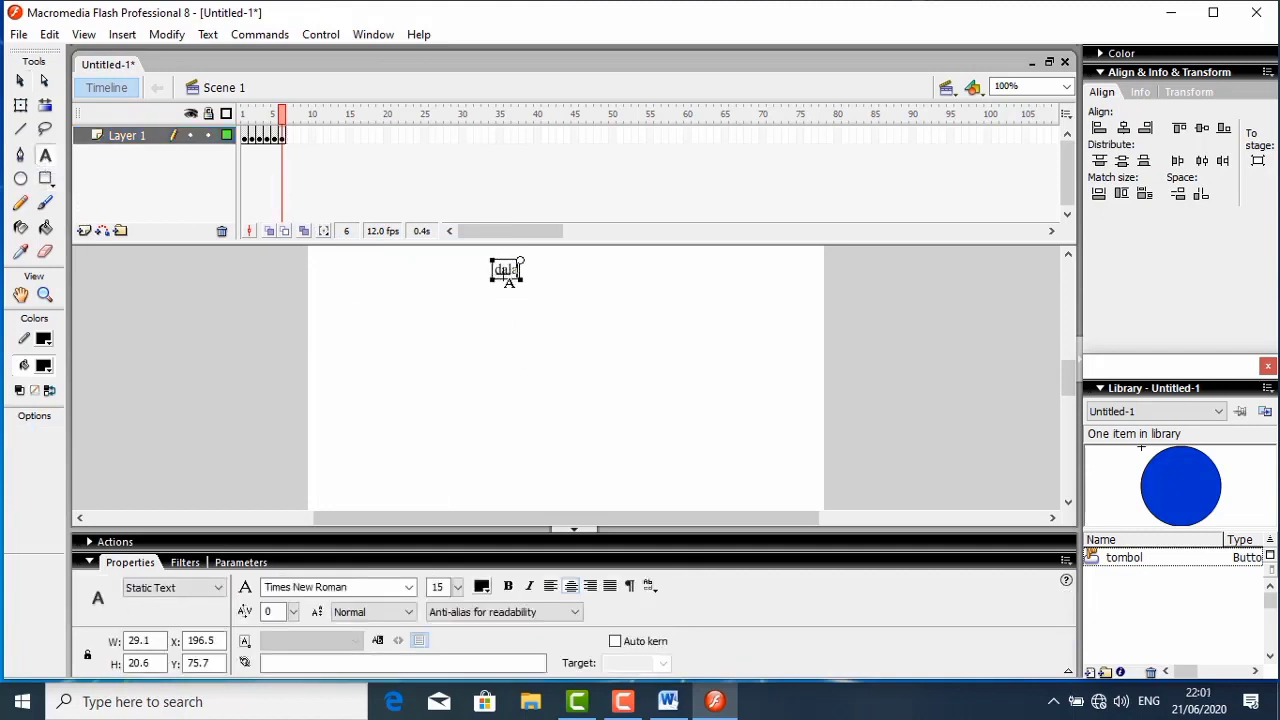
key(BackSpace)
key(BackSpace)
key(BackSpace)
text(5. Datam Islam)
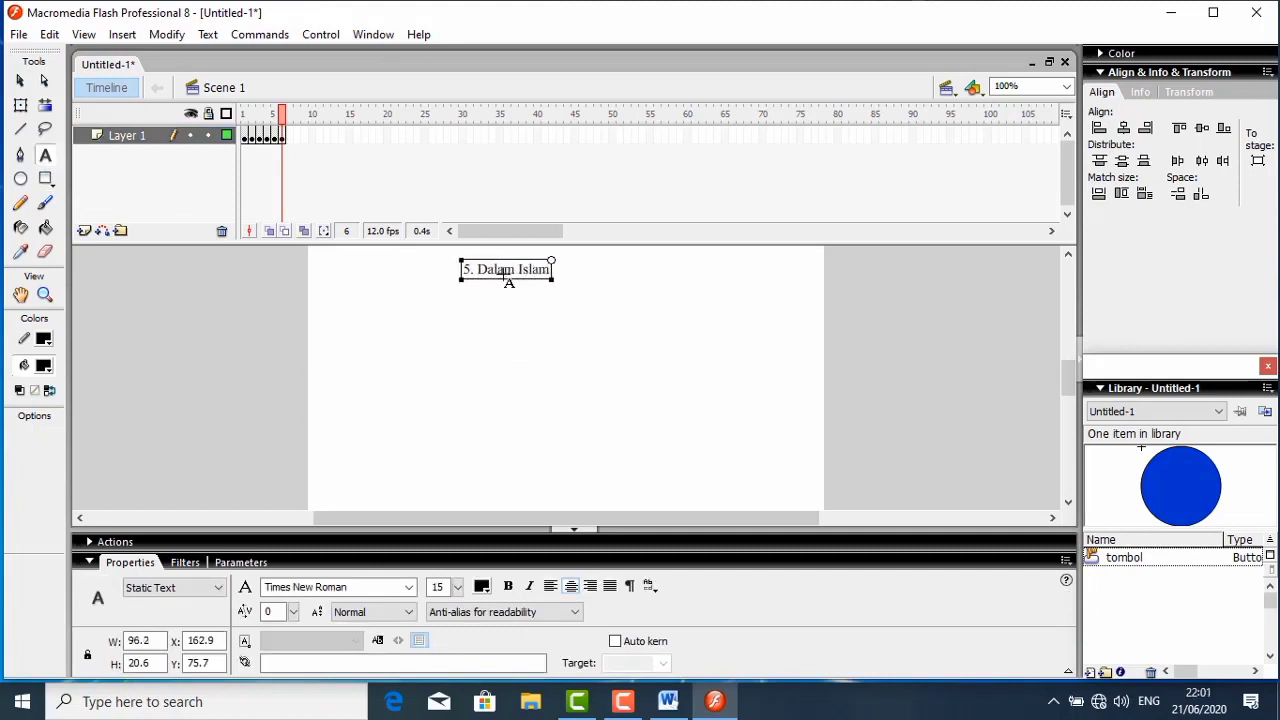
text( pa)
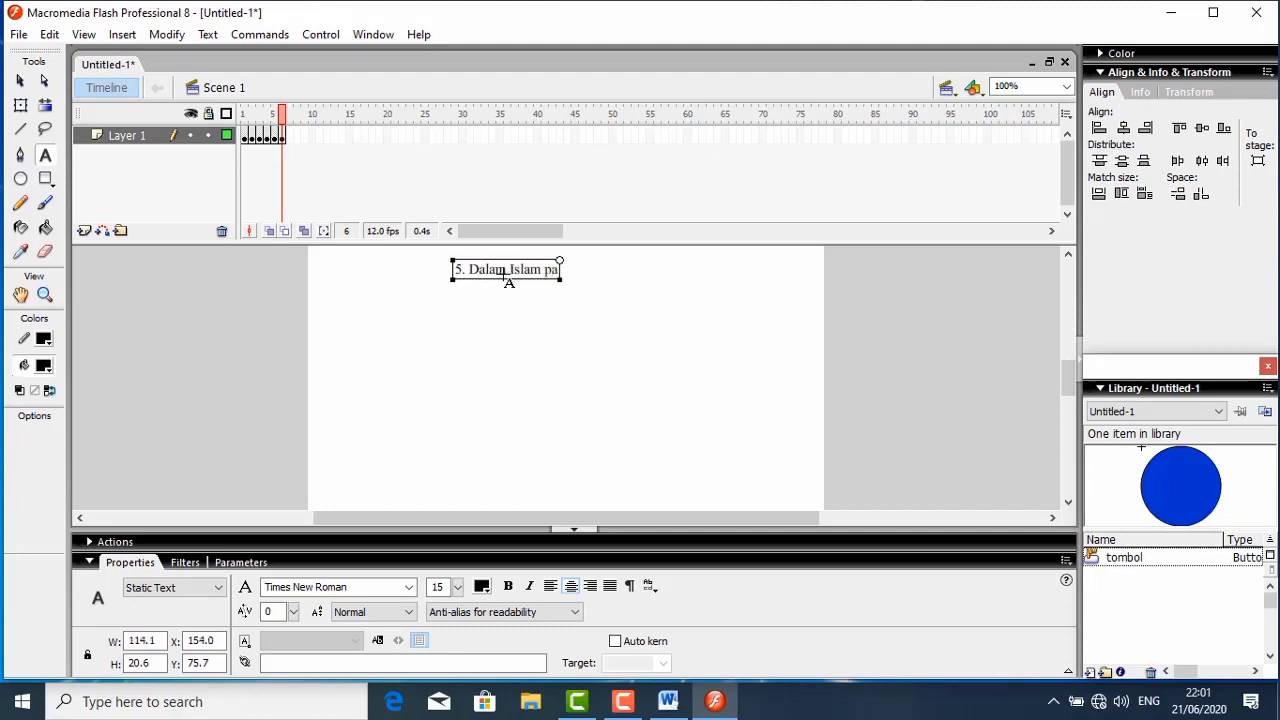
text(kaian harus)
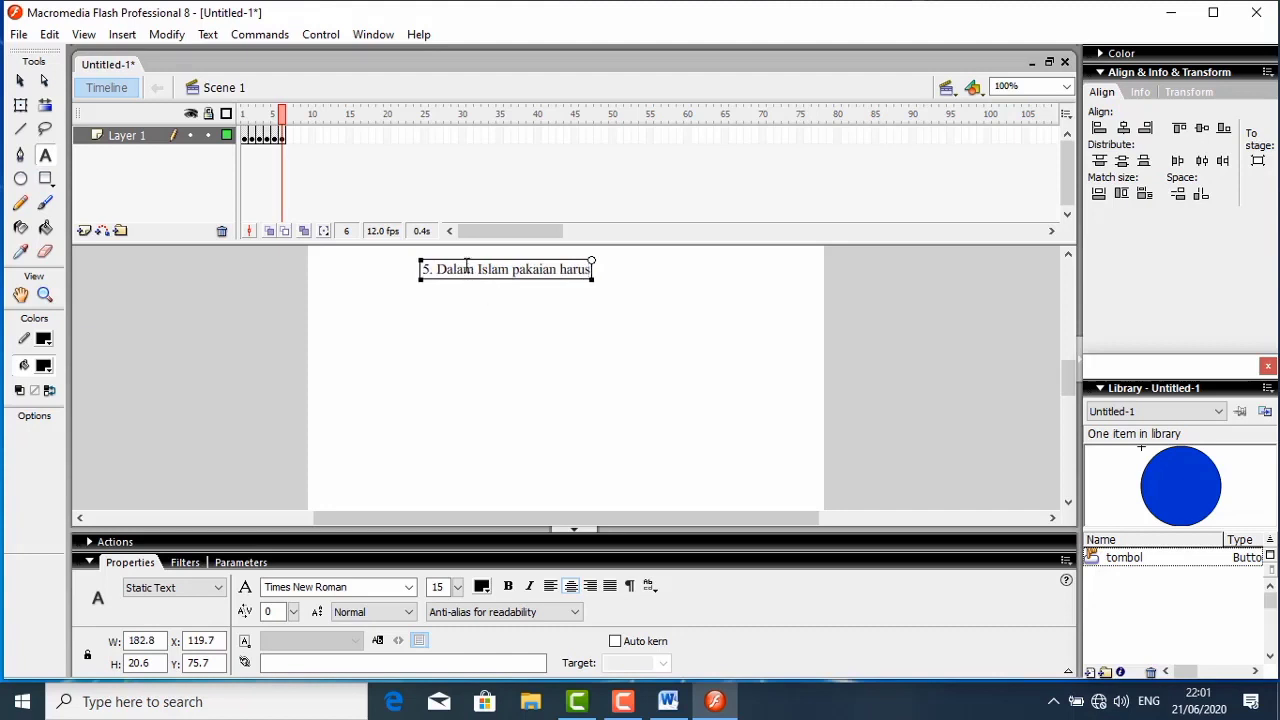
drag(464, 264, 368, 262)
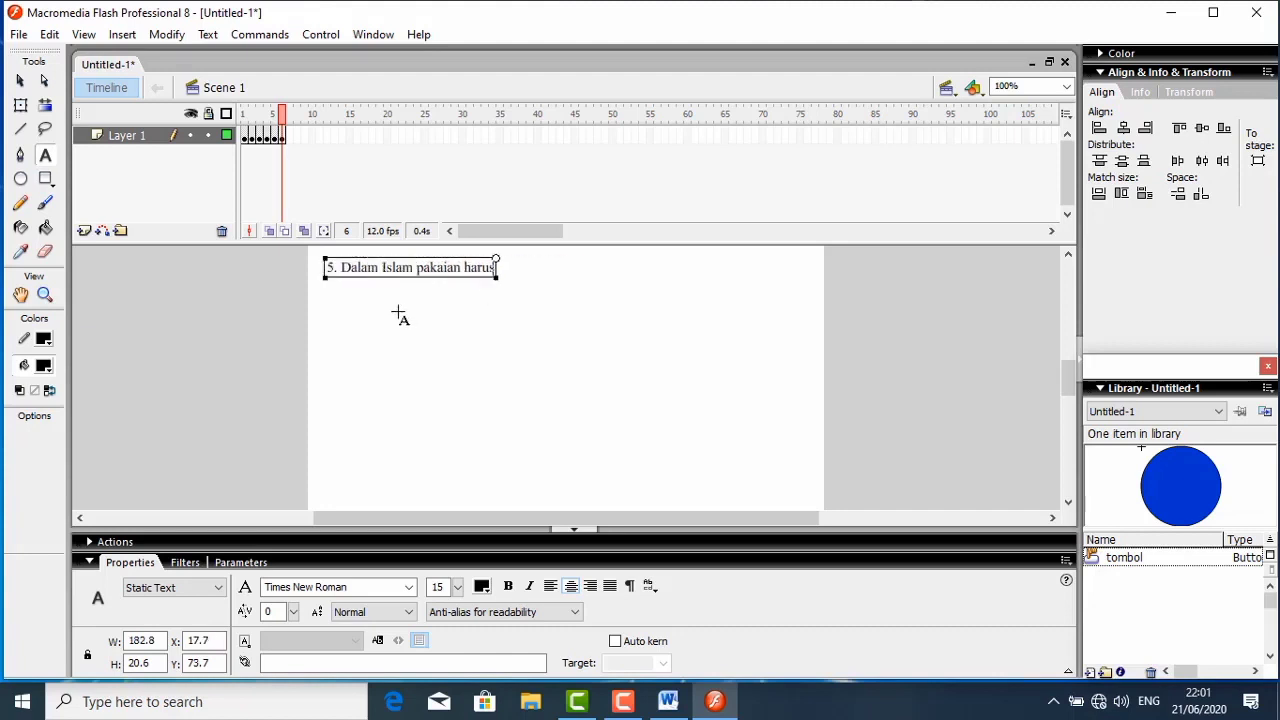
- Add the first answer text "mahal dan bagus" below question 5, at about Y 115.7
click(398, 312)
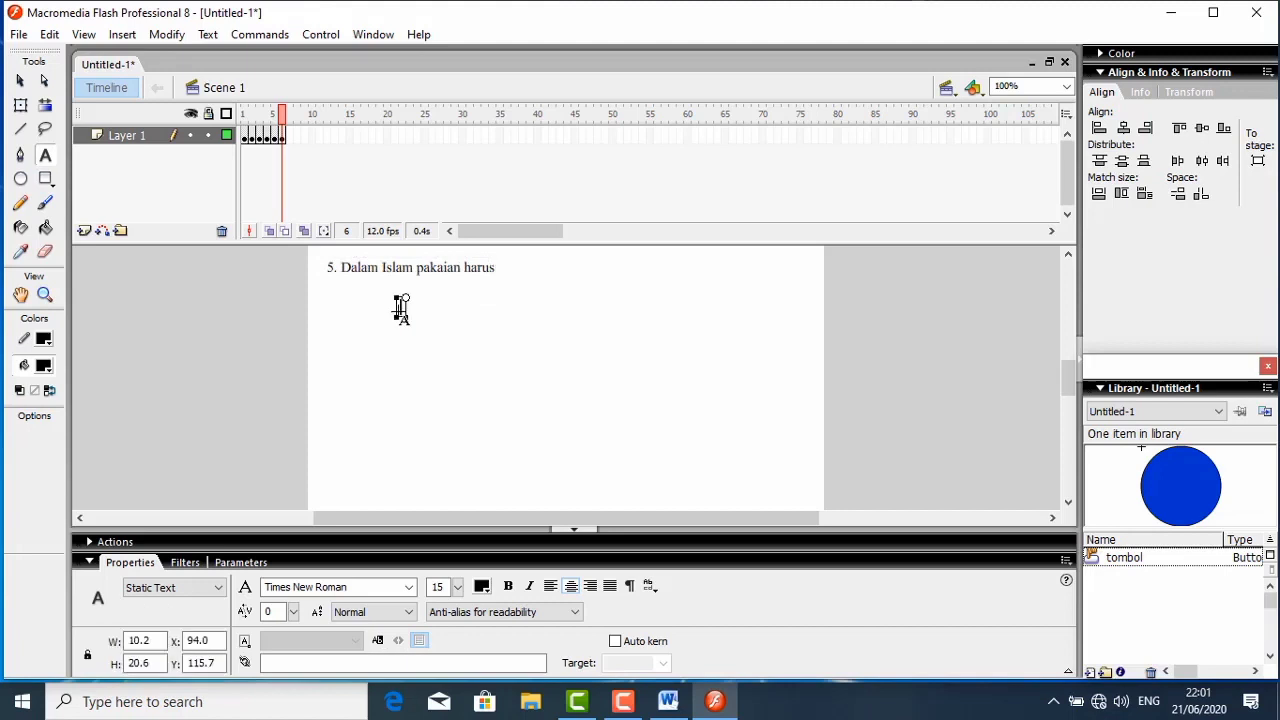
text(mahal d)
text(an )
text(bah)
key(BackSpace)
key(BackSpace)
text(agsj)
key(BackSpace)
key(BackSpace)
text(us)
- Add the second answer text "mewan dan menarik" below "mahal dan bagus", at about Y 154.7
click(393, 349)
text(mewah dan)
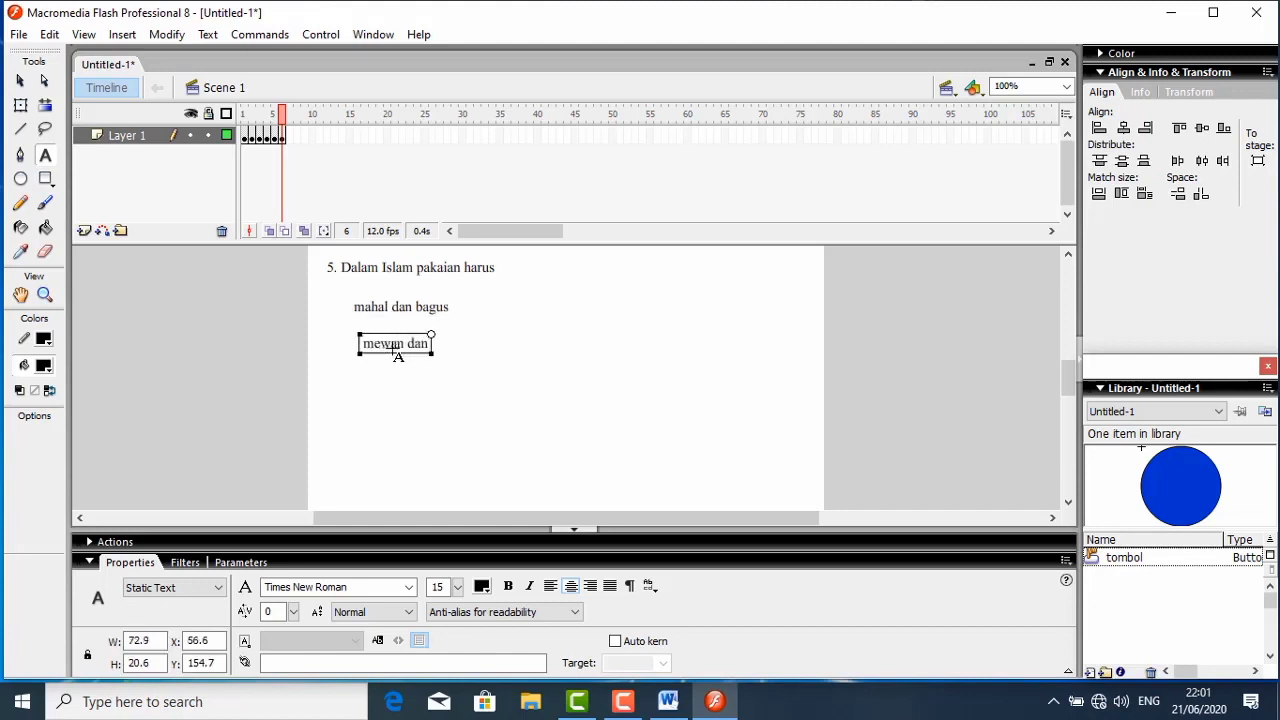
text( menarik)
key(Escape)
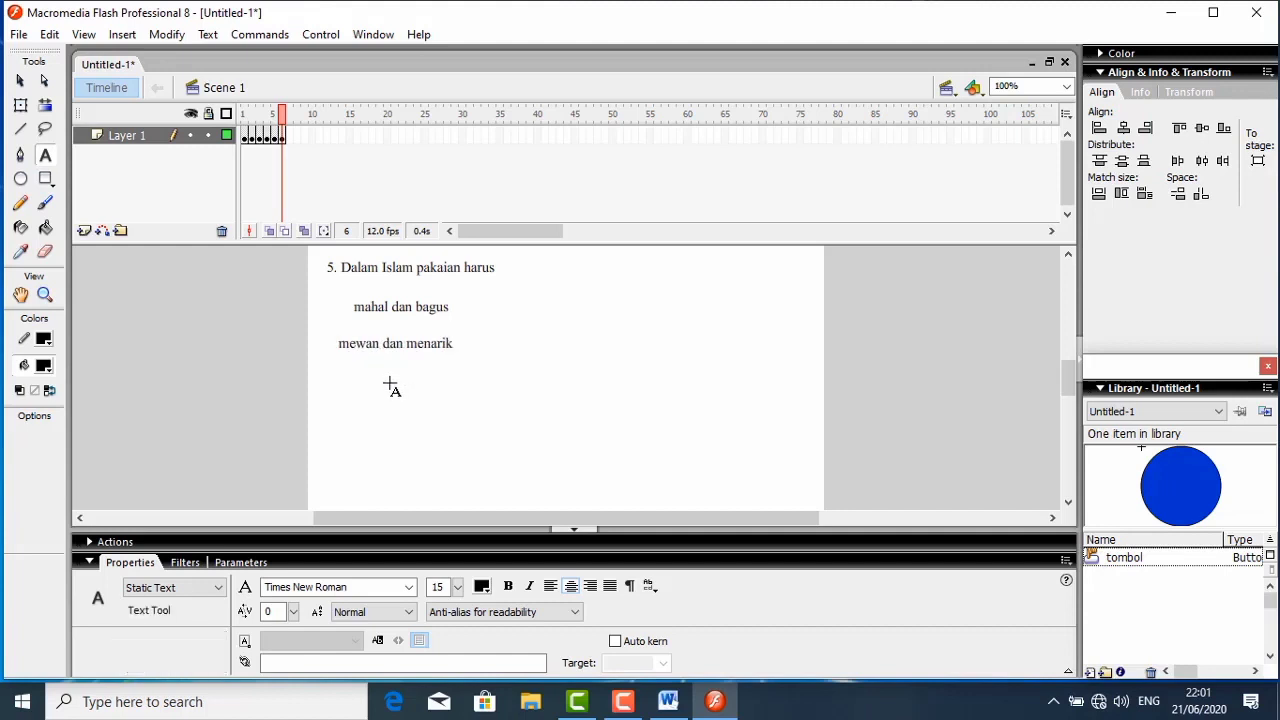
- Add the third answer text "bersih,rapi dan sopan" below the second answer, at about Y 191.7
click(390, 385)
text(bersih)
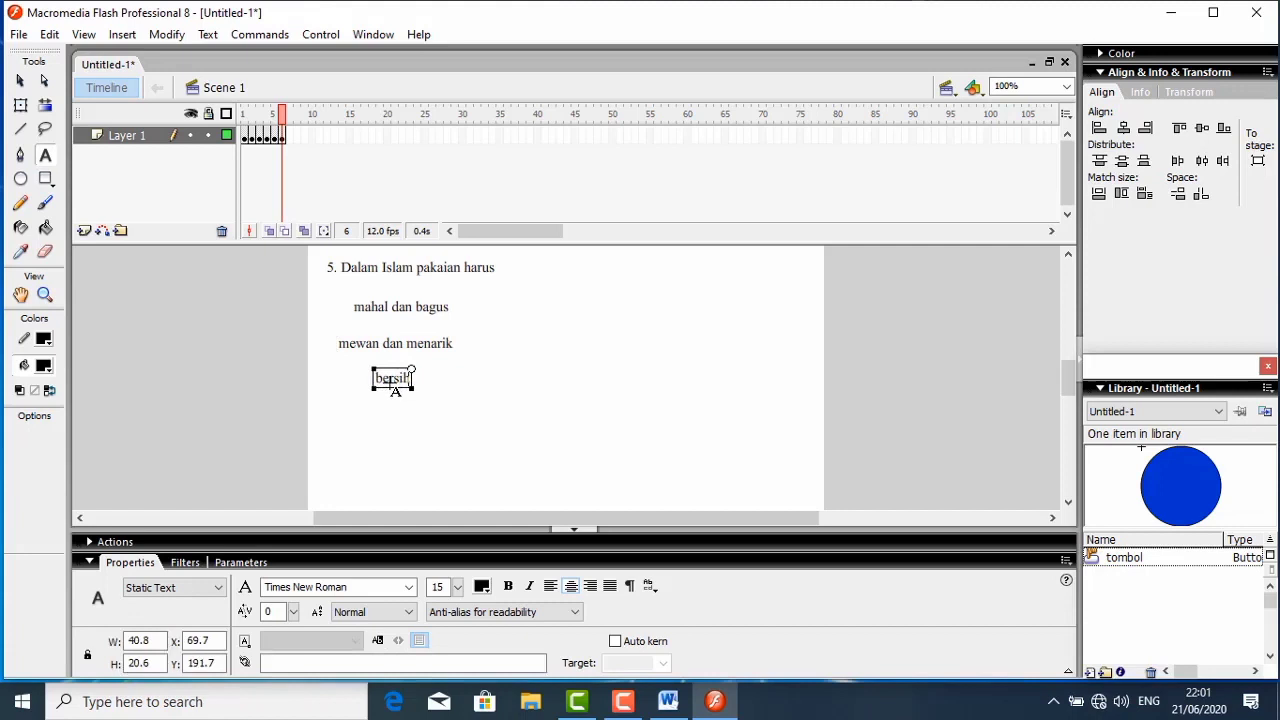
text(, rapi dan sopan)
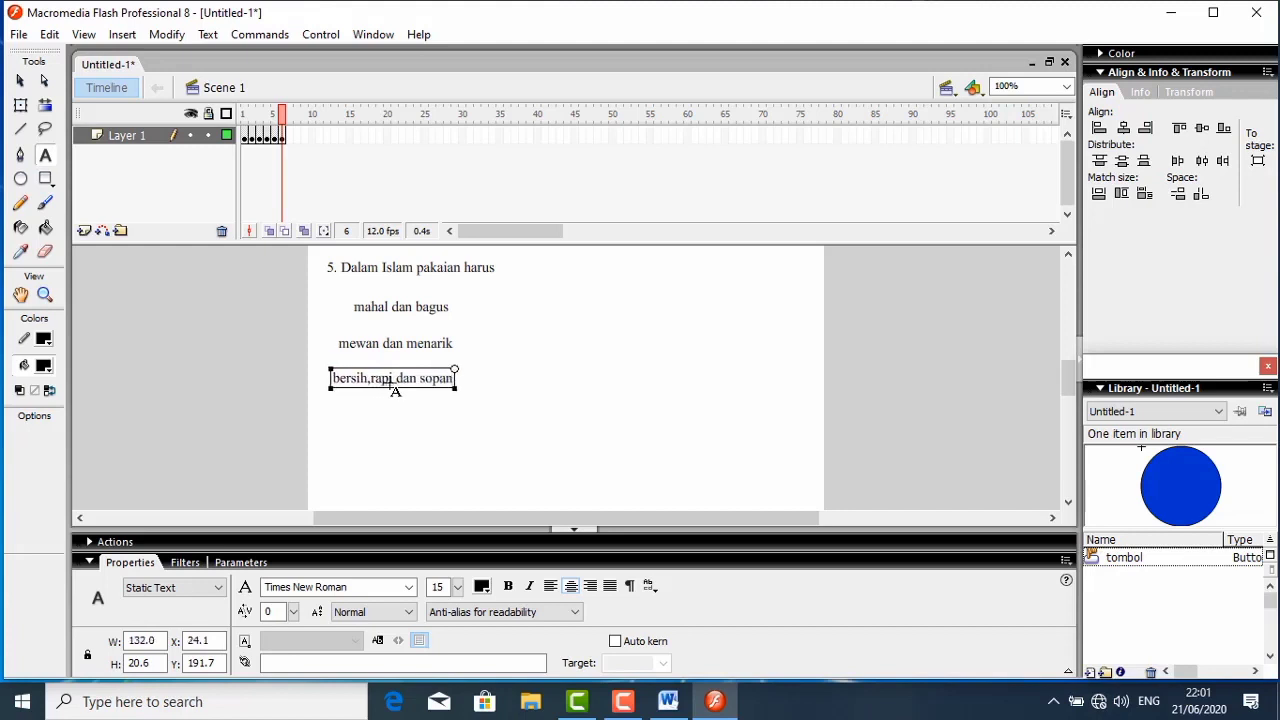
key(Escape)
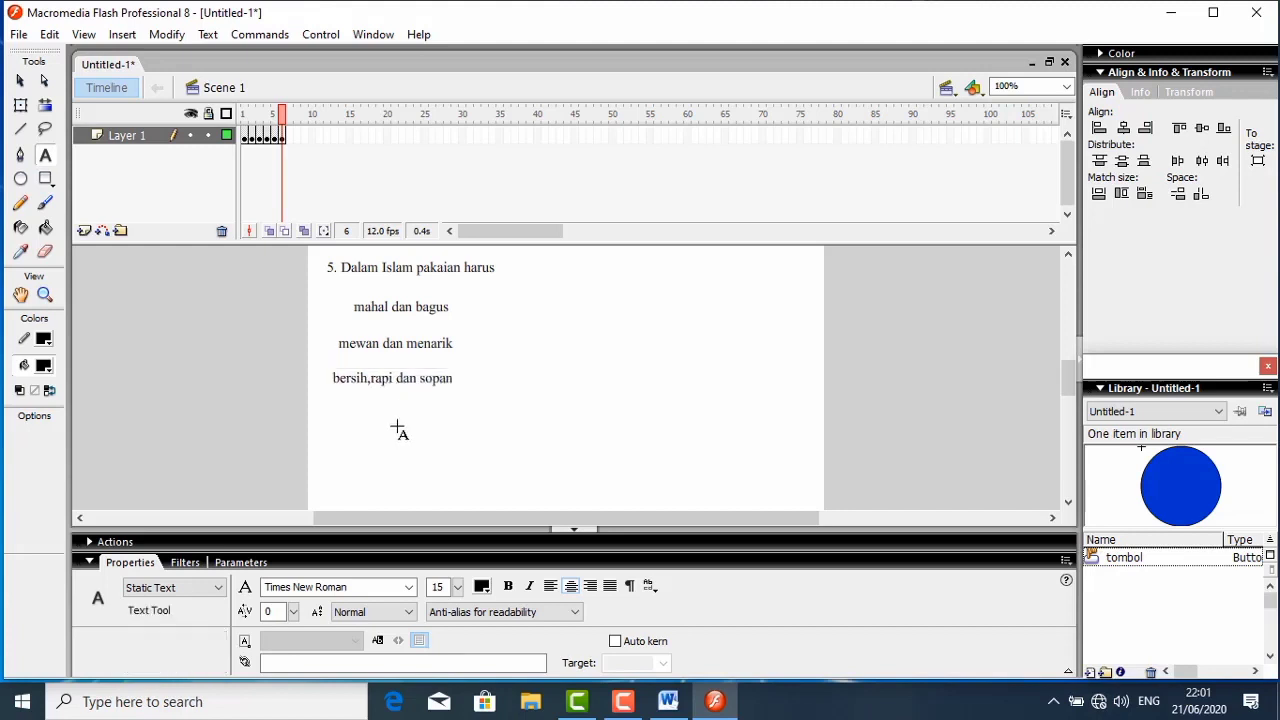
- Add the fourth answer text "mewah dan bersih" below the third answer, at about X 41.5, Y 237.7
click(396, 423)
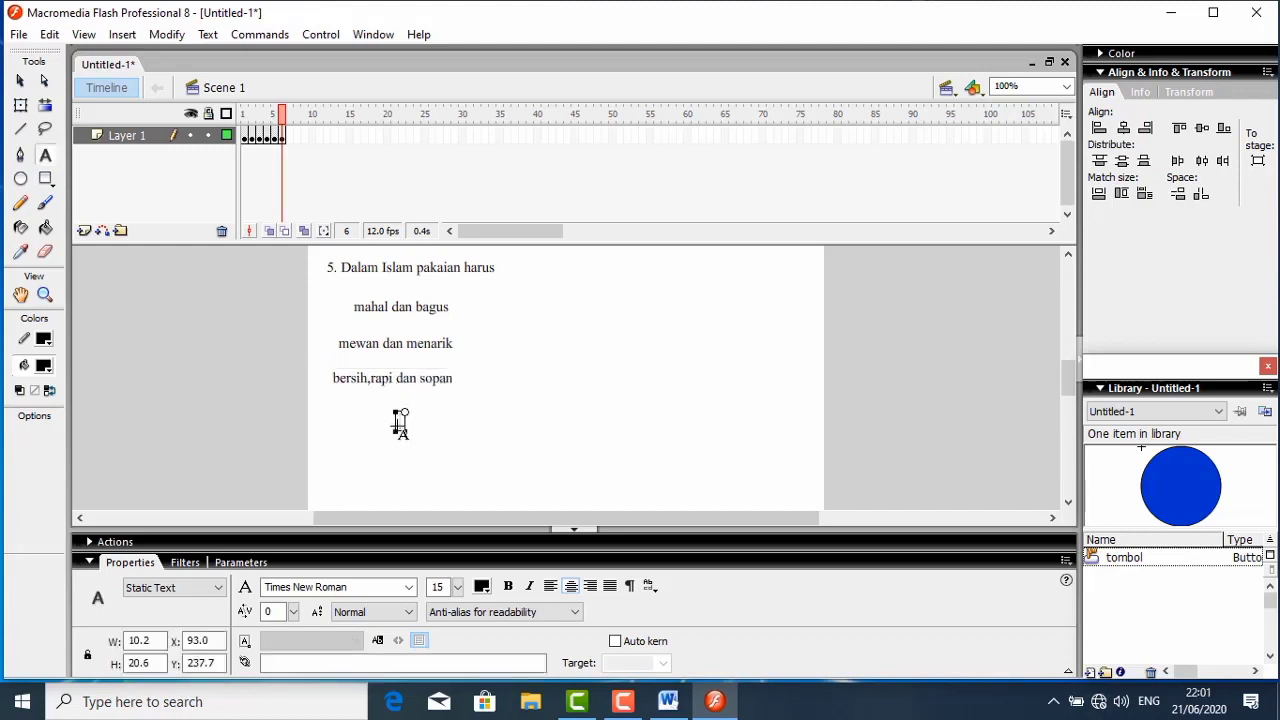
text(mewah dan bersih)
- Left-align the four answer texts and move them together to about X 86.0, Y 102.7
click(21, 82)
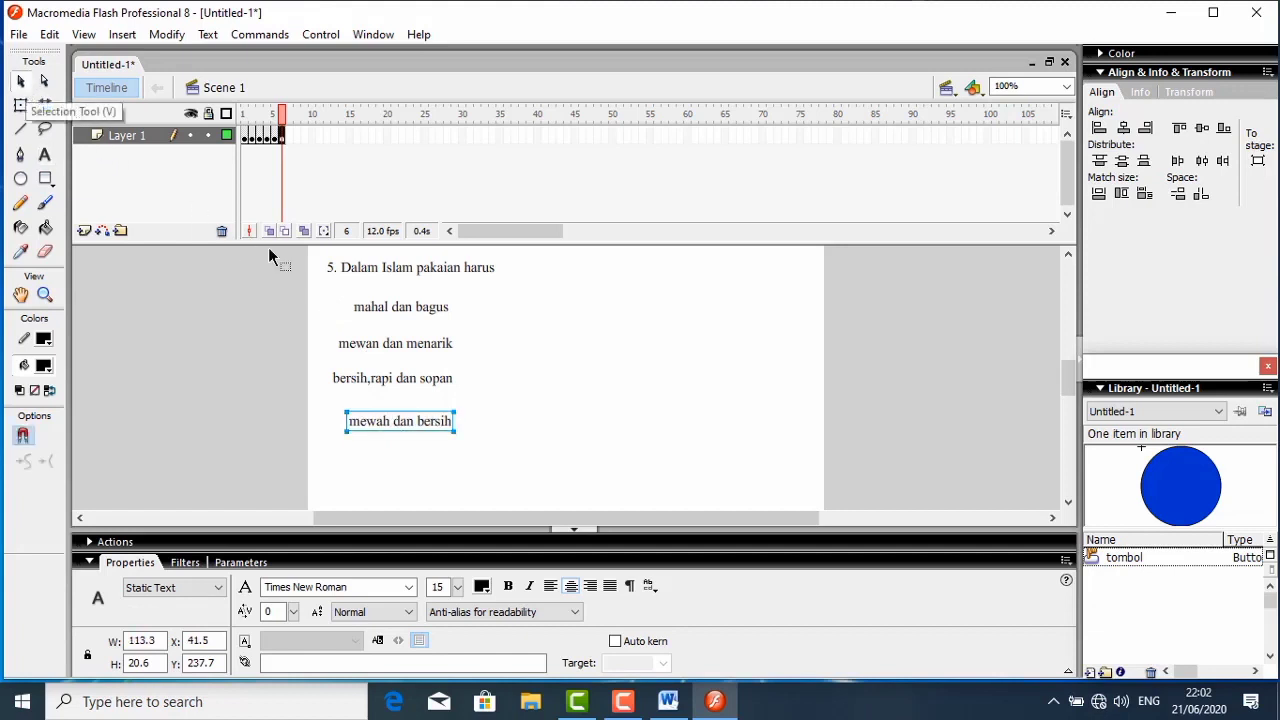
drag(324, 290, 470, 455)
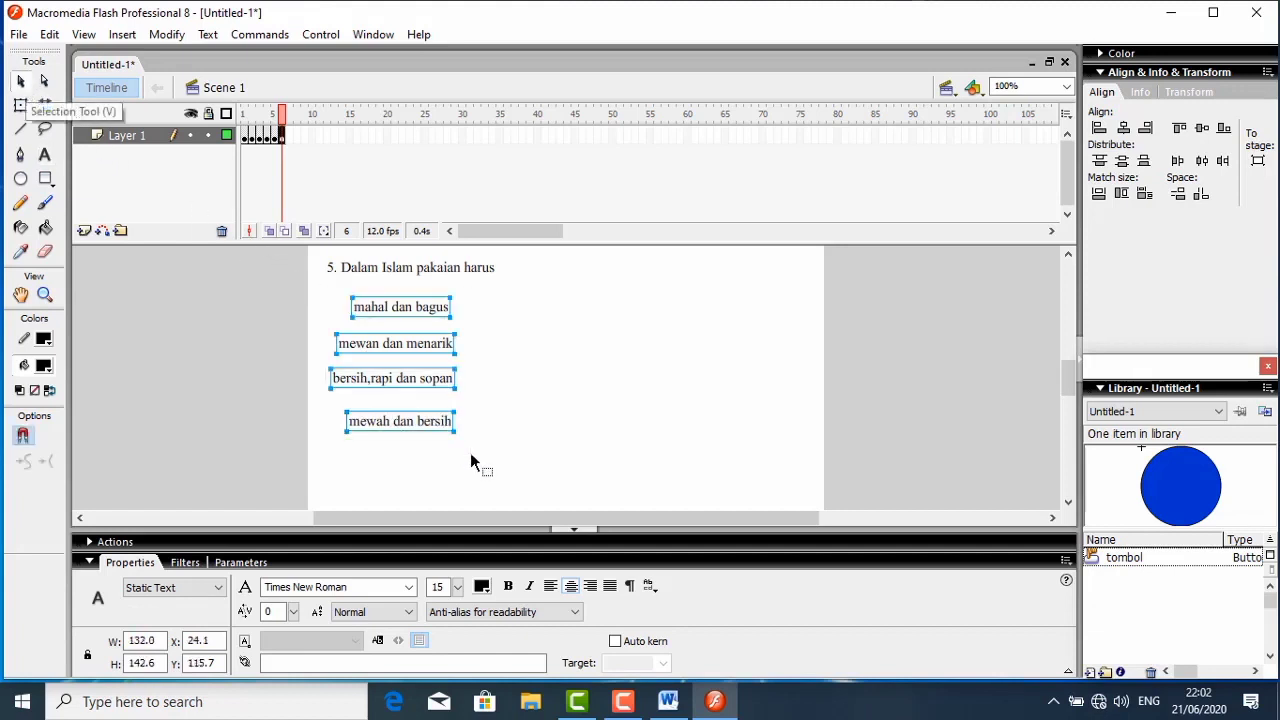
click(1098, 127)
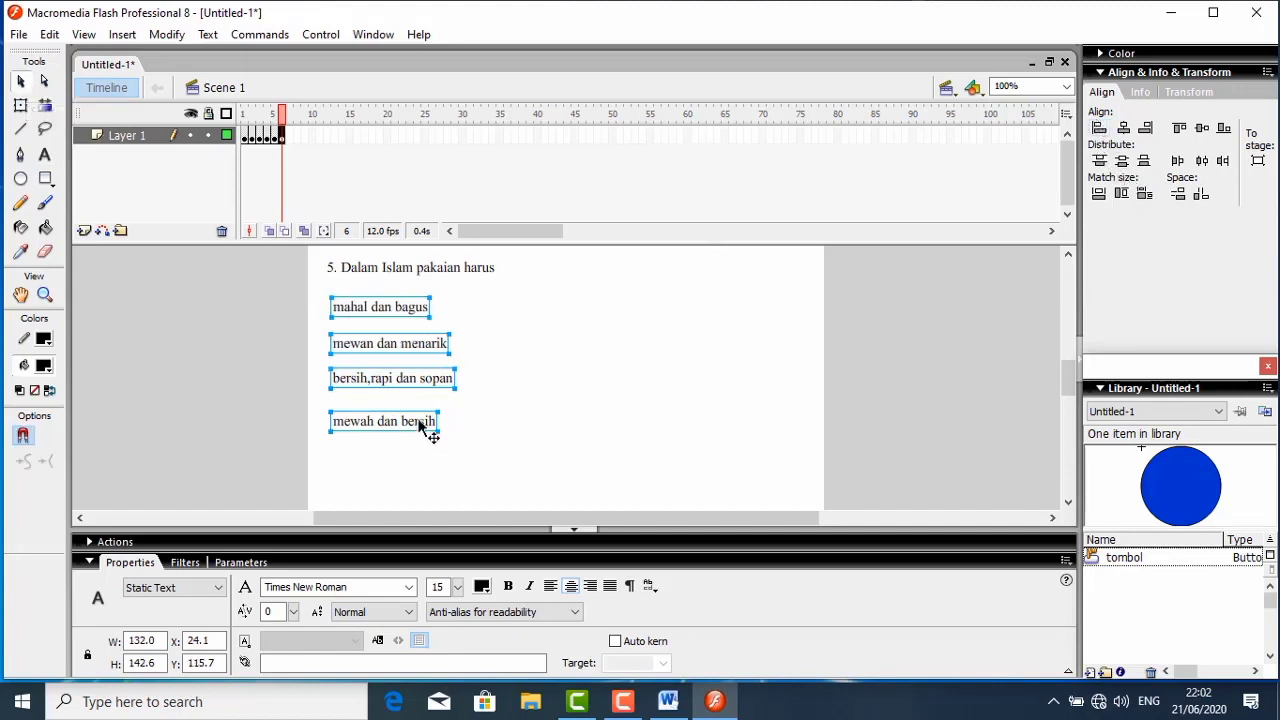
drag(427, 425, 484, 414)
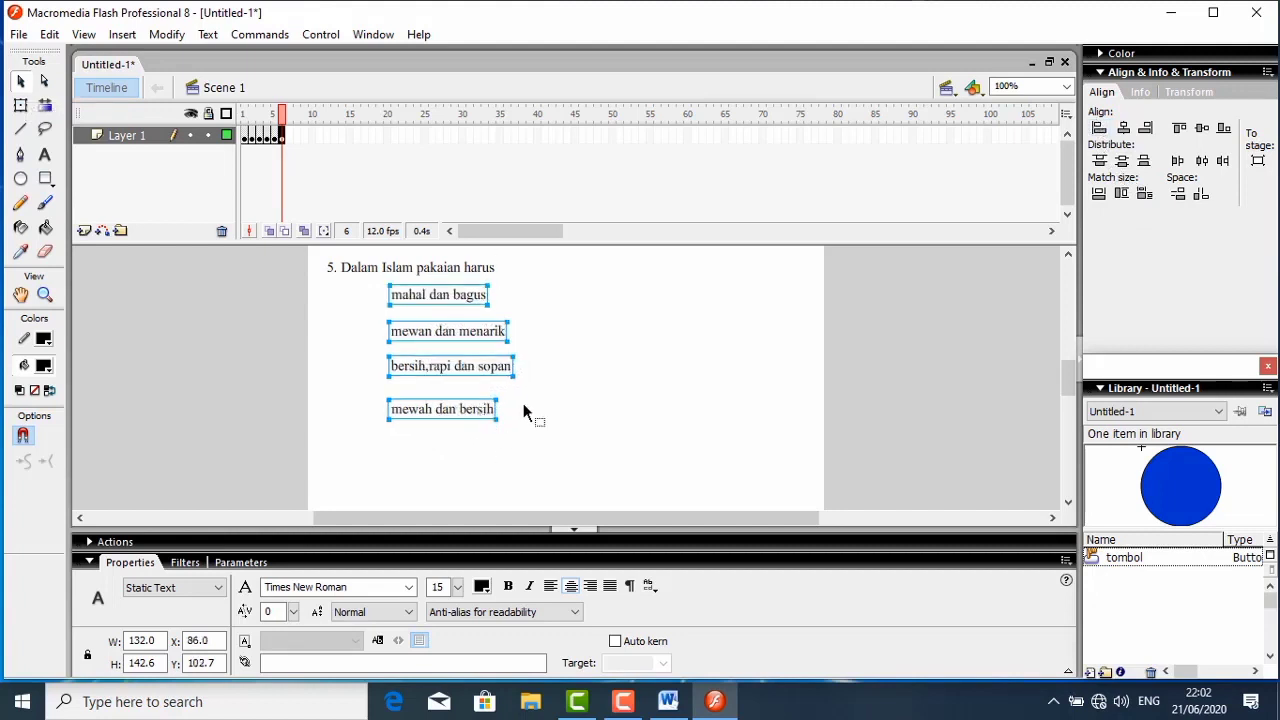
- Move the lower three answers down to widen their spacing, and left-align all four at about X 79.8
click(523, 405)
drag(444, 406, 442, 423)
drag(436, 368, 435, 388)
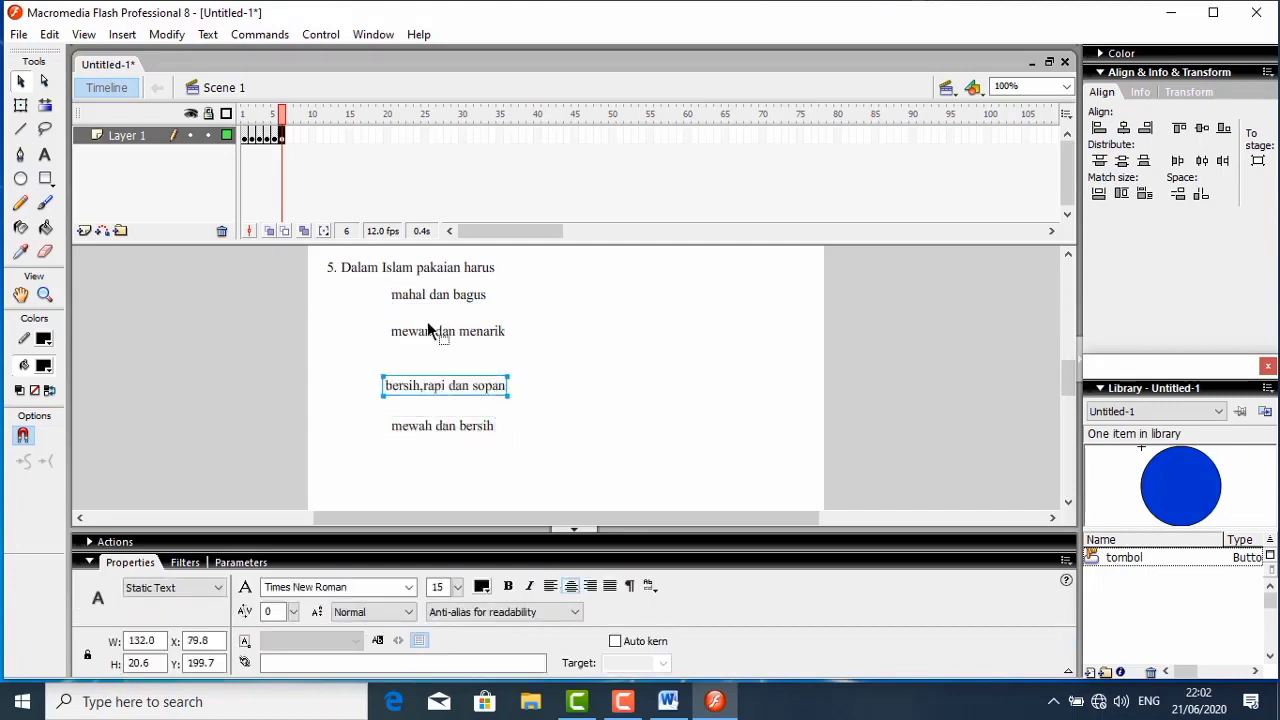
click(421, 334)
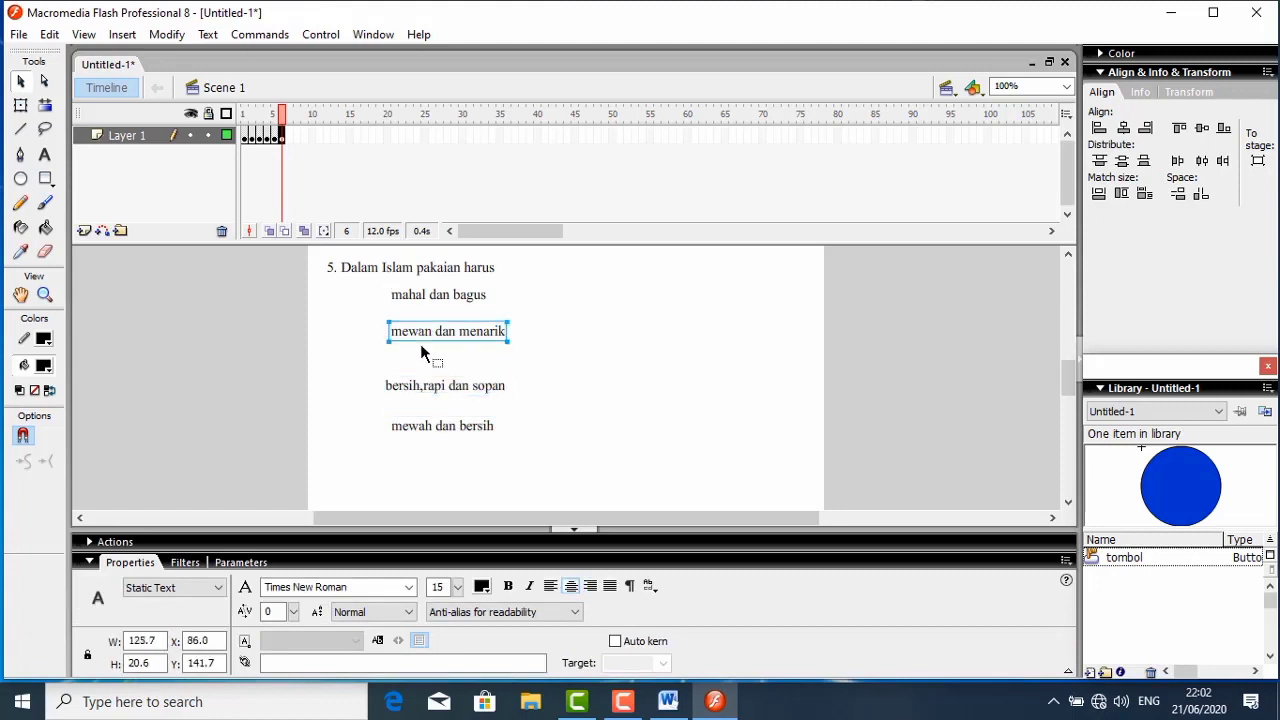
mouse_move(421, 334)
mouse_down()
mouse_move(420, 355)
mouse_move(410, 339)
mouse_up()
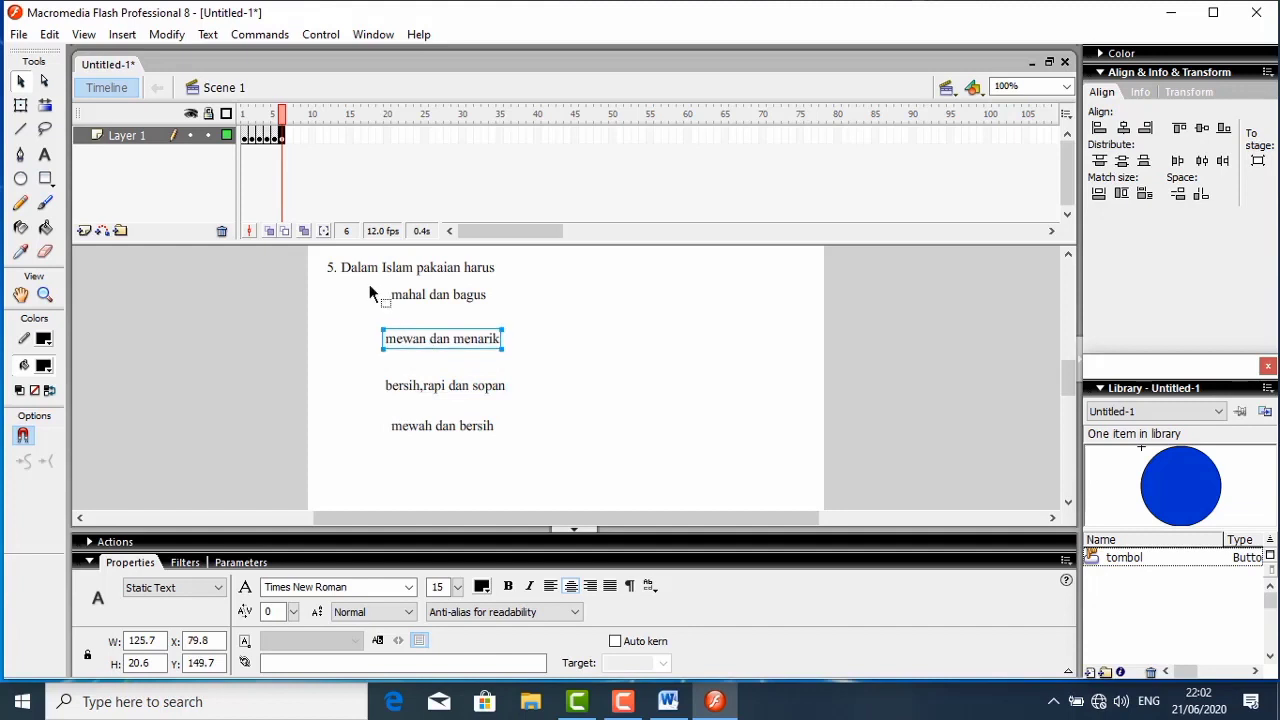
drag(369, 284, 536, 479)
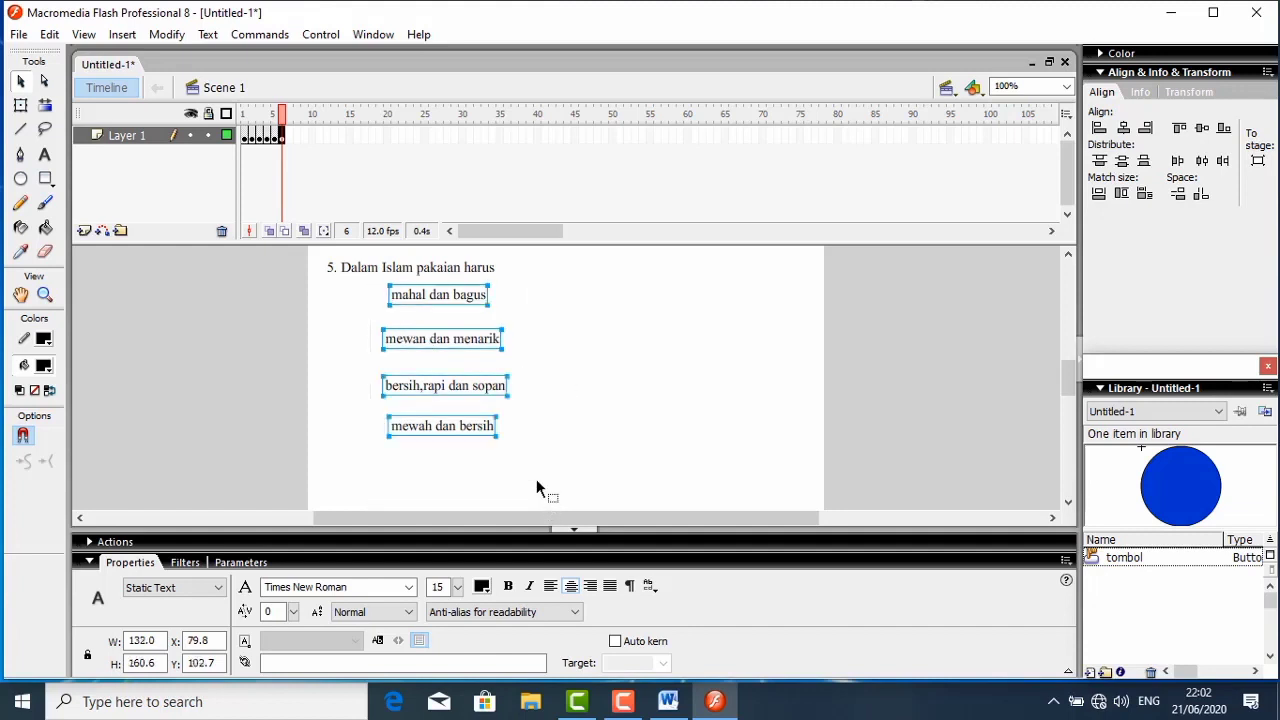
click(1098, 130)
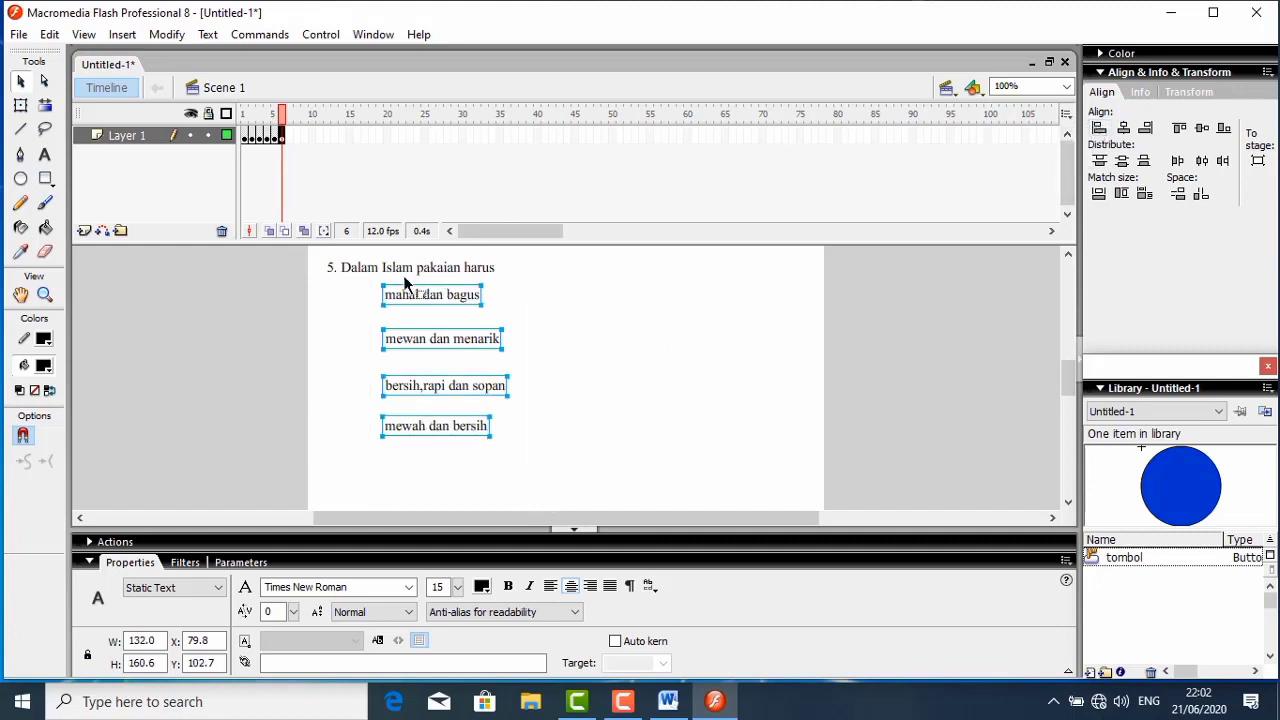
- Paste four copies of the blue round button onto the question 5 frame
right_click(524, 324)
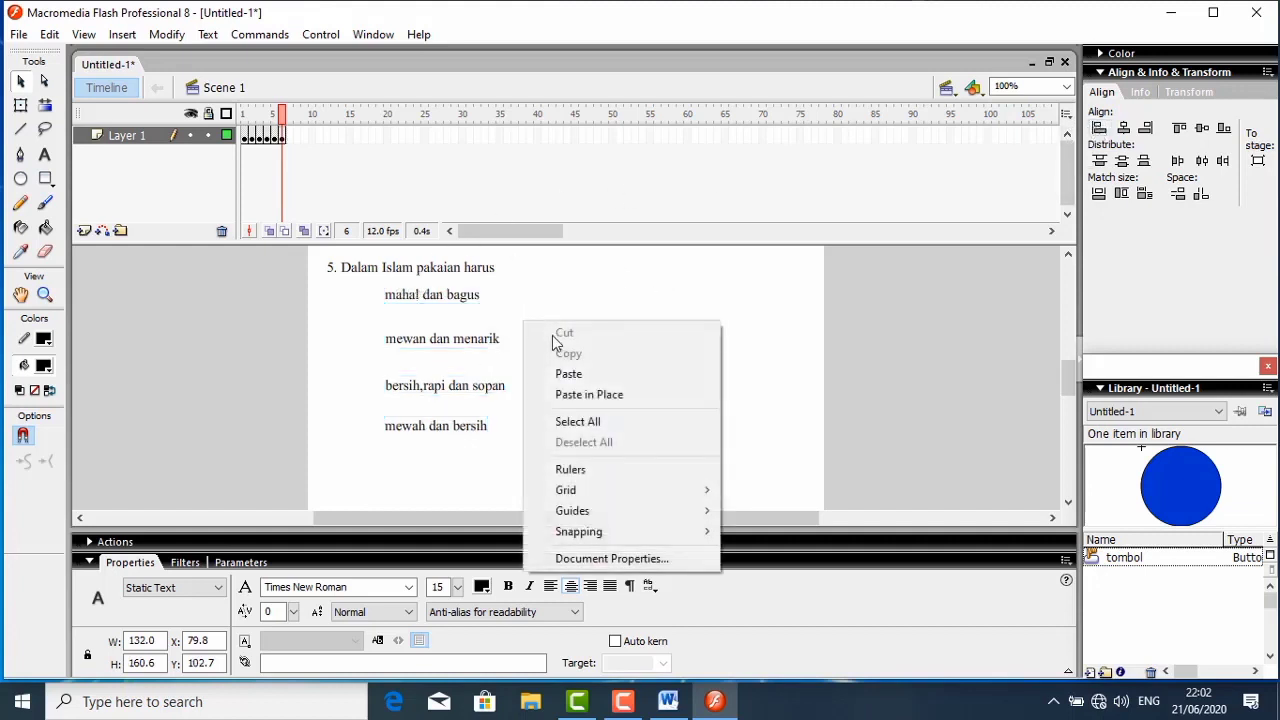
click(568, 372)
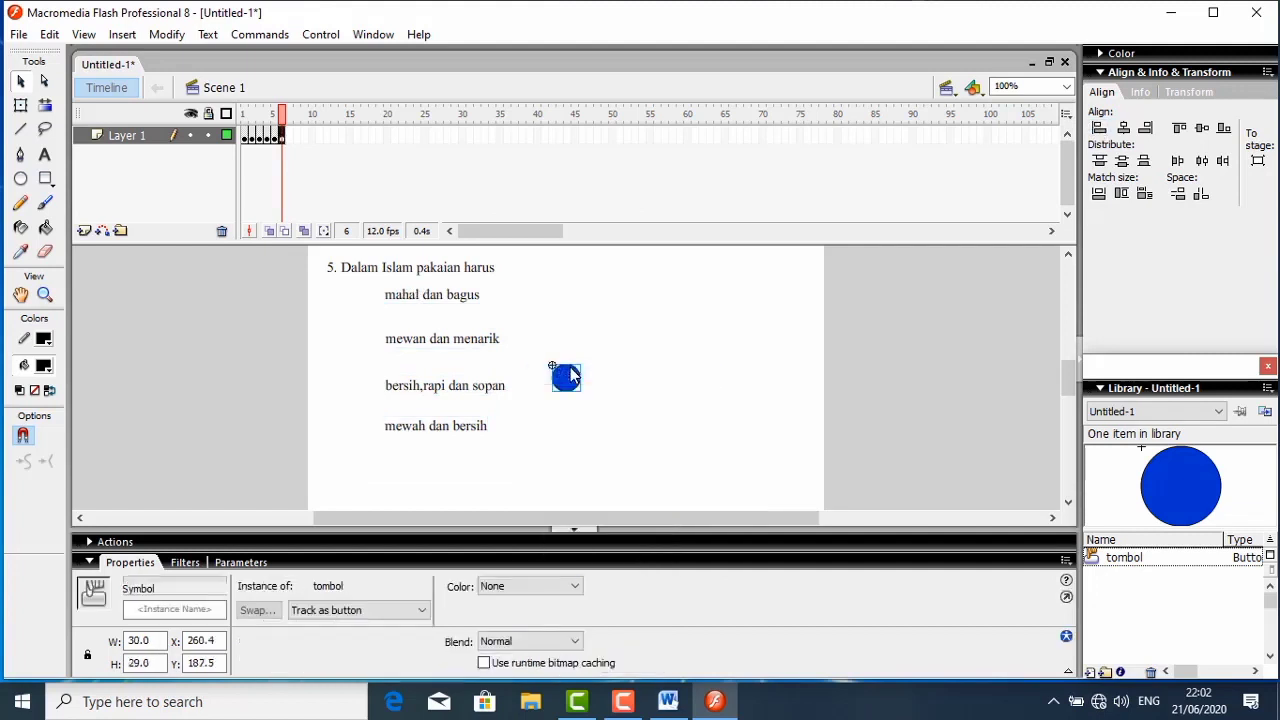
right_click(571, 378)
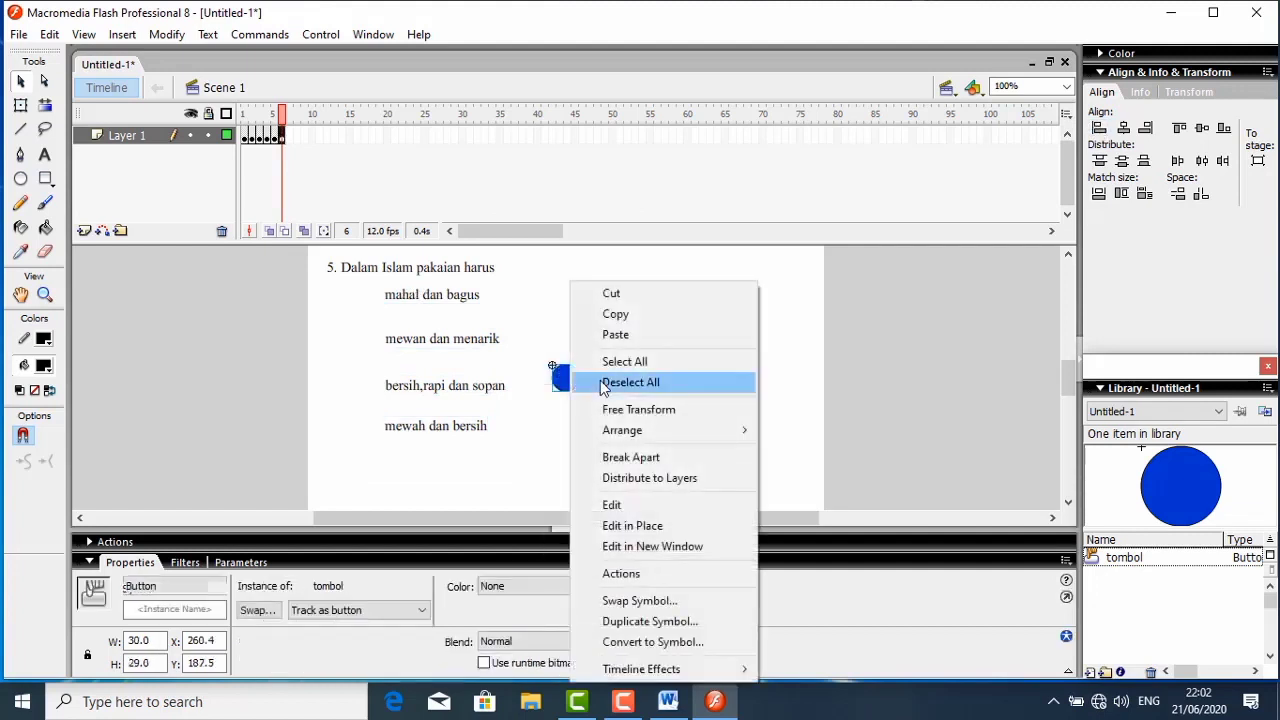
click(640, 340)
right_click(637, 333)
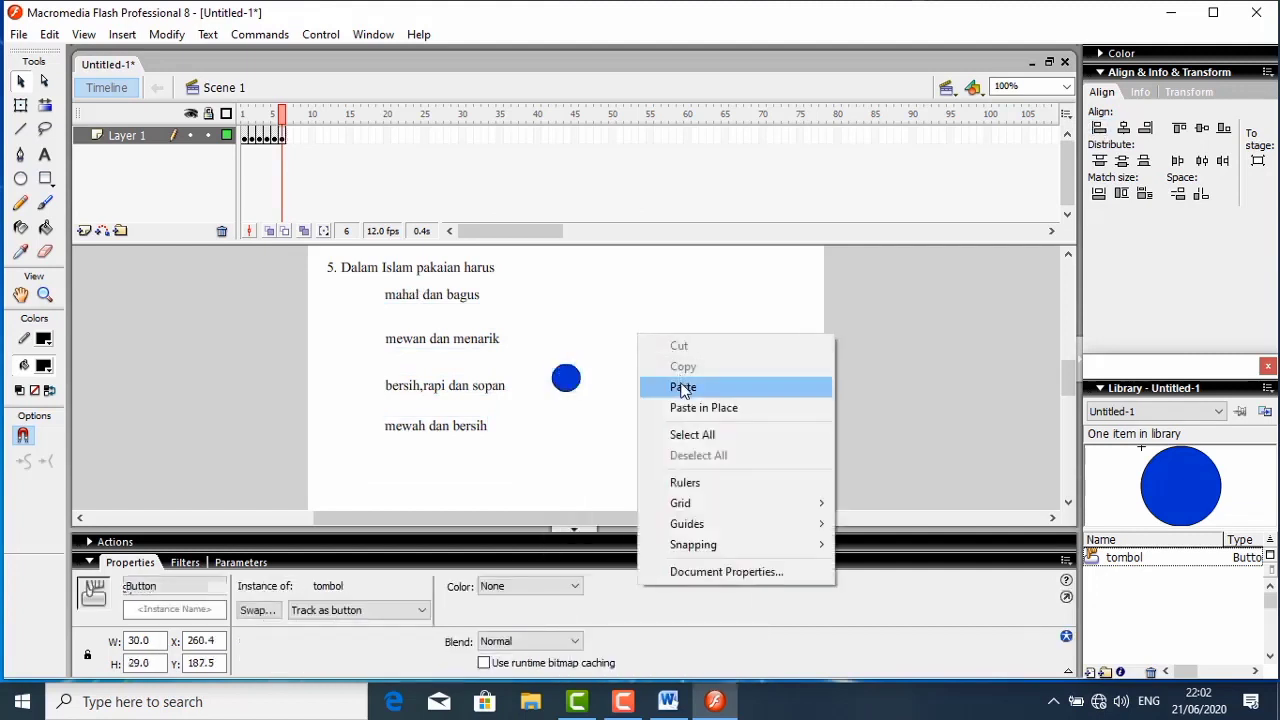
click(683, 388)
right_click(670, 372)
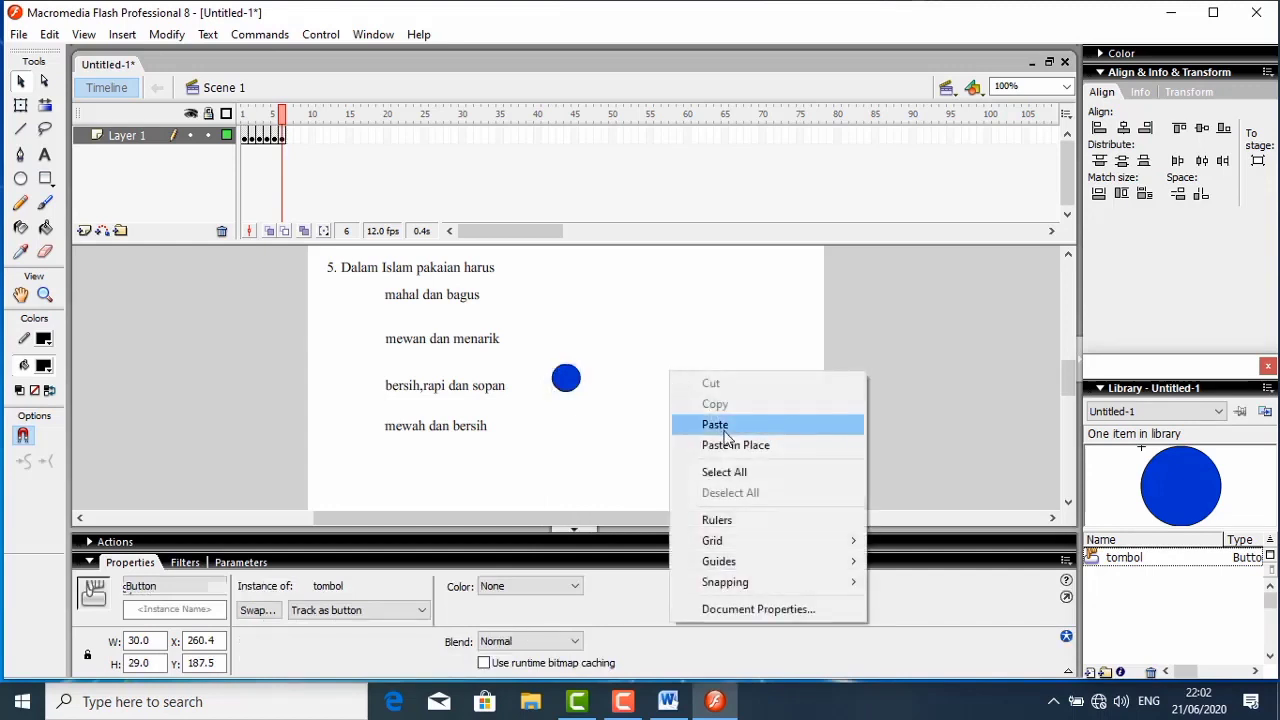
click(720, 427)
- Place one button in front of each of the four answers, in a column at about X 39.5
drag(572, 383, 358, 342)
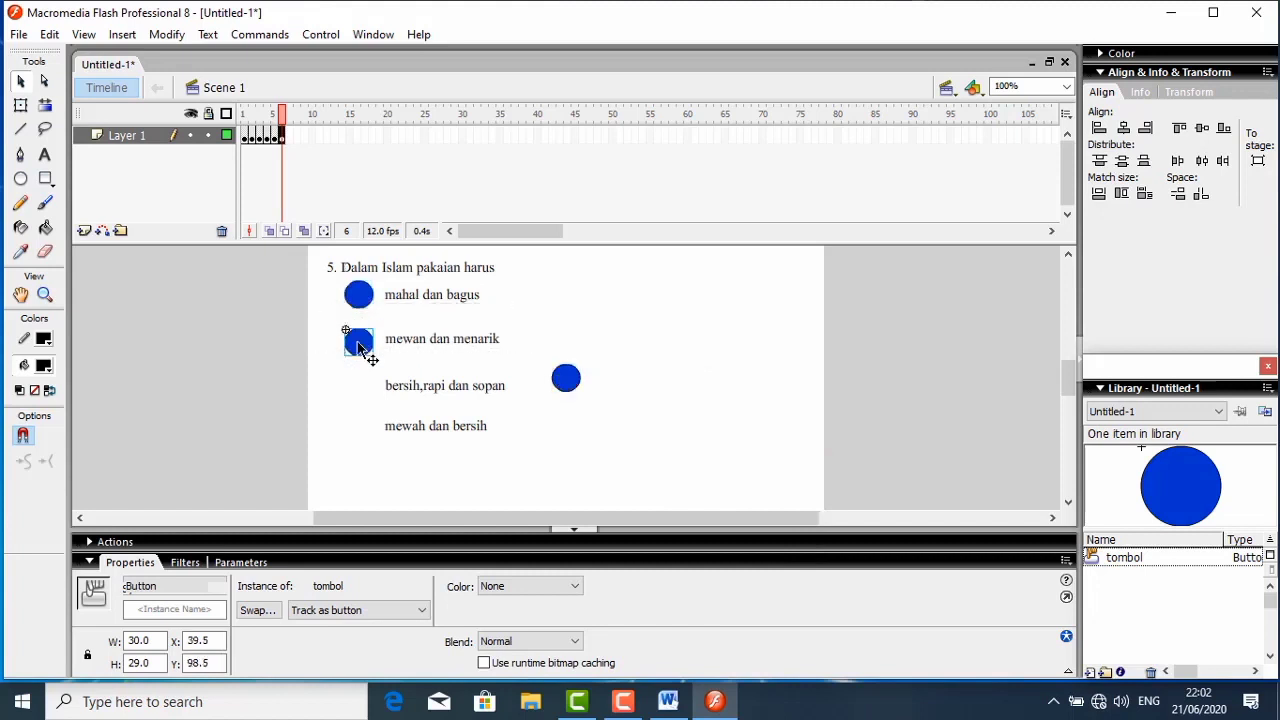
drag(565, 380, 357, 394)
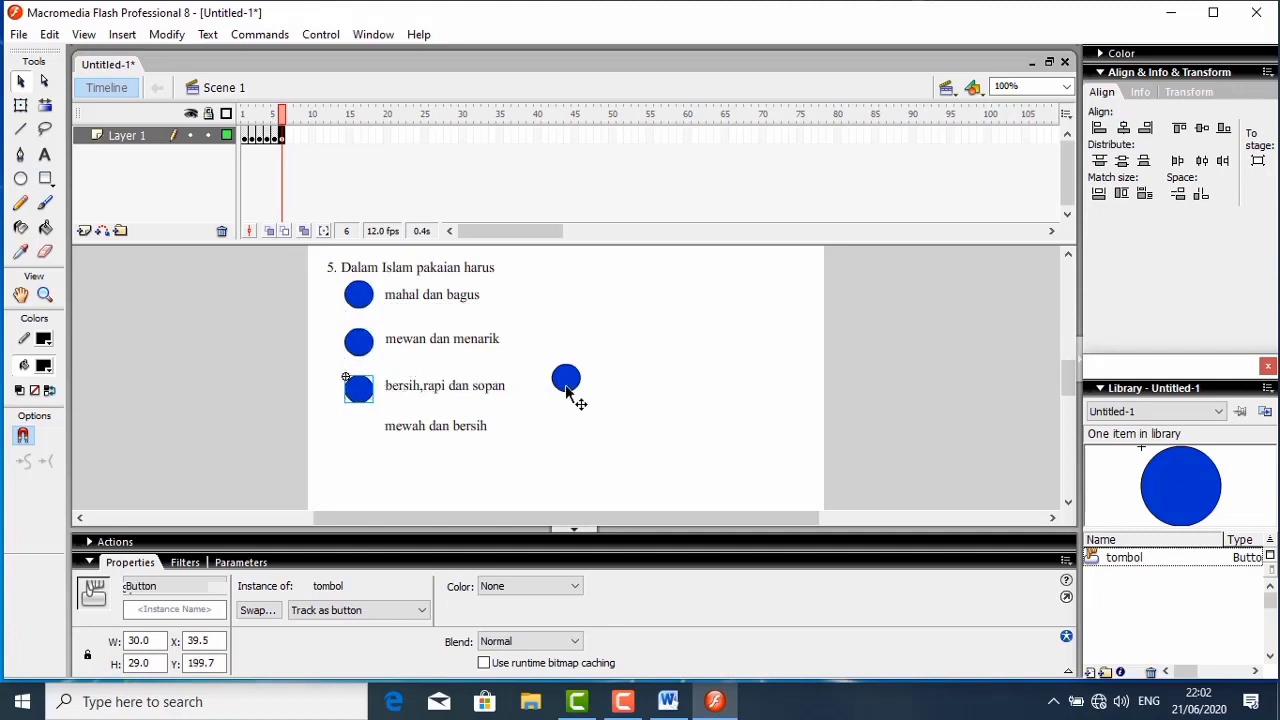
drag(566, 390, 358, 438)
- Align each of the four answer texts to the vertical centre of its button
drag(331, 292, 486, 312)
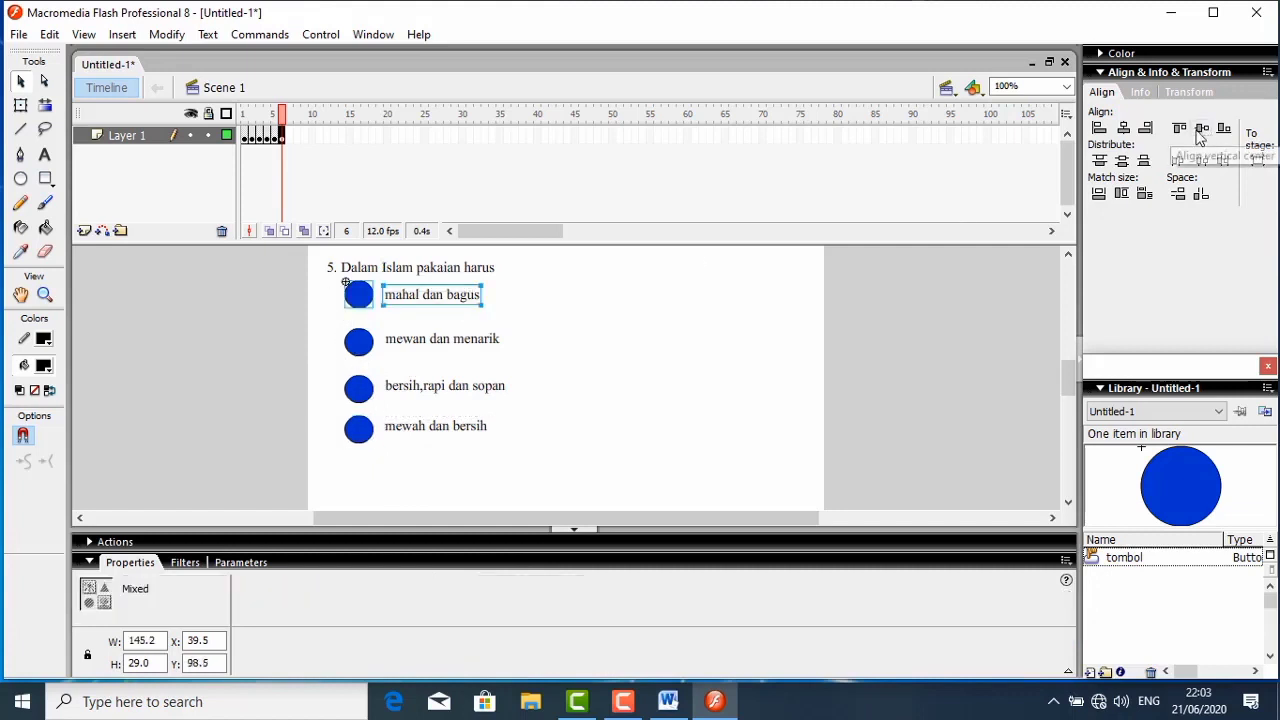
drag(341, 323, 515, 356)
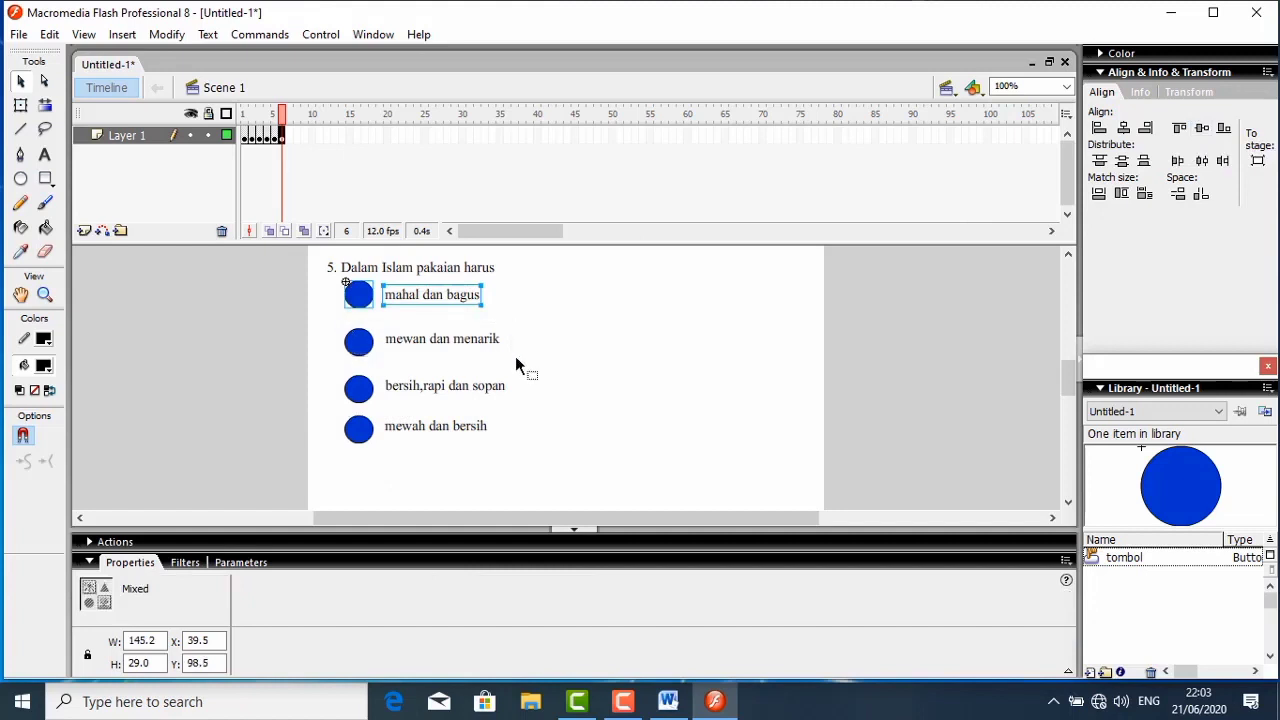
click(1201, 127)
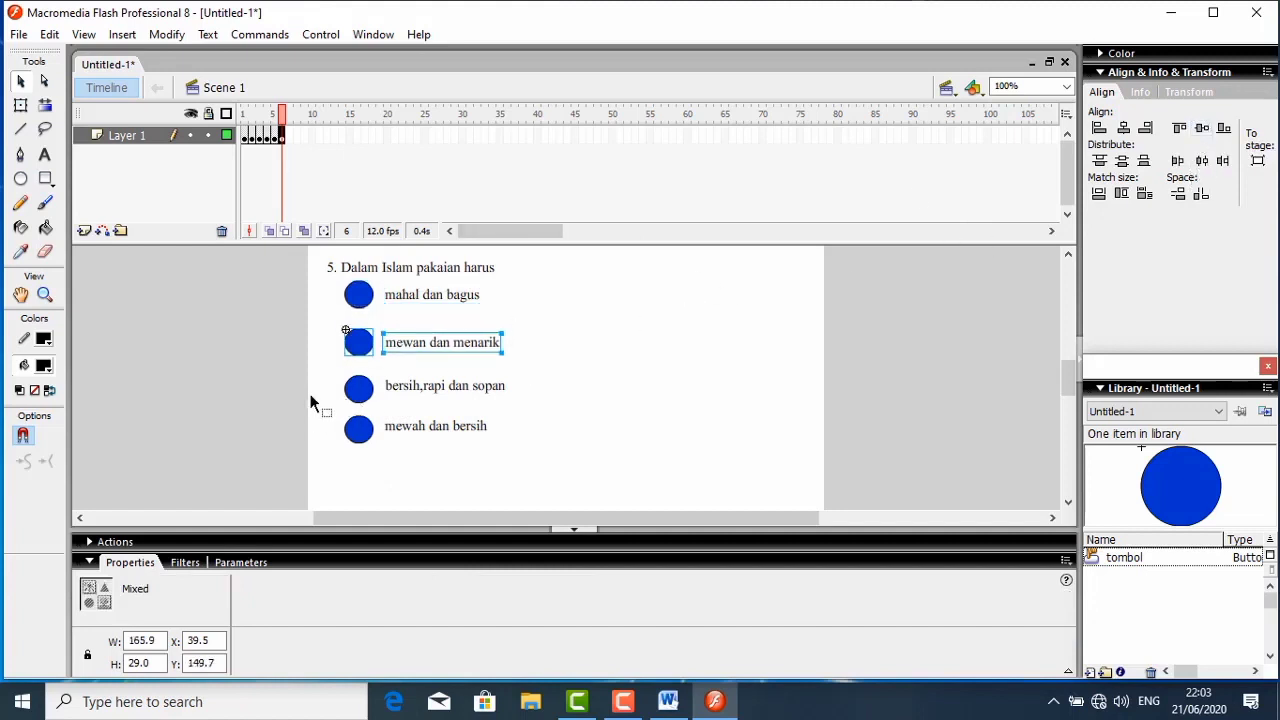
drag(330, 374, 519, 403)
click(1202, 131)
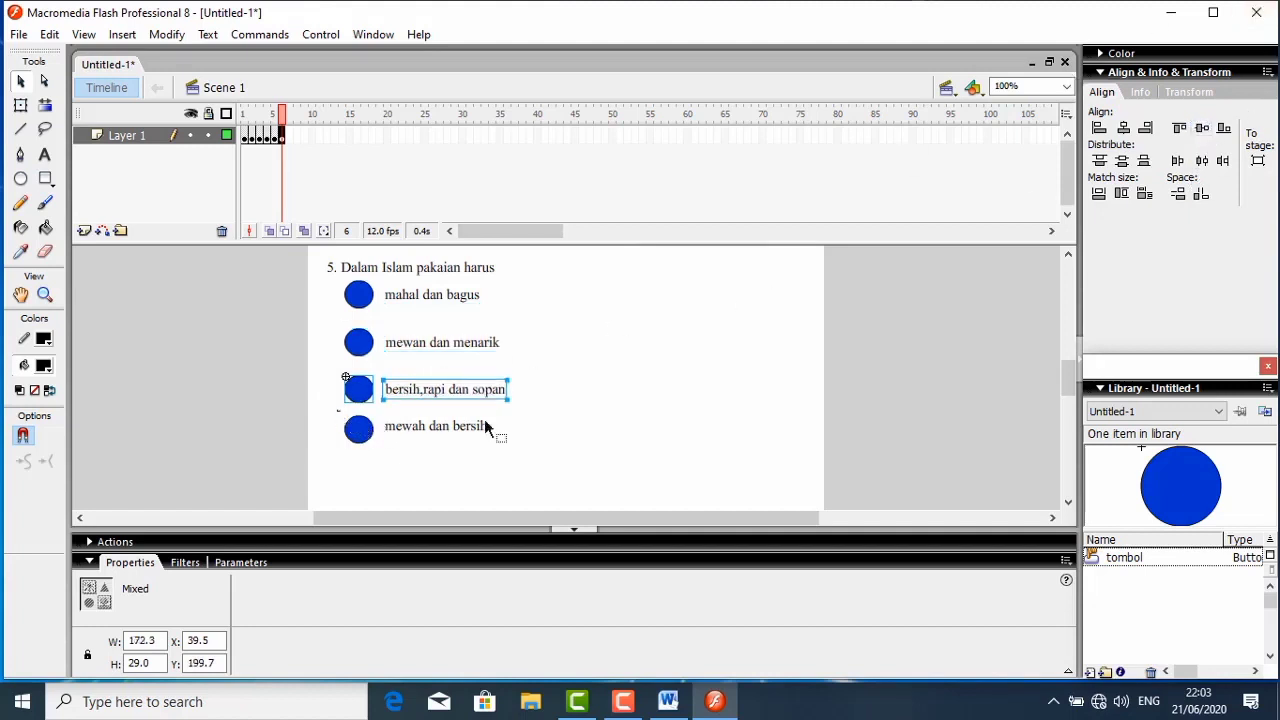
drag(338, 410, 505, 466)
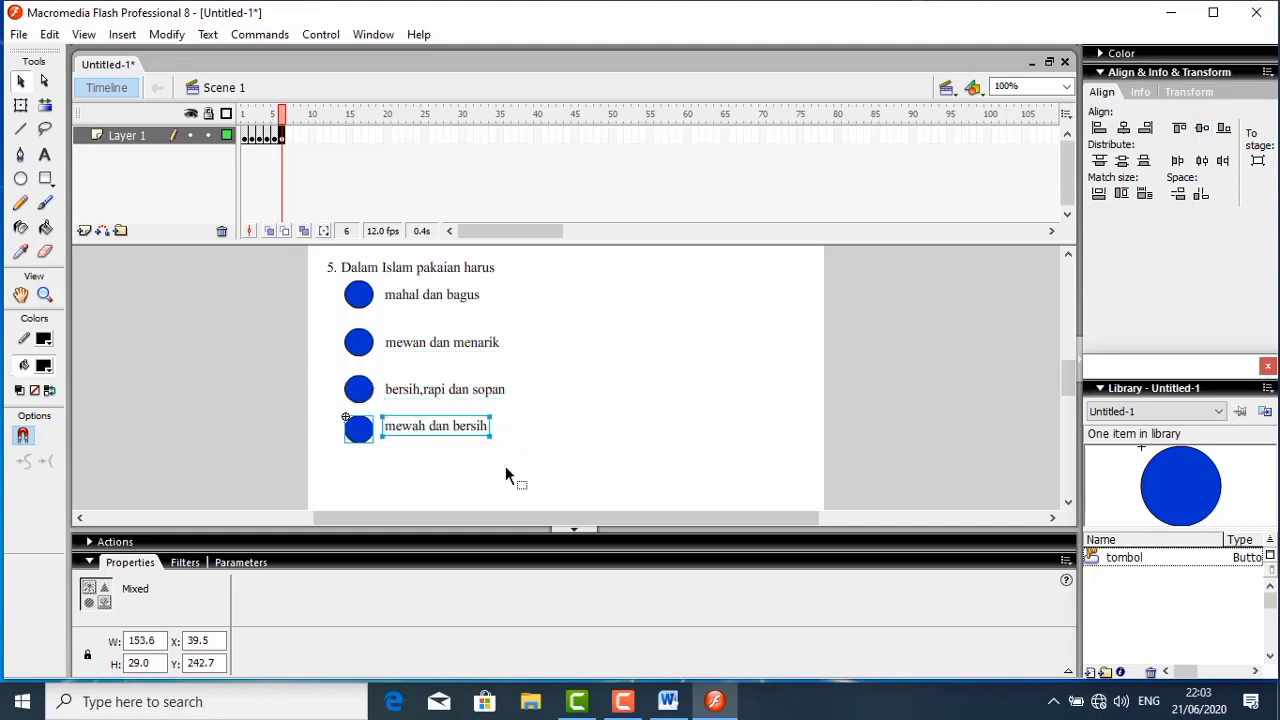
click(1202, 130)
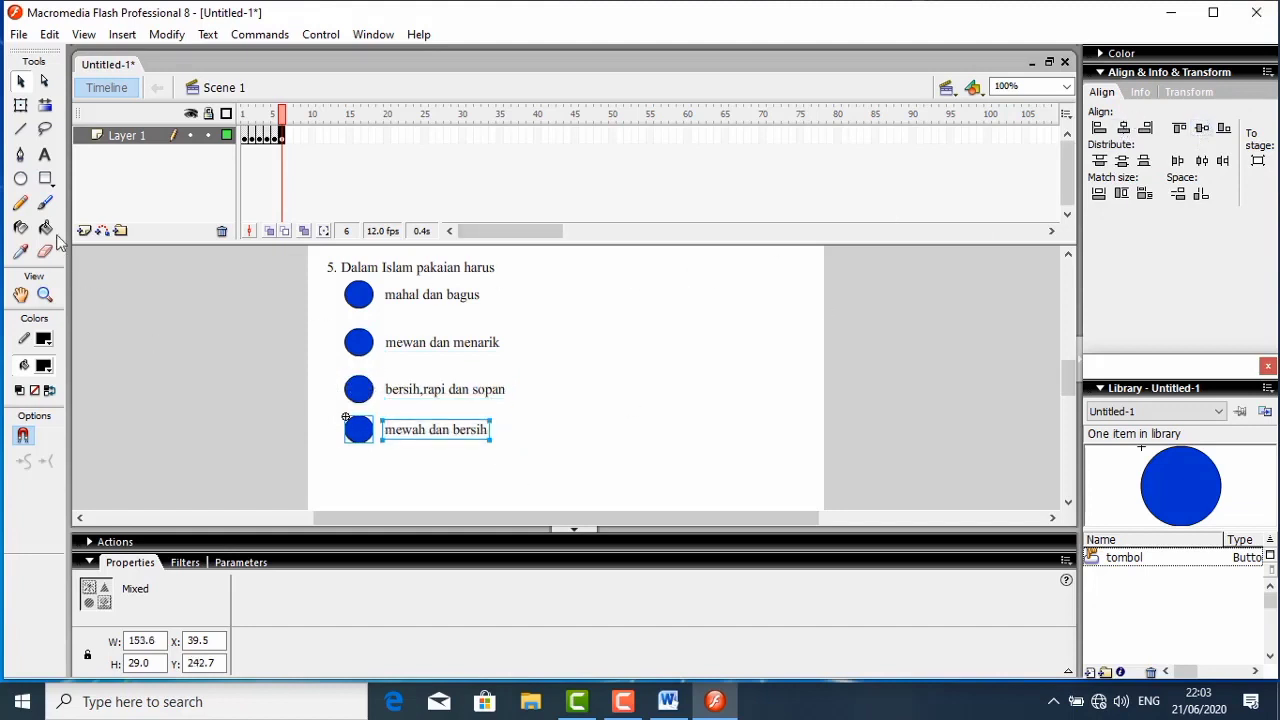
- Add the letters a, b, c and d as text on the four answer buttons, in order from the first answer
click(45, 154)
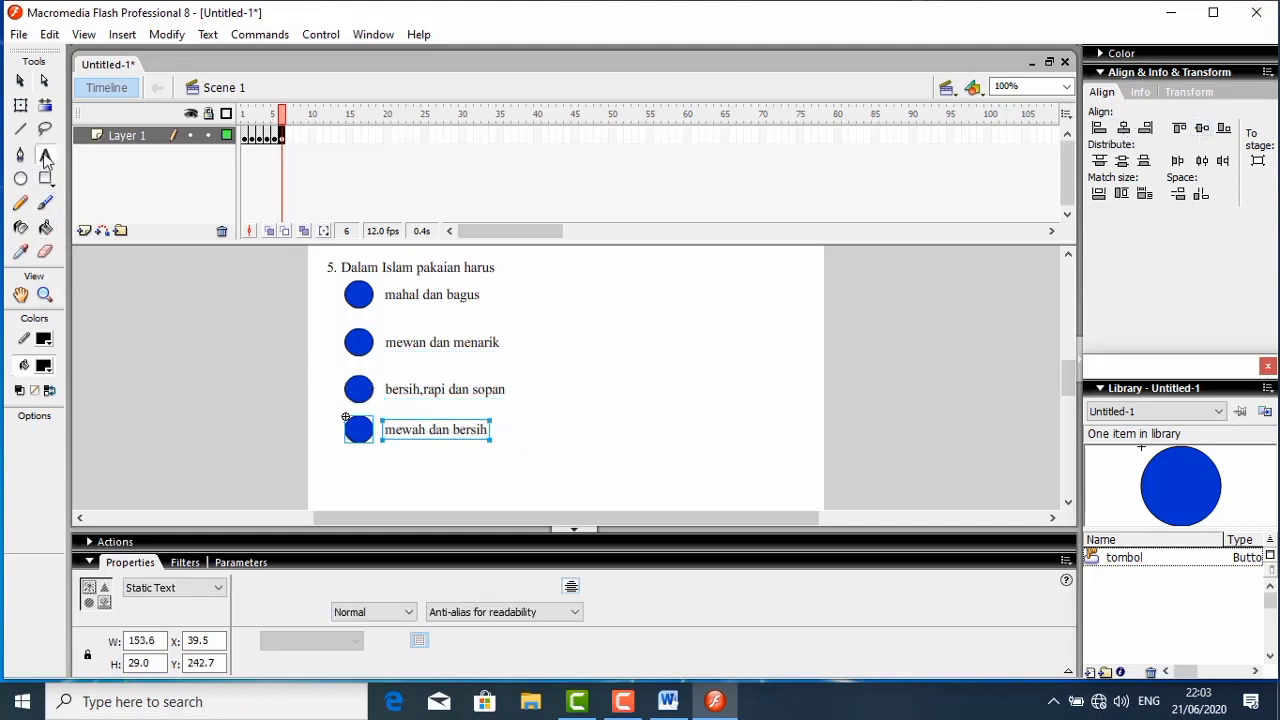
click(357, 293)
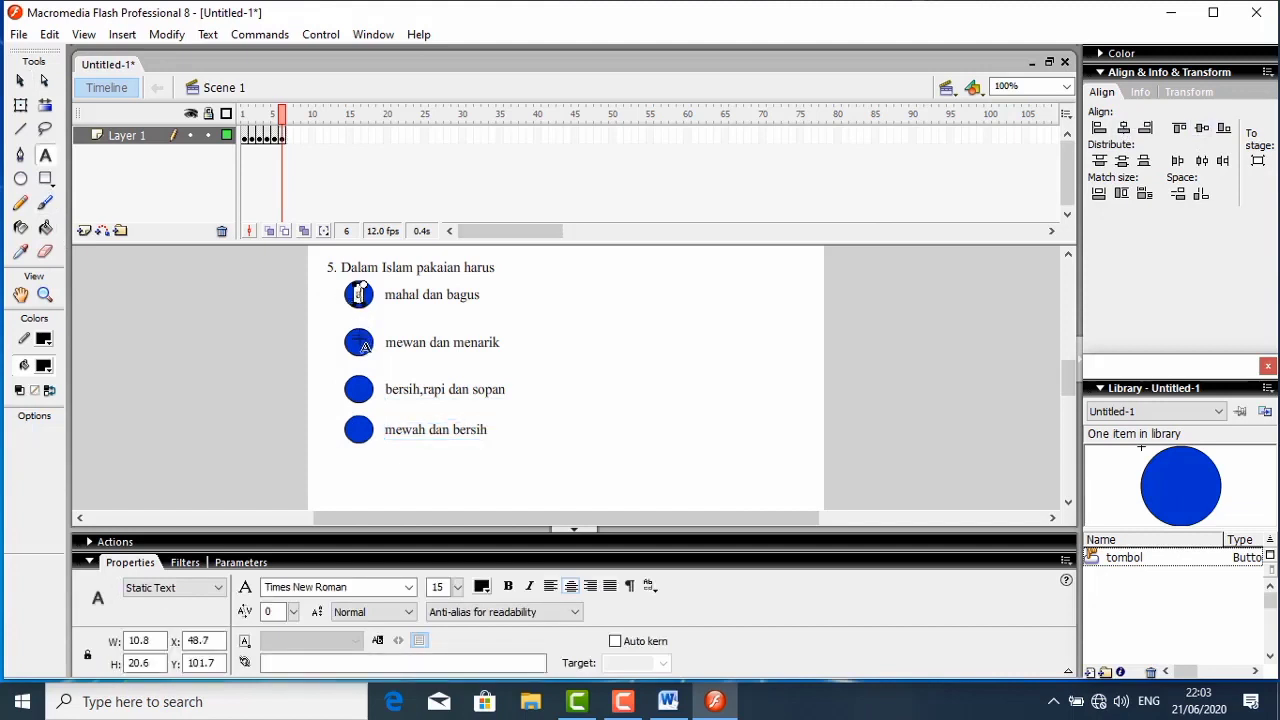
key(Escape)
click(364, 340)
text(b)
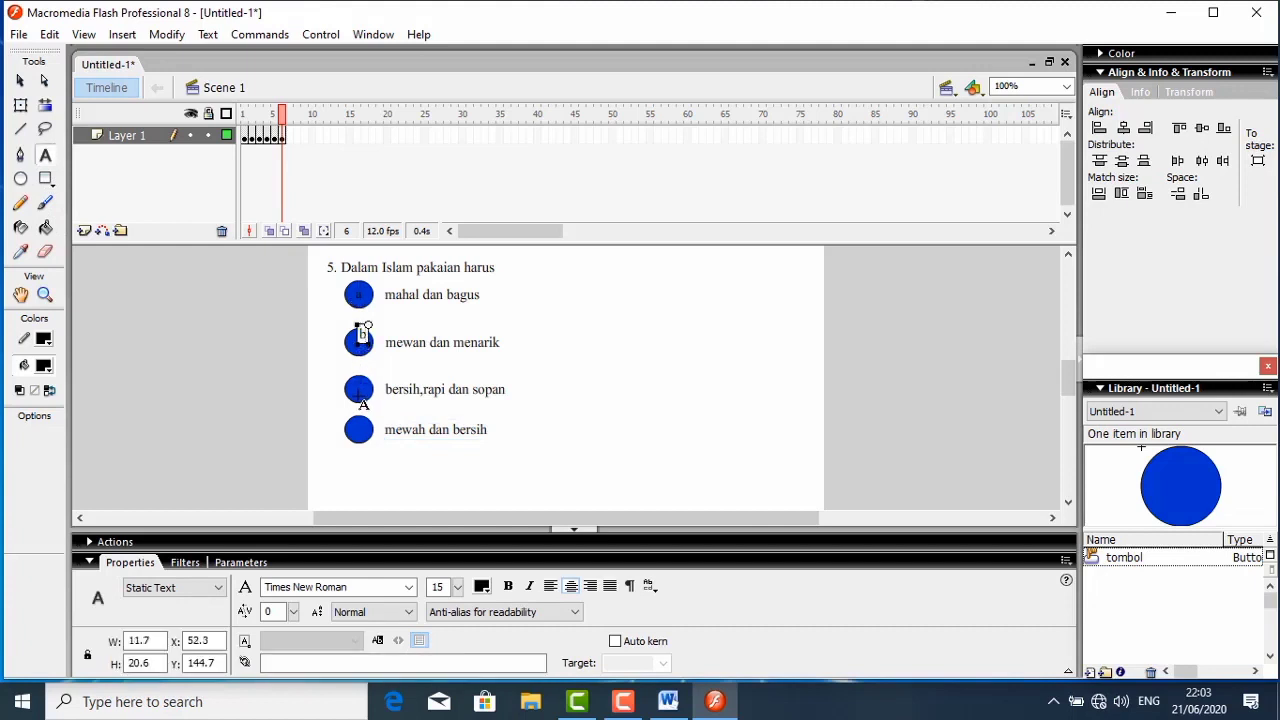
key(Escape)
click(360, 390)
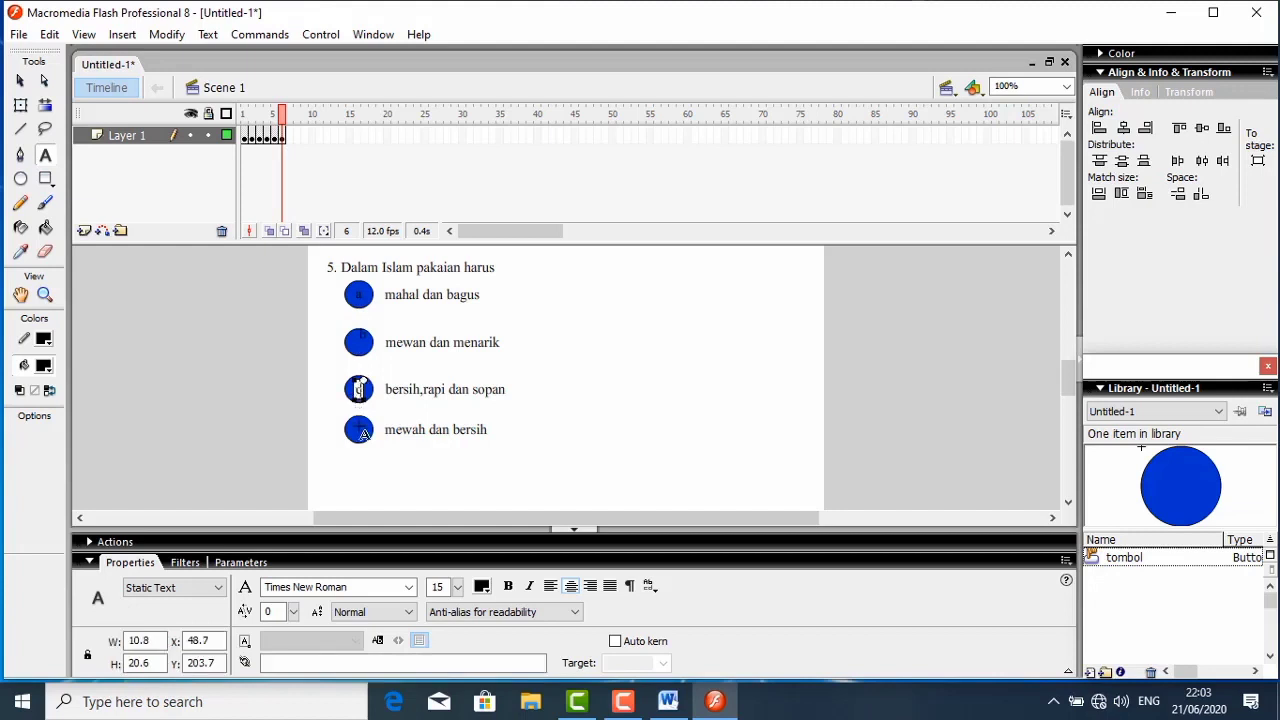
key(Escape)
click(362, 427)
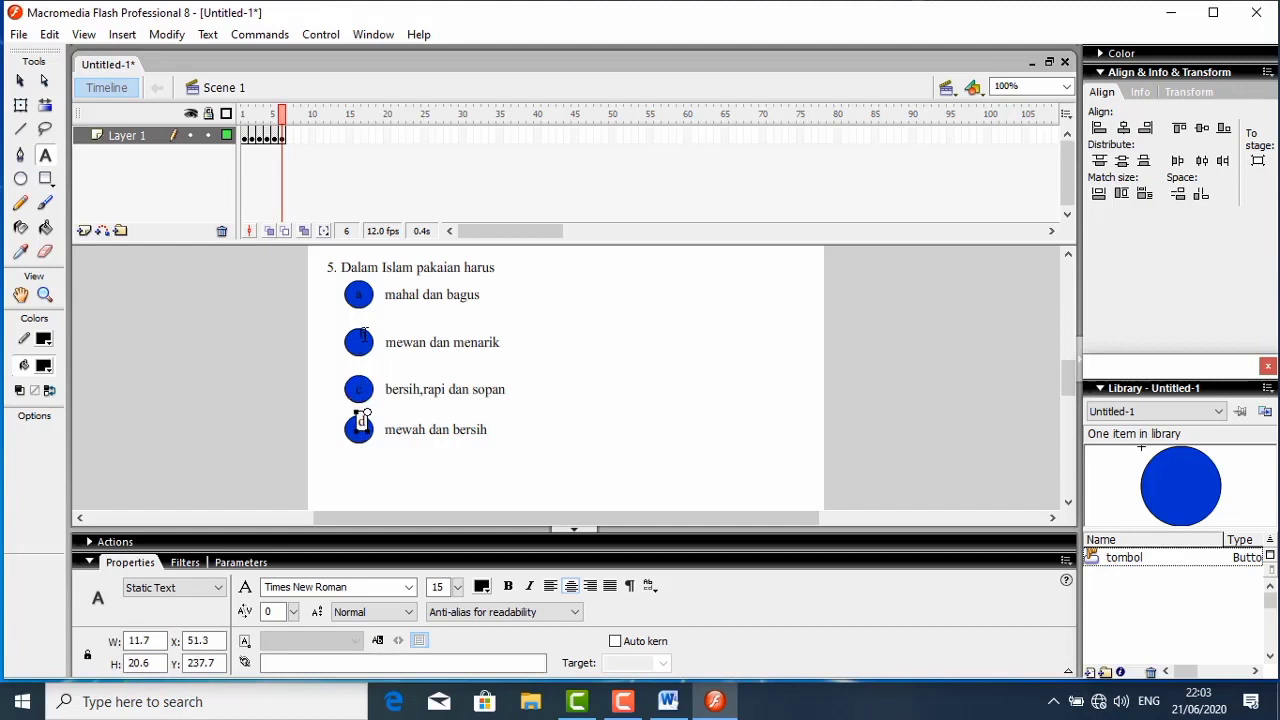
click(20, 80)
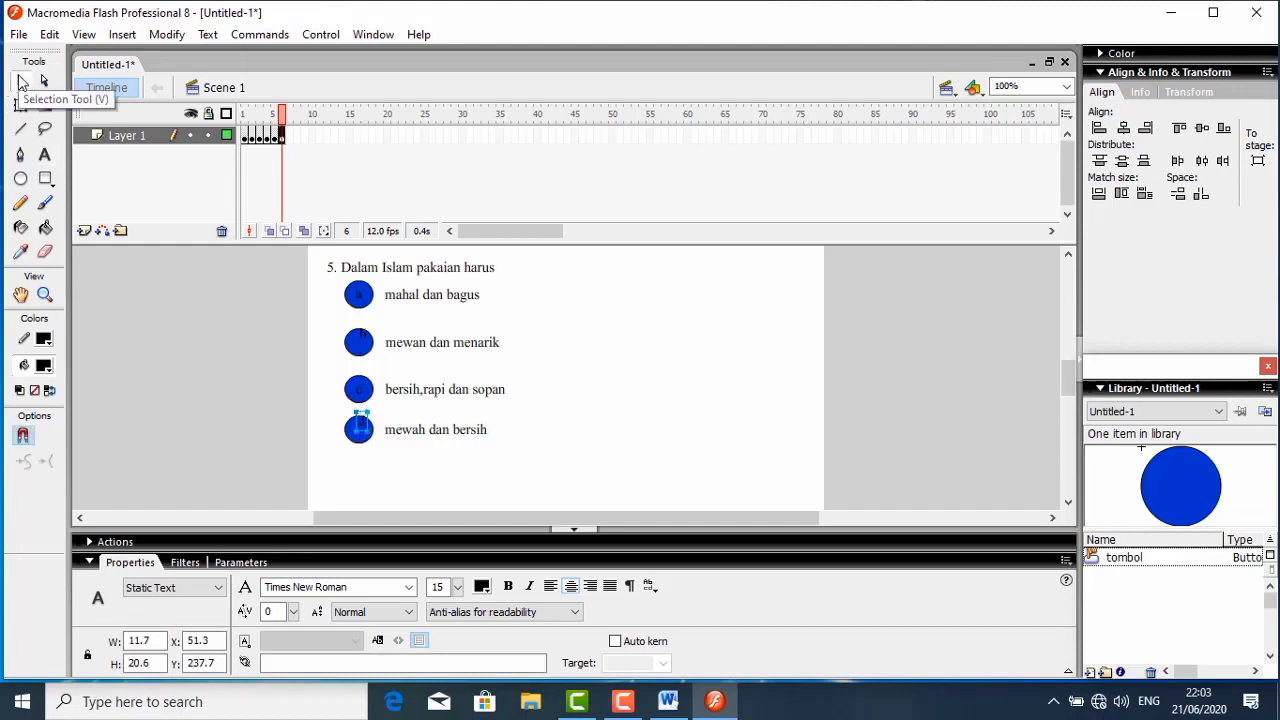
- Centre the letters b, c and d on their answer buttons in question 5, at about X 48.6, 49.1 and 48.6
click(362, 345)
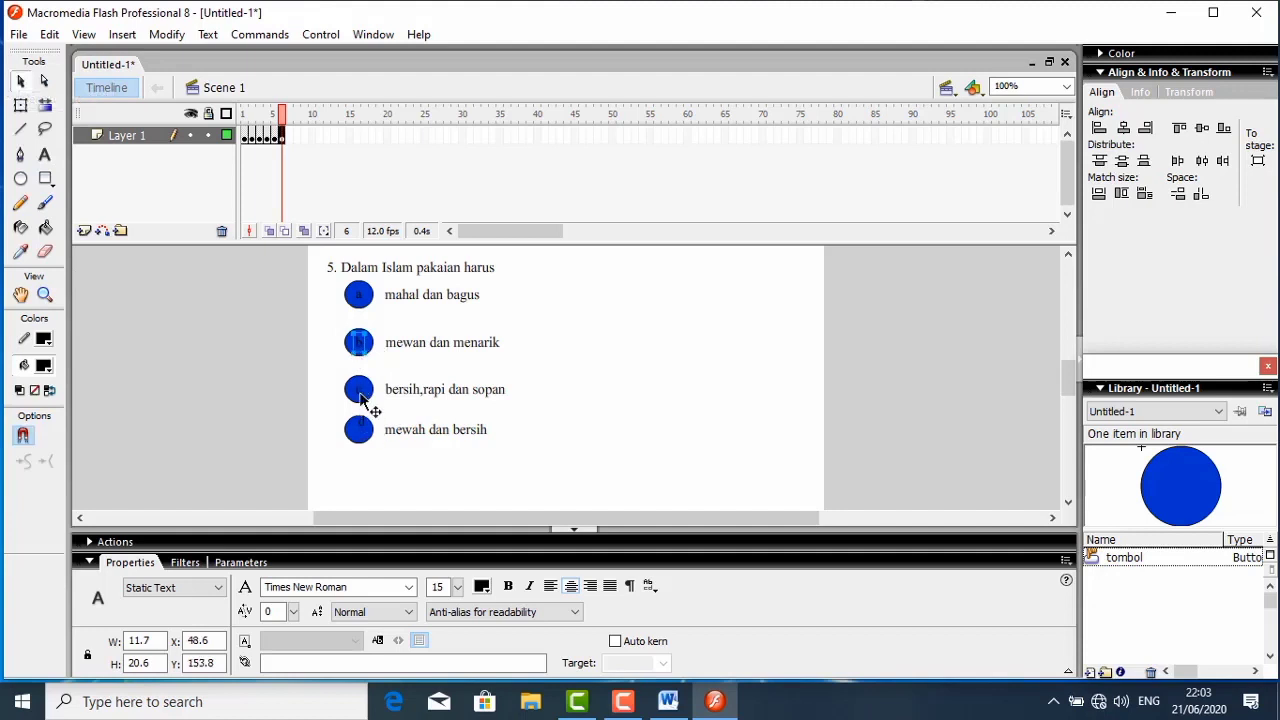
click(361, 393)
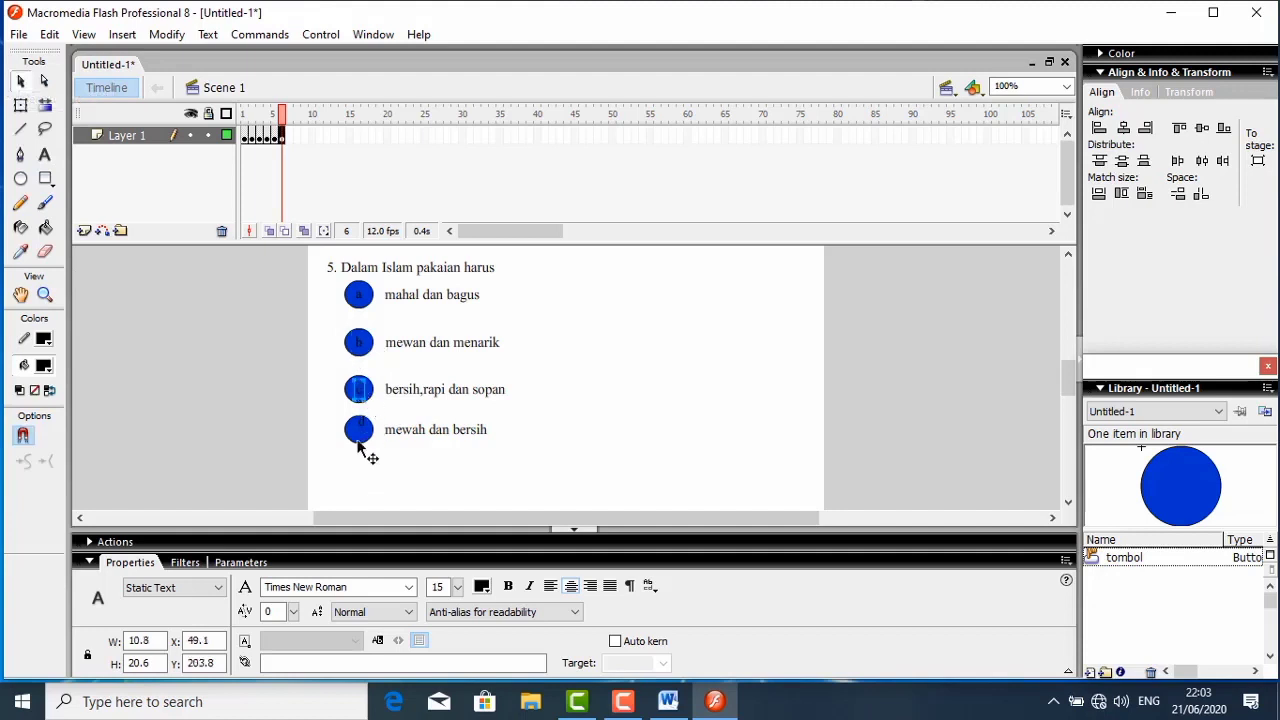
click(362, 430)
- Check the action script on the question 1 frame's answer button a, and collapse the script editor
click(251, 136)
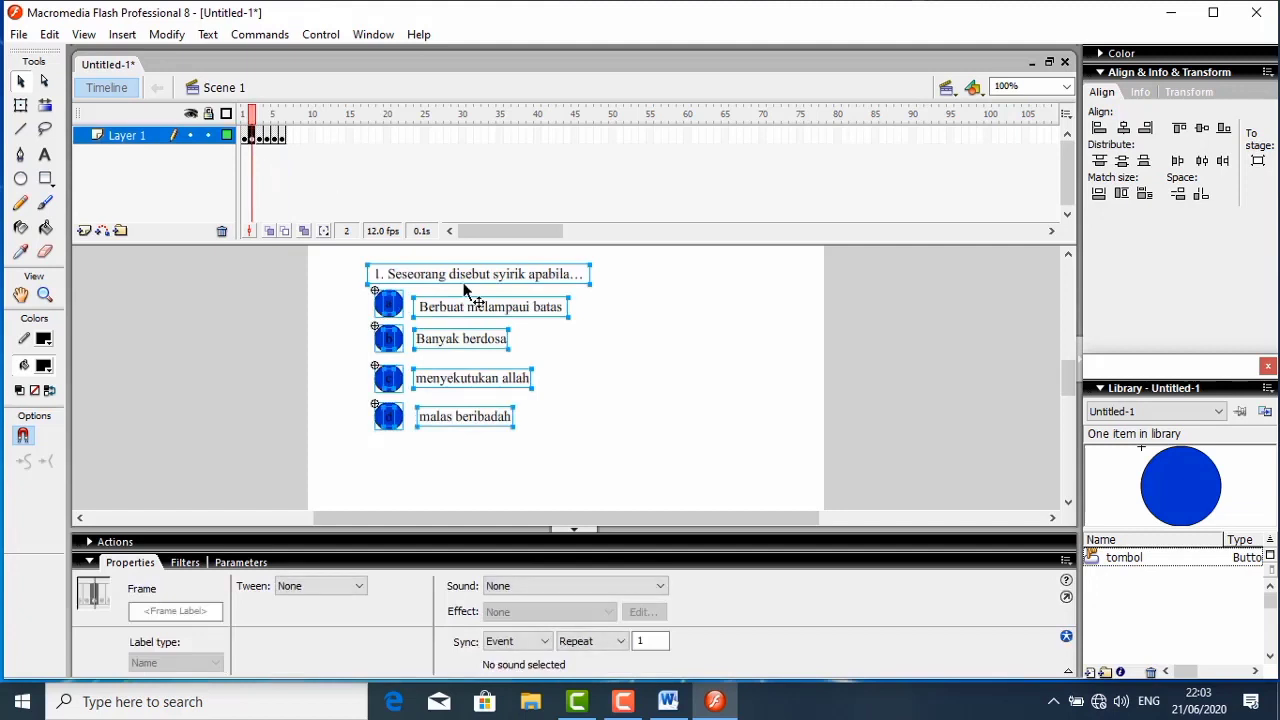
click(575, 360)
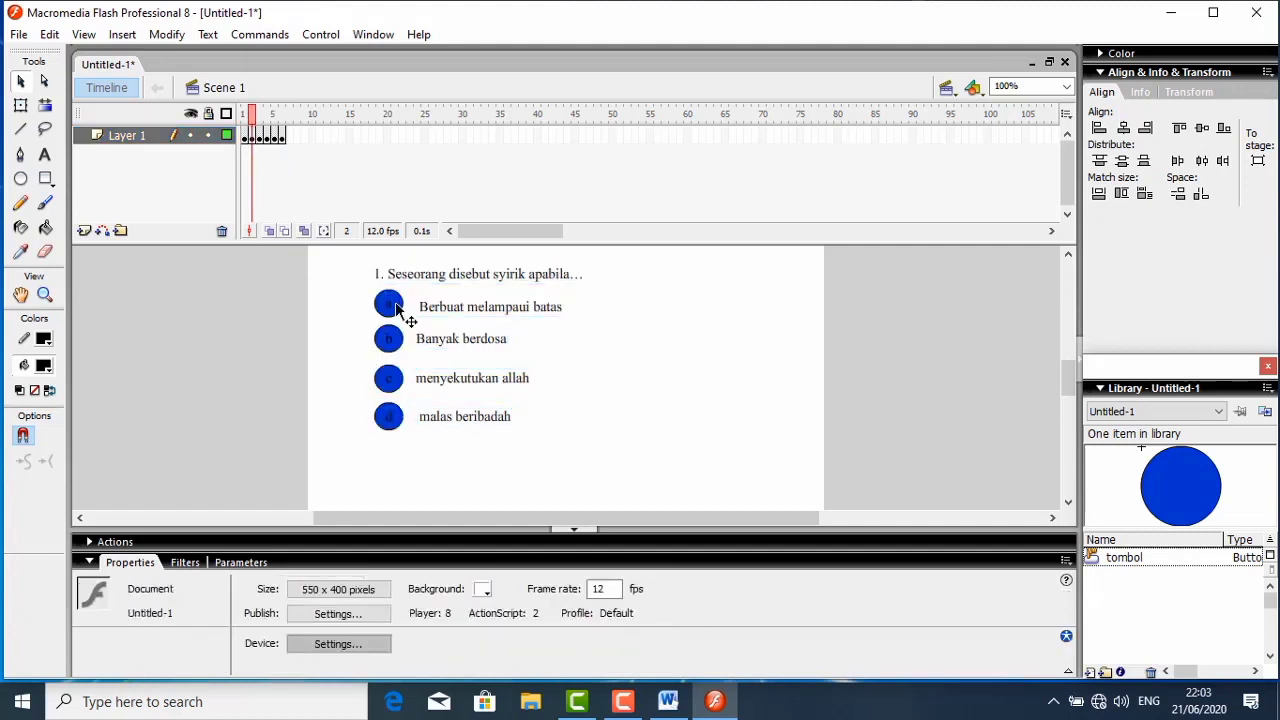
click(396, 307)
right_click(396, 307)
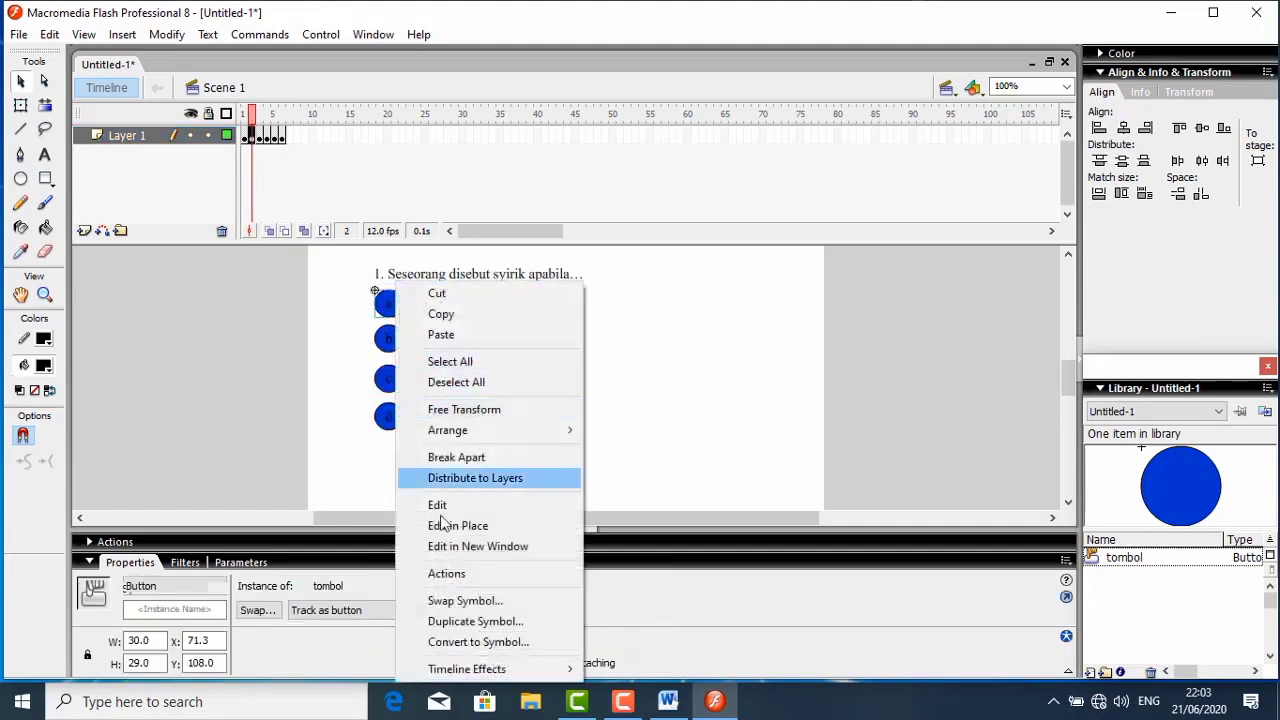
click(446, 575)
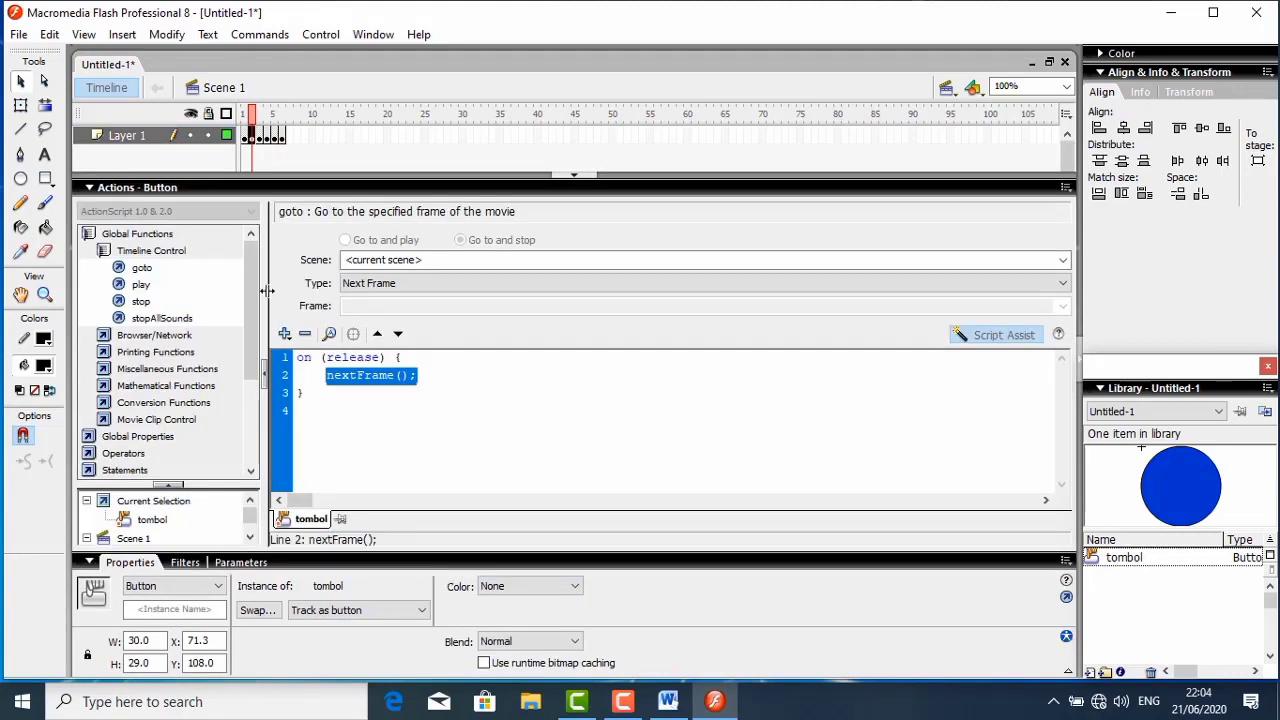
click(127, 190)
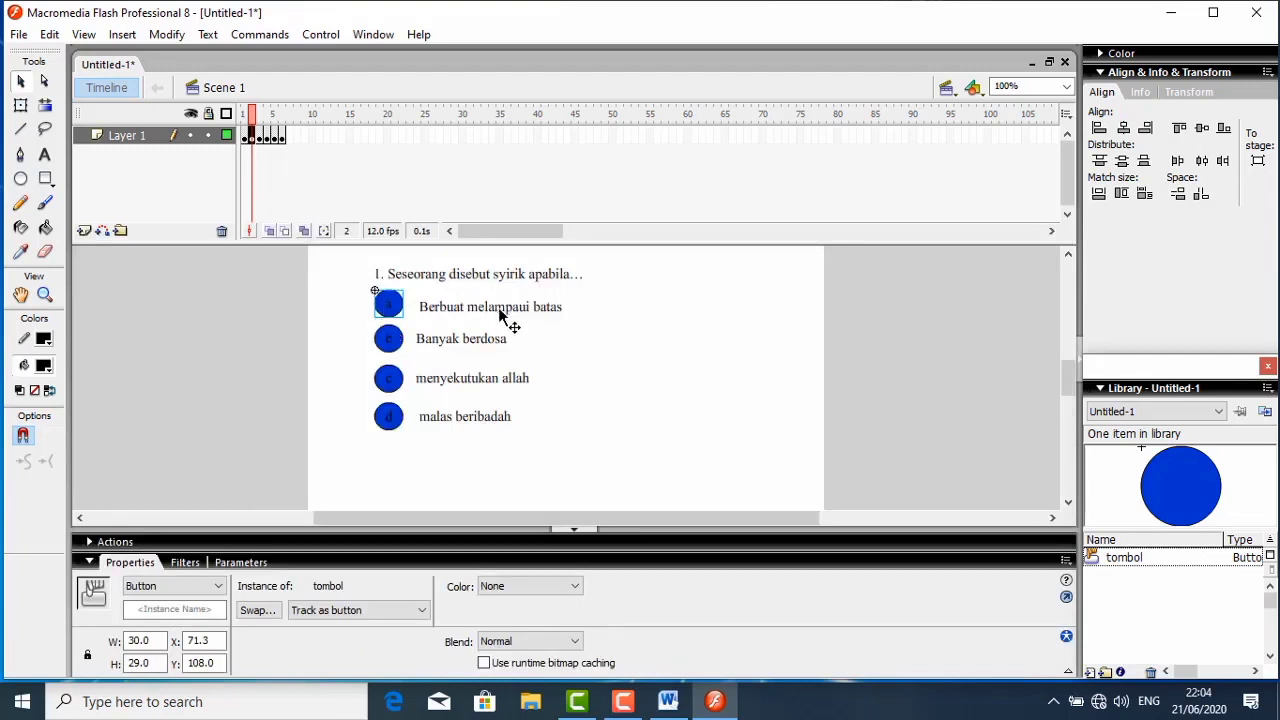
- On the question 2 frame, give answer button a a release handler with a Go to and stop action
click(260, 136)
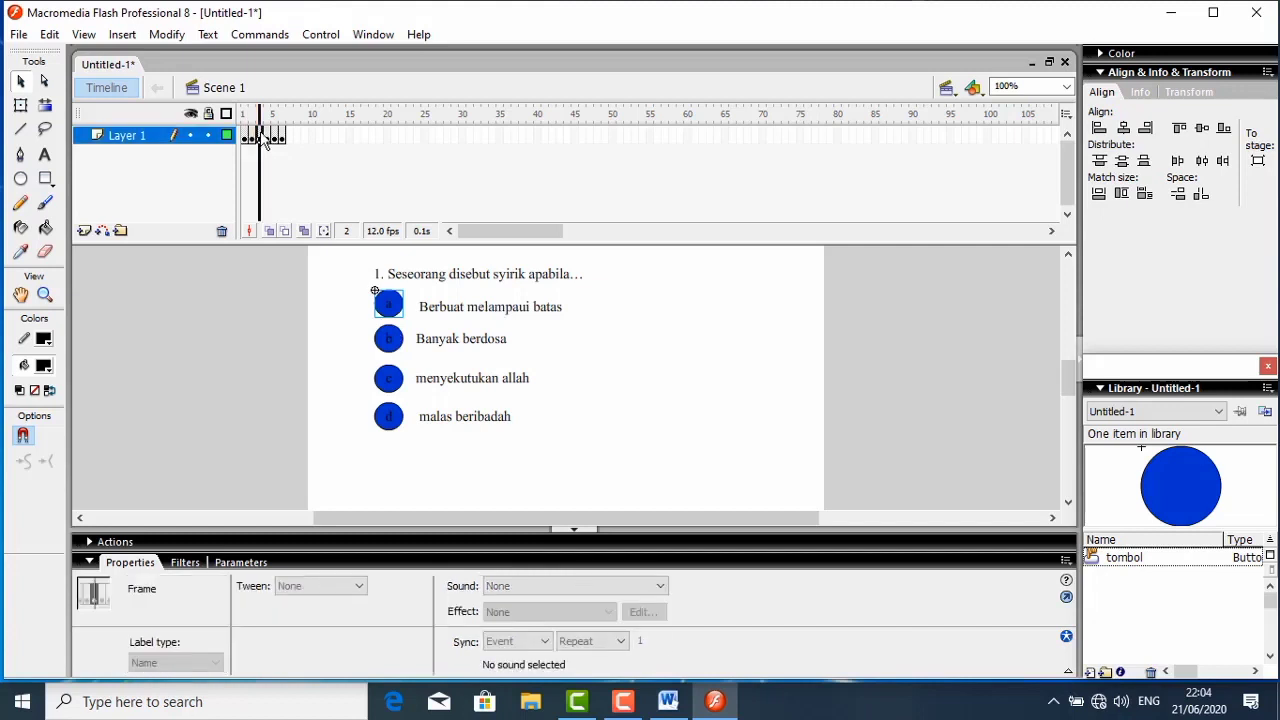
click(544, 286)
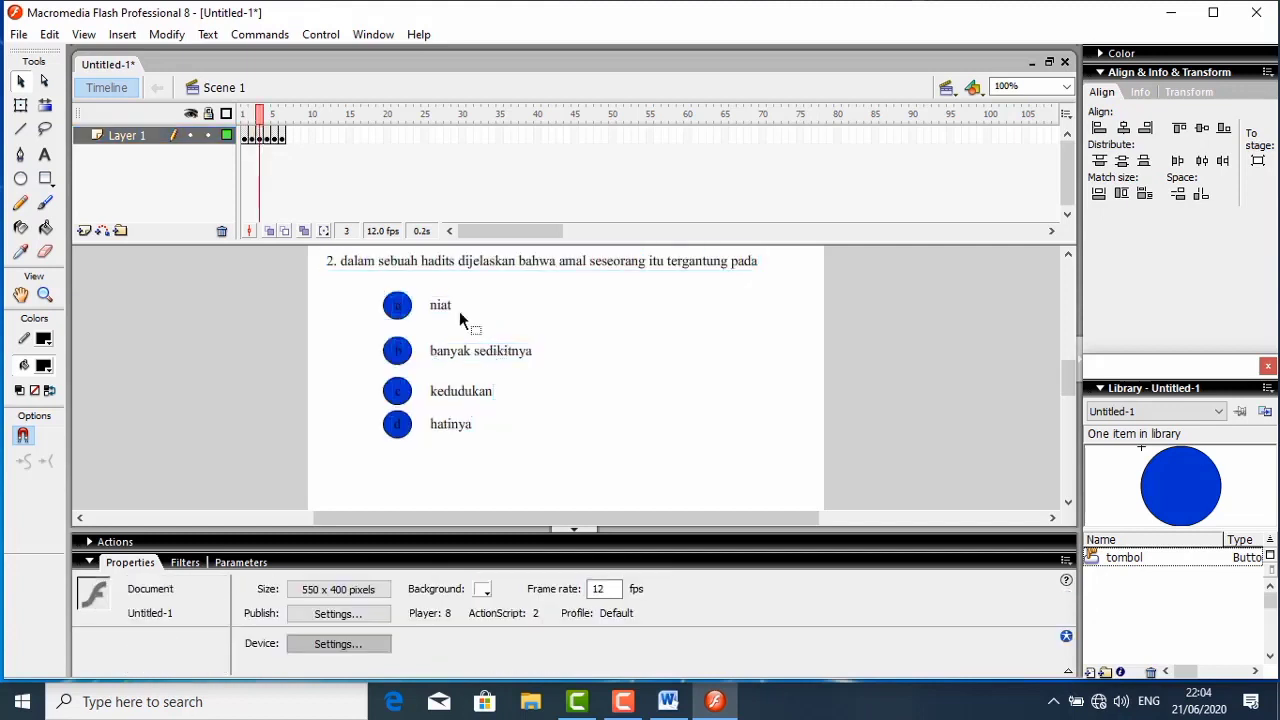
click(399, 311)
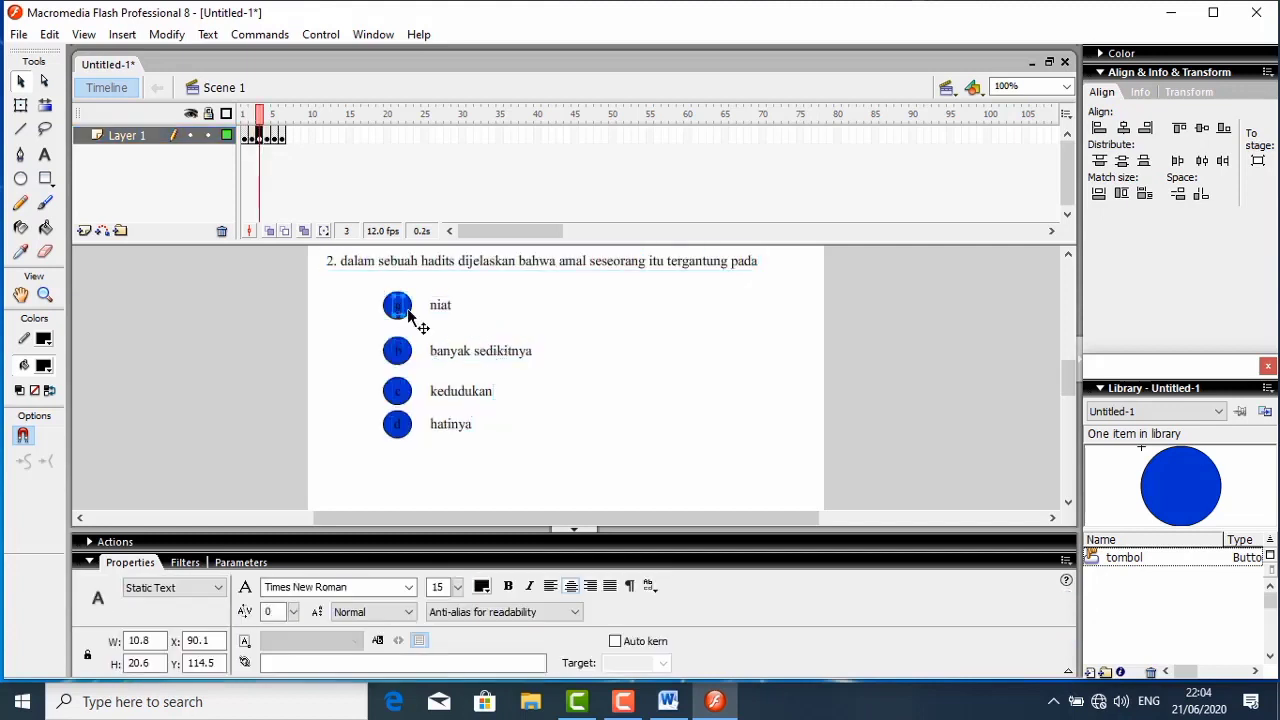
click(408, 313)
right_click(408, 313)
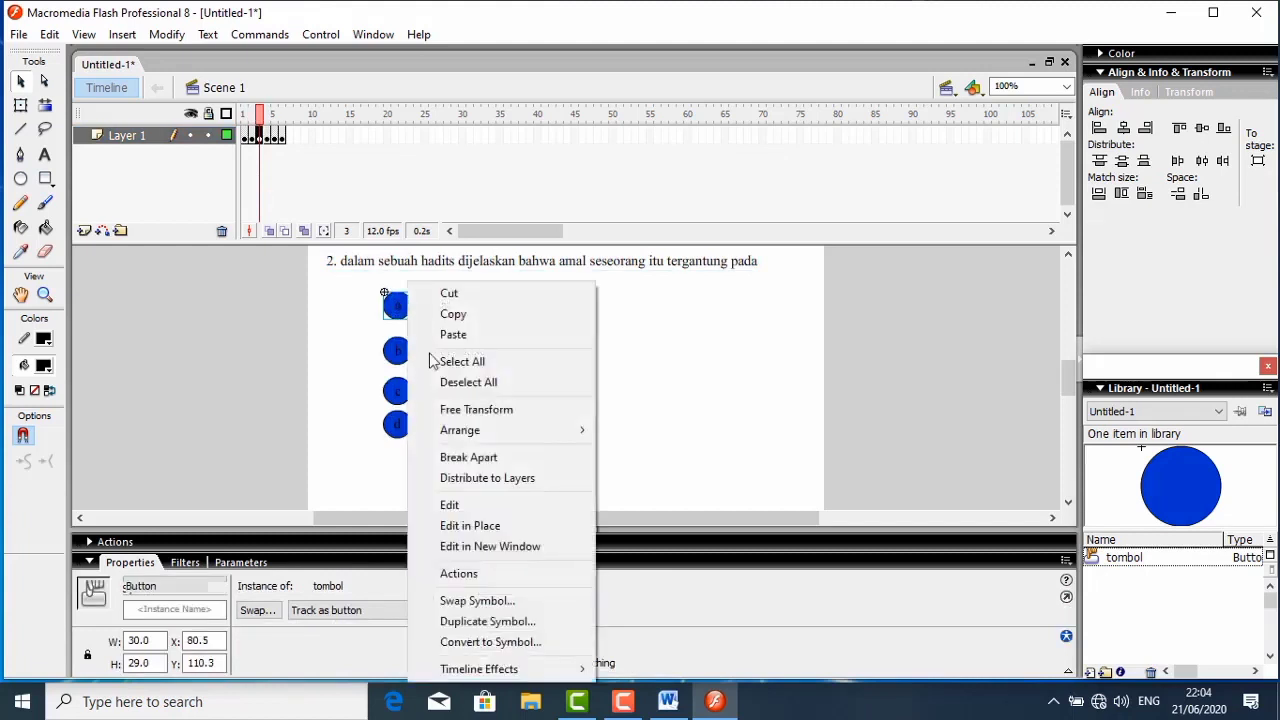
click(475, 577)
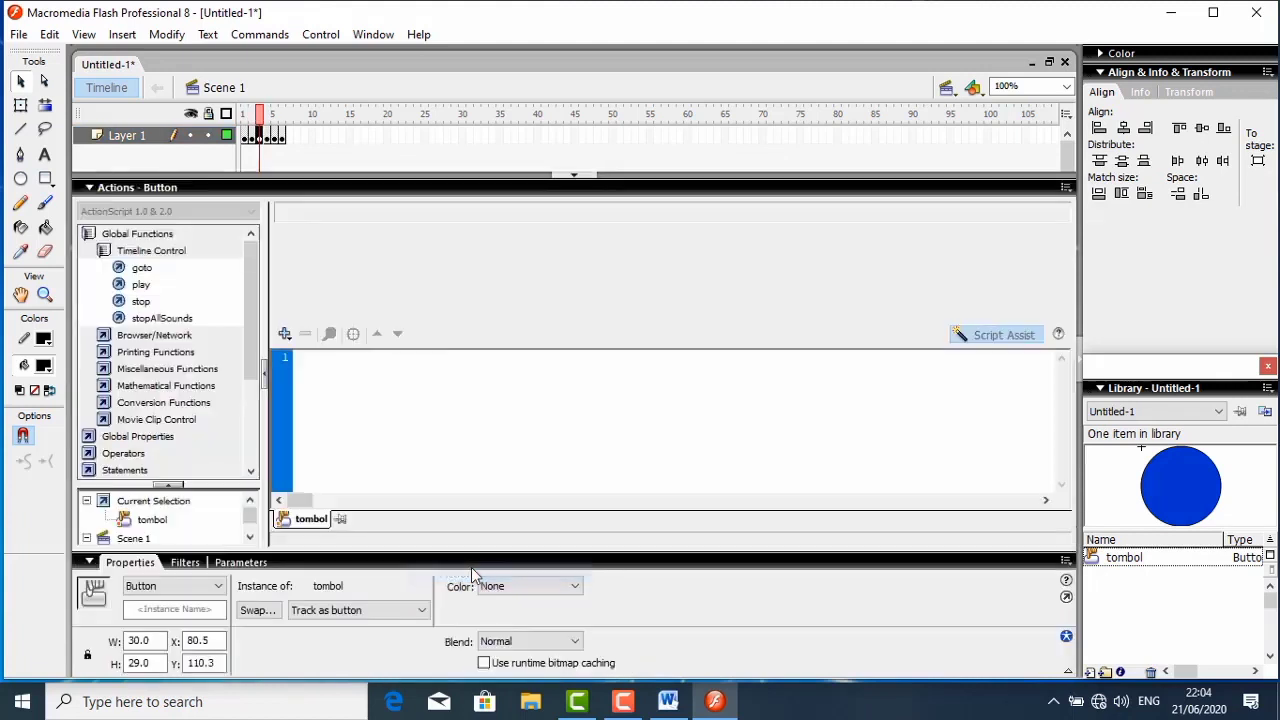
double_click(140, 268)
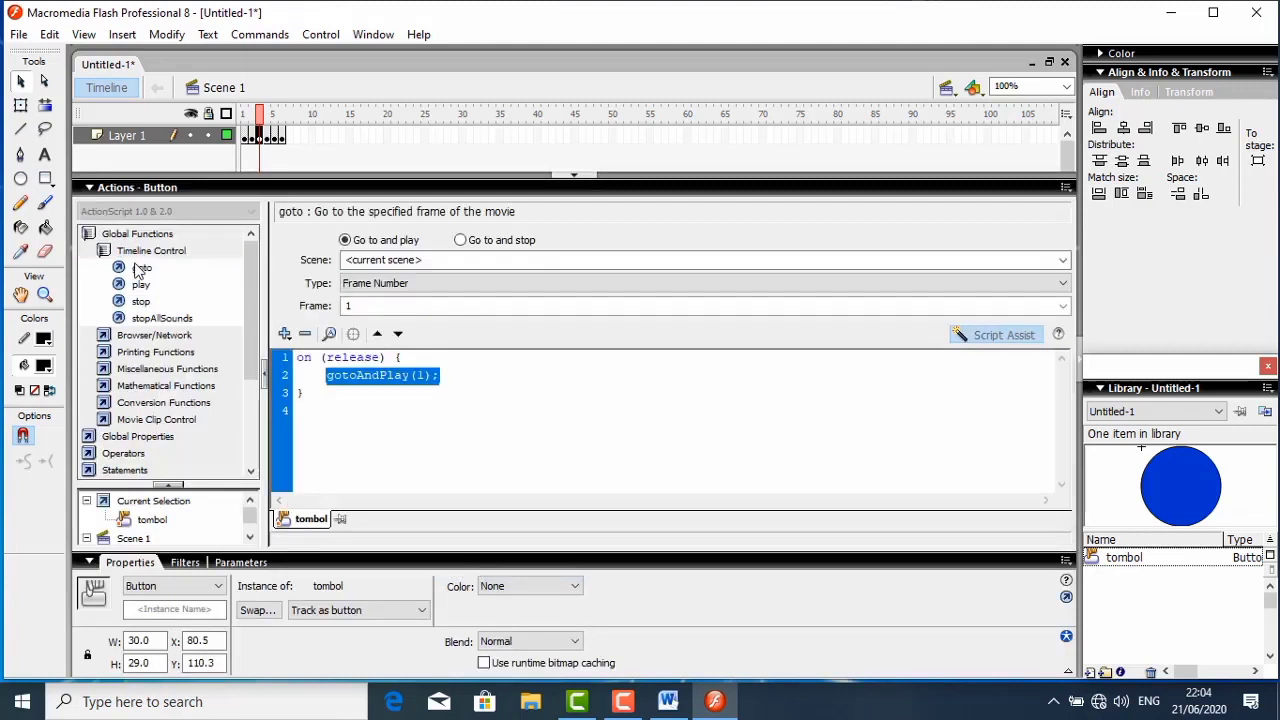
click(461, 242)
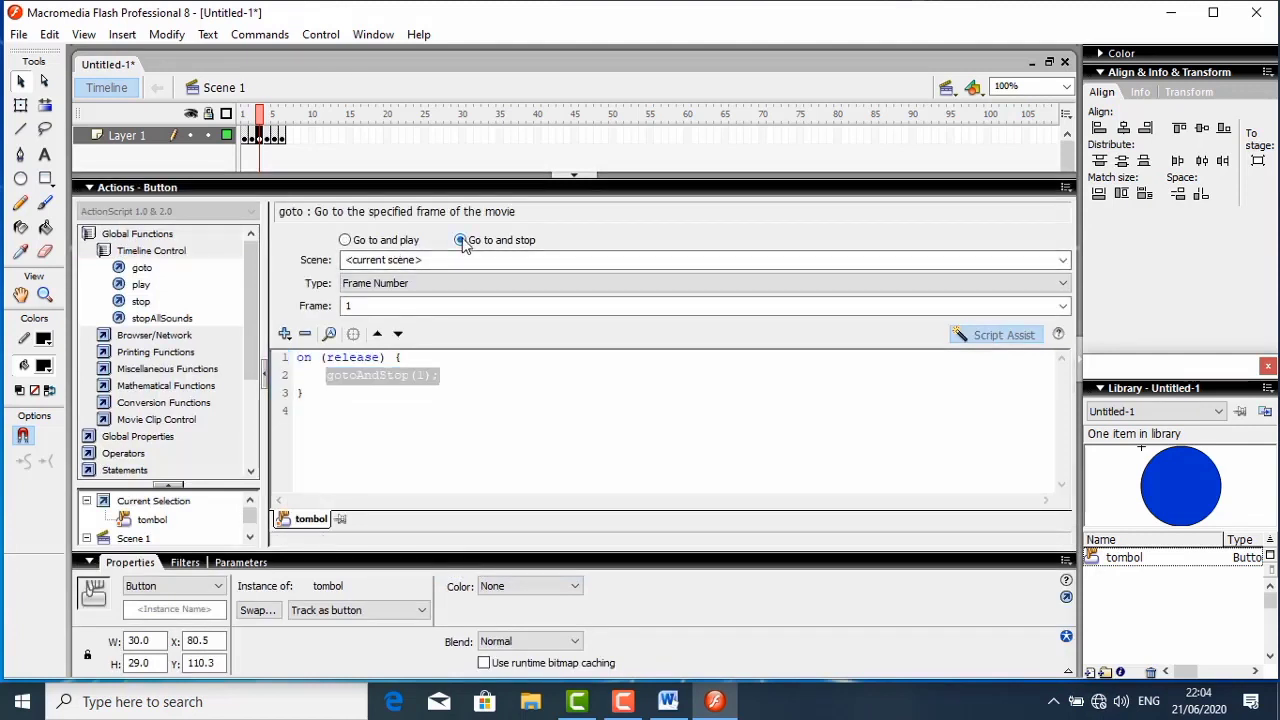
click(442, 374)
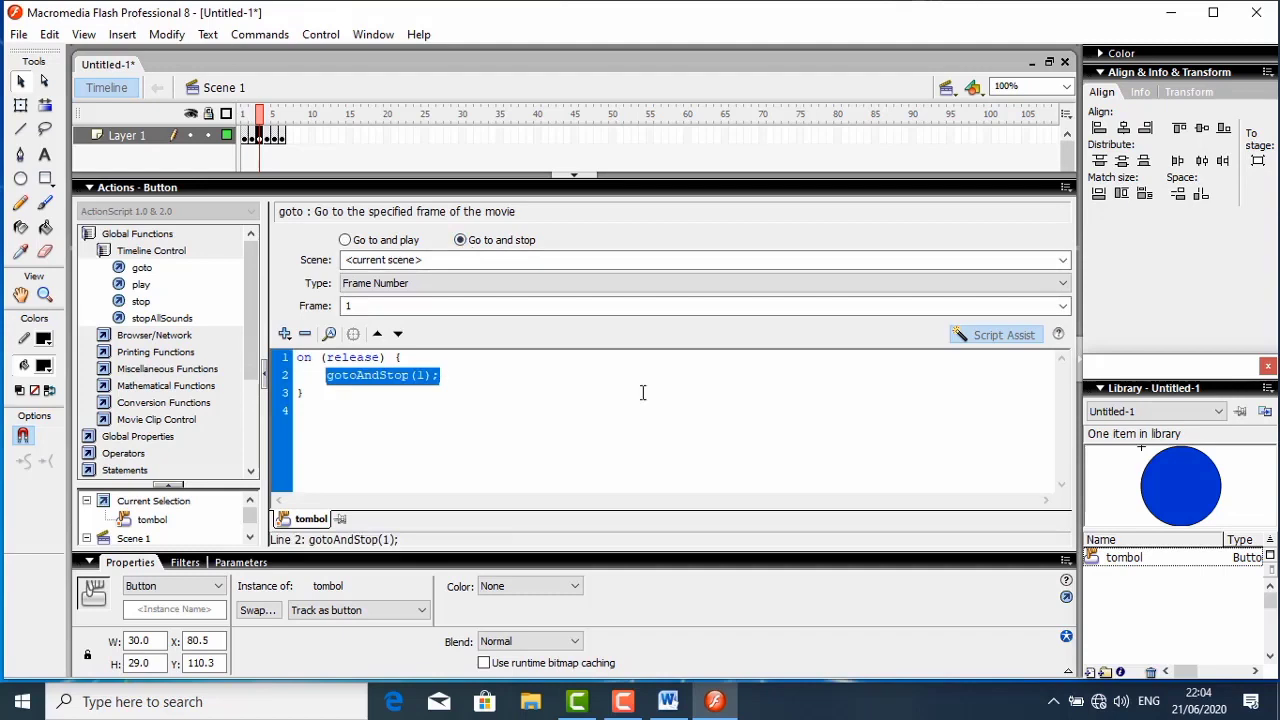
- Replace the gotoAndStop line in button a's release handler with benar++ and auto-format the script
click(964, 335)
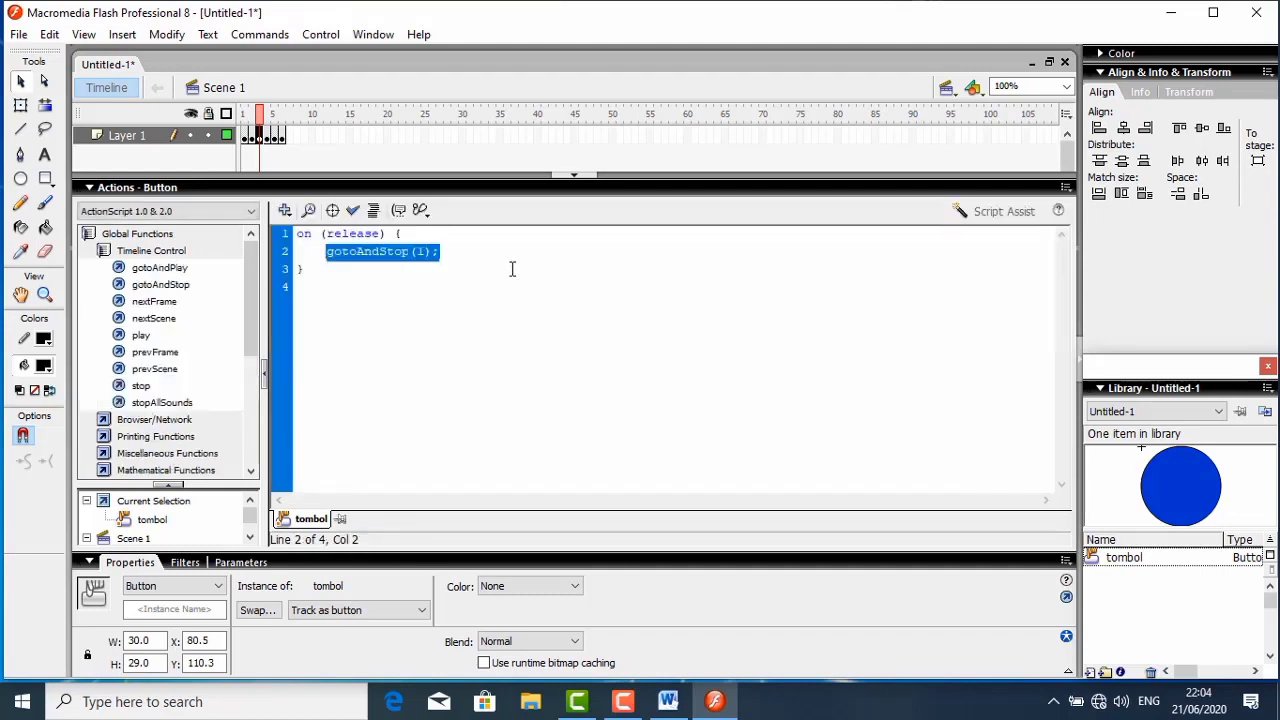
key(BackSpace)
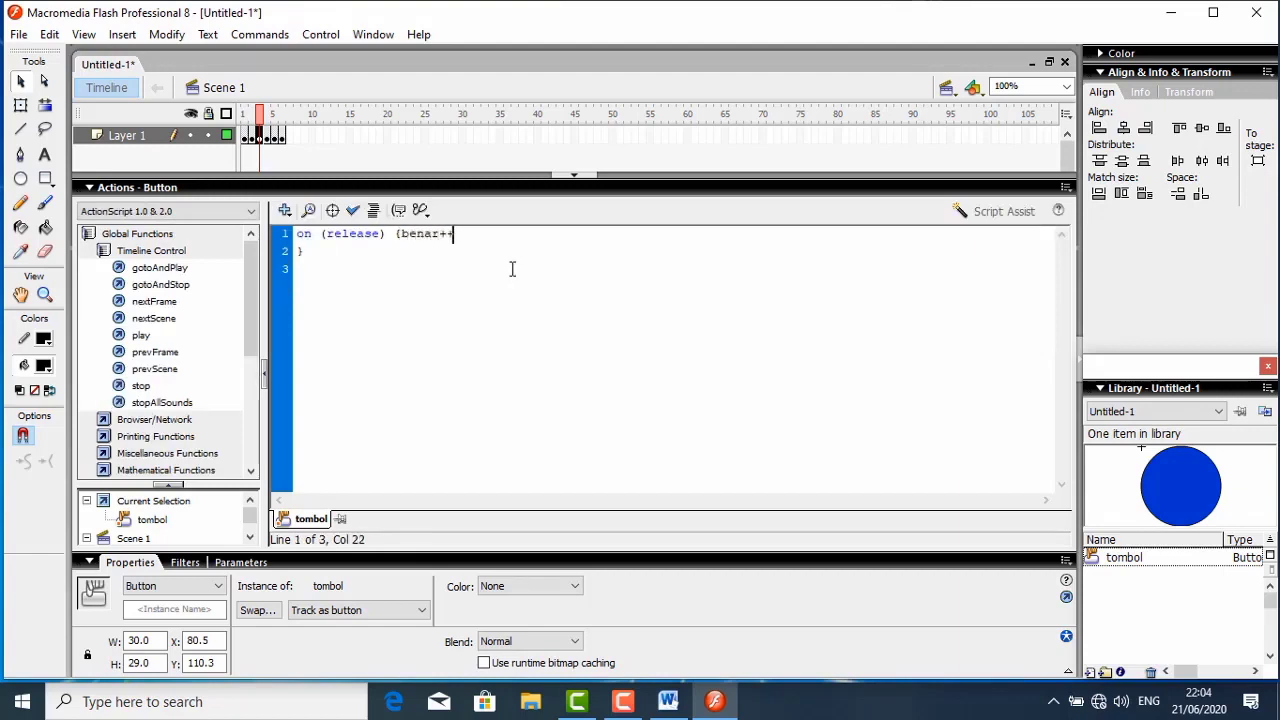
click(373, 211)
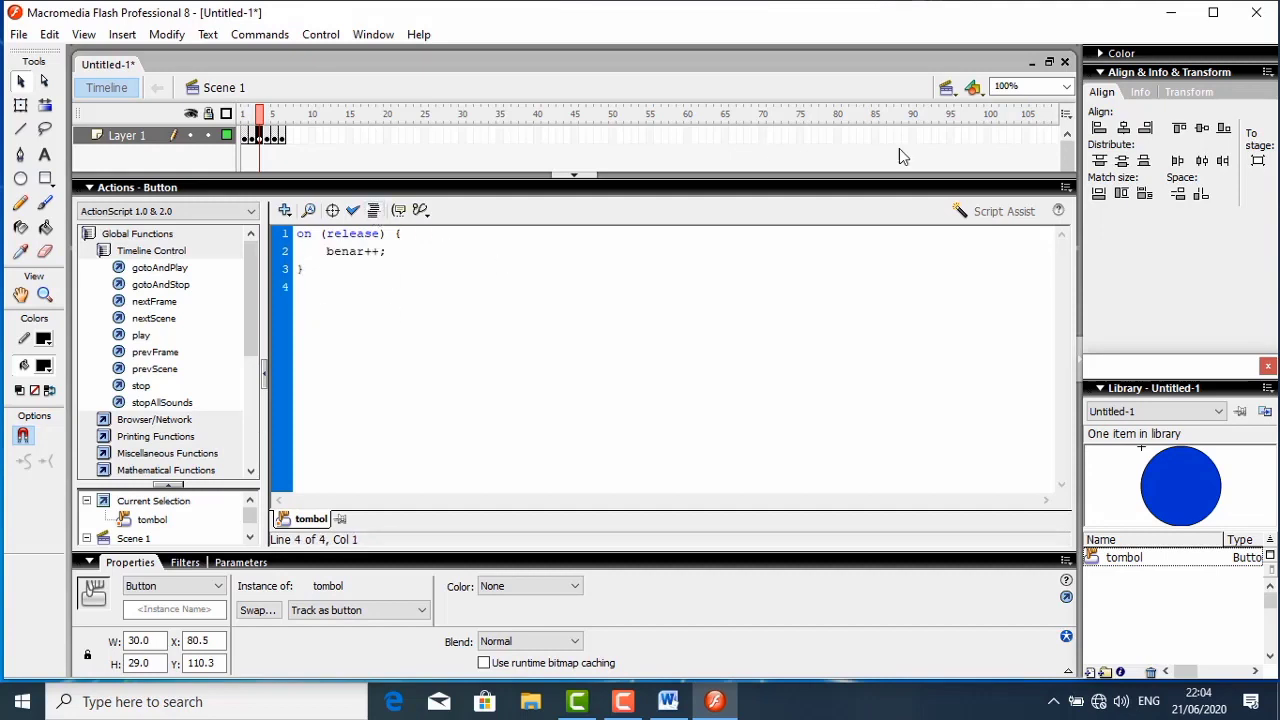
- Add a second goto action of type Next Frame to button a's script with Script Assist, and collapse the script editor
click(1000, 211)
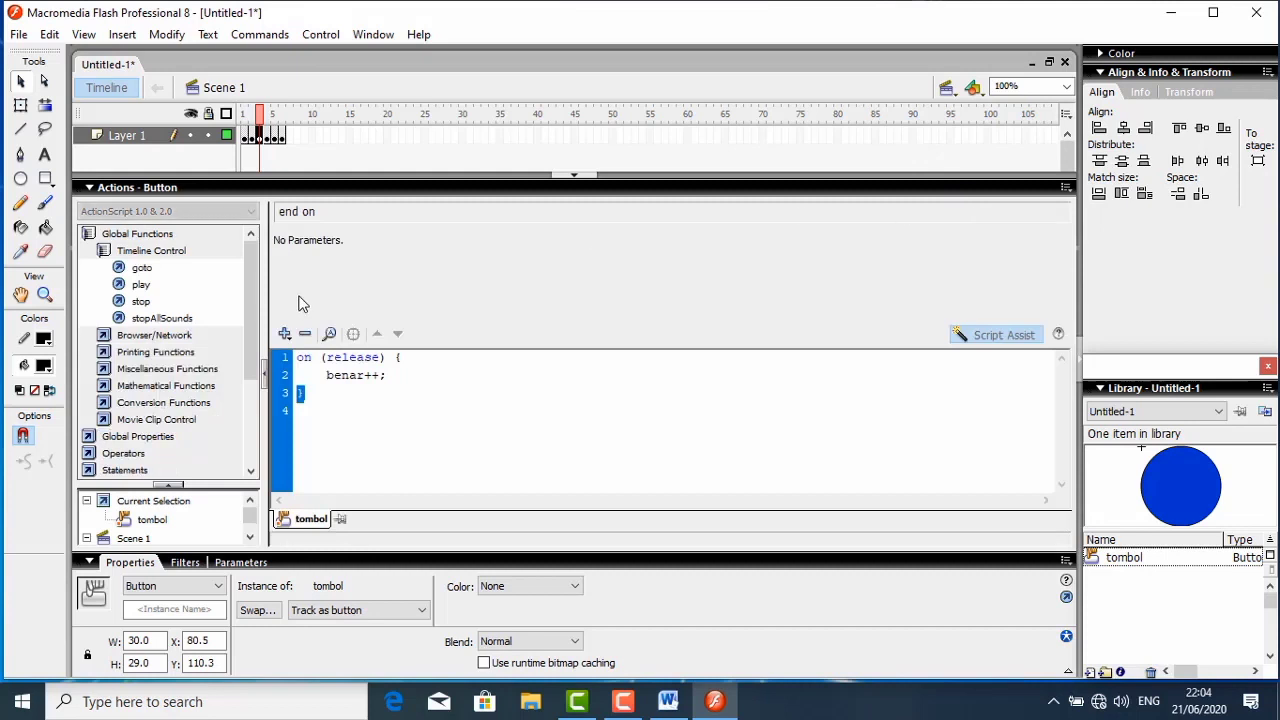
double_click(142, 271)
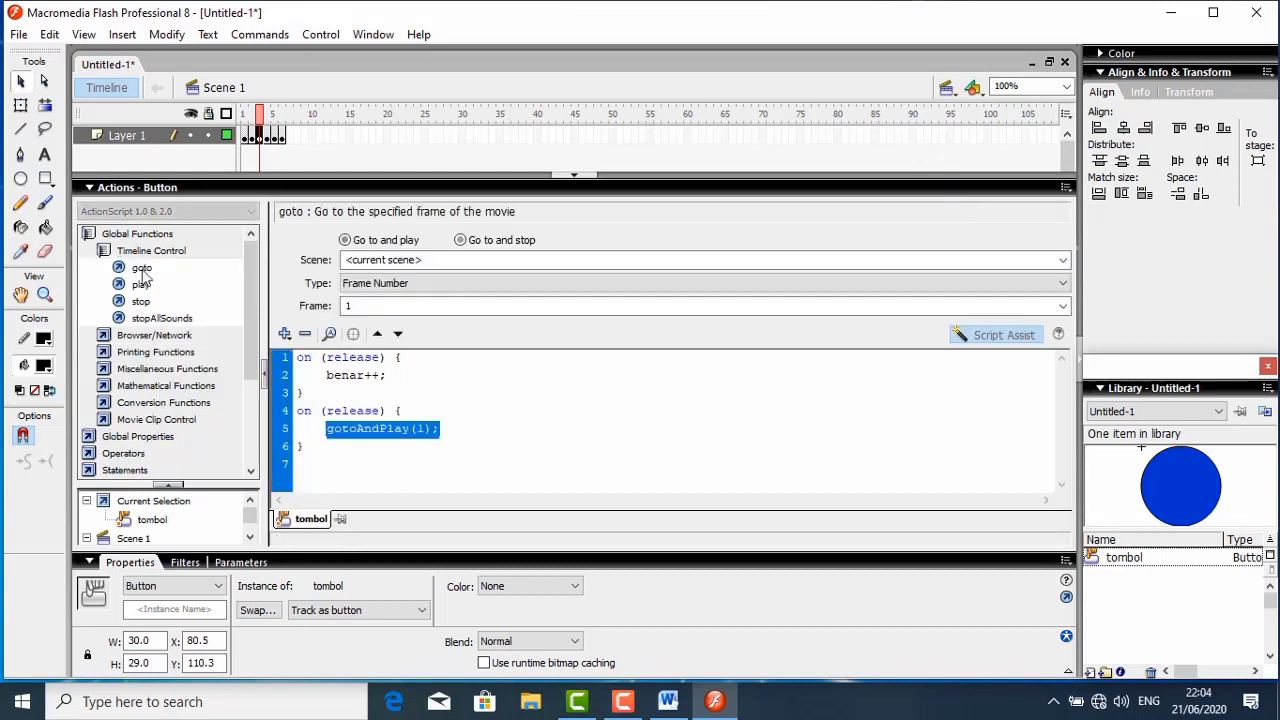
click(460, 241)
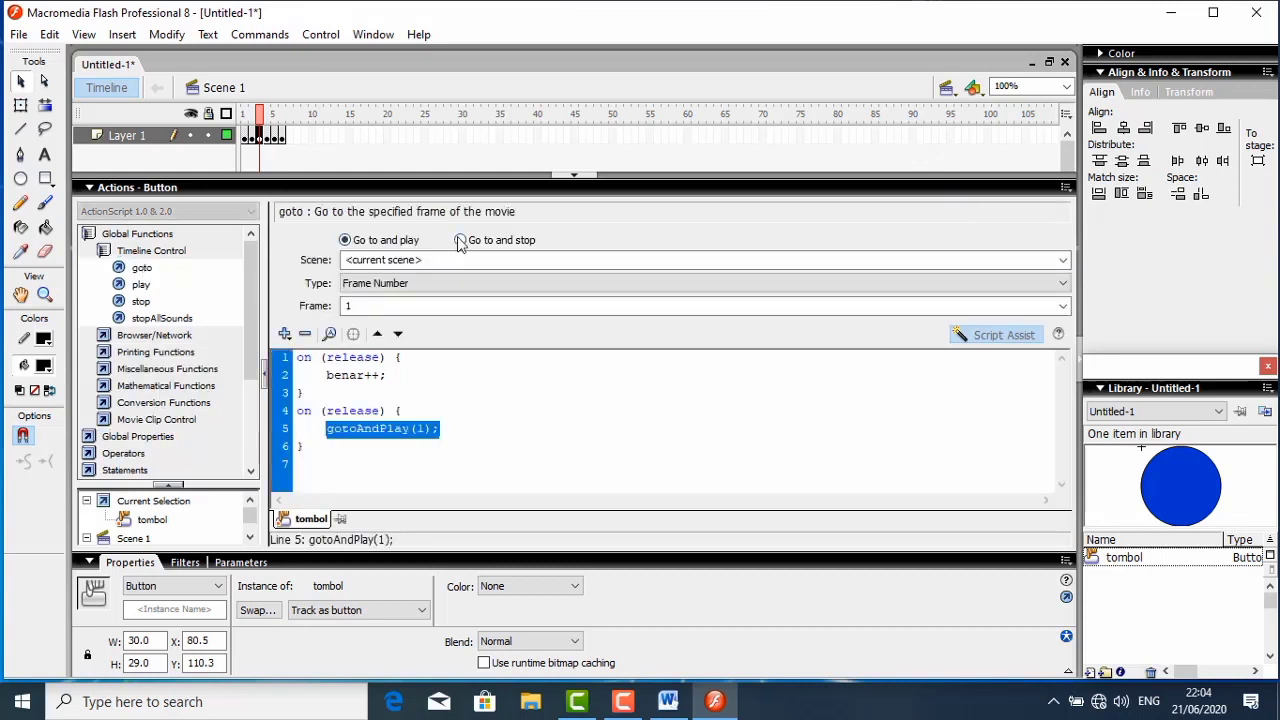
click(376, 285)
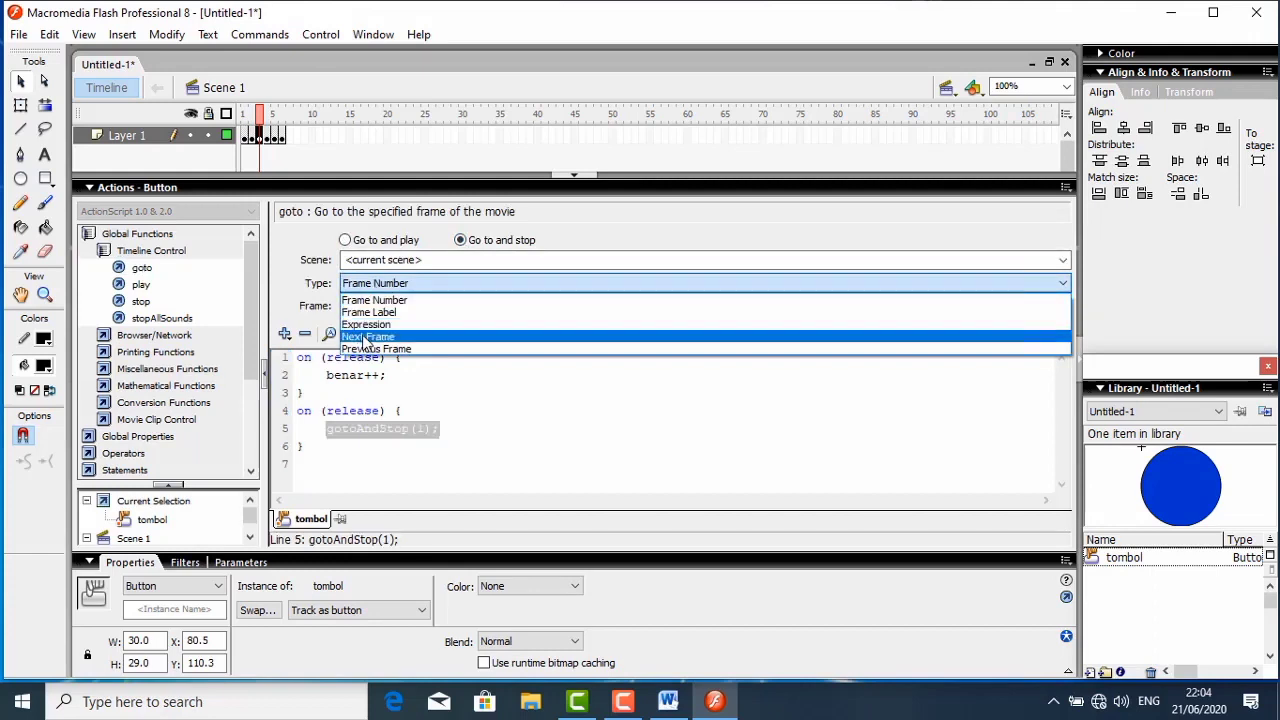
click(370, 337)
click(137, 188)
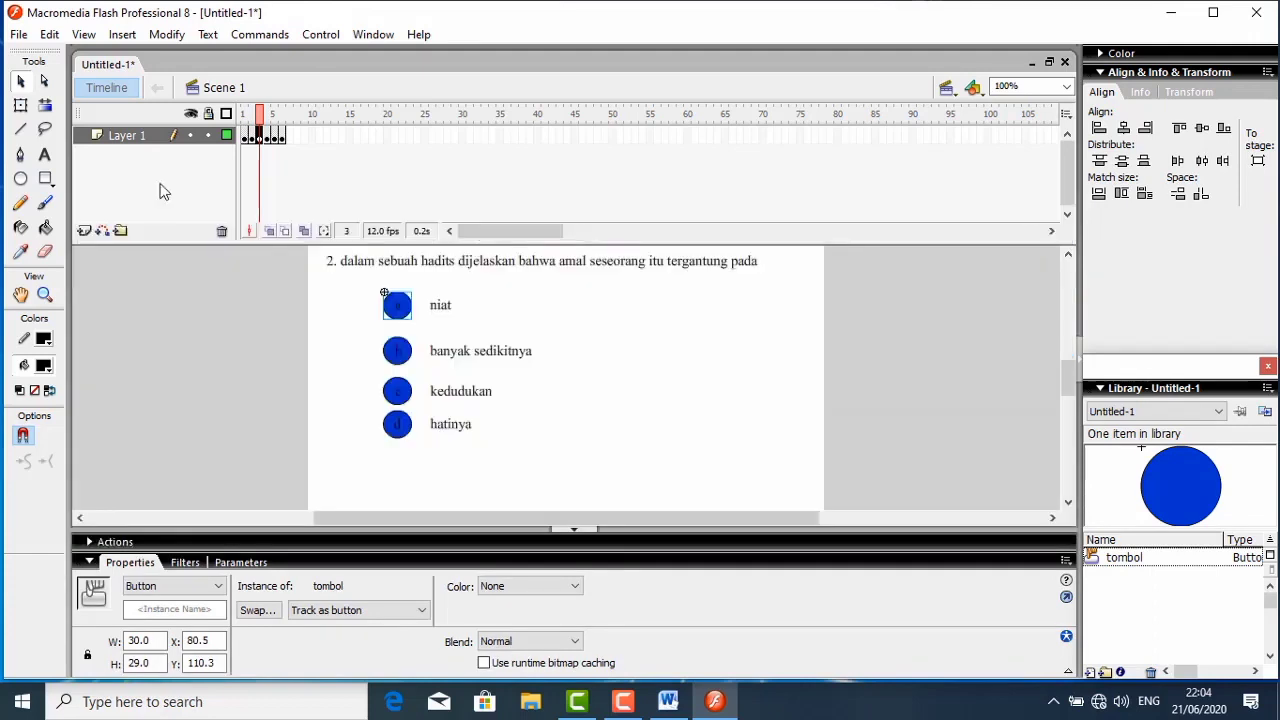
- Give question 2's answer button b a goto action of type Next Frame on release, and collapse the script editor
click(405, 358)
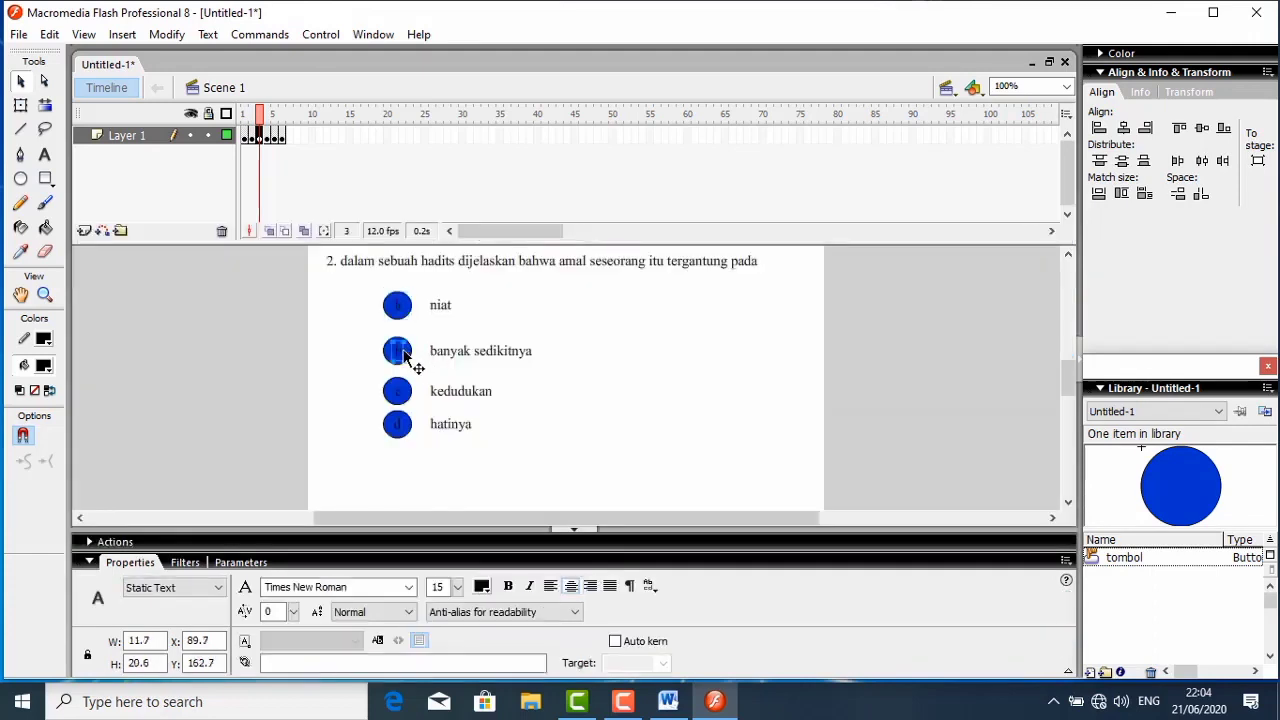
click(398, 350)
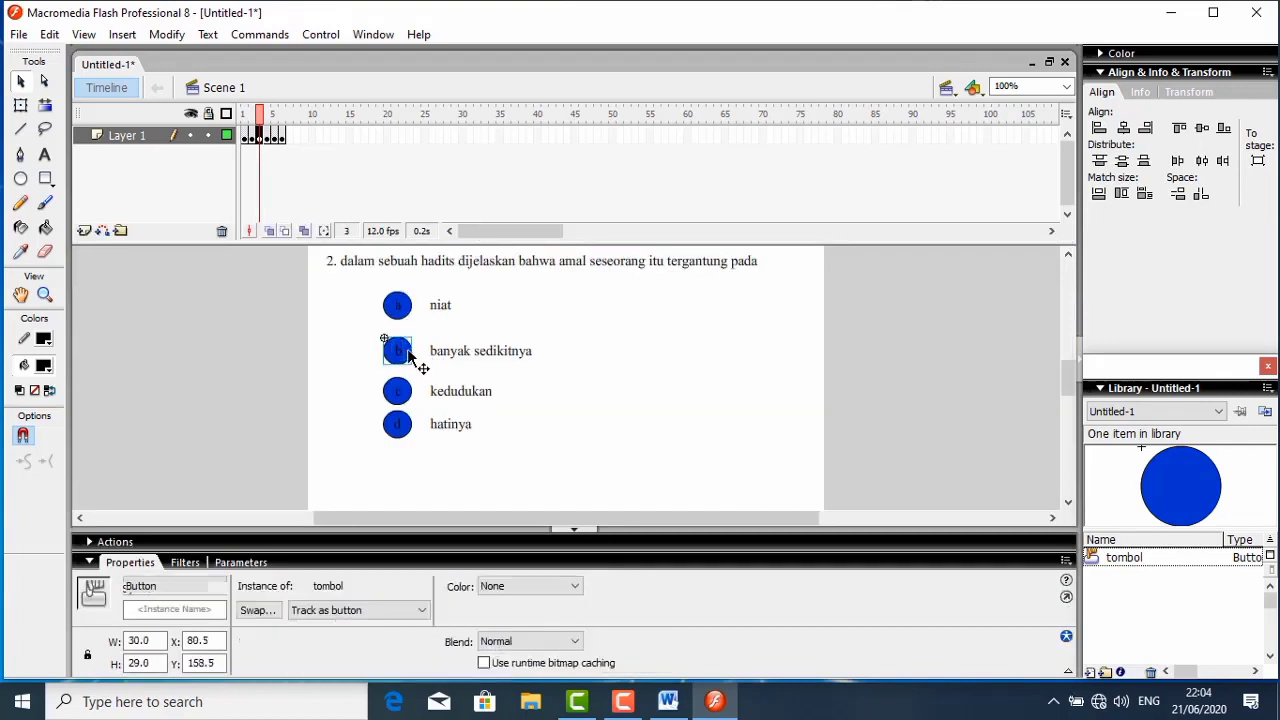
right_click(405, 348)
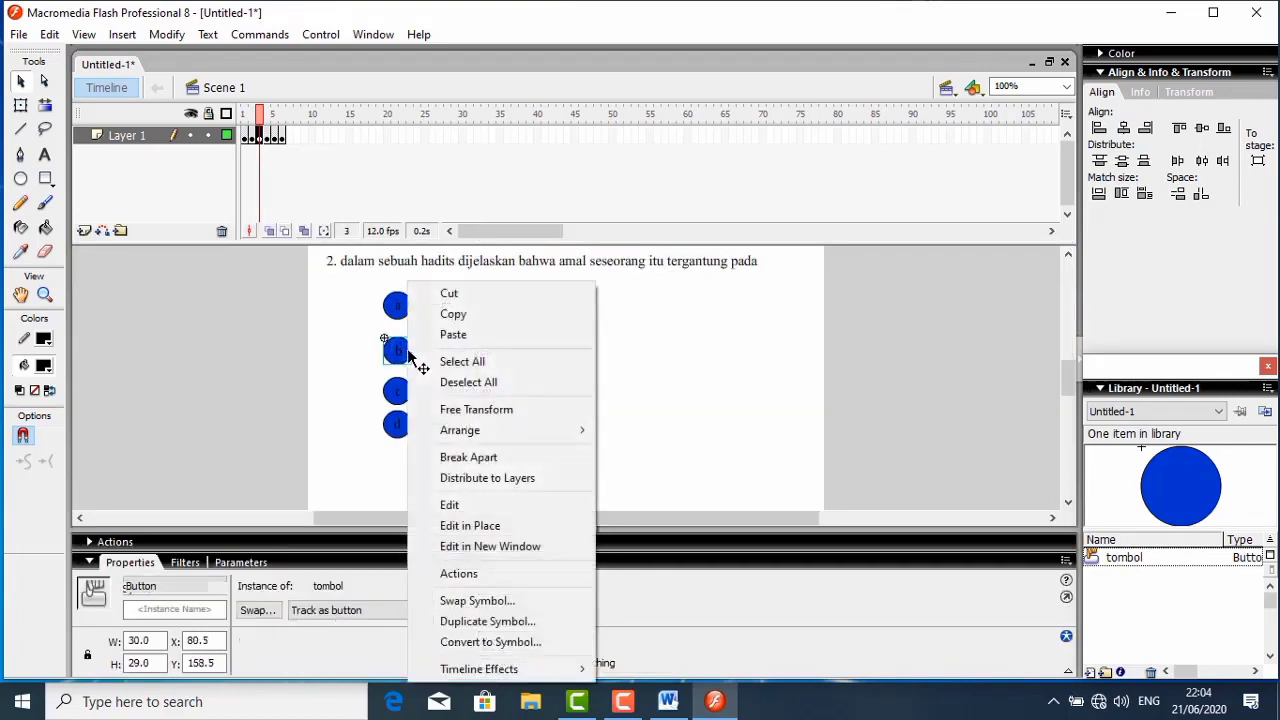
click(447, 573)
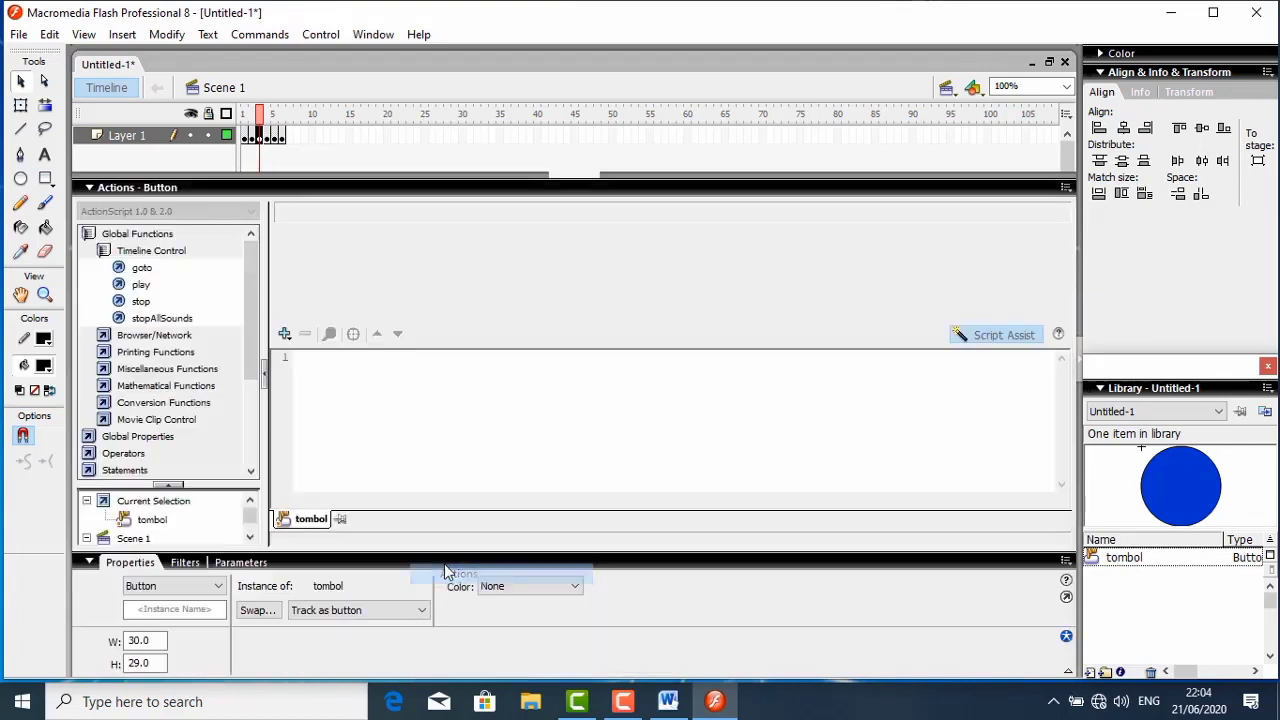
double_click(140, 268)
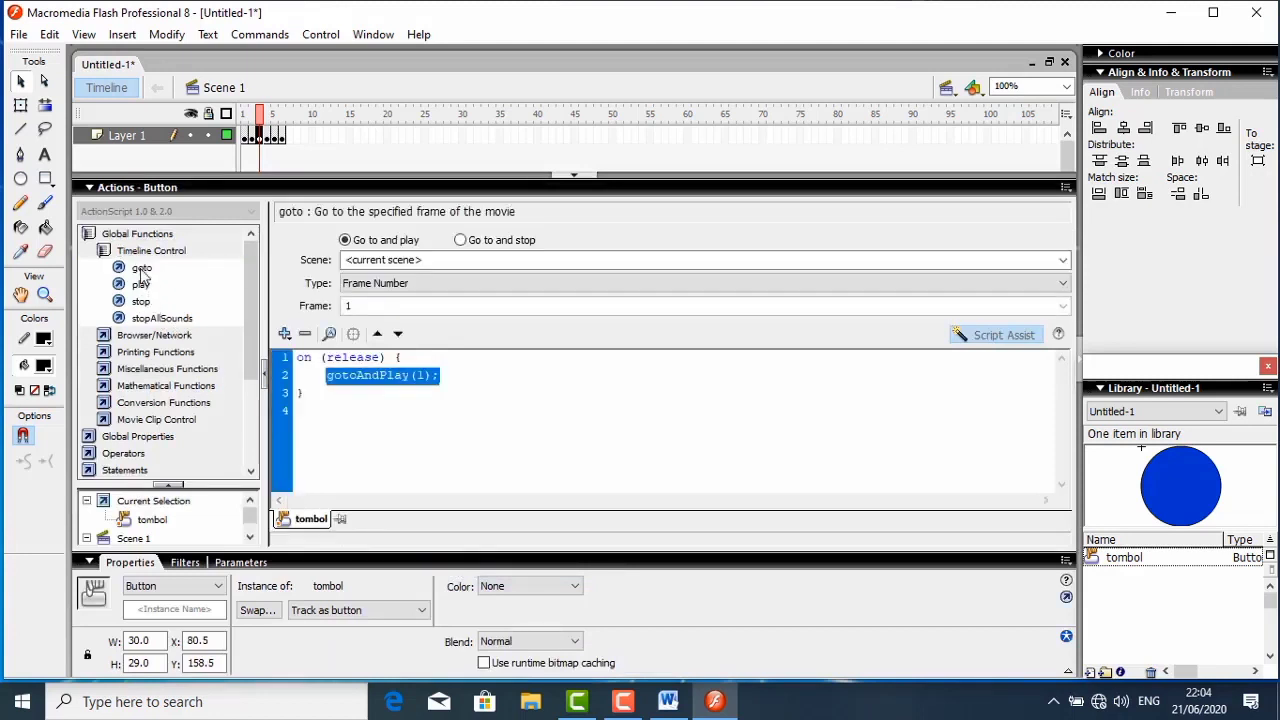
click(460, 240)
click(447, 285)
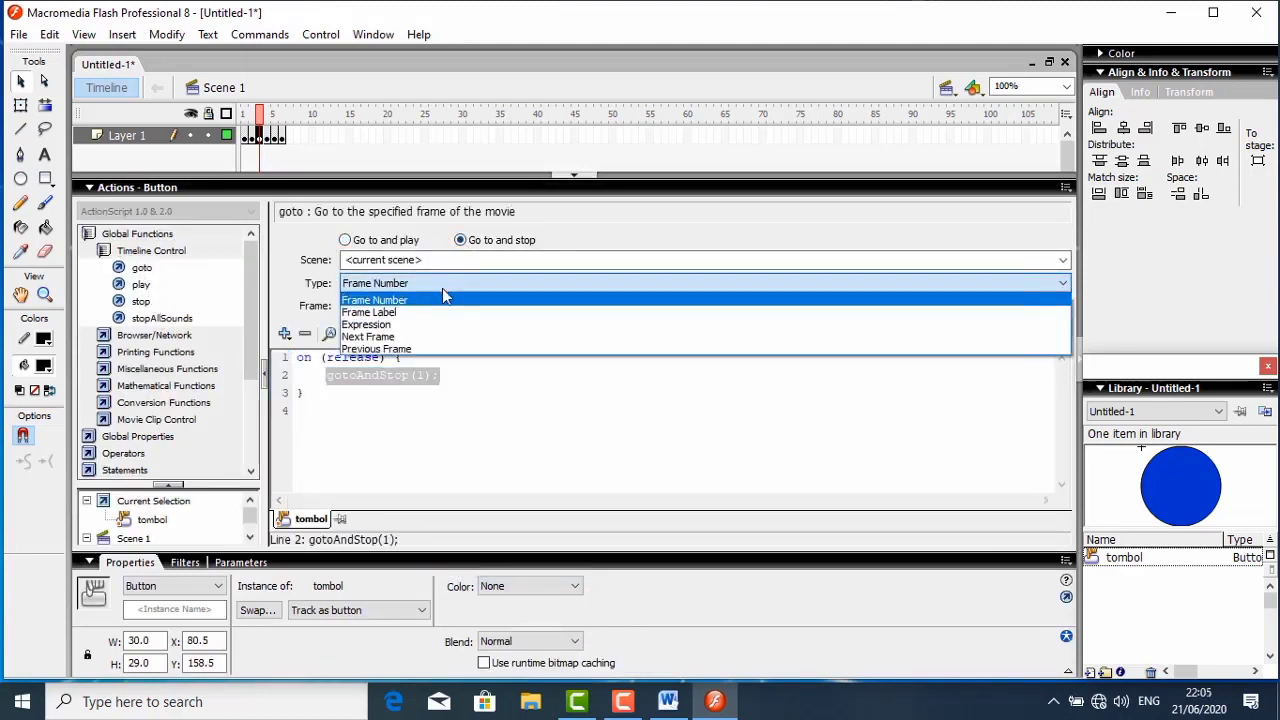
click(410, 337)
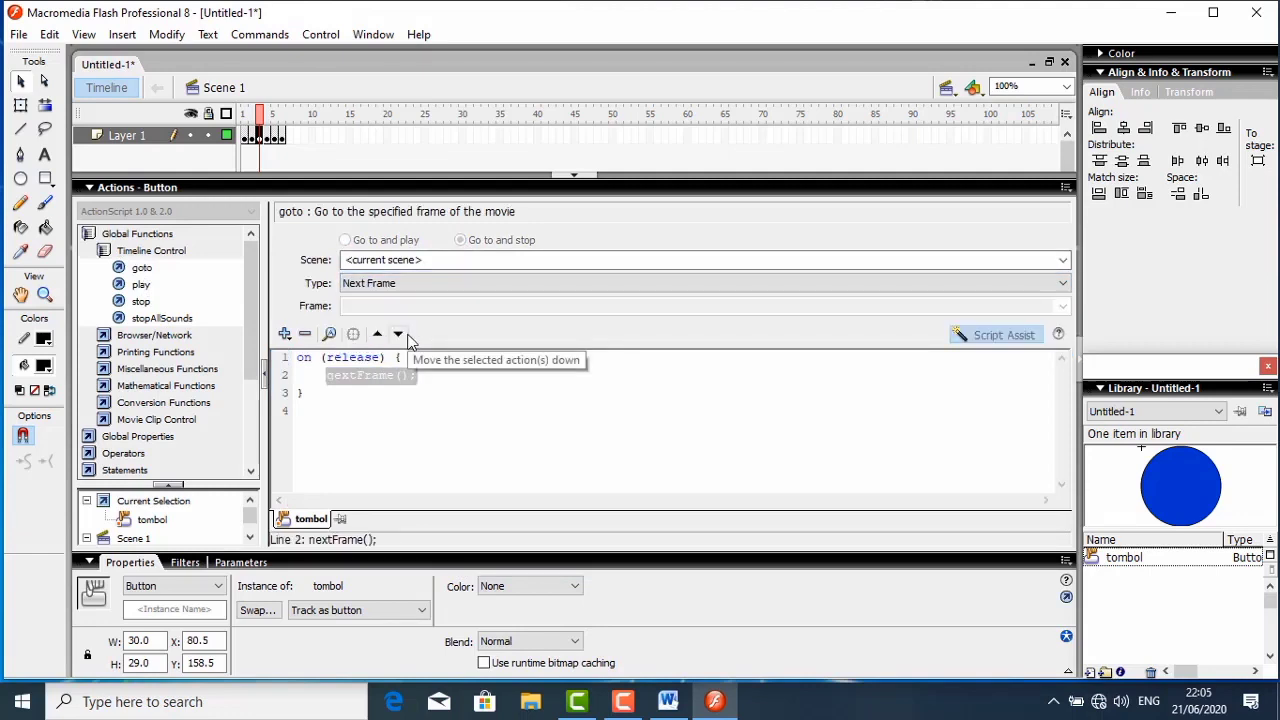
click(140, 187)
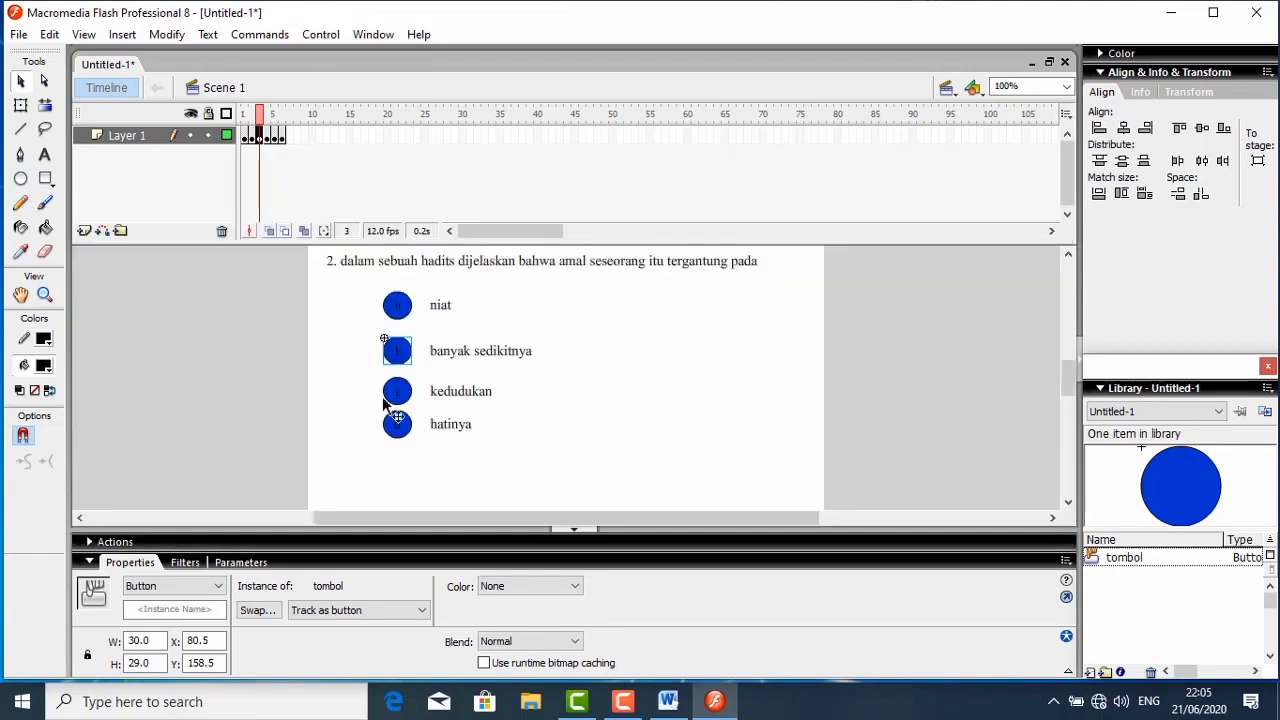
- Open the action script of question 2's answer button c
right_click(389, 397)
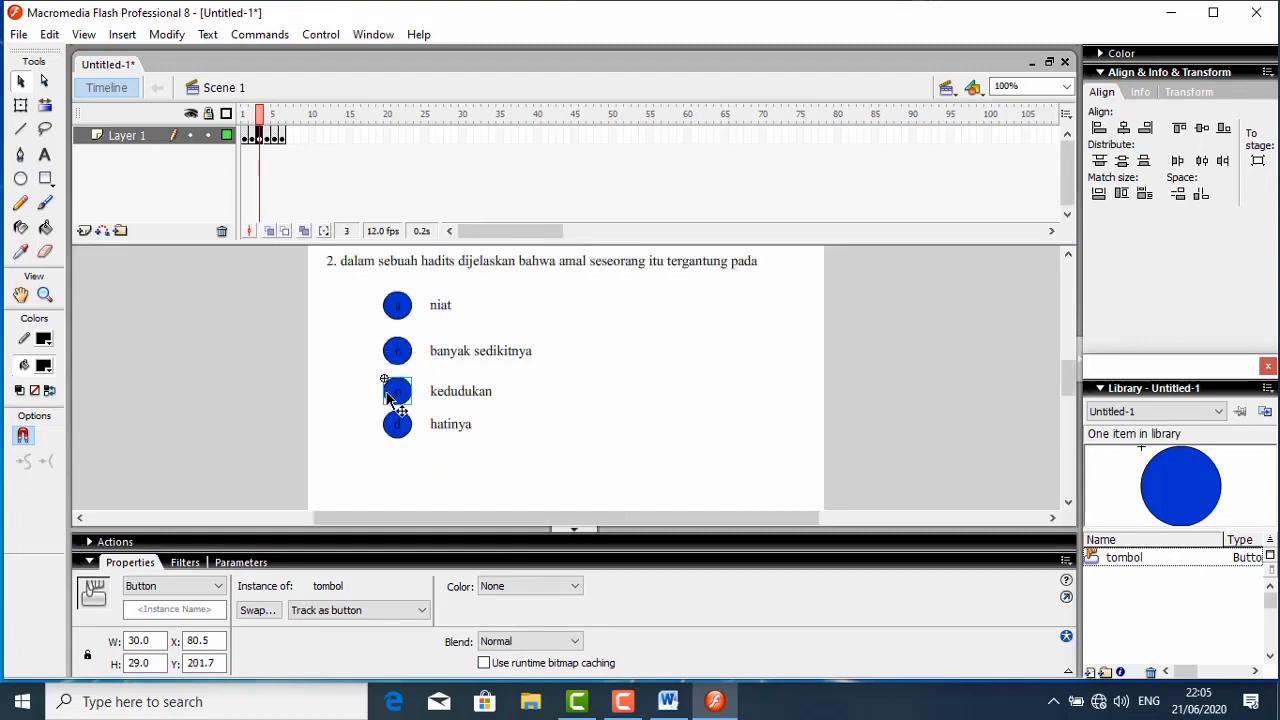
click(446, 574)
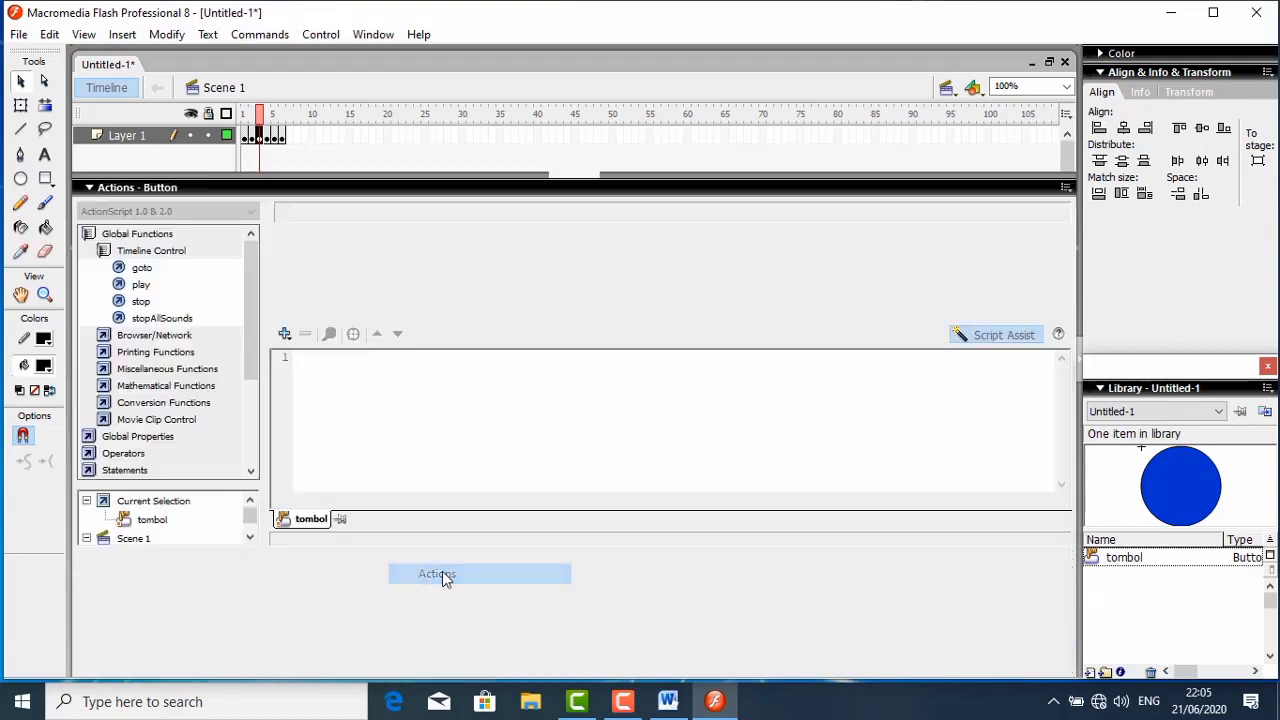
click(103, 253)
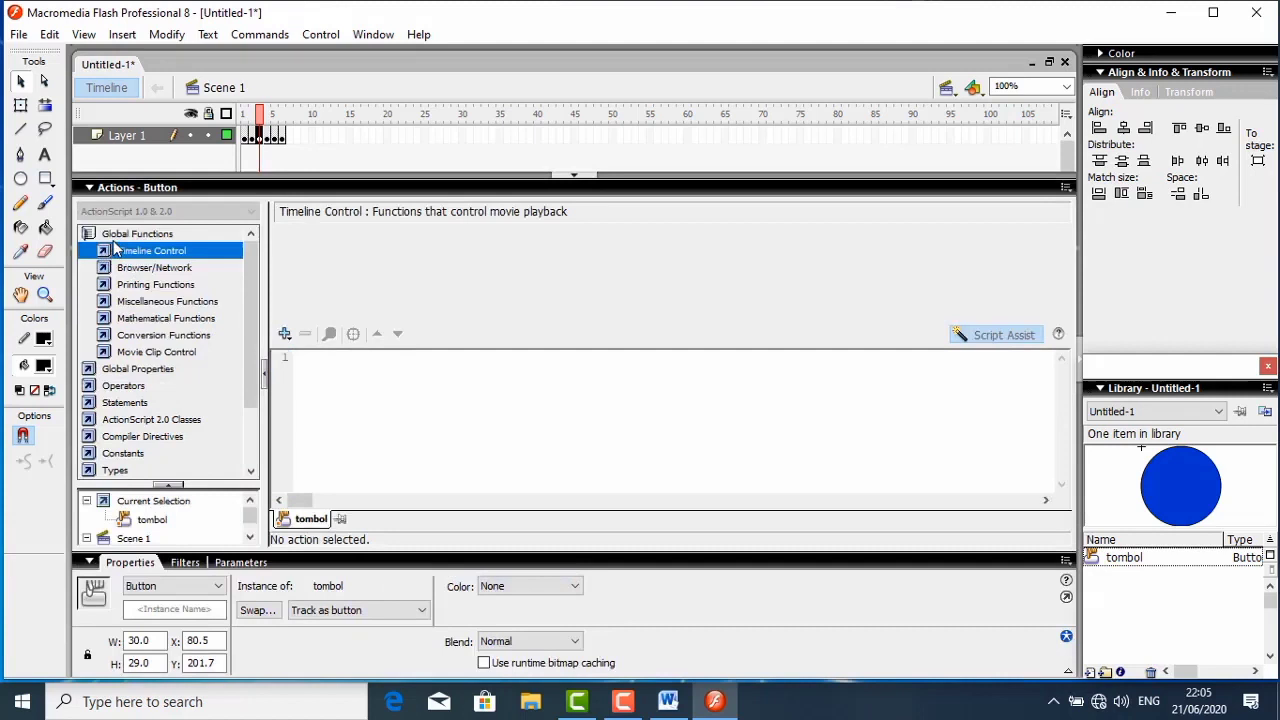
click(1010, 337)
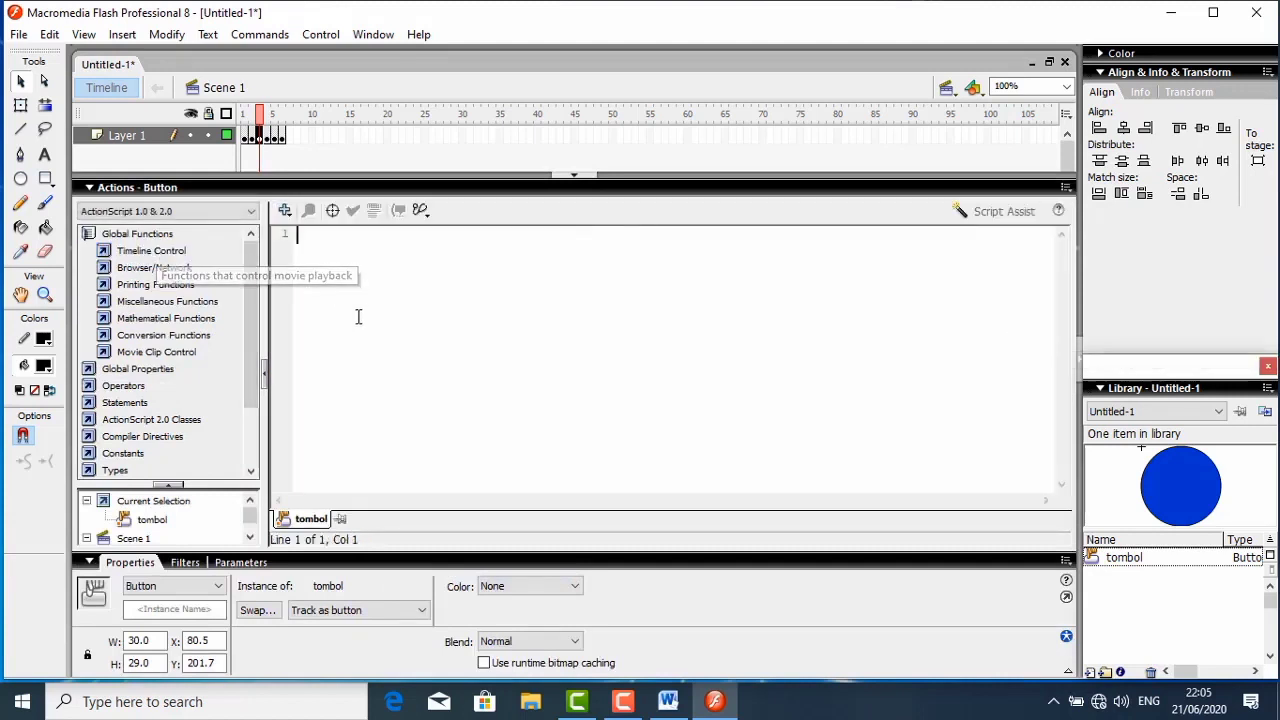
click(988, 211)
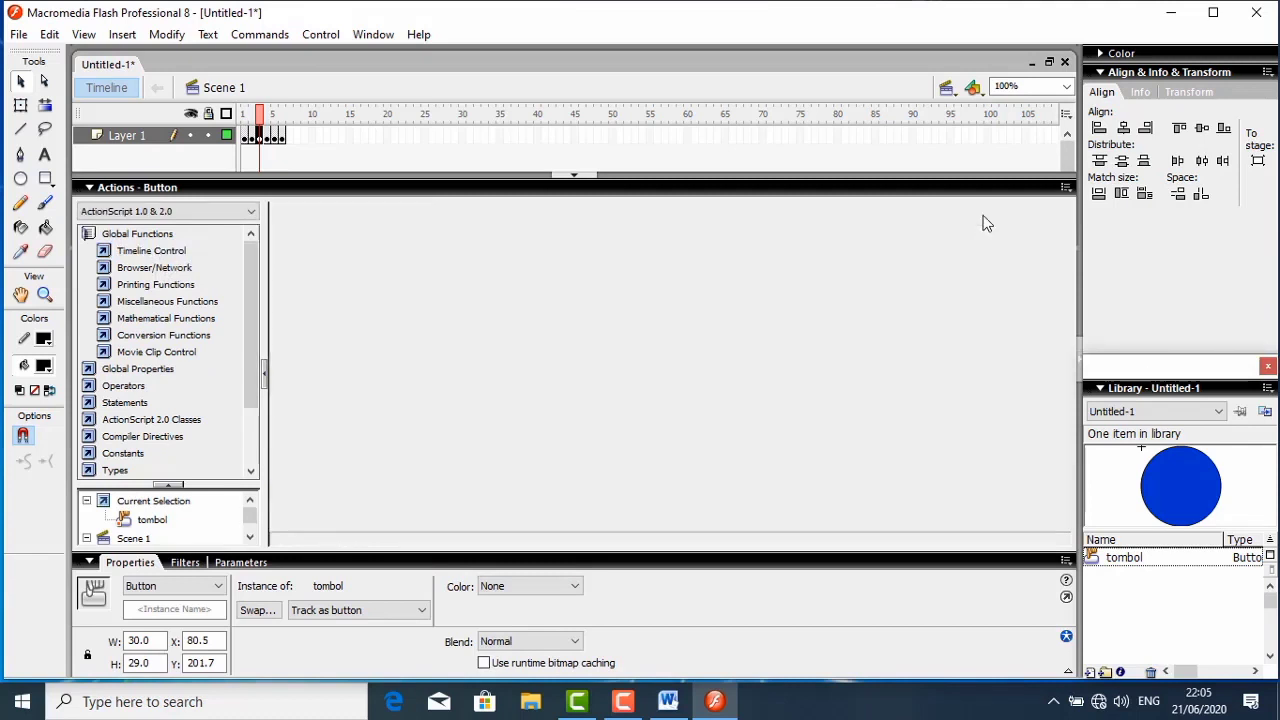
click(162, 258)
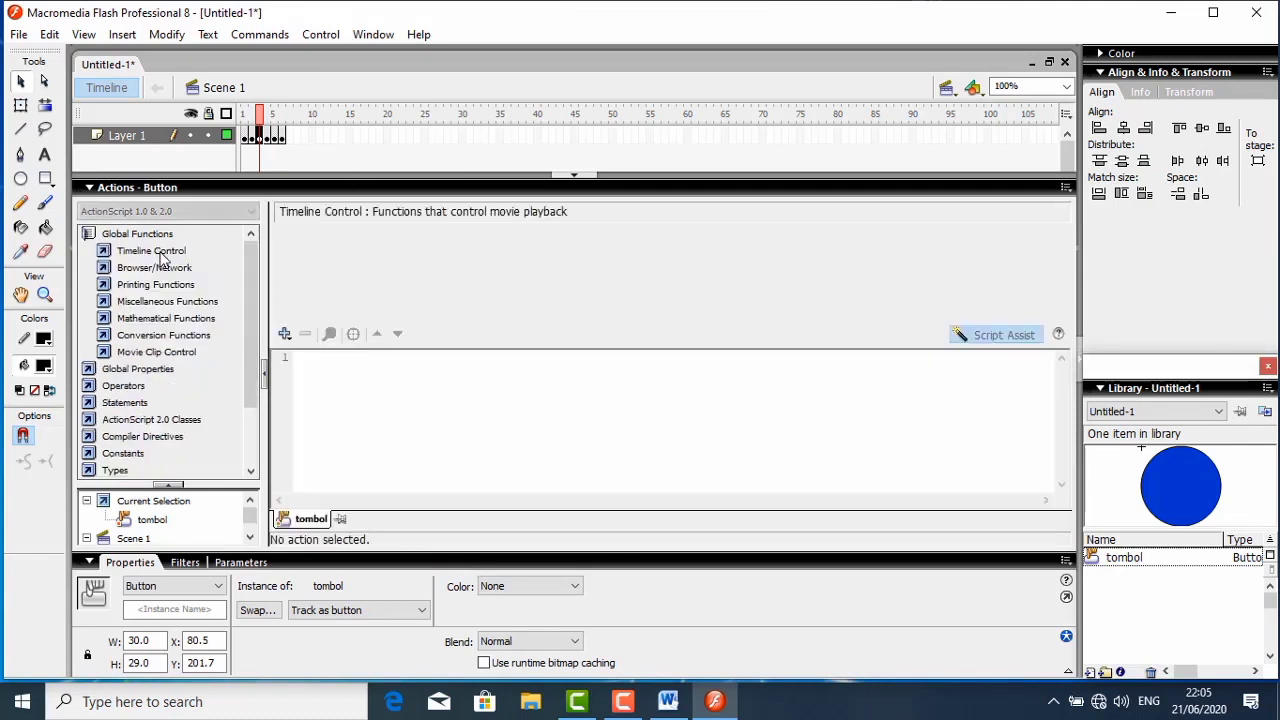
click(161, 259)
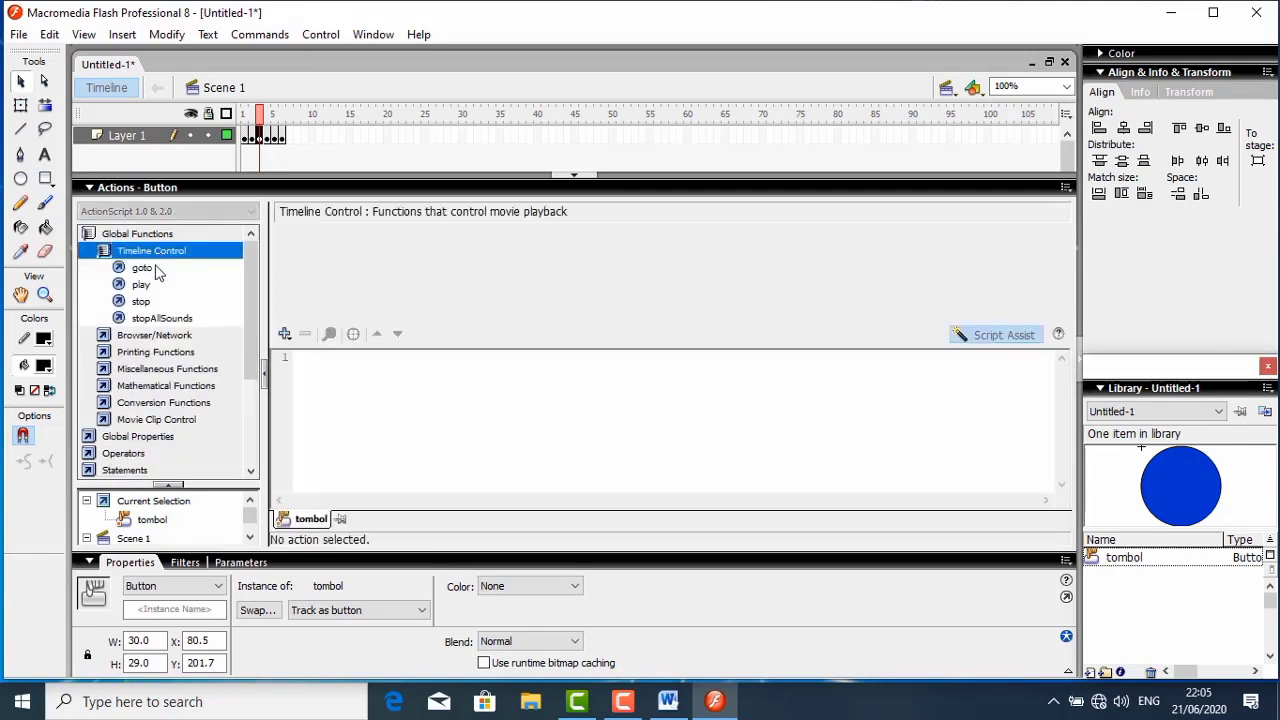
- Add a goto action of type Next Frame to answer button c's script, and collapse the script editor
double_click(155, 268)
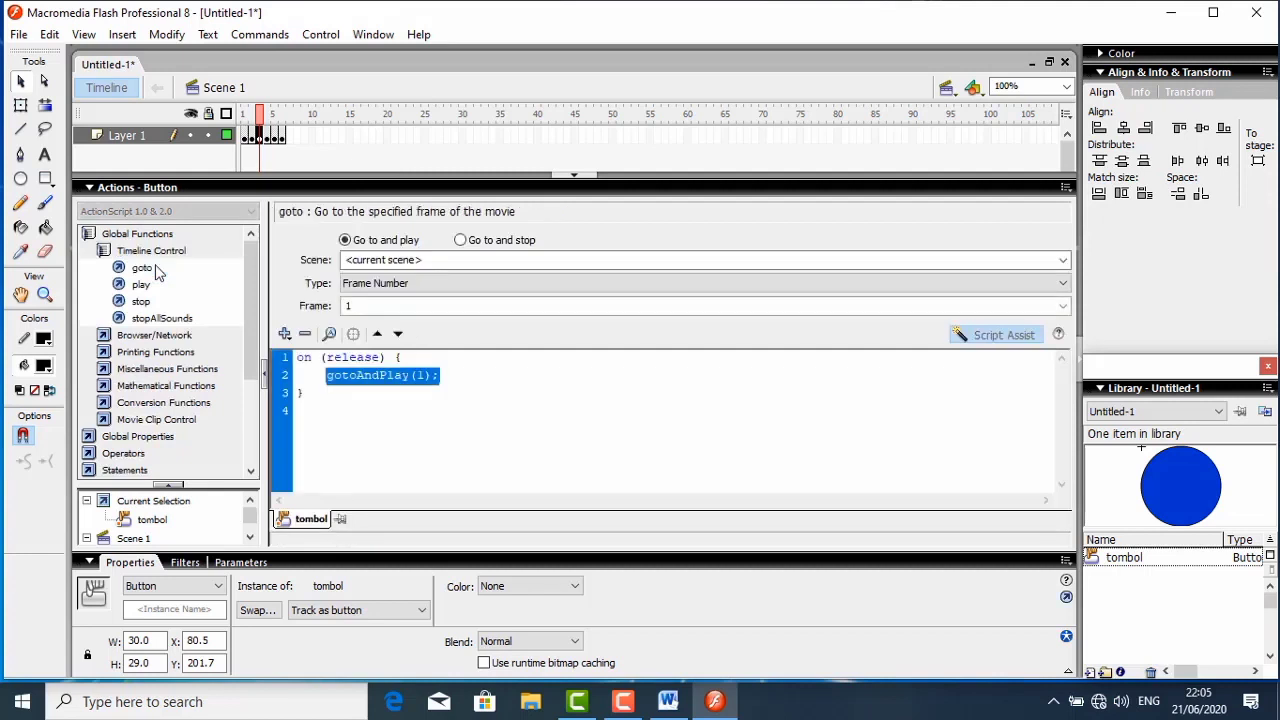
click(461, 241)
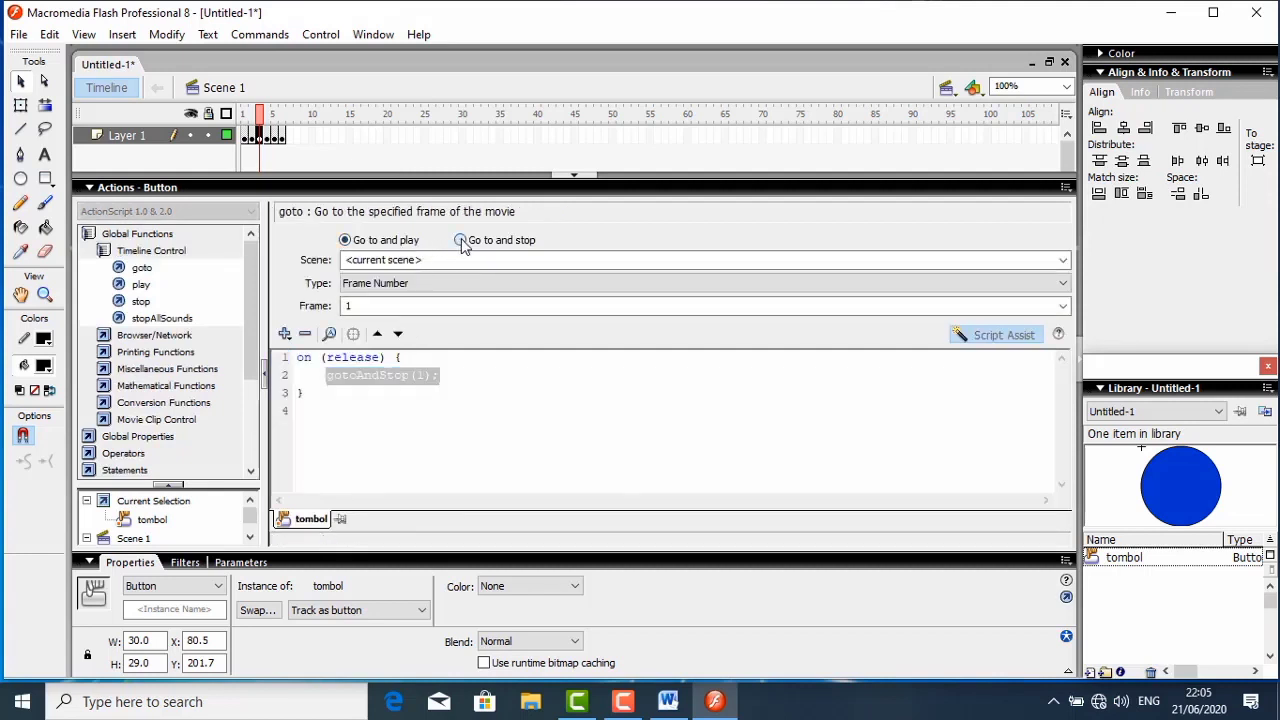
click(429, 284)
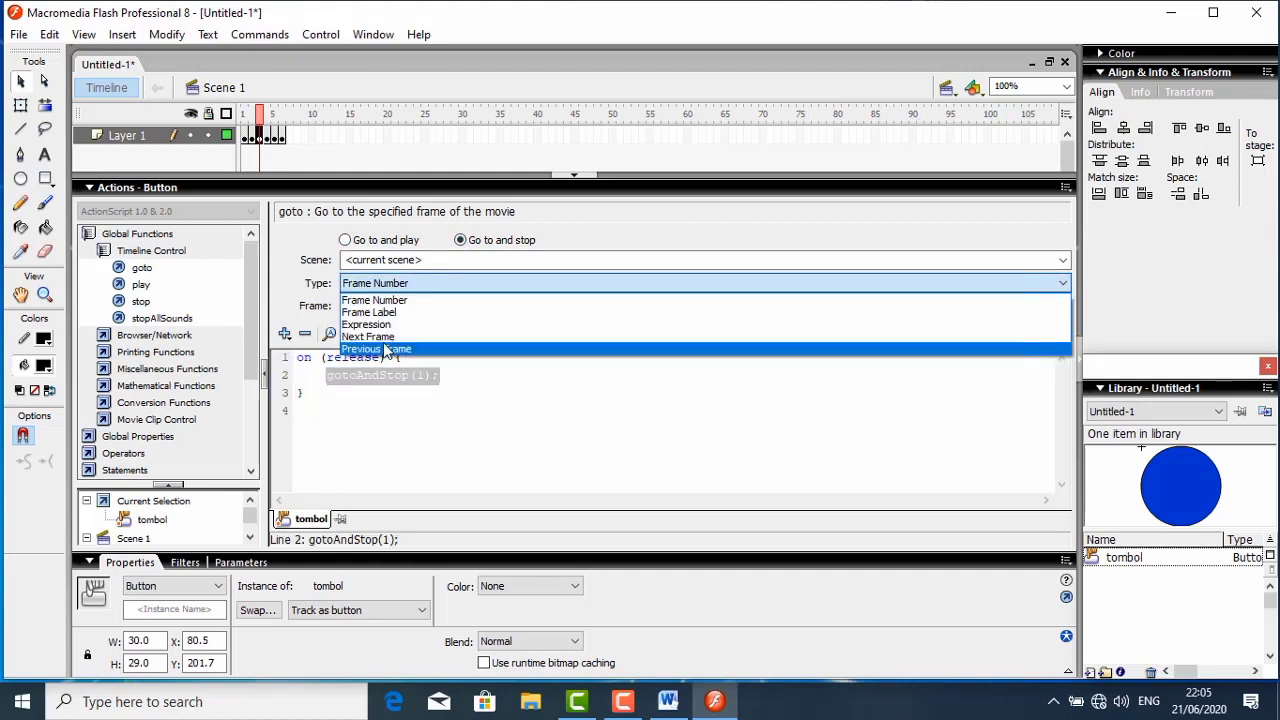
click(383, 337)
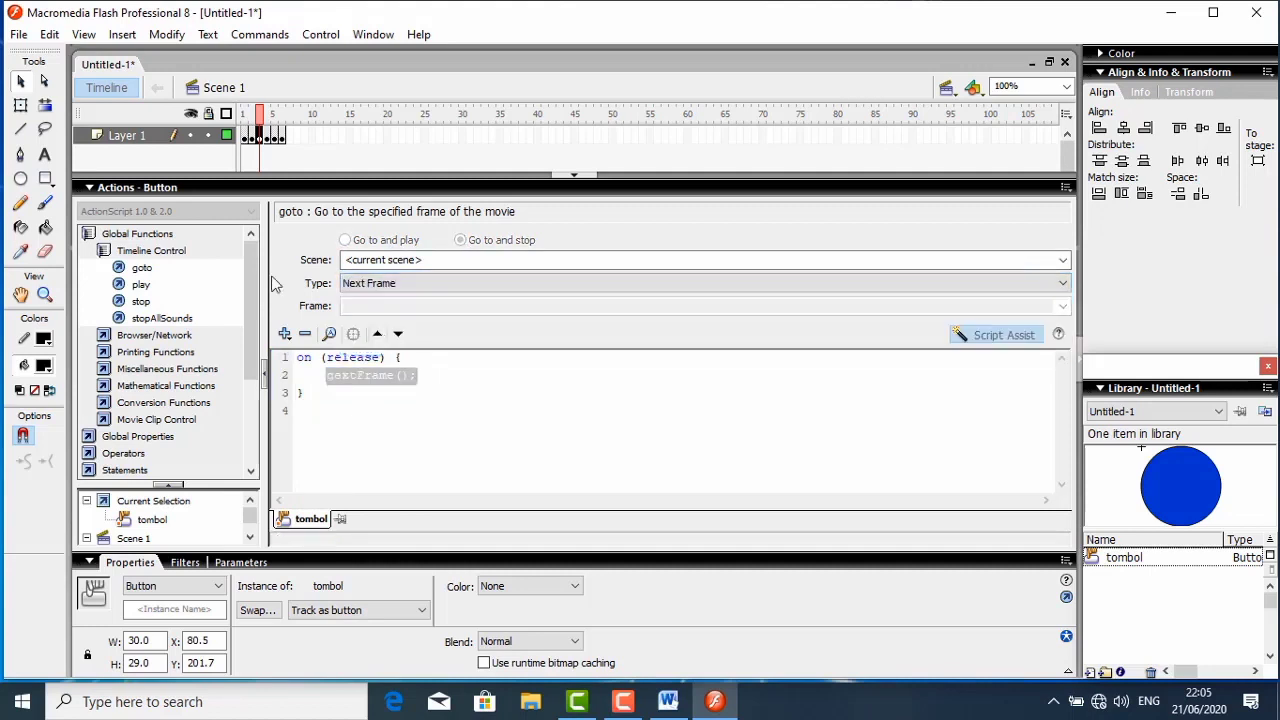
click(150, 188)
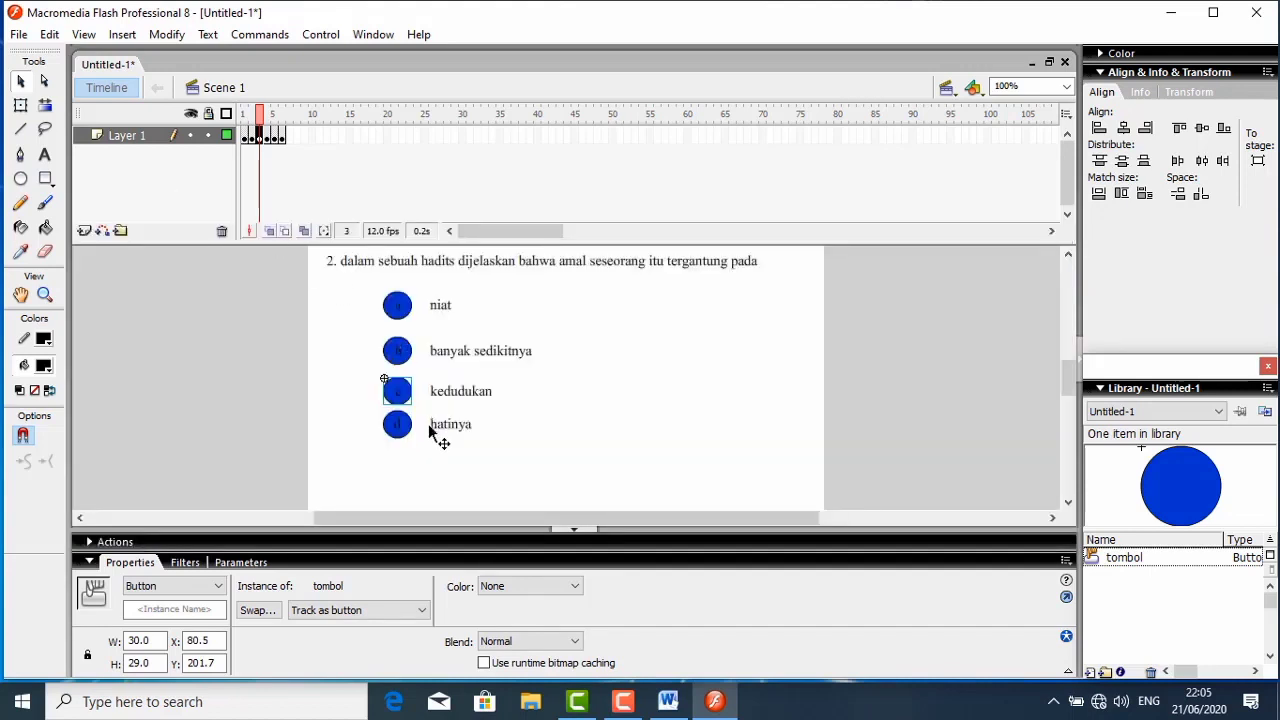
- Give question 2's answer button d a goto action of type Next Frame on release, and collapse the script editor
click(408, 430)
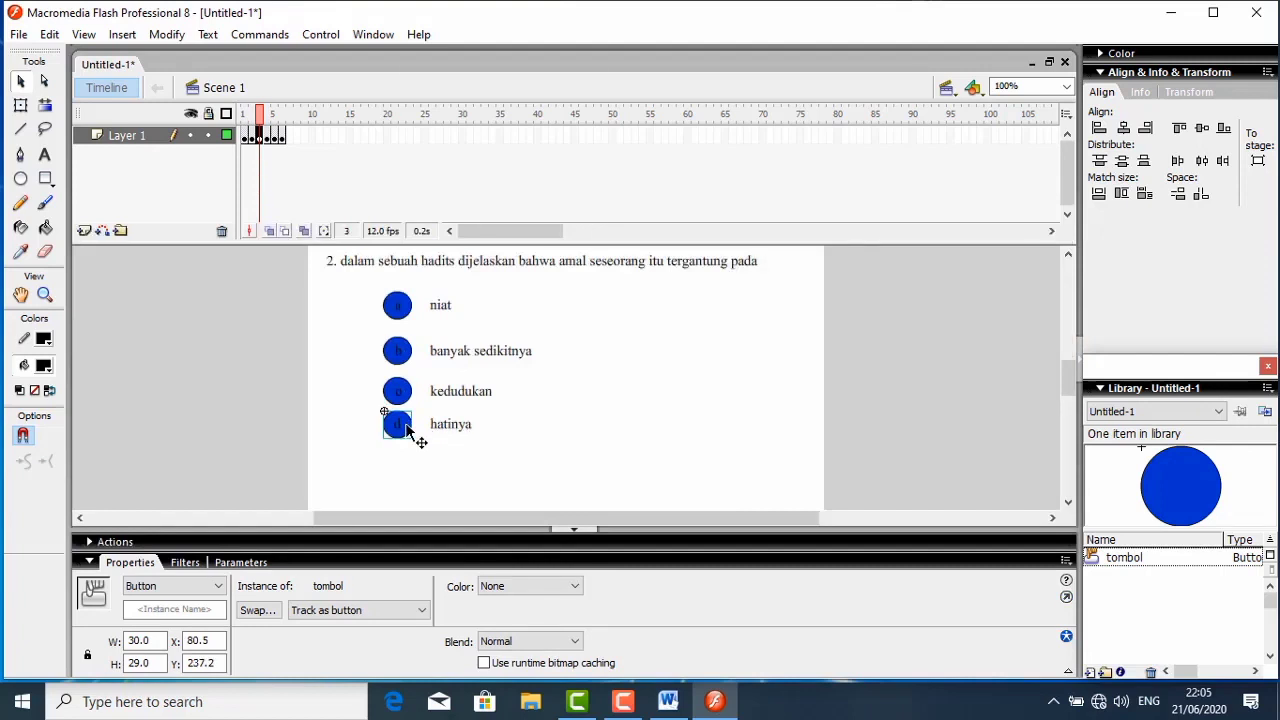
right_click(407, 429)
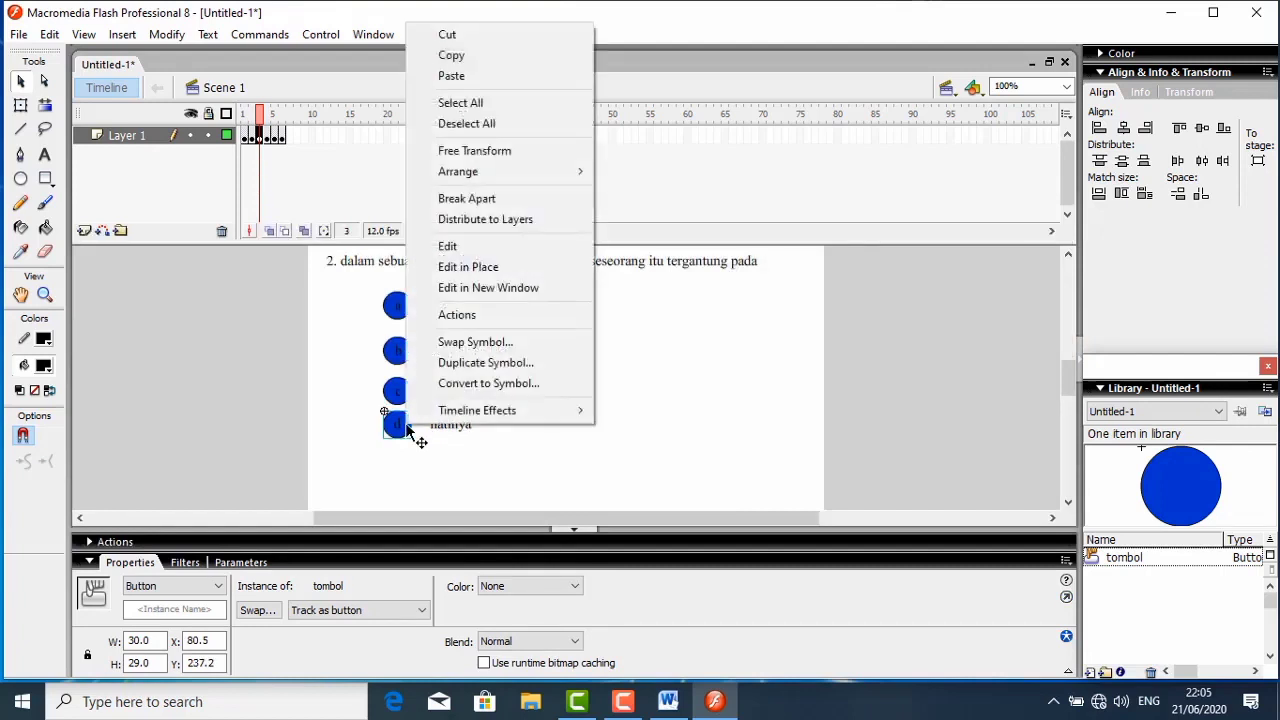
click(456, 316)
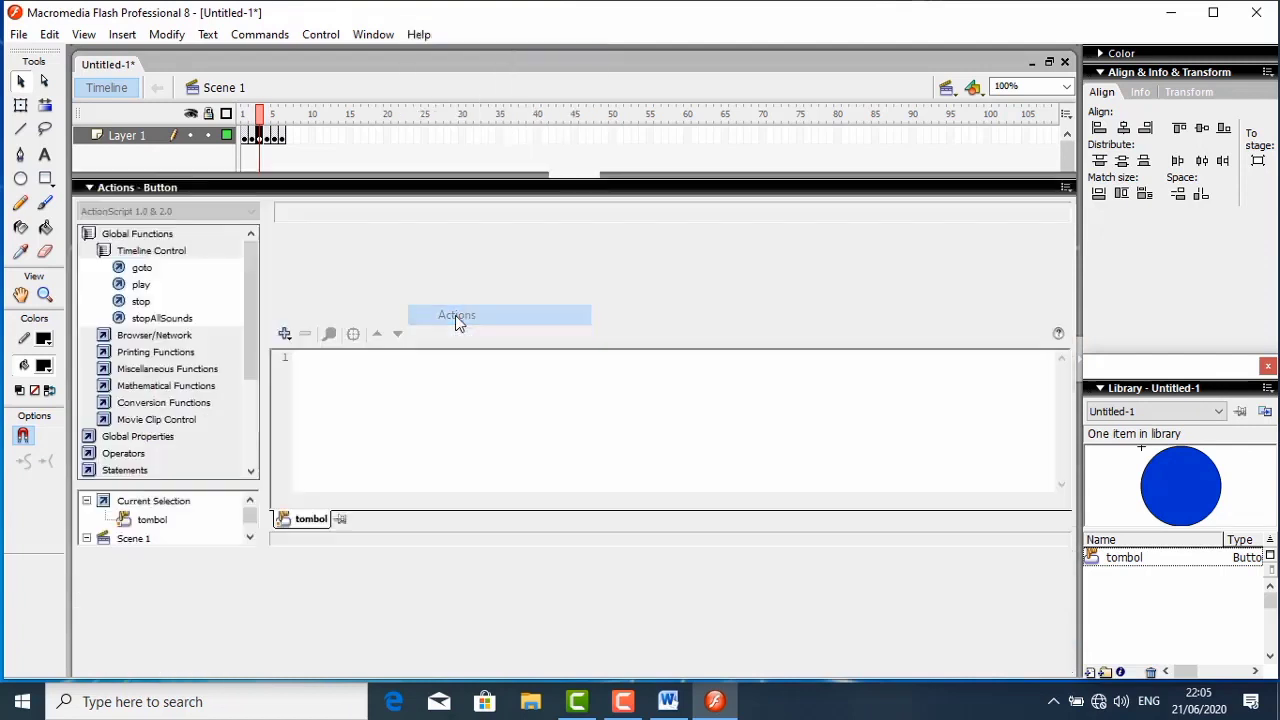
double_click(137, 272)
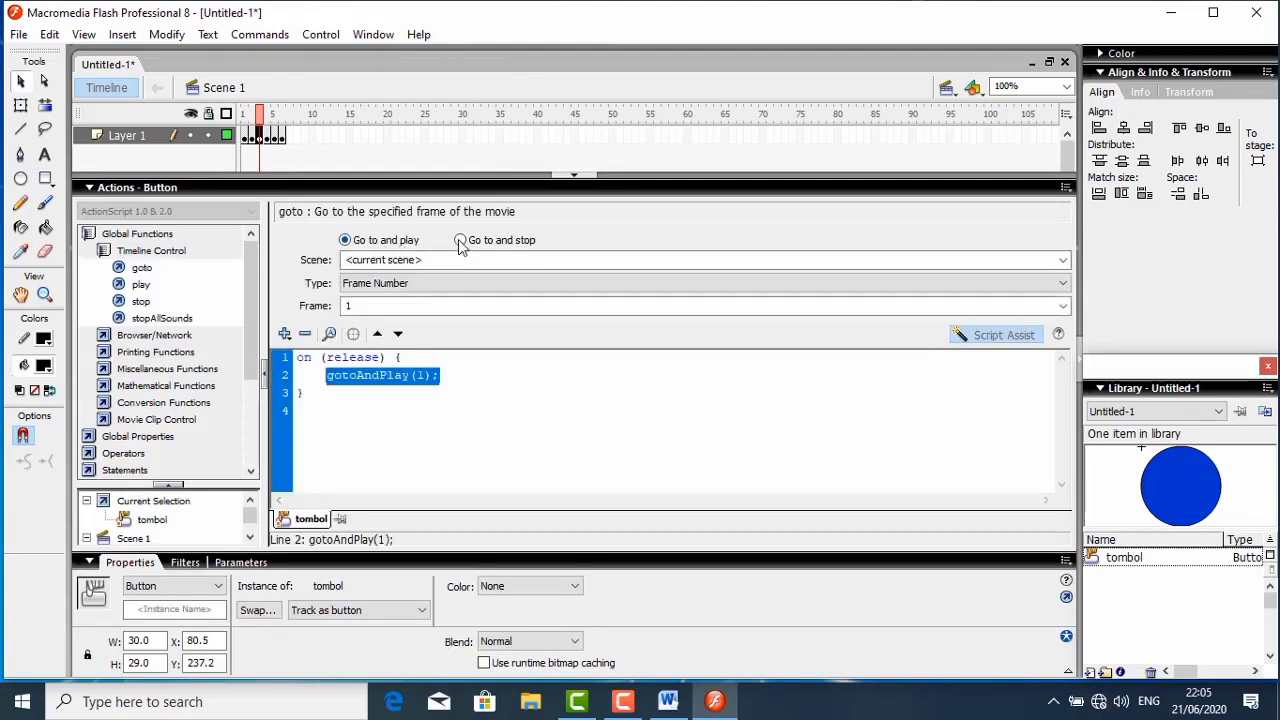
click(460, 242)
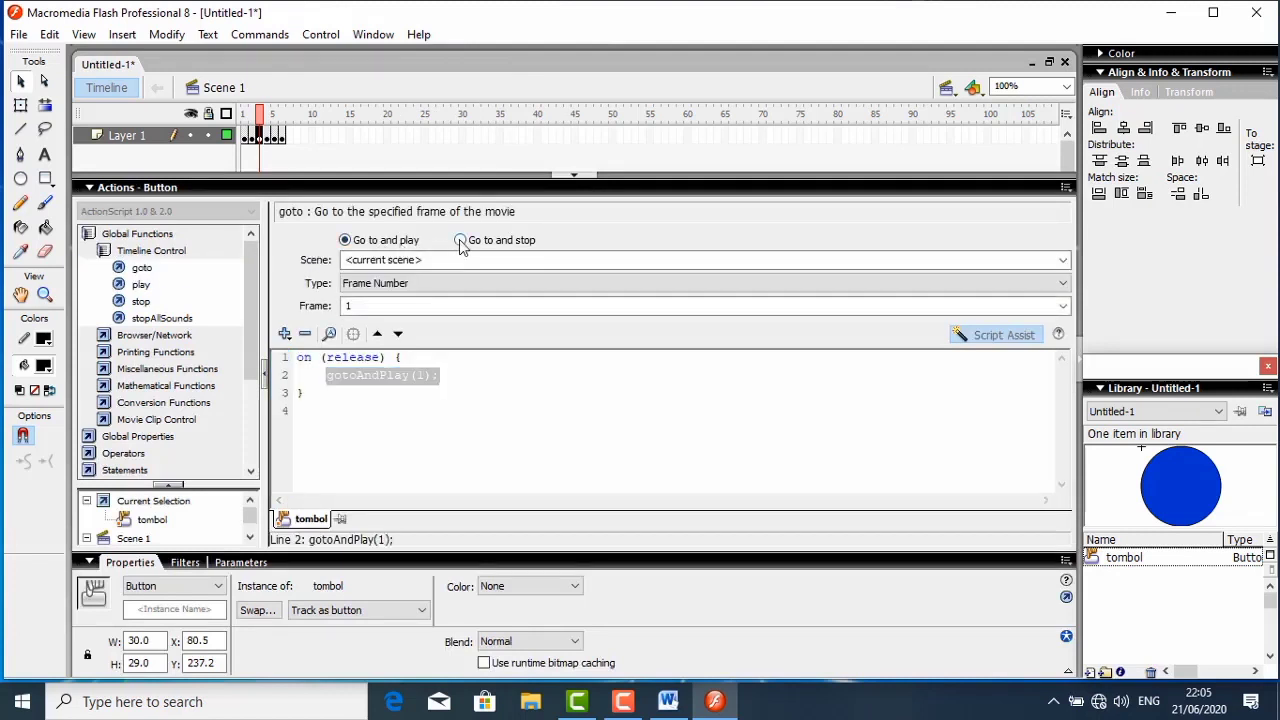
click(520, 284)
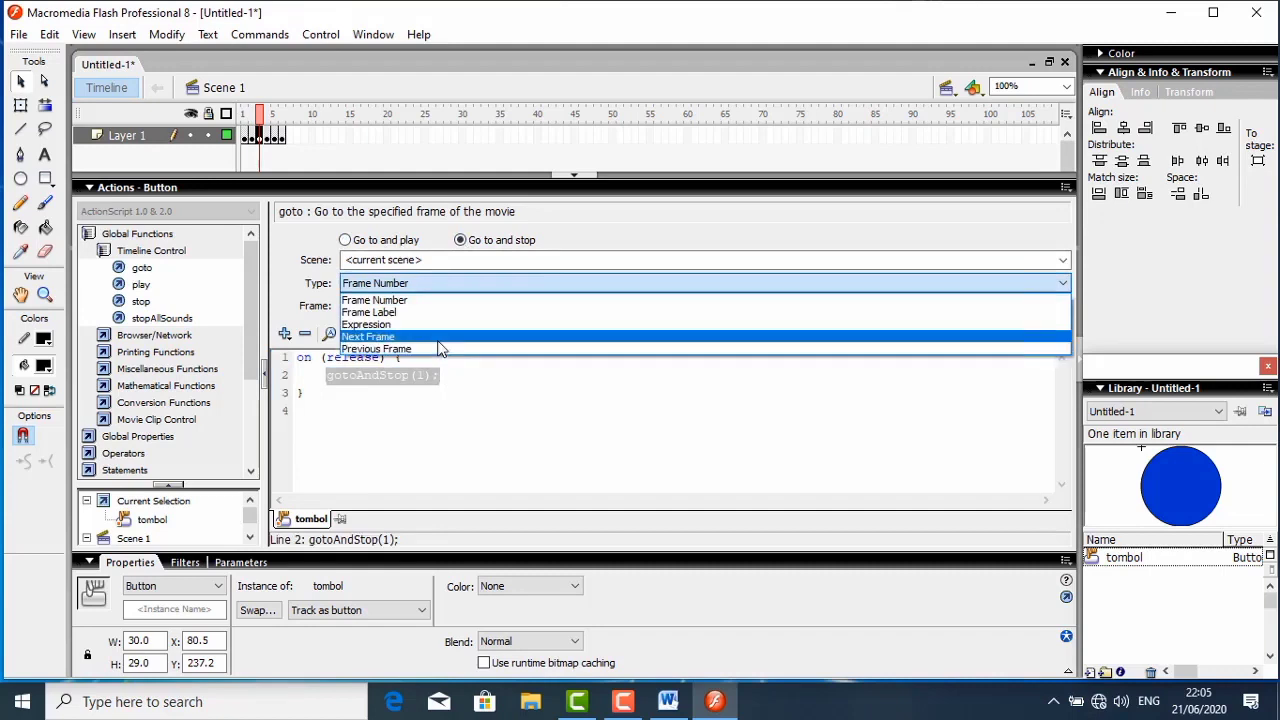
click(438, 340)
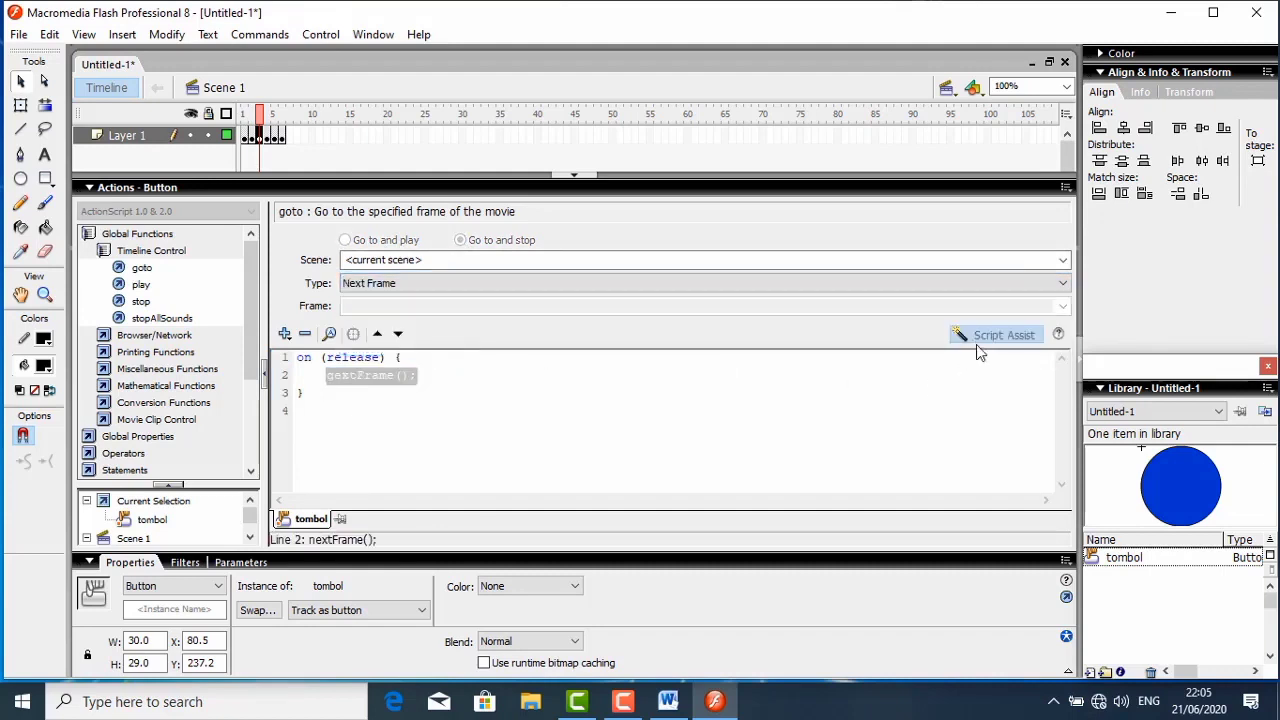
click(197, 190)
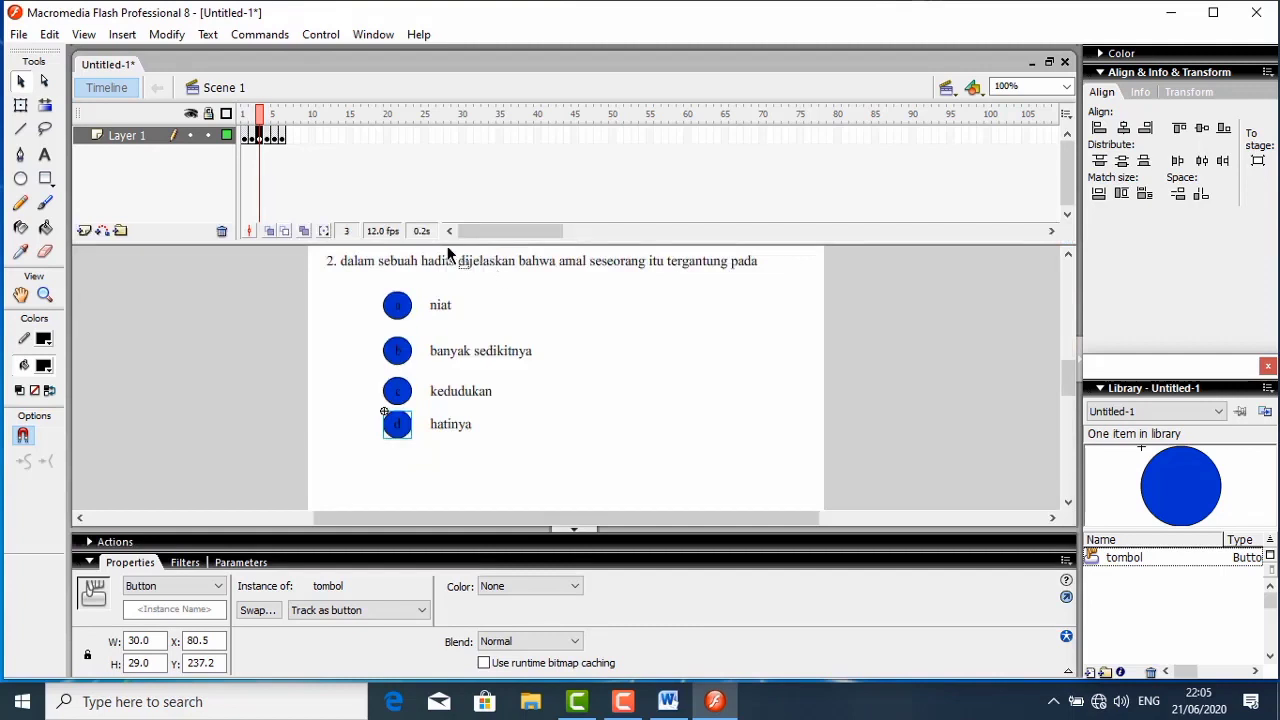
- In frame 4, give question 3's answer button a a goto action of type Next Frame, and collapse the script editor
click(268, 136)
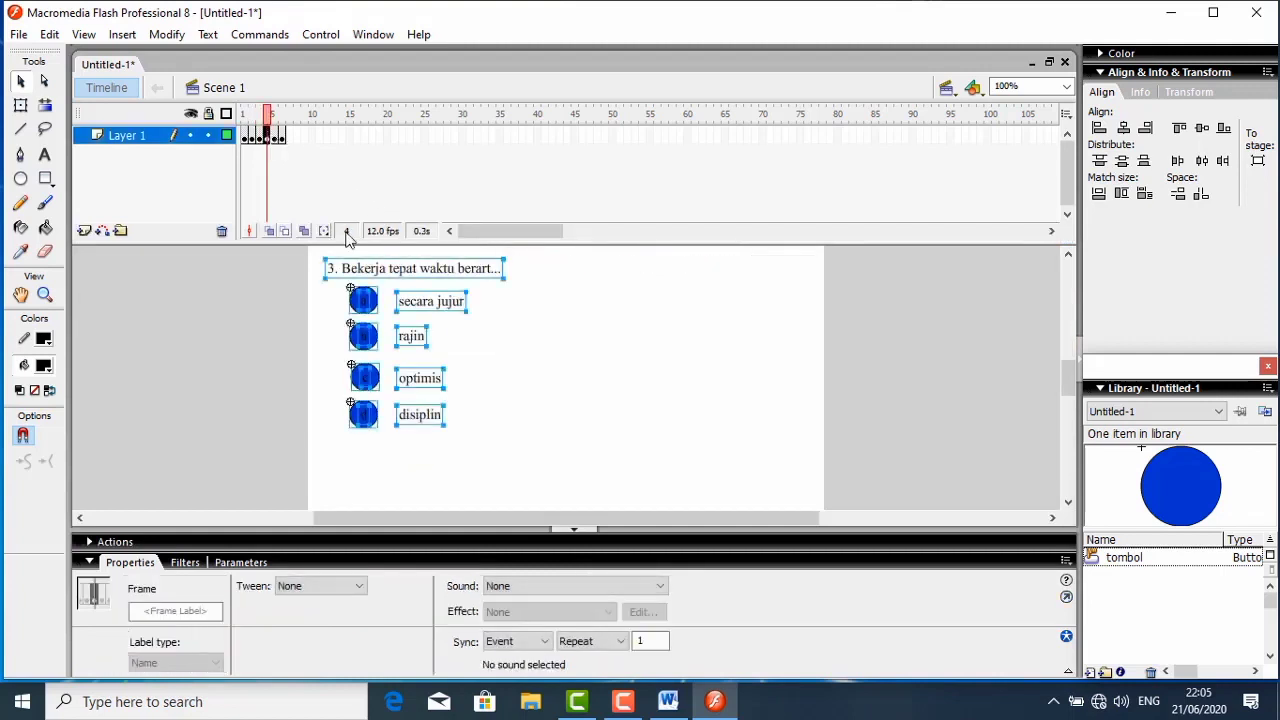
click(527, 321)
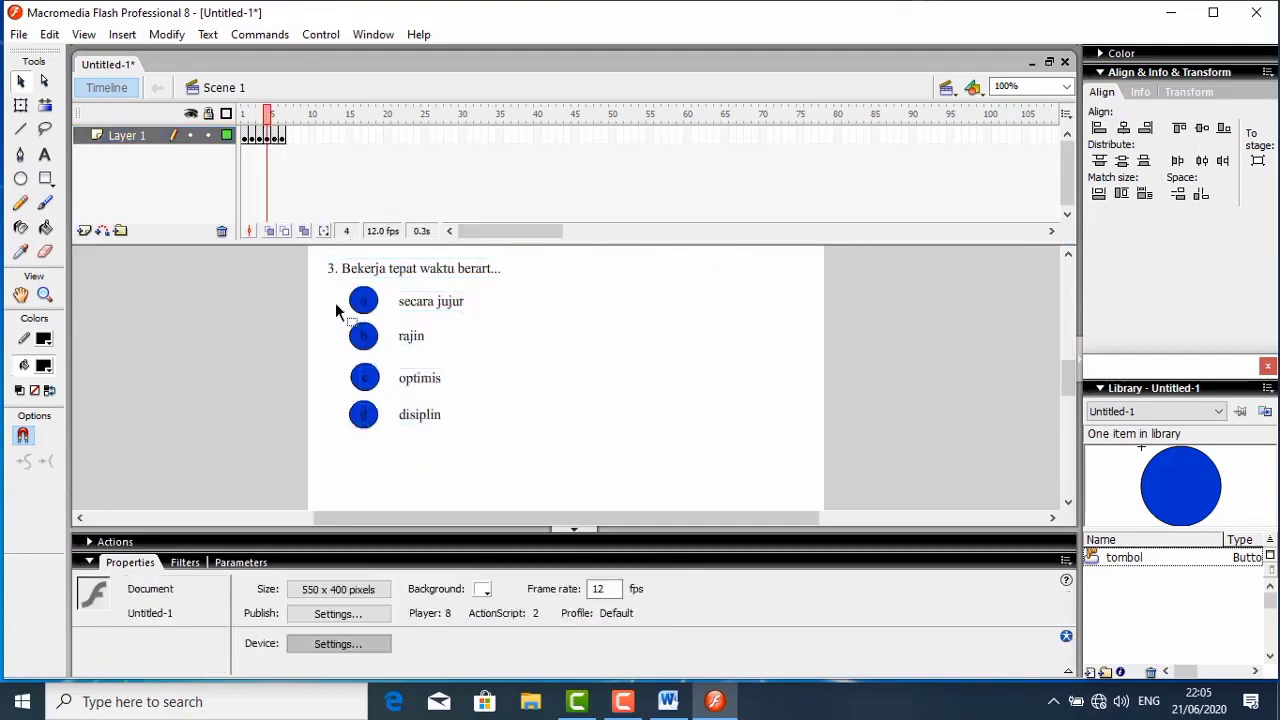
click(374, 307)
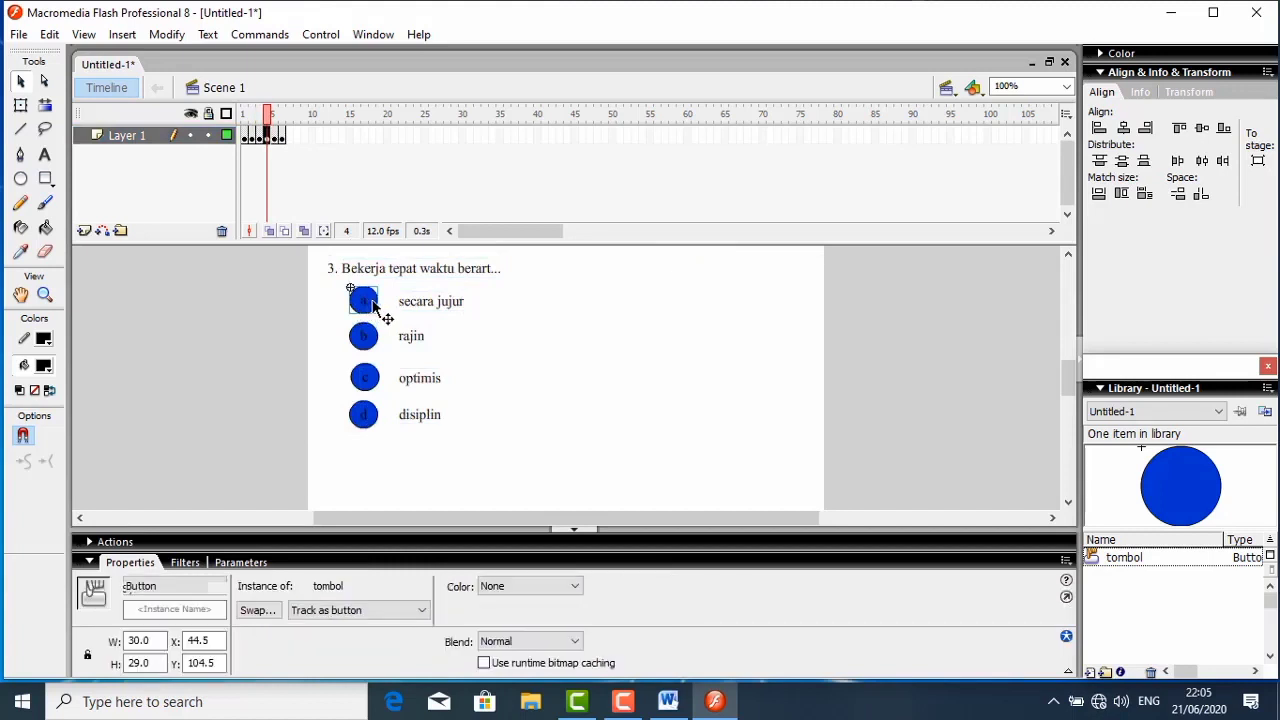
right_click(374, 307)
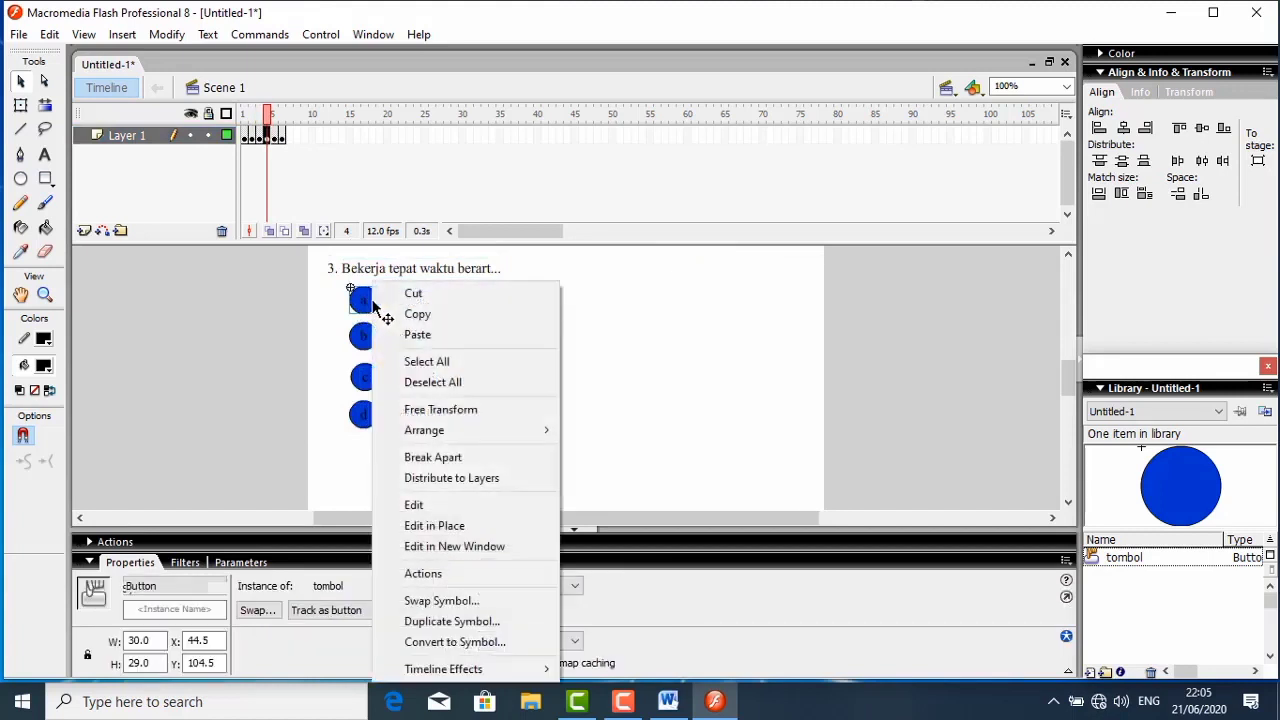
click(433, 580)
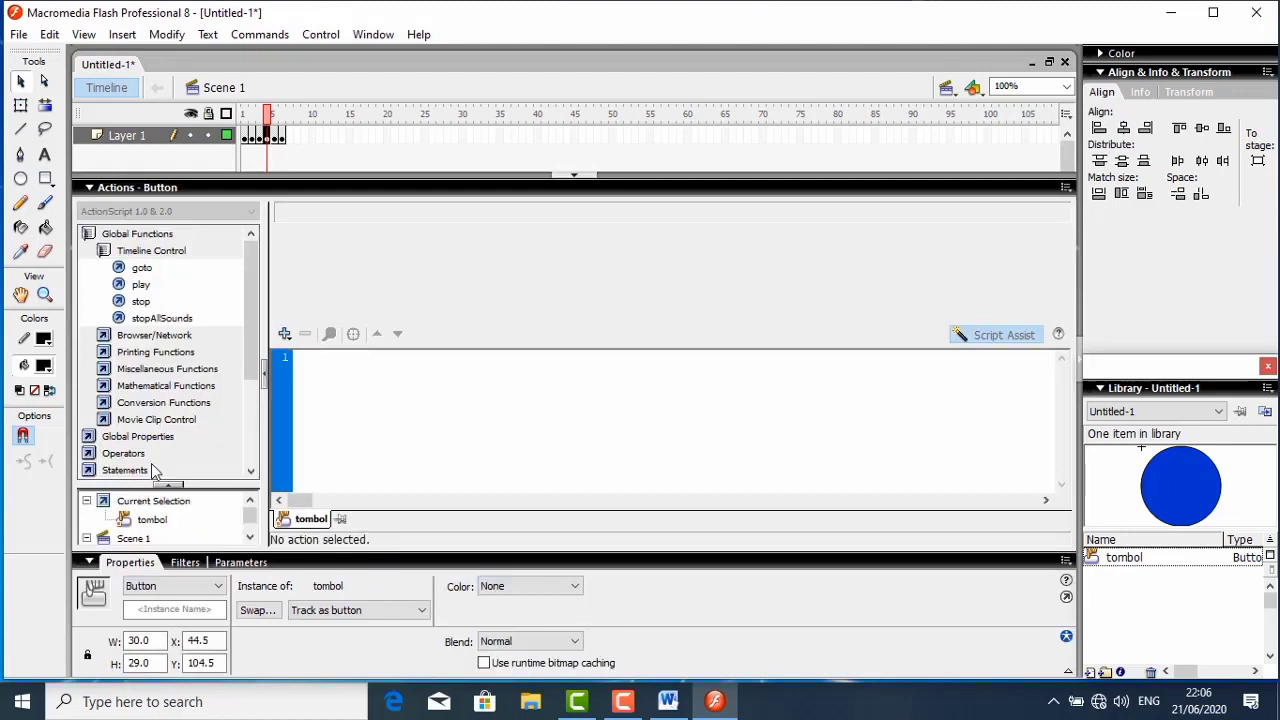
double_click(141, 267)
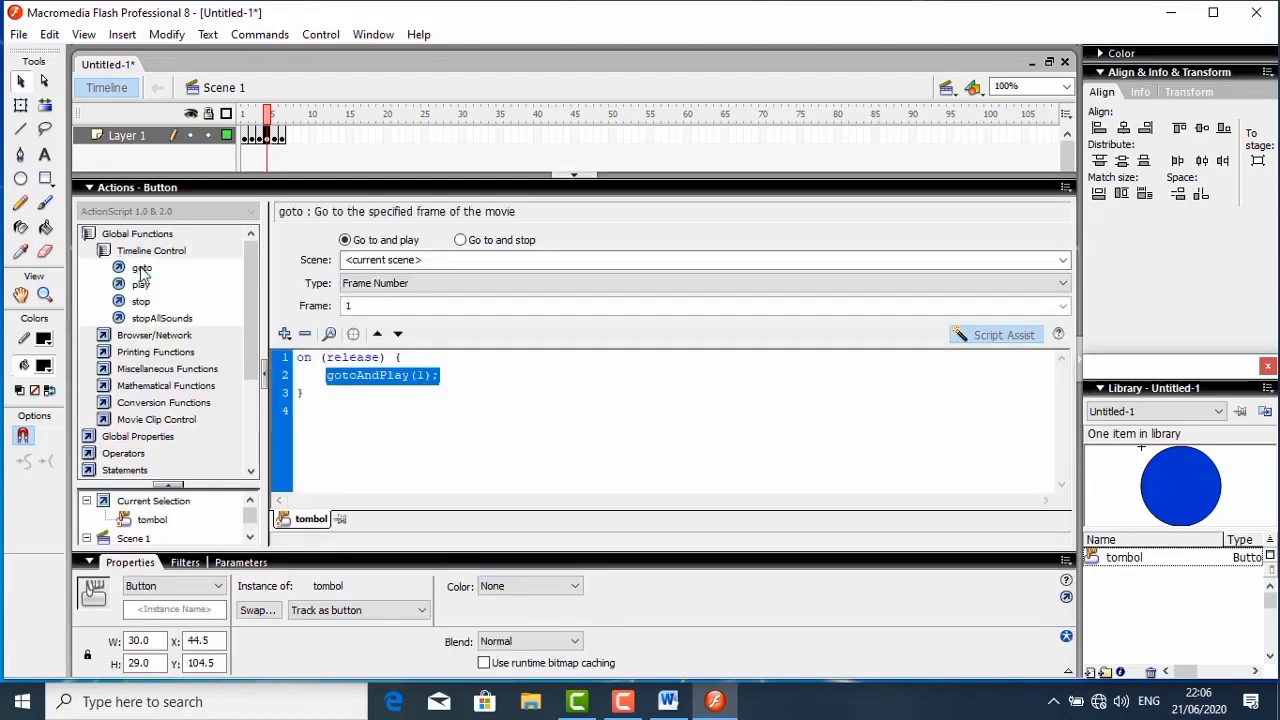
click(461, 241)
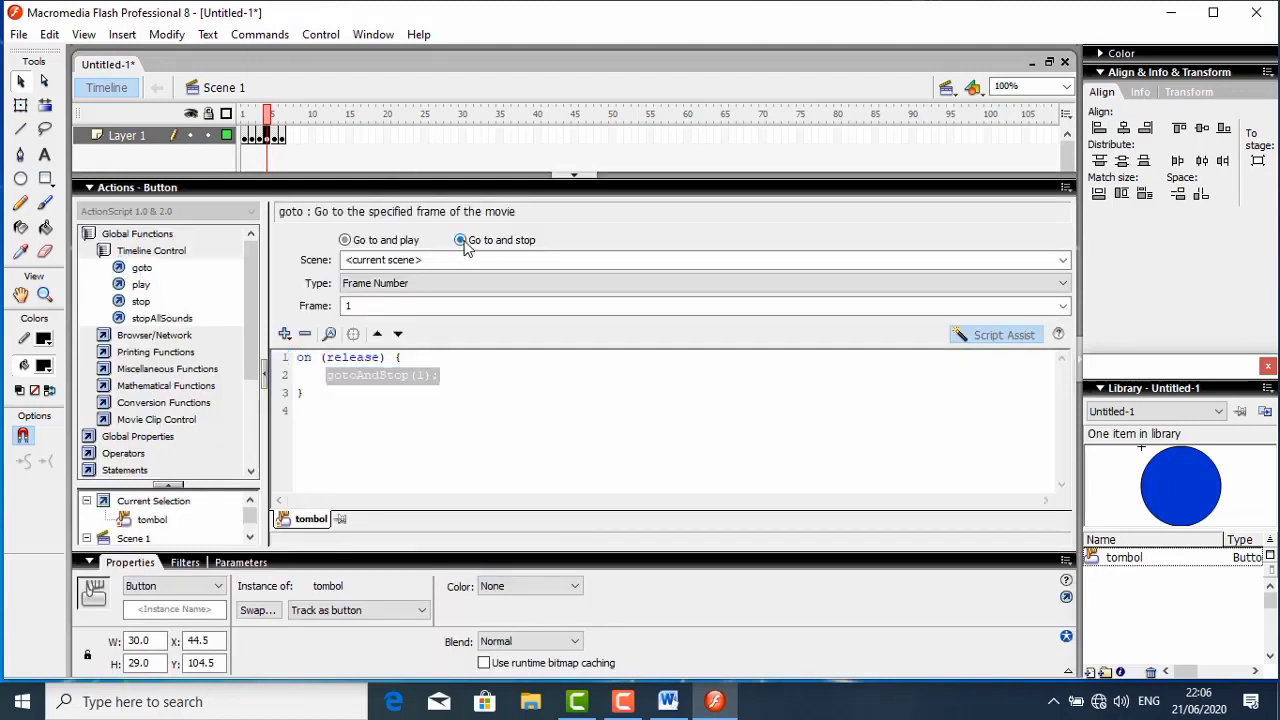
click(427, 286)
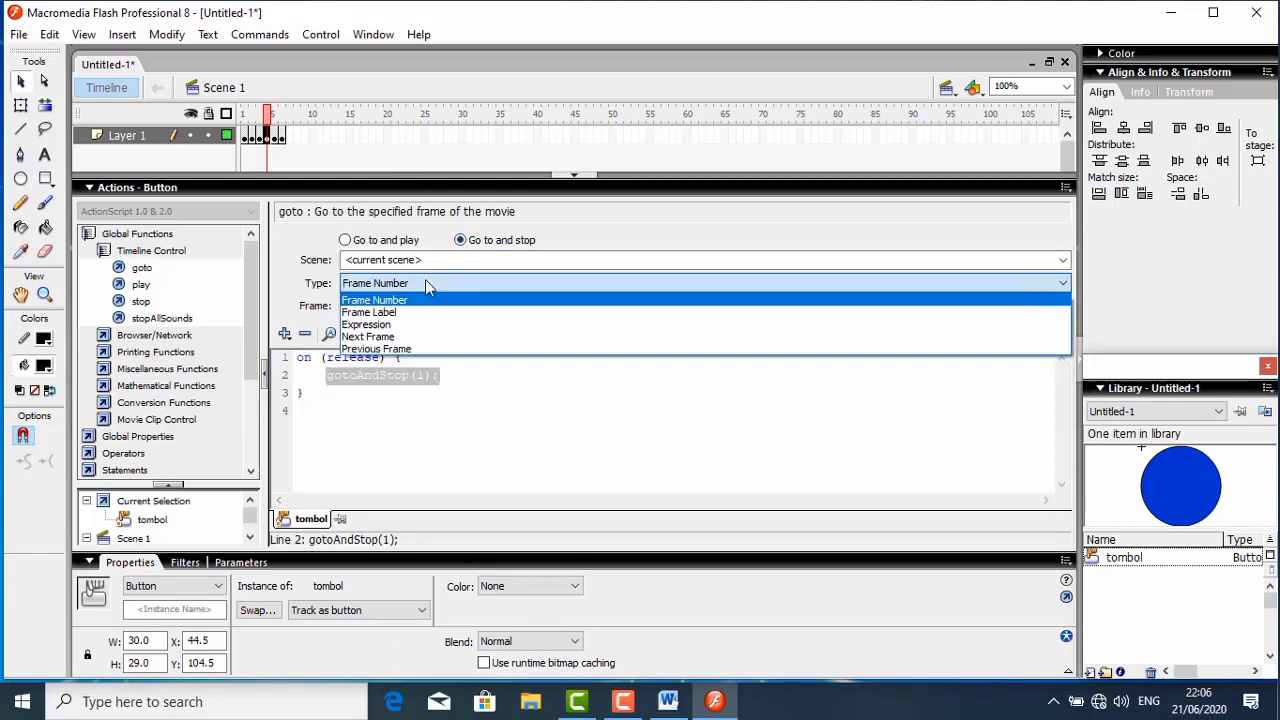
click(393, 338)
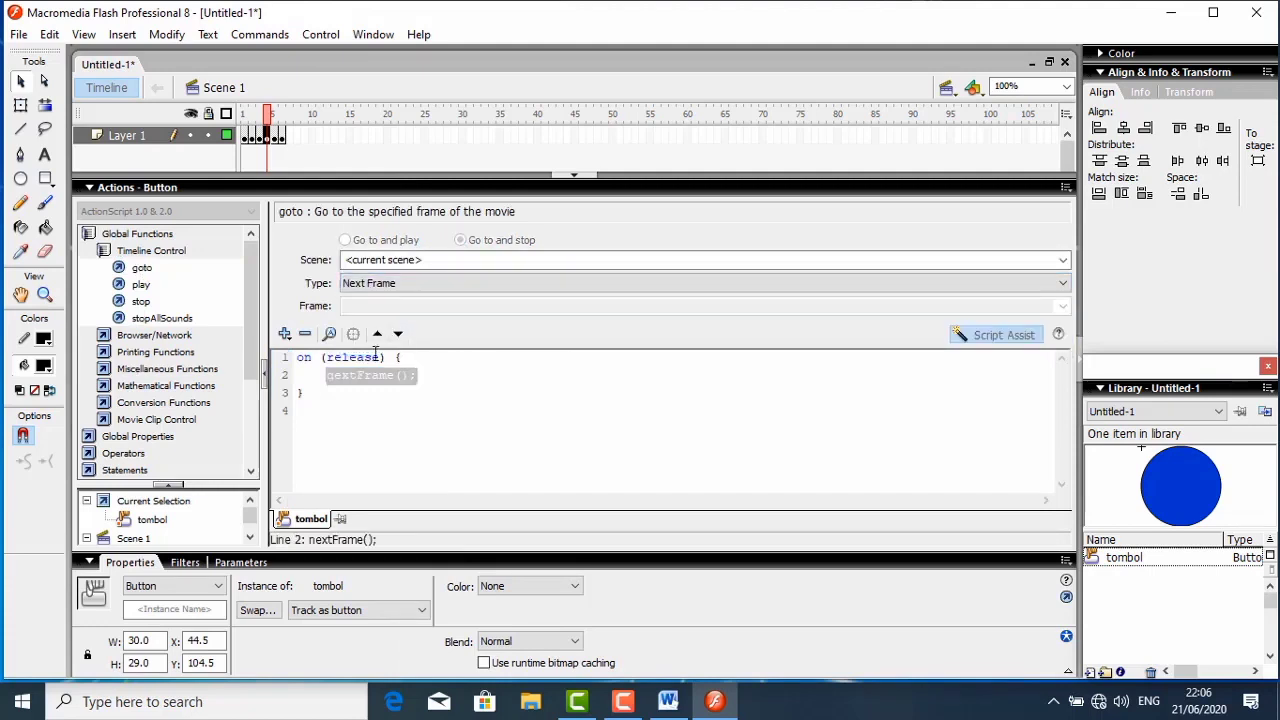
click(155, 190)
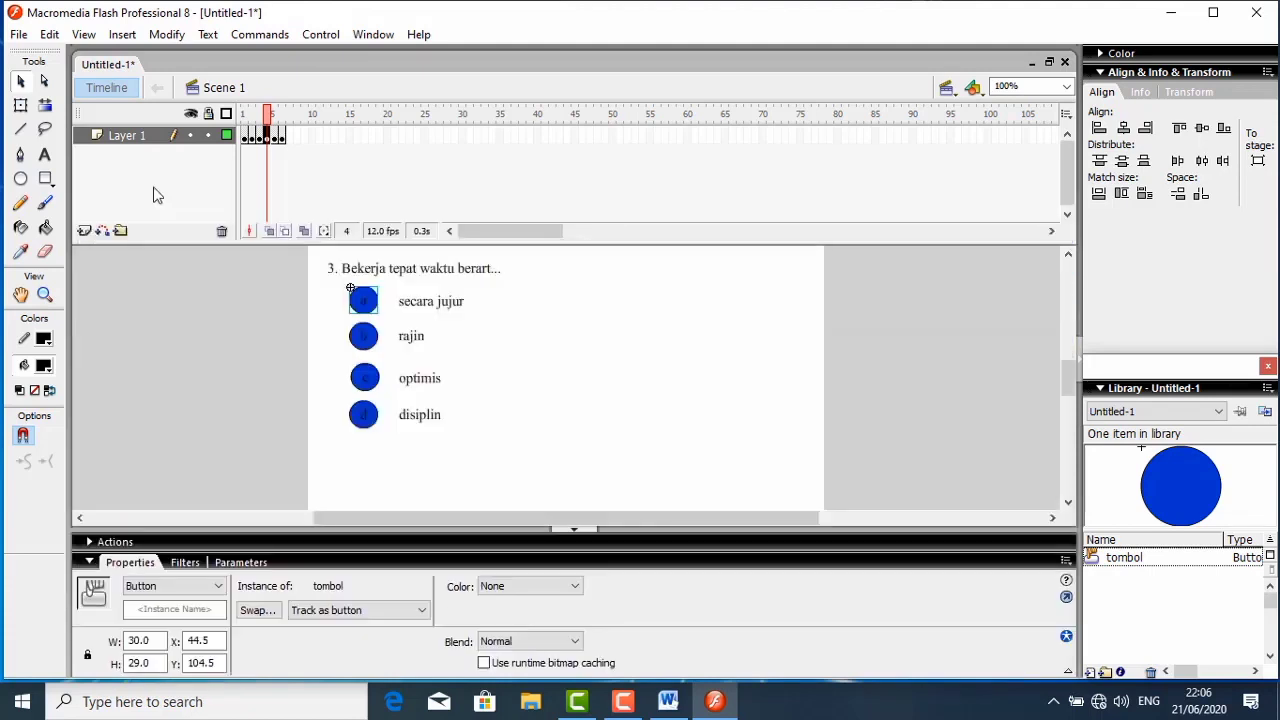
- Give question 3's answer button b a goto action of type Next Frame on release, and collapse the script editor
click(356, 338)
right_click(356, 338)
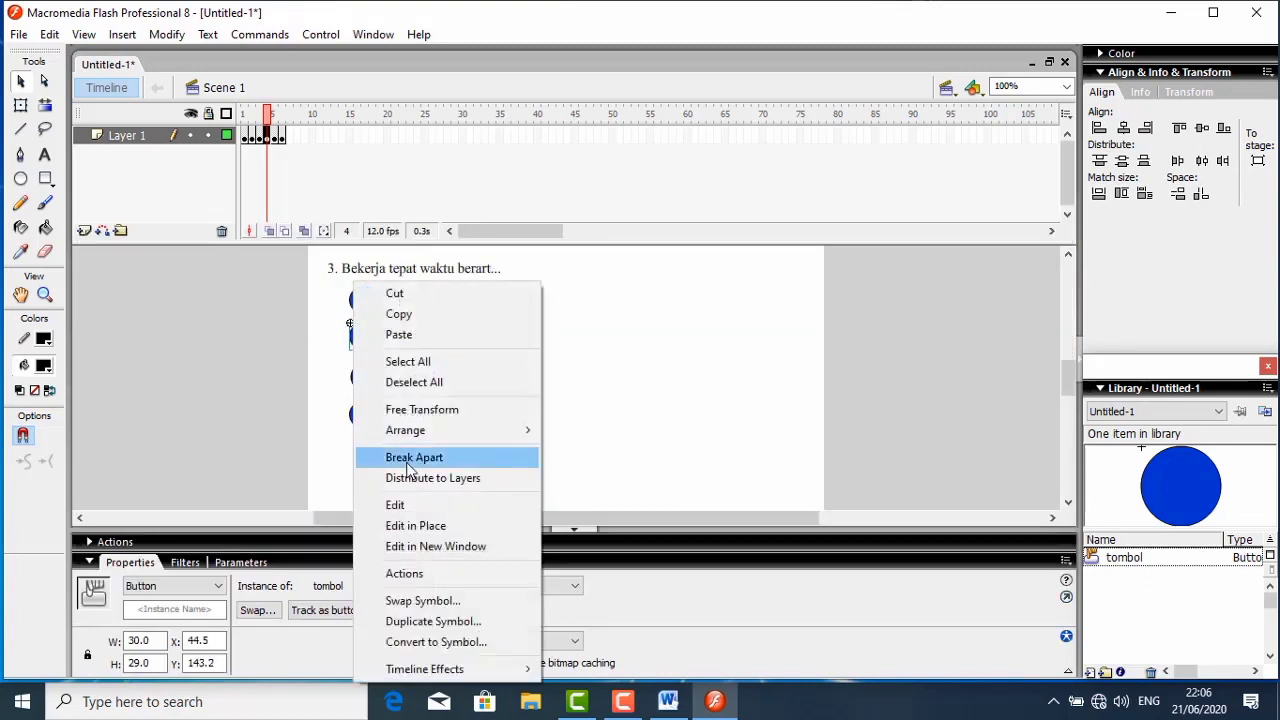
click(404, 573)
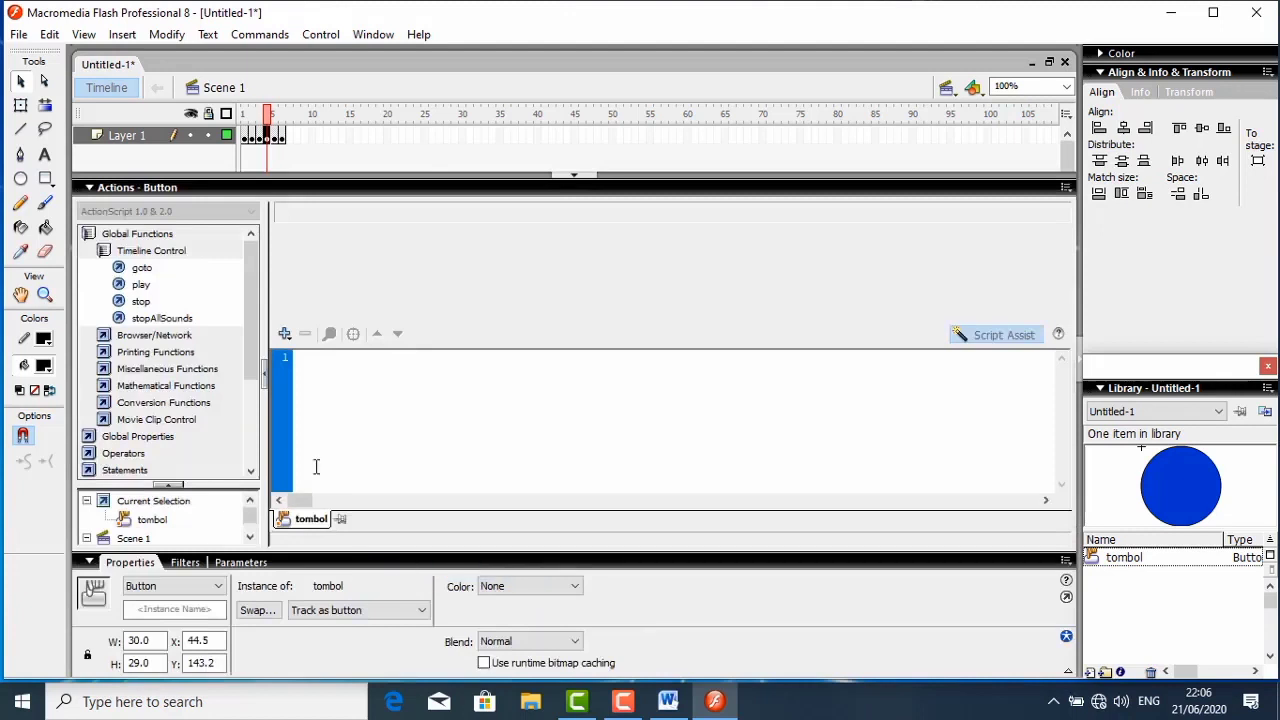
double_click(142, 268)
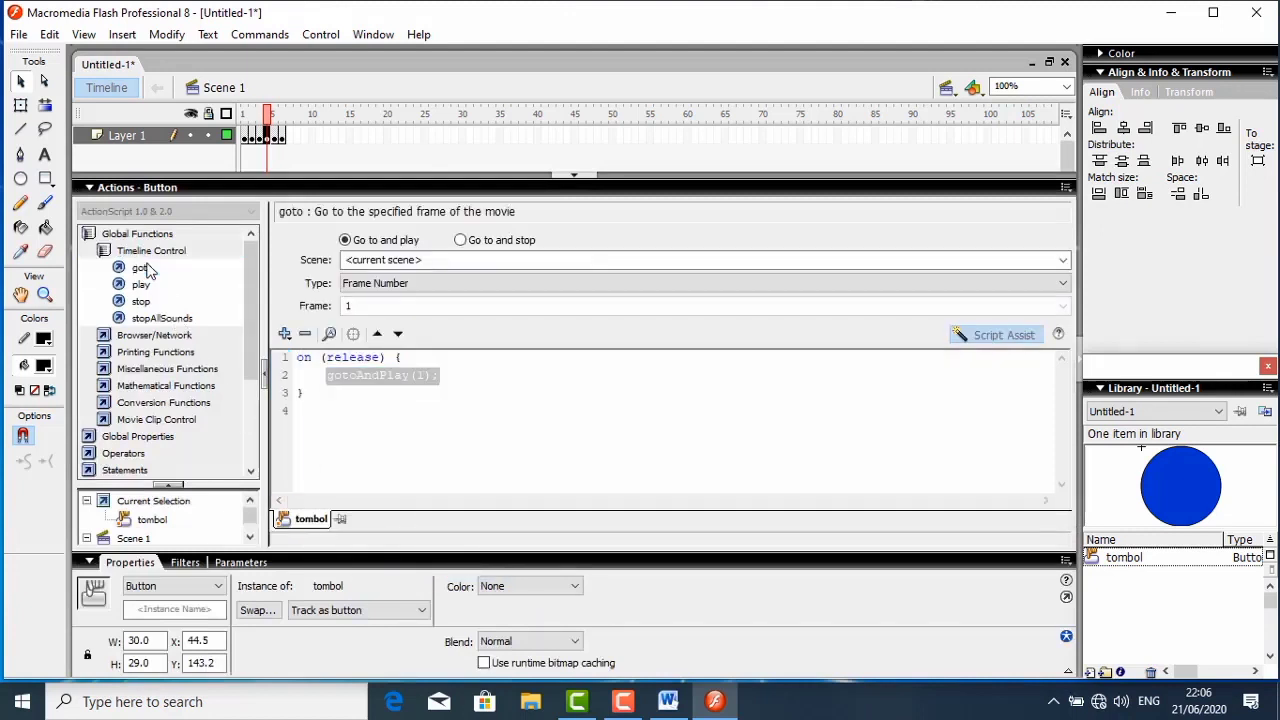
click(460, 241)
click(445, 284)
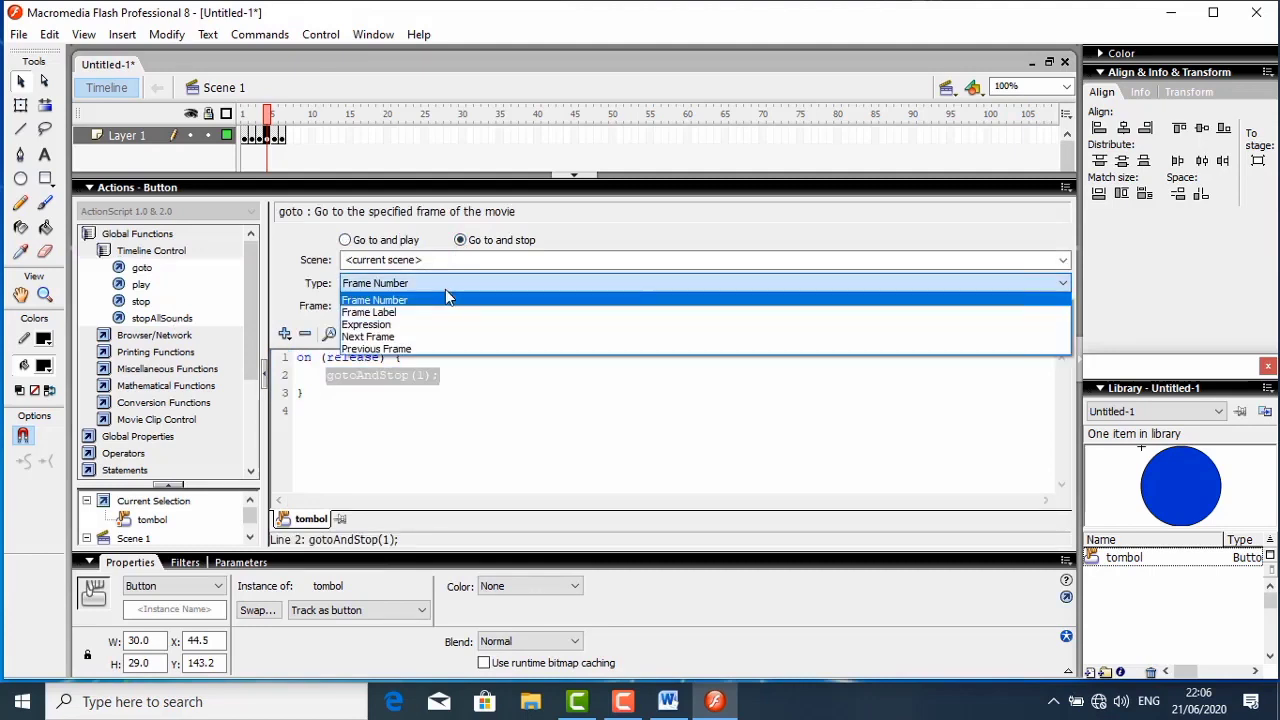
click(414, 337)
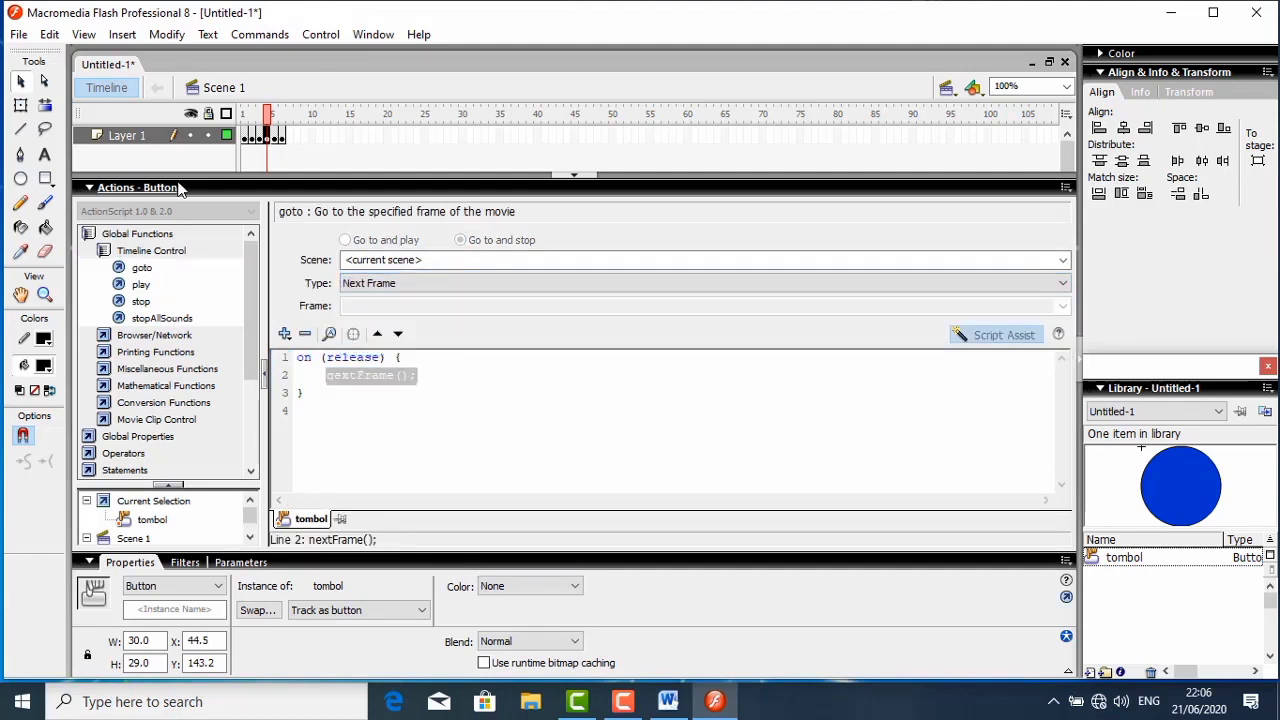
click(178, 188)
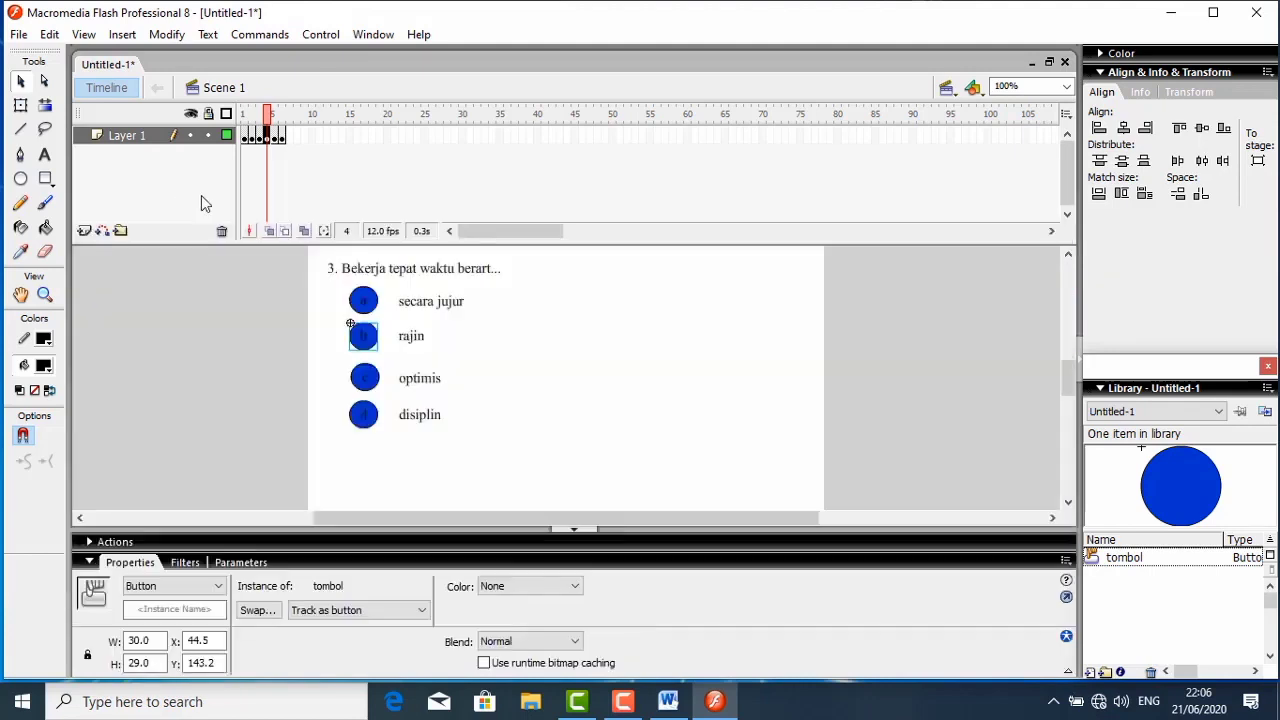
- Give question 3's answer button c a goto action of type Next Frame on release, and collapse the script editor
click(363, 384)
right_click(363, 384)
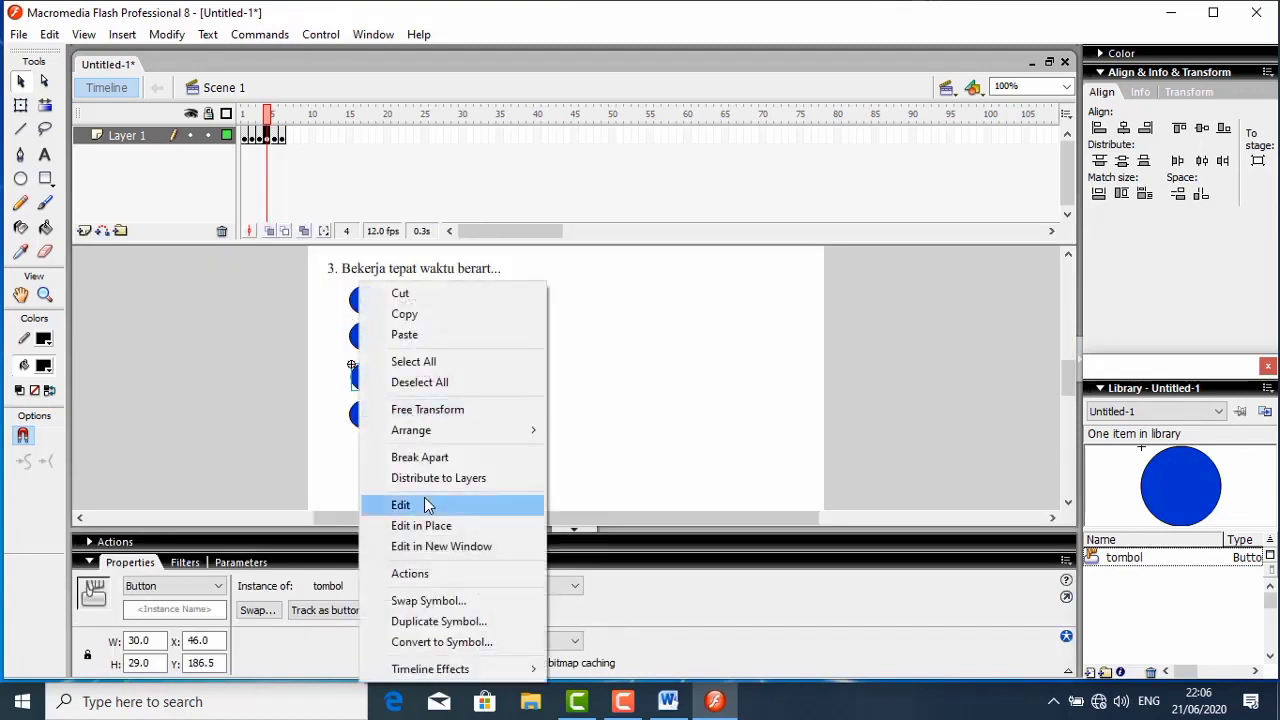
click(425, 578)
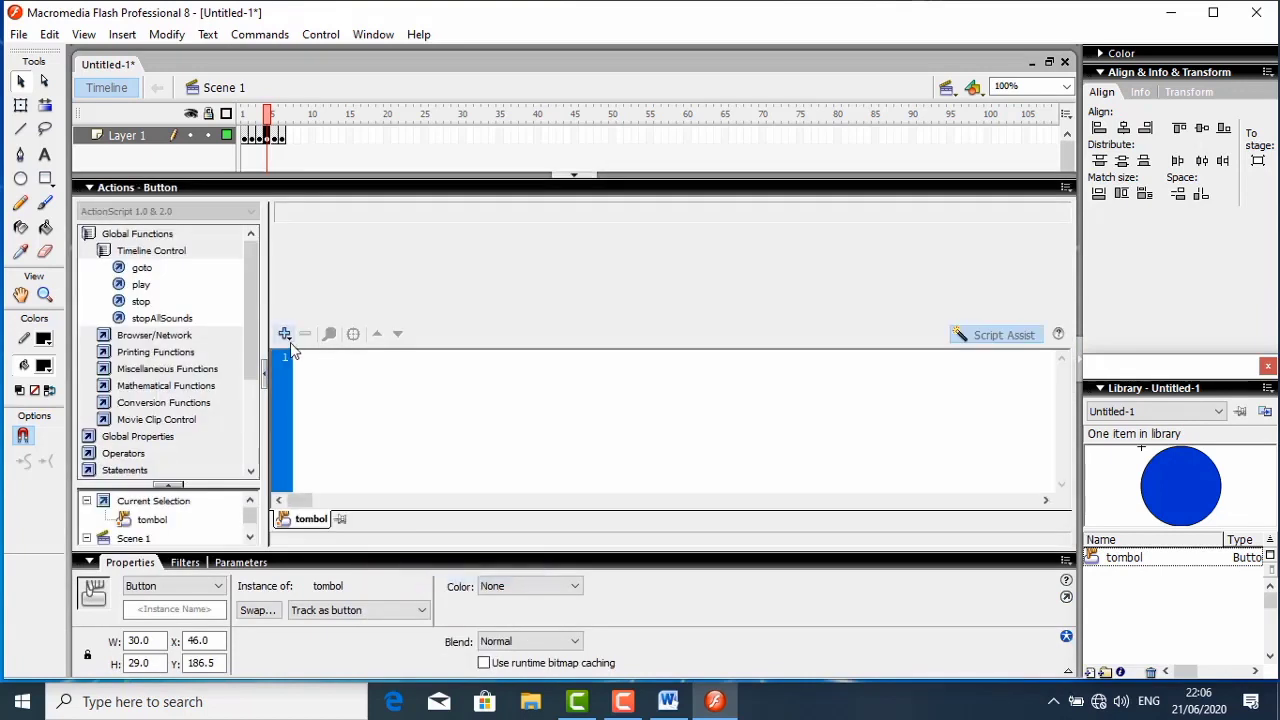
double_click(141, 268)
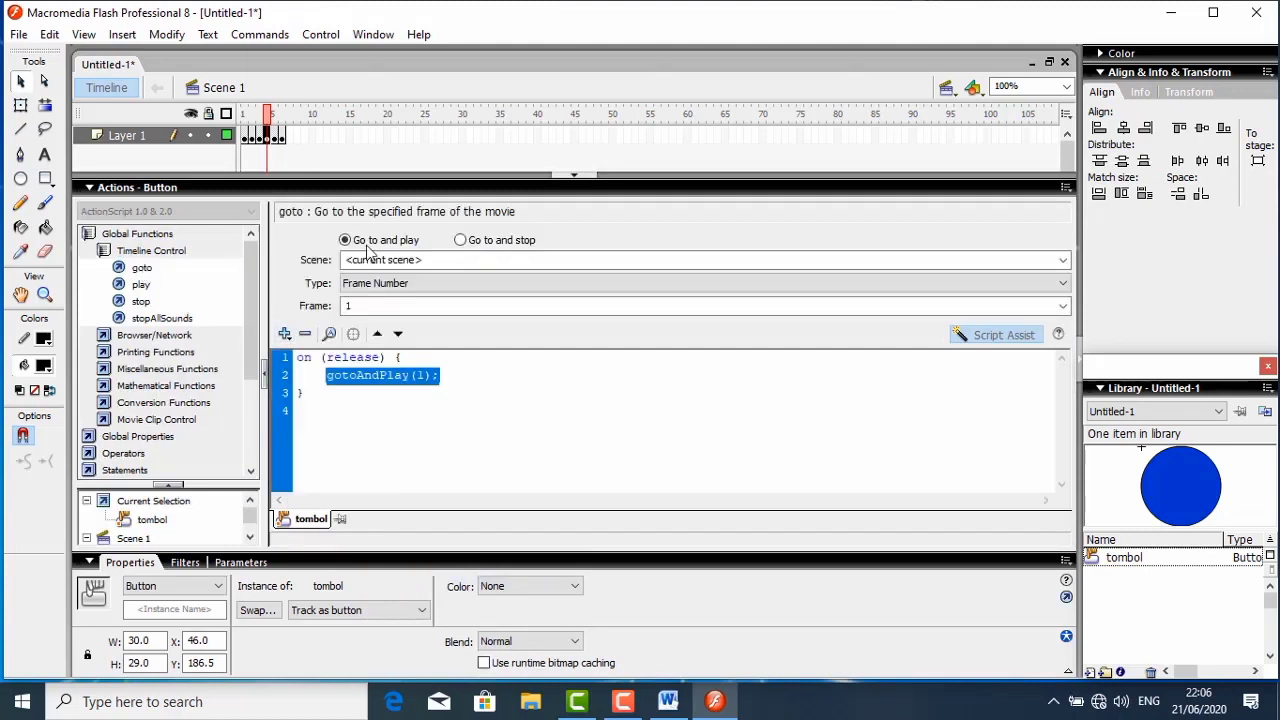
click(460, 242)
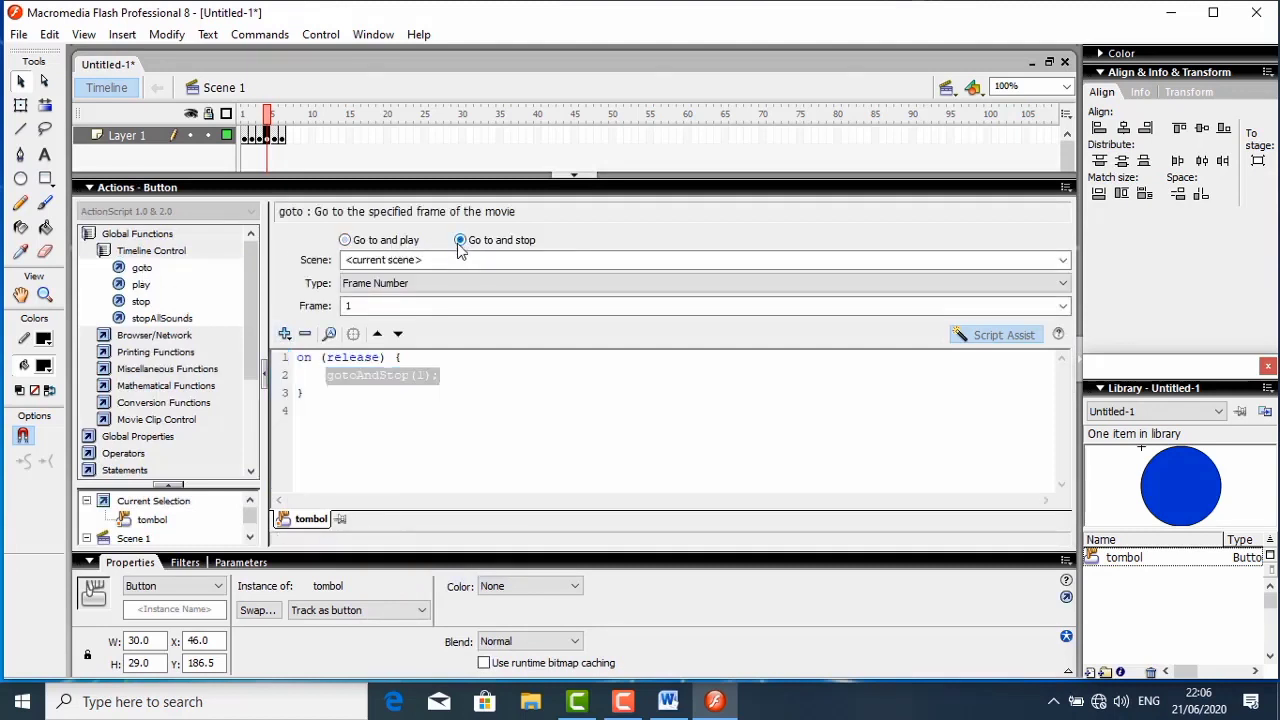
click(436, 284)
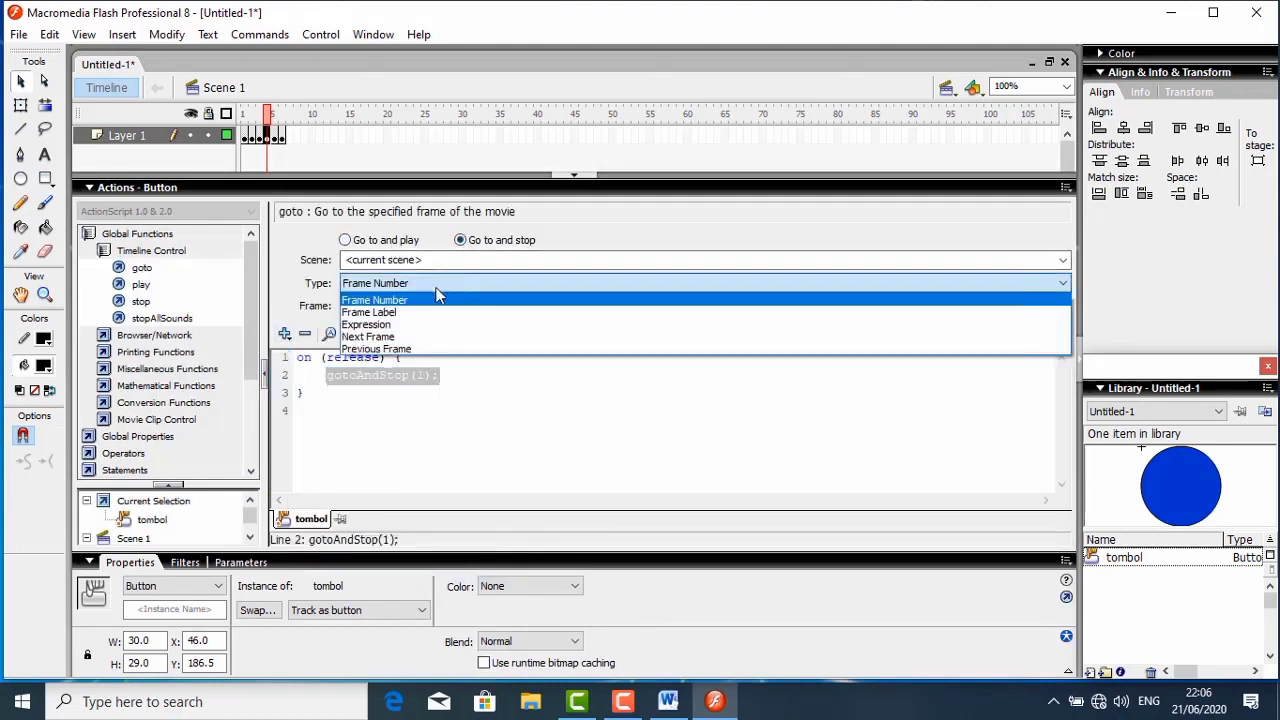
click(400, 337)
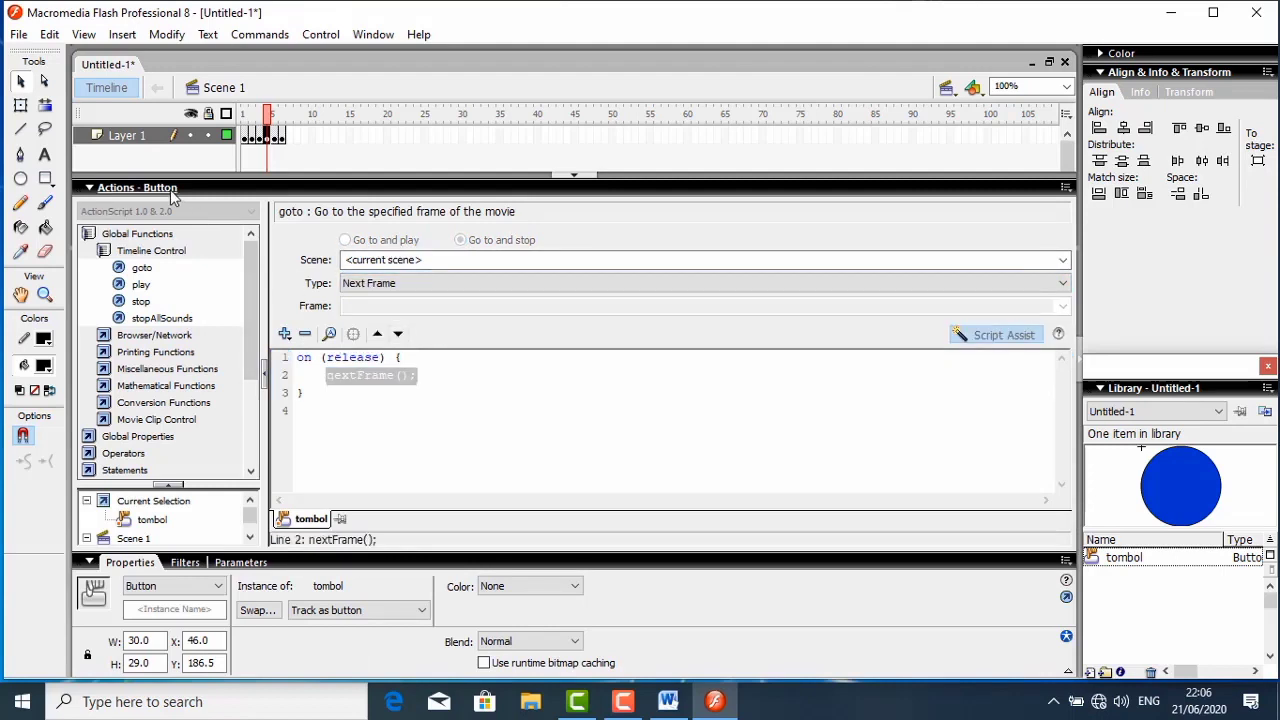
click(172, 190)
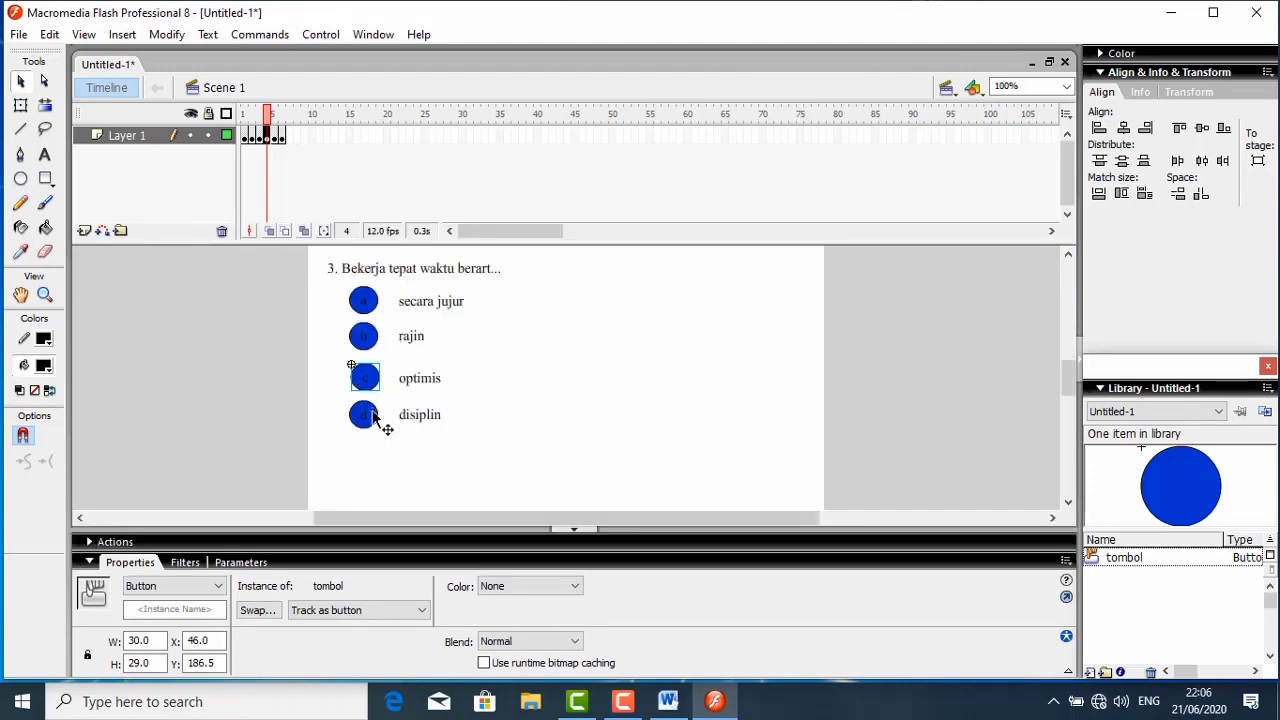
- Give question 3's answer button d a goto action of type Next Frame on release, and collapse the script editor
click(373, 412)
right_click(373, 414)
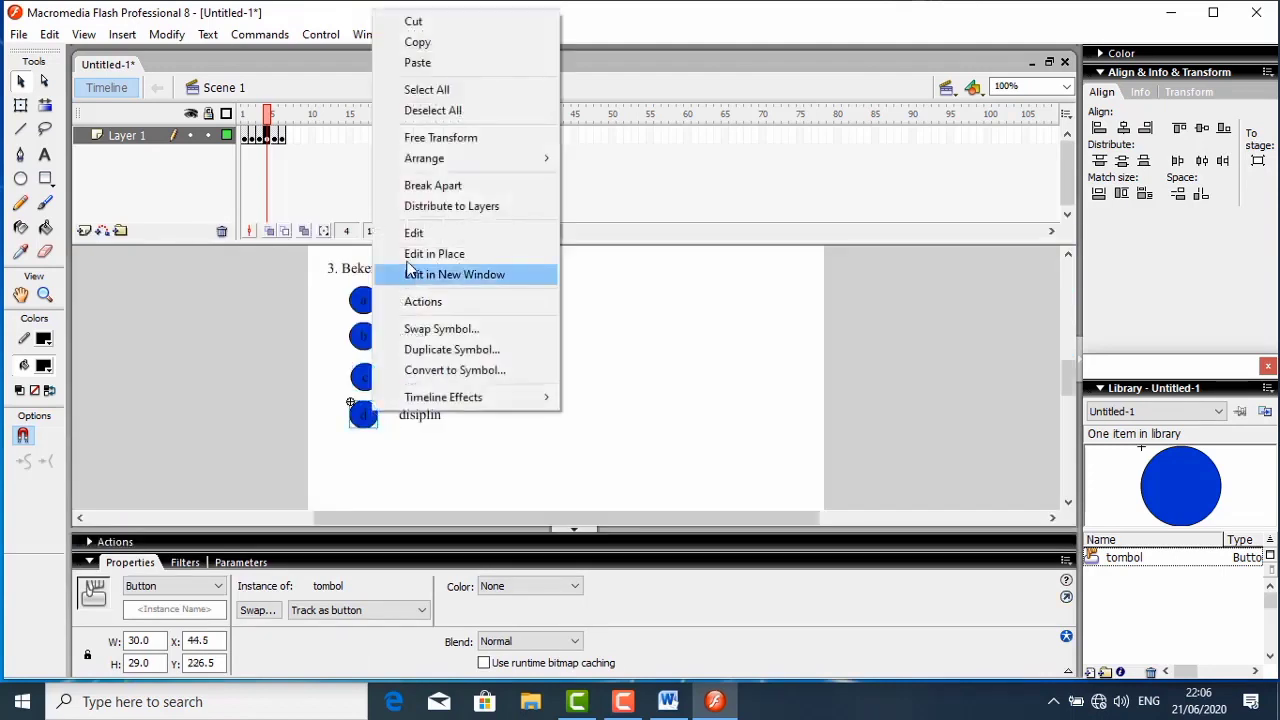
click(423, 302)
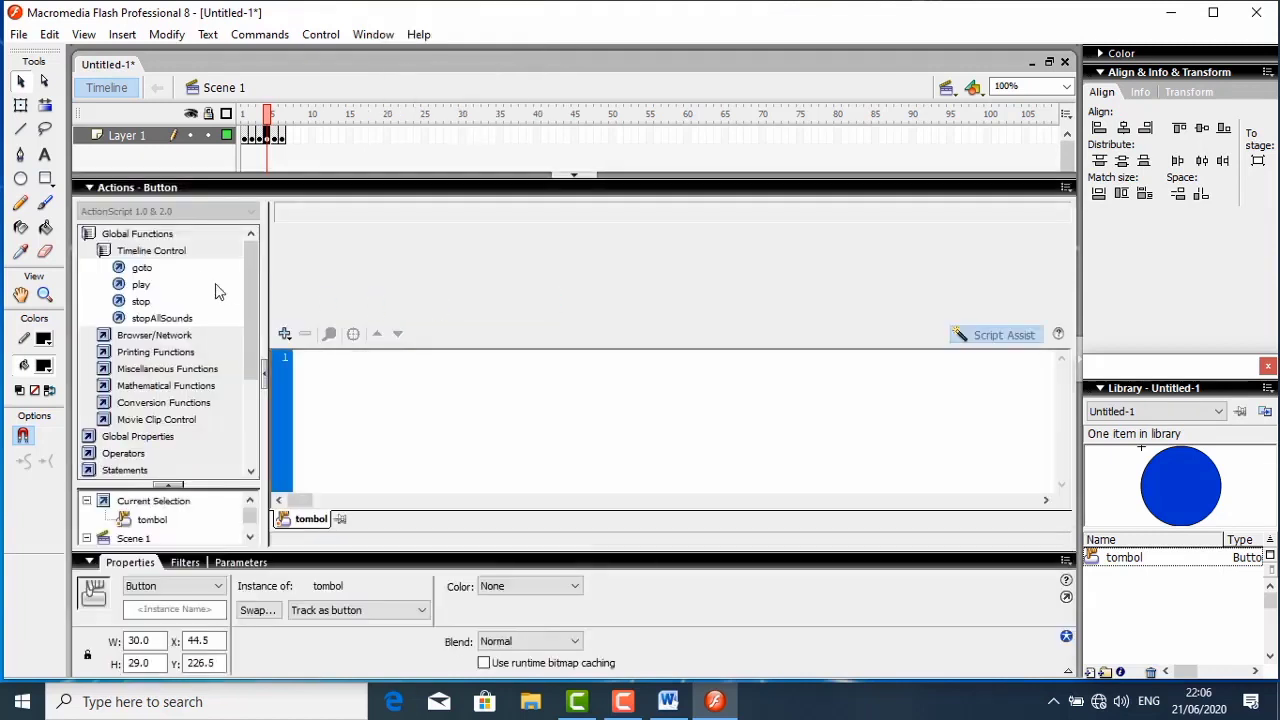
double_click(141, 267)
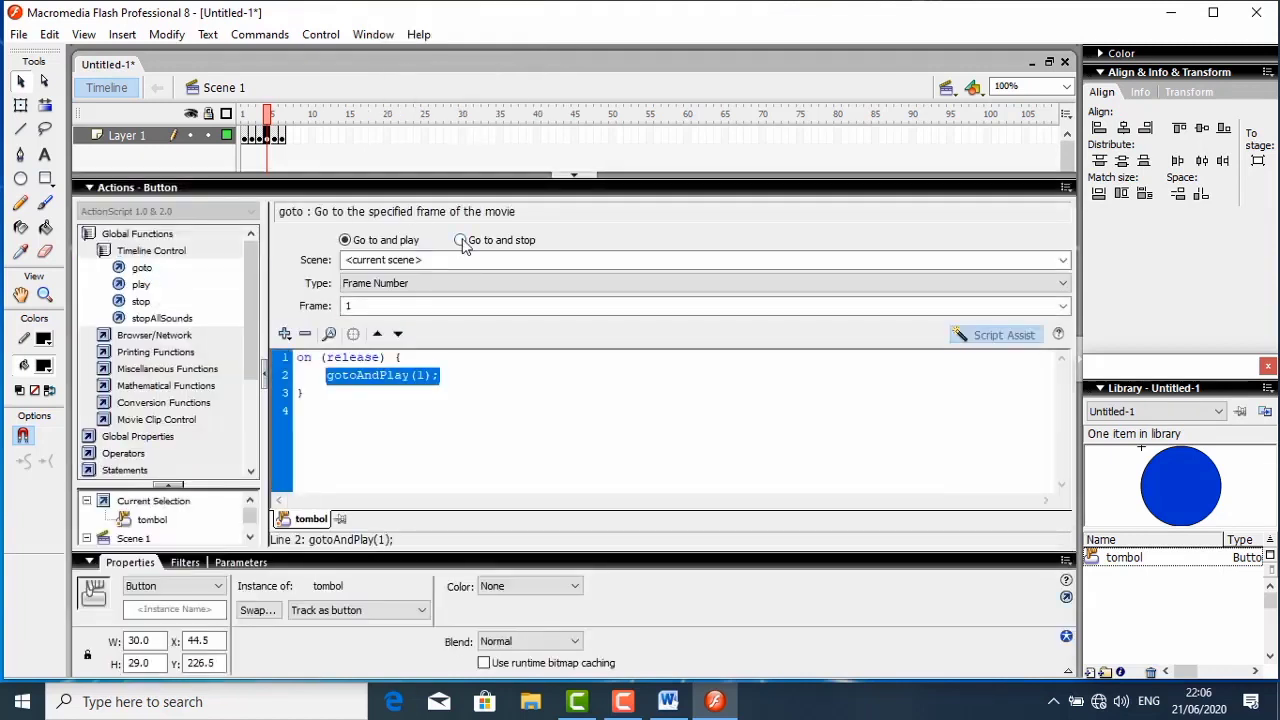
click(461, 241)
click(425, 283)
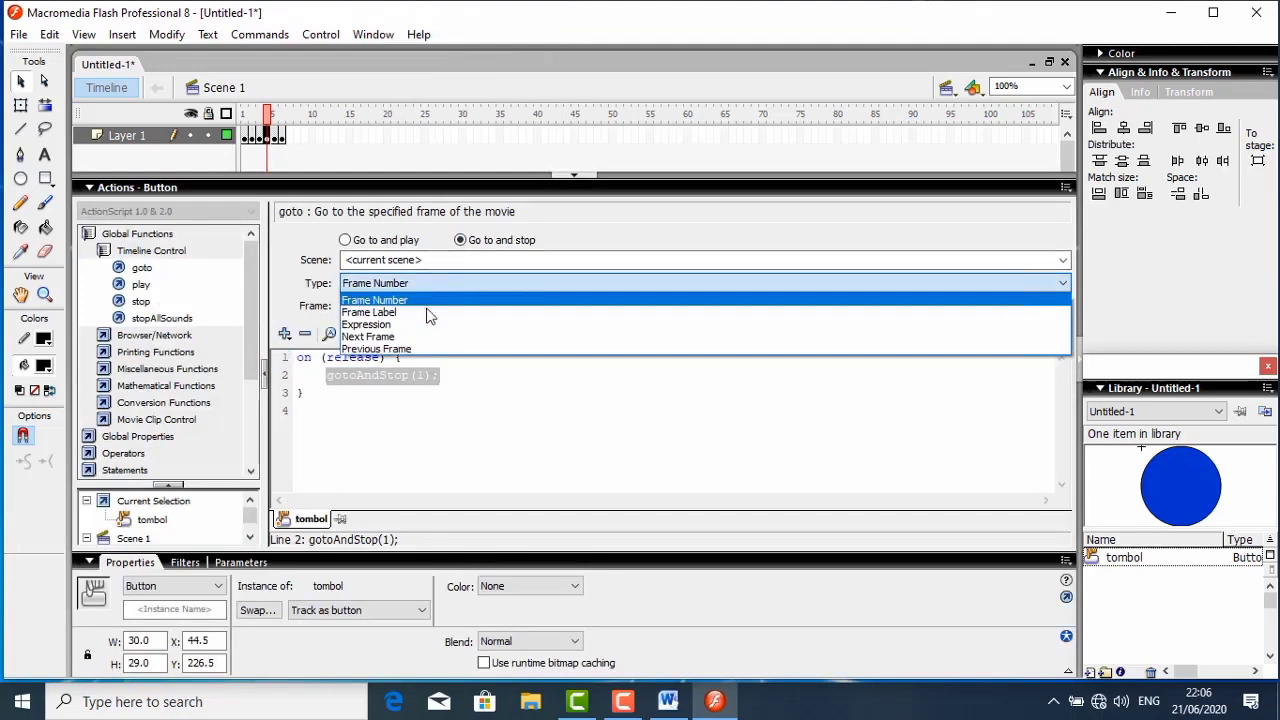
click(404, 337)
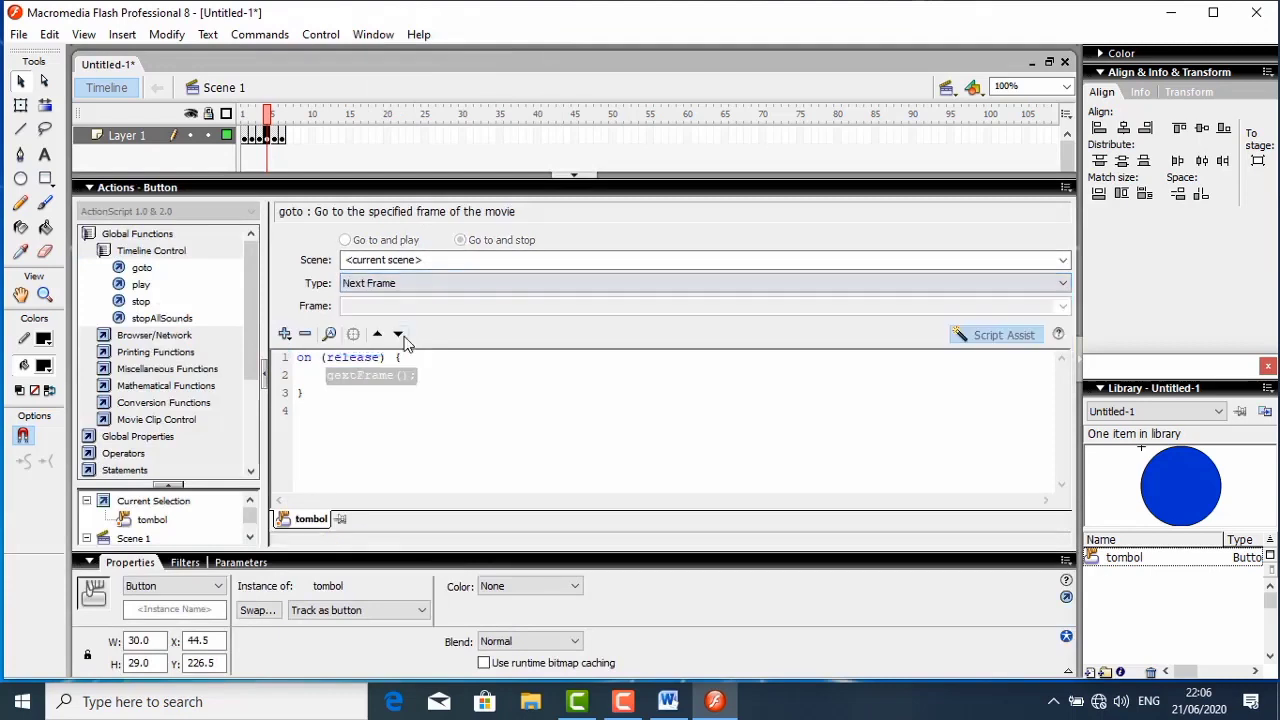
click(150, 190)
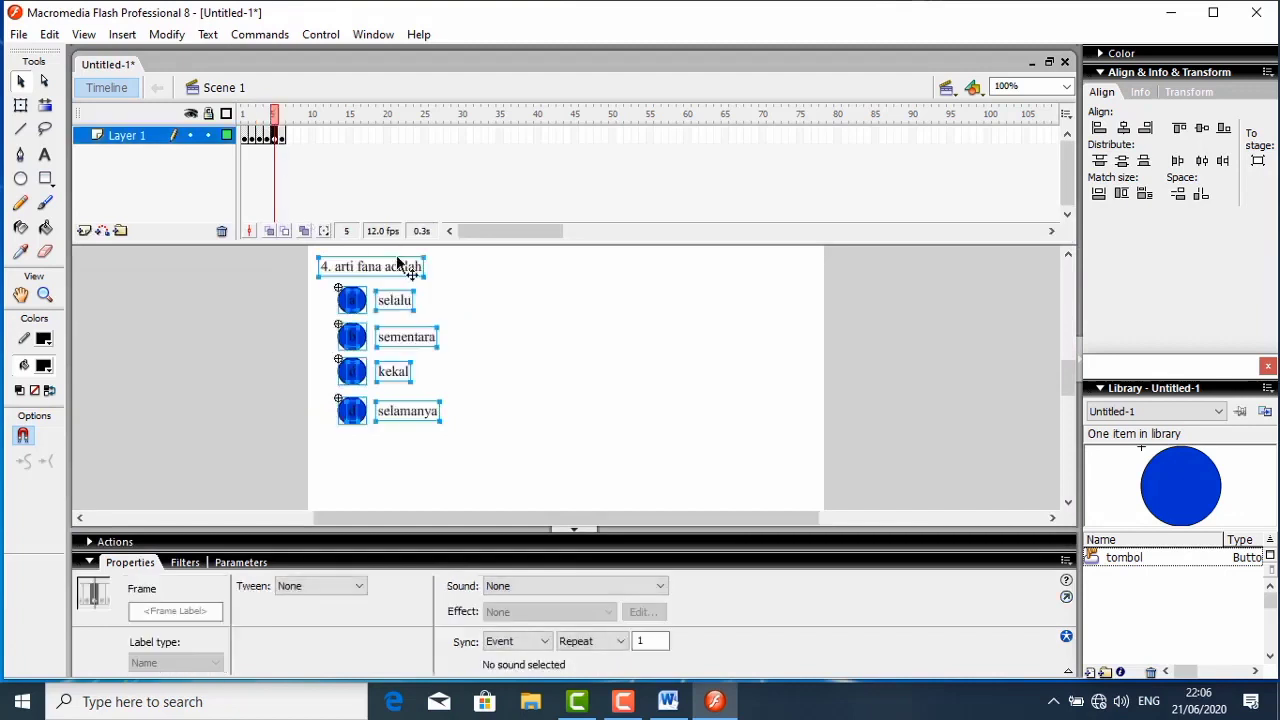
- In frame 5, give question 4's answer button a a goto action of type Next Frame on release, and collapse the script editor
click(494, 363)
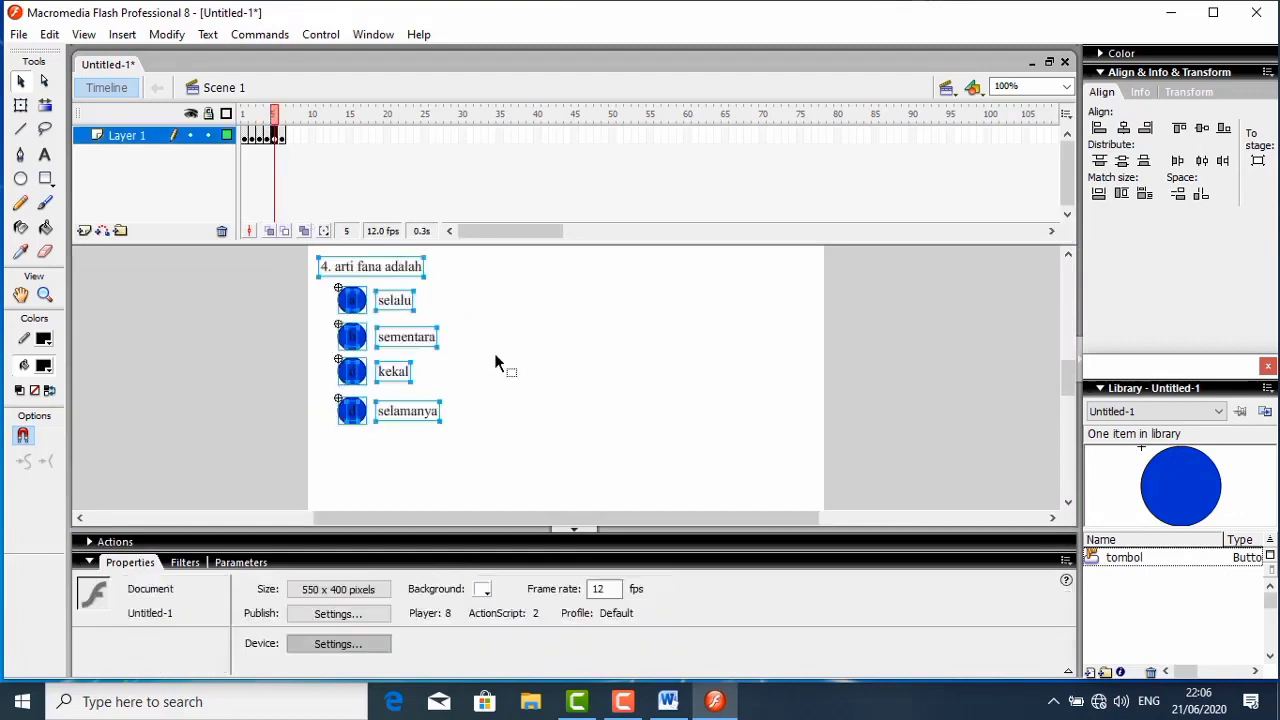
click(360, 305)
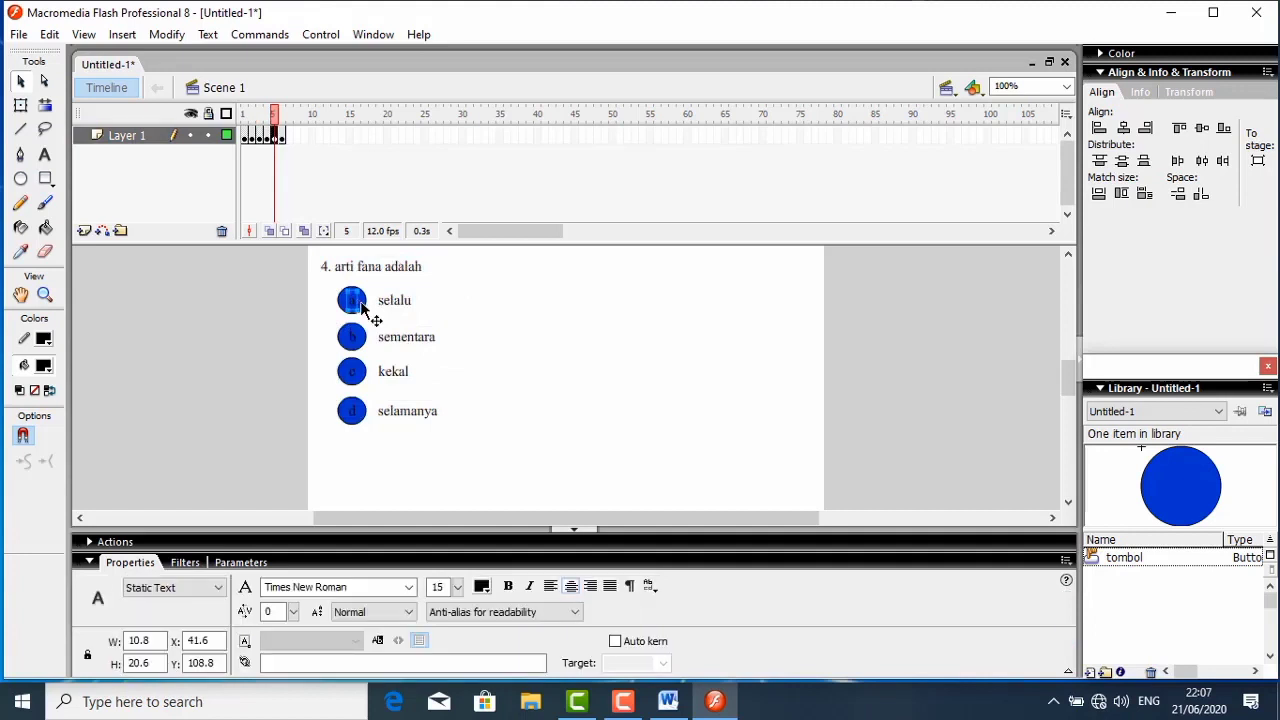
click(363, 308)
right_click(368, 316)
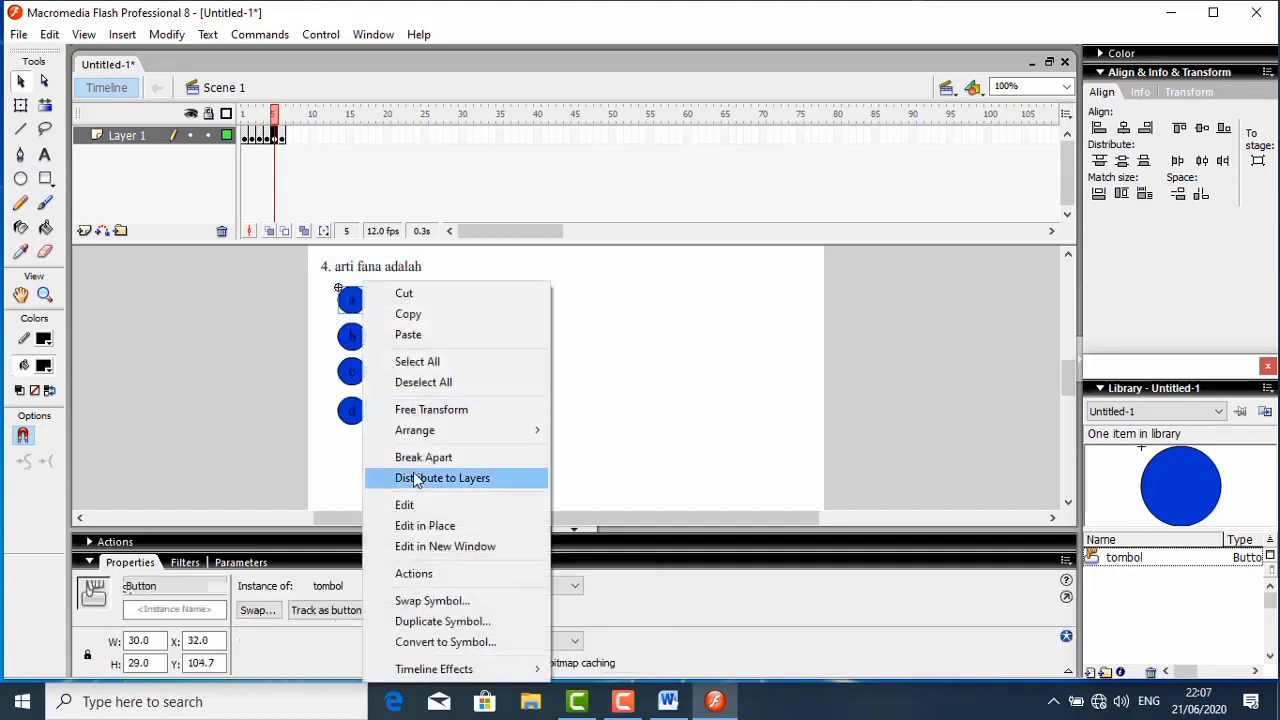
click(414, 575)
click(135, 270)
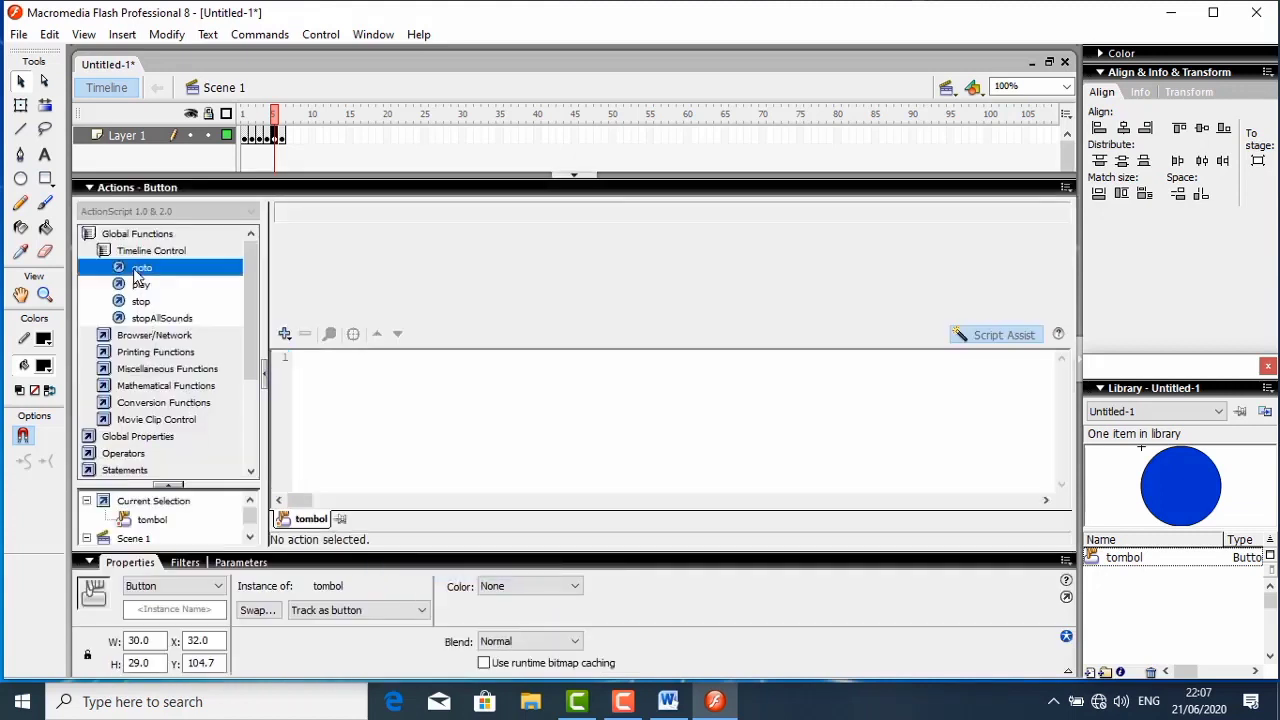
double_click(138, 270)
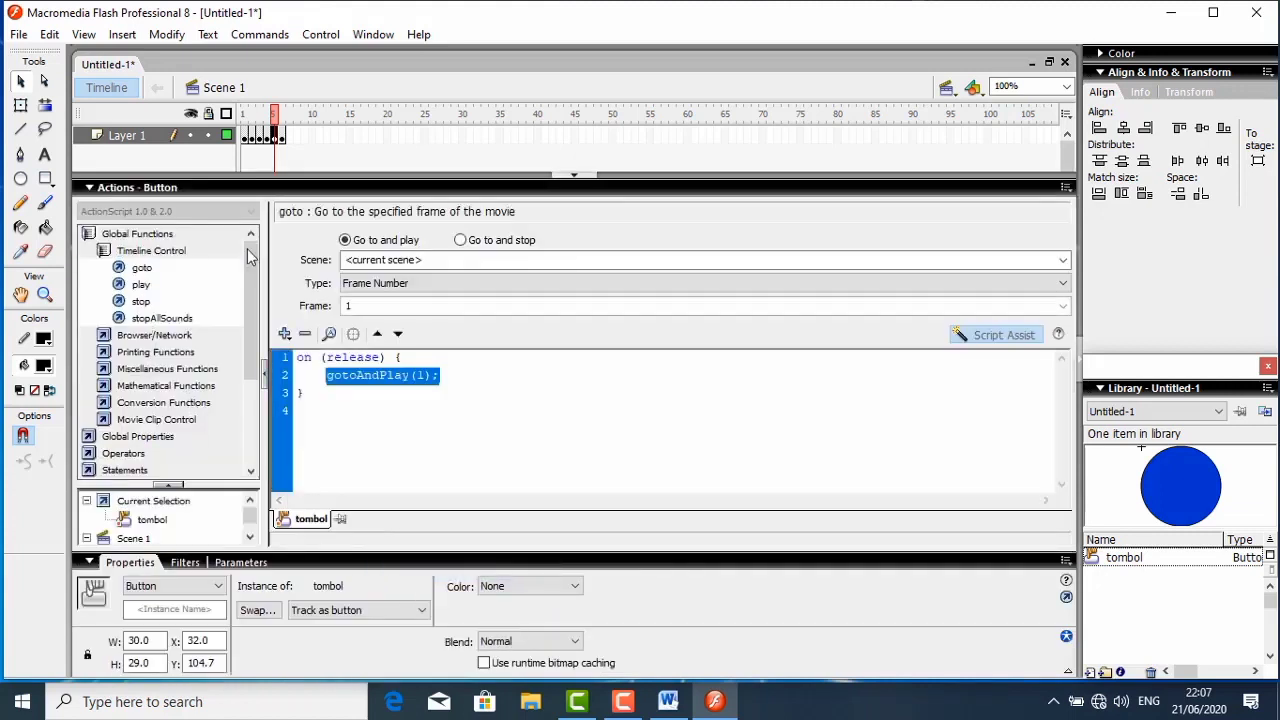
click(459, 242)
click(427, 285)
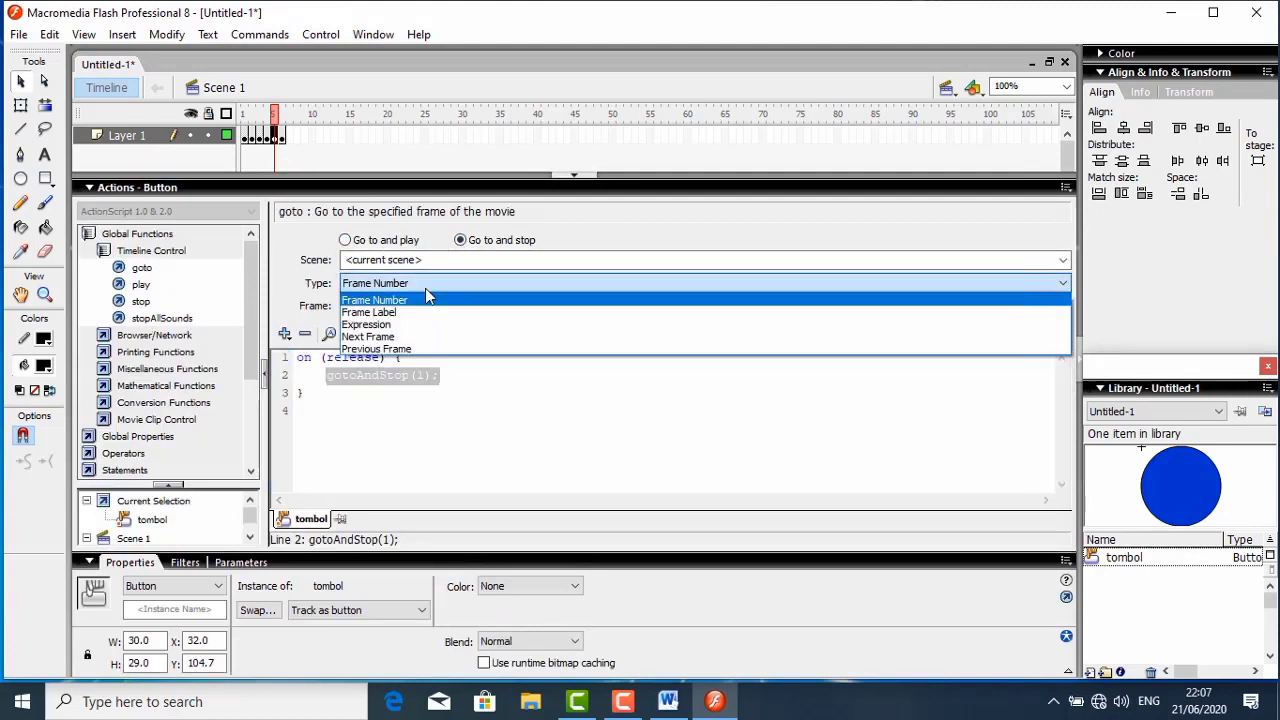
click(401, 342)
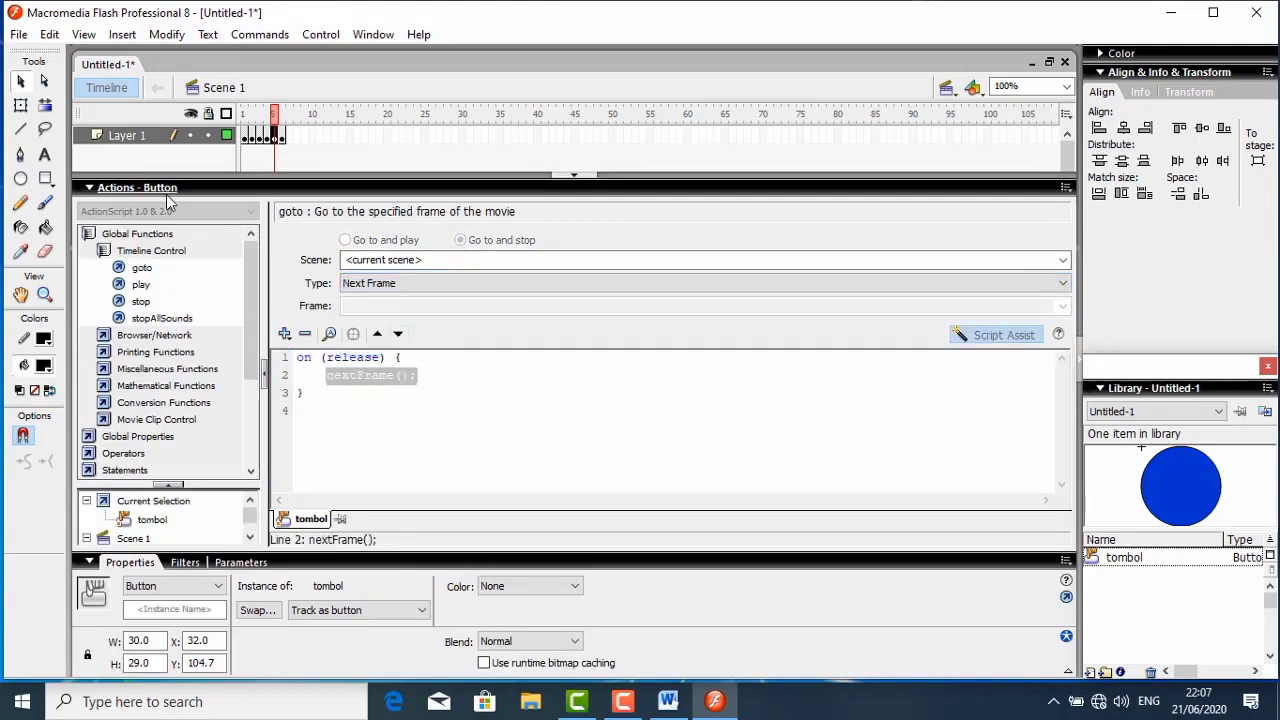
click(166, 191)
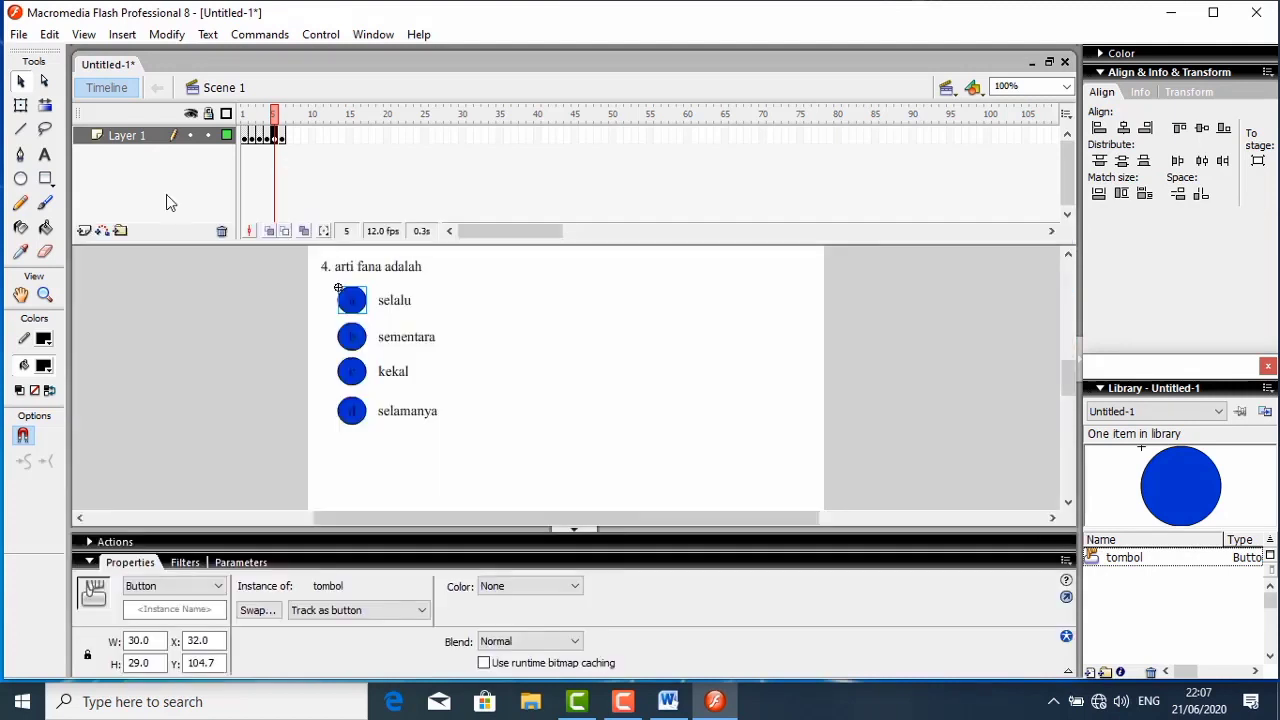
- Give question 4's answer button b a goto action of type Next Frame on release, and collapse the script editor
click(358, 337)
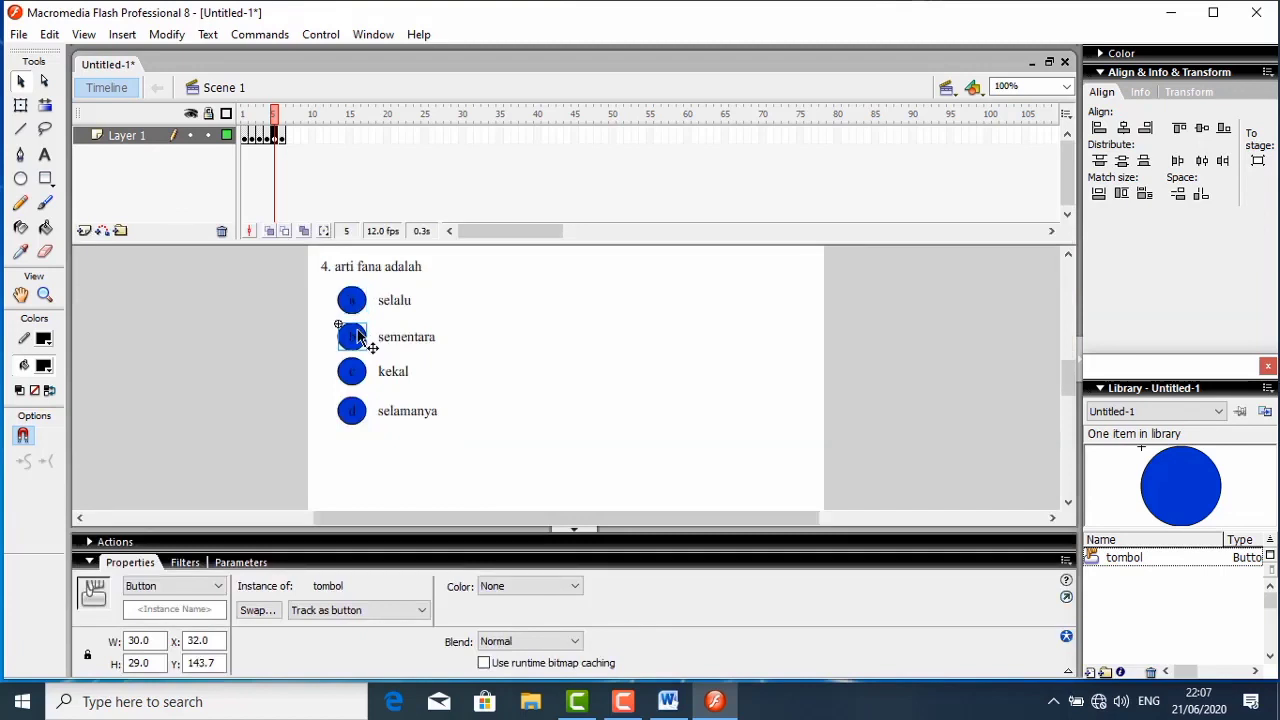
right_click(358, 337)
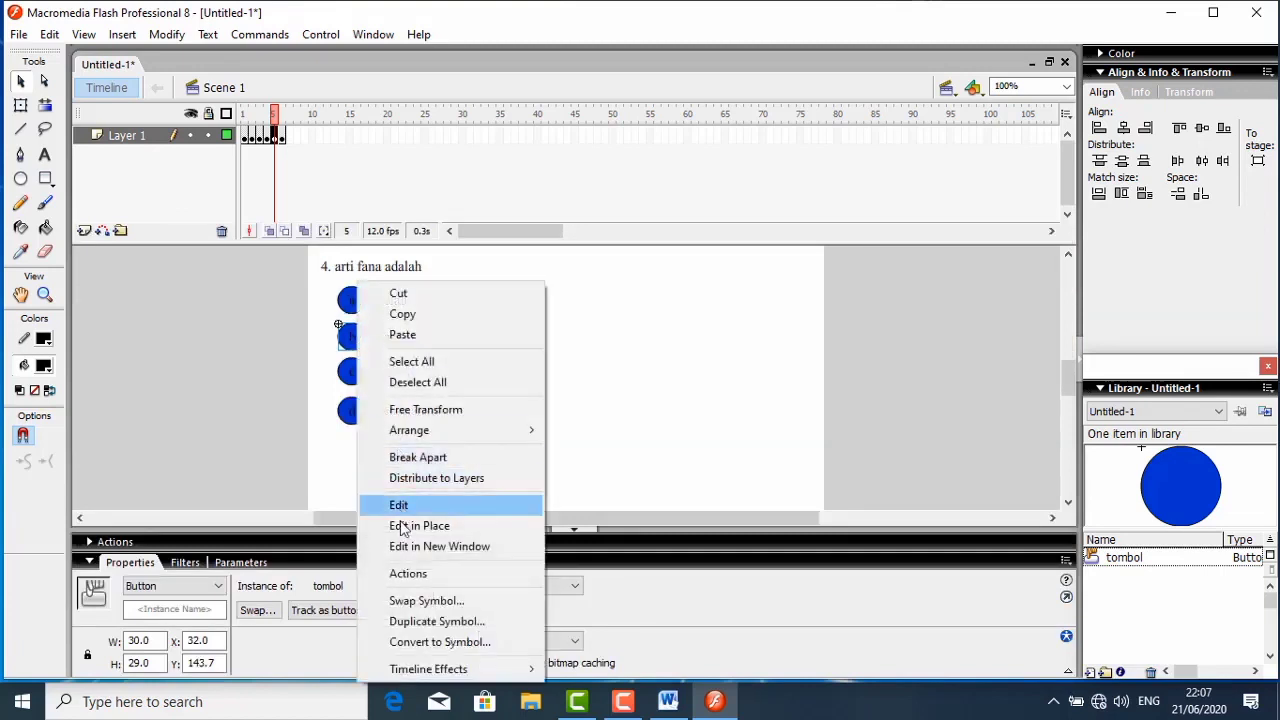
click(408, 577)
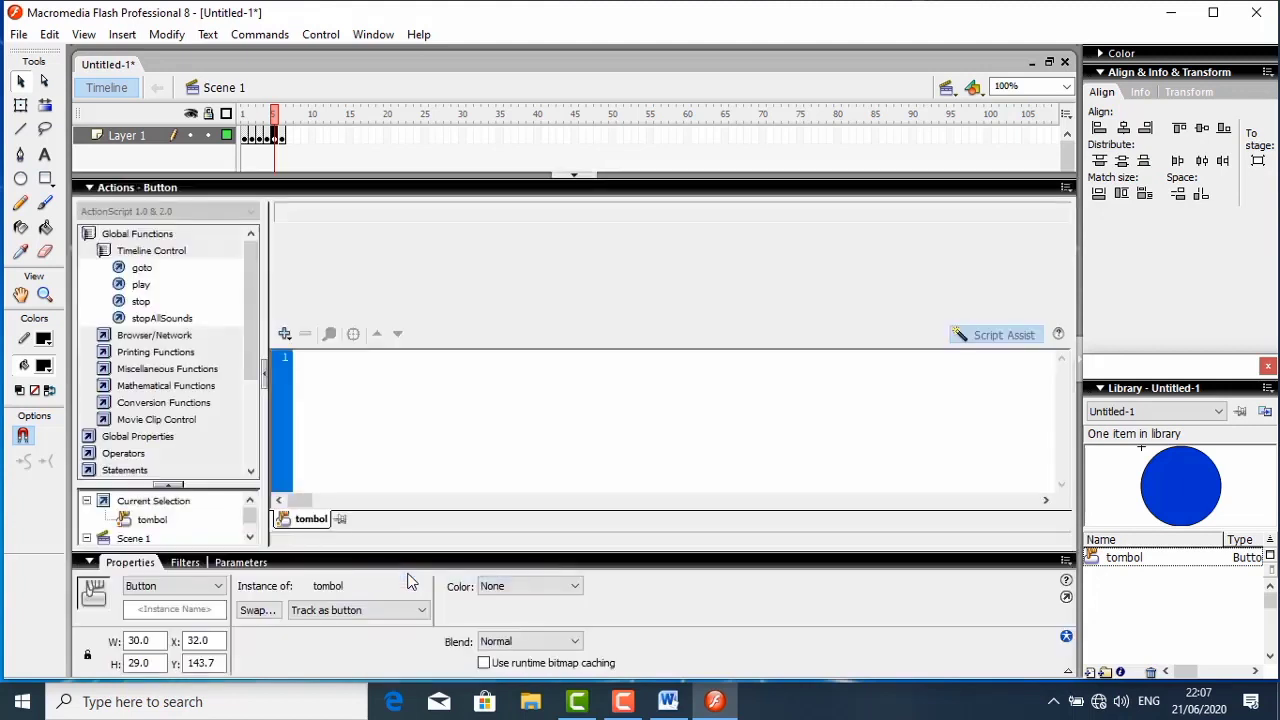
double_click(183, 270)
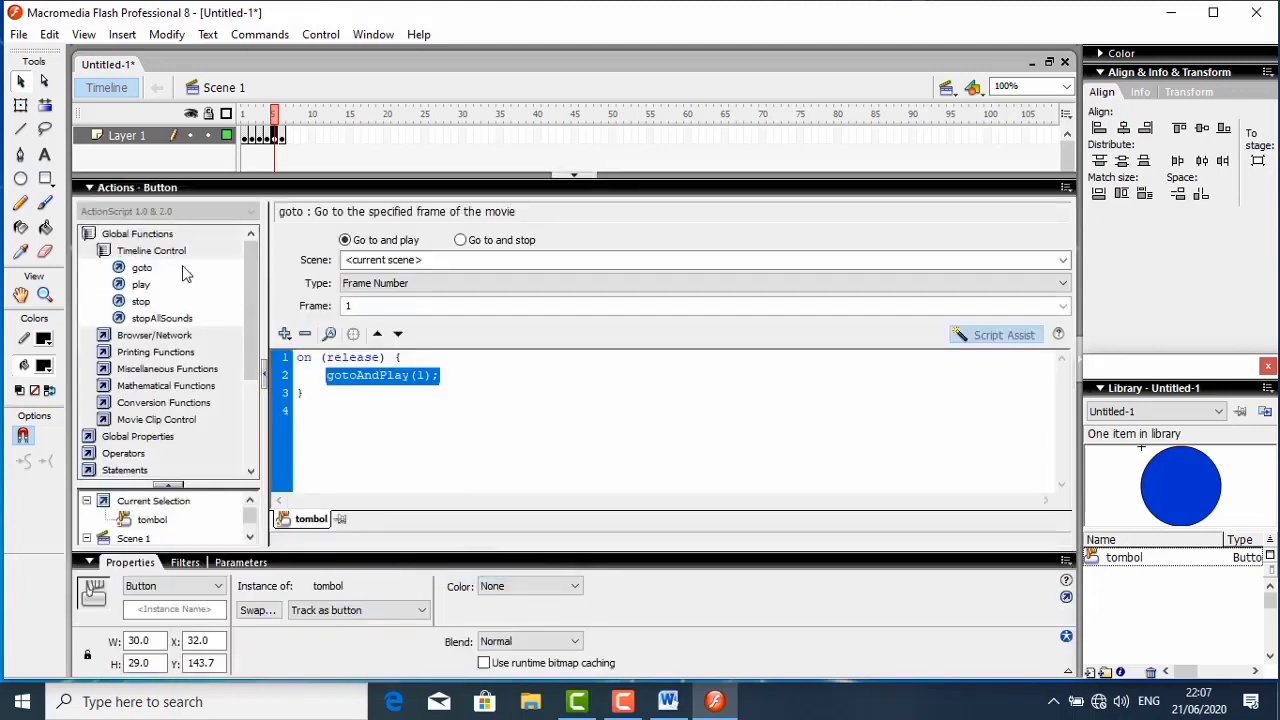
click(461, 241)
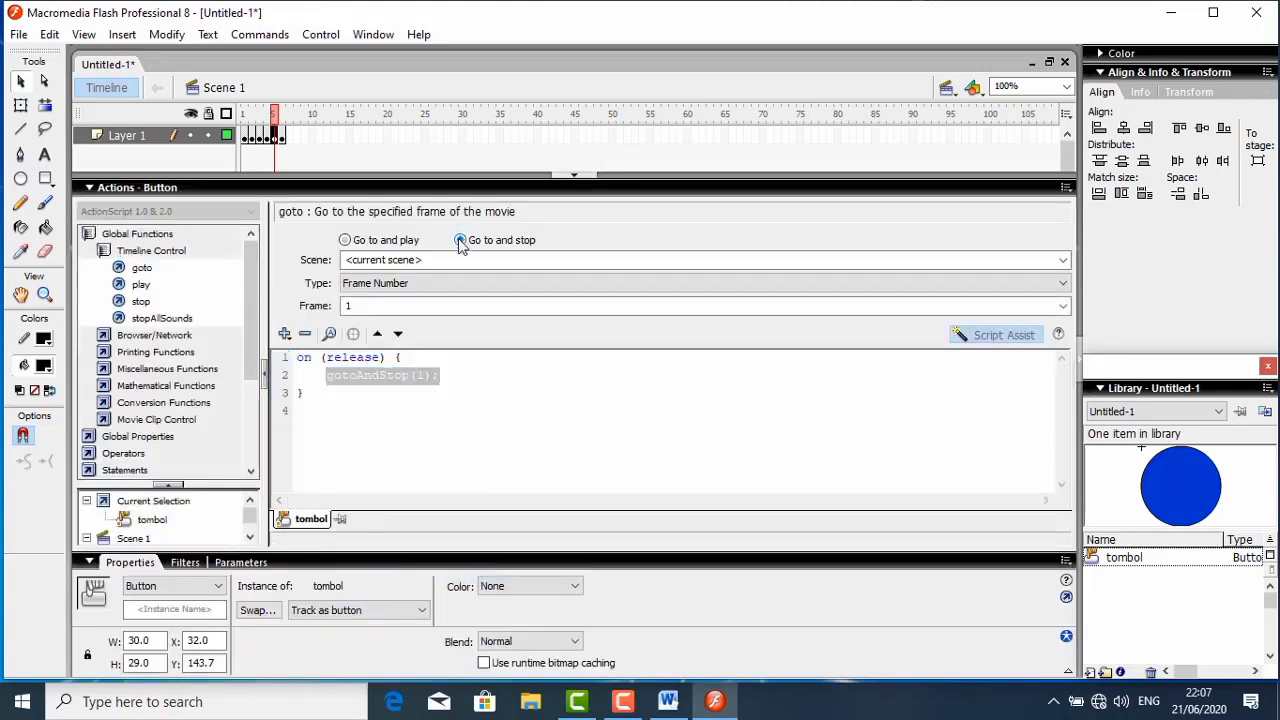
click(440, 285)
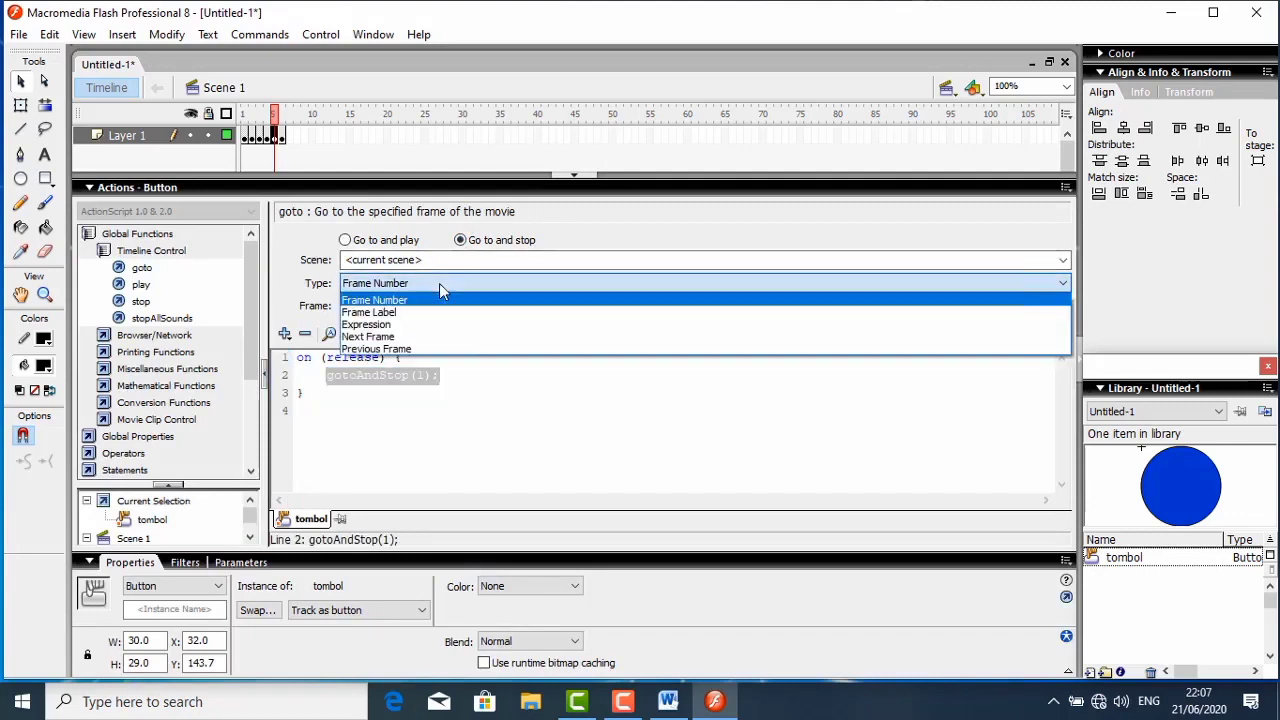
click(440, 338)
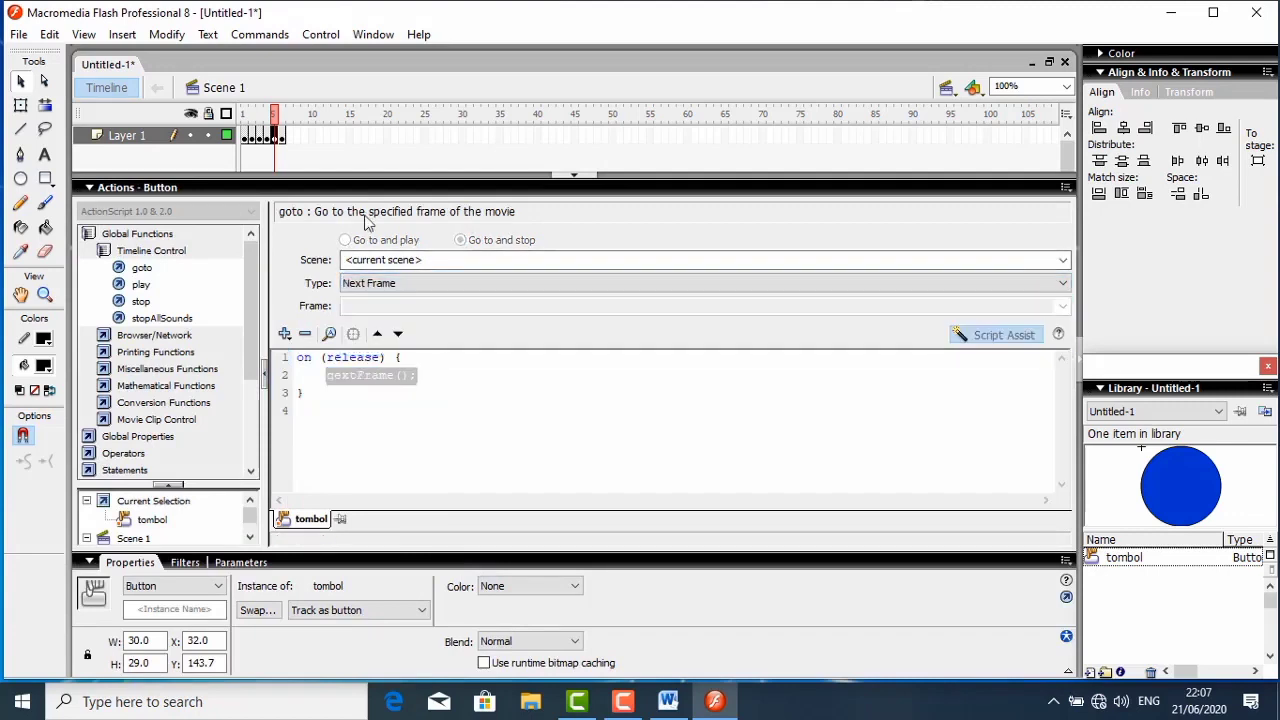
click(137, 187)
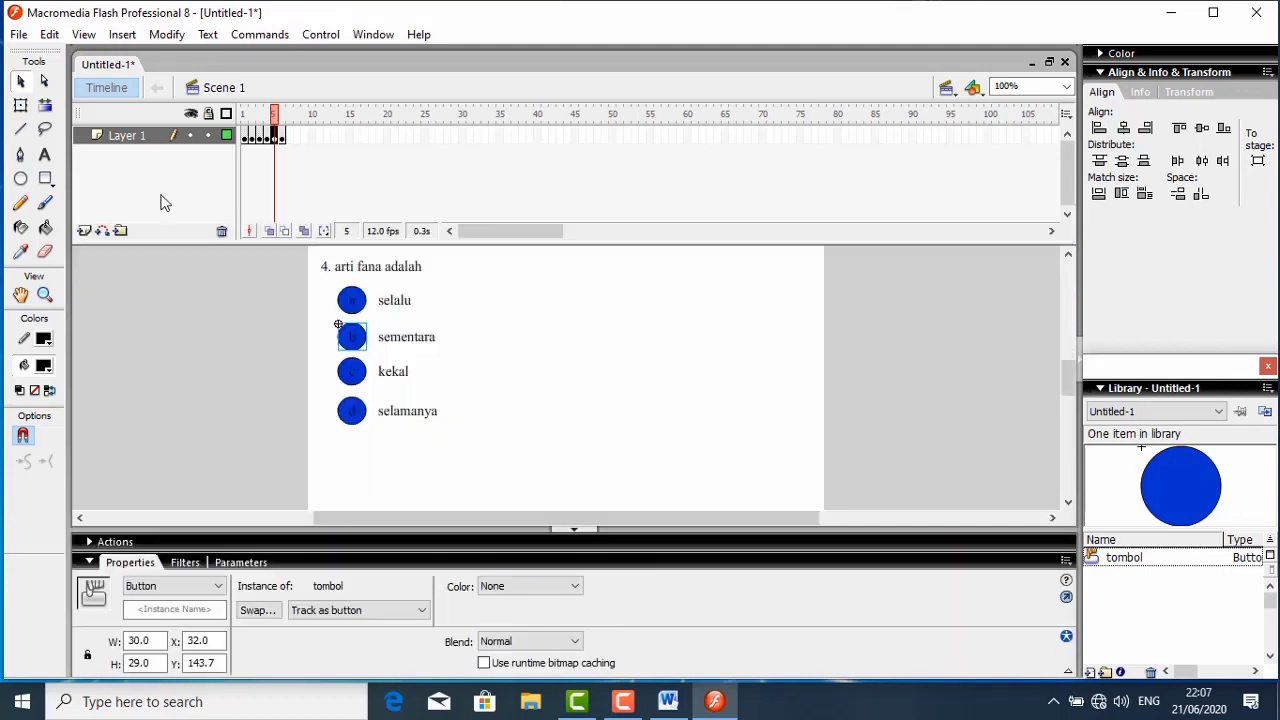
- Give question 4's answer button c a goto action of type Next Frame on release, and collapse the script editor
click(425, 412)
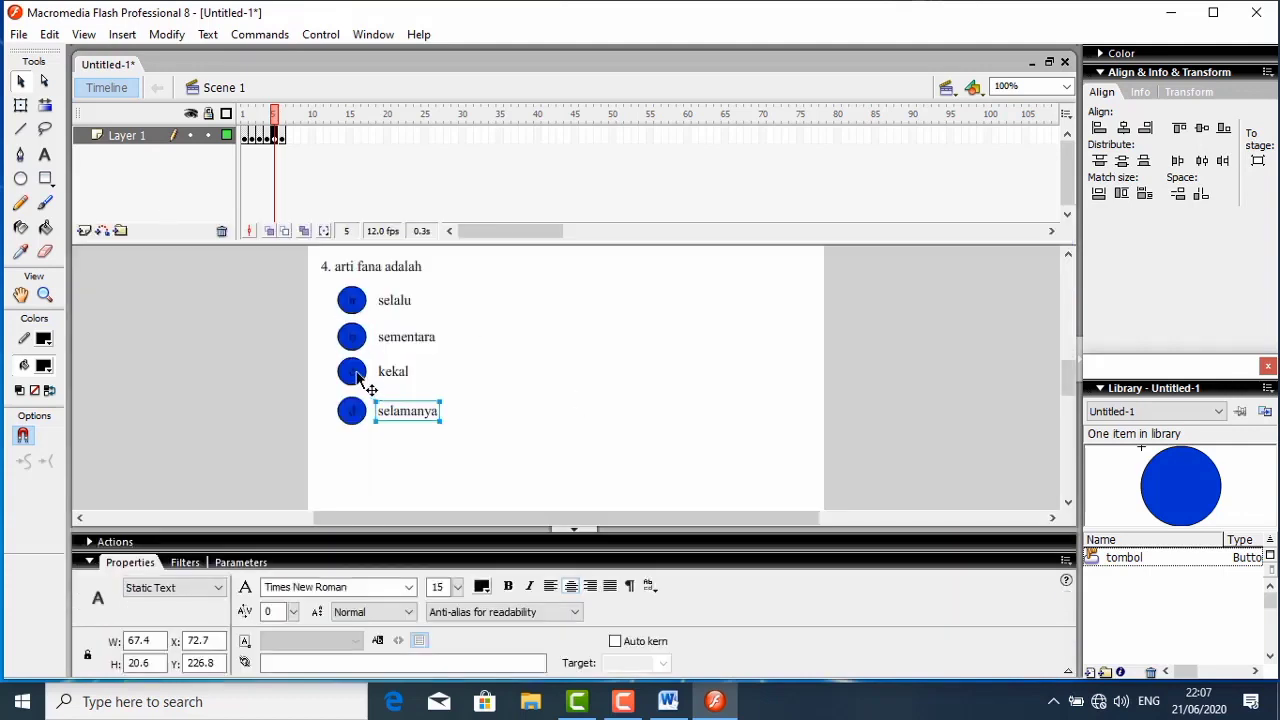
click(355, 373)
click(362, 376)
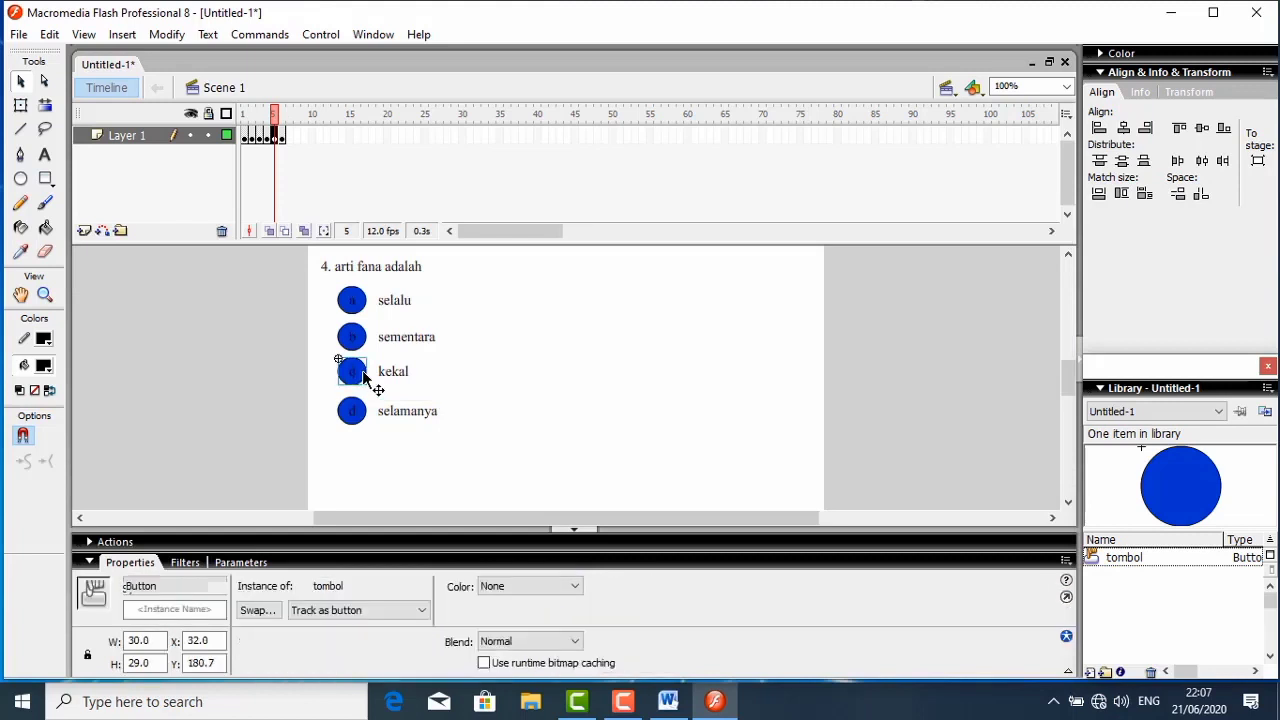
right_click(363, 376)
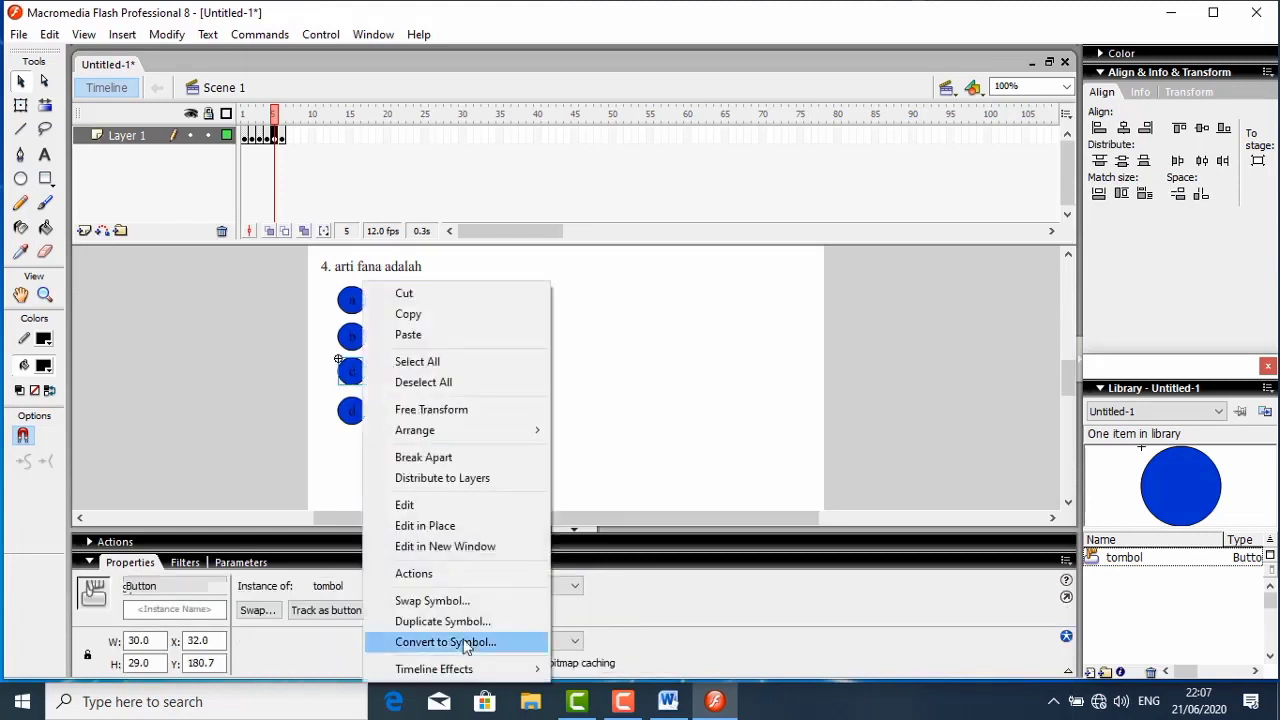
click(443, 575)
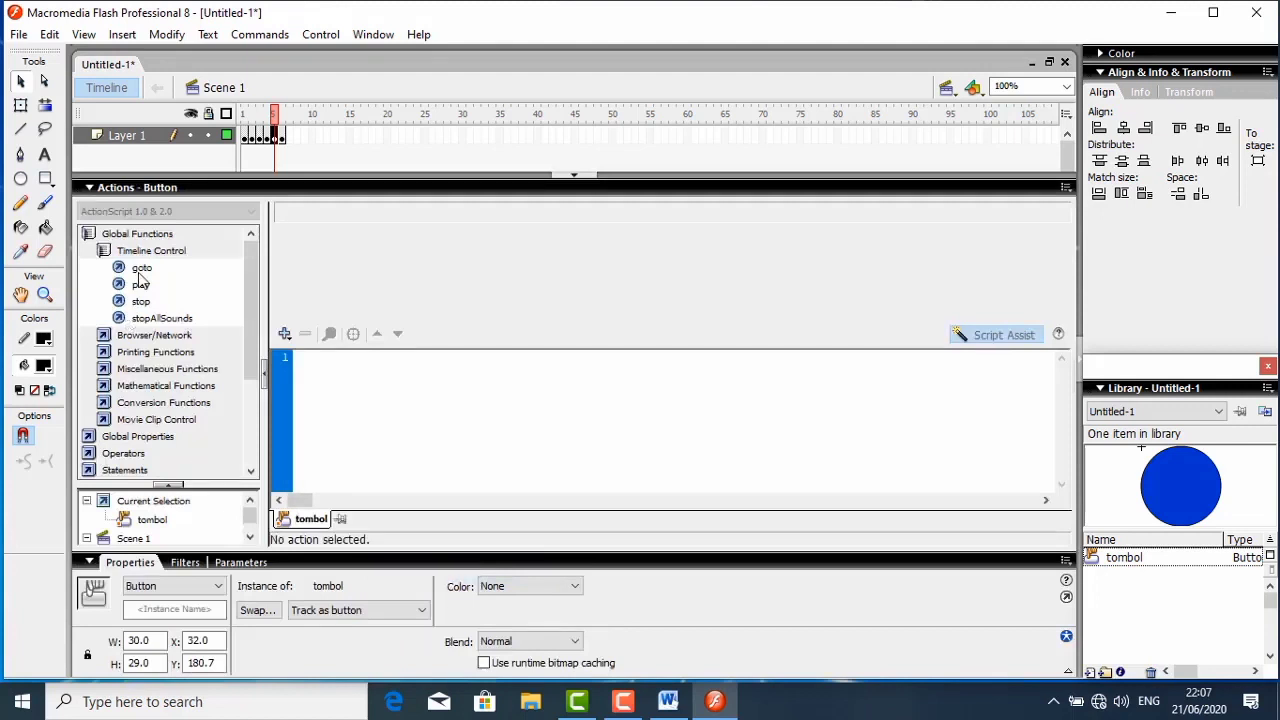
double_click(142, 268)
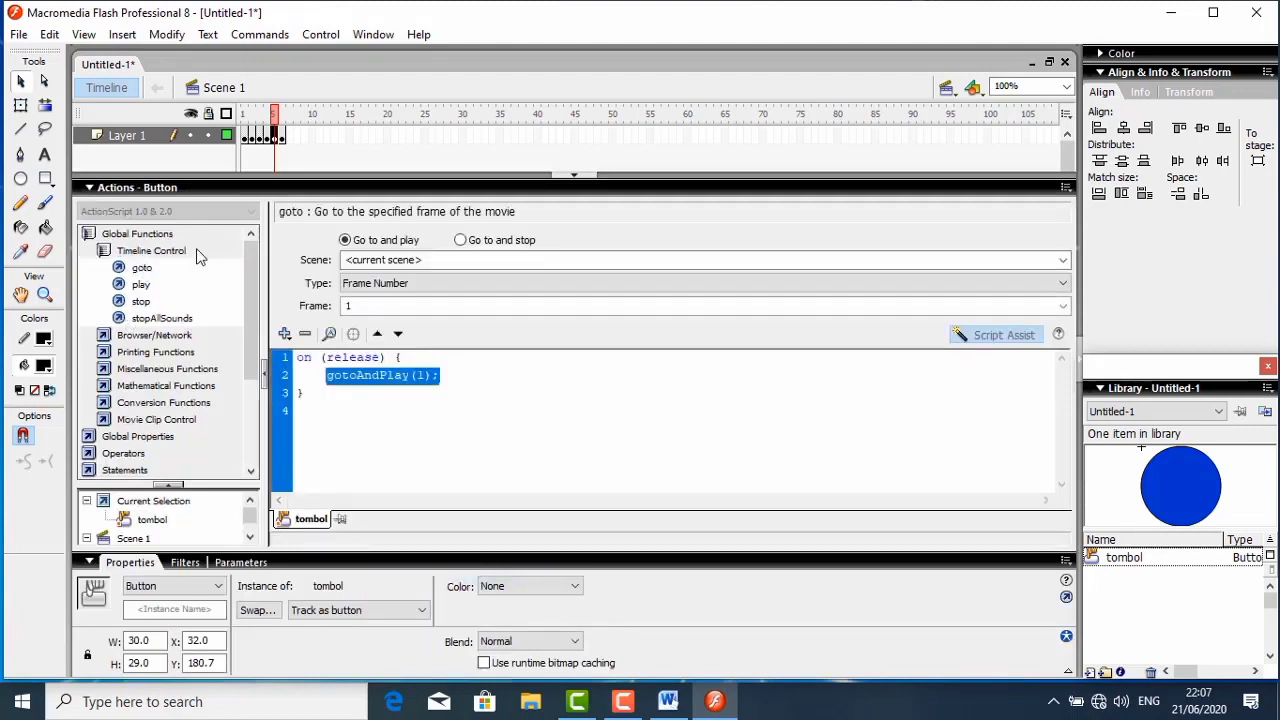
click(459, 241)
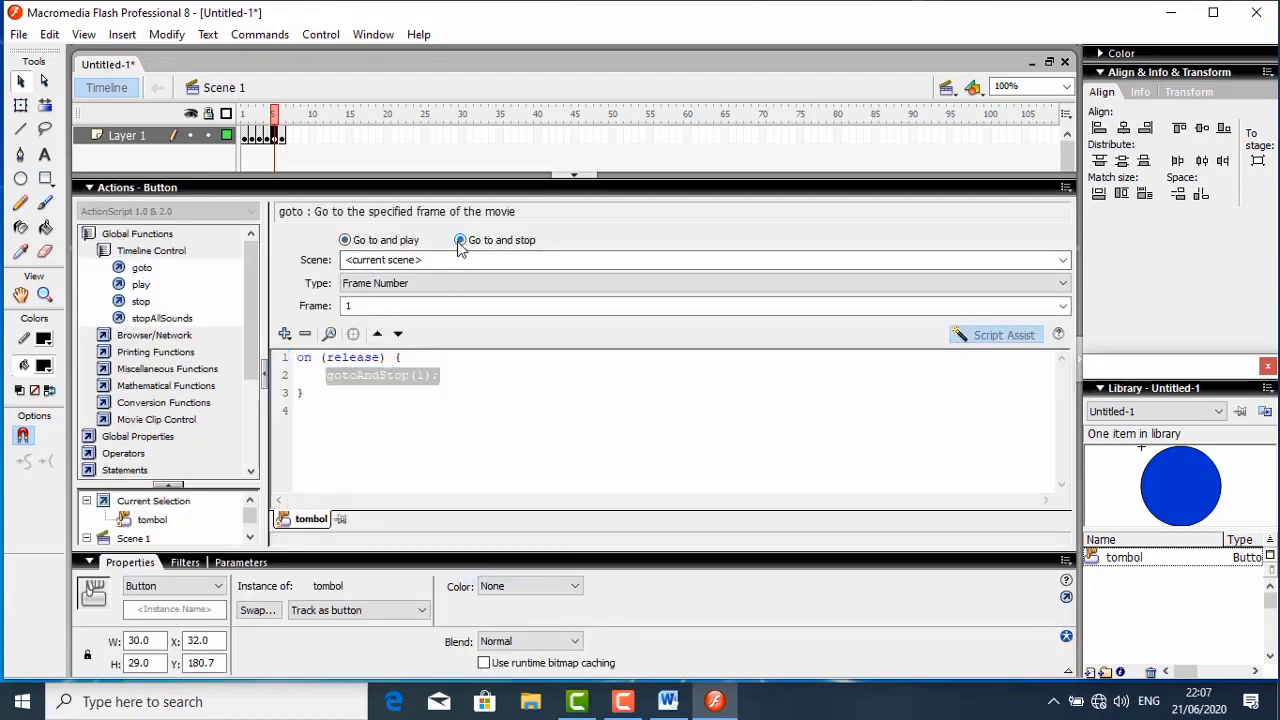
click(390, 284)
click(388, 338)
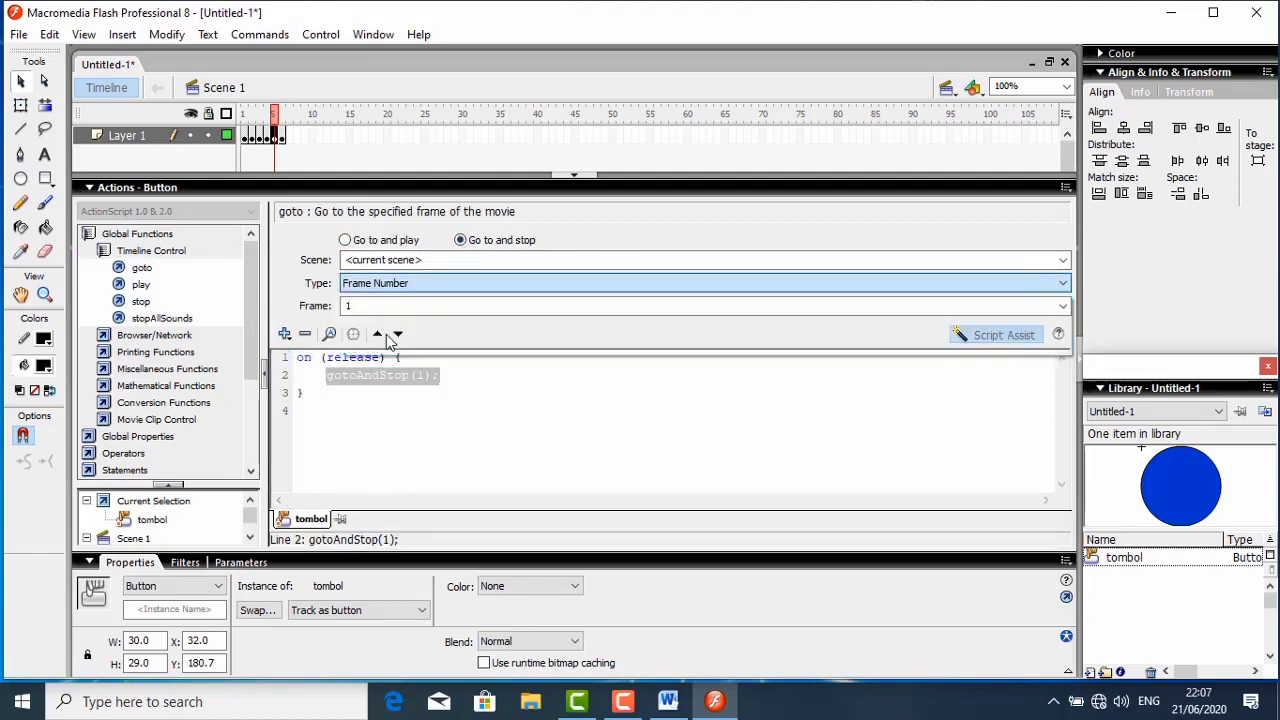
click(140, 190)
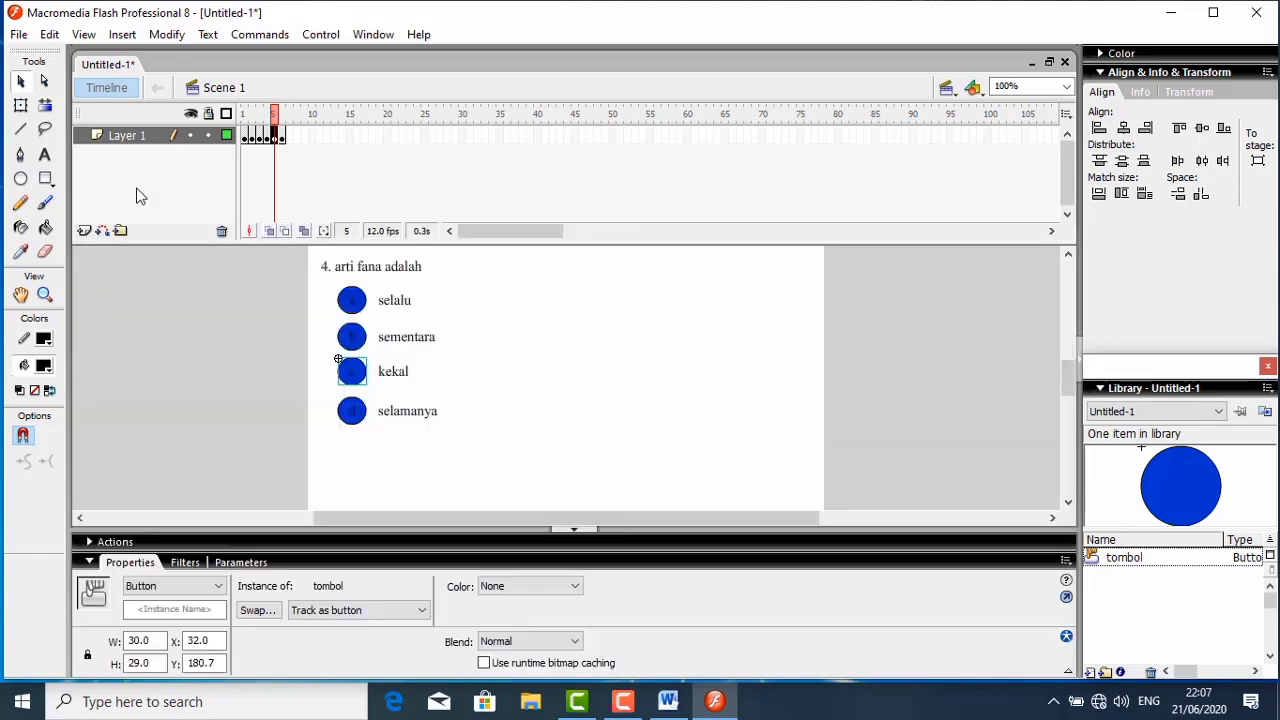
- Give question 4's answer button d a goto action of type Next Frame on release, and collapse the script editor
click(363, 418)
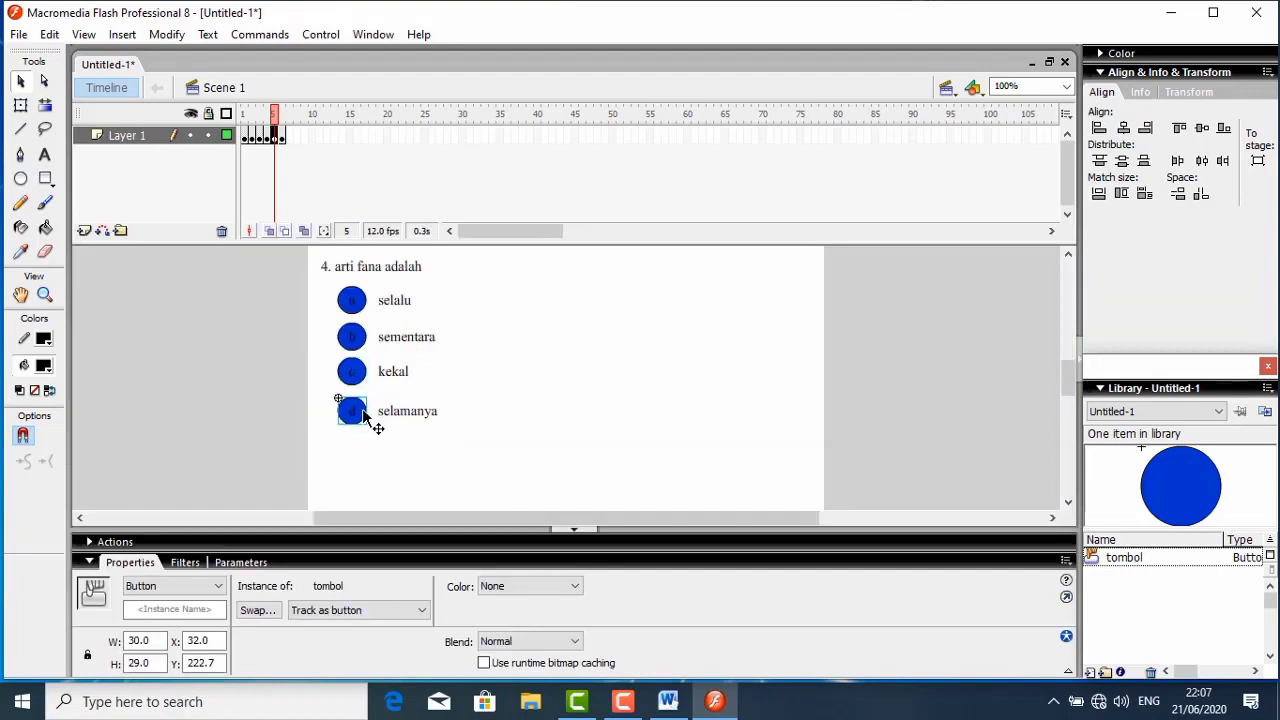
right_click(363, 418)
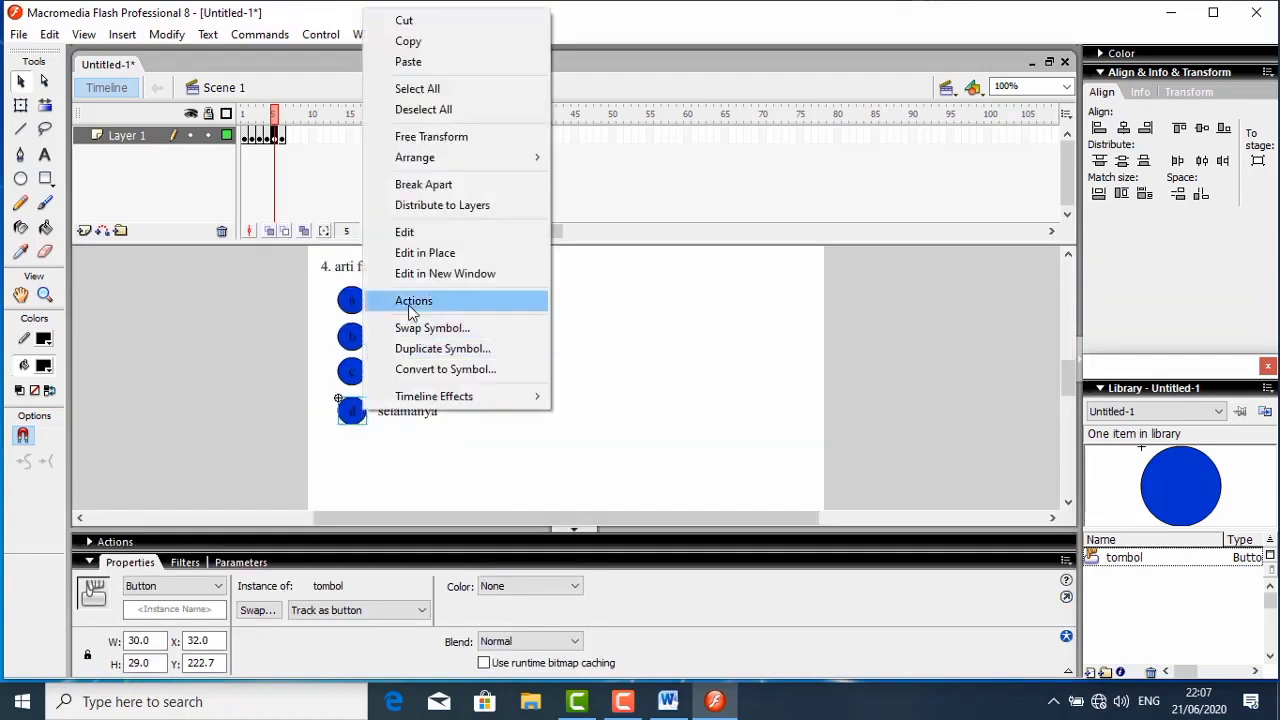
click(409, 306)
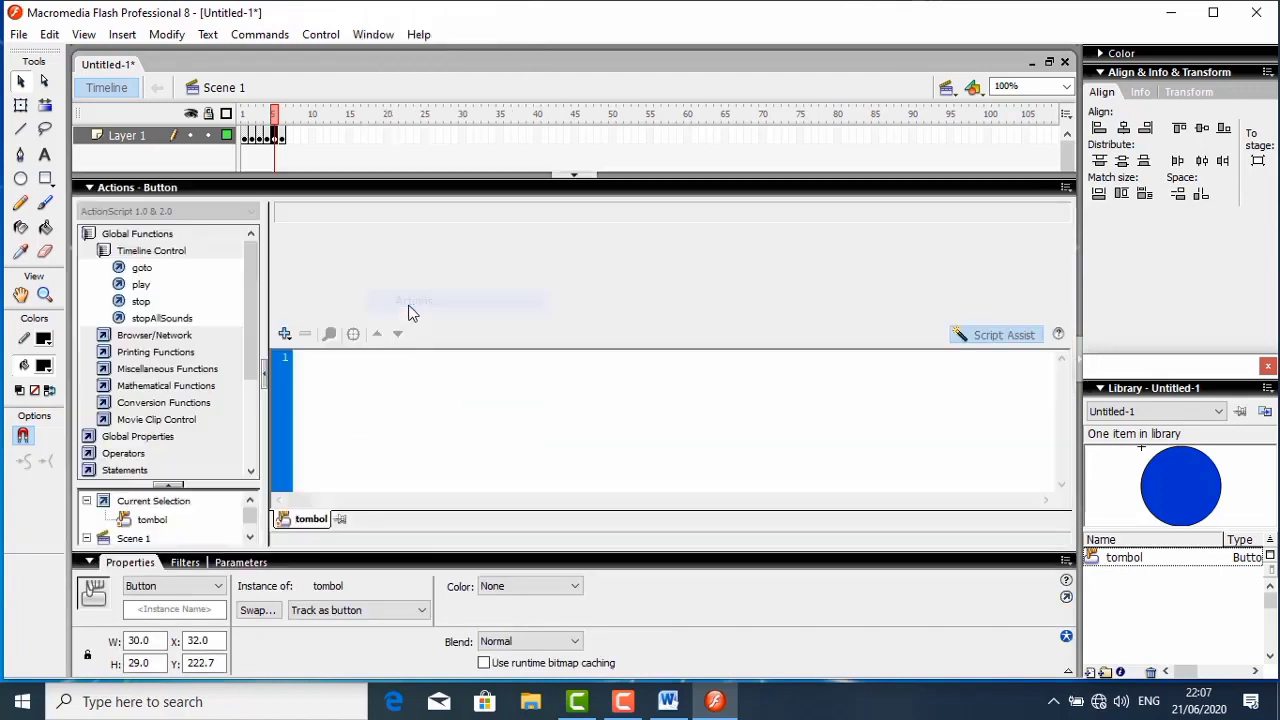
double_click(147, 270)
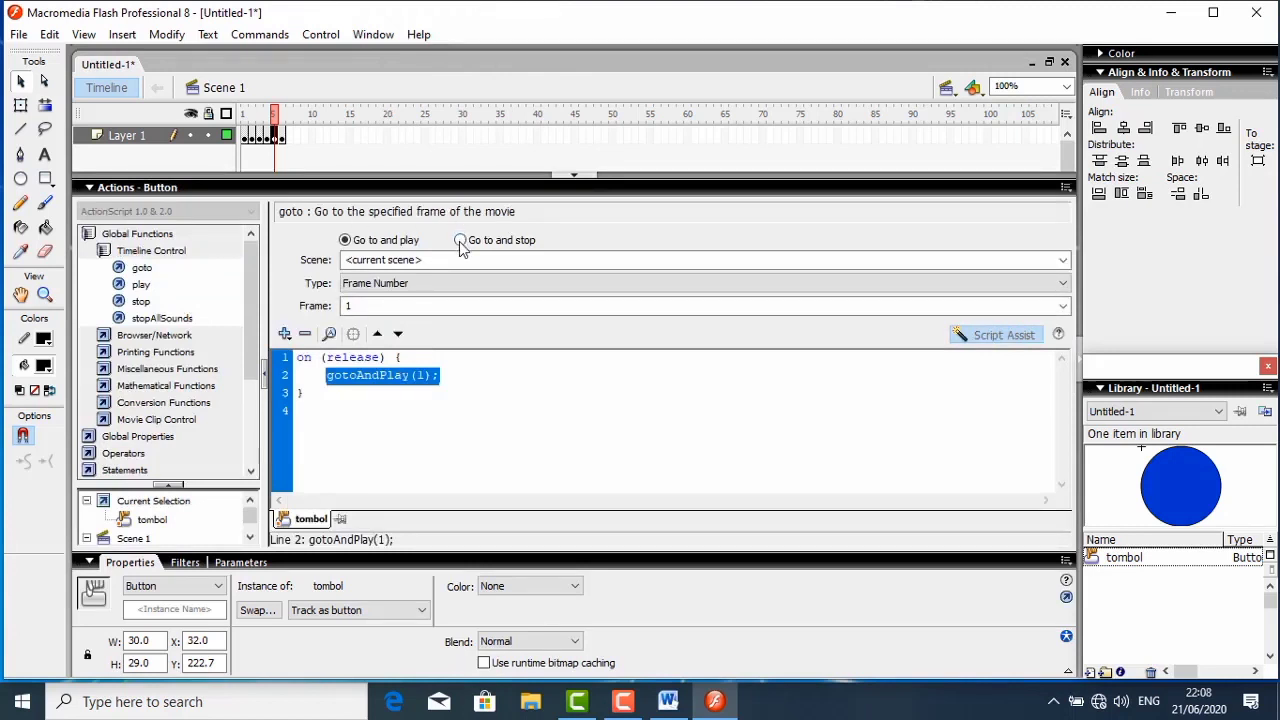
click(460, 241)
click(390, 283)
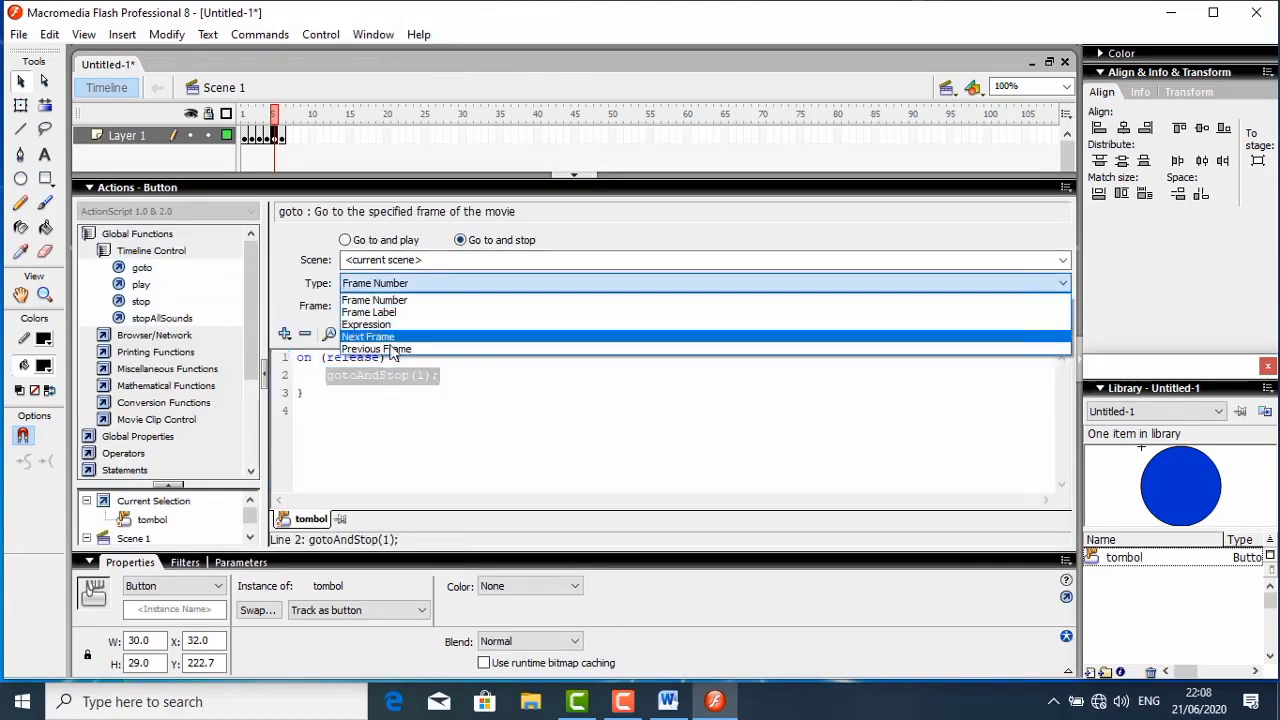
click(390, 337)
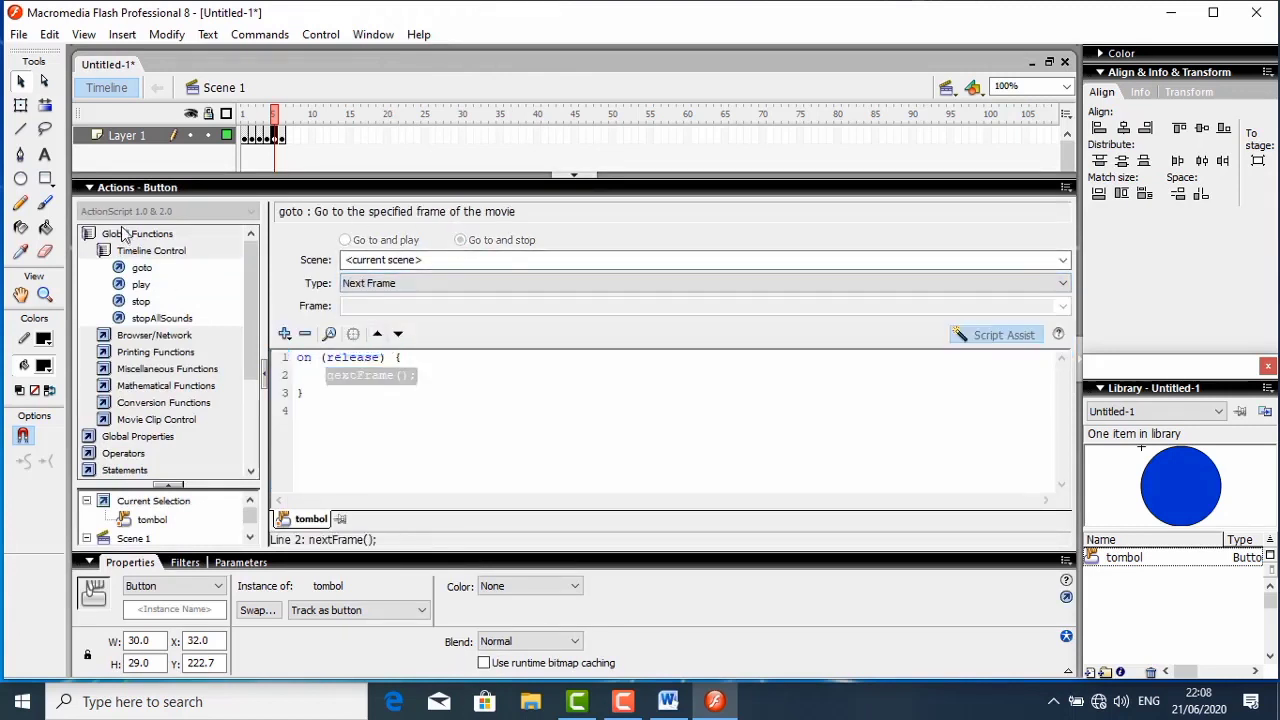
click(127, 189)
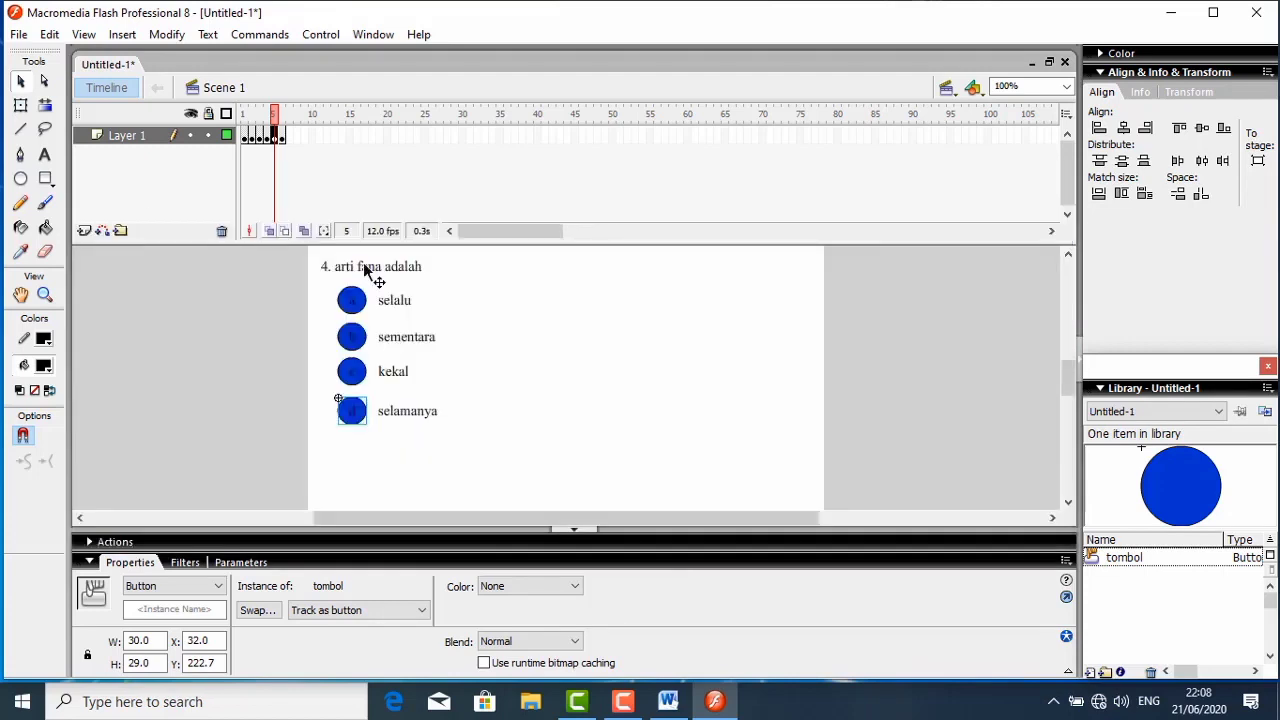
- In frame 6, give question 5's answer button a a goto action of type Next Frame on release, and collapse the script editor
click(284, 136)
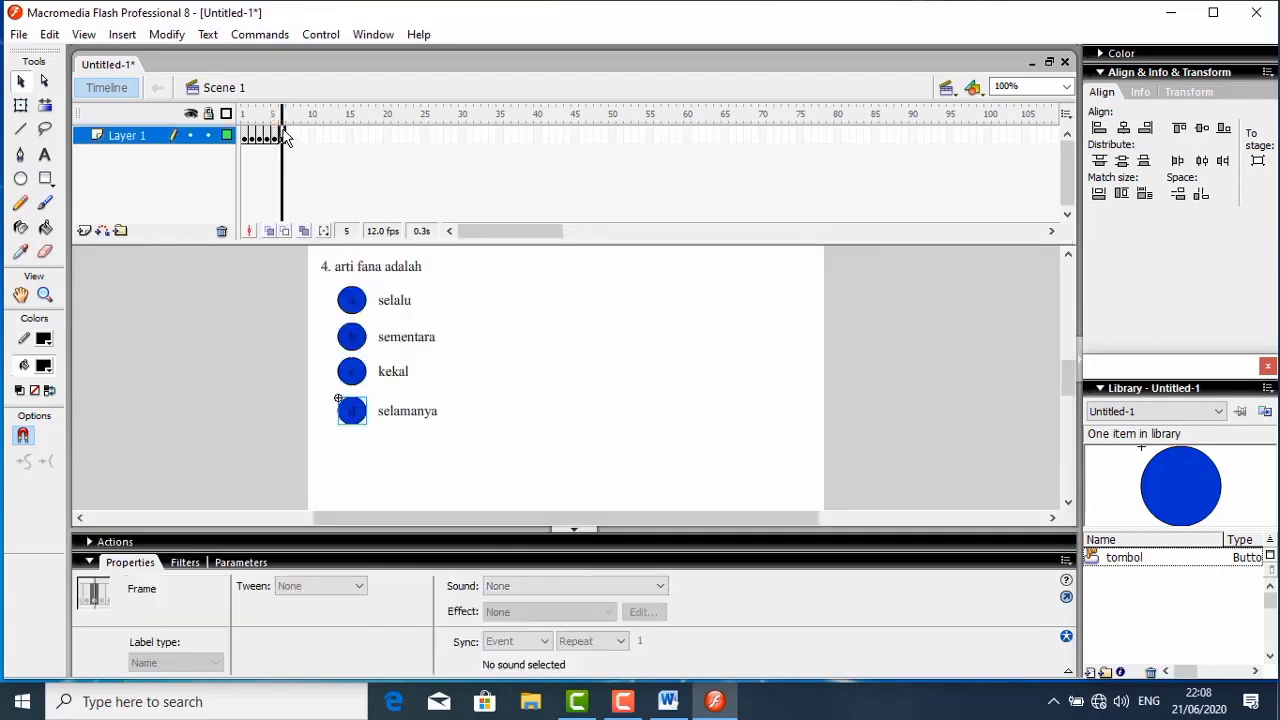
click(497, 300)
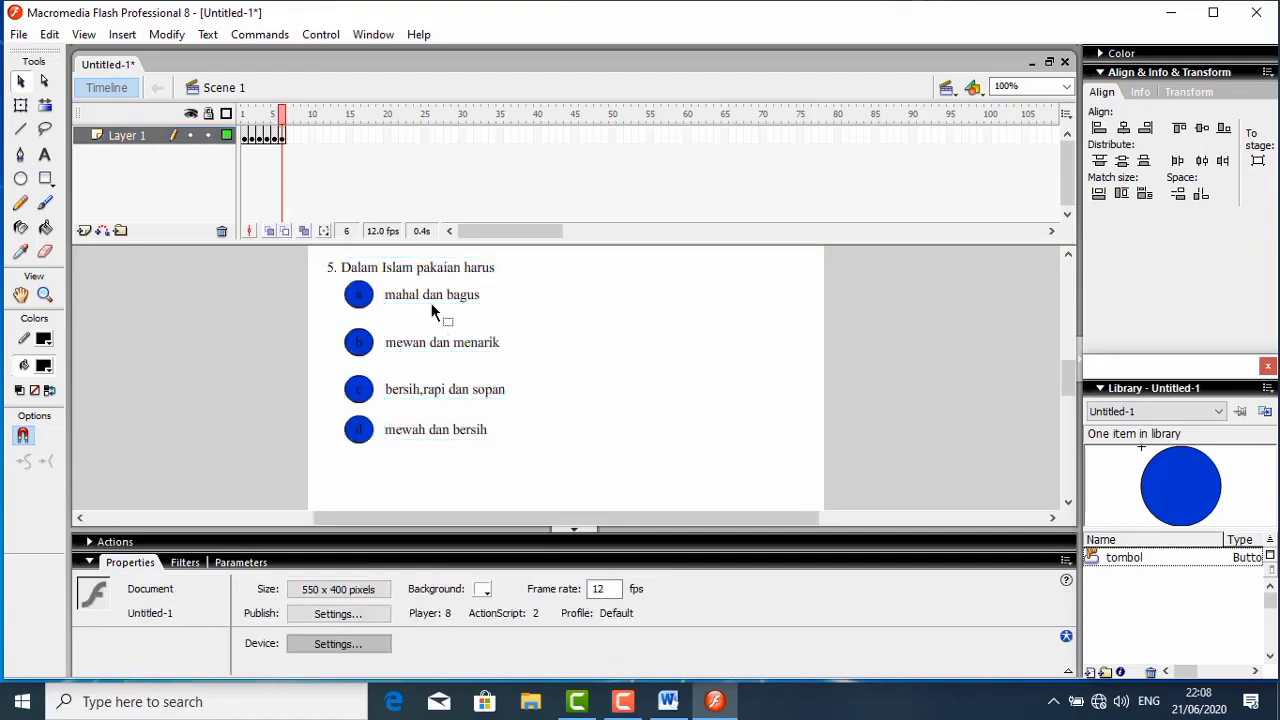
click(367, 296)
right_click(367, 288)
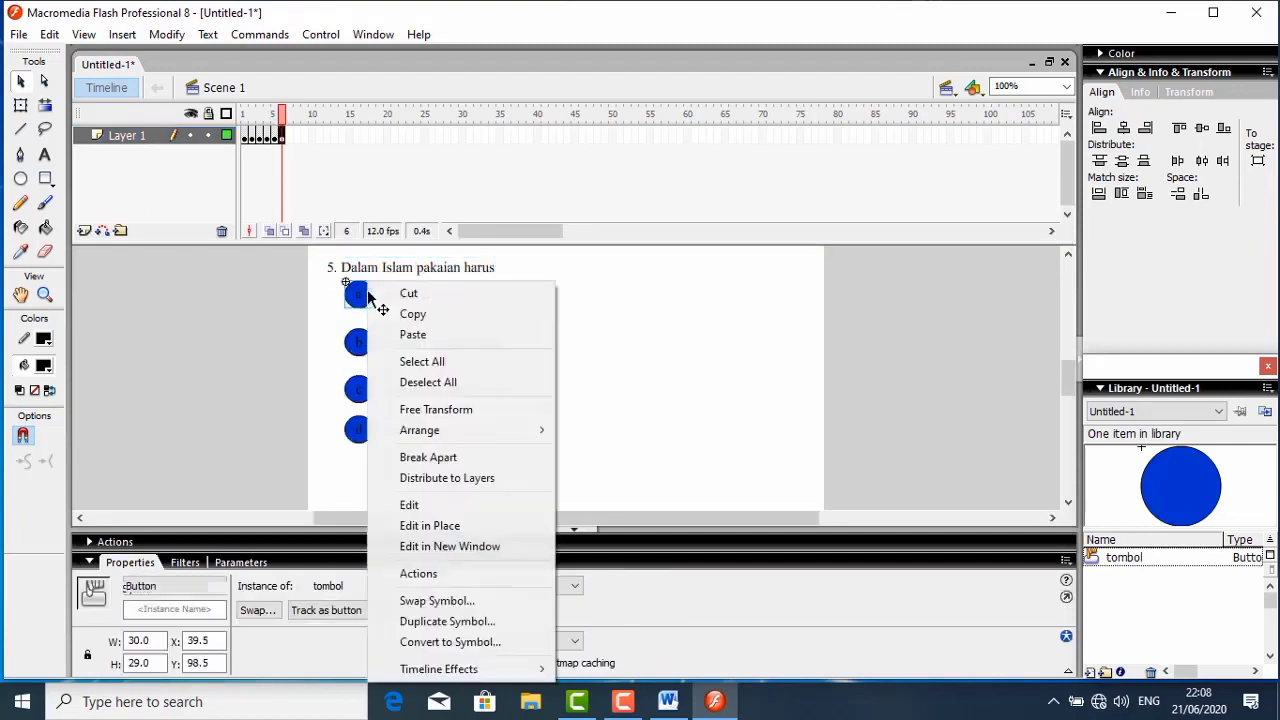
click(437, 572)
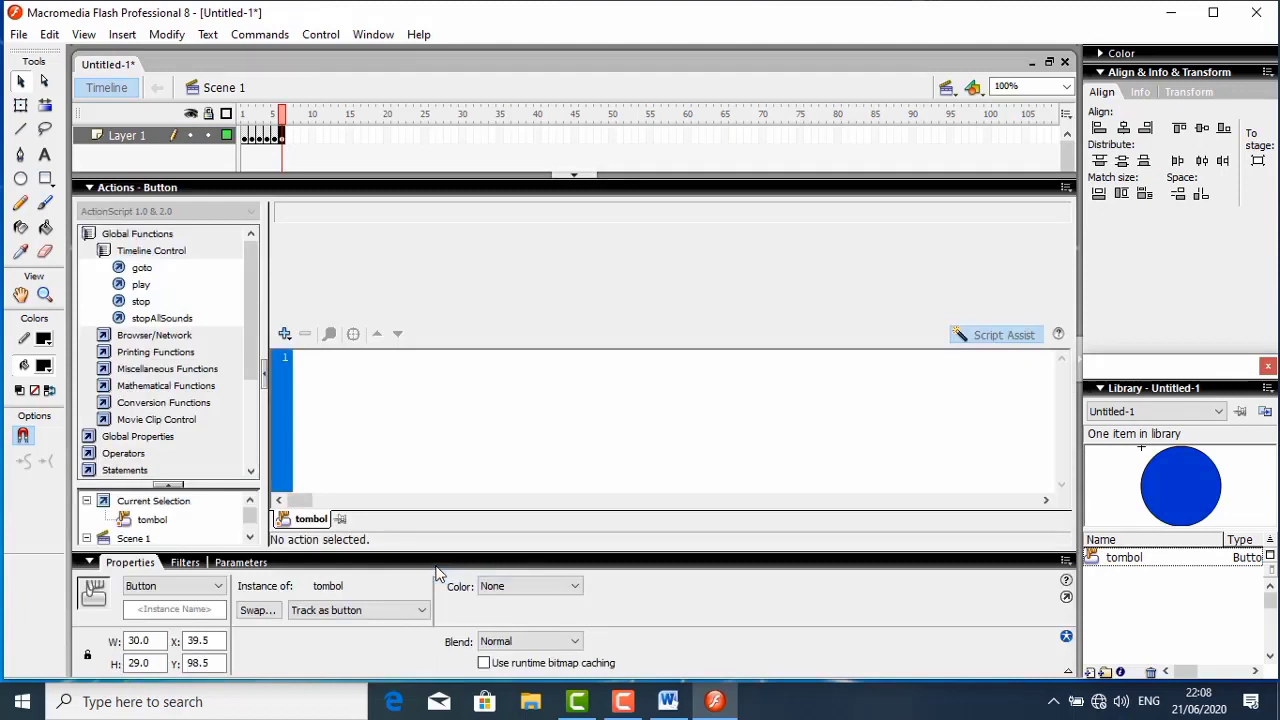
double_click(141, 268)
click(460, 240)
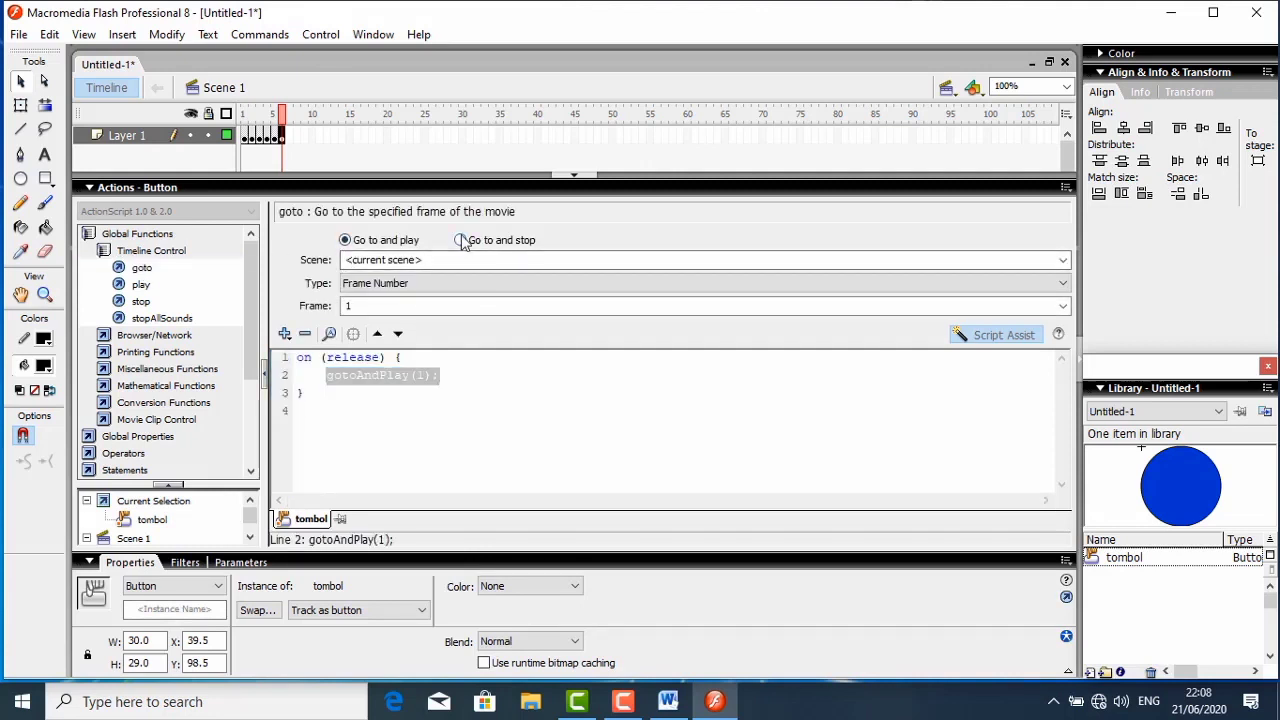
click(445, 286)
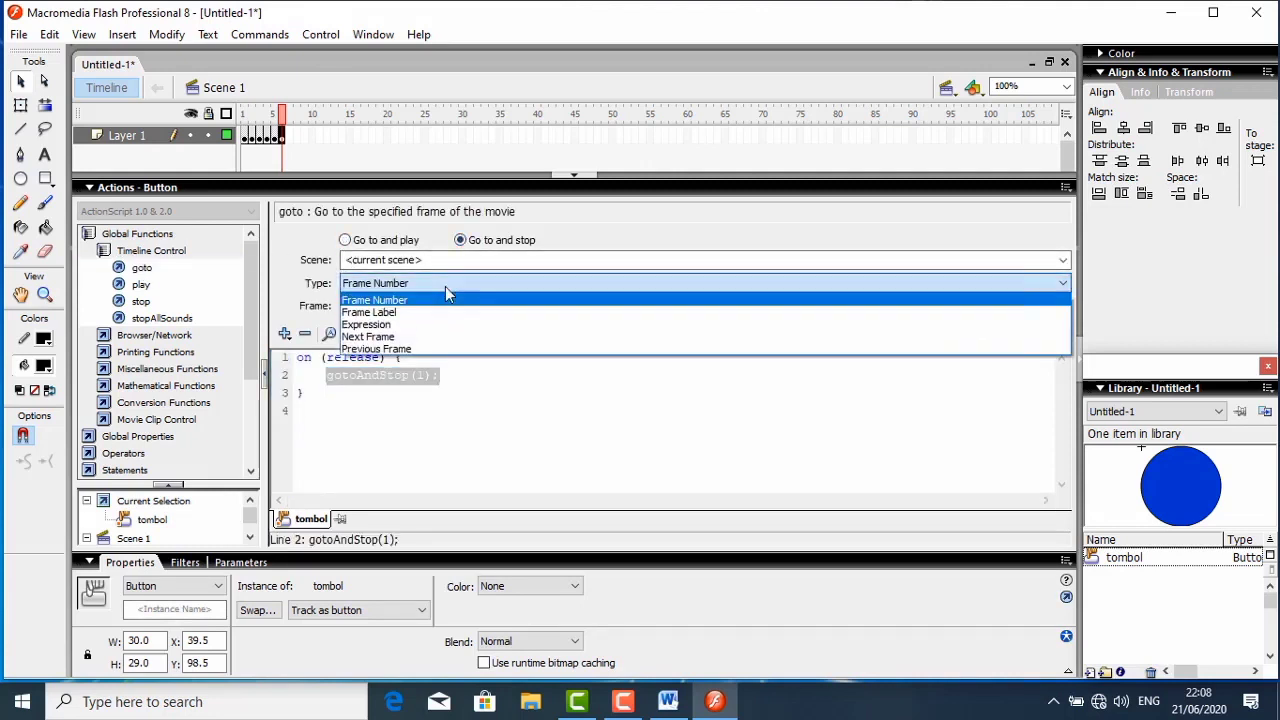
click(415, 337)
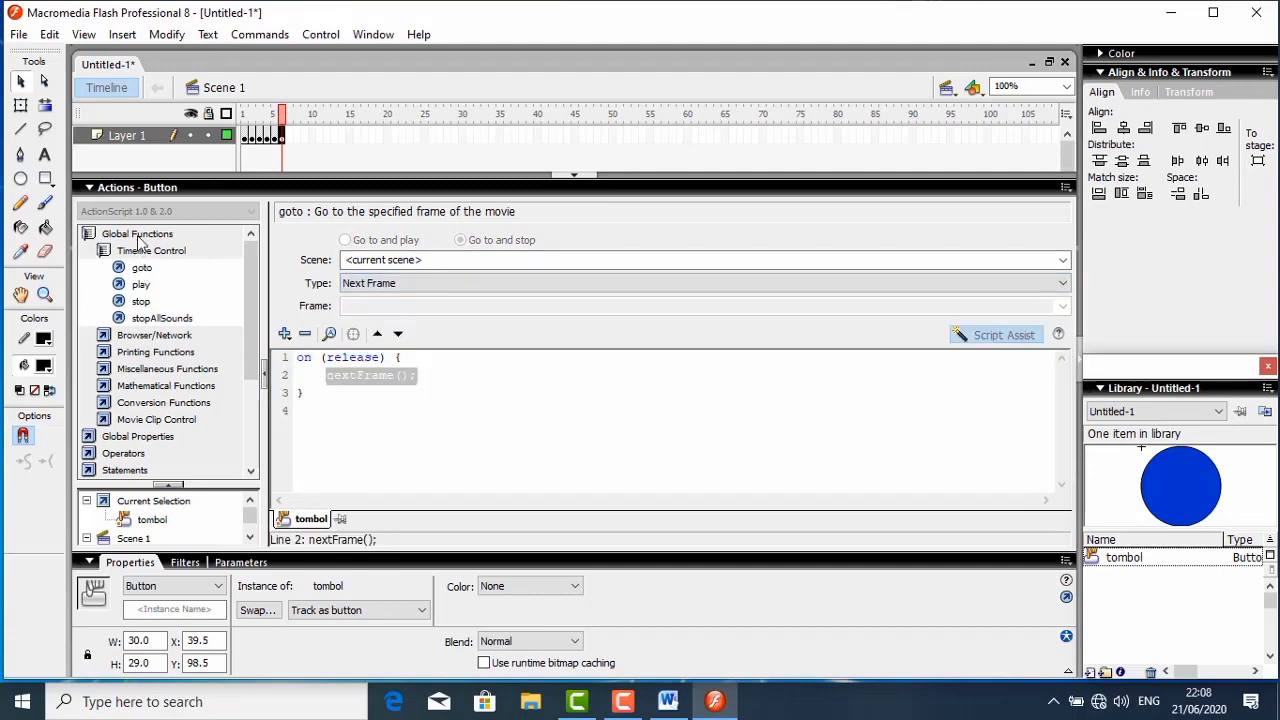
click(153, 190)
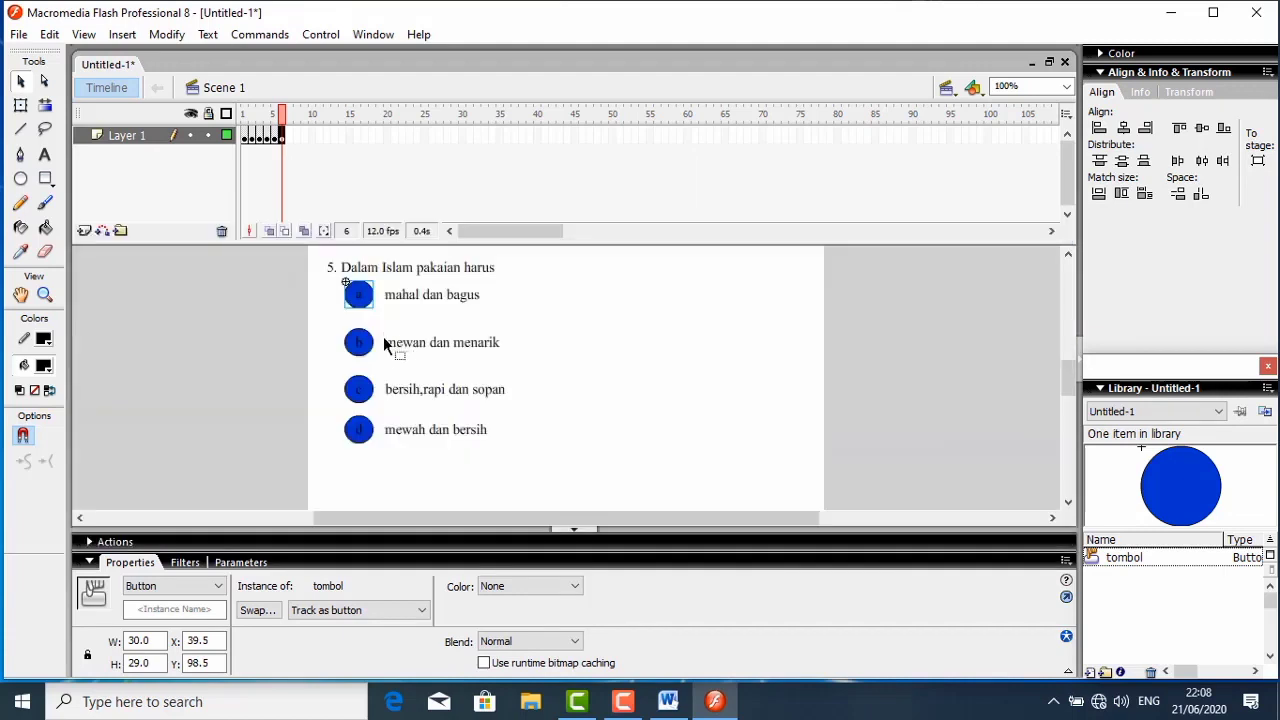
- Give question 5's answer button b a goto action of type Next Frame on release, and collapse the script editor
click(366, 344)
right_click(369, 345)
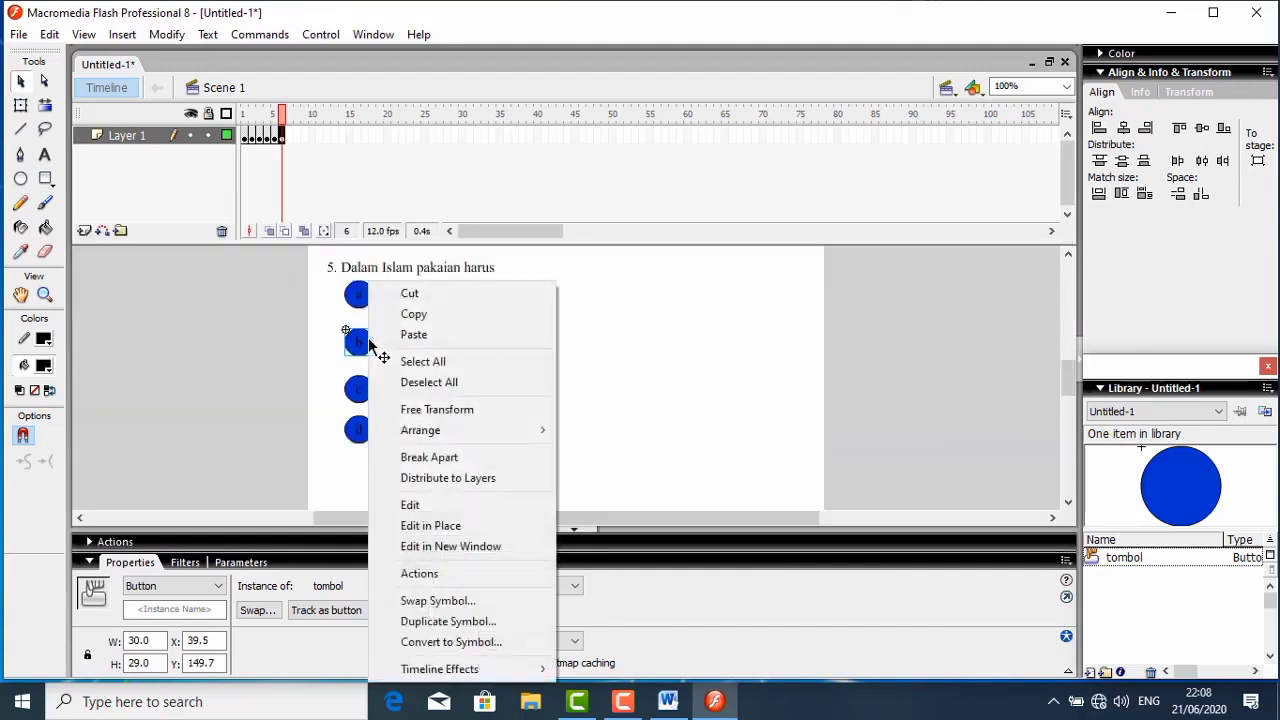
click(422, 573)
double_click(145, 268)
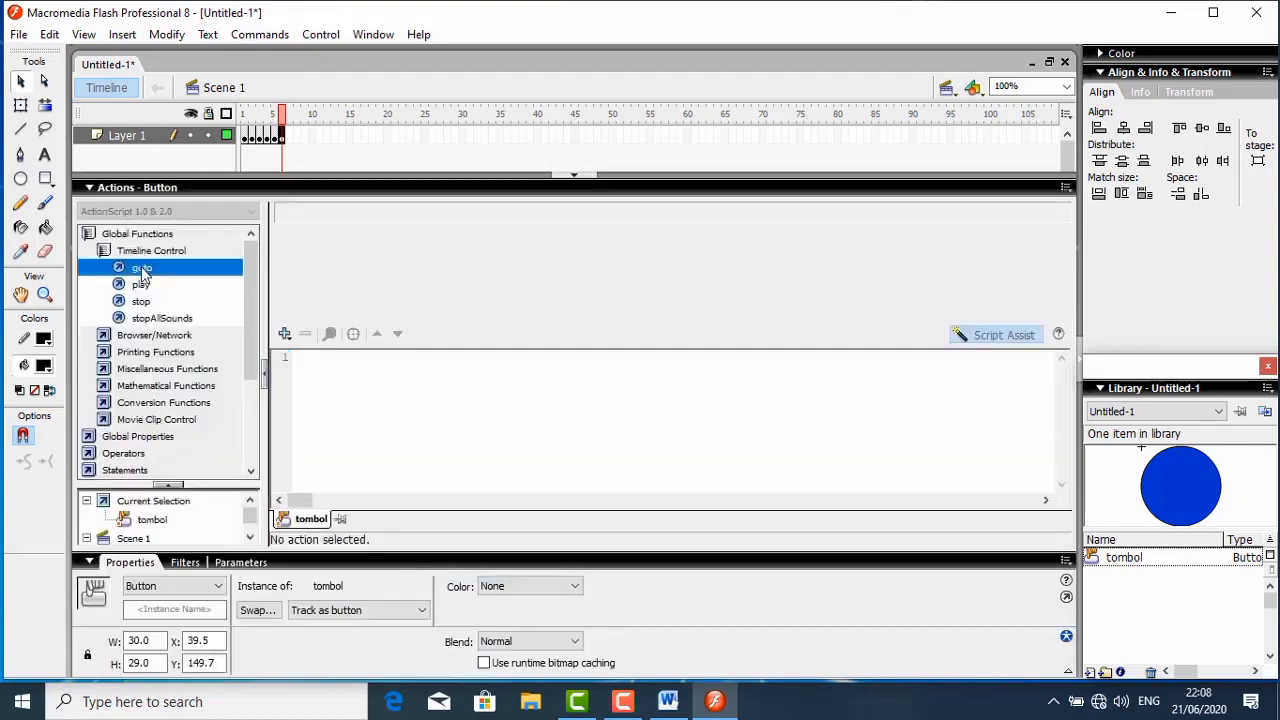
click(460, 240)
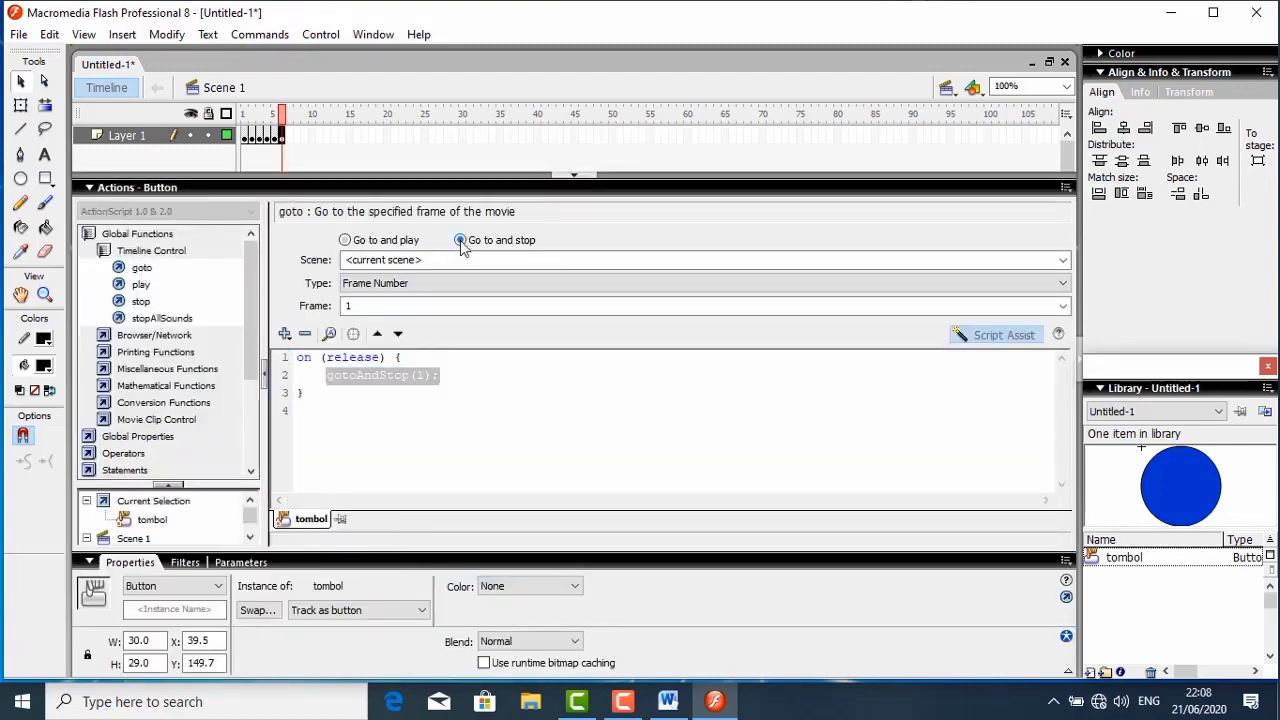
click(437, 284)
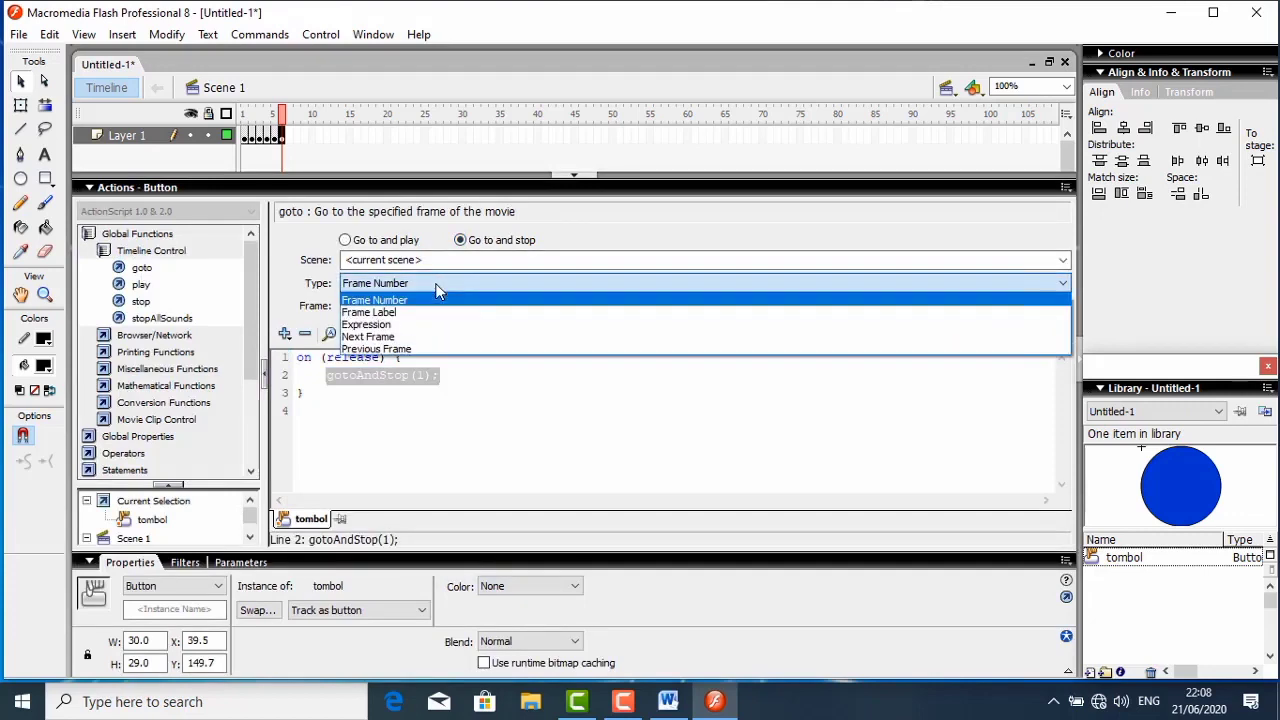
click(402, 337)
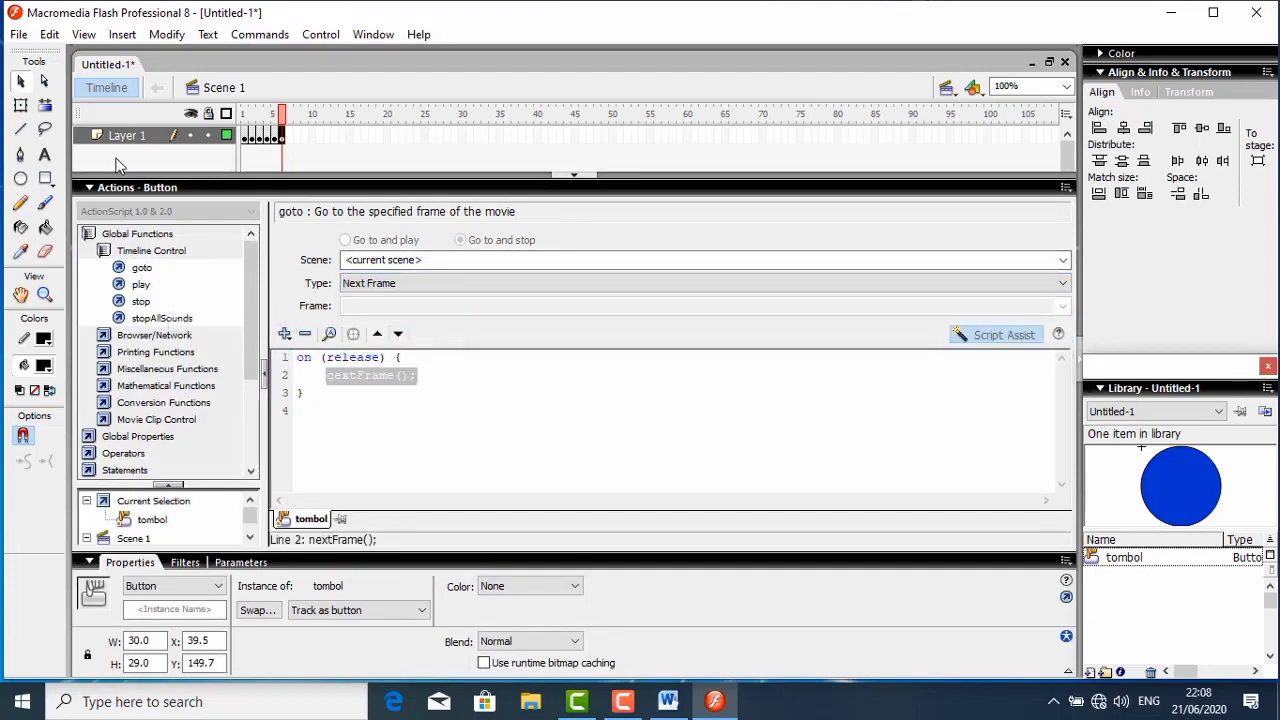
click(128, 188)
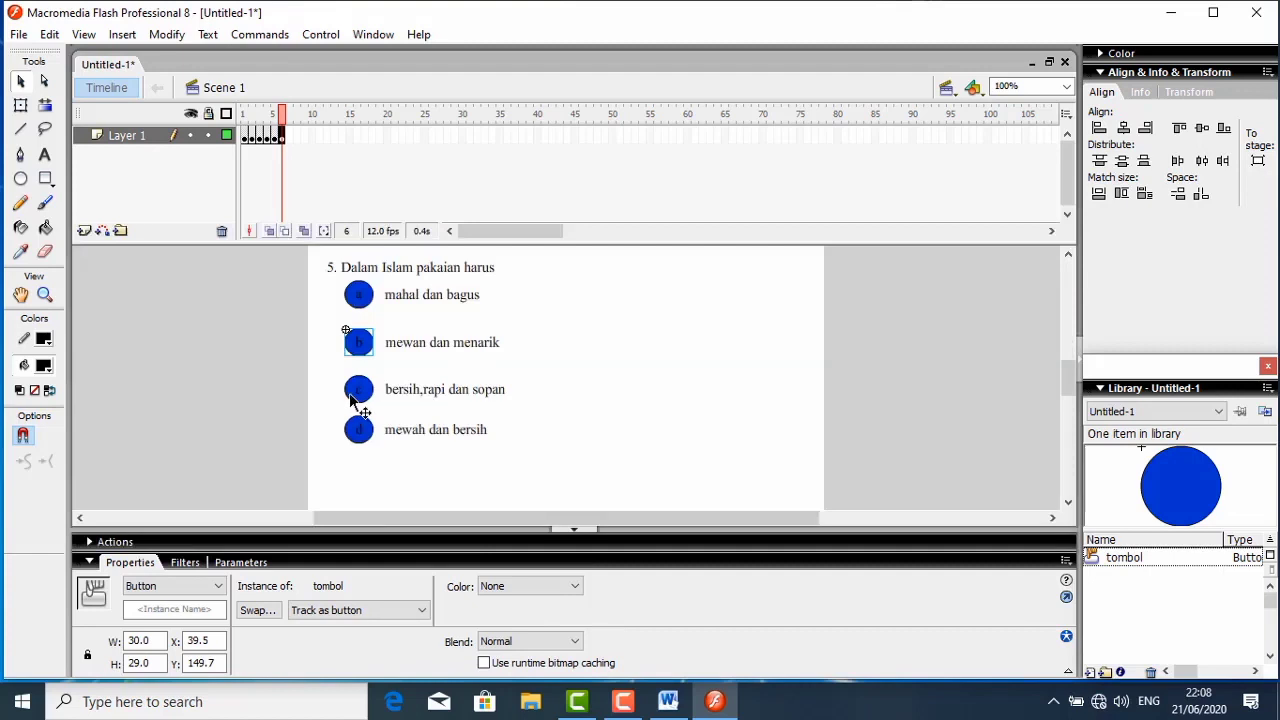
- Give question 5's answer button c a goto action of type Next Frame on release, and collapse the script editor
click(362, 390)
right_click(368, 390)
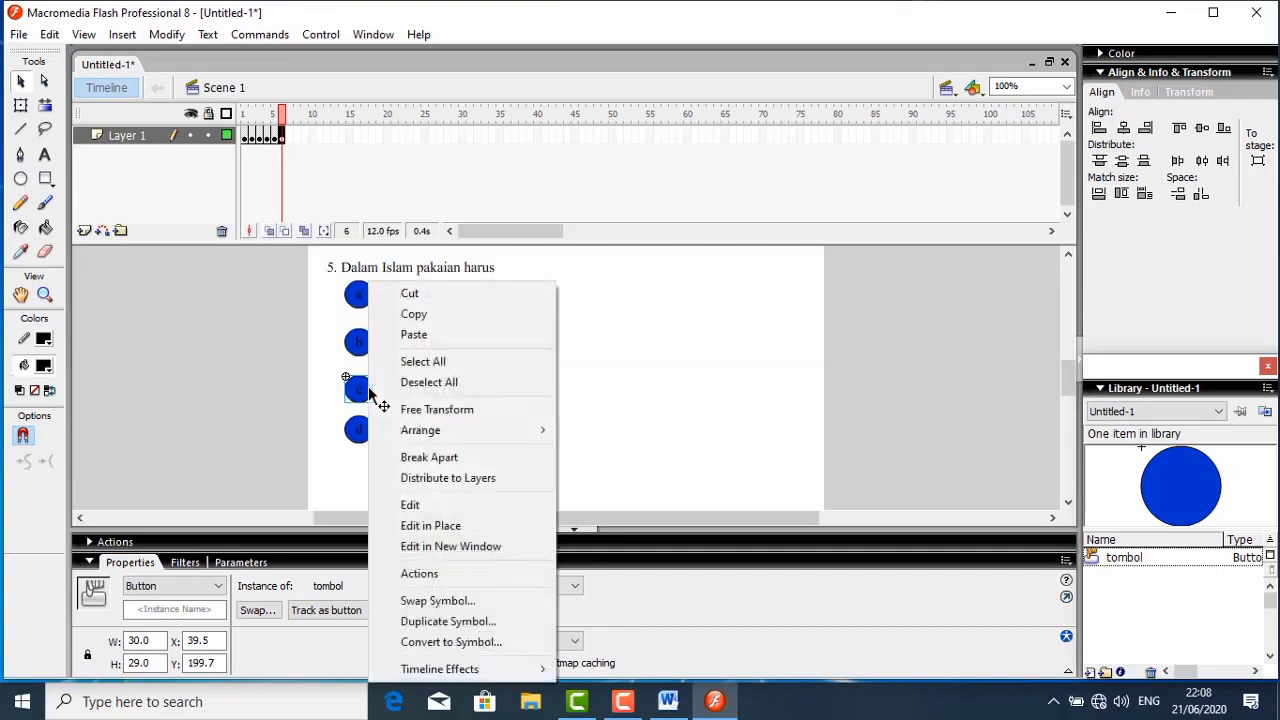
click(415, 574)
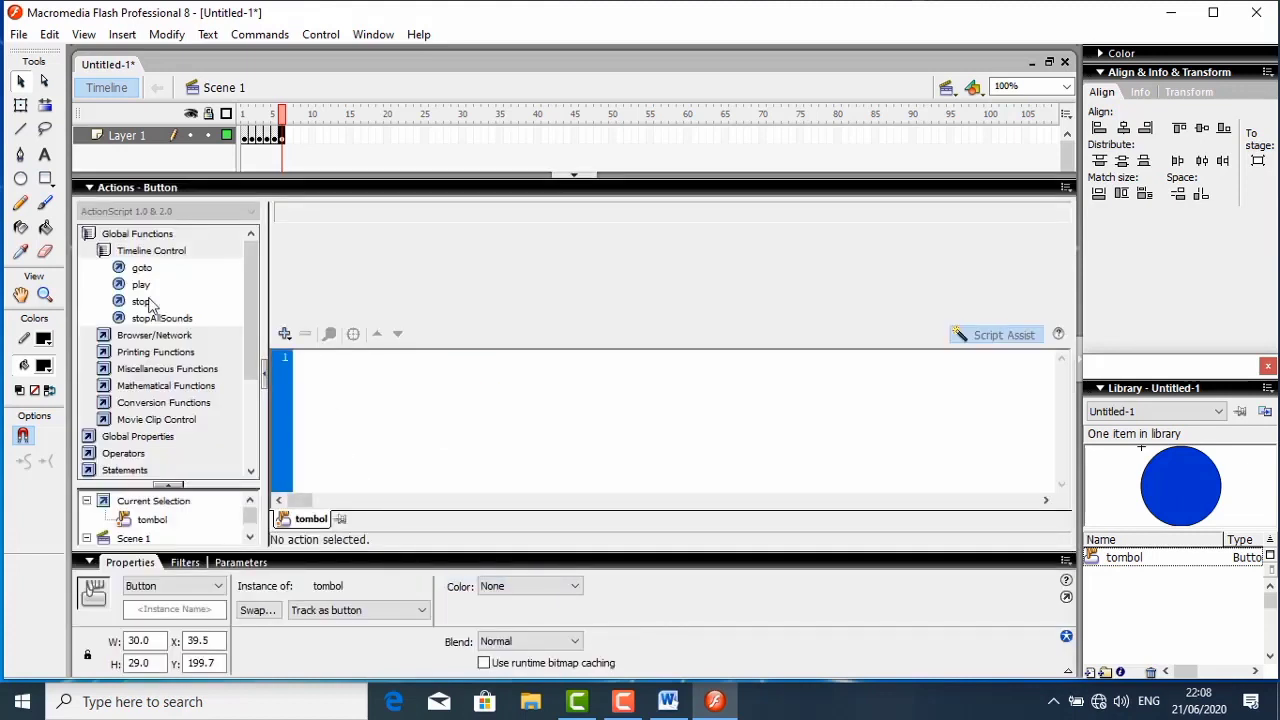
double_click(127, 270)
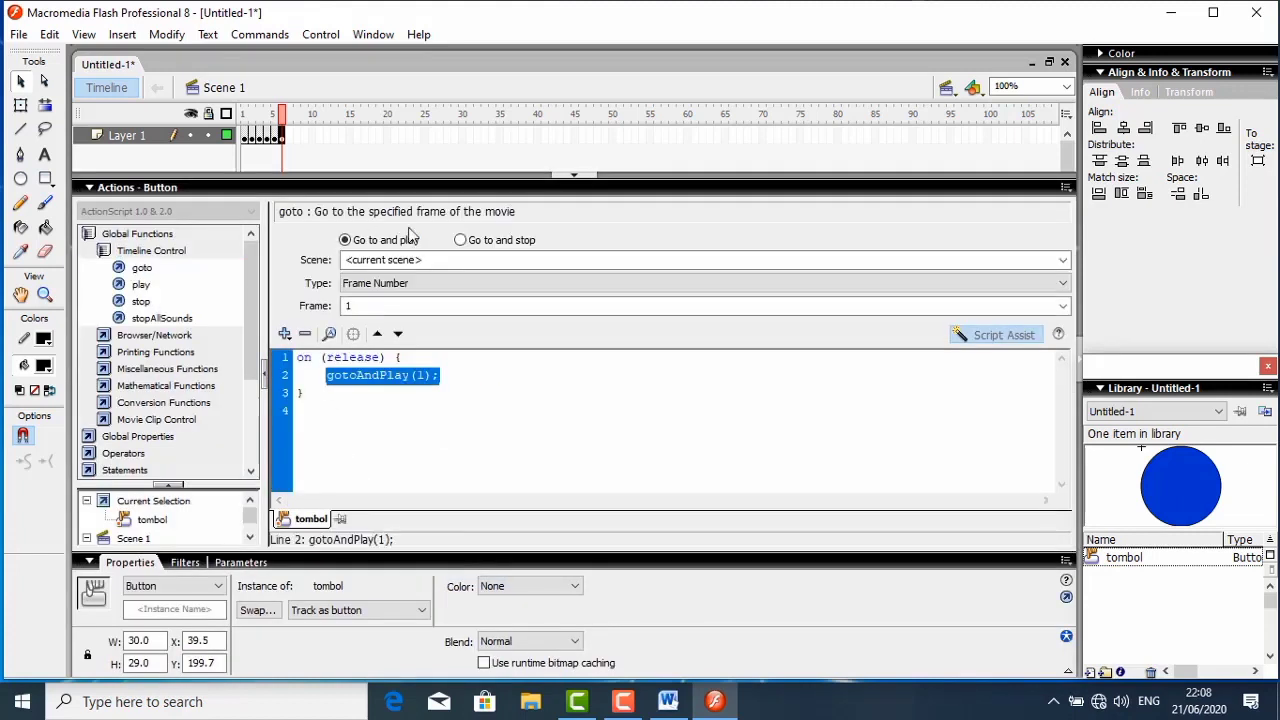
click(458, 241)
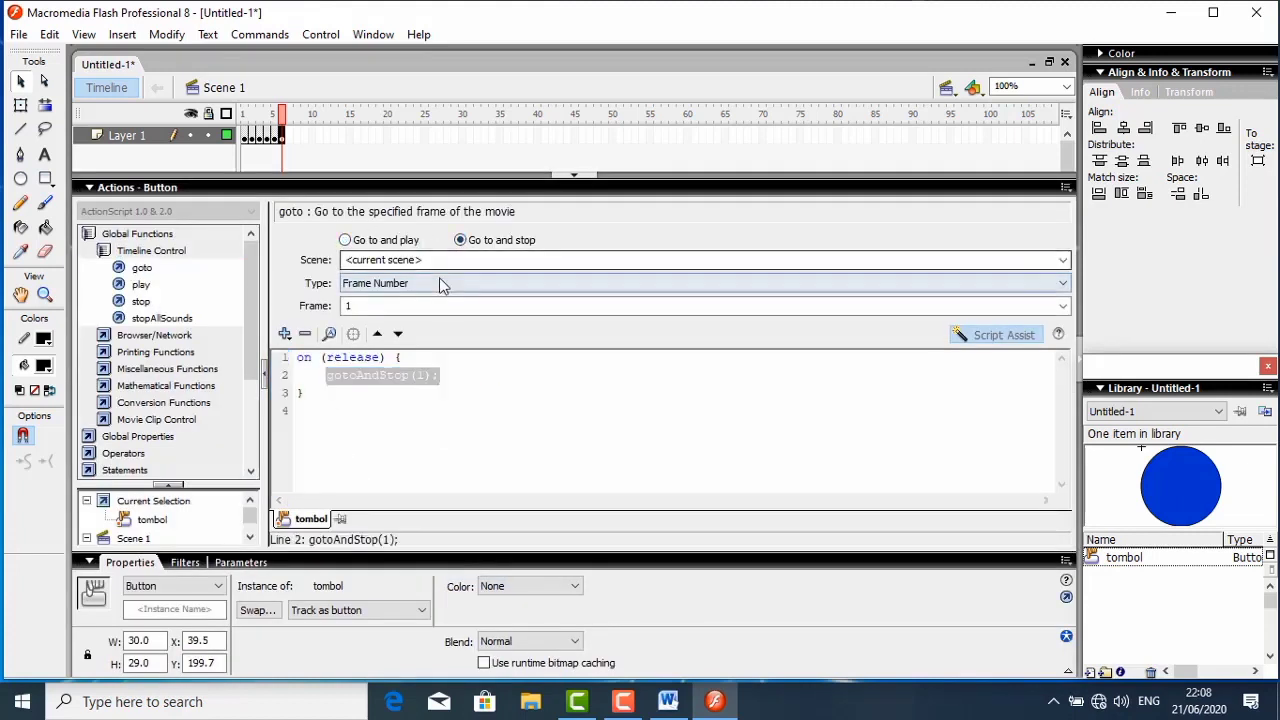
click(443, 285)
click(394, 338)
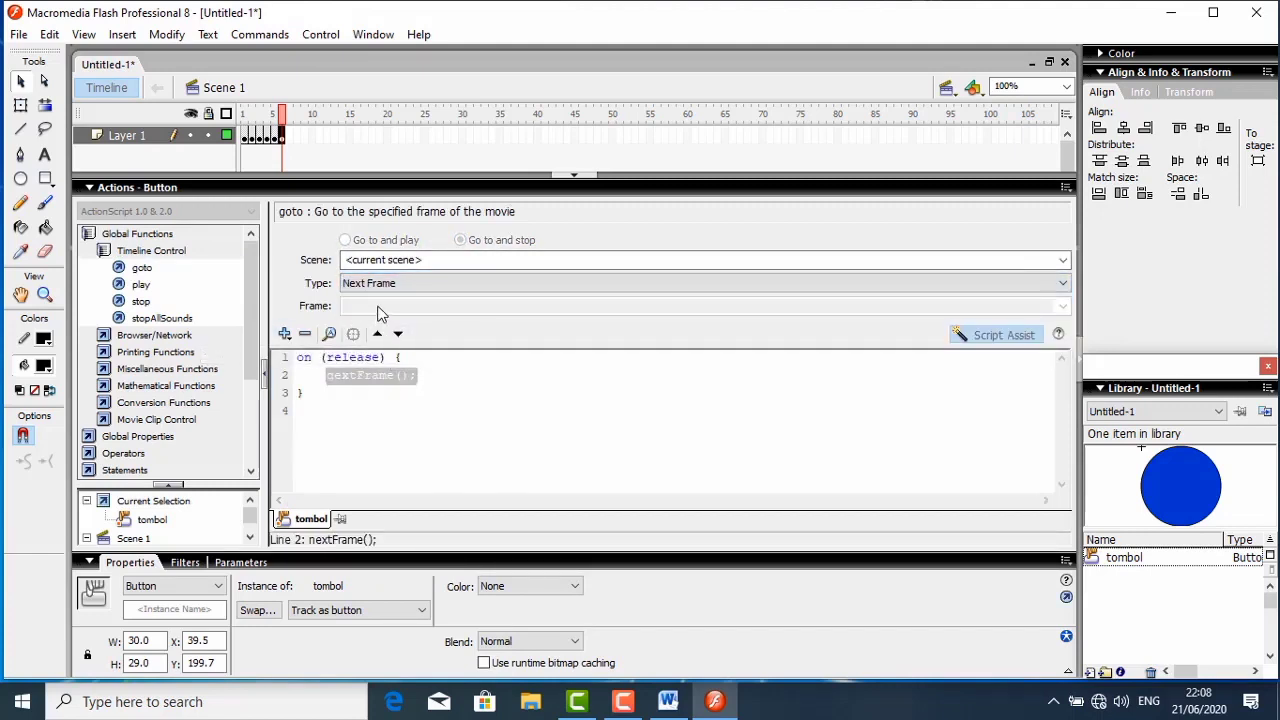
click(153, 189)
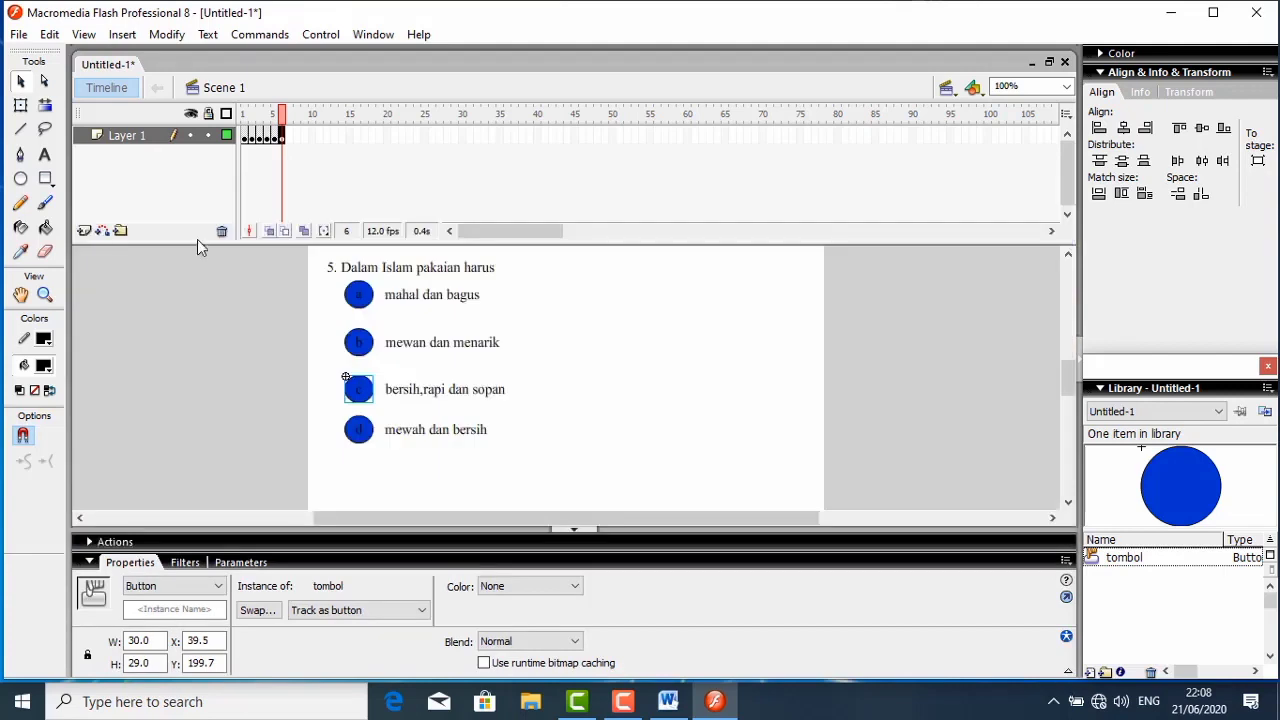
- Give question 5's answer button d a goto action of type Next Frame on release, and collapse the script editor
click(370, 430)
right_click(370, 430)
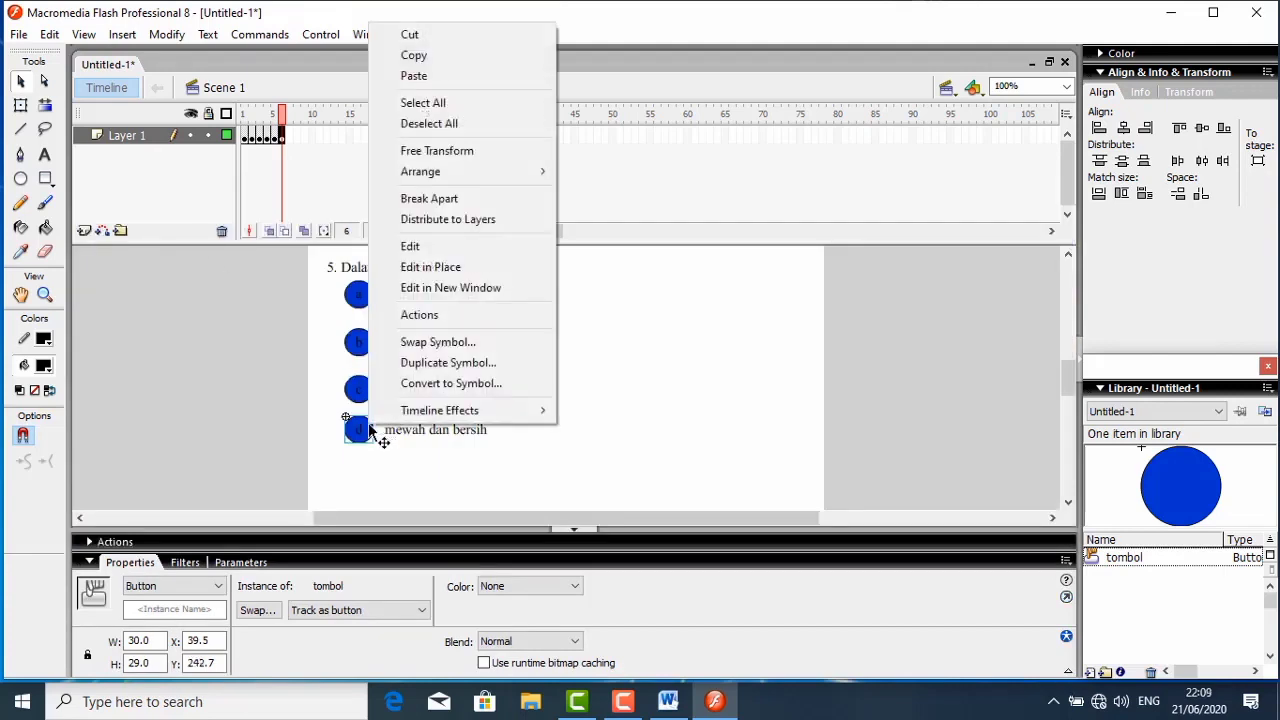
click(424, 318)
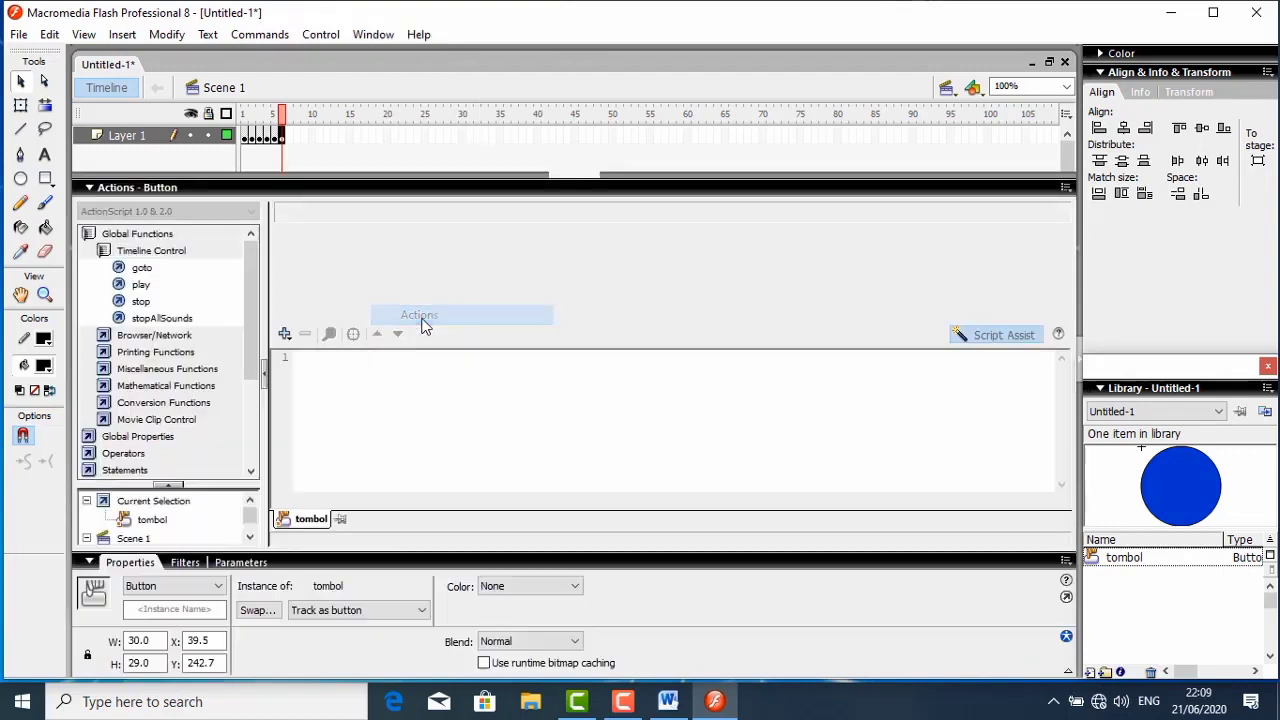
double_click(141, 270)
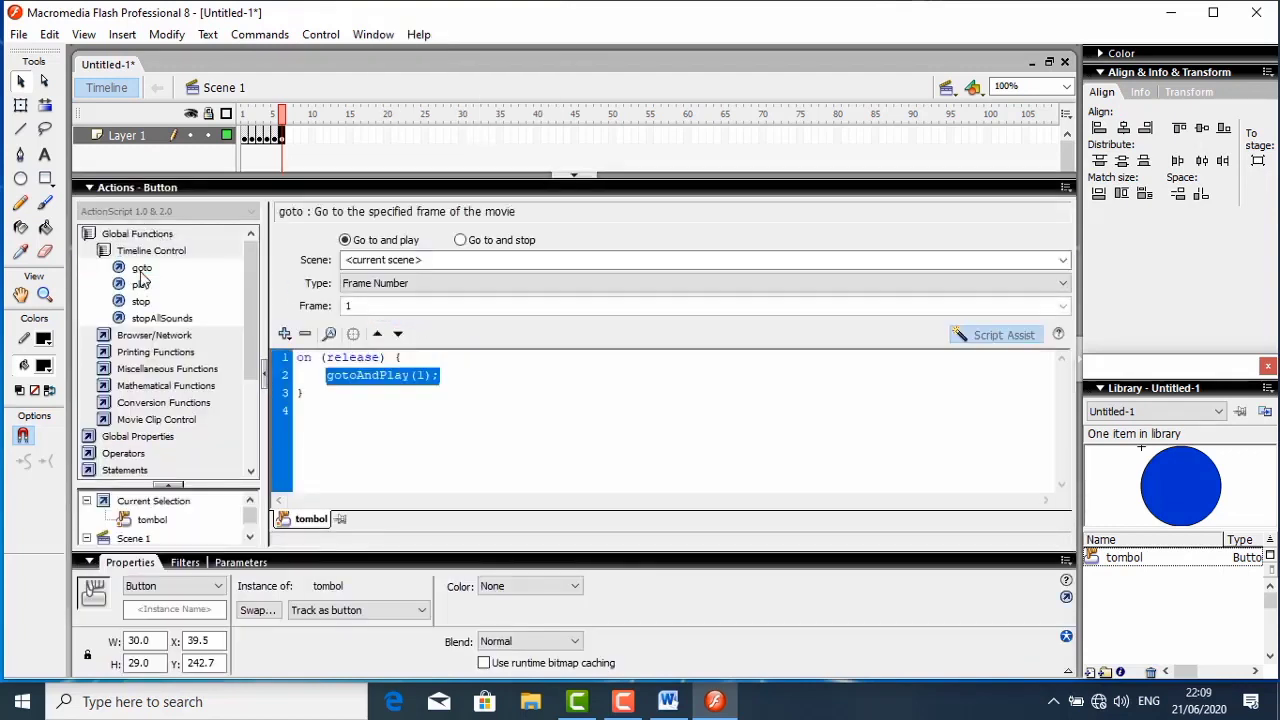
click(460, 241)
click(447, 283)
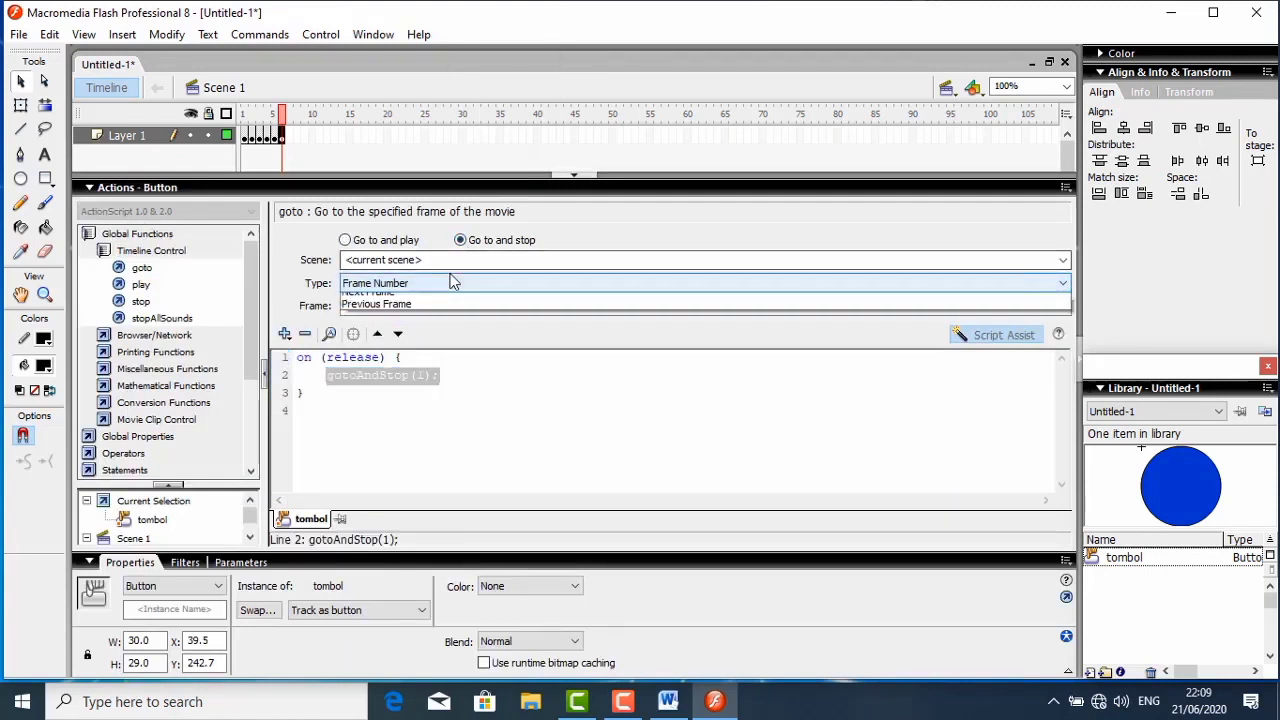
click(395, 337)
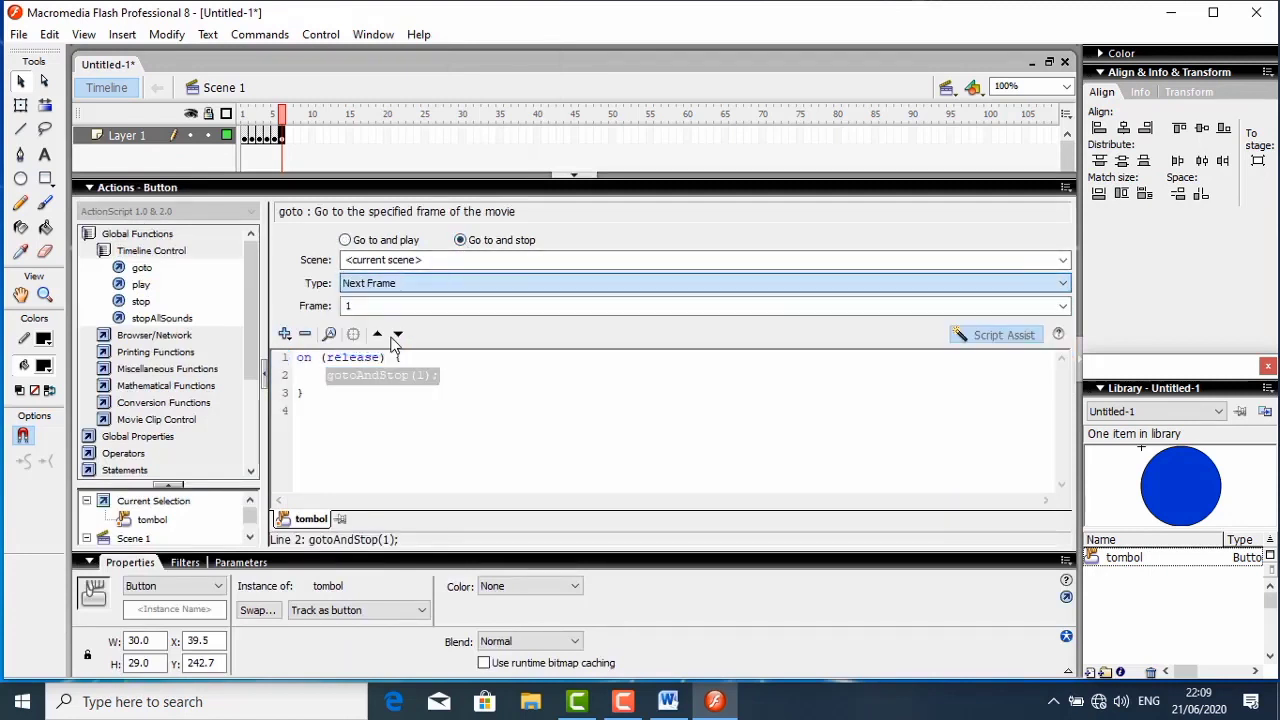
click(151, 187)
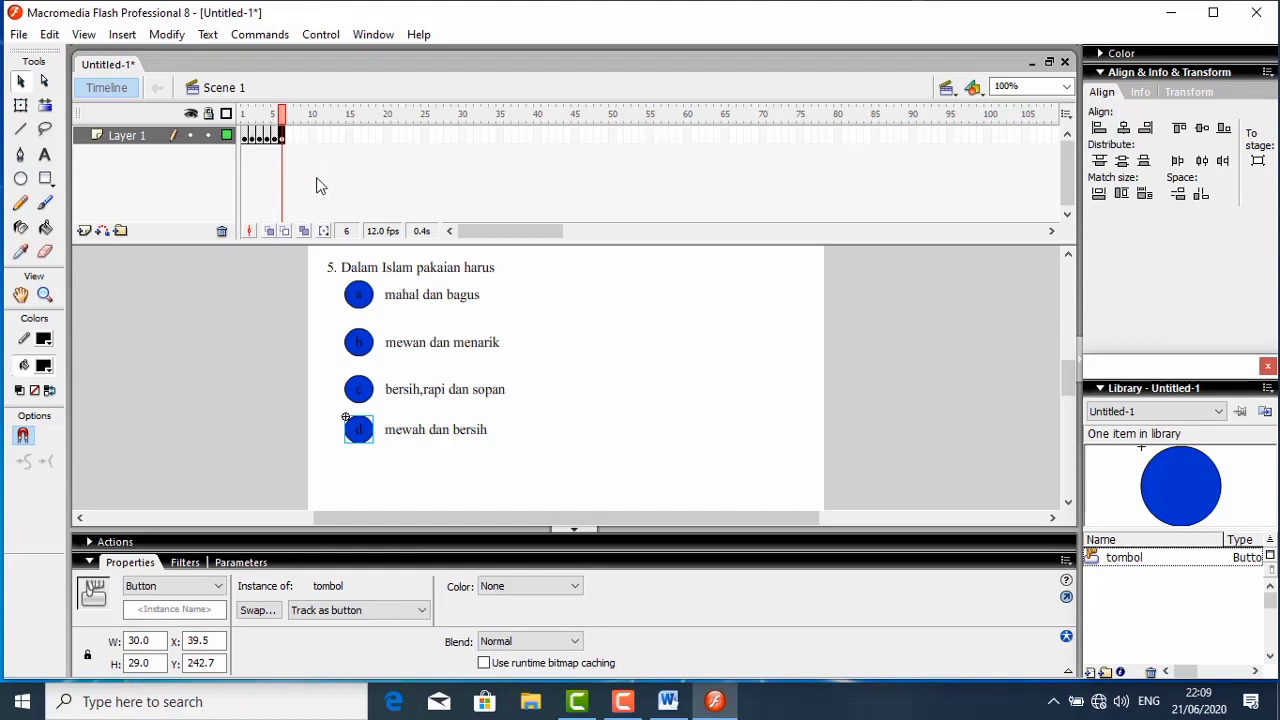
- In frame 2, replace the nextFrame statement in question 1's answer button c script with benar++ and auto-format the code
click(251, 136)
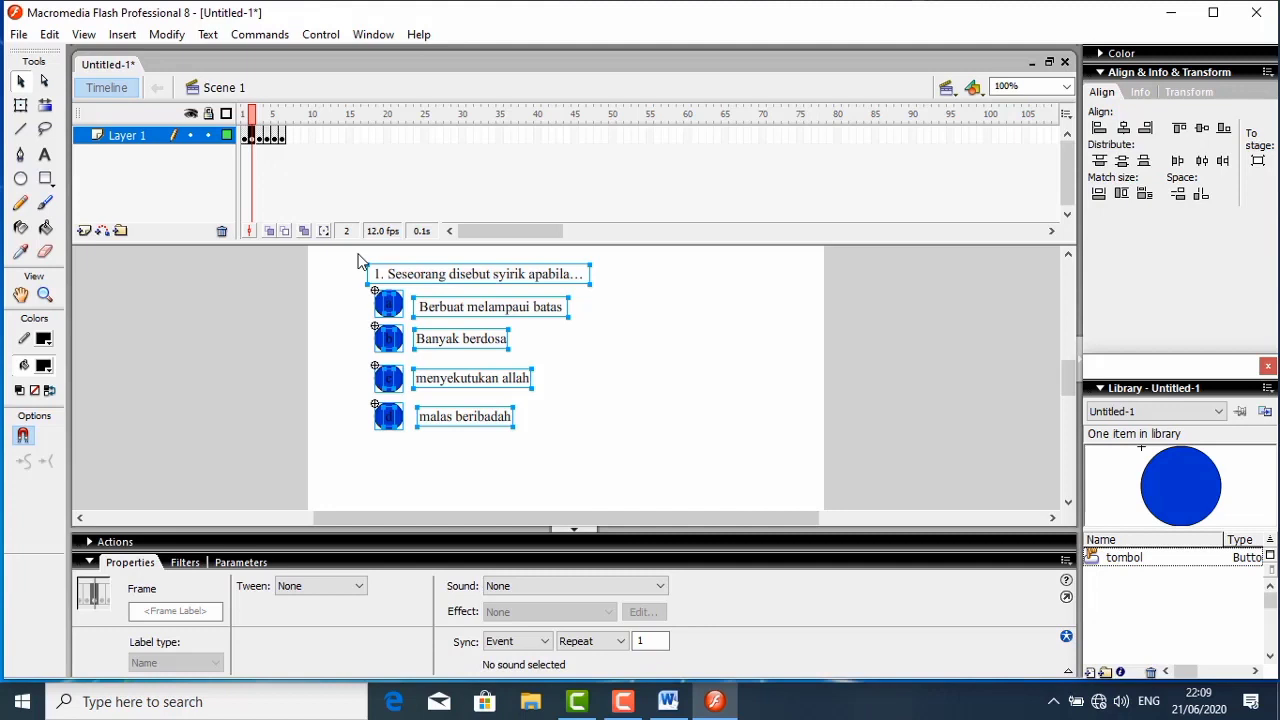
click(580, 367)
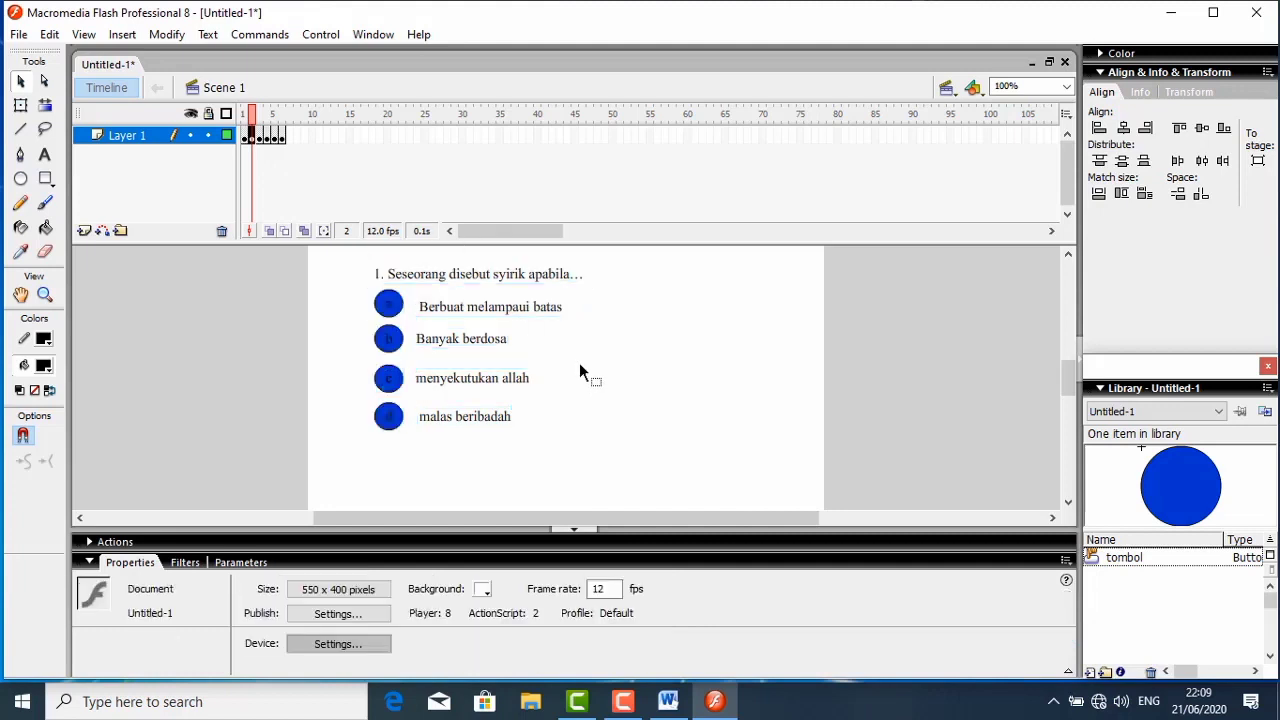
click(397, 386)
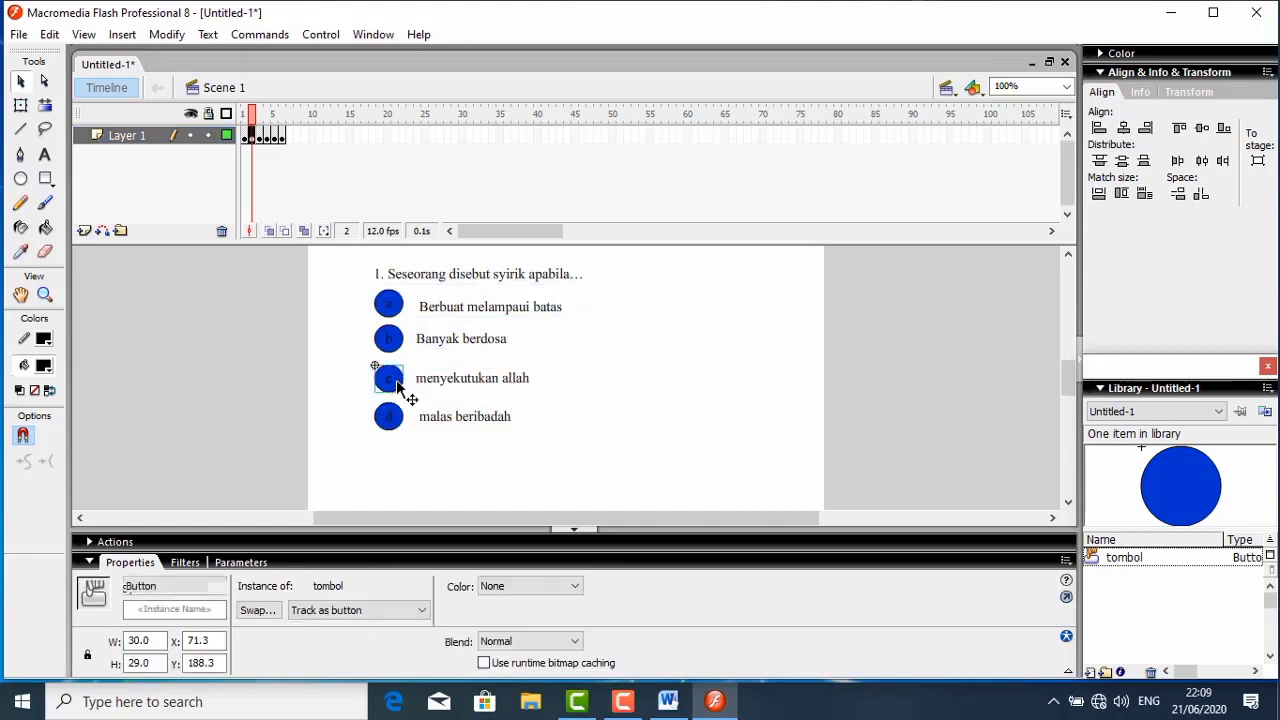
right_click(397, 386)
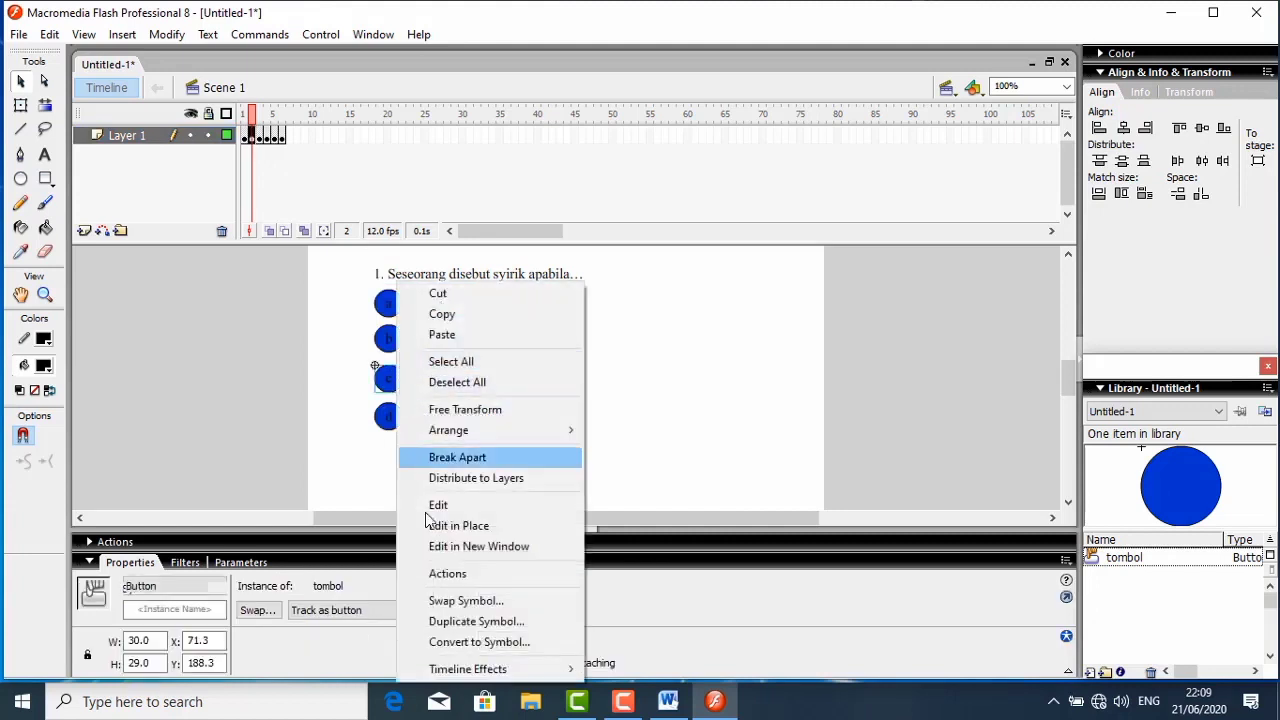
click(442, 573)
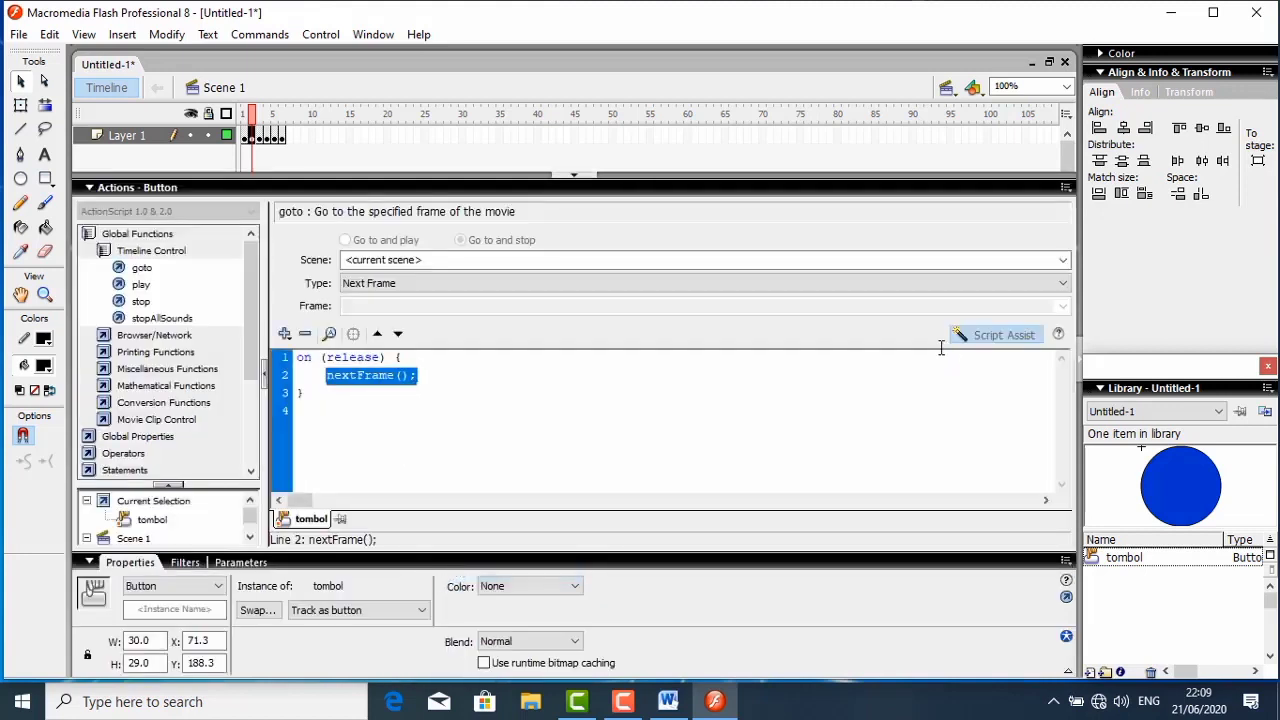
click(978, 338)
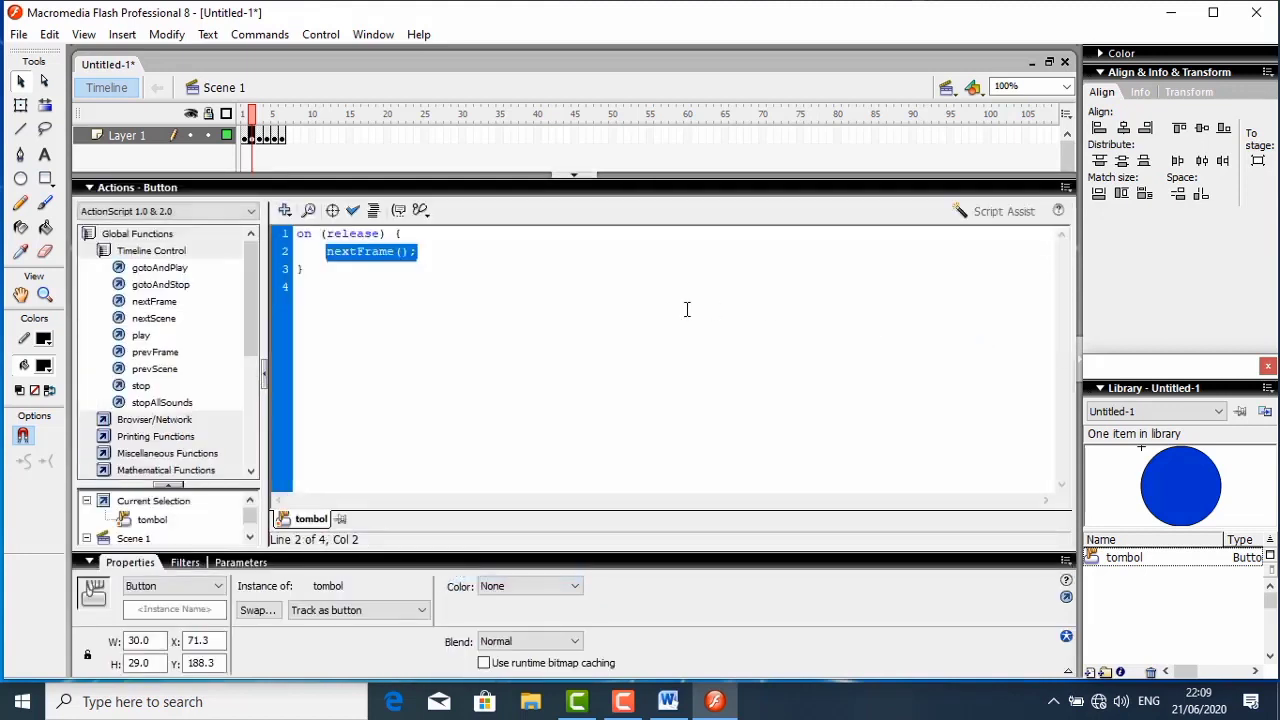
key(BackSpace)
key(BackSpace)
key(BackSpace)
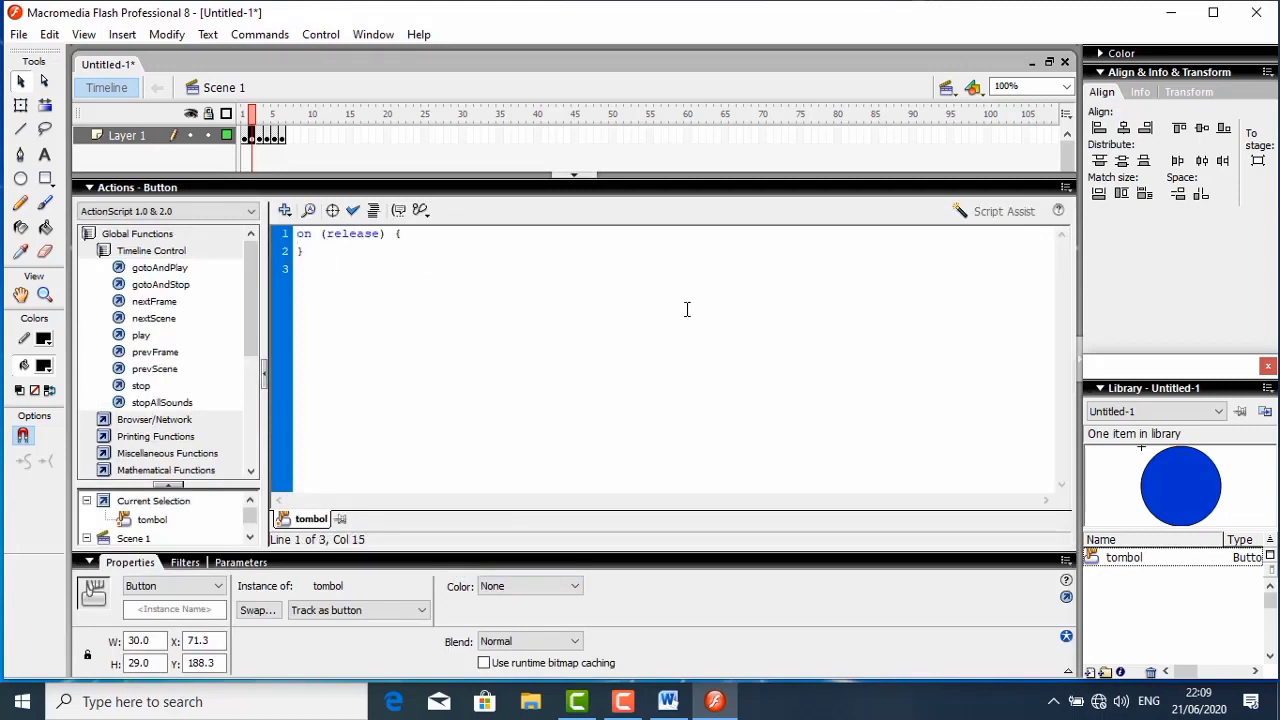
text(benar++)
click(372, 218)
- Add a second on-release goto action of type Next Frame to question 1's button c, and collapse the script editor
click(992, 211)
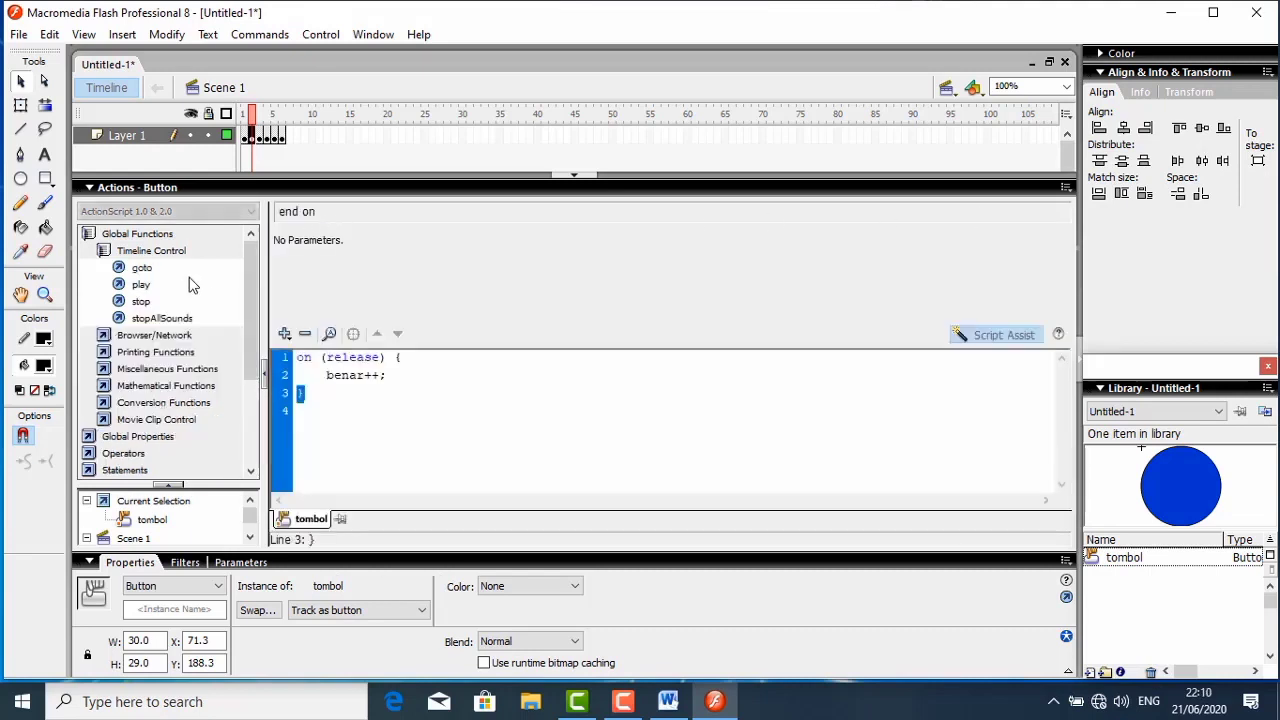
double_click(155, 270)
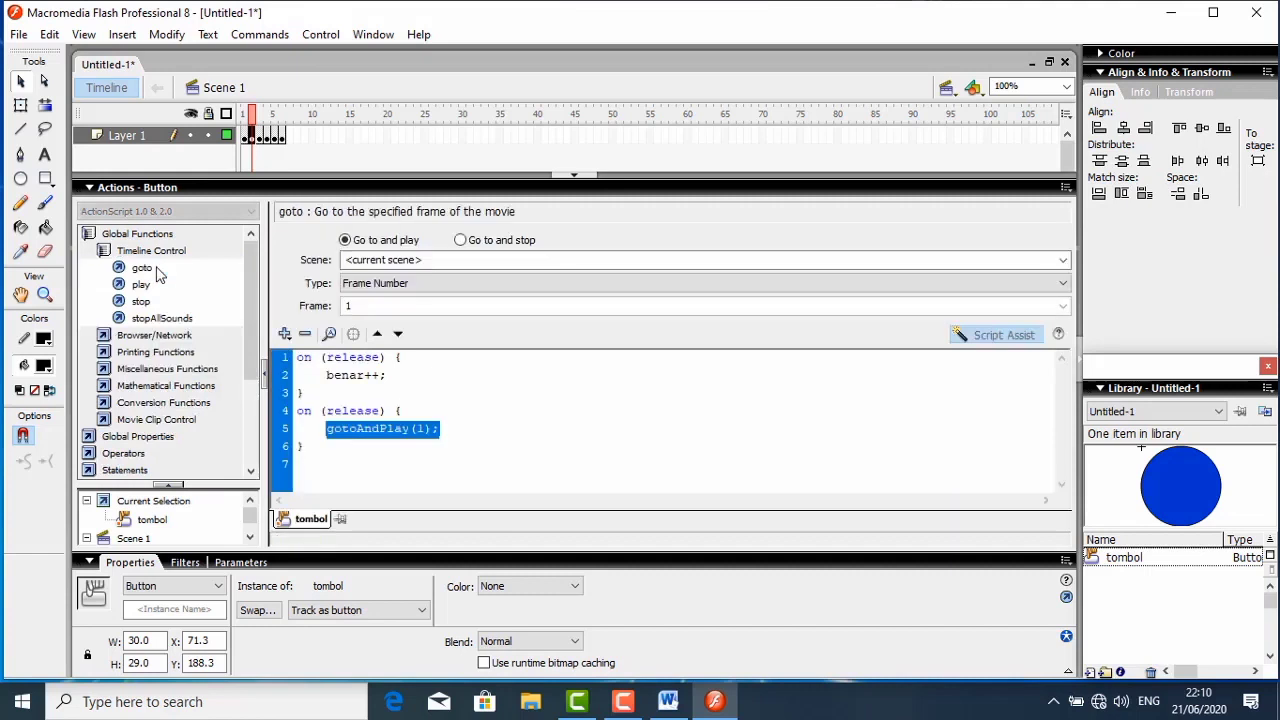
click(460, 241)
click(423, 284)
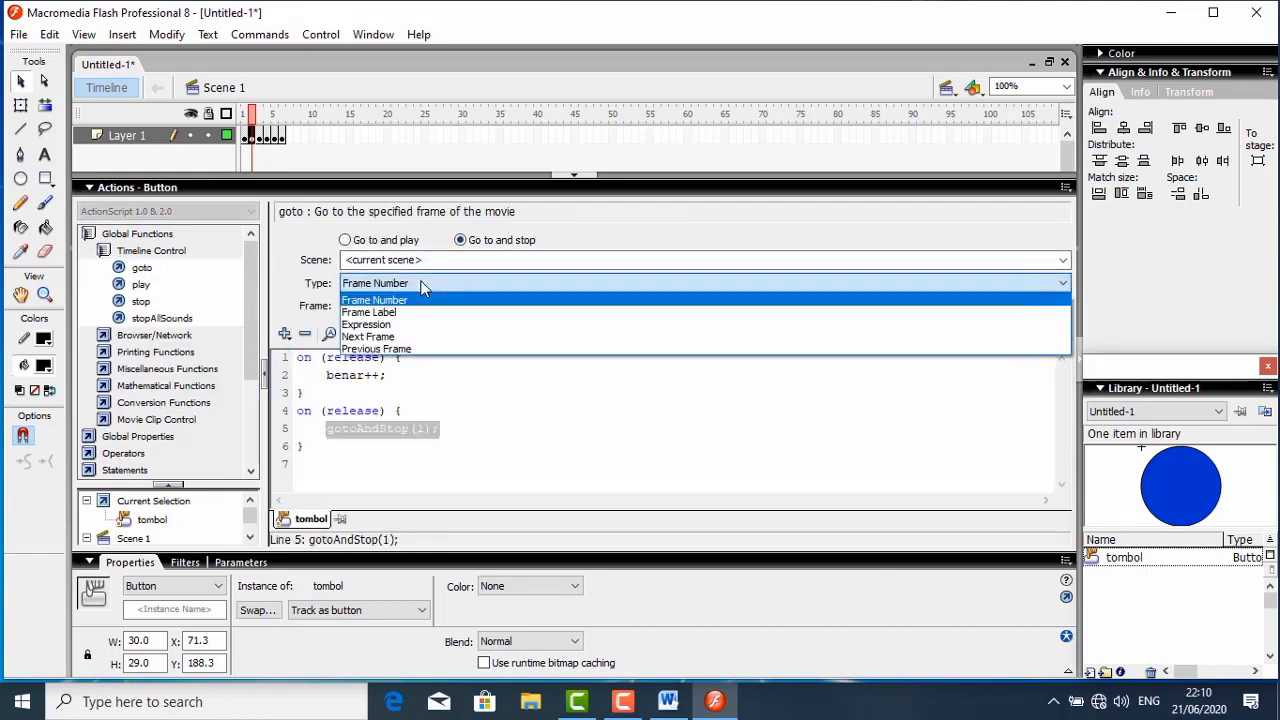
click(368, 337)
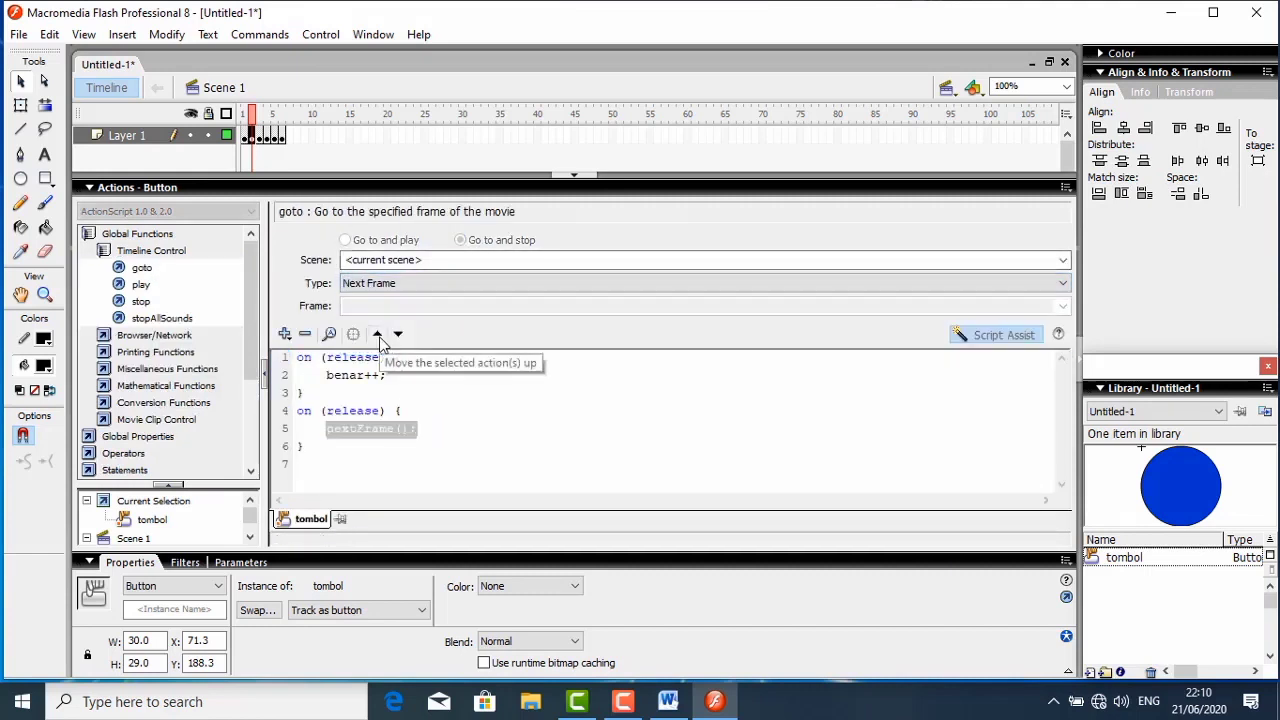
click(157, 189)
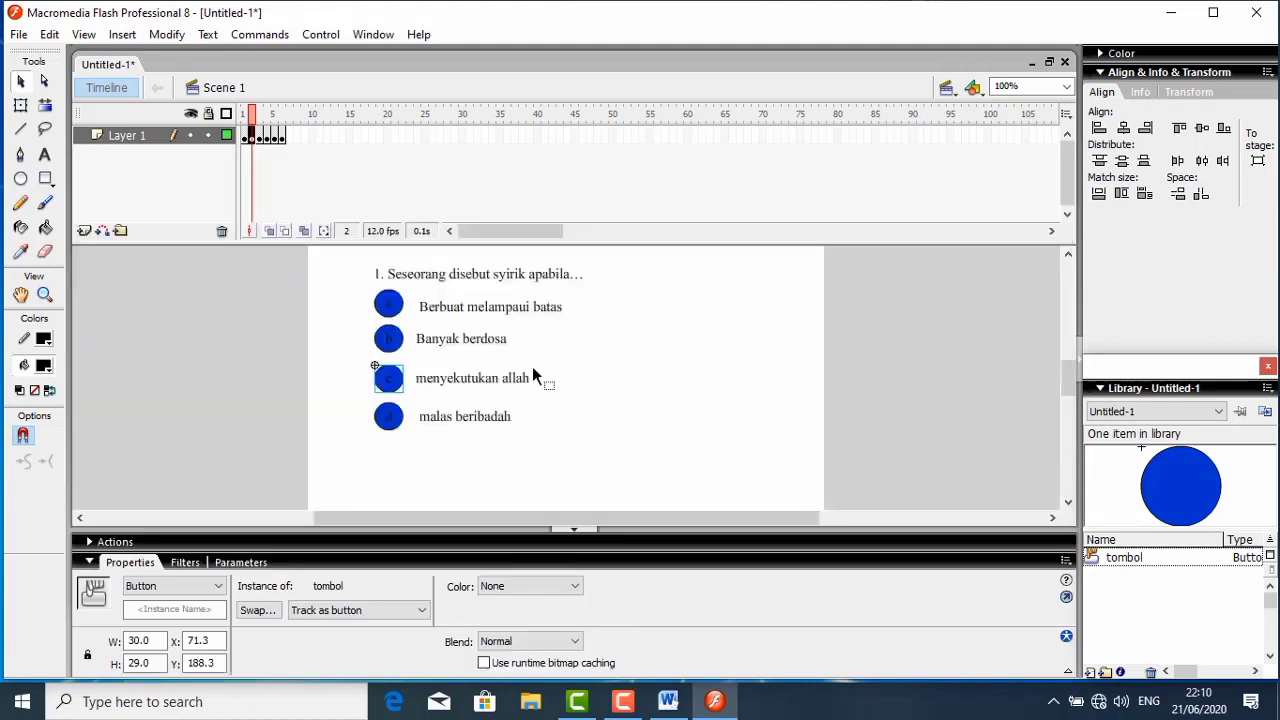
- In frame 3, check the script of question 2's answer button a, and collapse the script editor
click(258, 137)
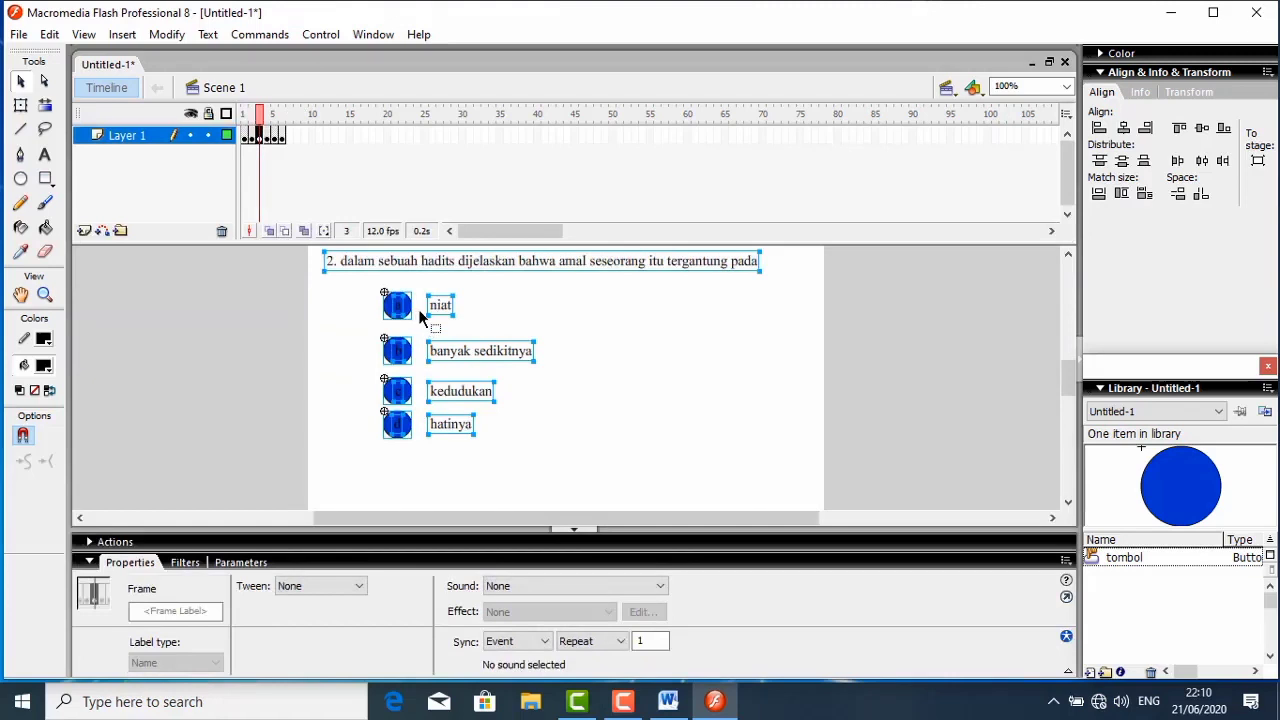
click(552, 402)
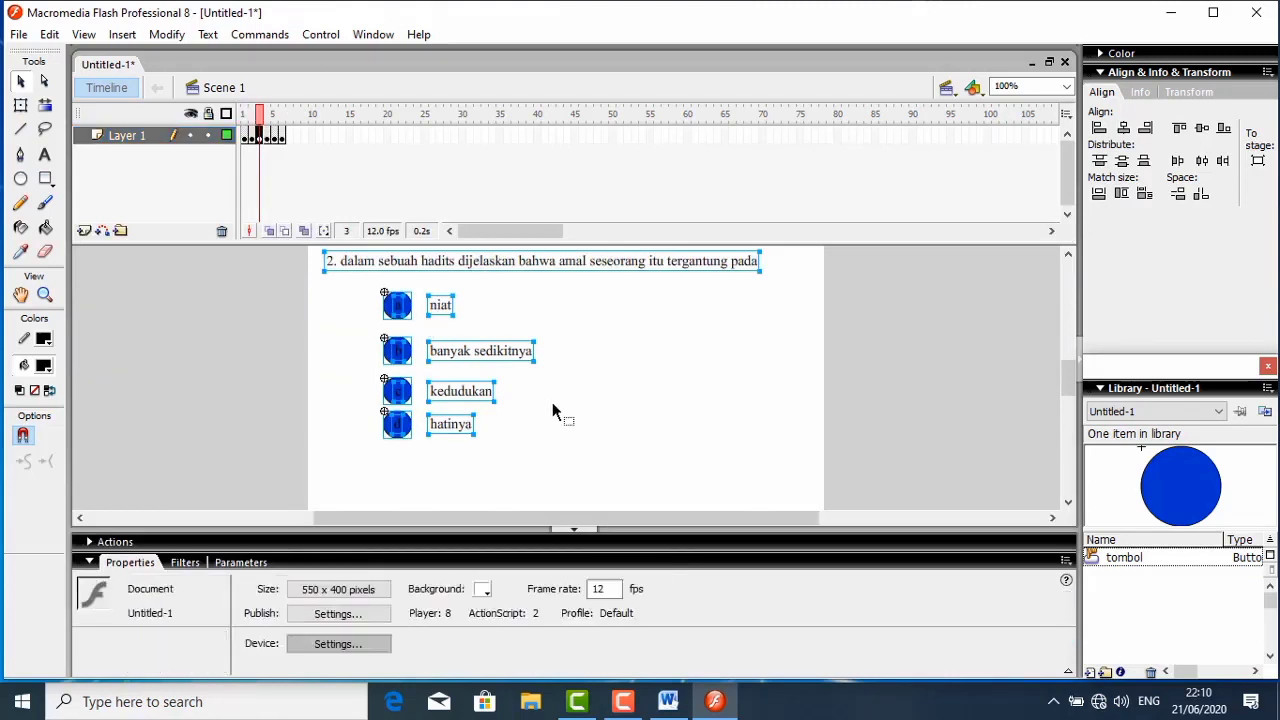
click(405, 305)
right_click(405, 305)
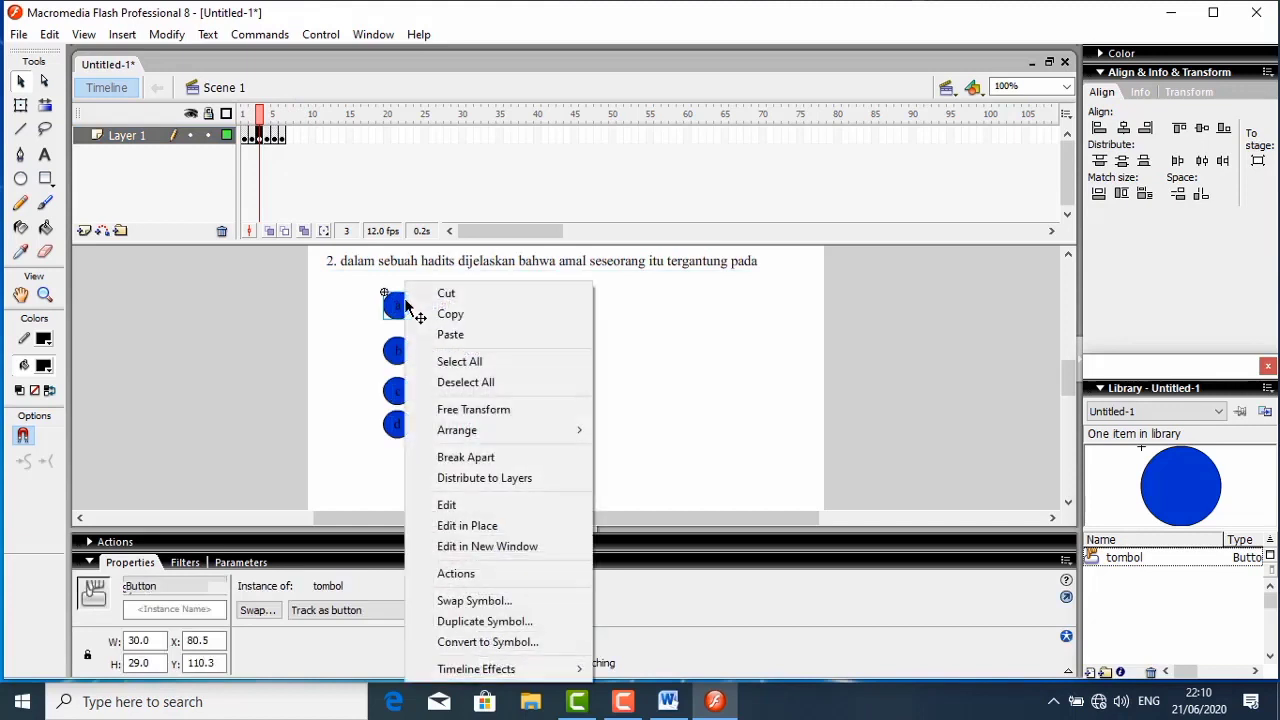
click(452, 573)
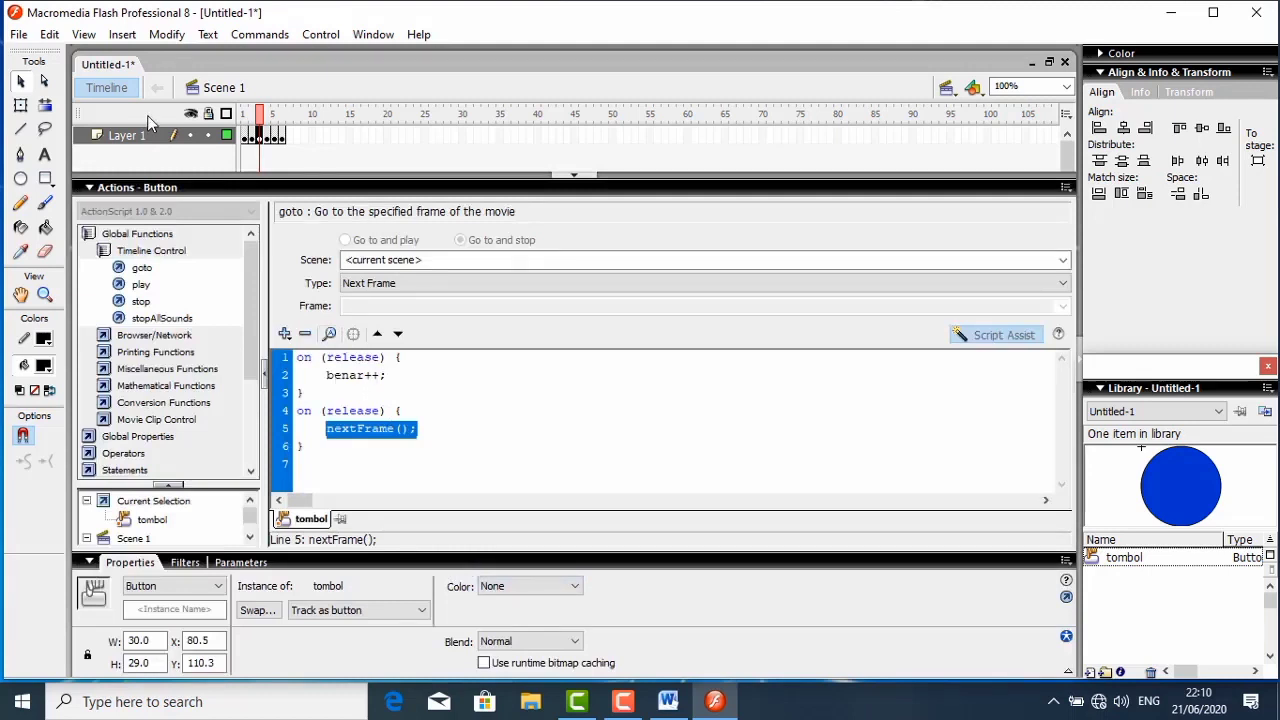
click(140, 191)
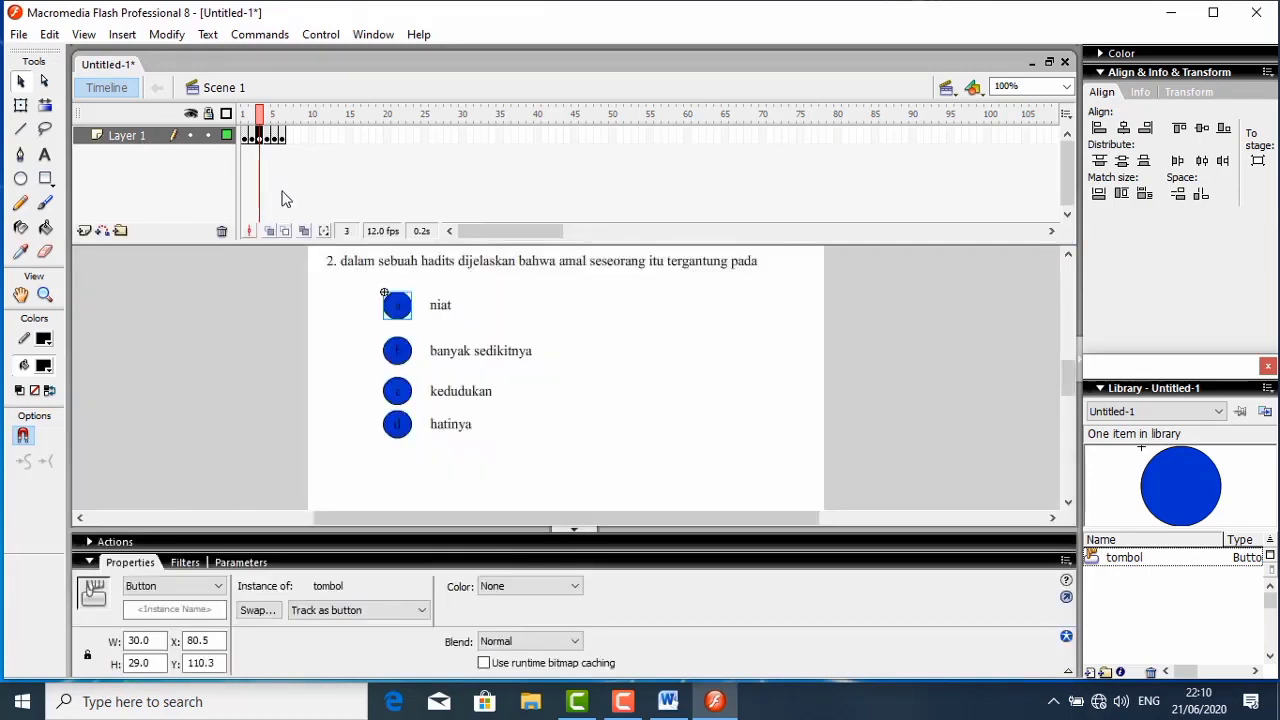
- In frame 4, replace the nextFrame statement in question 3's answer button d script with benar++ and auto-format the code
click(267, 138)
click(476, 378)
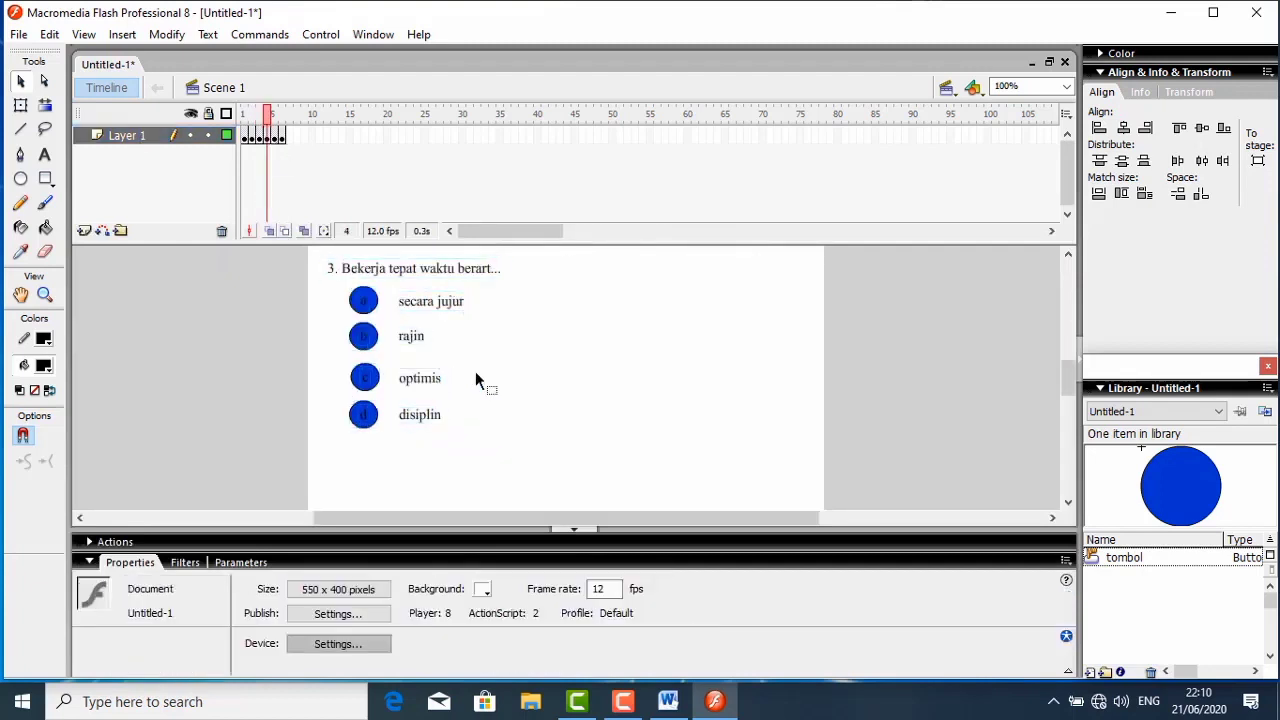
click(373, 419)
right_click(372, 418)
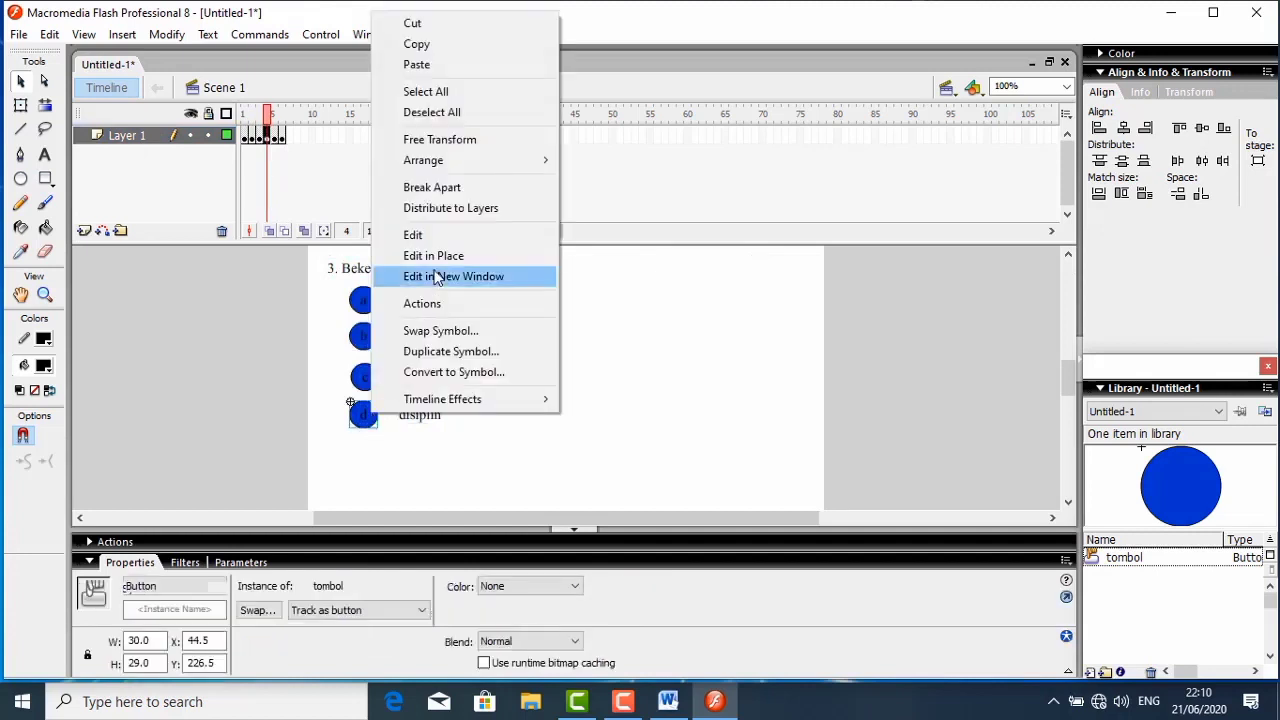
click(424, 304)
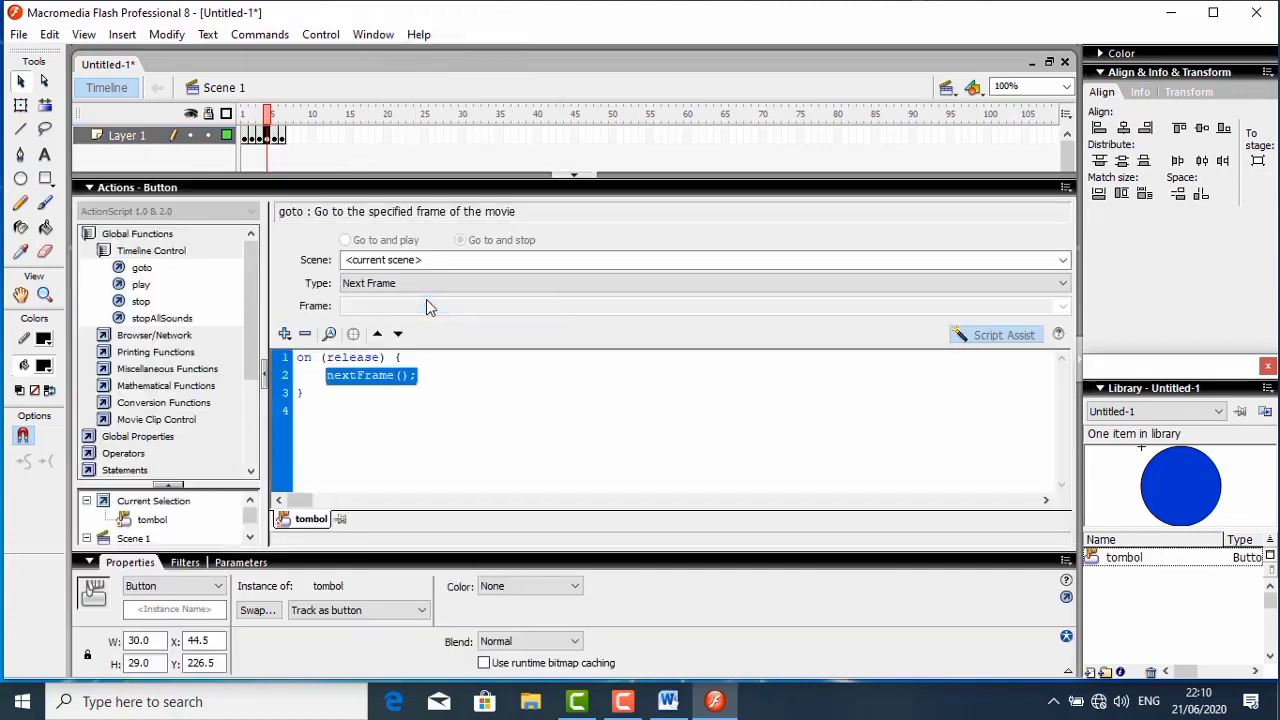
click(1000, 334)
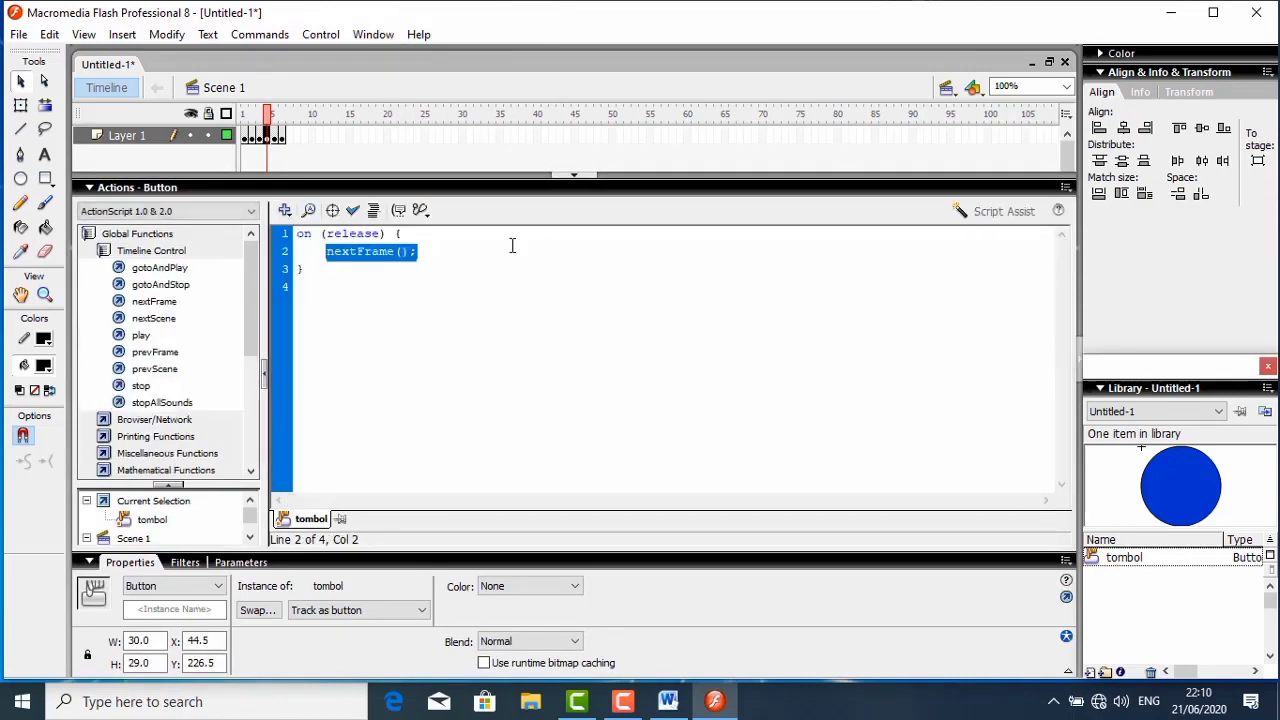
key(Delete)
key(BackSpace)
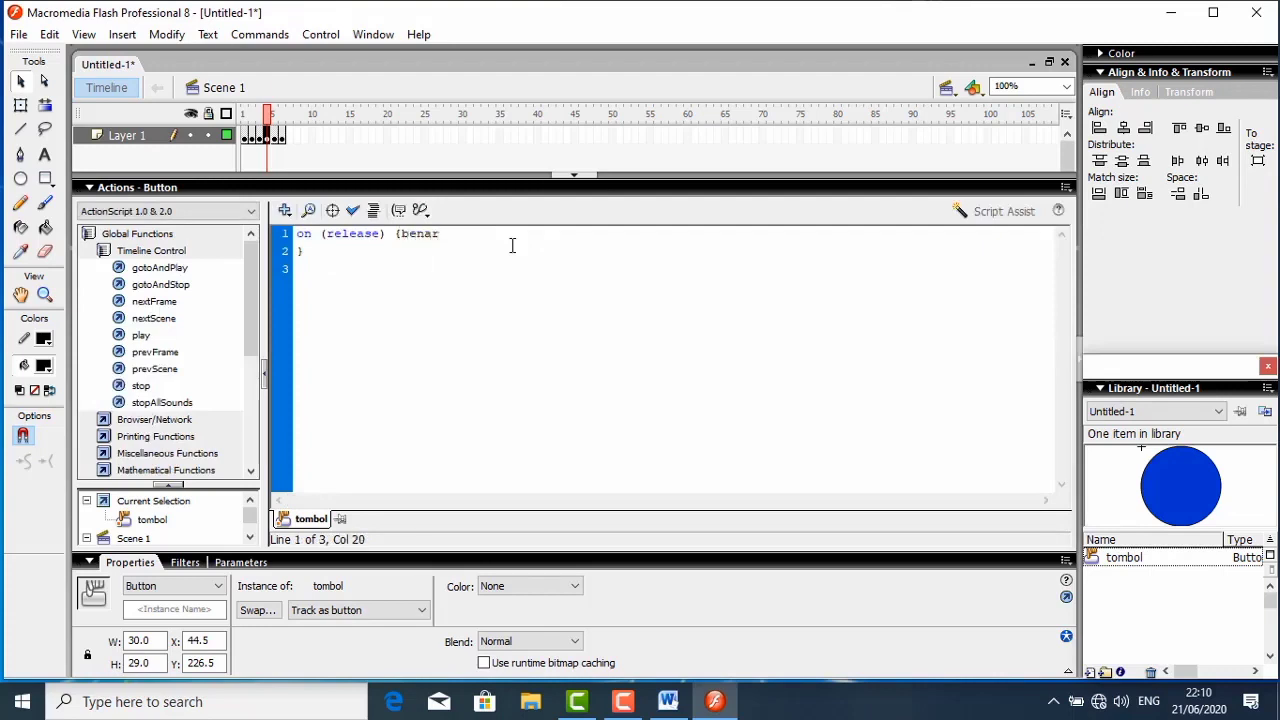
click(374, 211)
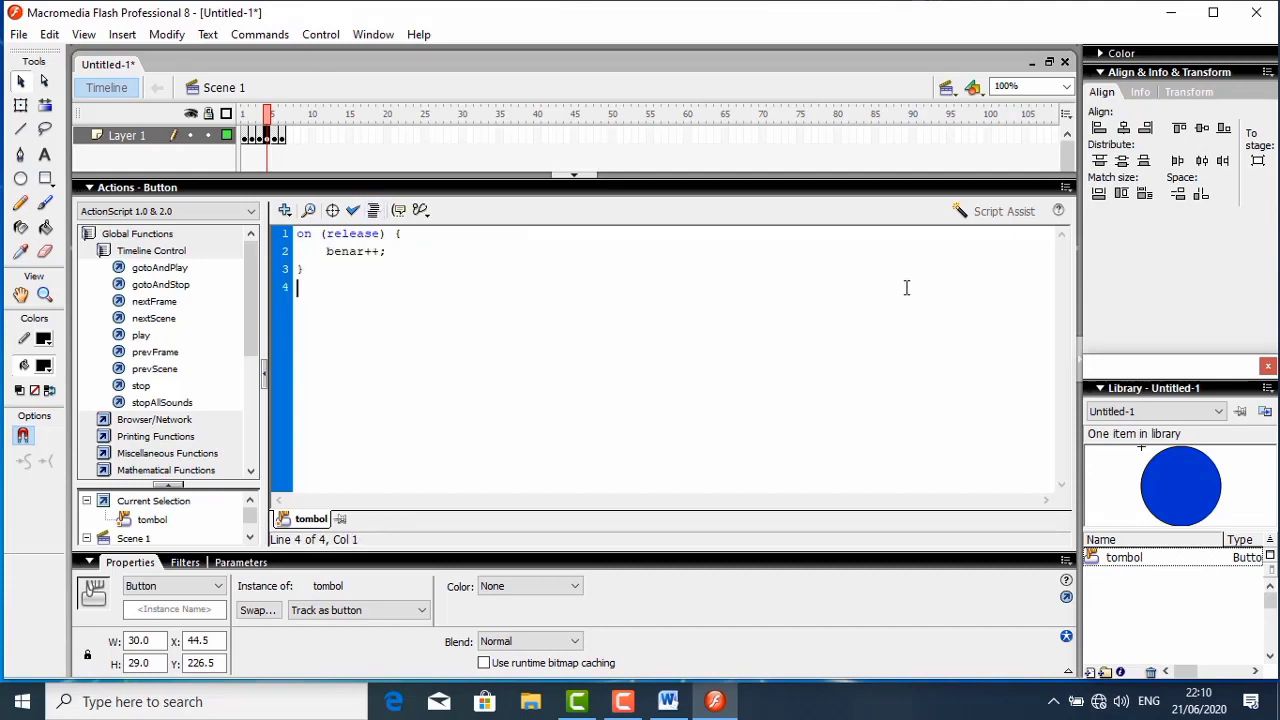
- Add a second on-release goto action of type Next Frame to question 3's button d, and collapse the script editor
click(993, 211)
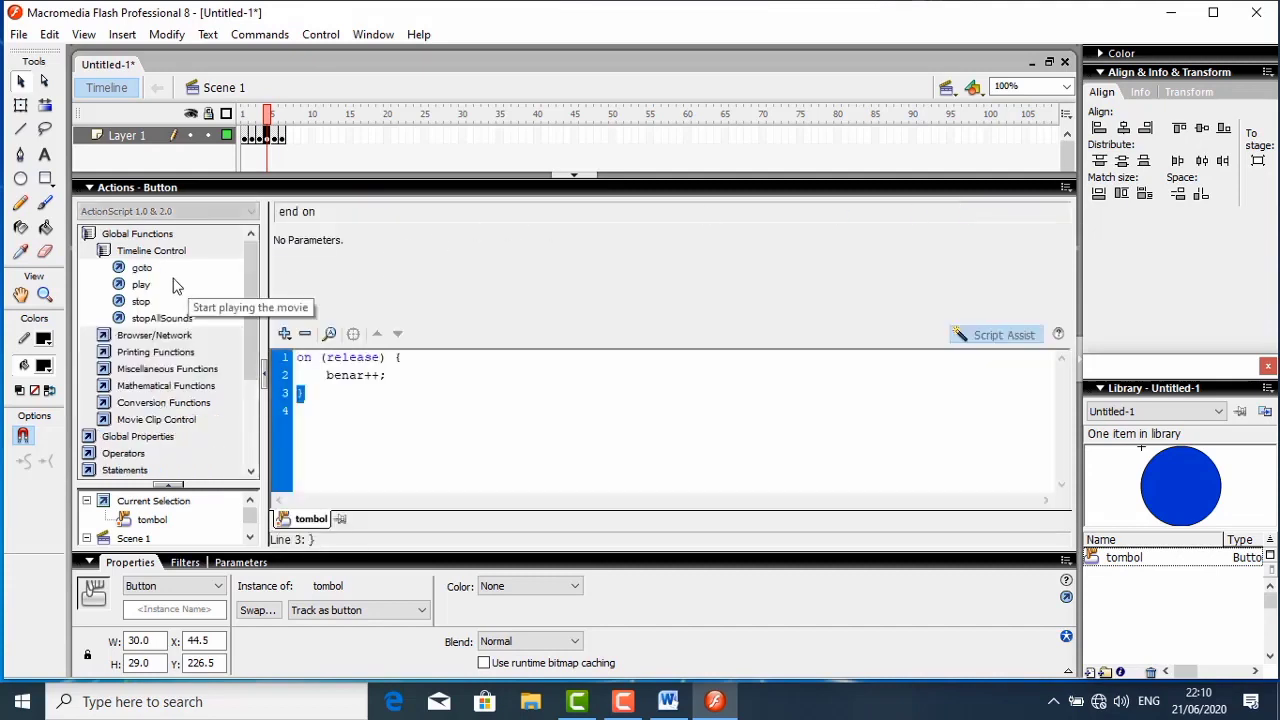
double_click(143, 270)
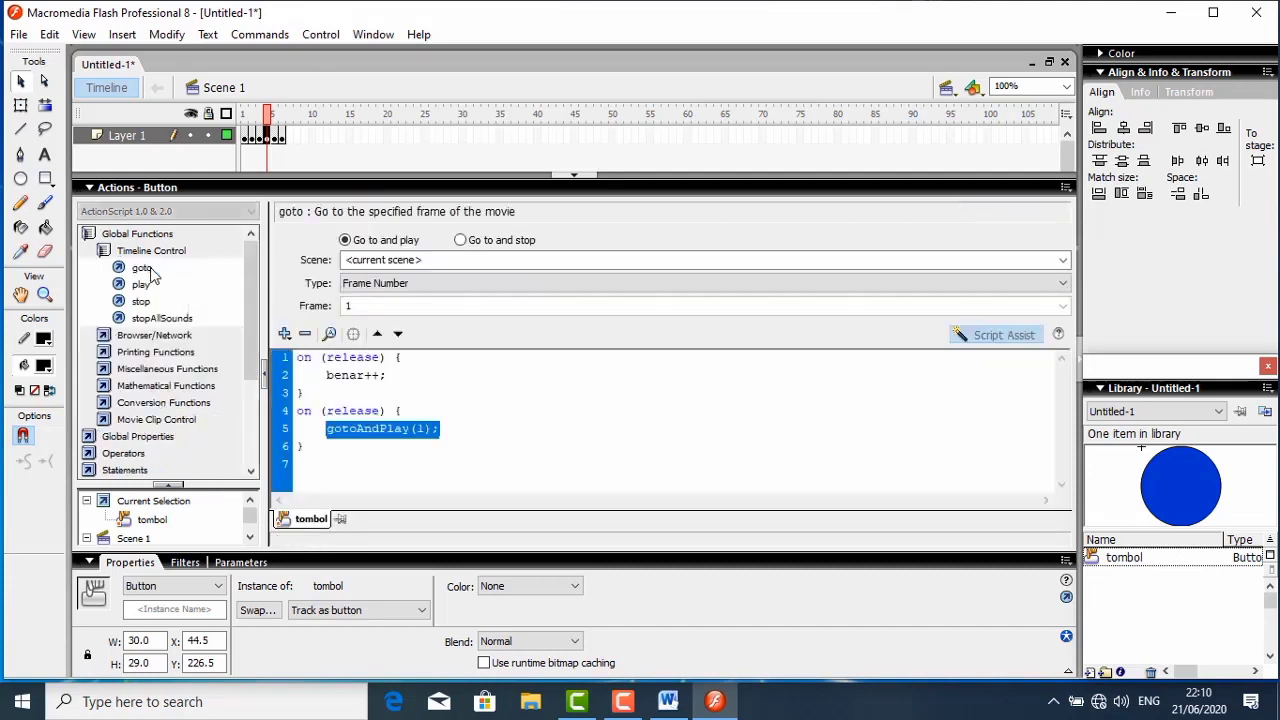
click(461, 241)
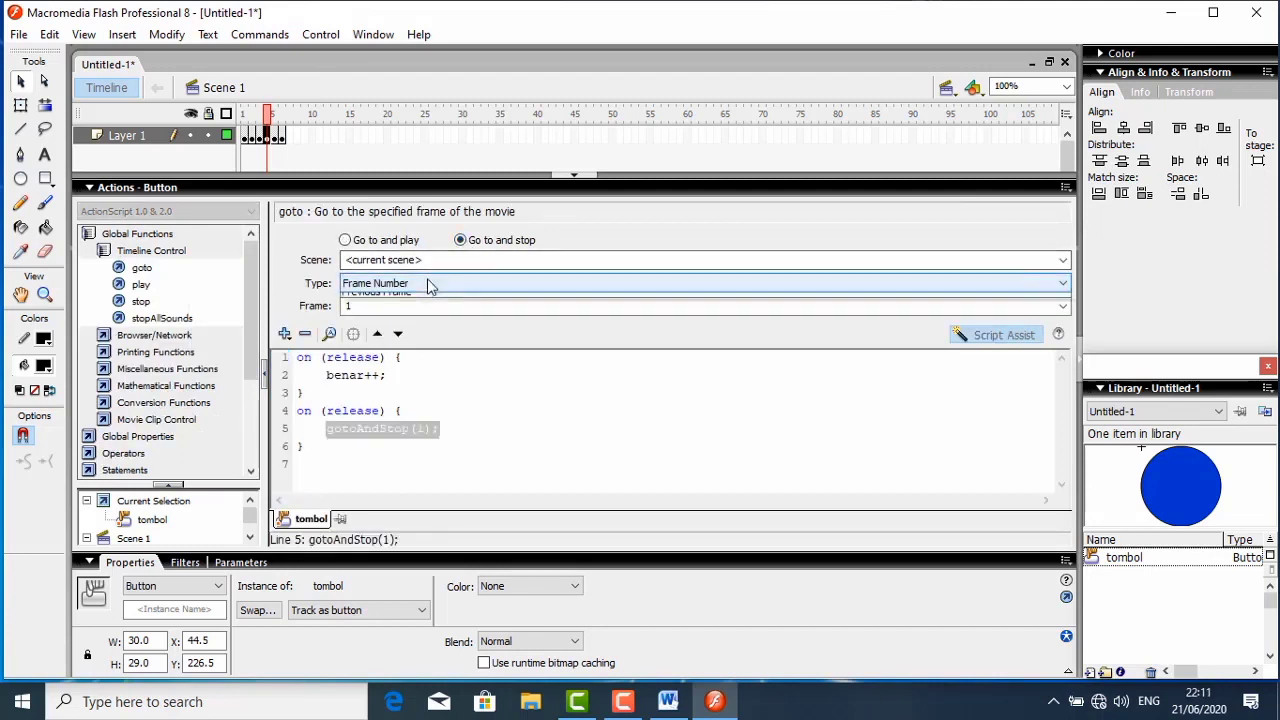
click(434, 284)
click(378, 337)
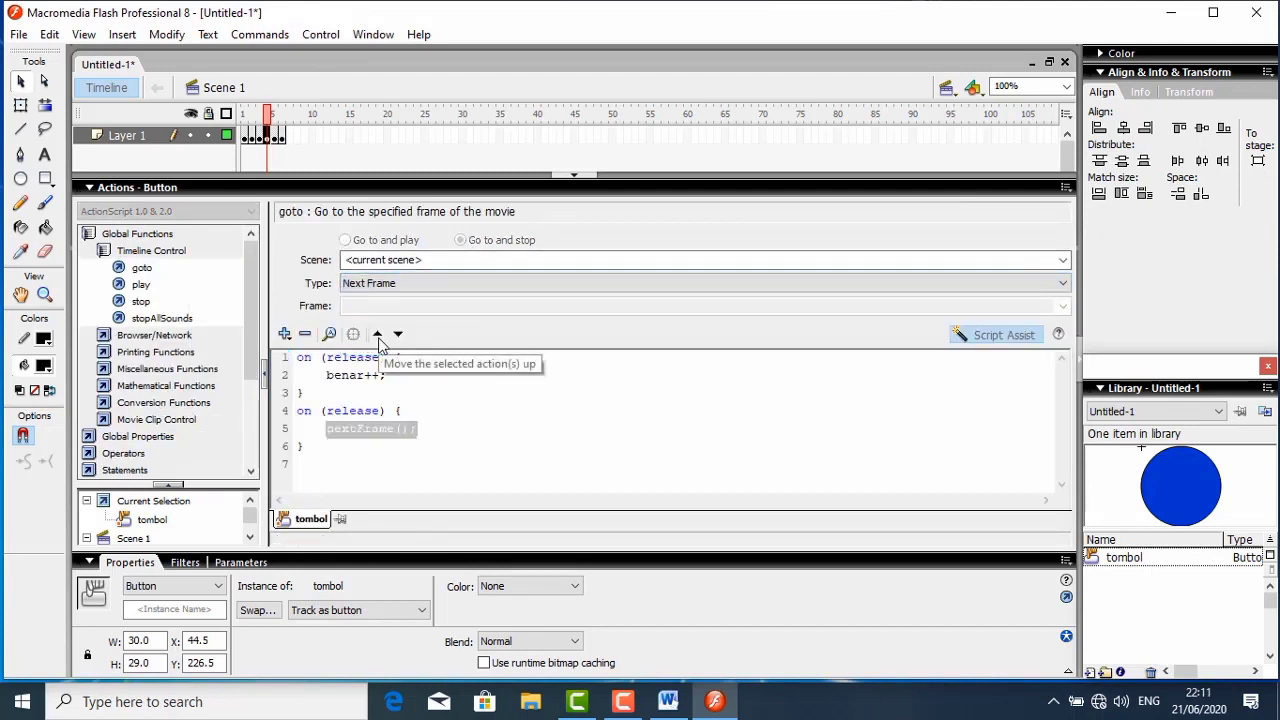
click(117, 190)
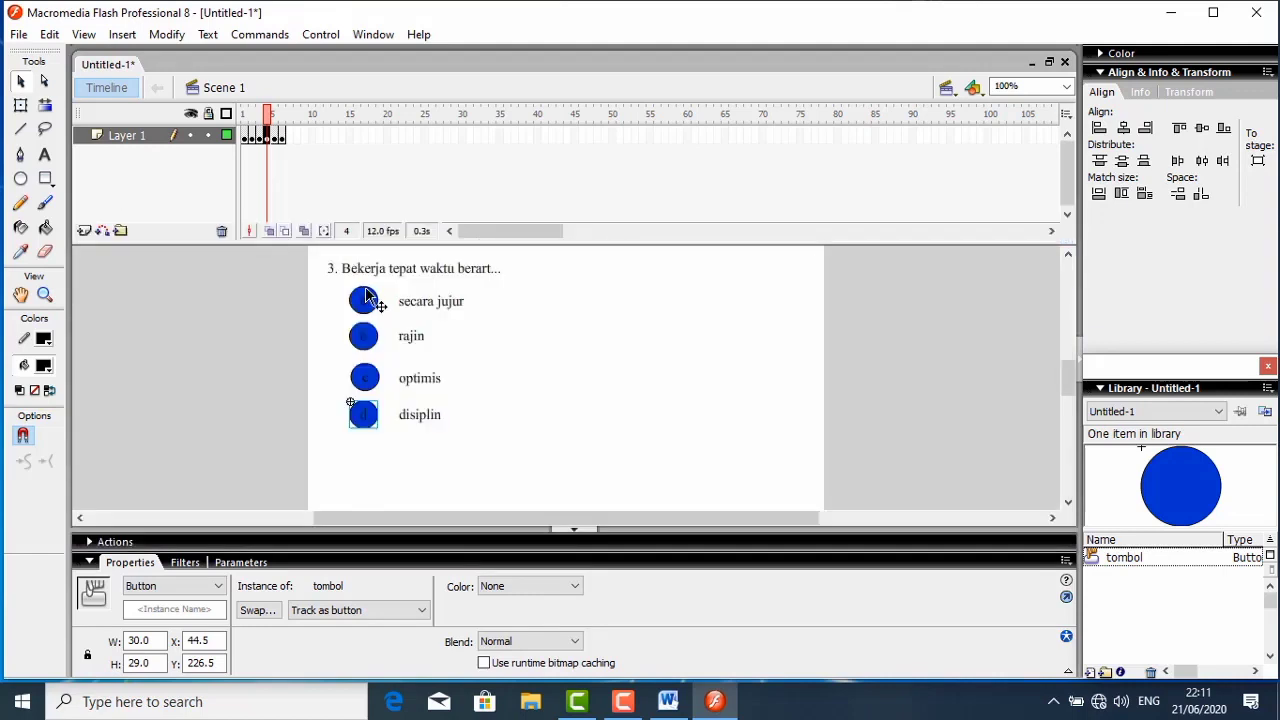
- Reopen the script of question 3's answer button d to check it, and collapse the script editor
right_click(373, 417)
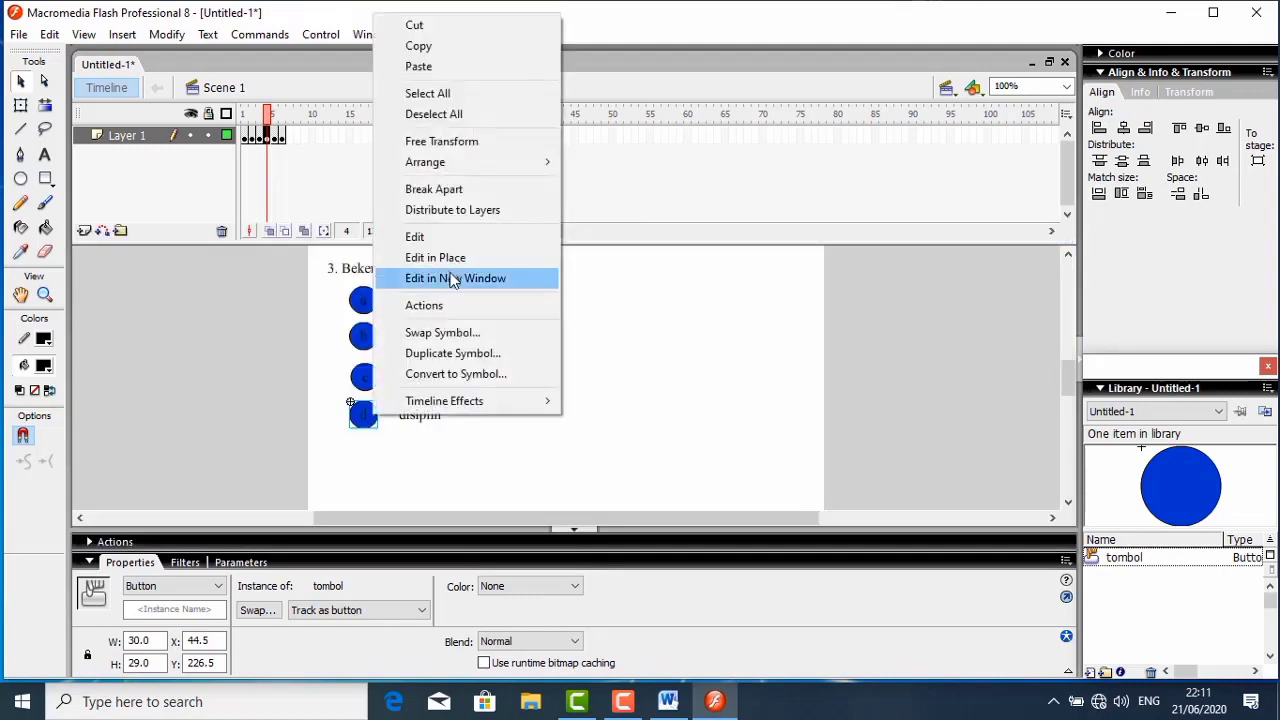
click(428, 306)
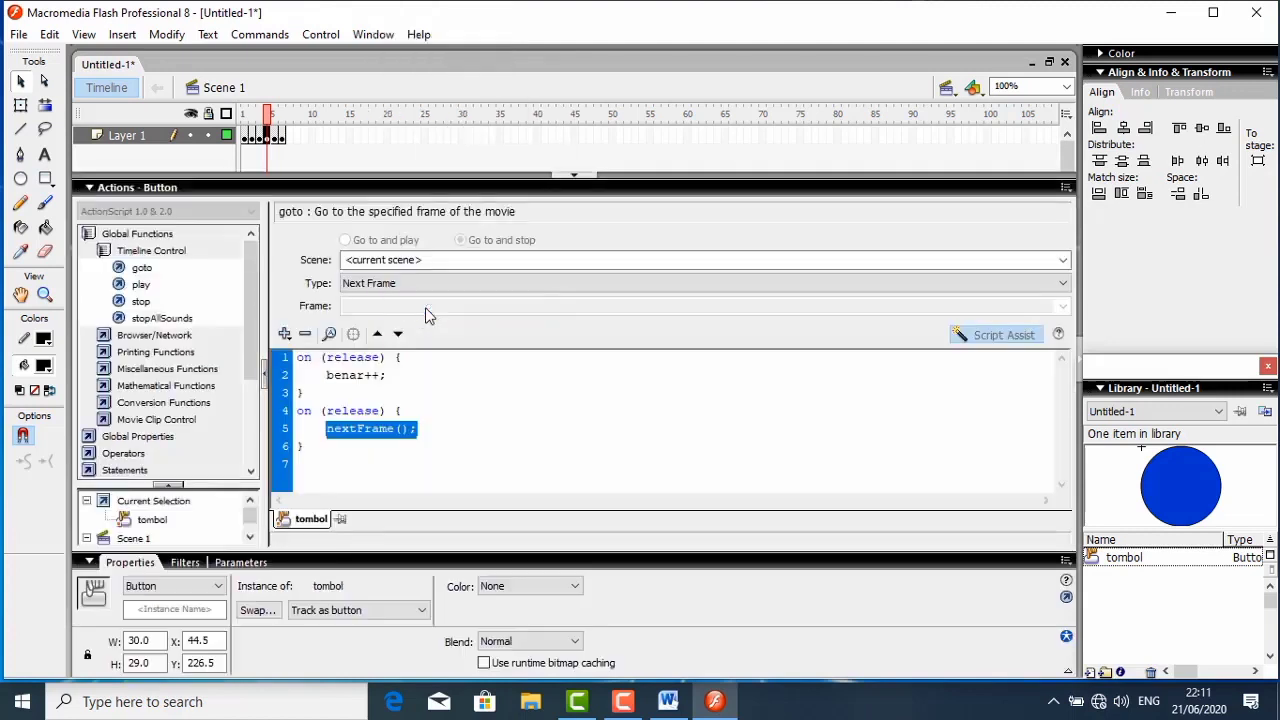
click(199, 191)
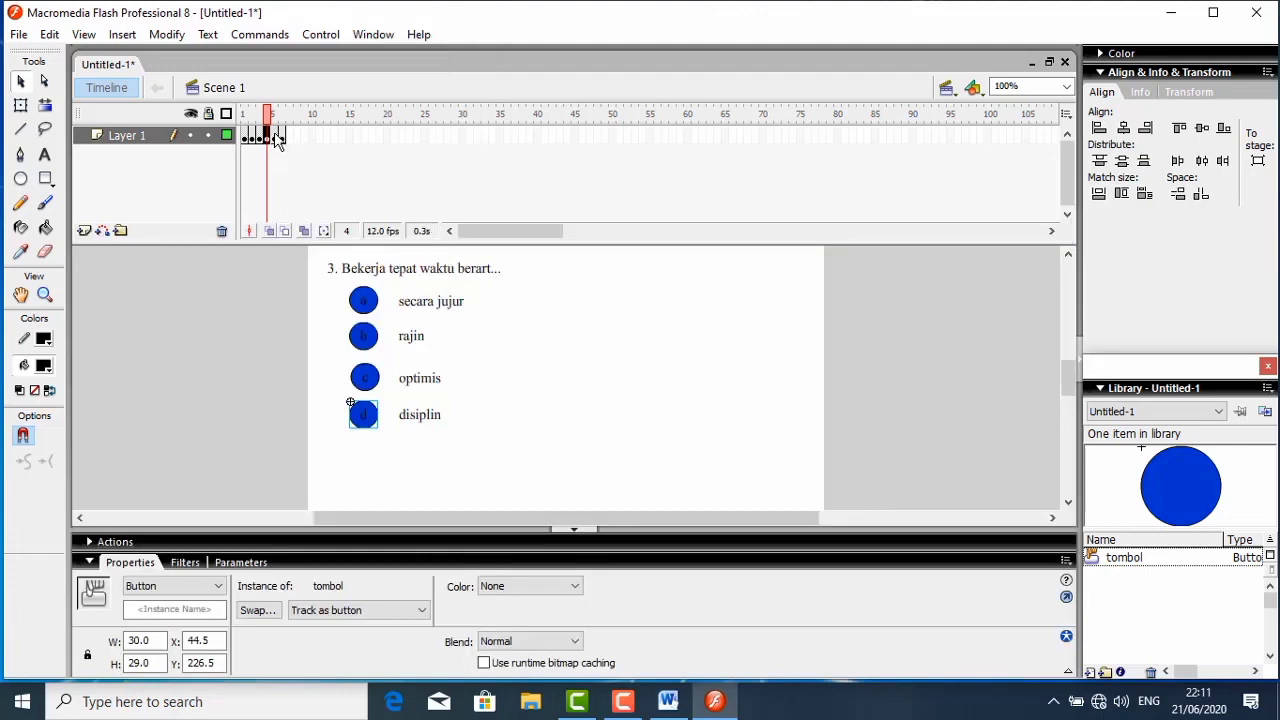
- In frame 5, replace the nextFrame statement in question 4's answer button b script with benar++ and auto-format the code
click(277, 138)
click(489, 350)
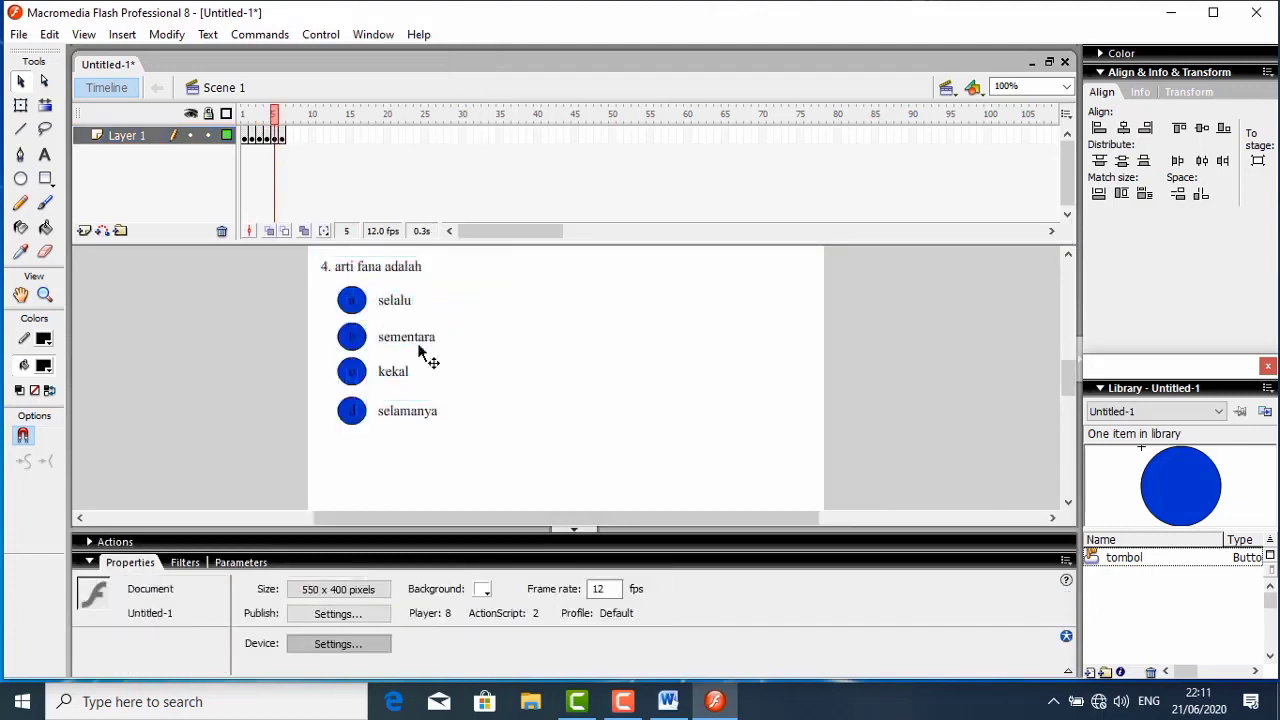
click(358, 335)
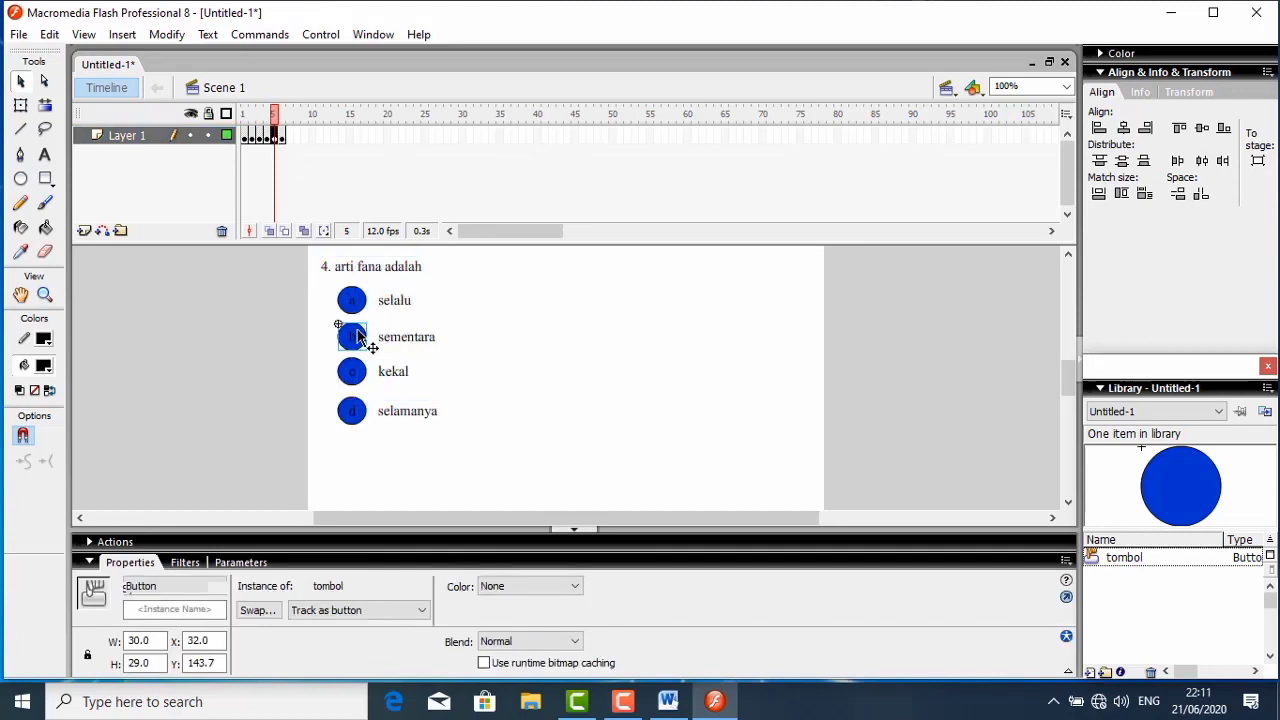
right_click(358, 335)
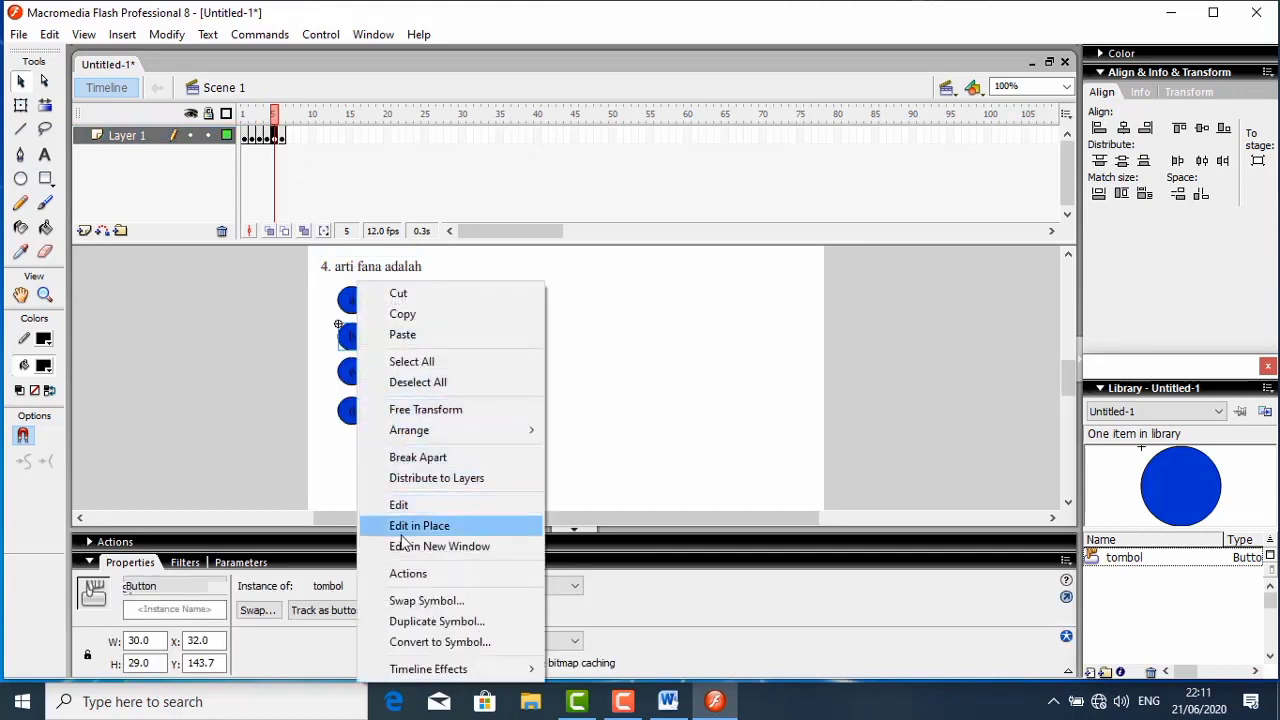
click(407, 574)
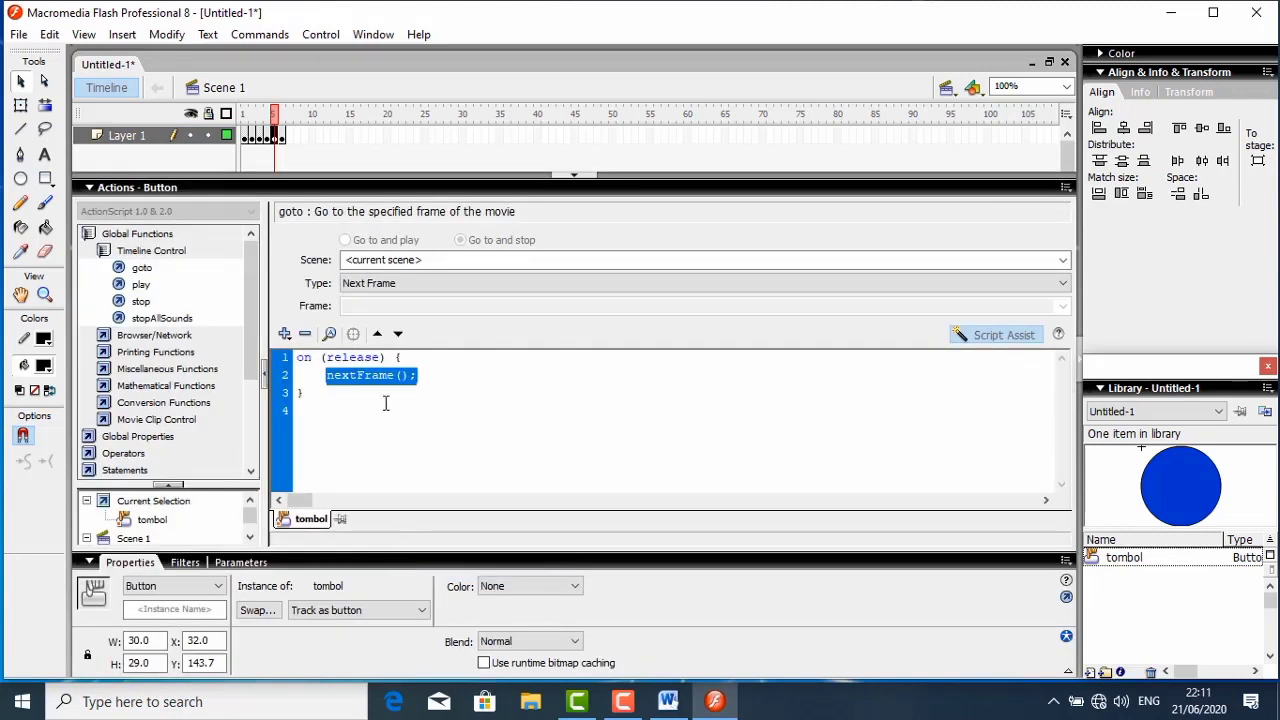
click(983, 340)
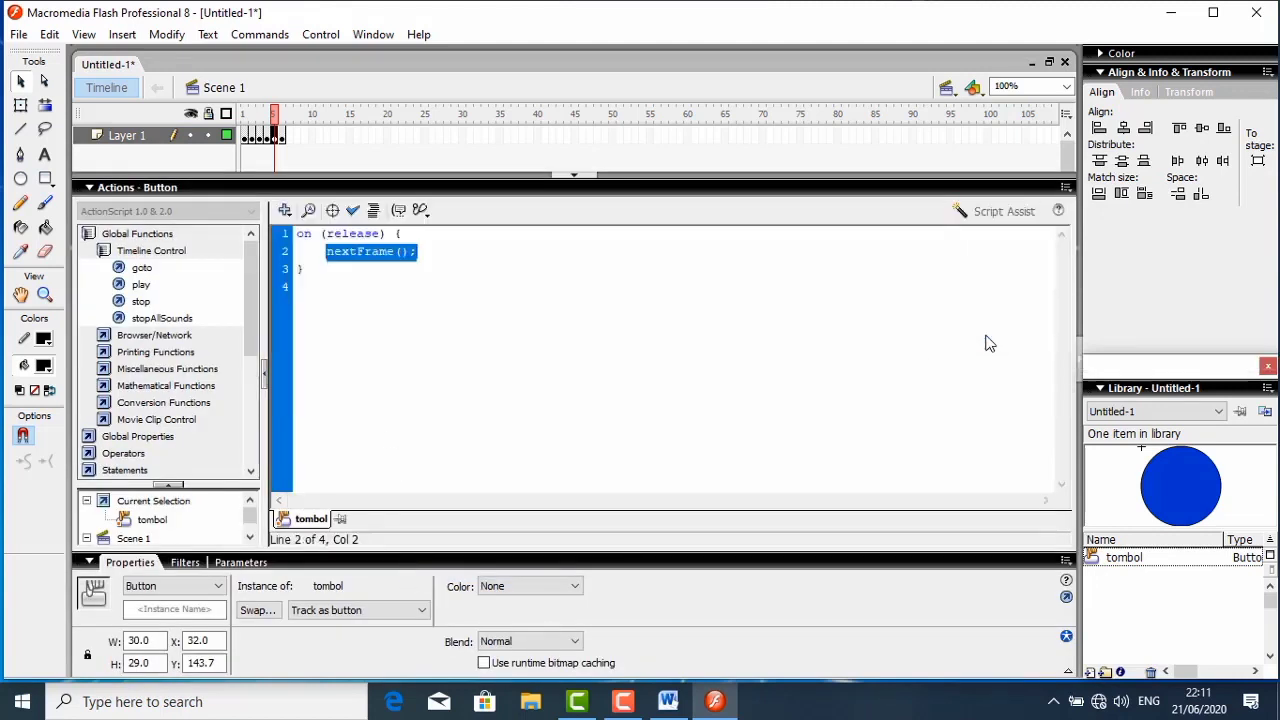
key(Delete)
key(BackSpace)
key(BackSpace)
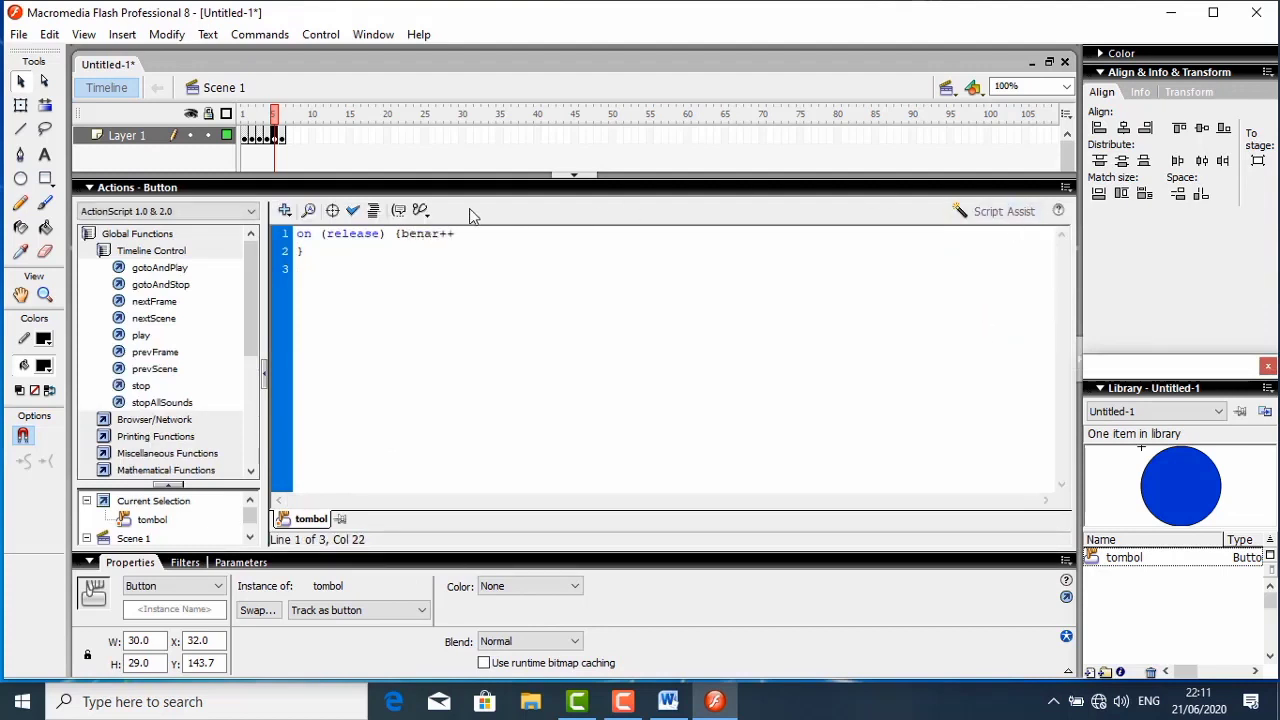
click(375, 211)
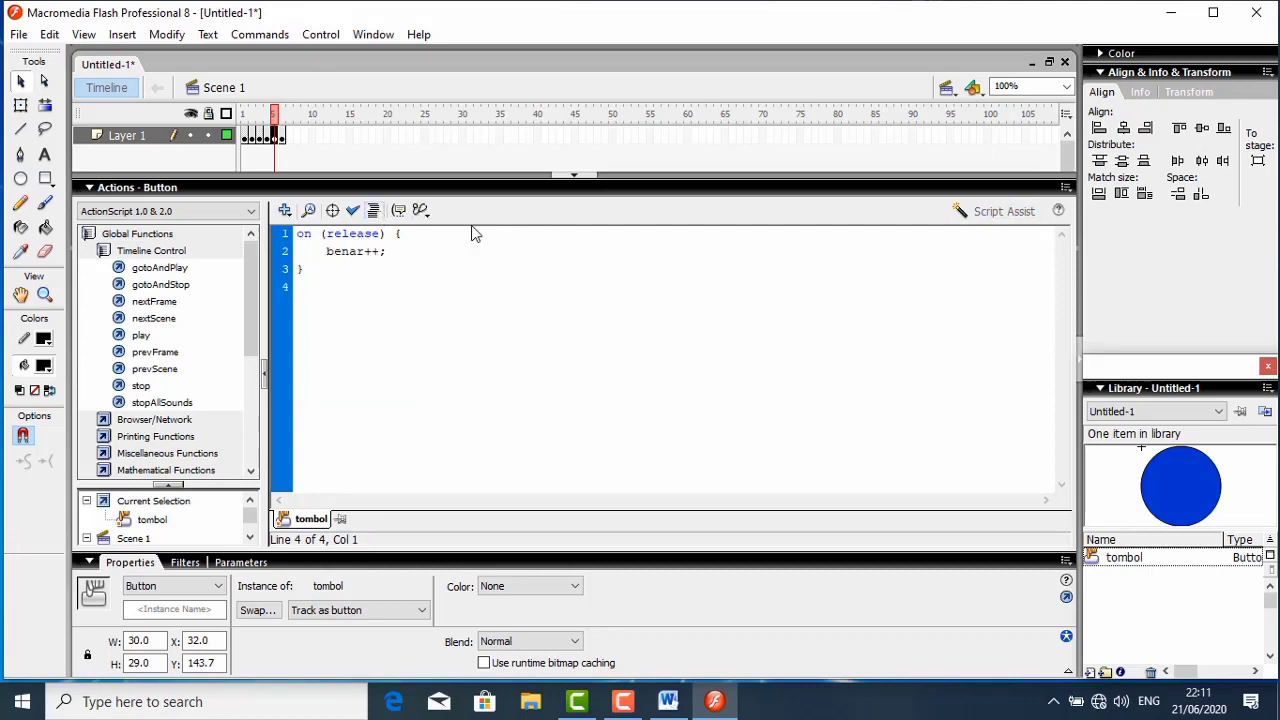
- Add a second on-release goto action of type Next Frame to question 4's button b, and collapse the script editor
click(995, 213)
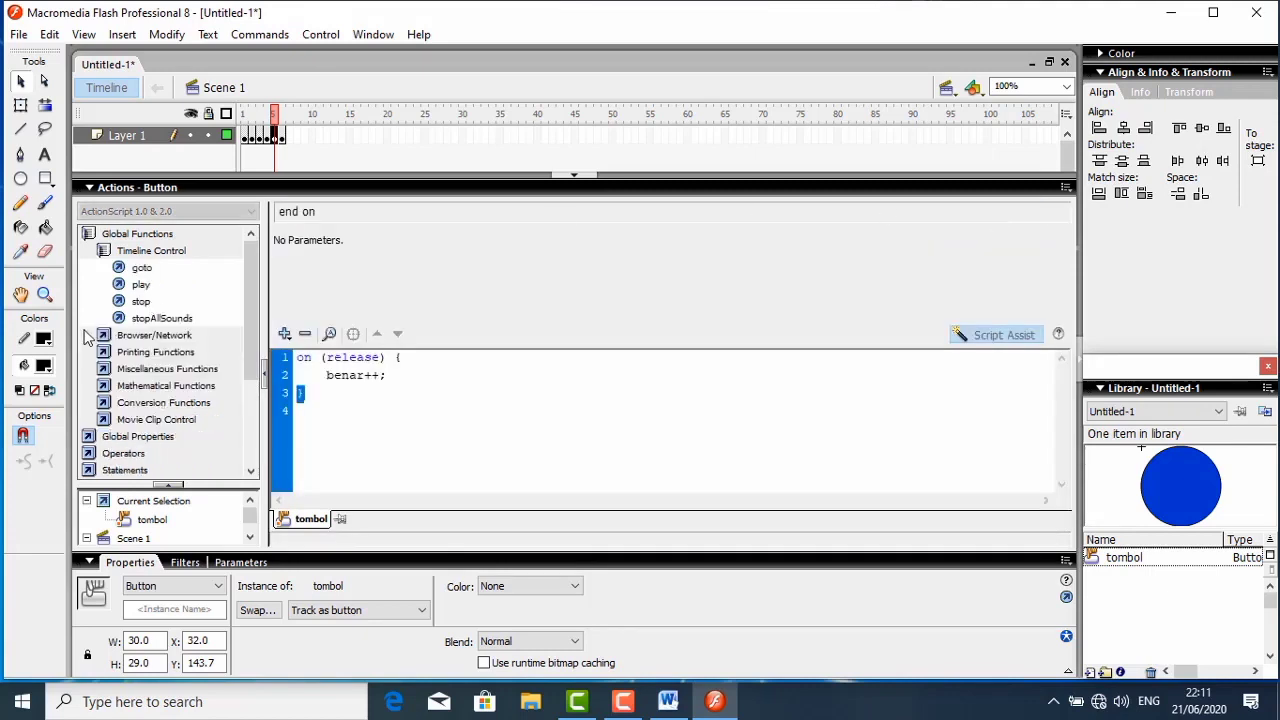
double_click(140, 268)
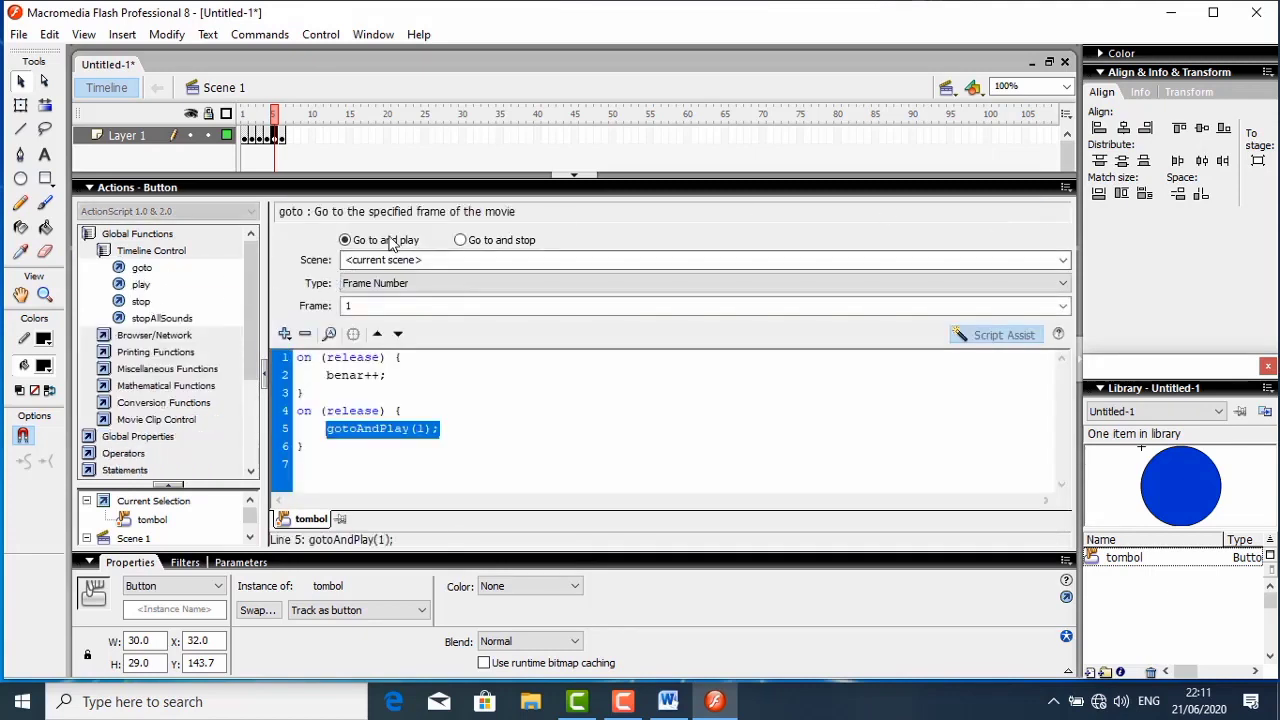
click(460, 241)
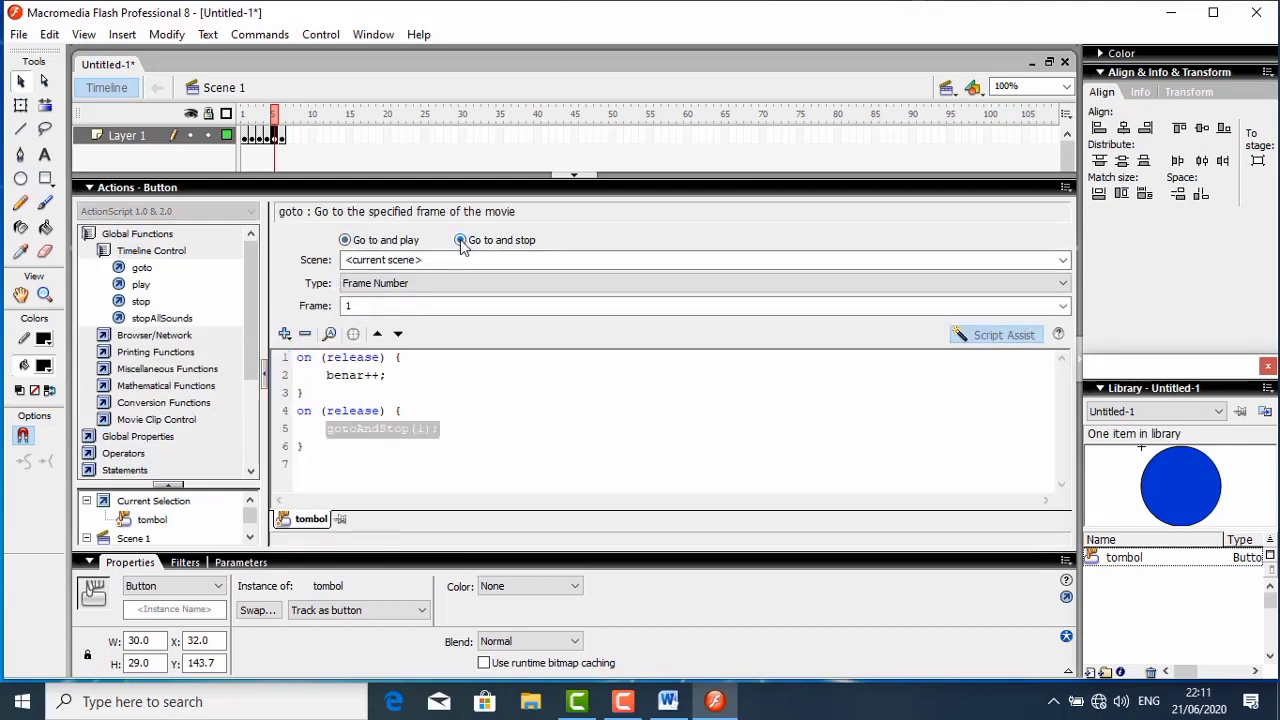
click(432, 285)
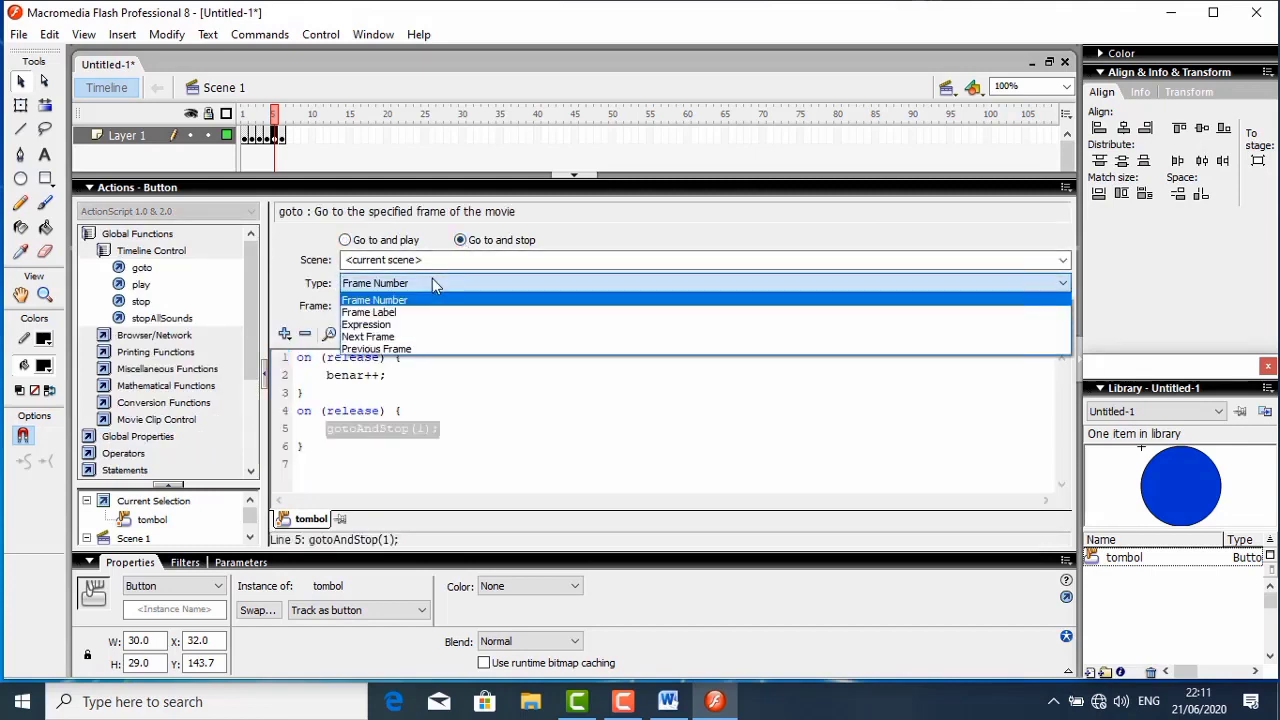
click(381, 338)
click(167, 188)
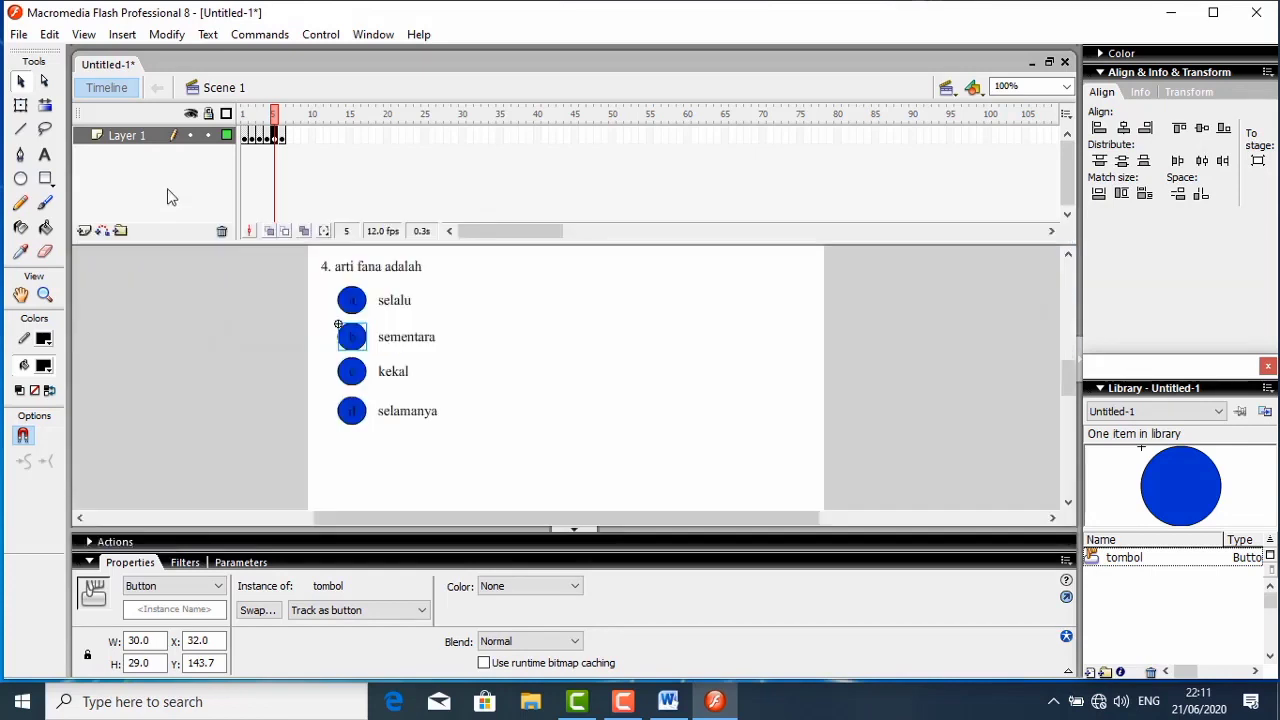
- In frame 6, replace the nextFrame statement in question 5's answer button c script with benar++ and auto-format the code
click(281, 136)
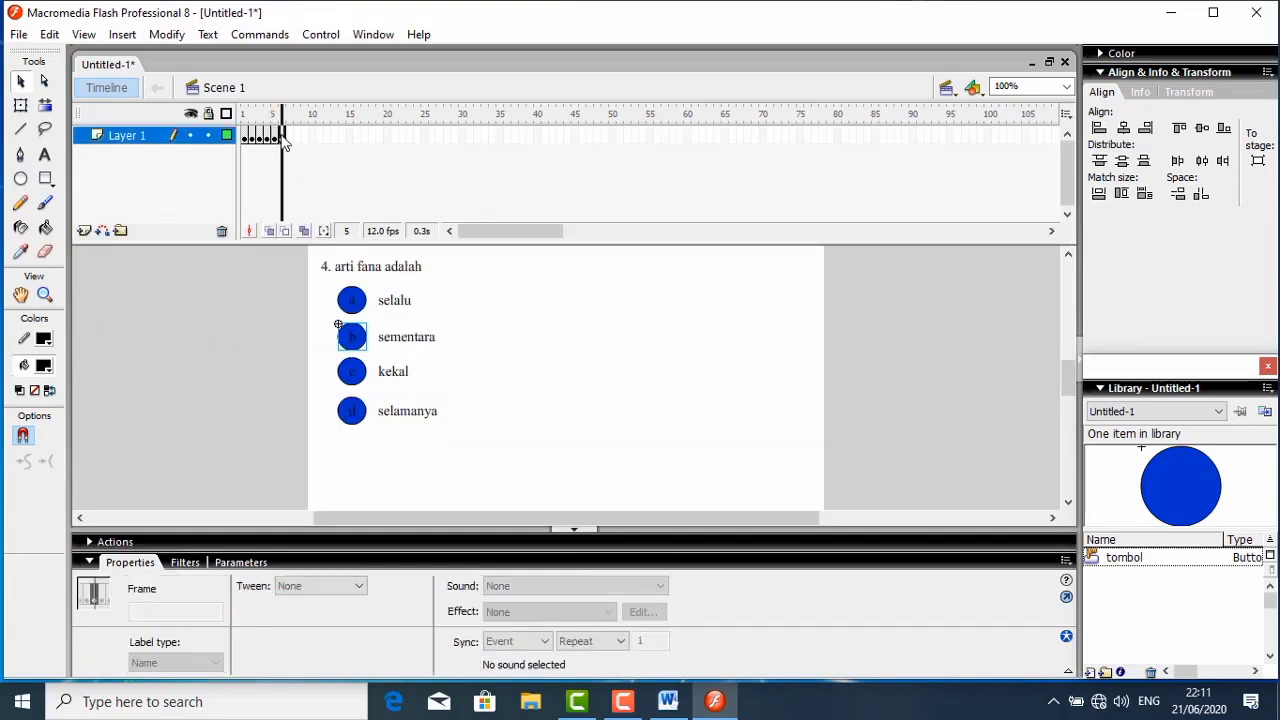
click(529, 364)
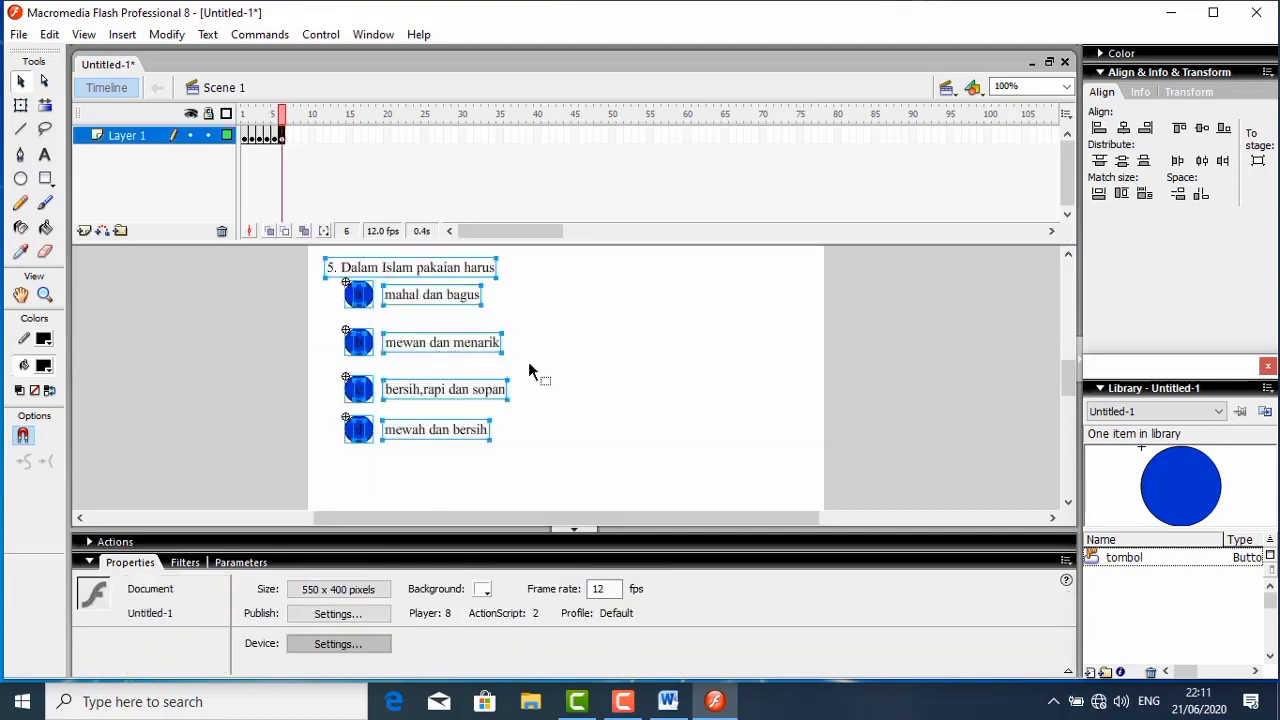
click(366, 396)
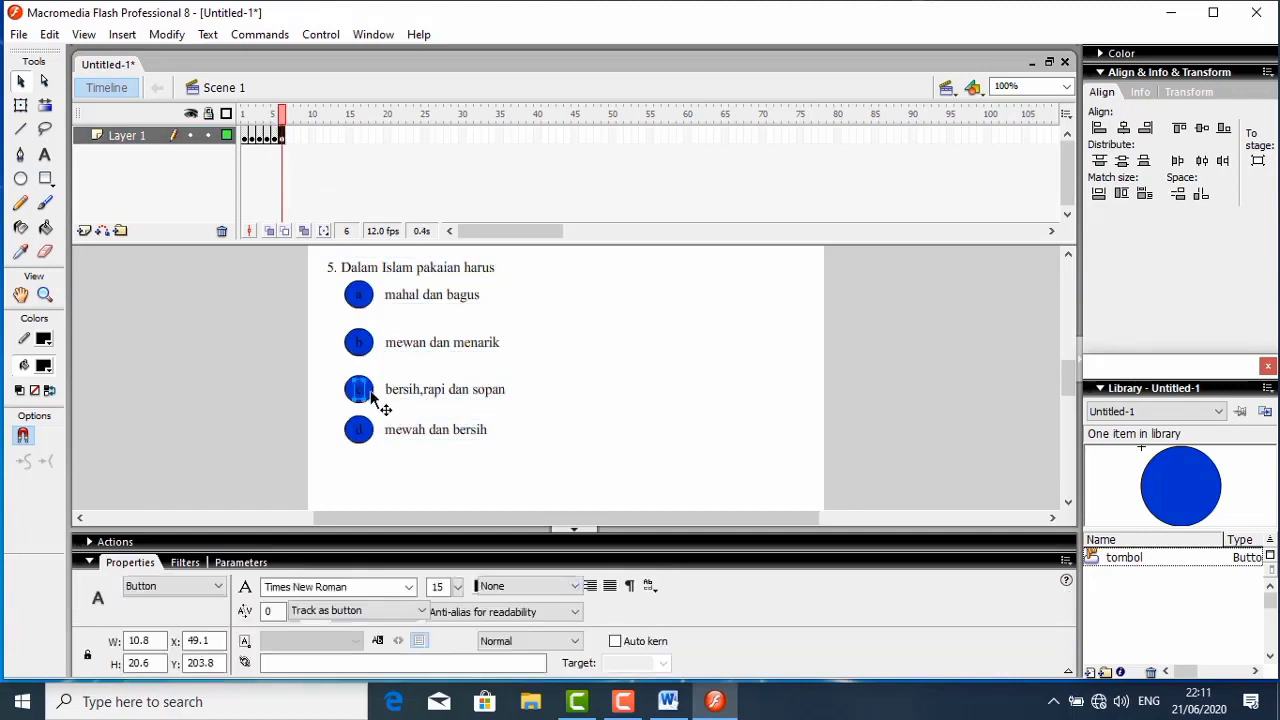
click(372, 398)
right_click(370, 397)
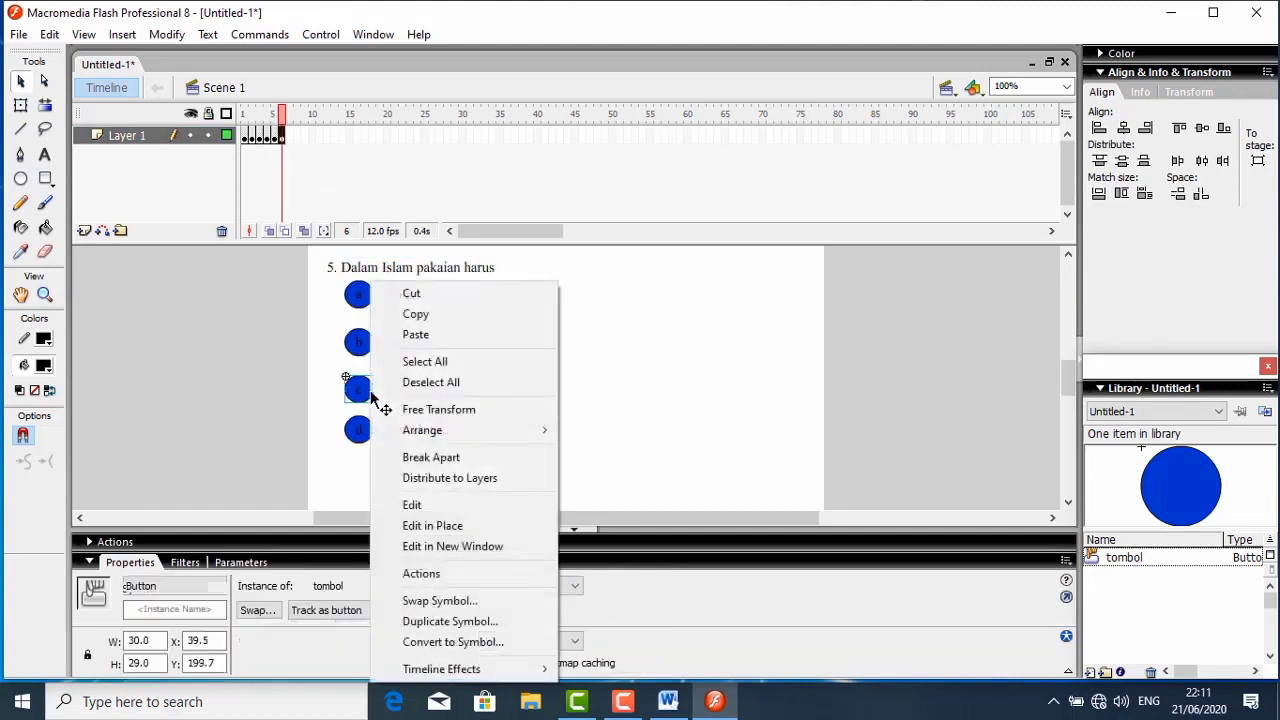
click(418, 574)
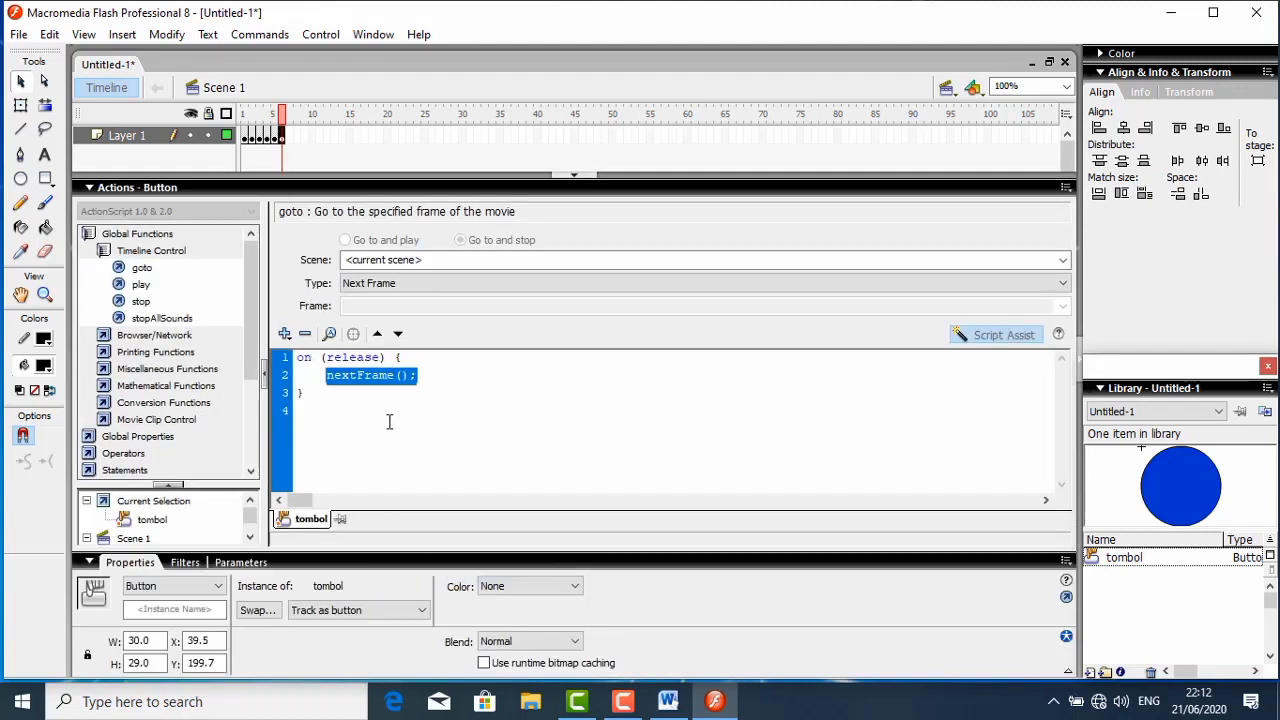
click(996, 335)
key(BackSpace)
key(BackSpace)
key(BackSpace)
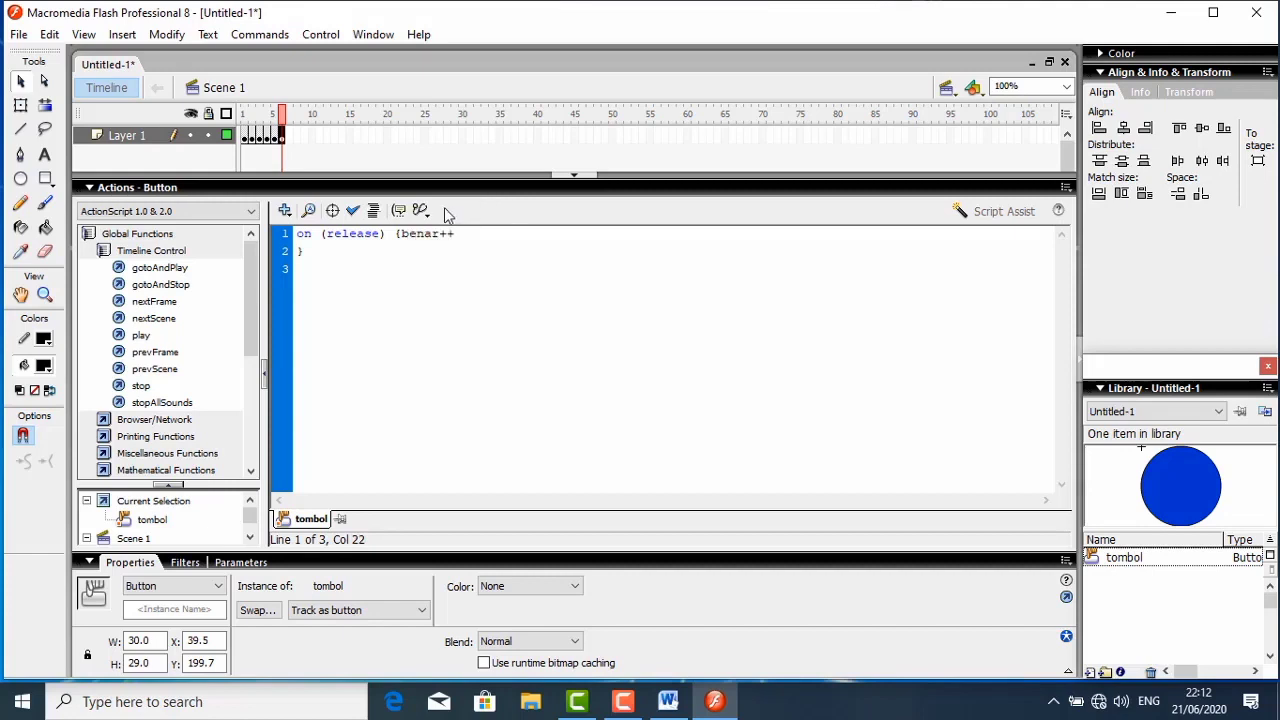
click(374, 211)
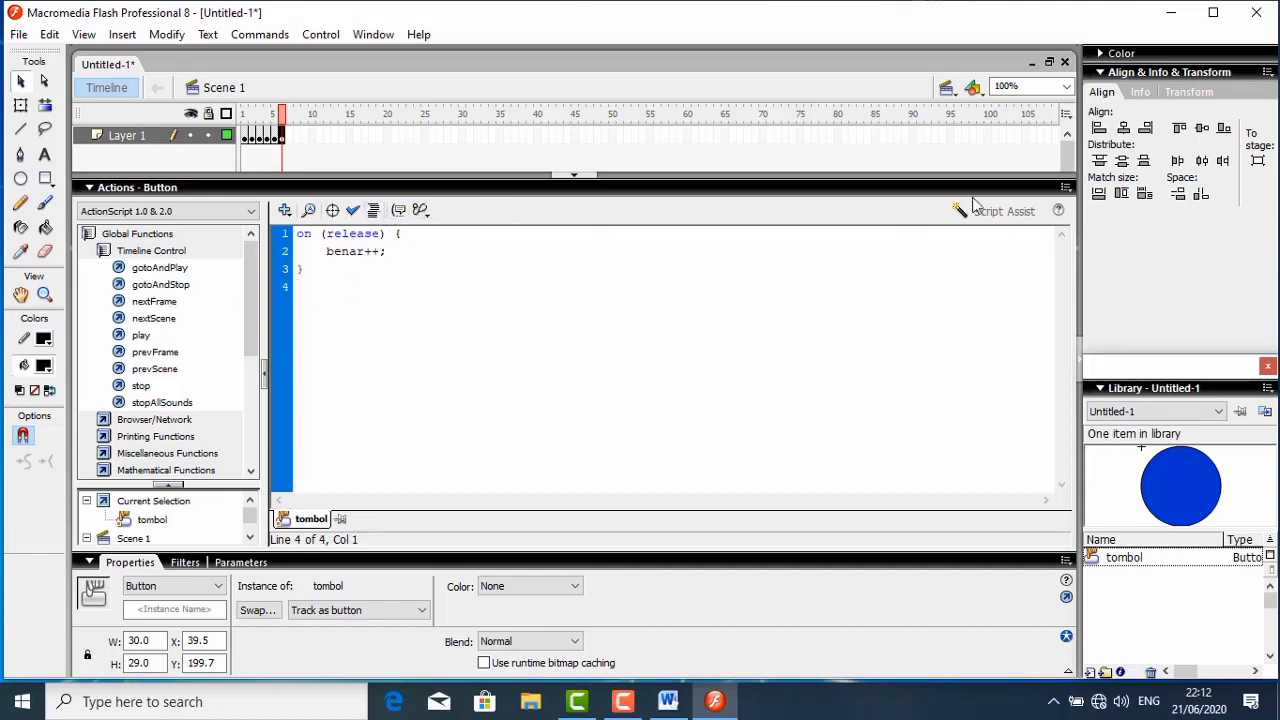
- Add a second on-release goto action of type Next Frame to question 5's button c, and collapse the script editor
click(1003, 211)
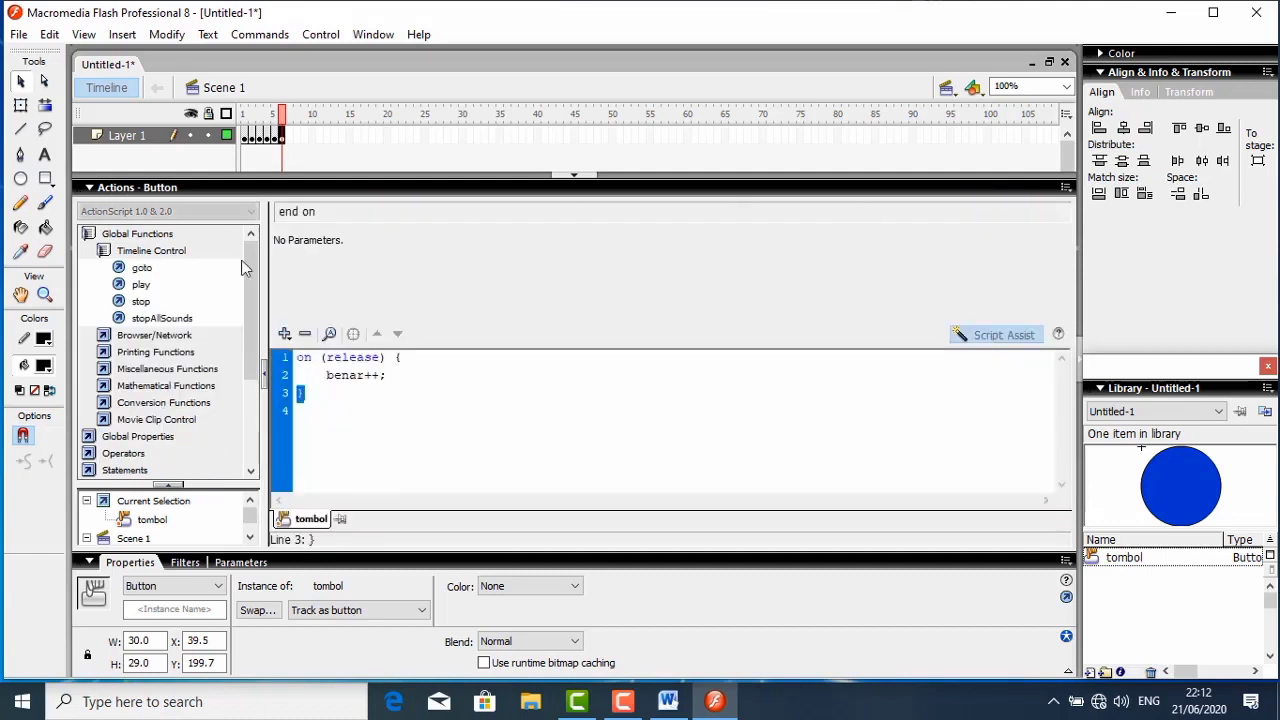
double_click(138, 268)
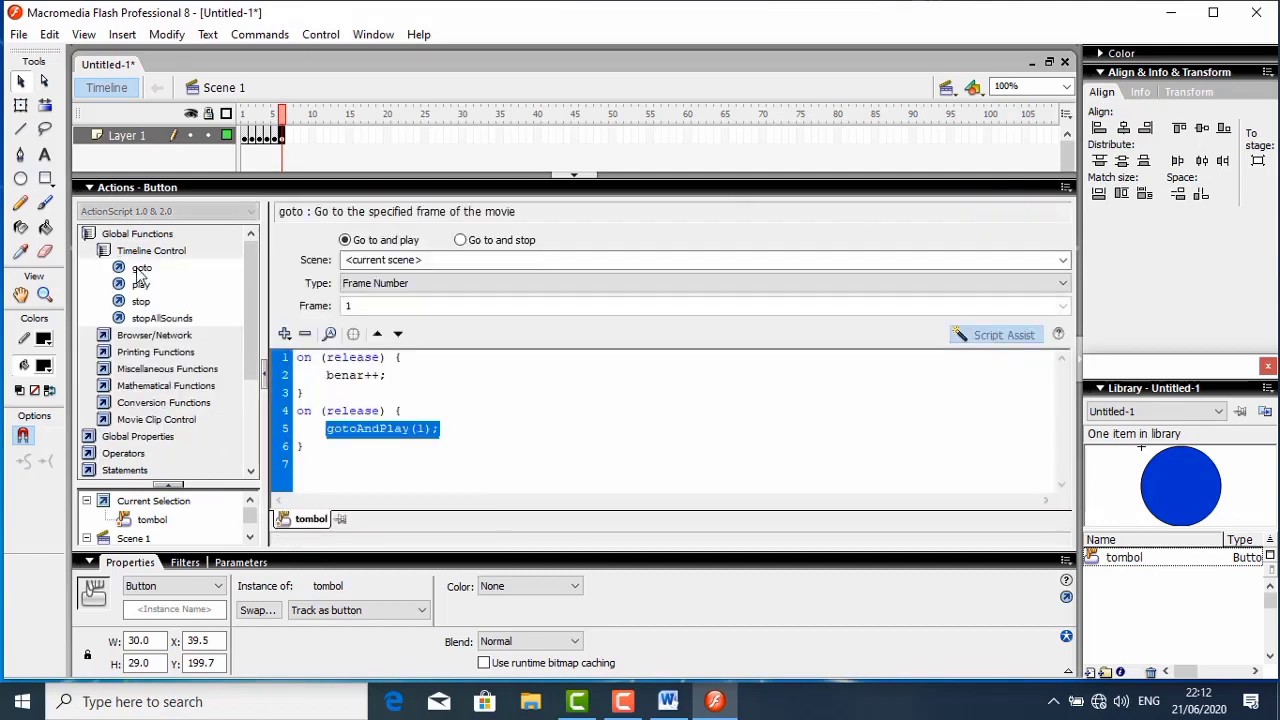
click(462, 240)
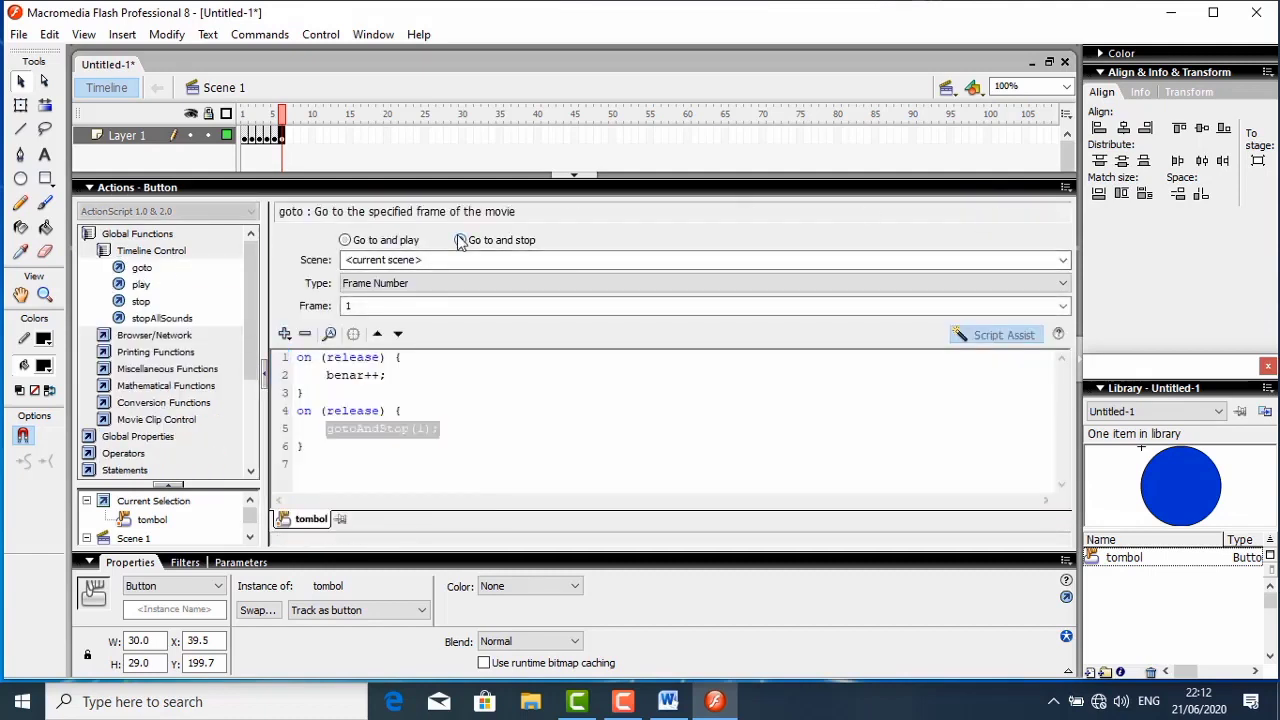
click(440, 285)
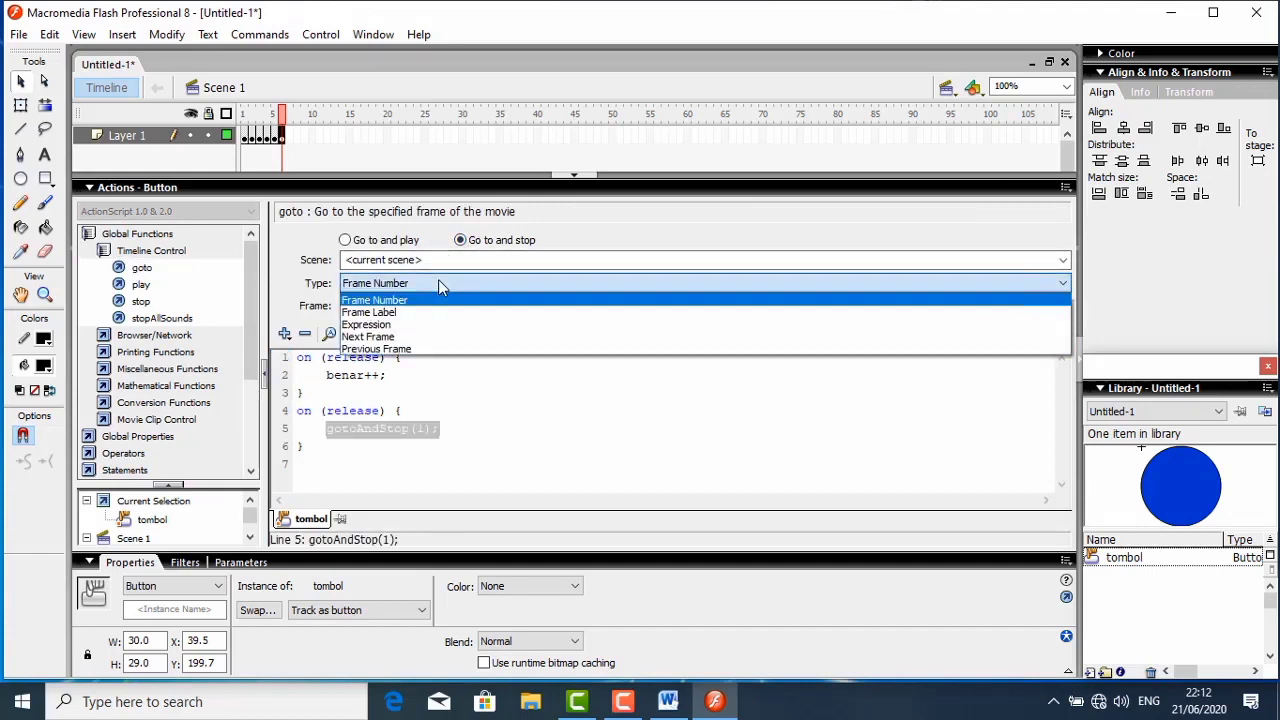
click(395, 340)
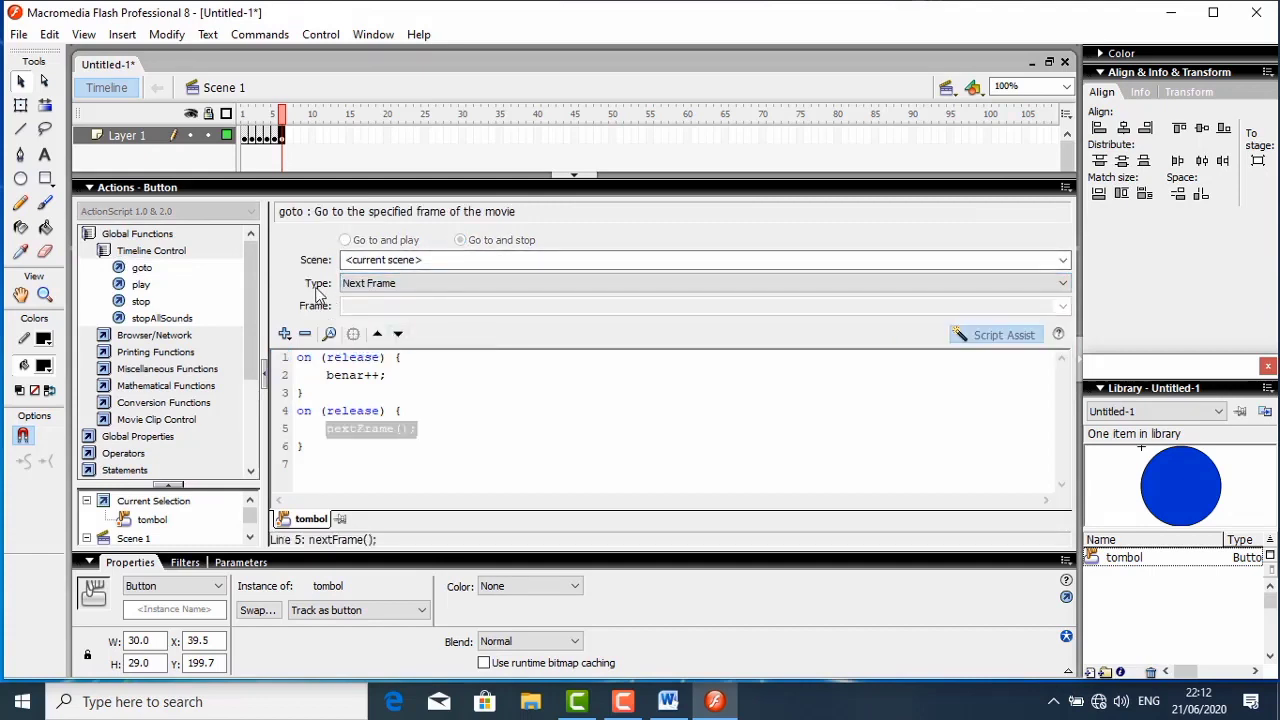
click(166, 190)
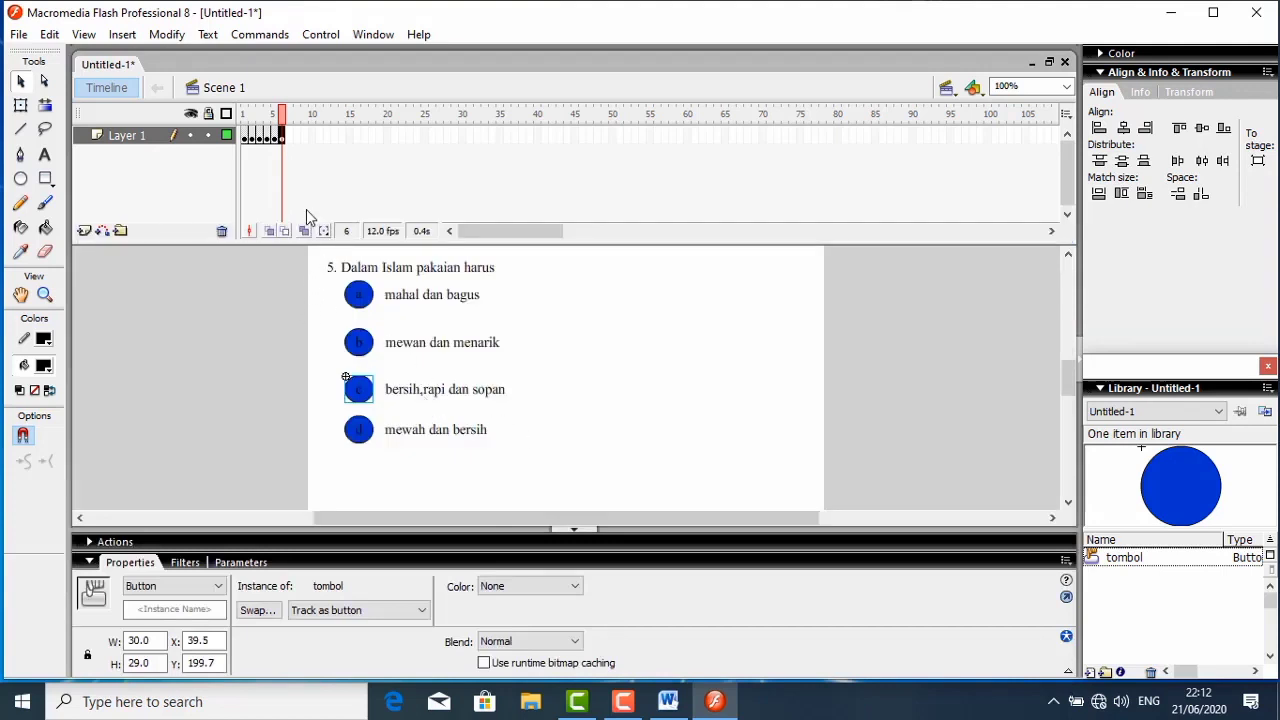
- Return to frame 1, preview the movie with Test Movie, and close the preview
click(290, 137)
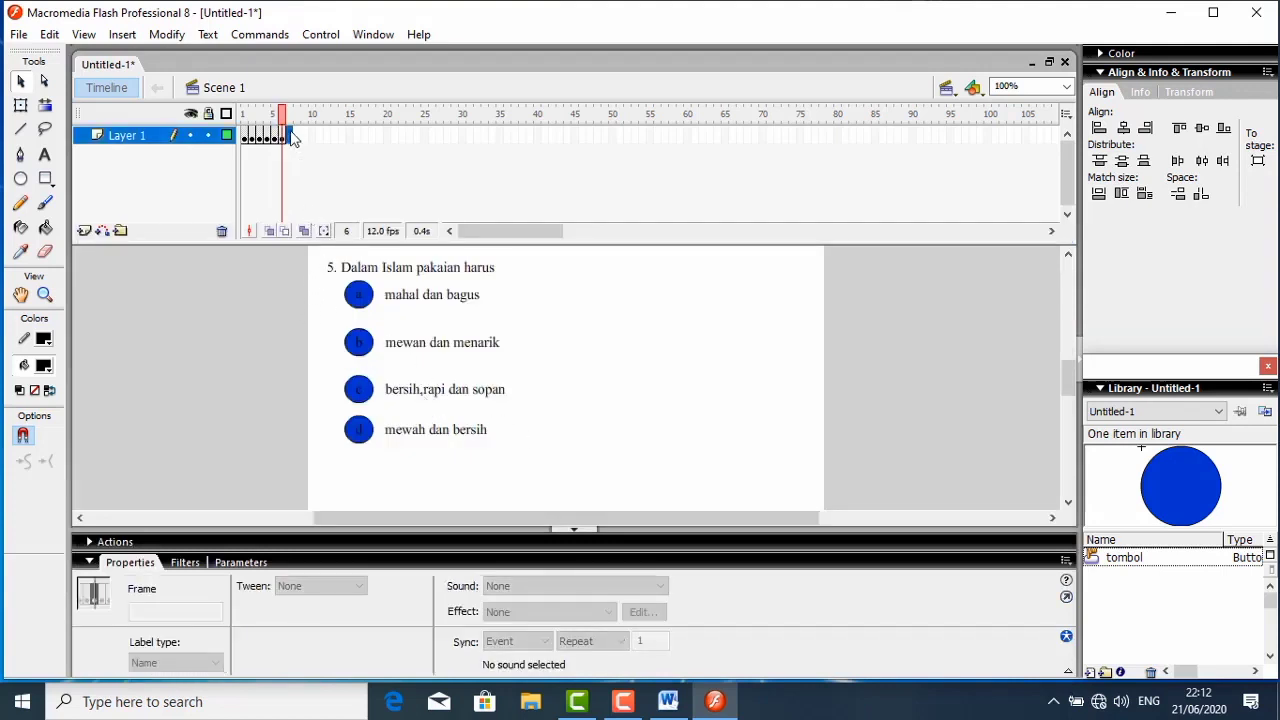
drag(287, 139, 250, 140)
click(246, 137)
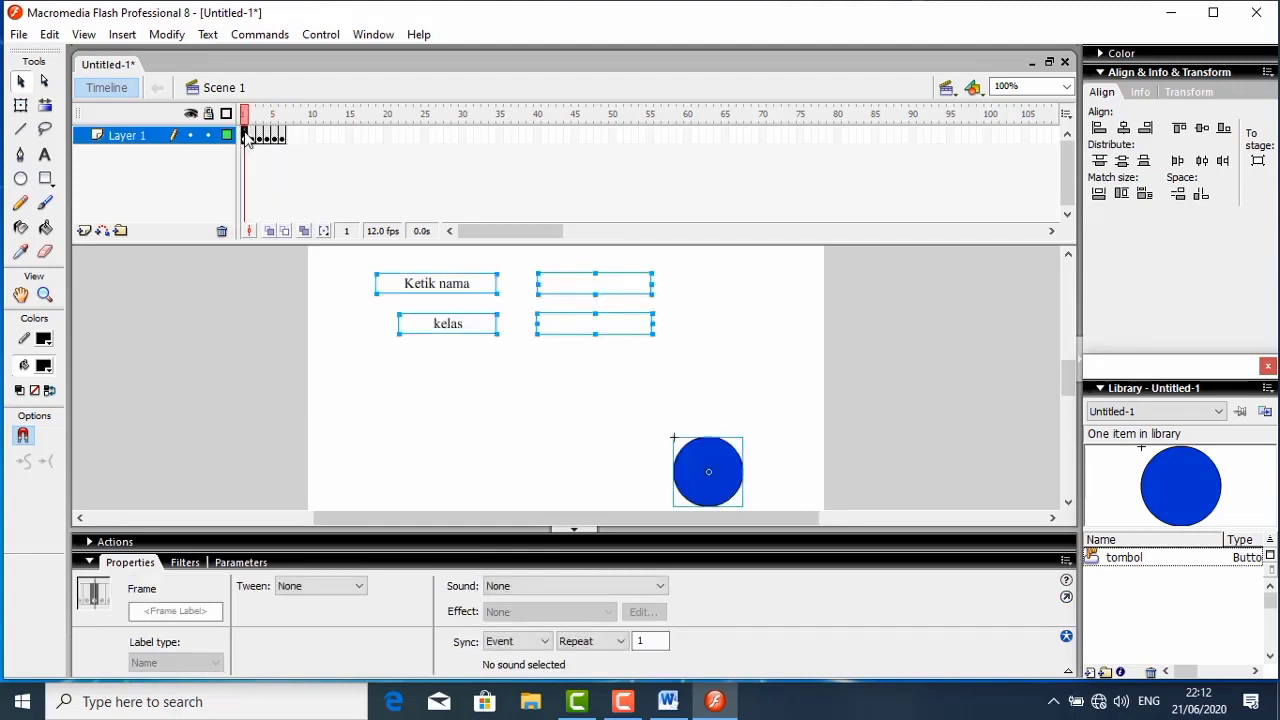
key(ctrl+Return)
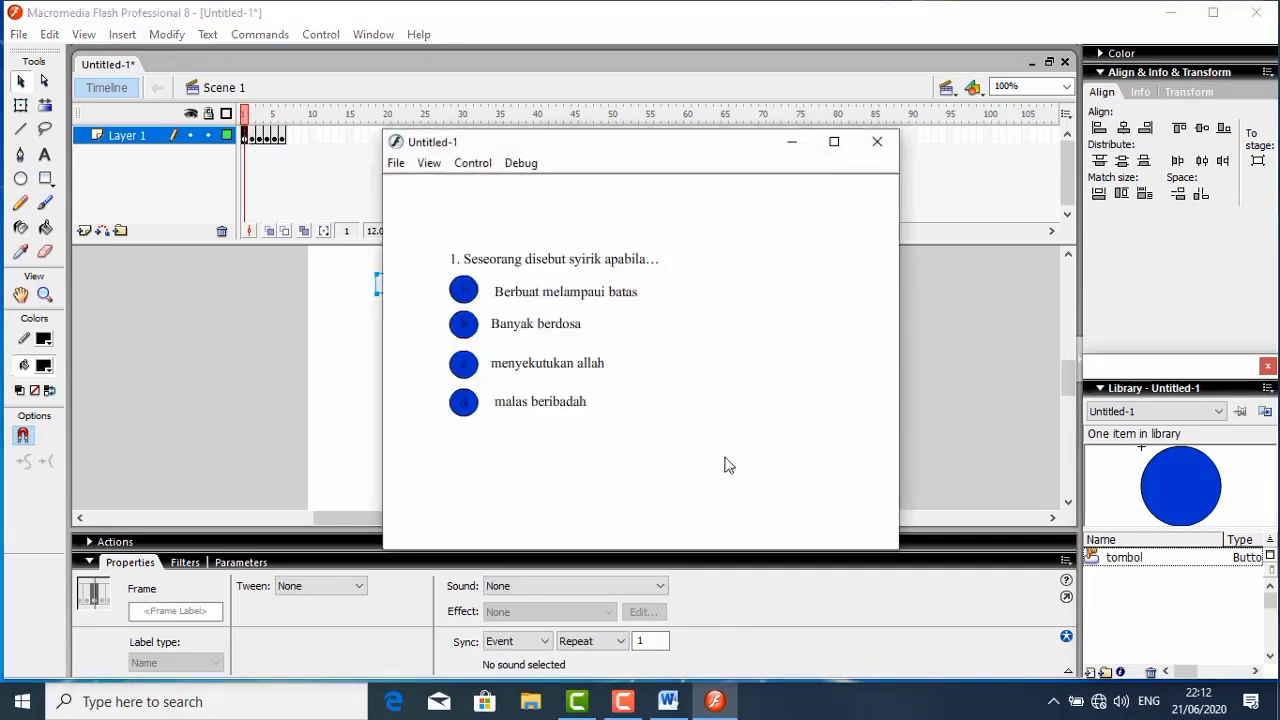
click(877, 141)
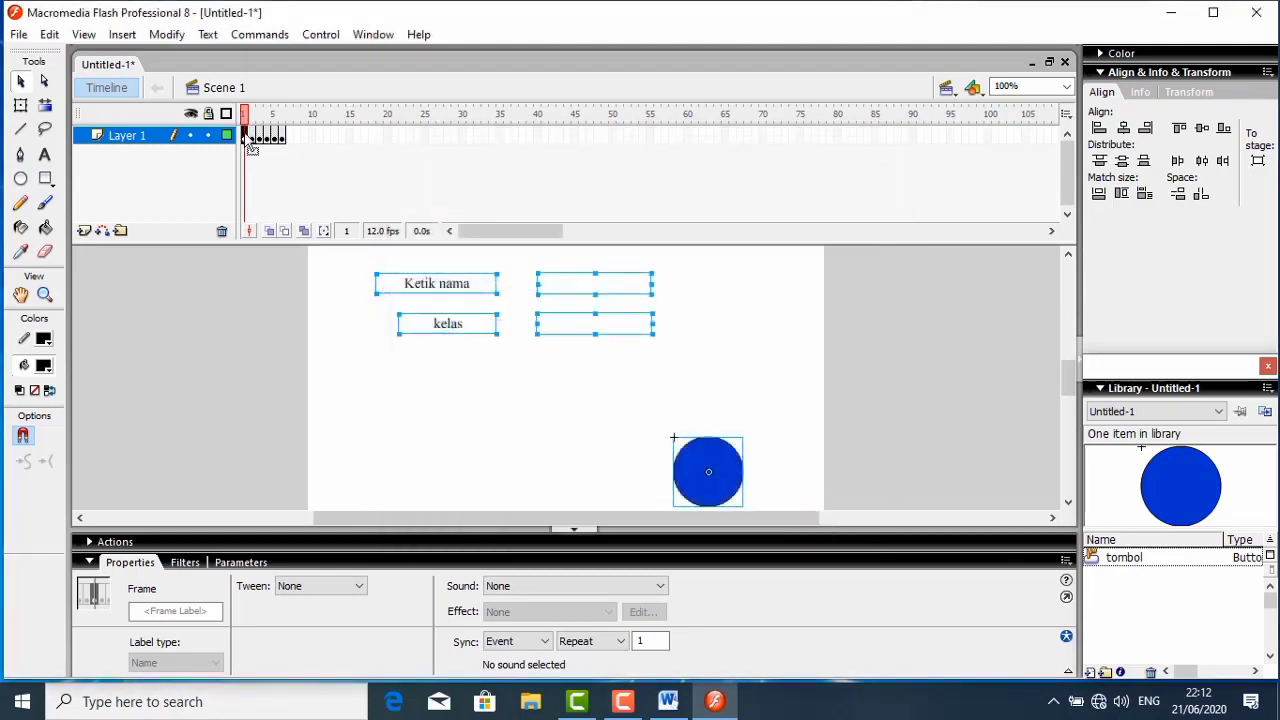
- Add a stop action to frame 1 of Layer 1, and collapse the script editor
right_click(245, 136)
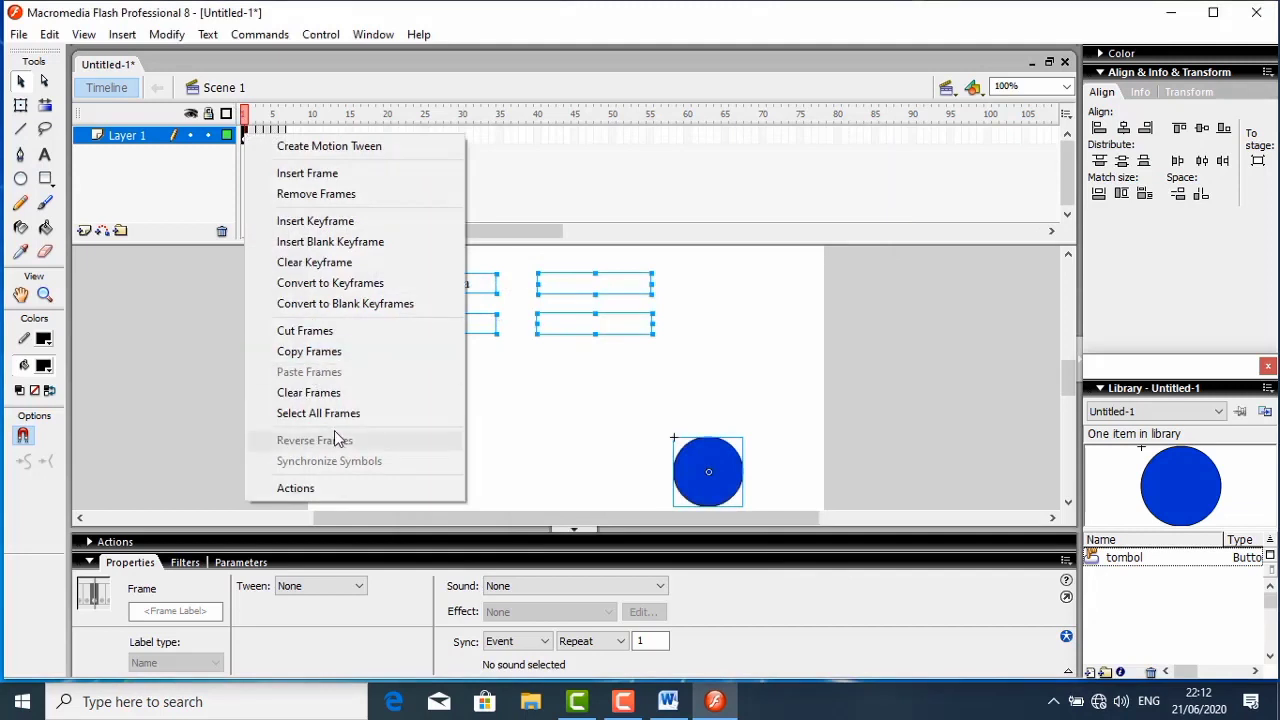
click(298, 488)
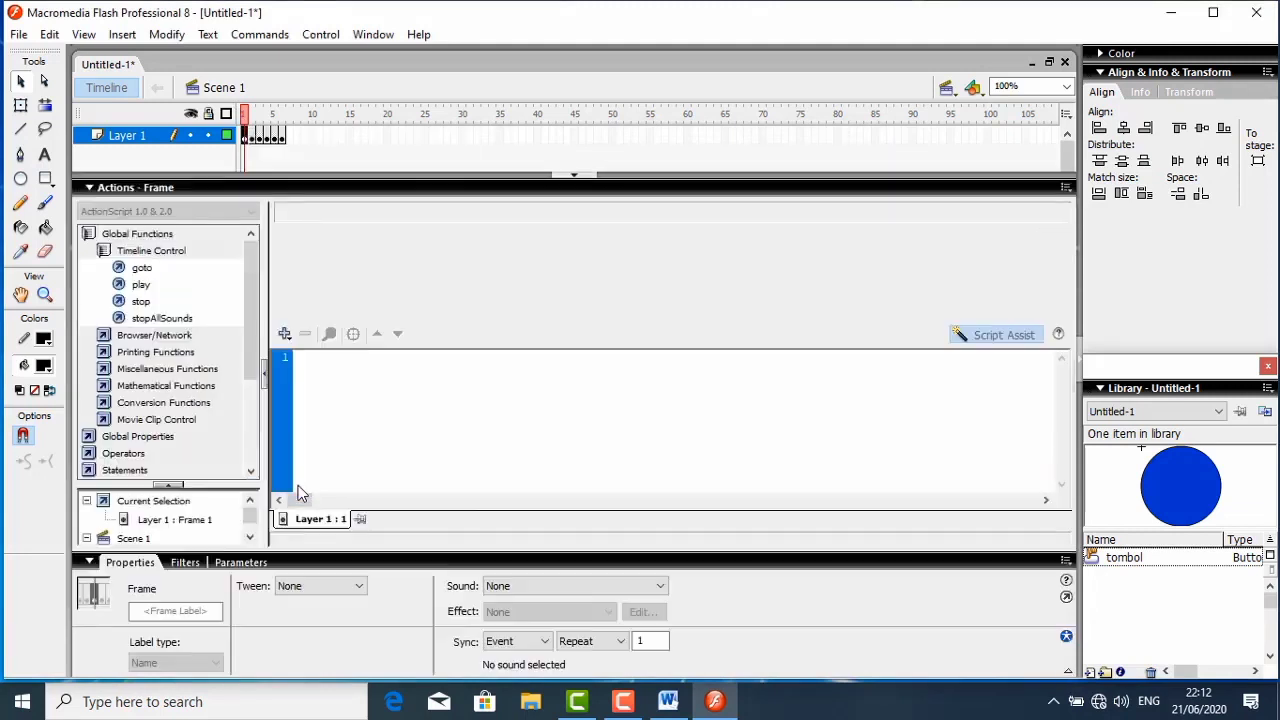
double_click(141, 301)
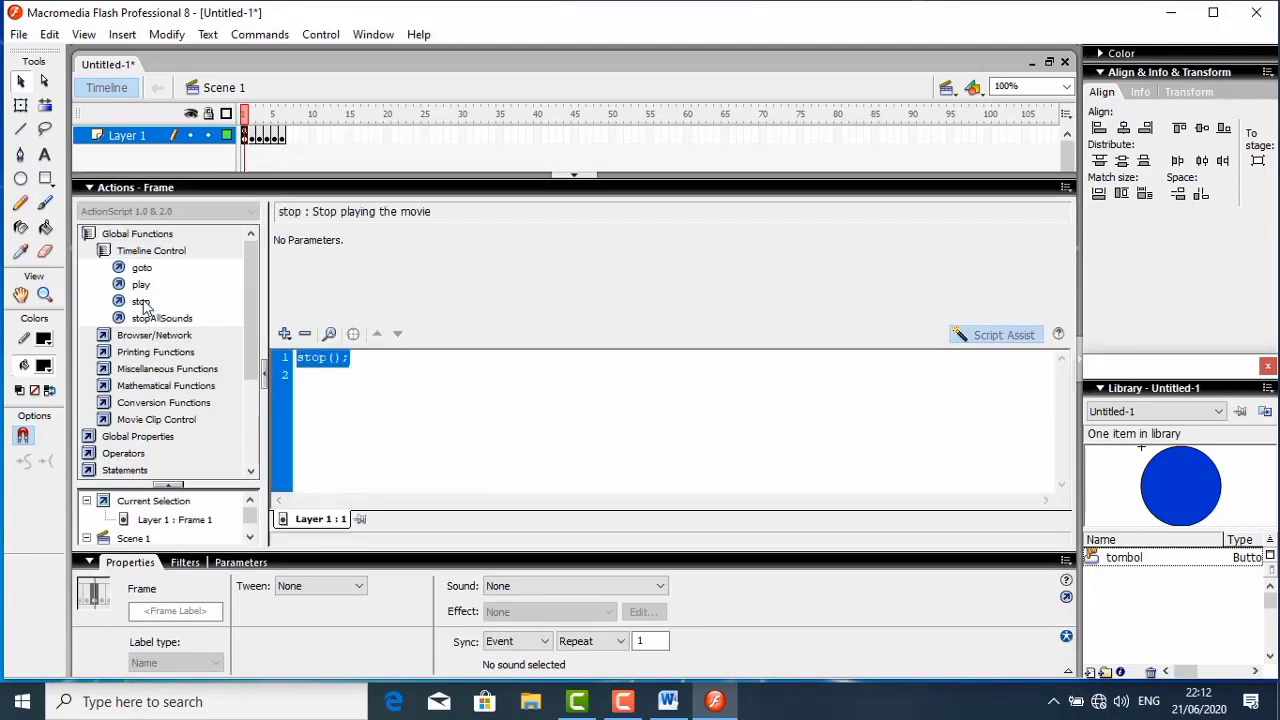
click(197, 189)
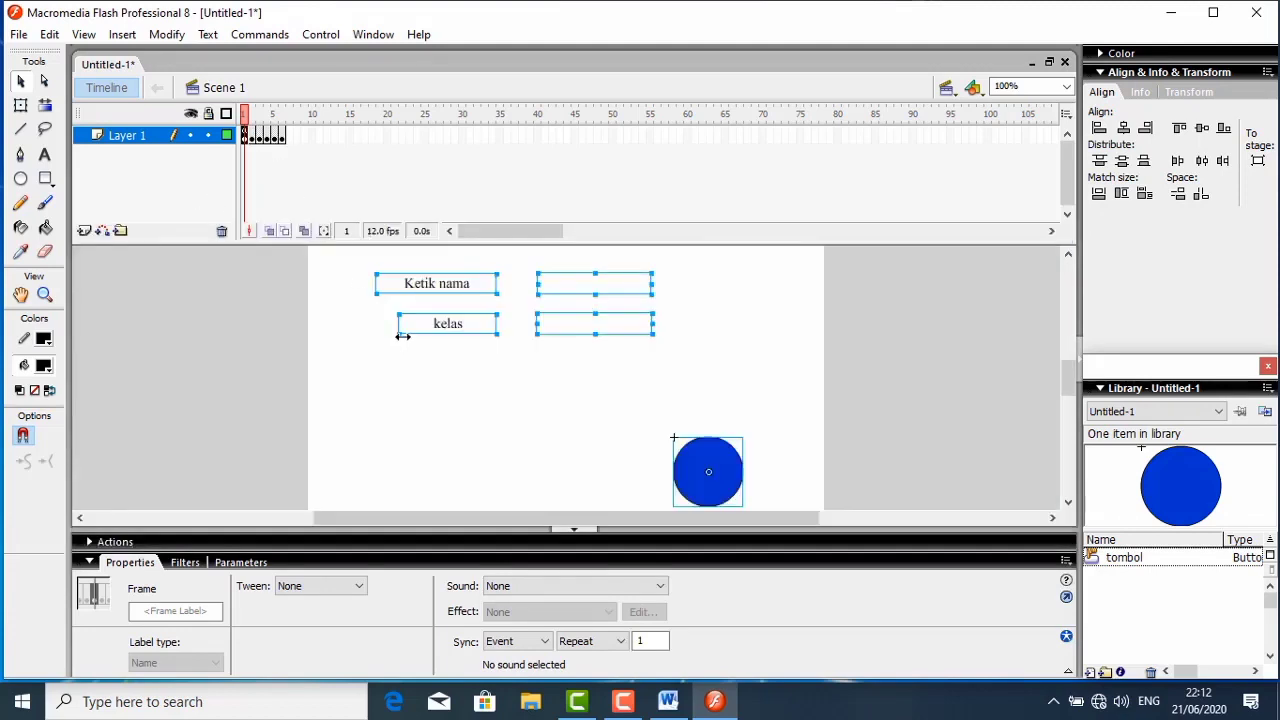
- Test the movie from the name form through the answer buttons of questions 1 to 4, and close the preview
key(ctrl+Return)
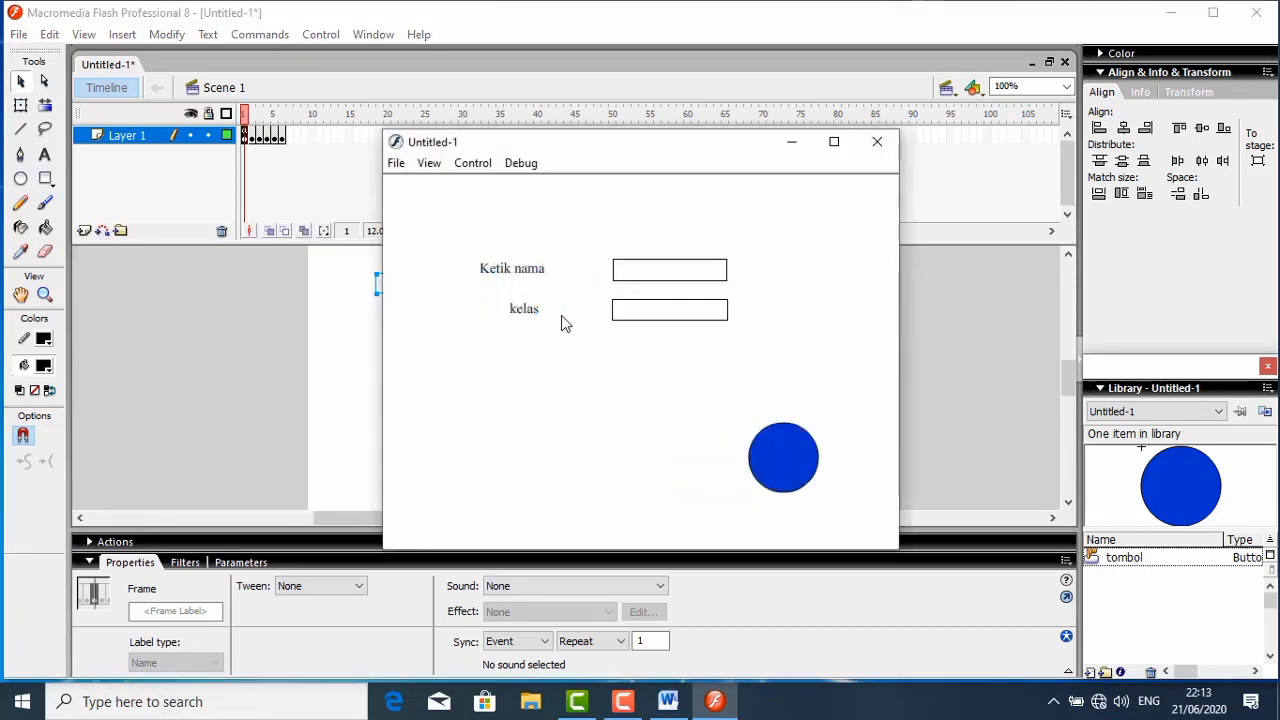
click(773, 468)
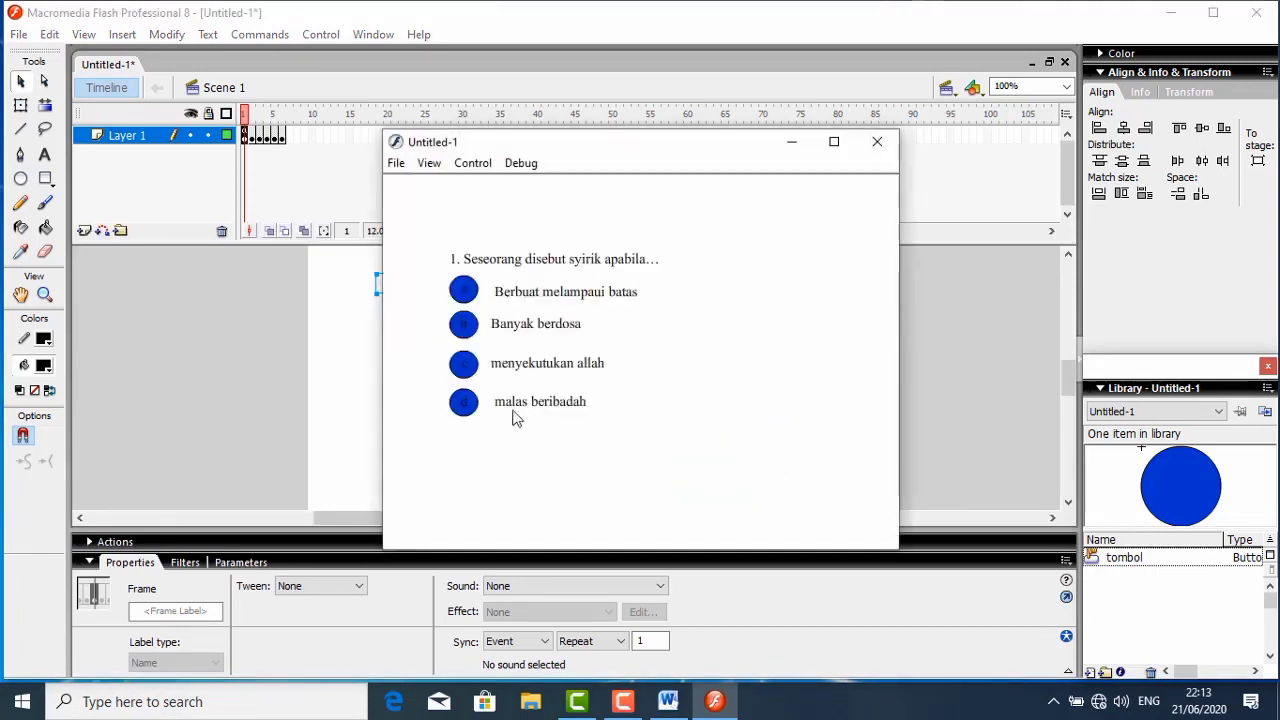
click(466, 368)
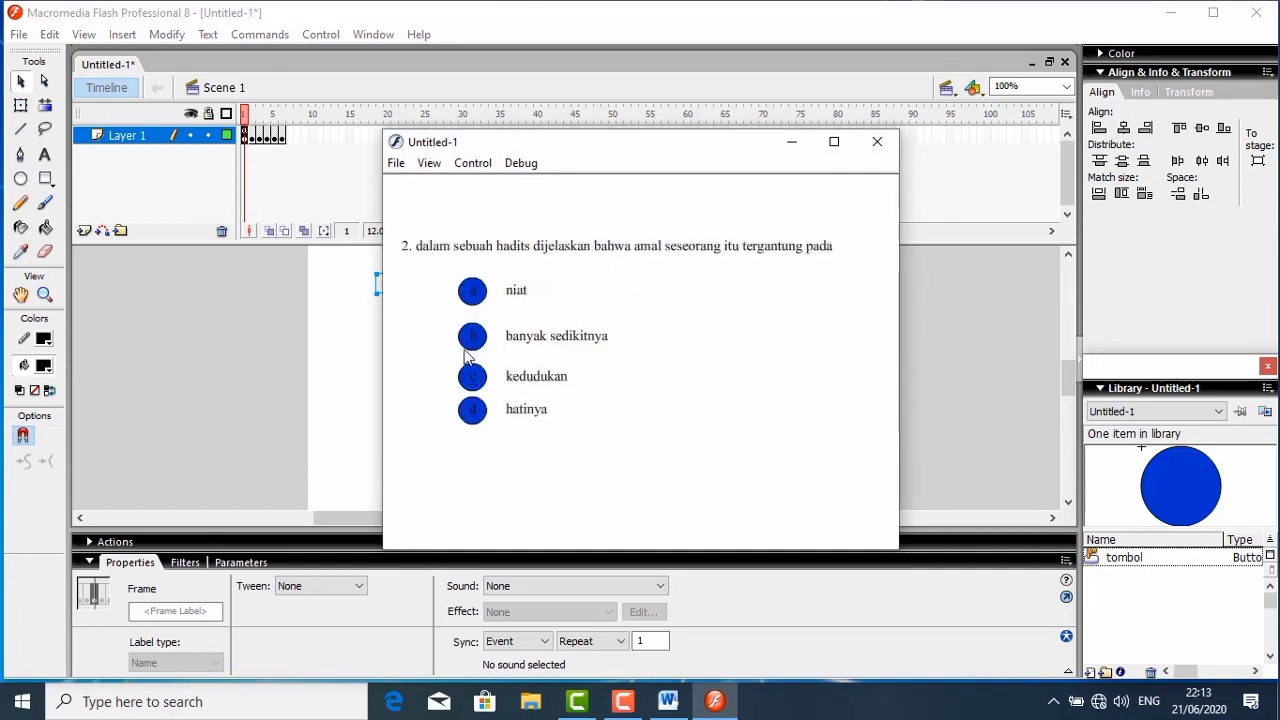
click(471, 343)
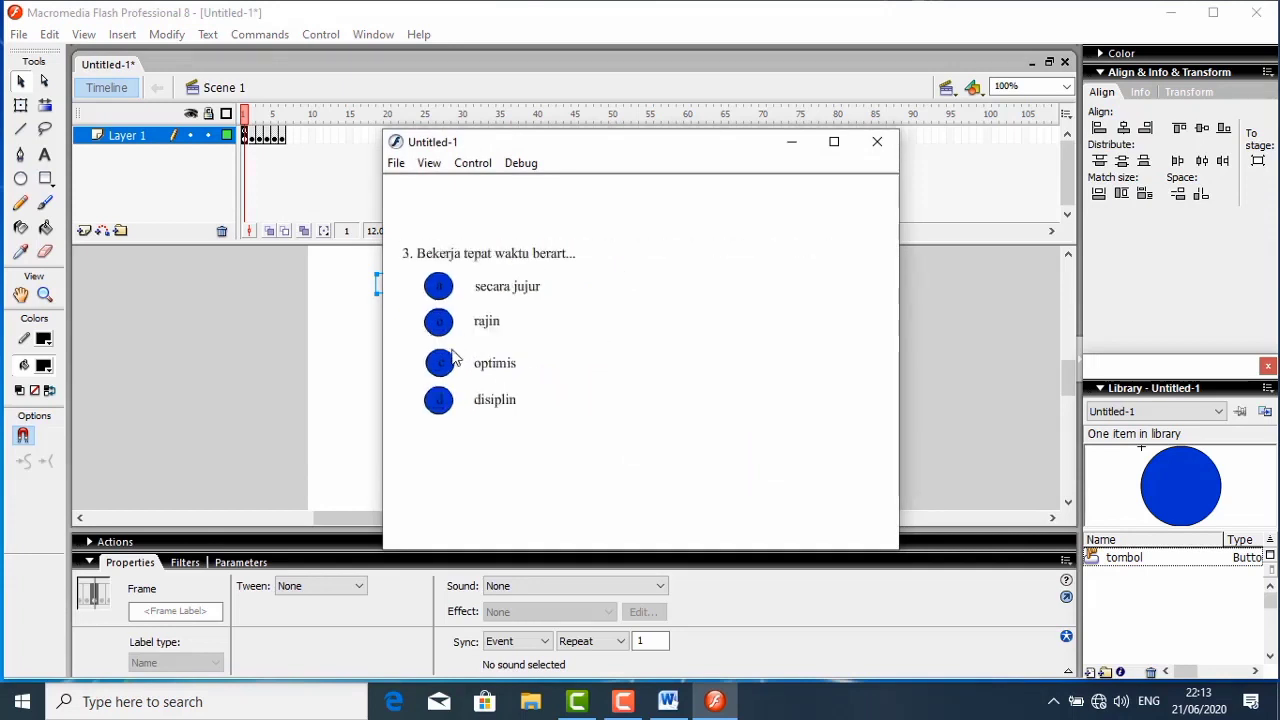
click(447, 374)
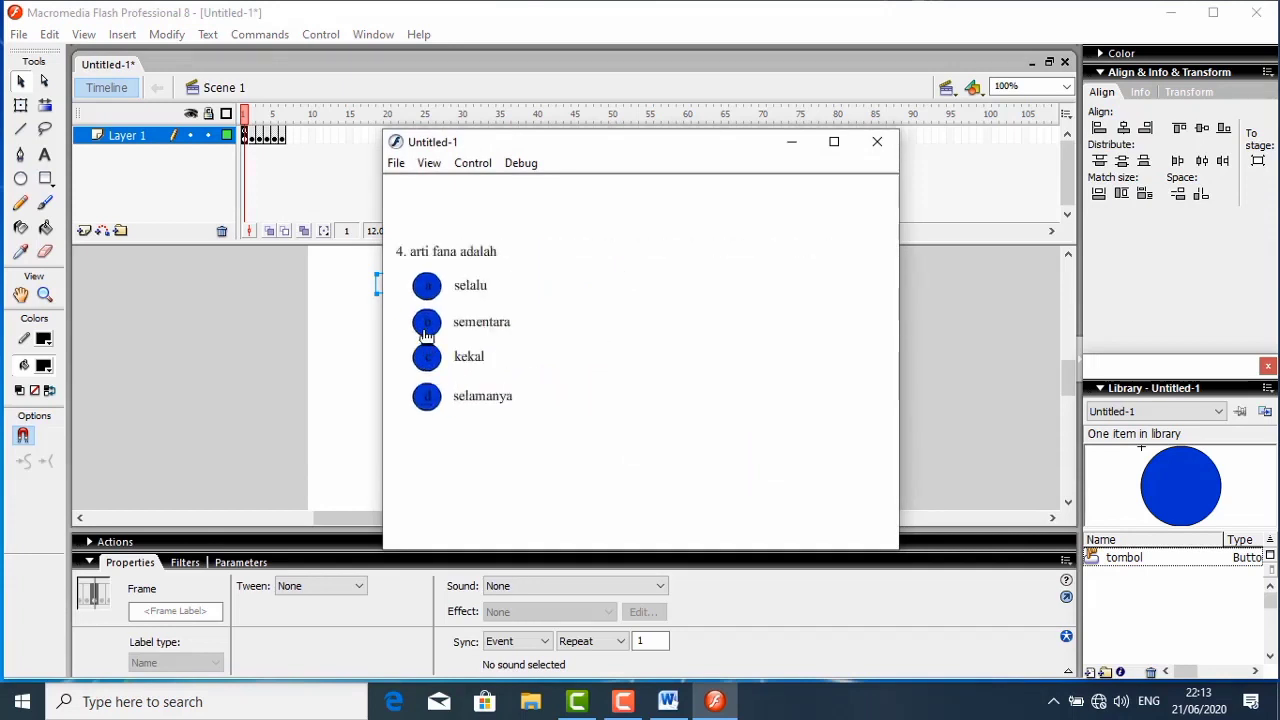
click(428, 337)
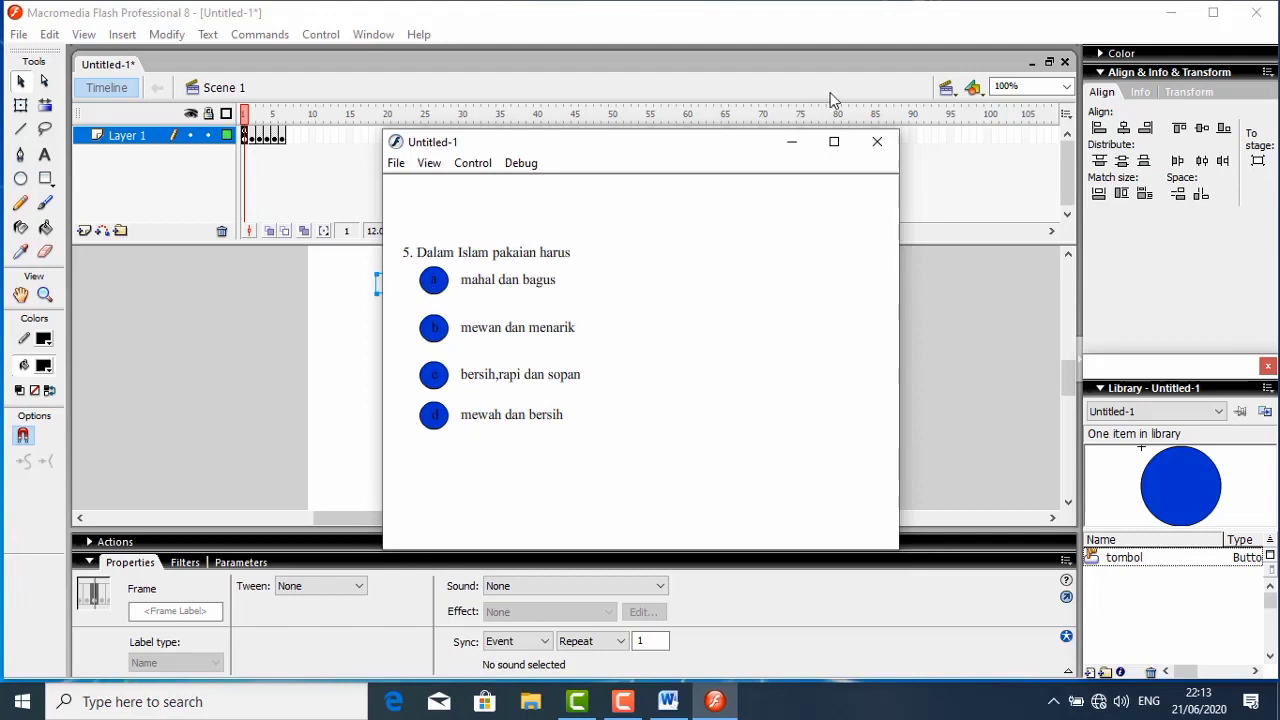
click(866, 144)
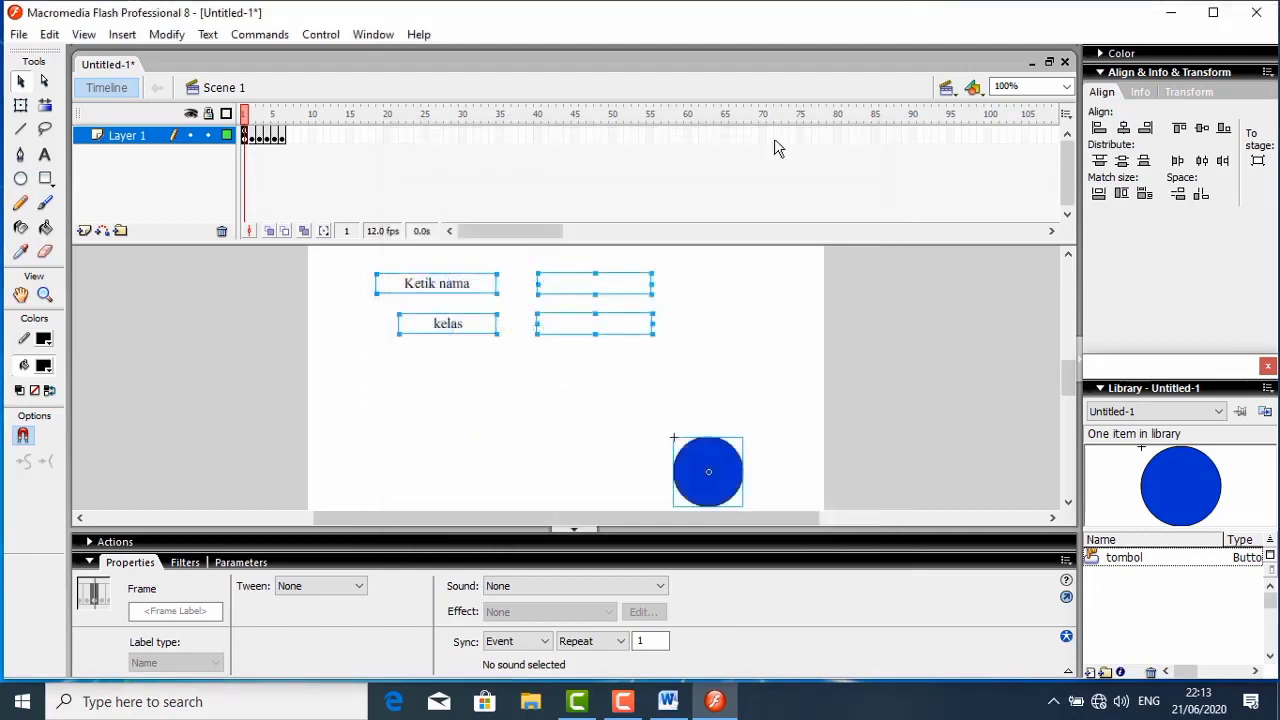
- Insert a blank keyframe at frame 7 of Layer 1, directly after the question 5 frame
click(284, 137)
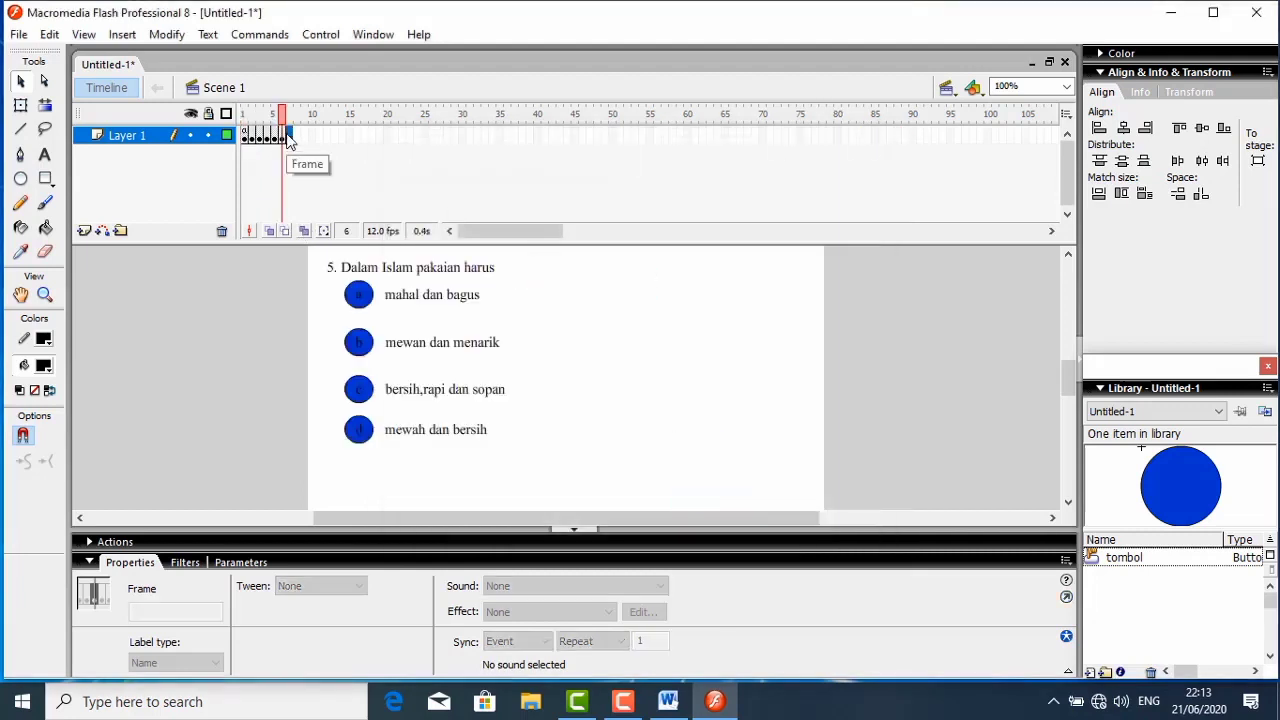
right_click(288, 139)
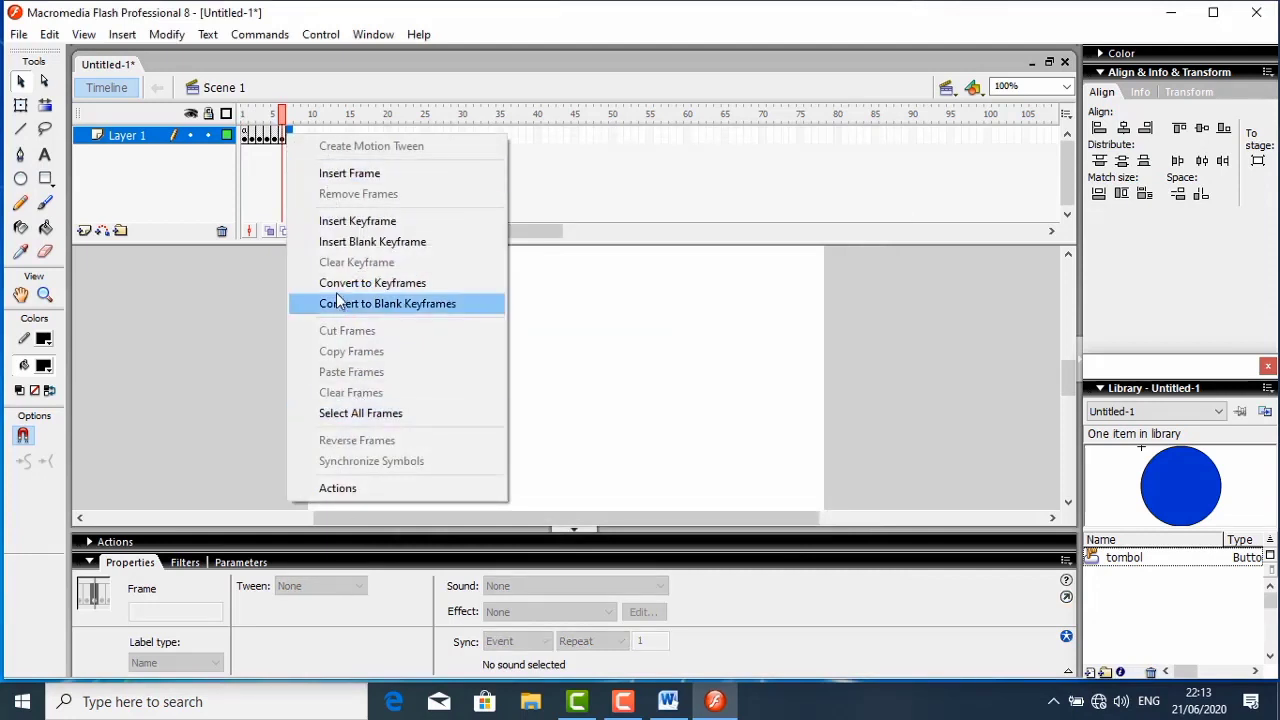
click(348, 242)
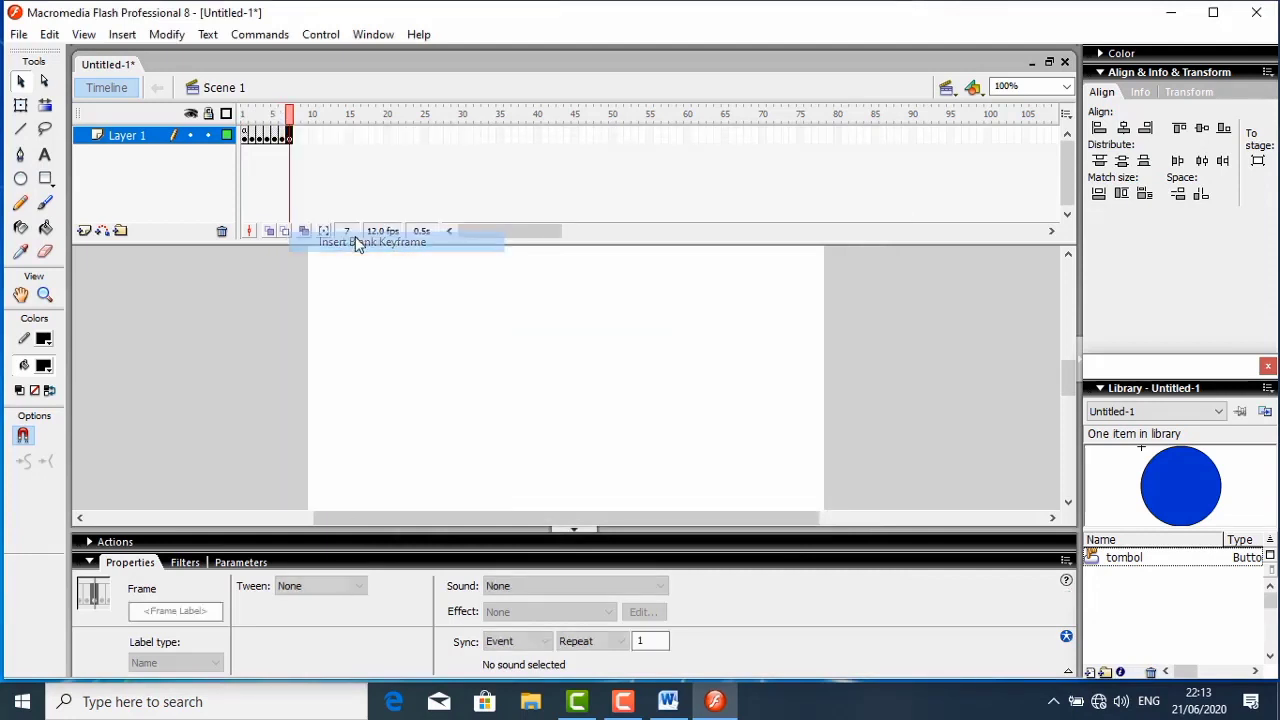
- Add the static text title "kita buat evaluasinya" near the top of frame 7
click(44, 155)
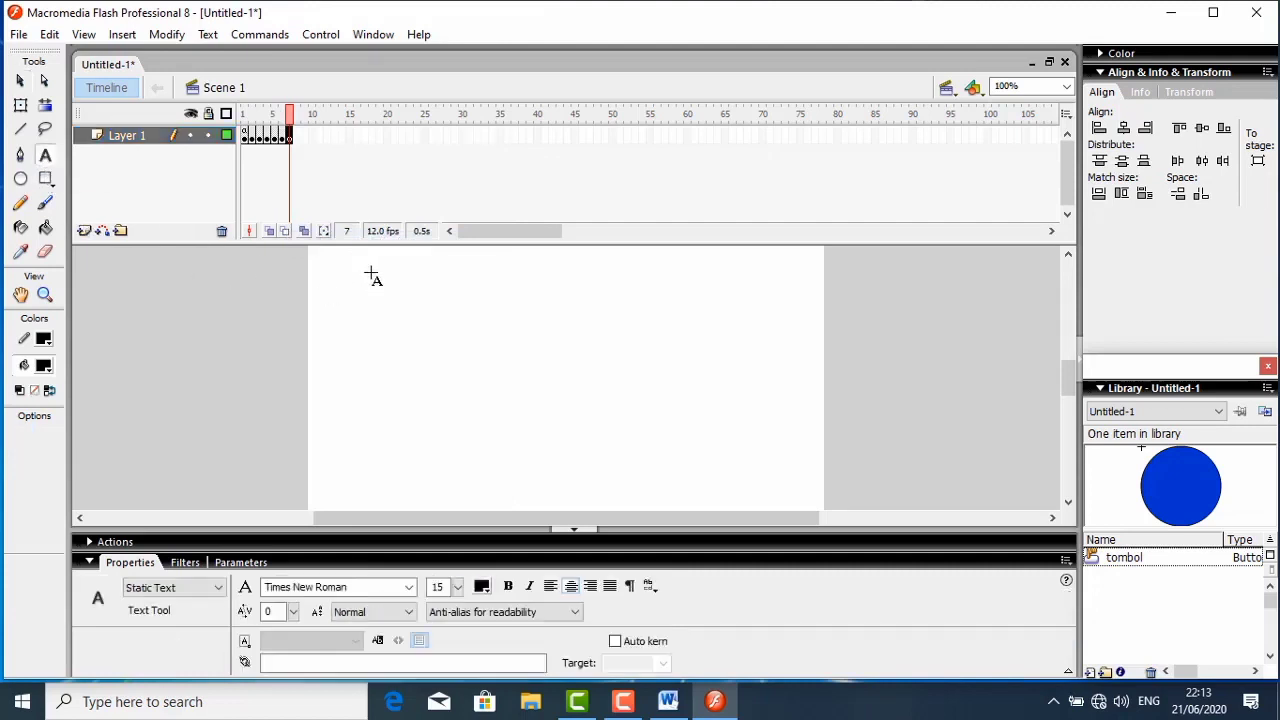
click(501, 268)
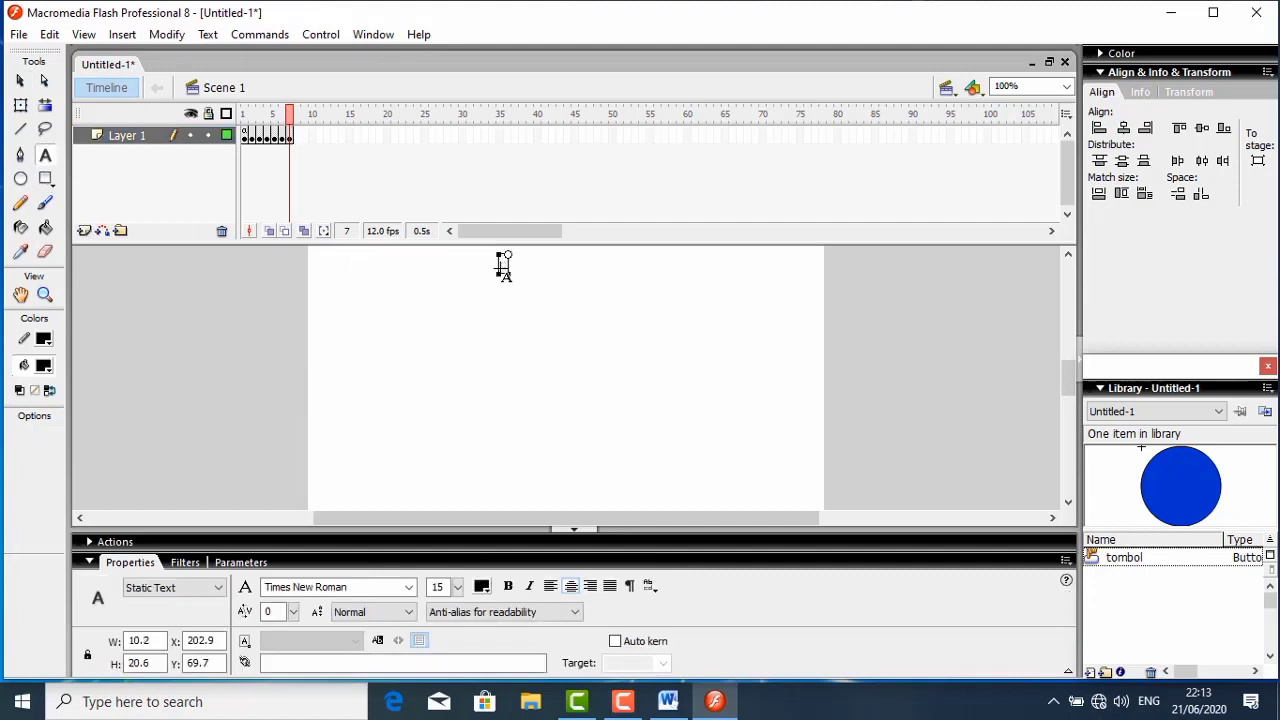
text(kita h)
text(uat evalua)
text(sinya)
key(Escape)
- Add two static text labels, "Jumlah Benar" and "Jumlah Salah", one under the other below the title
click(378, 320)
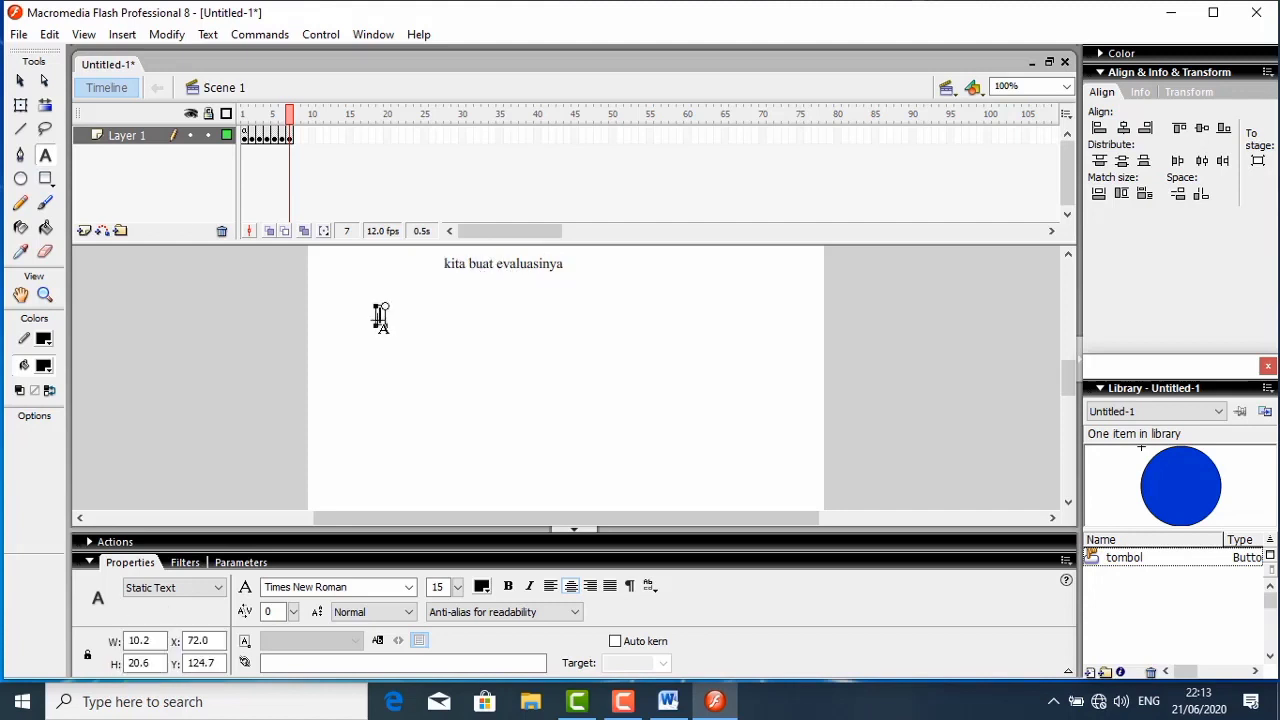
text(Jumlah Benar)
key(Escape)
click(381, 342)
text(Jumlah Salah)
key(Escape)
- Add a static text label "Skor" below the "Jumlah Salah" label
key(s)
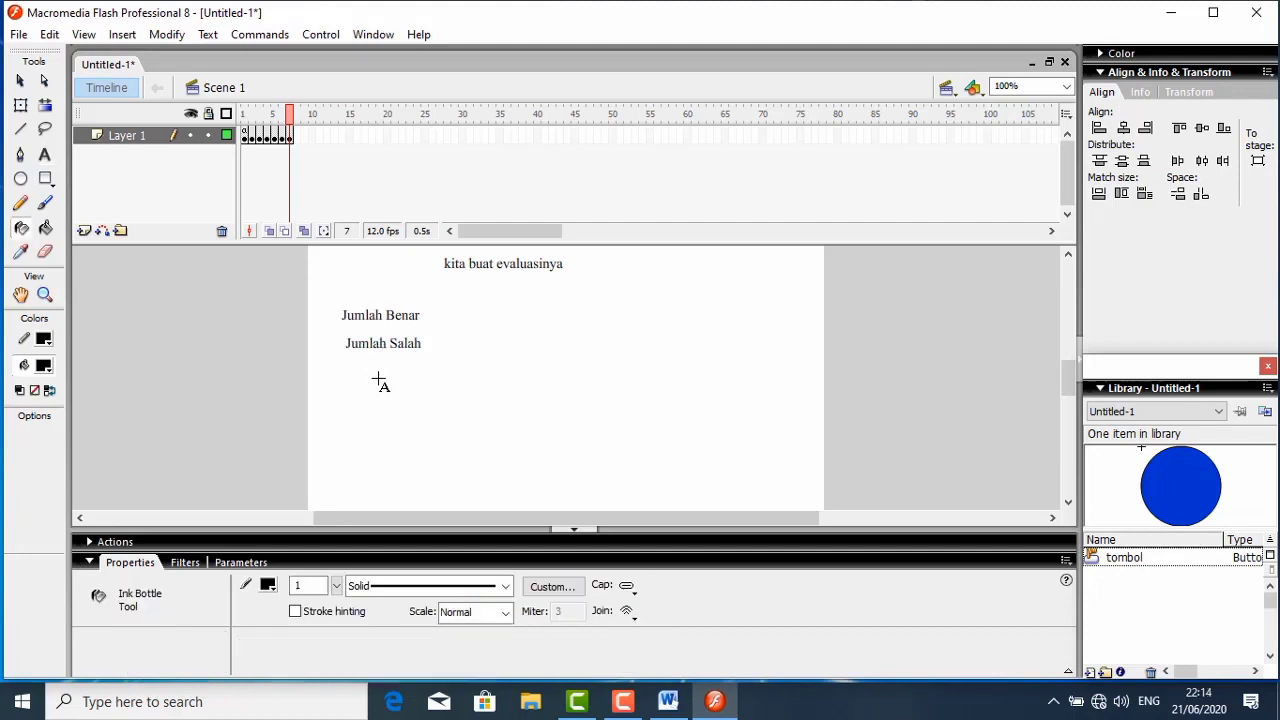
key(k)
key(o)
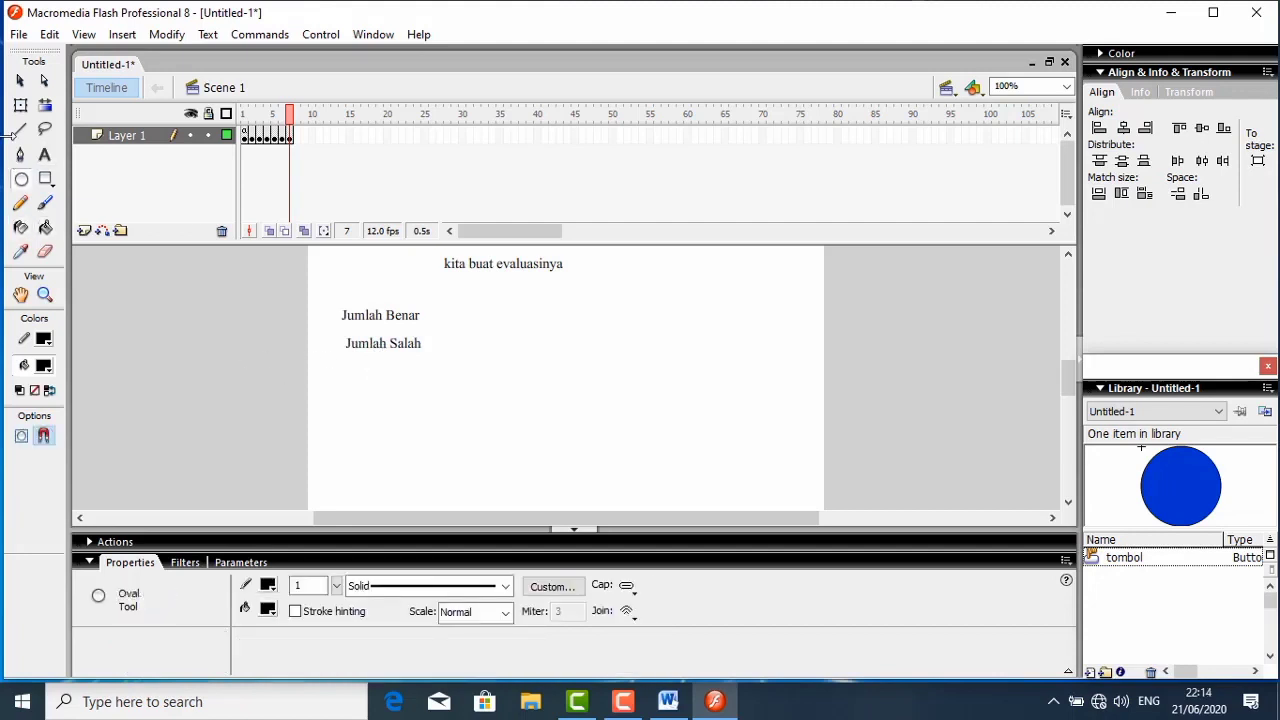
click(44, 155)
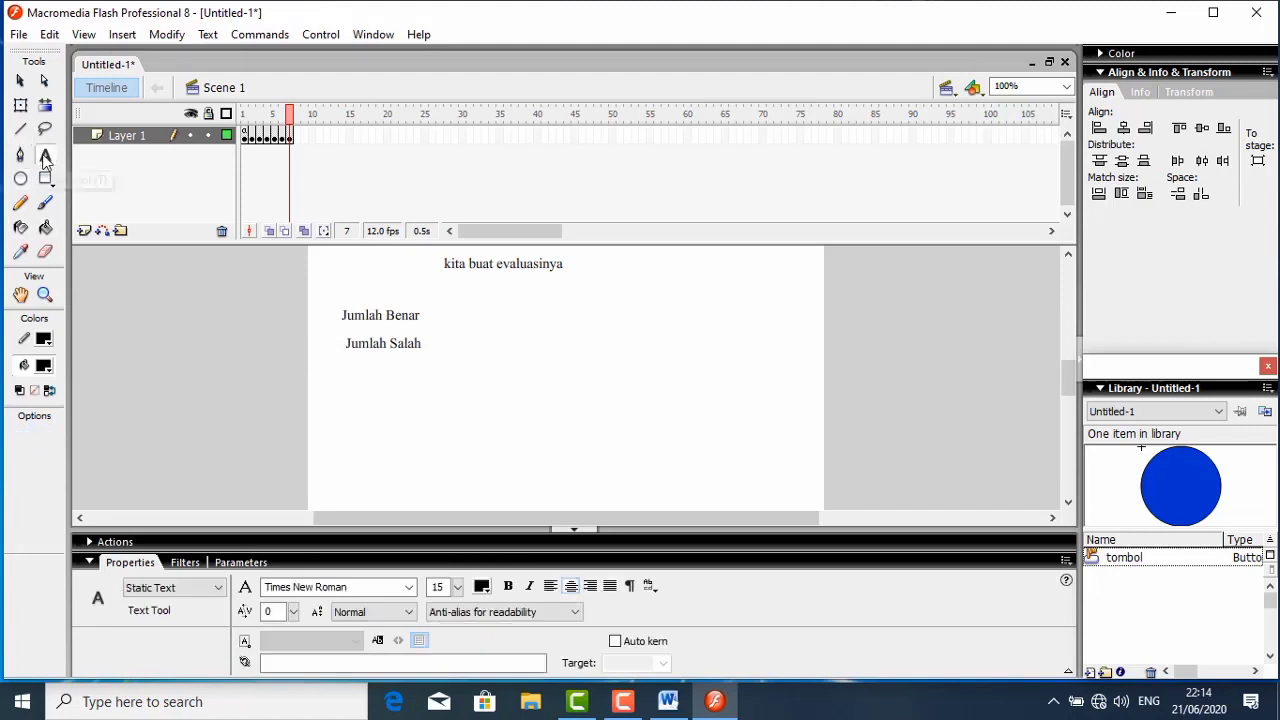
click(366, 374)
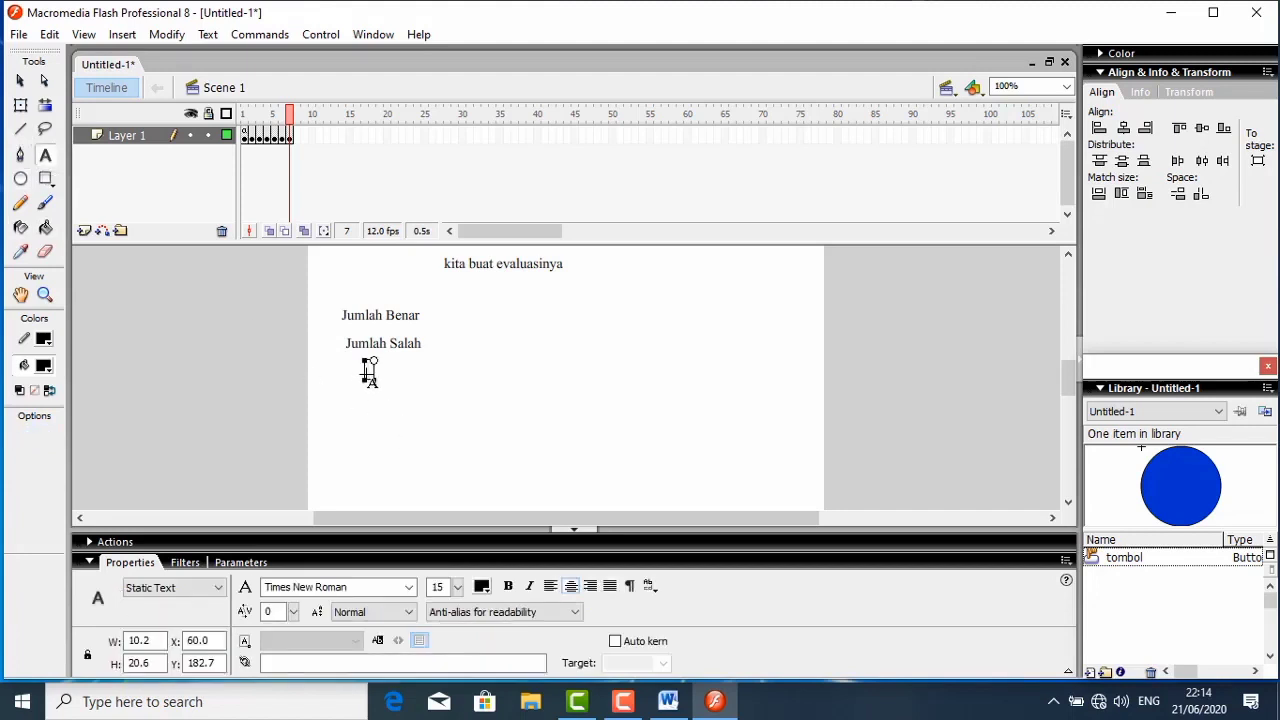
text(Skor)
- Align the right edges of the Jumlah Benar, Jumlah Salah and Skor labels
click(19, 81)
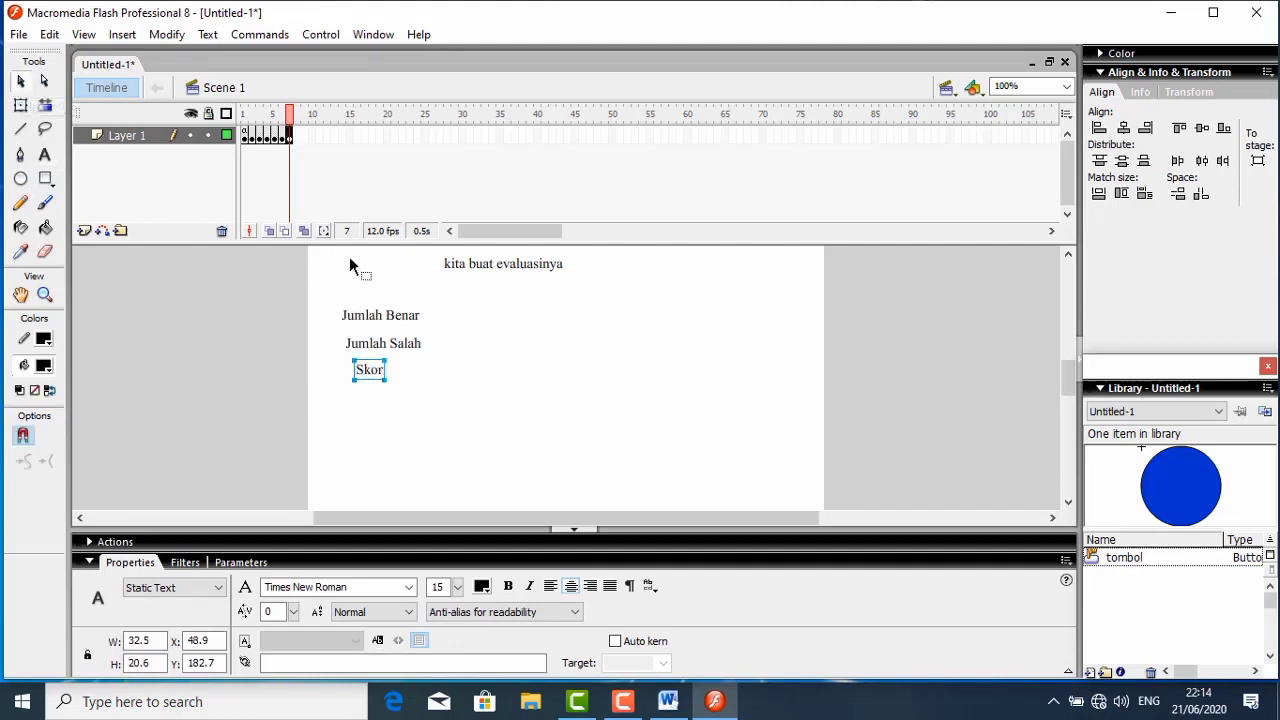
drag(334, 280, 451, 398)
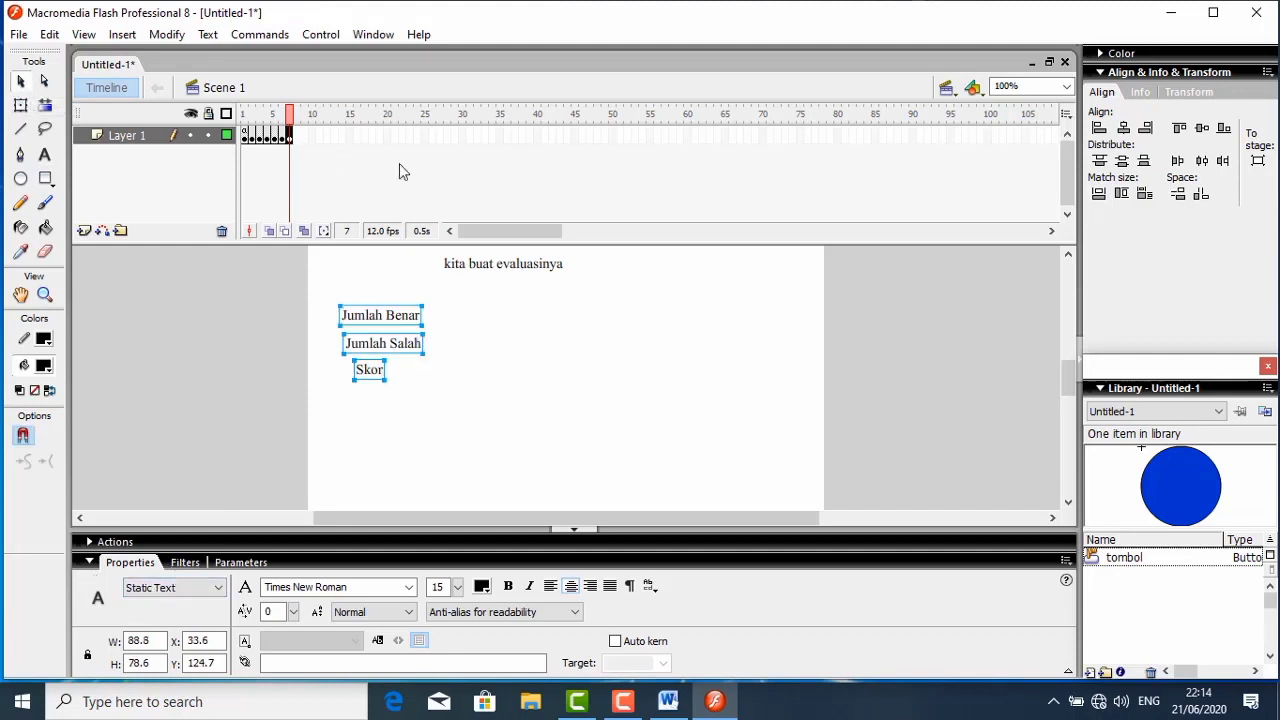
click(1145, 129)
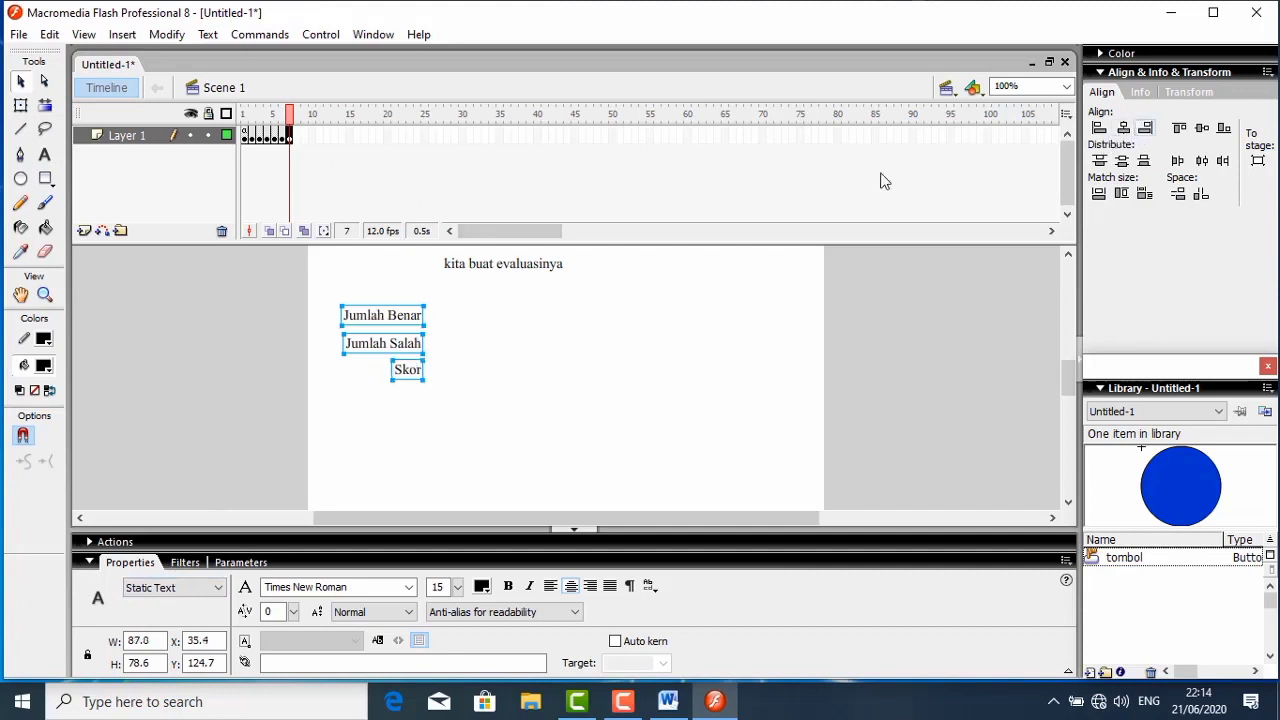
click(483, 350)
- Space the Skor and Jumlah Salah labels further down, and move the title to the horizontal centre of the stage
drag(409, 371, 405, 407)
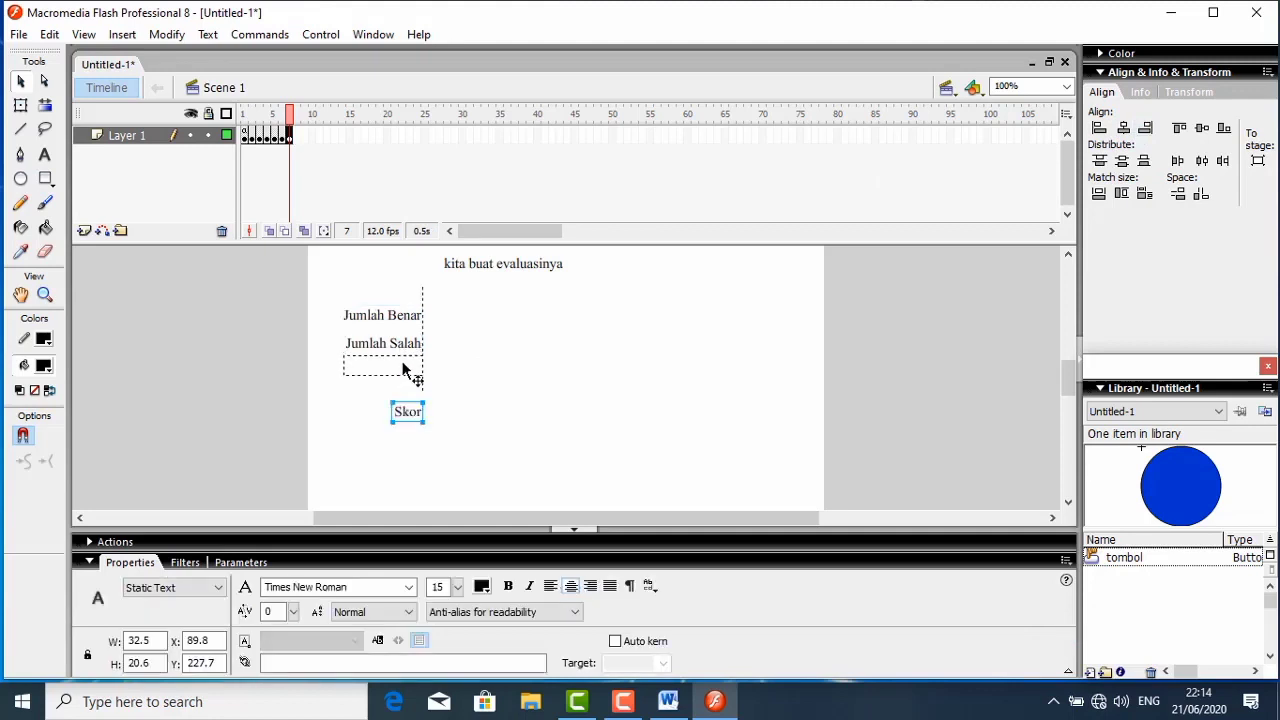
drag(403, 371, 402, 367)
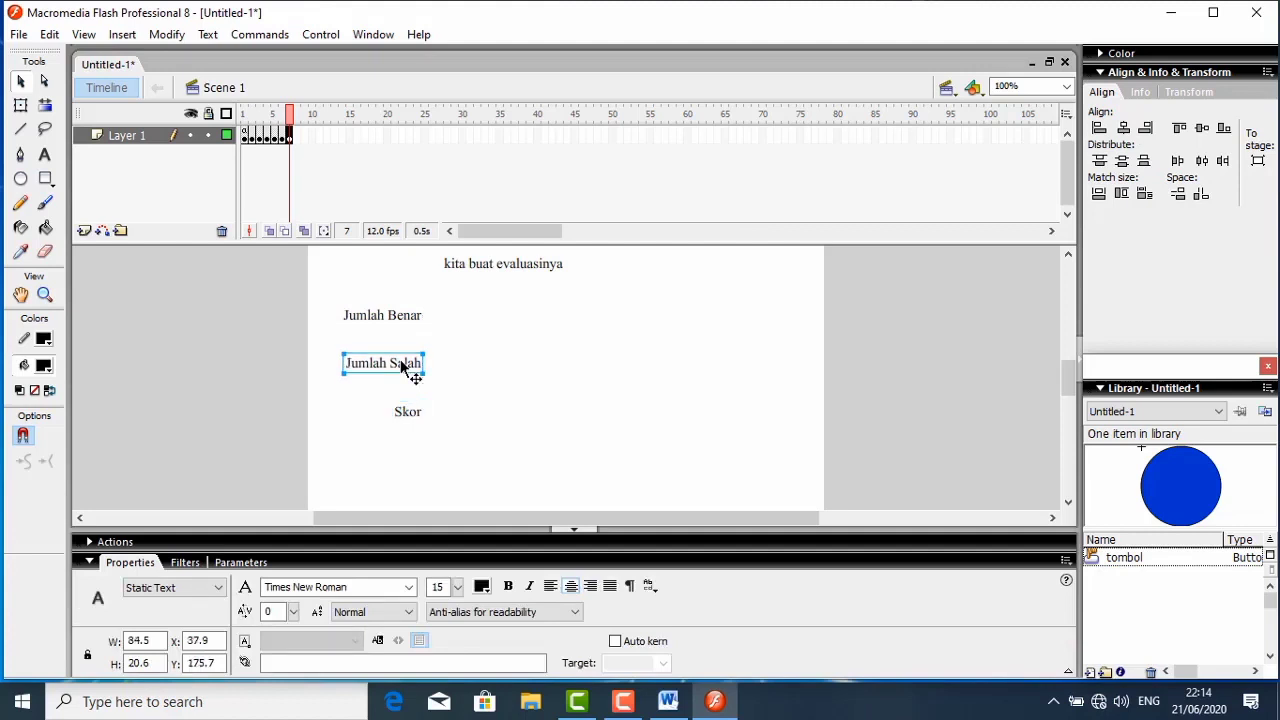
drag(511, 263, 578, 264)
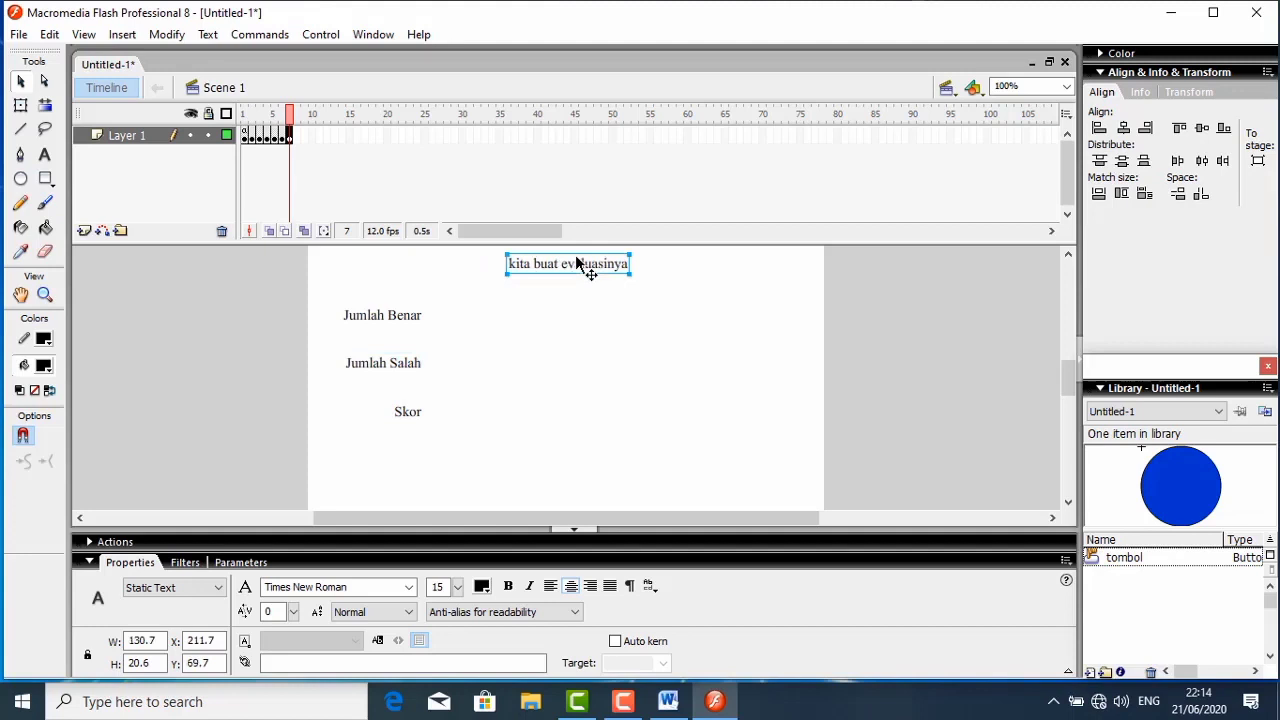
click(478, 324)
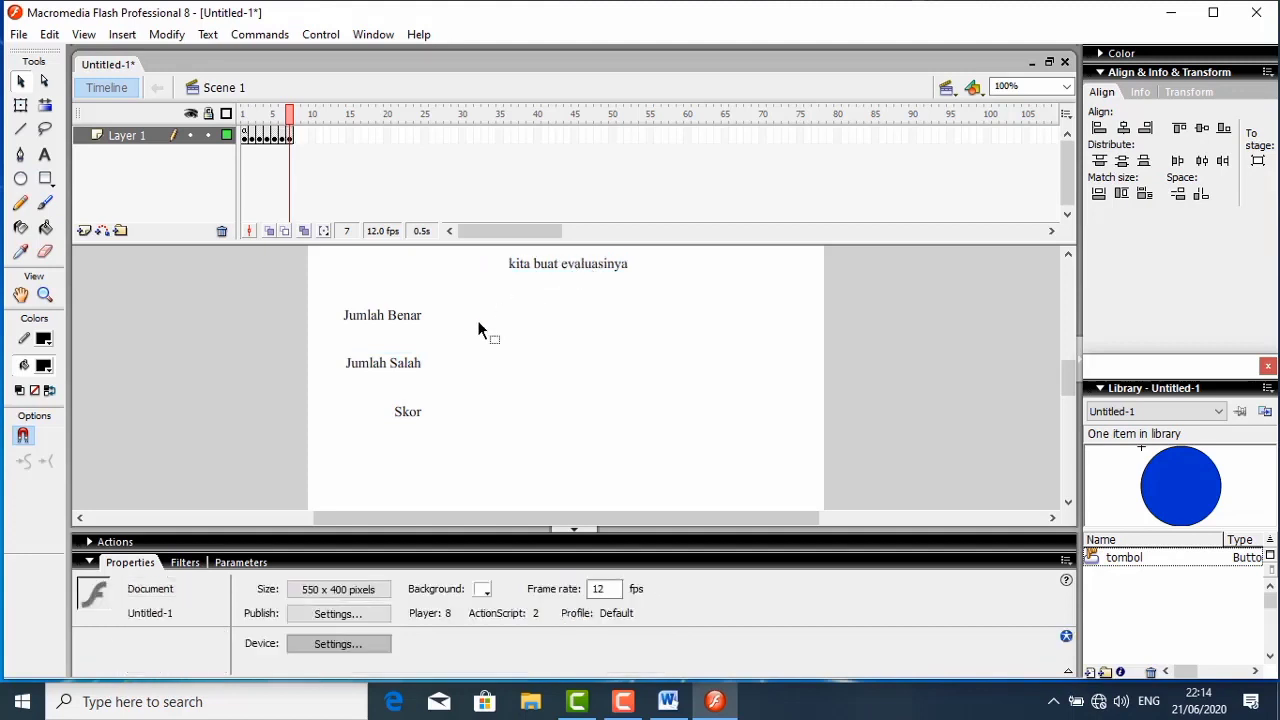
- Draw a Dynamic Text field about 102 by 28 pixels beside the Jumlah Benar label
click(44, 155)
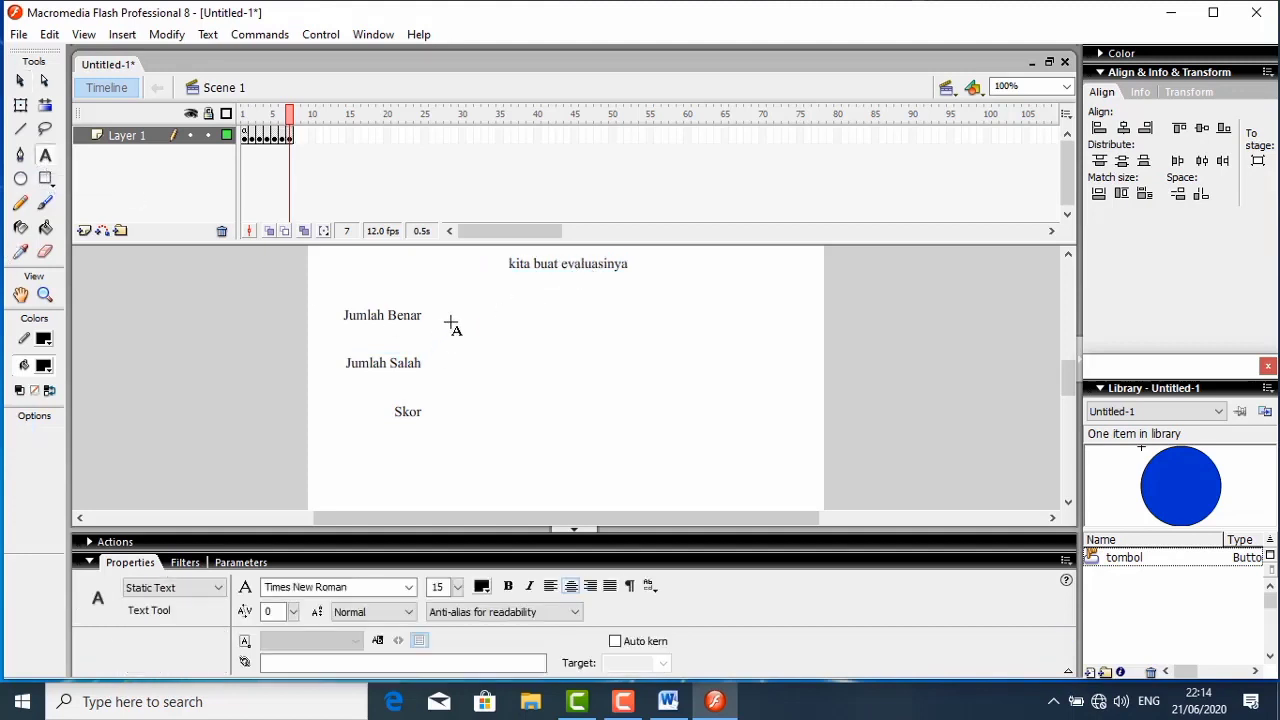
click(219, 590)
click(176, 615)
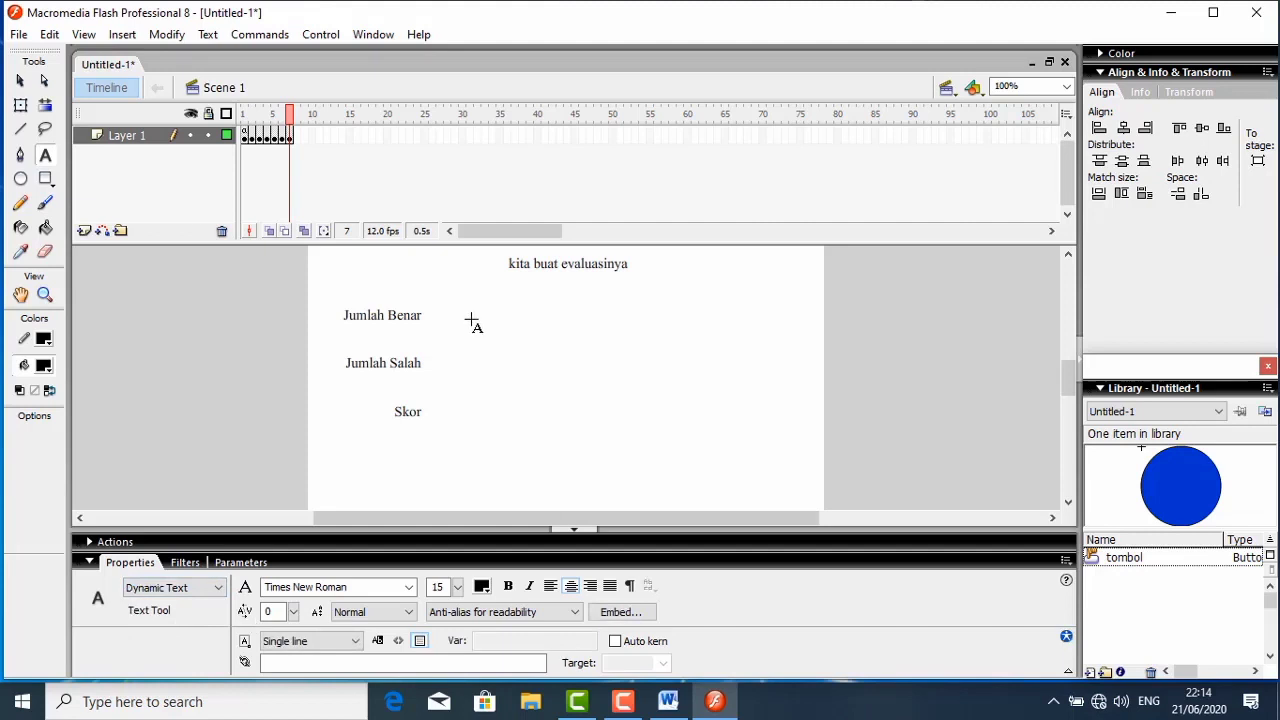
drag(468, 312, 565, 340)
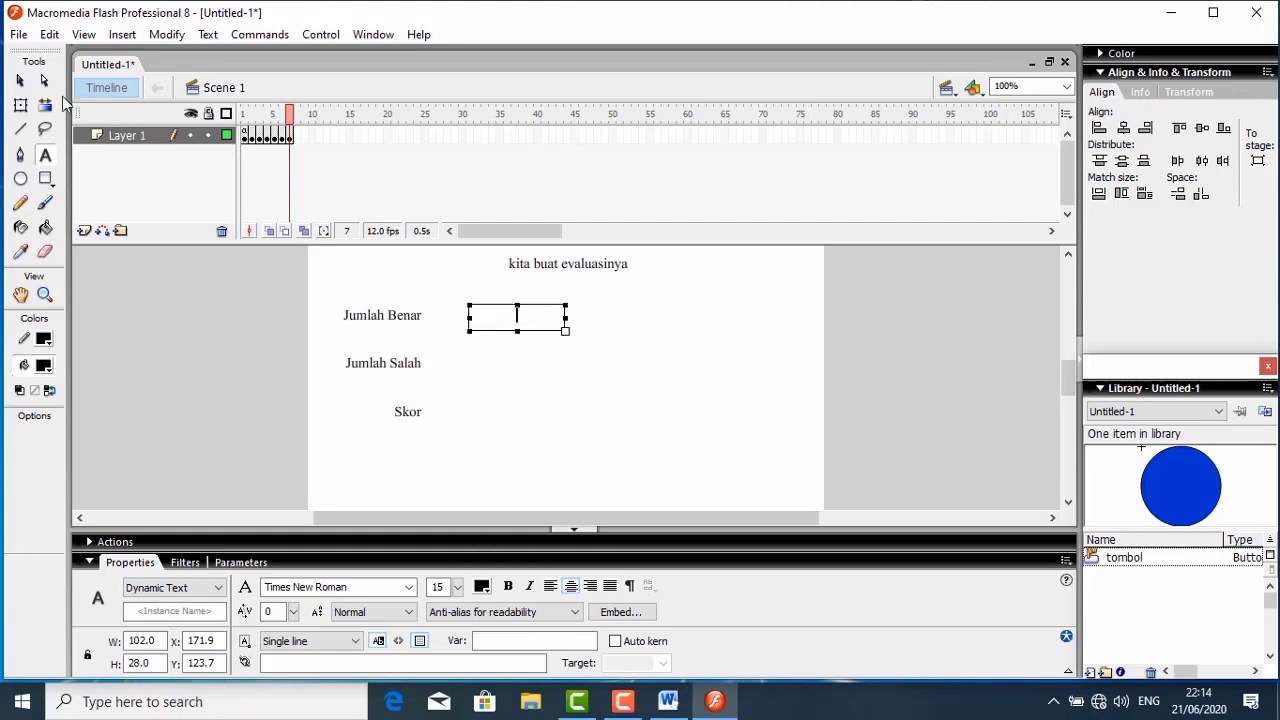
click(20, 80)
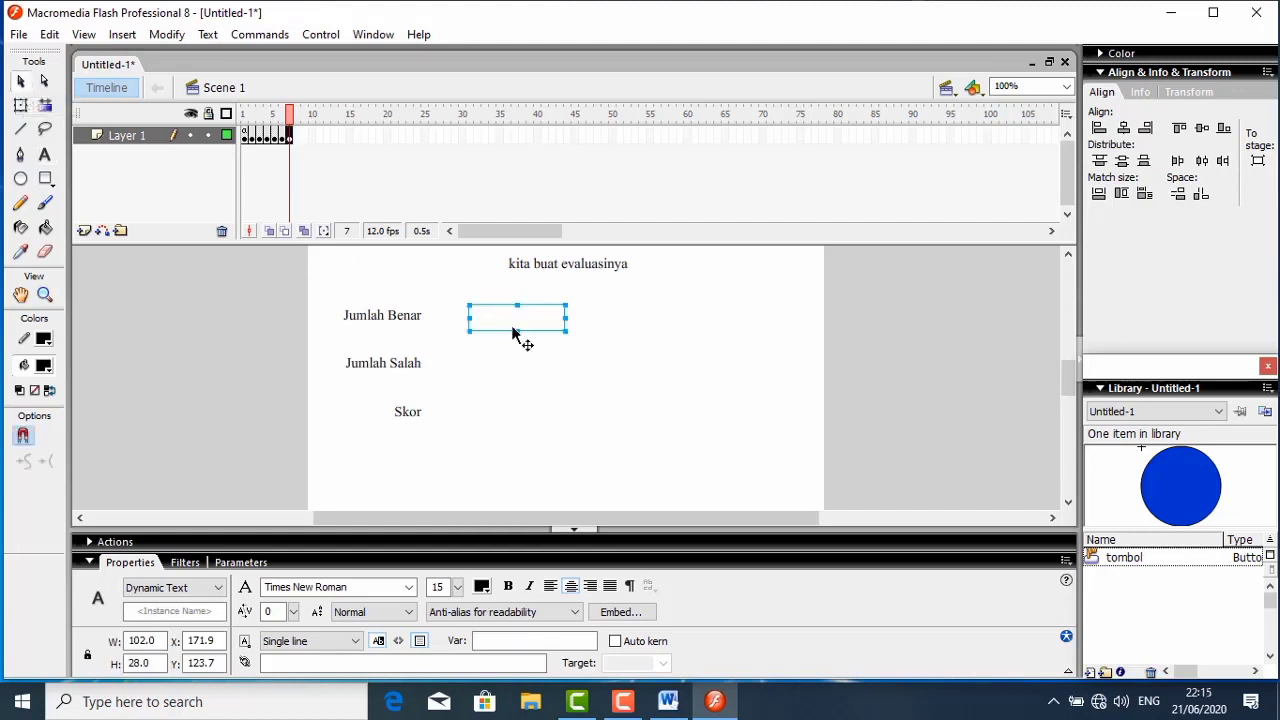
- Make two copies of the dynamic text field and align them beneath it, beside the Jumlah Salah and Skor labels
right_click(515, 336)
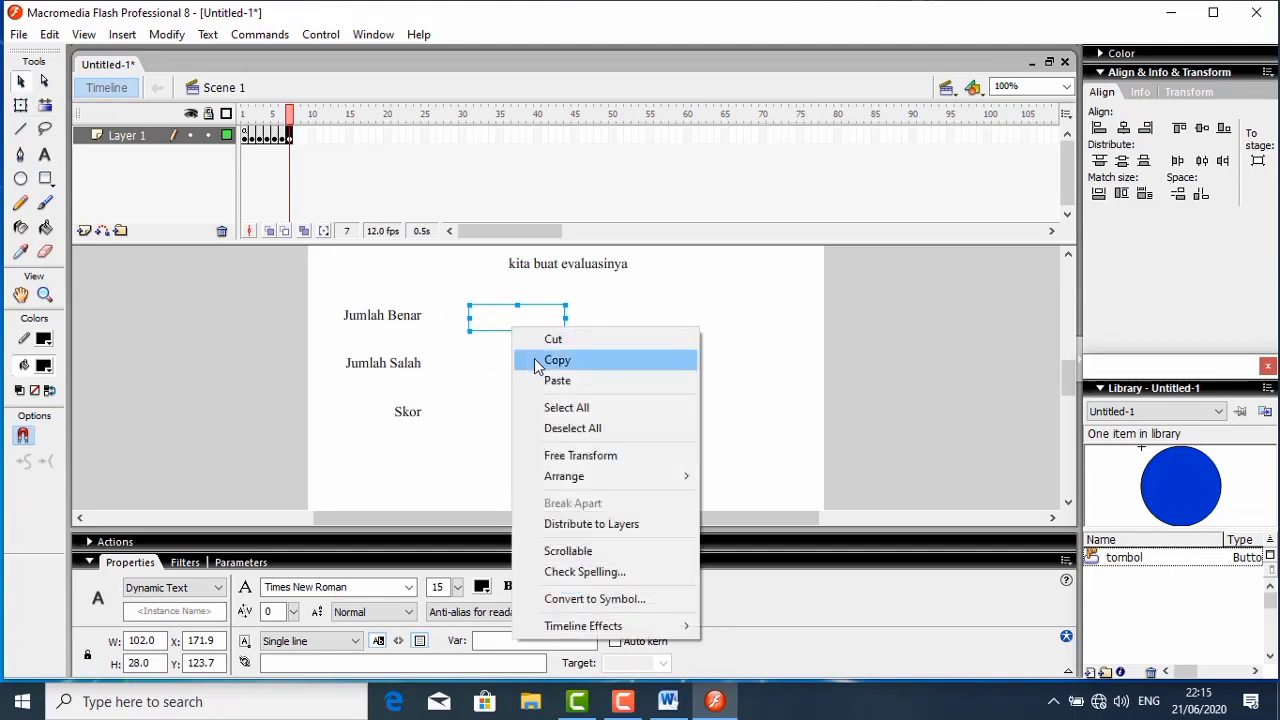
click(540, 362)
right_click(496, 360)
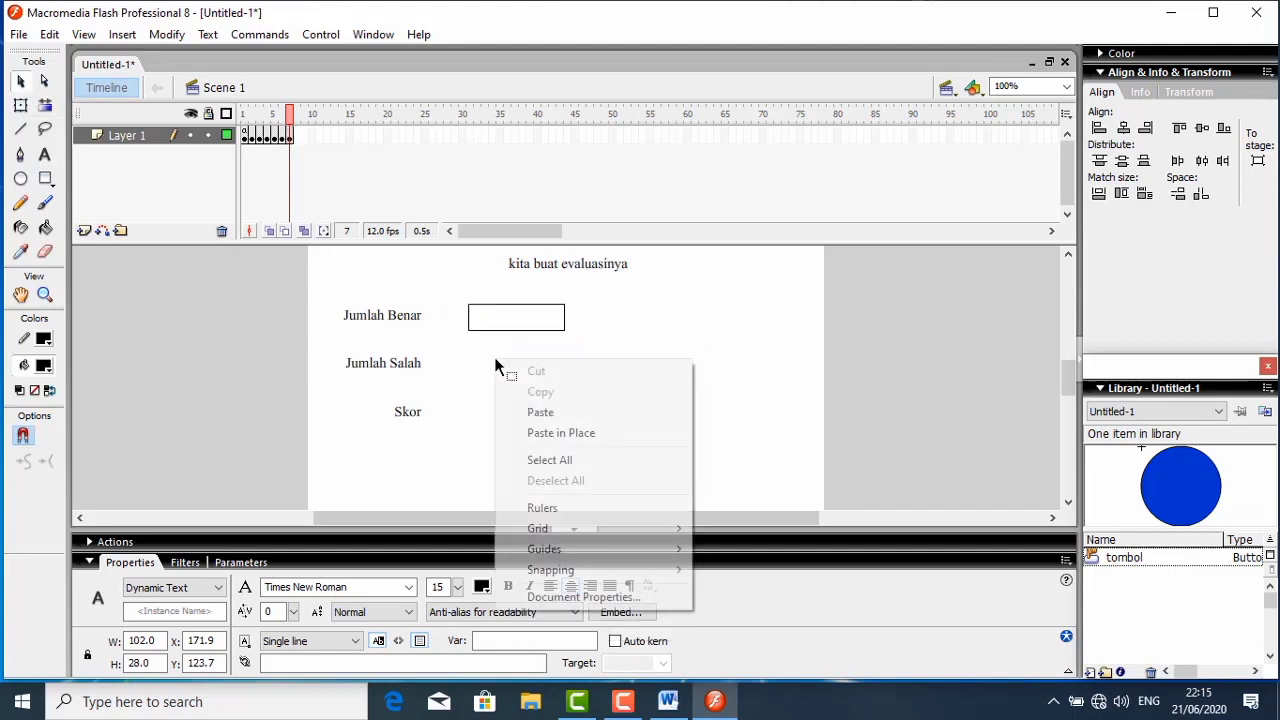
click(525, 413)
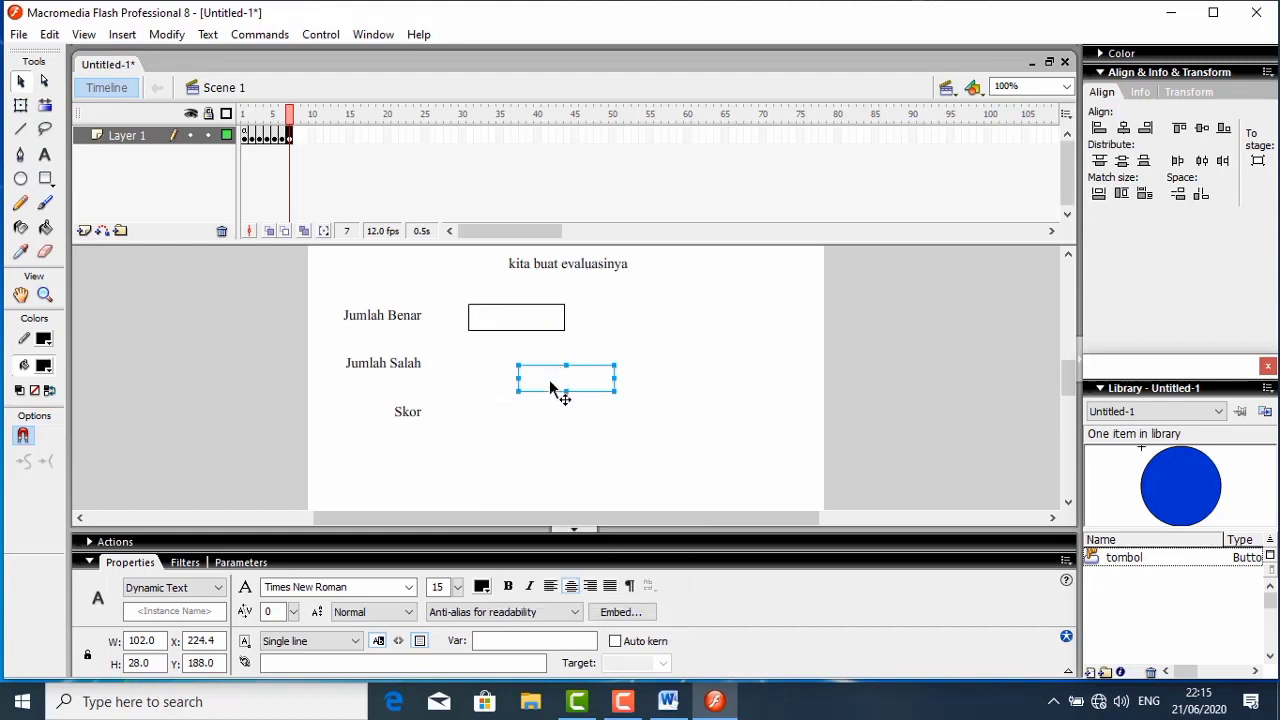
right_click(551, 389)
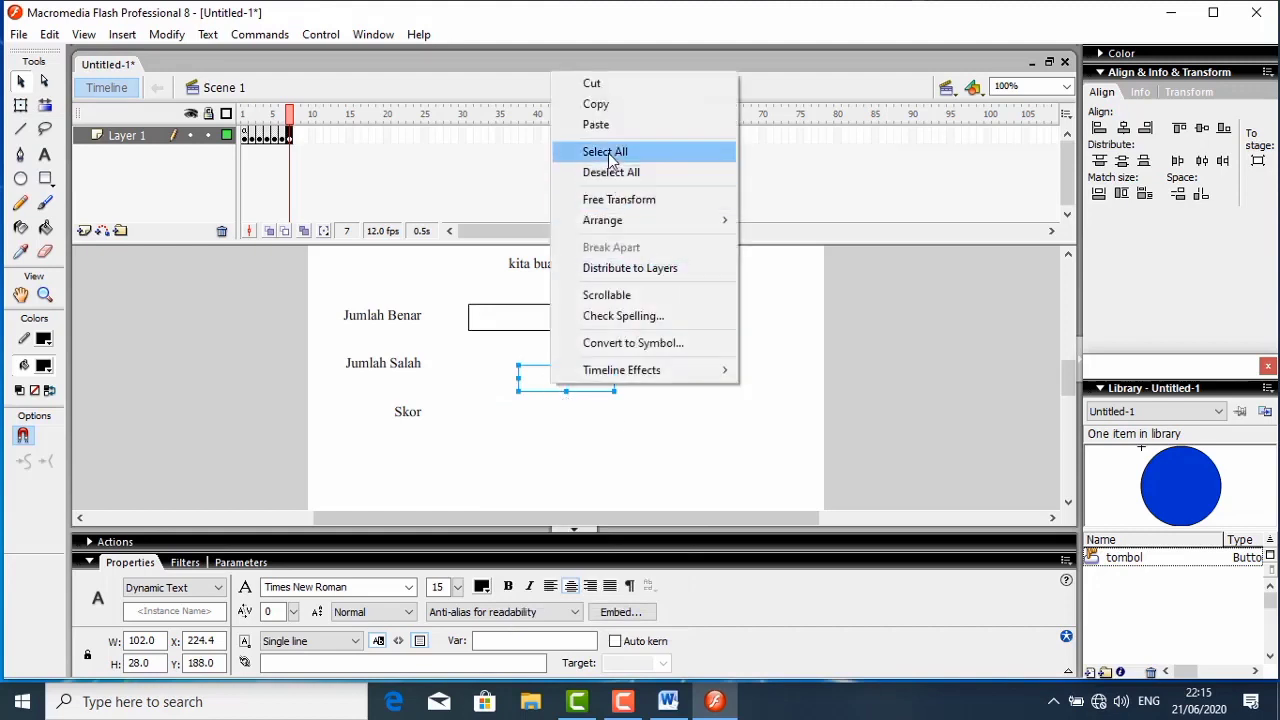
click(597, 125)
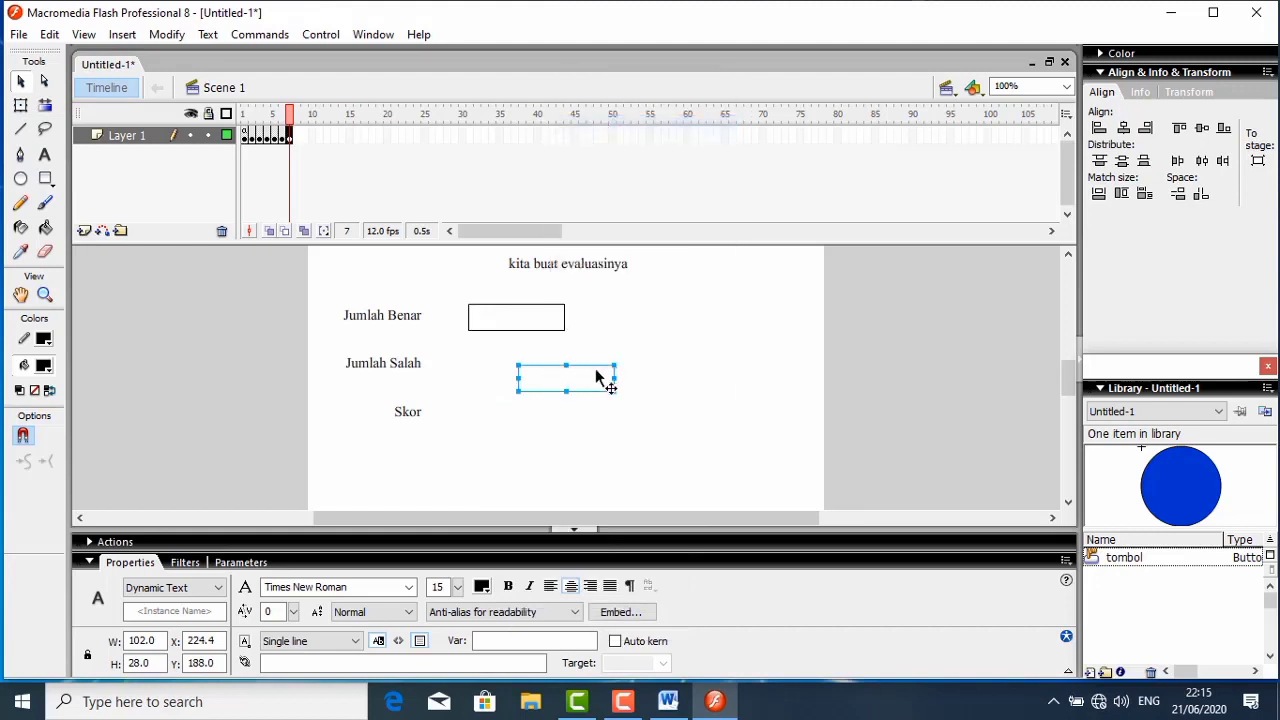
drag(591, 380, 517, 370)
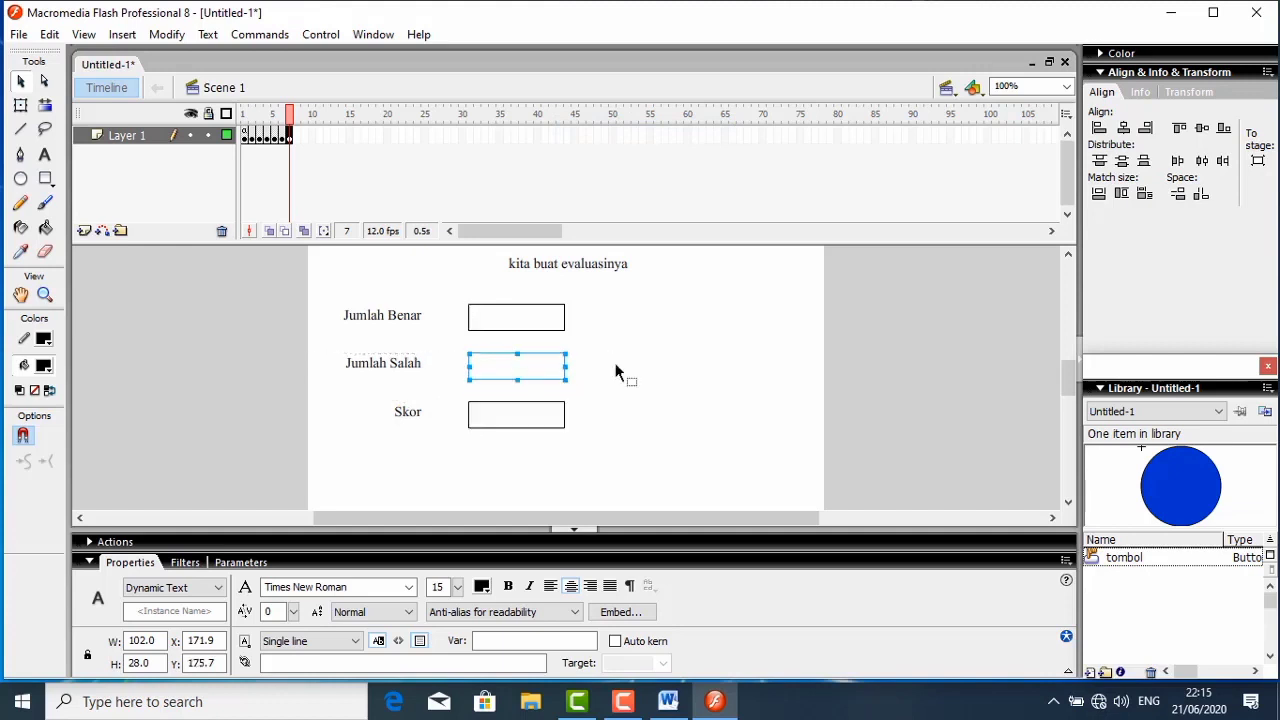
click(653, 372)
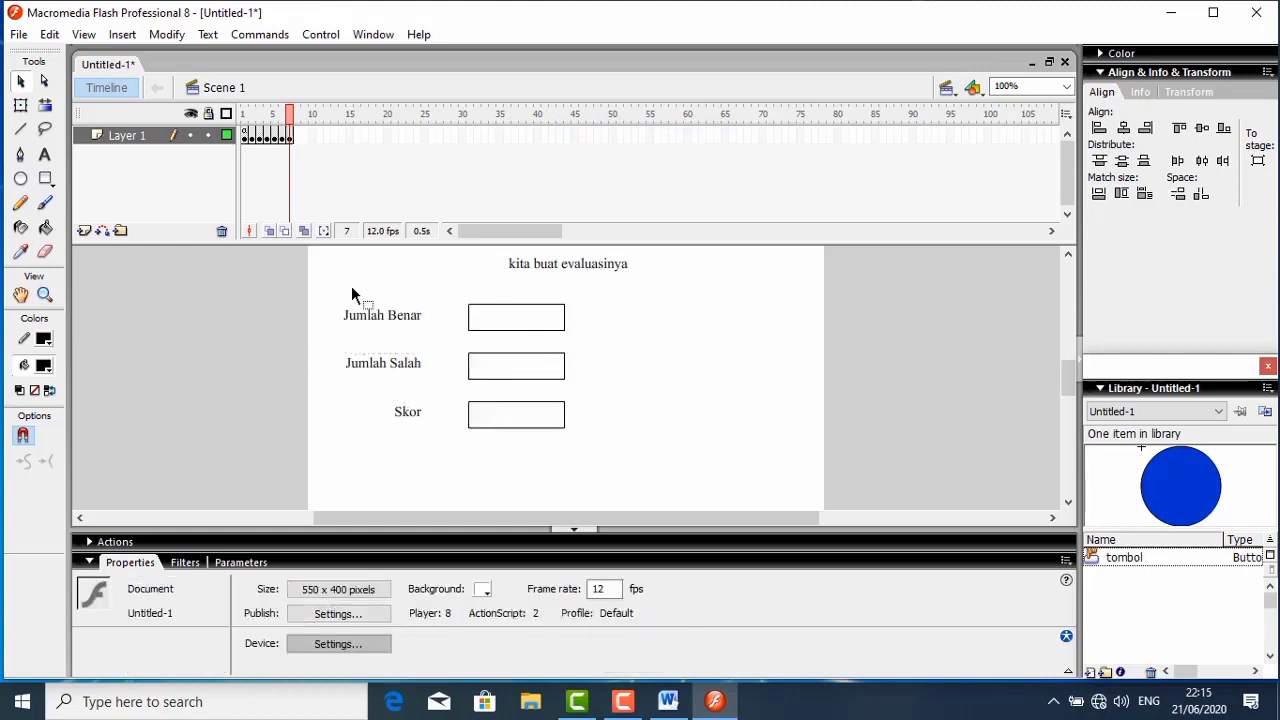
- Align the Jumlah Benar, Jumlah Salah and Skor labels each to the vertical centre of the text field beside it
drag(342, 295, 586, 331)
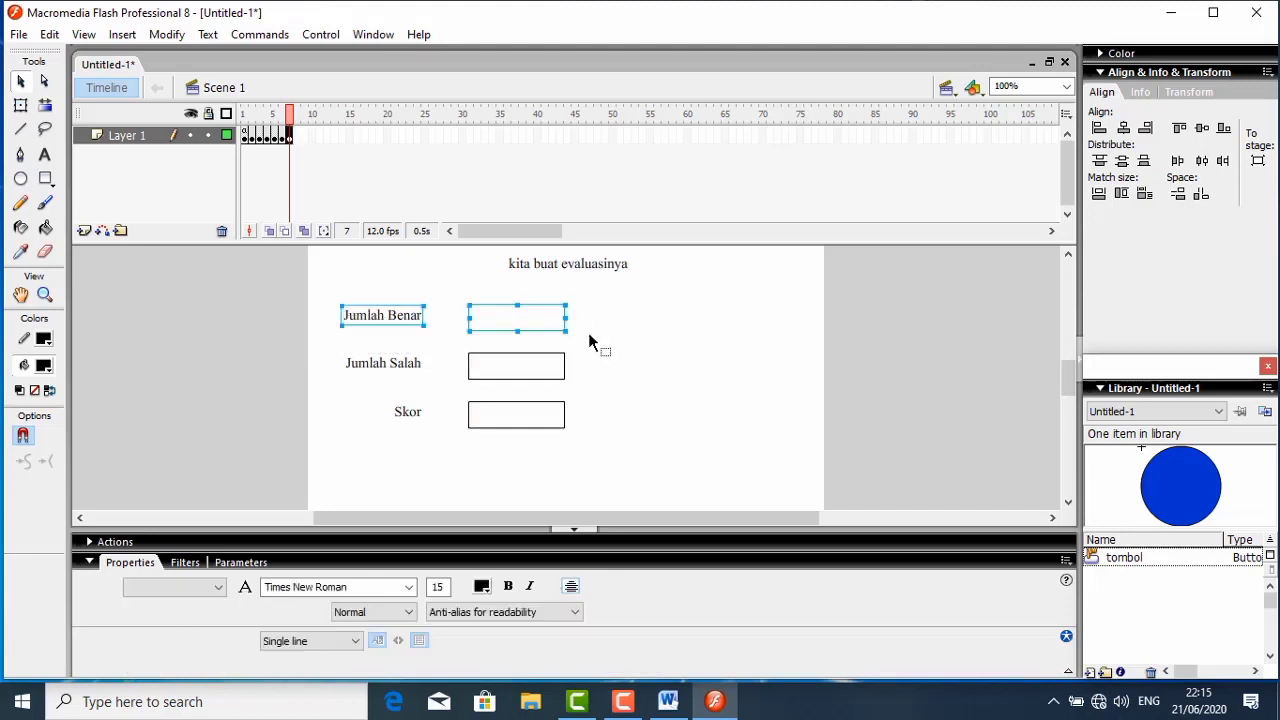
click(1201, 130)
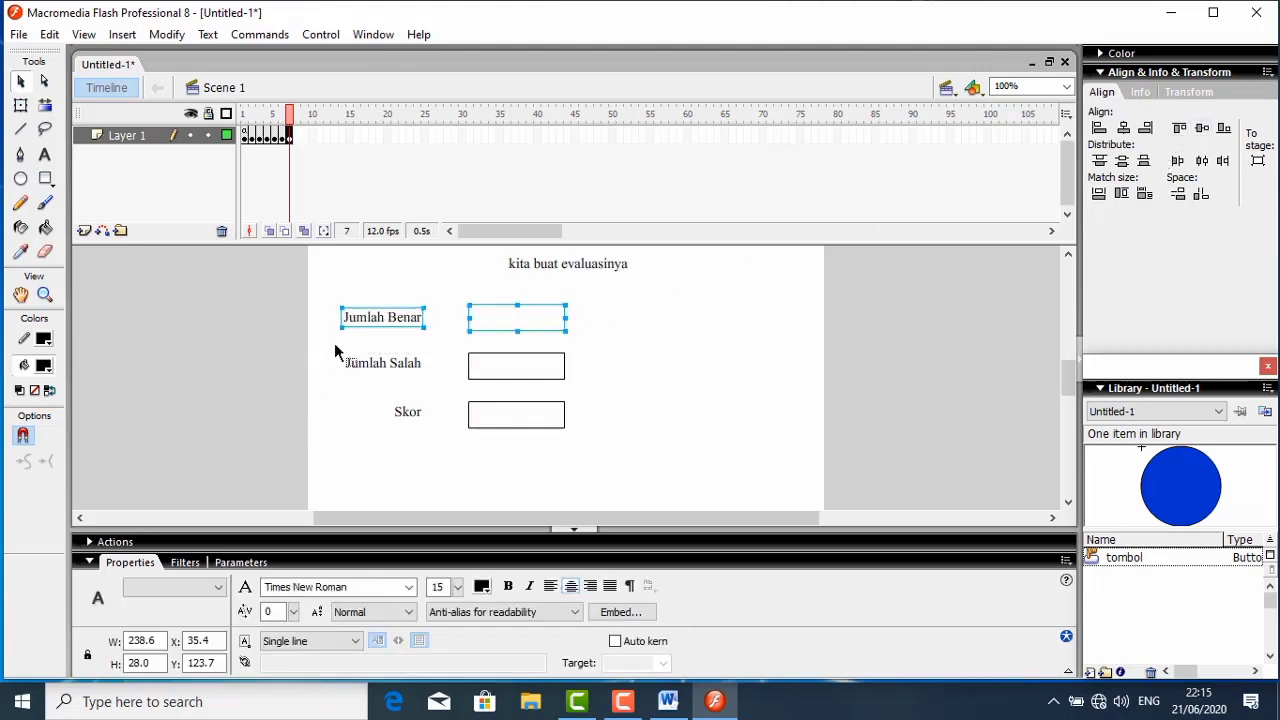
drag(335, 345, 593, 384)
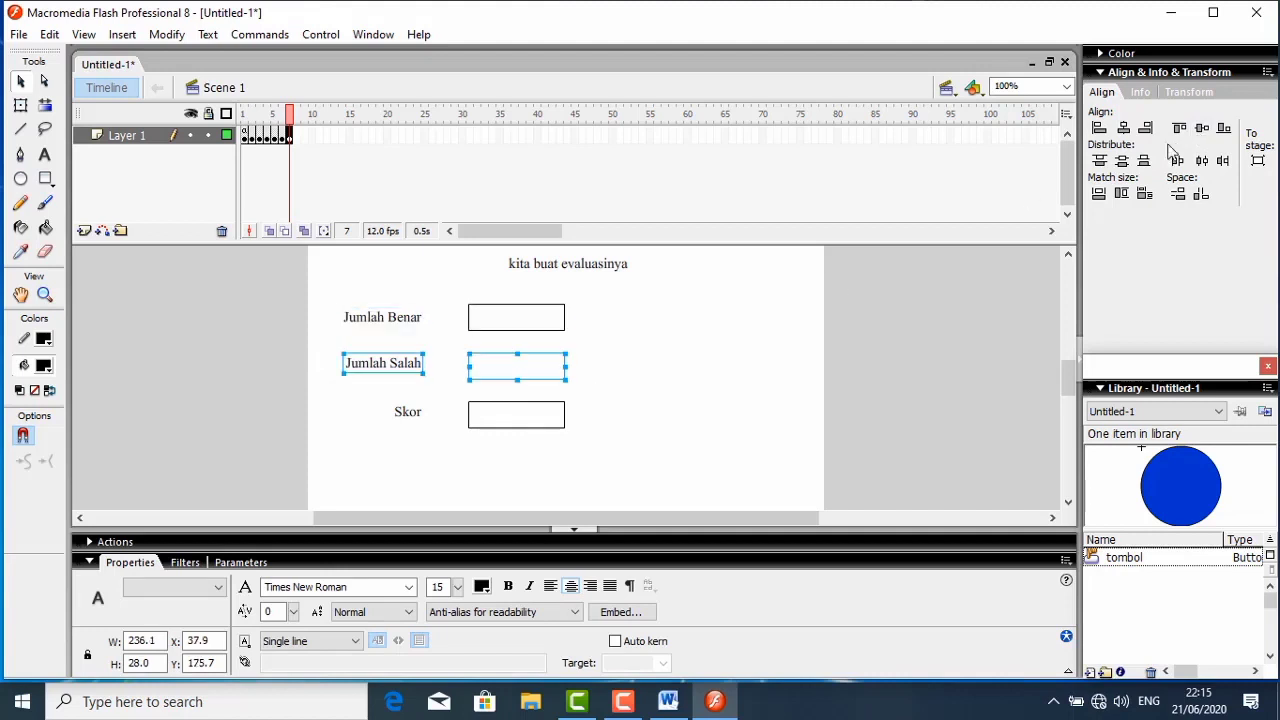
click(1201, 130)
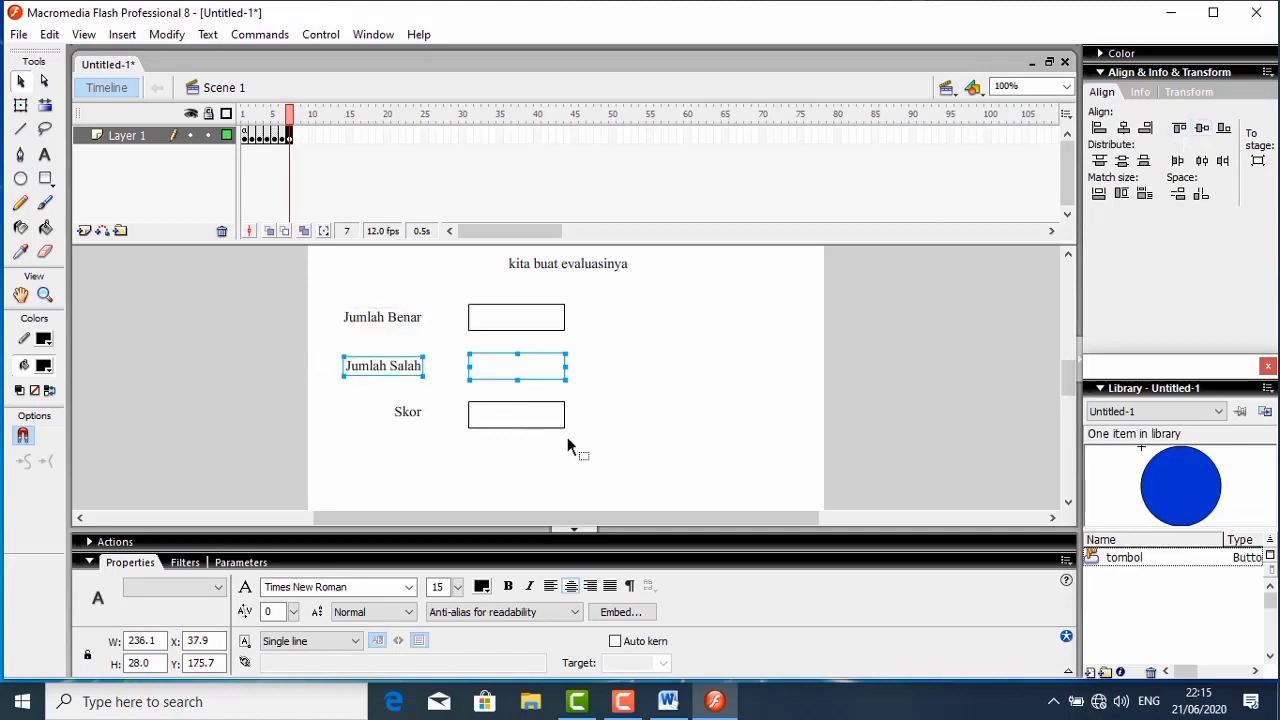
click(487, 440)
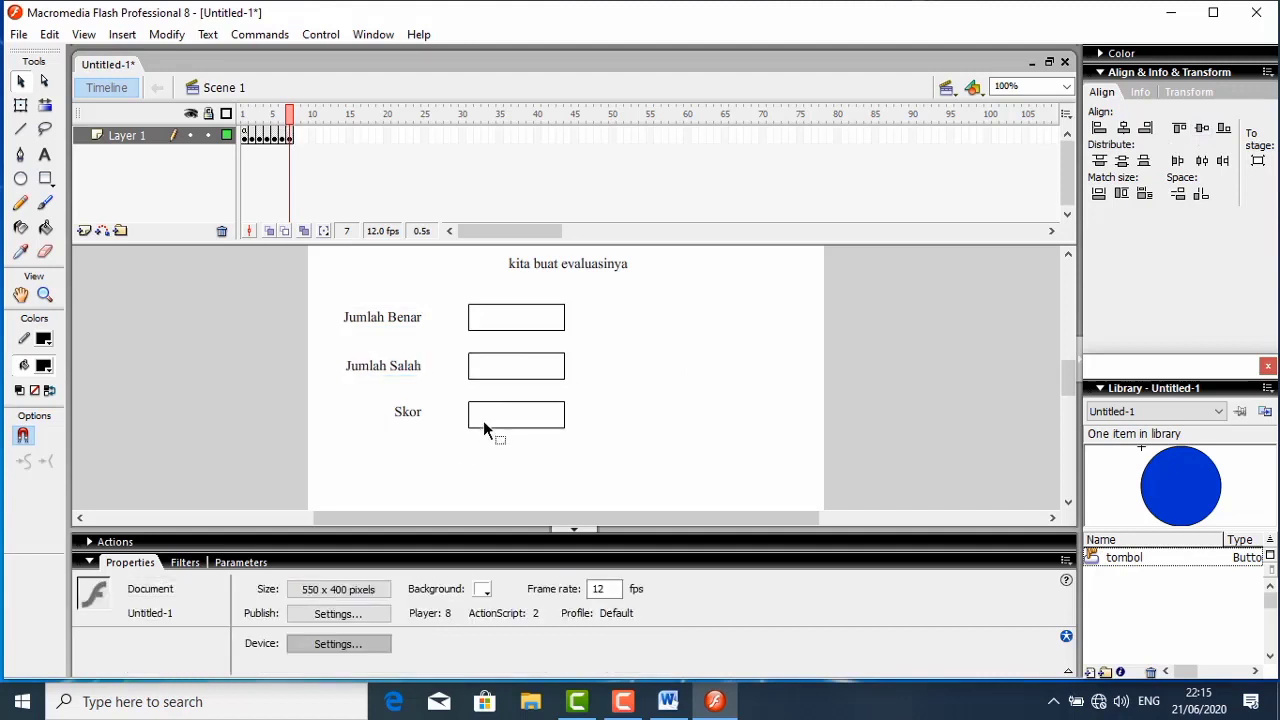
drag(363, 405, 589, 456)
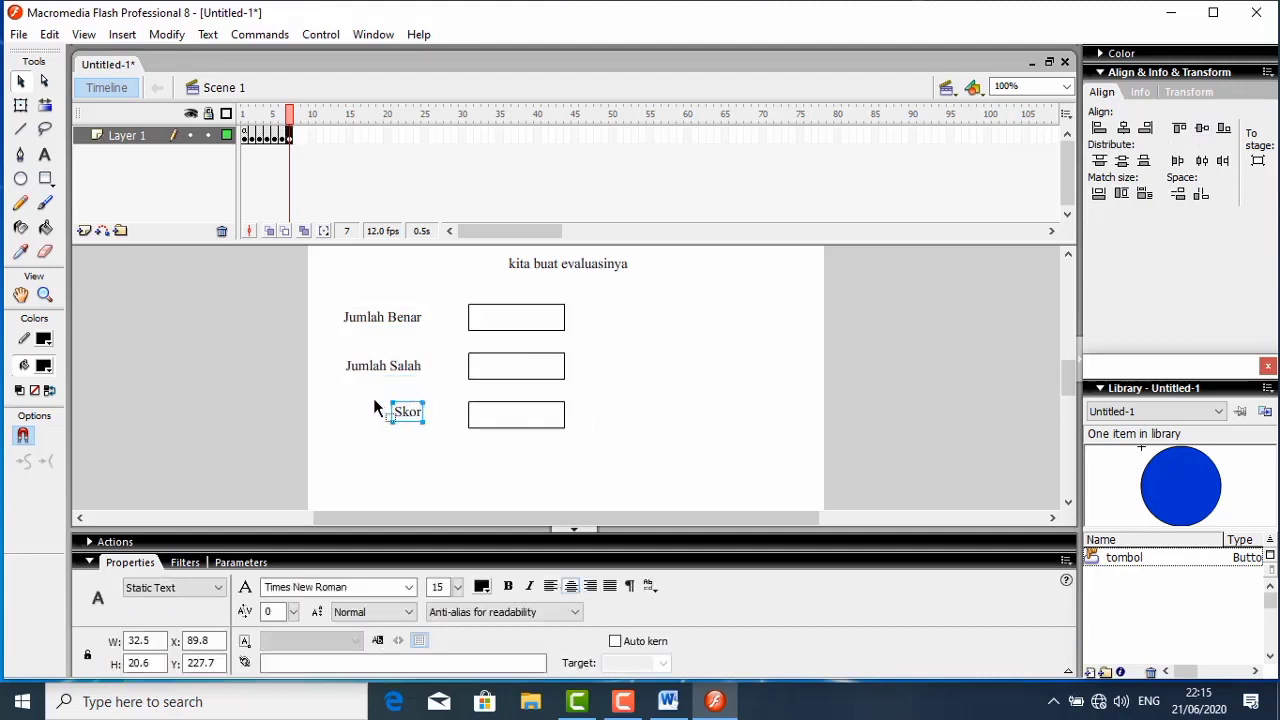
drag(373, 398, 616, 447)
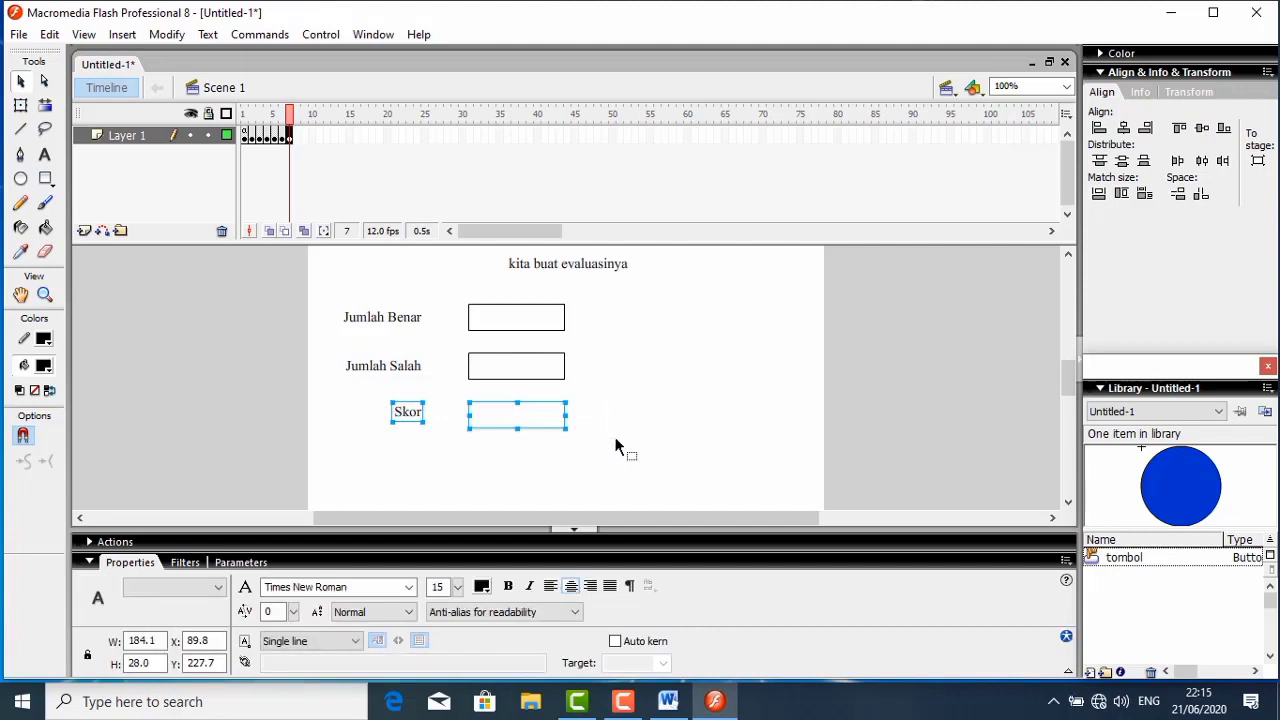
click(1201, 130)
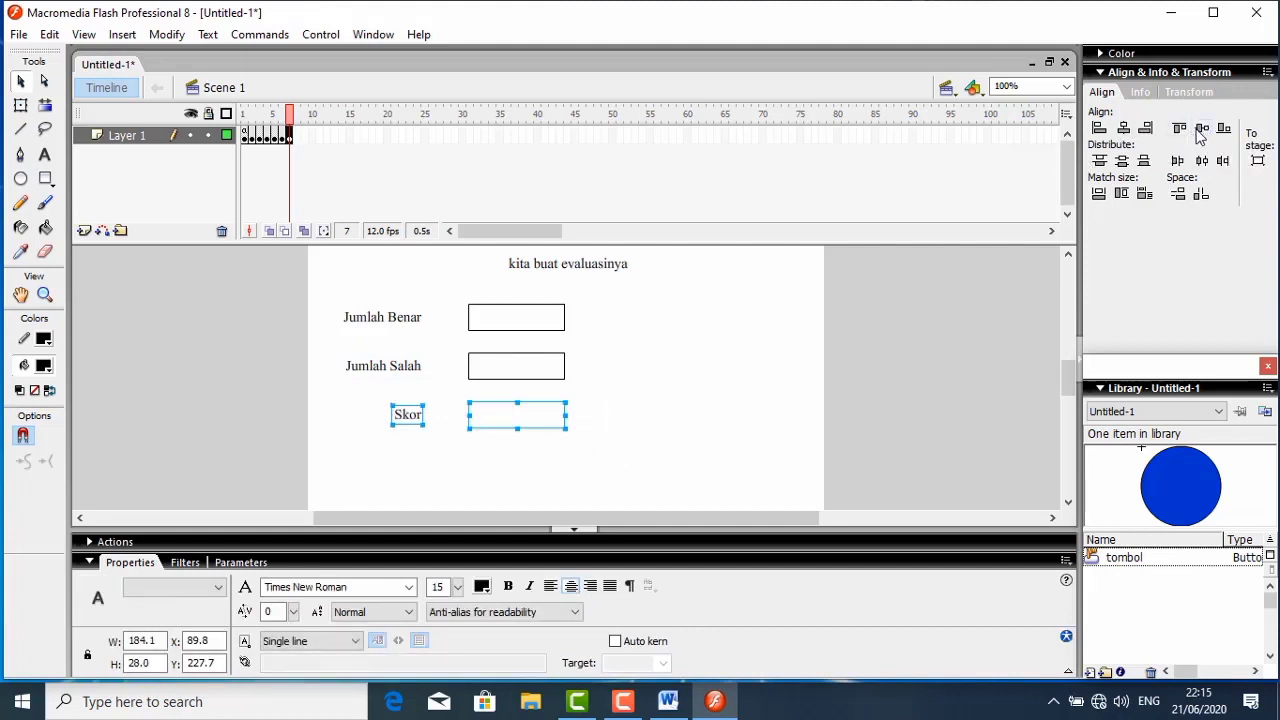
click(713, 304)
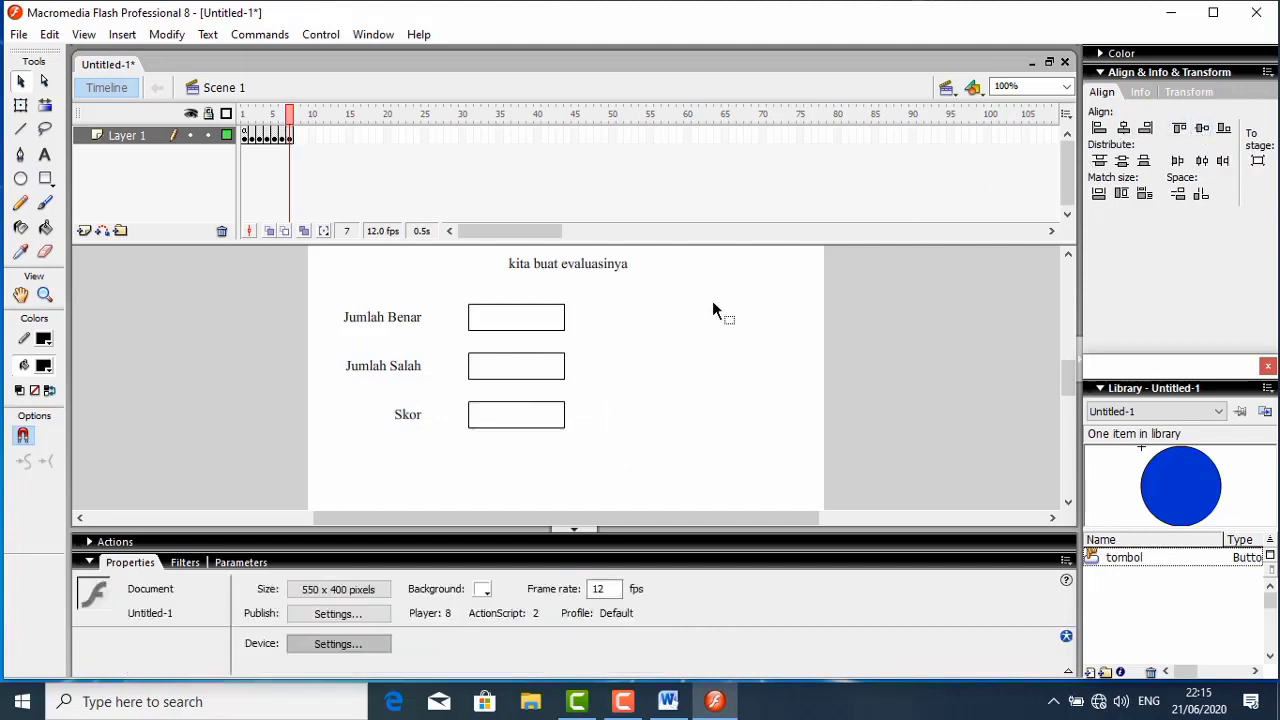
- Assign variable jumlah_benar to the Jumlah Benar field and jumlah_salah to the Jumlah Salah field, and open the Skor field's variable name for editing
click(527, 323)
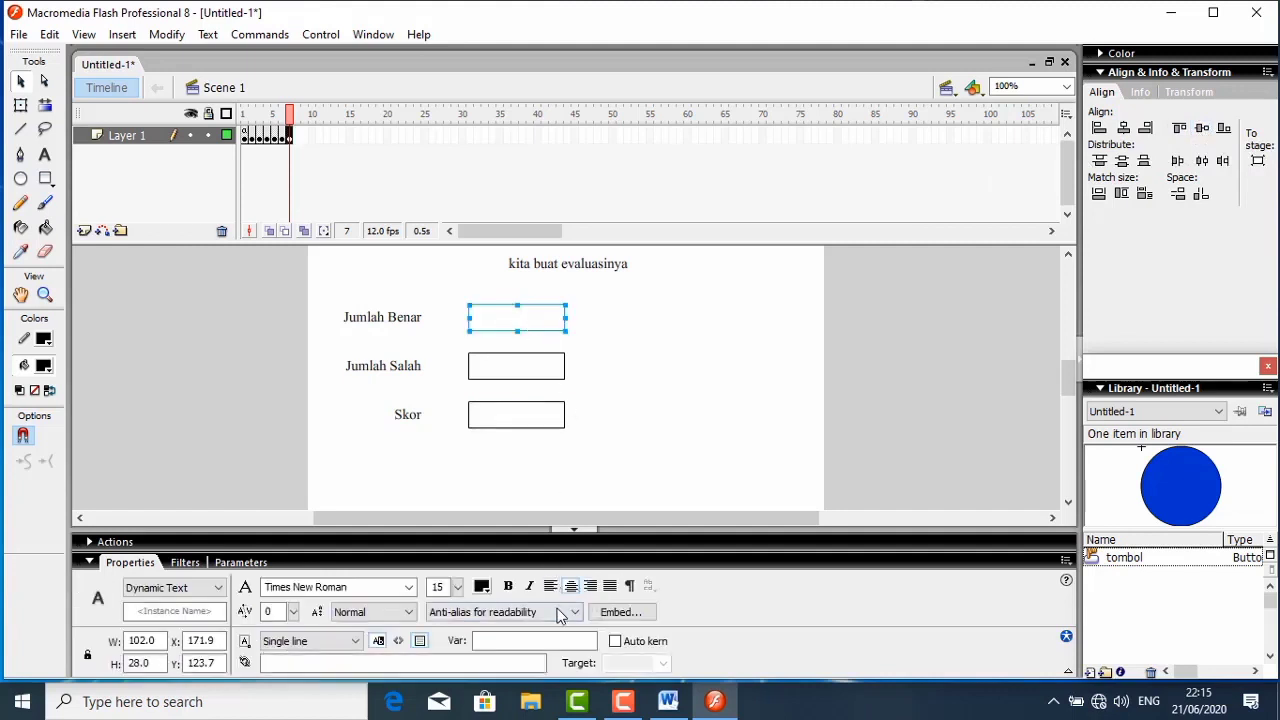
click(537, 638)
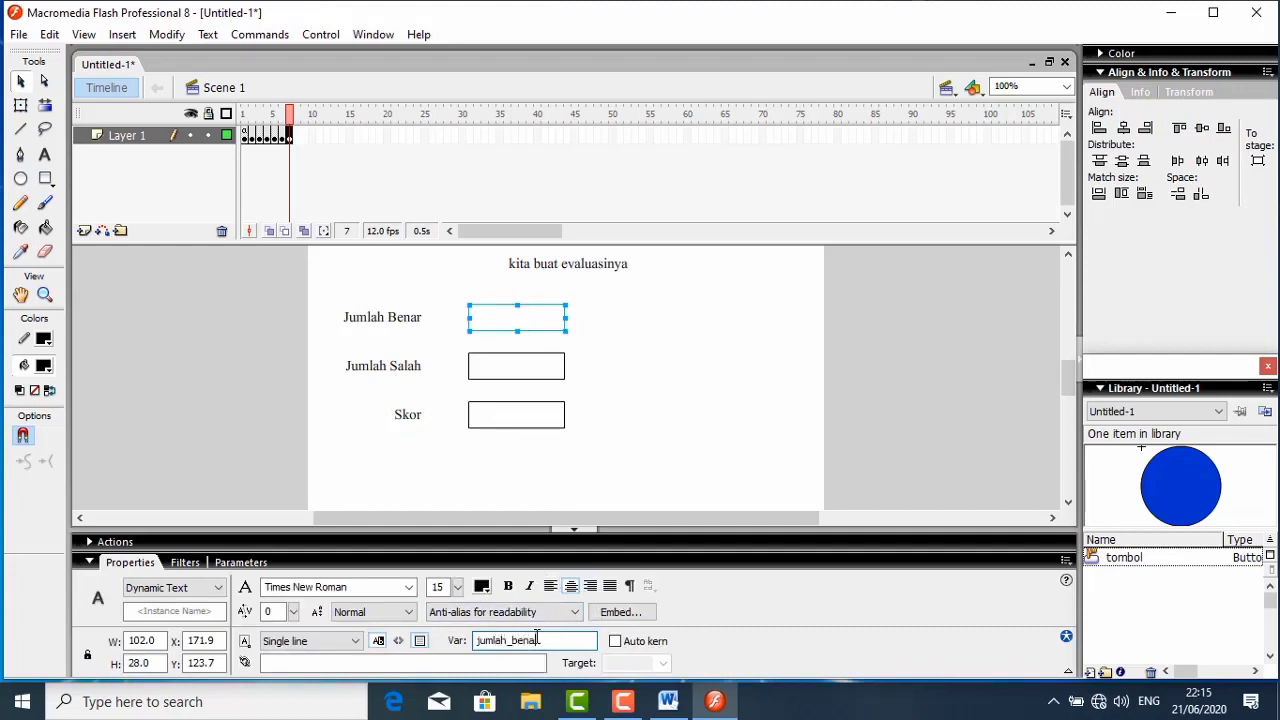
click(522, 379)
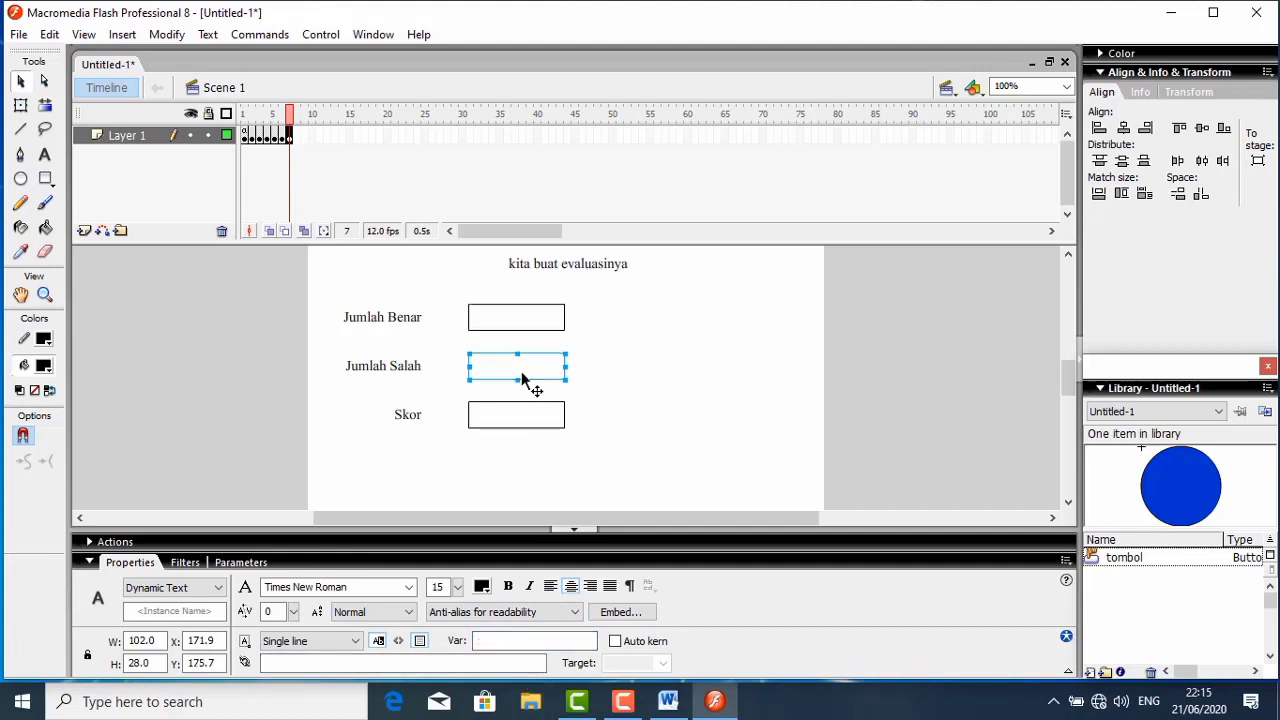
click(480, 637)
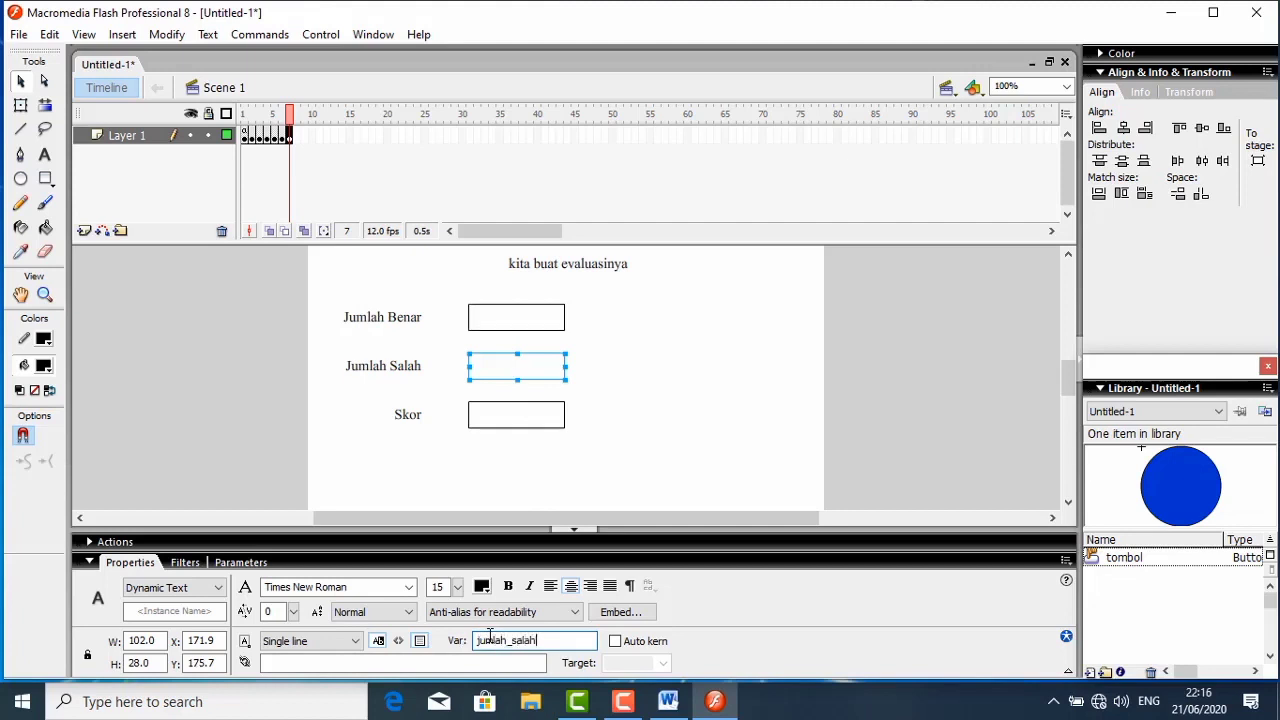
click(489, 420)
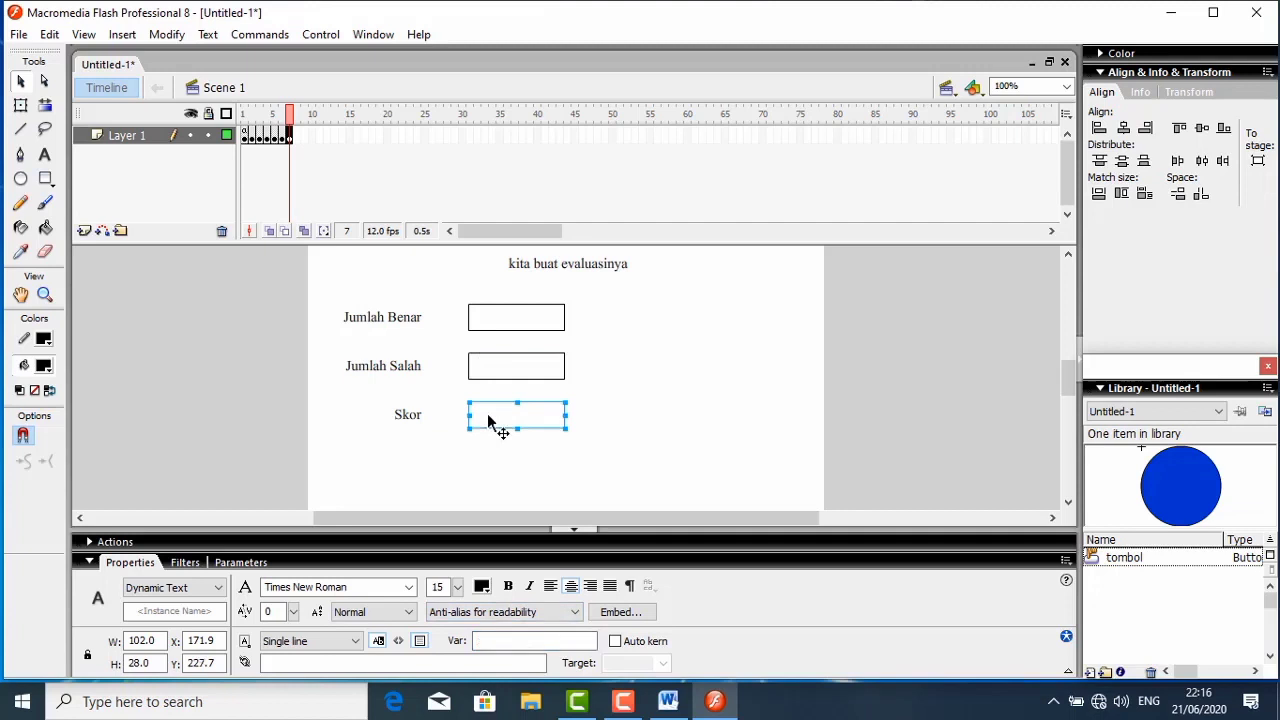
click(490, 638)
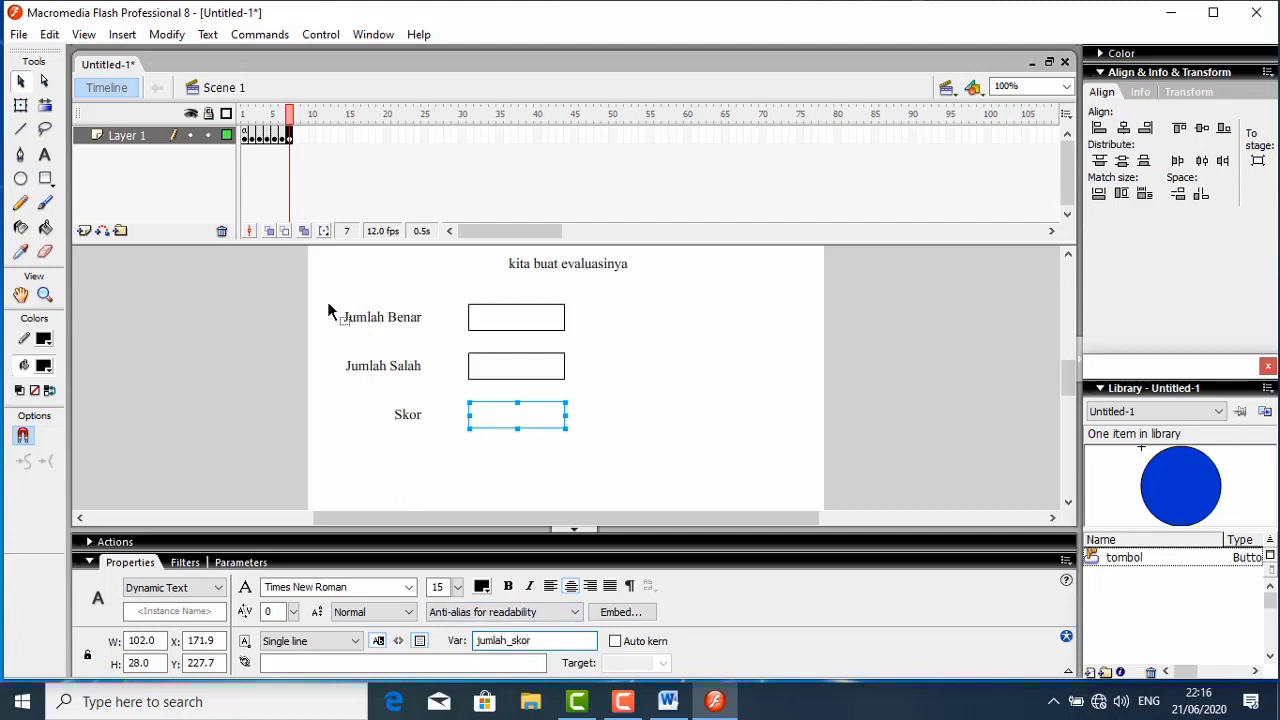
- Open the frame 7 script with Script Assist off and add the auto-formatted line jumlah_benar = benar;
right_click(291, 136)
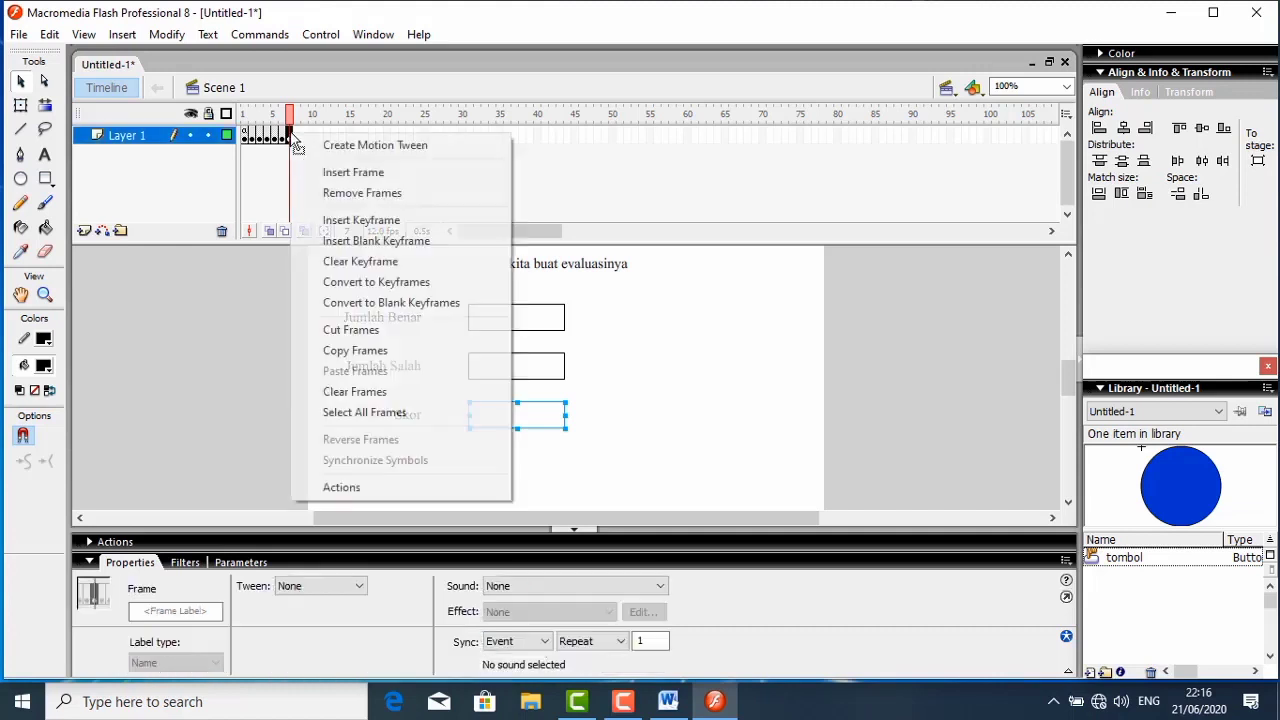
click(341, 487)
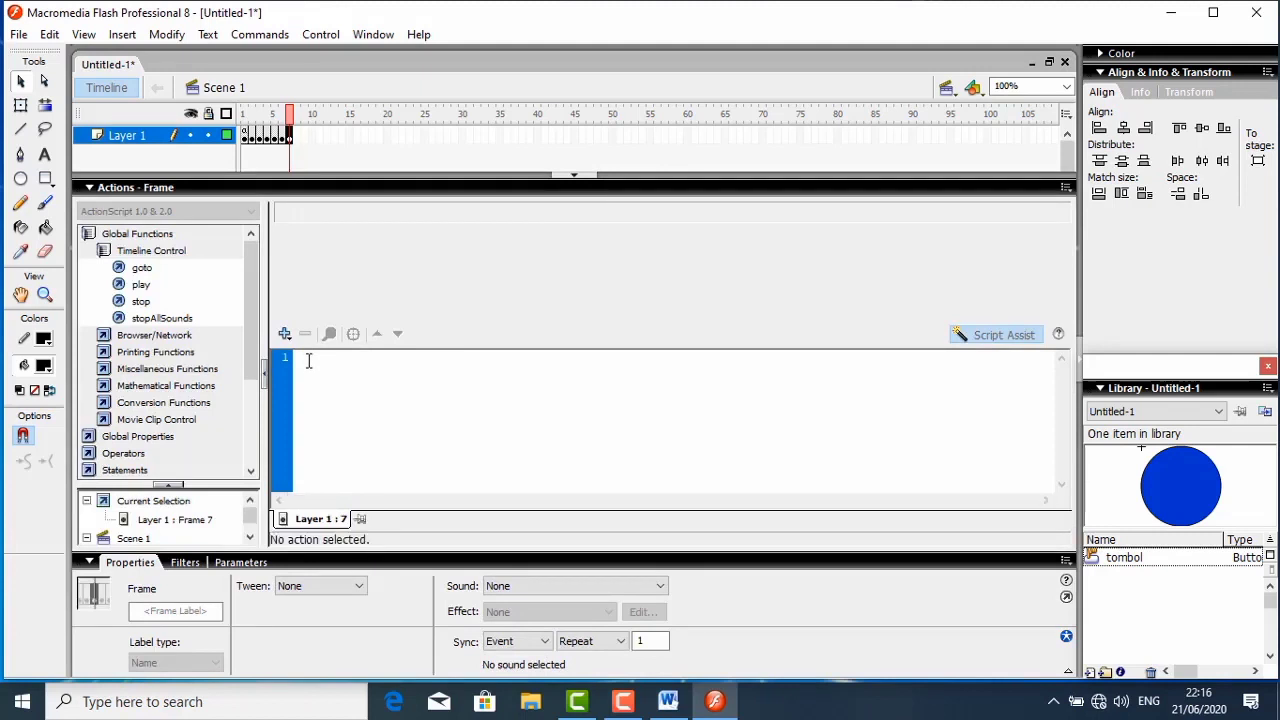
click(1006, 338)
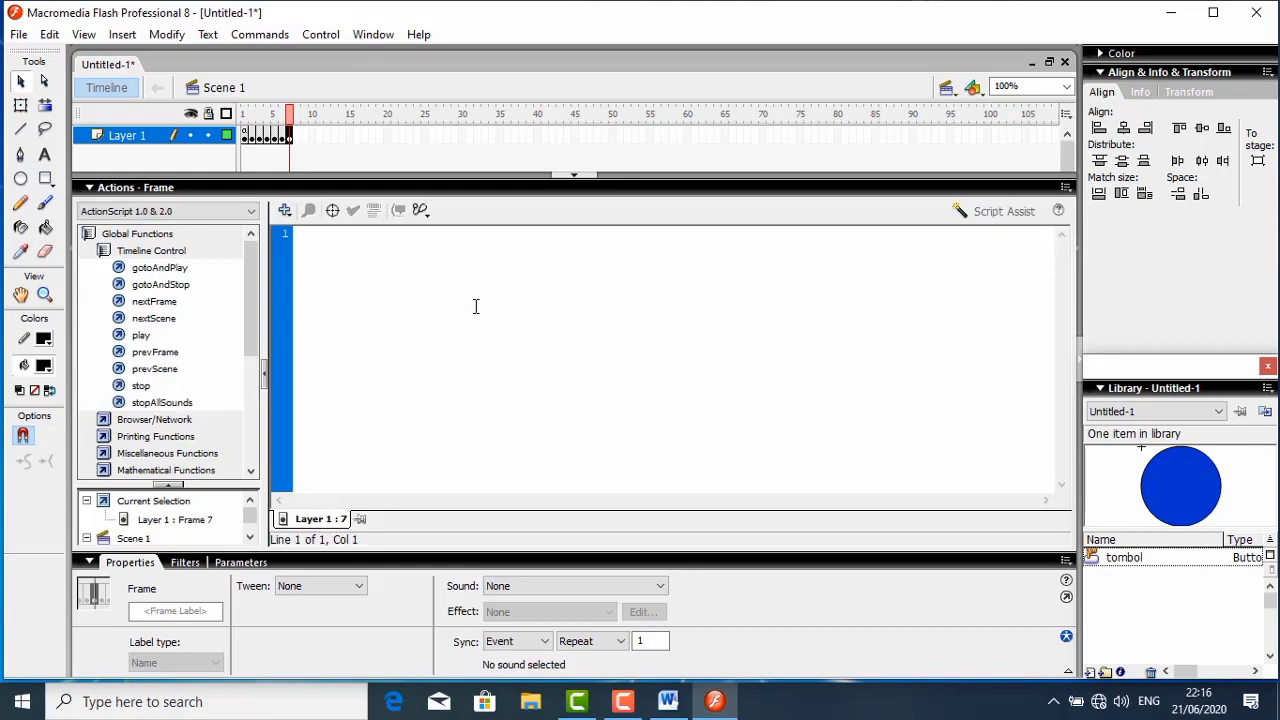
text(st)
text(mlah)
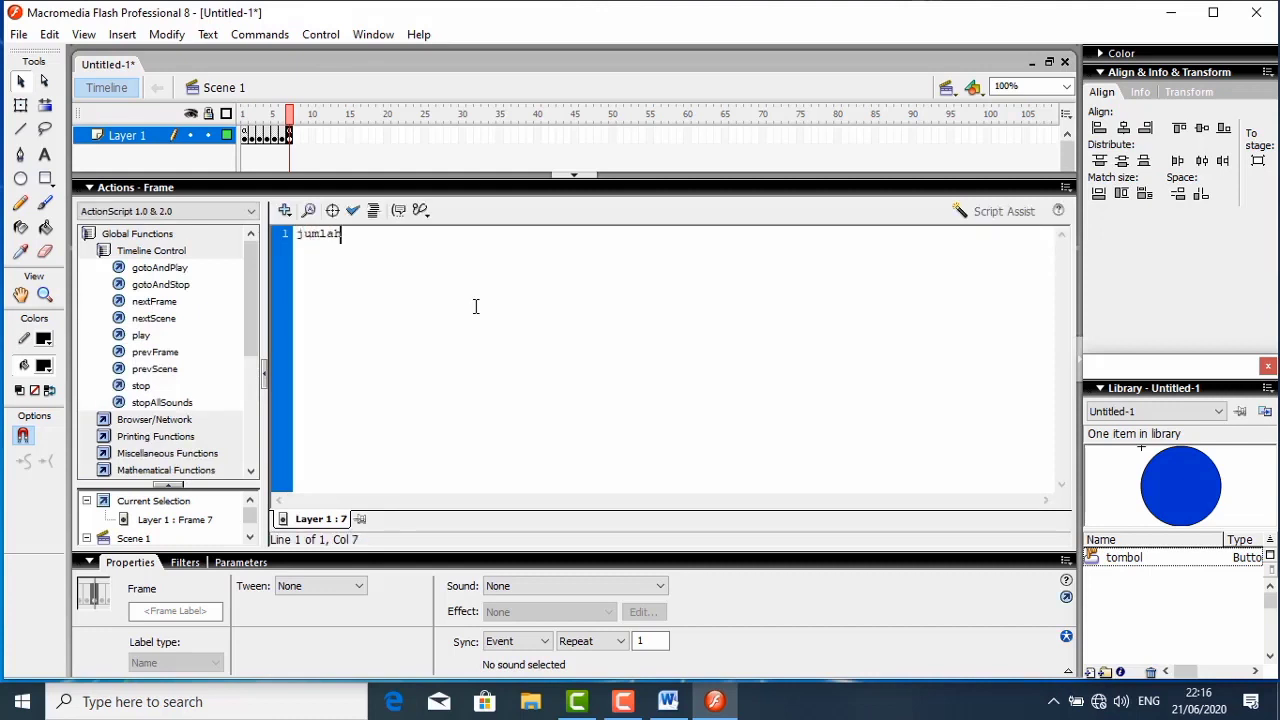
text(_benar =benar)
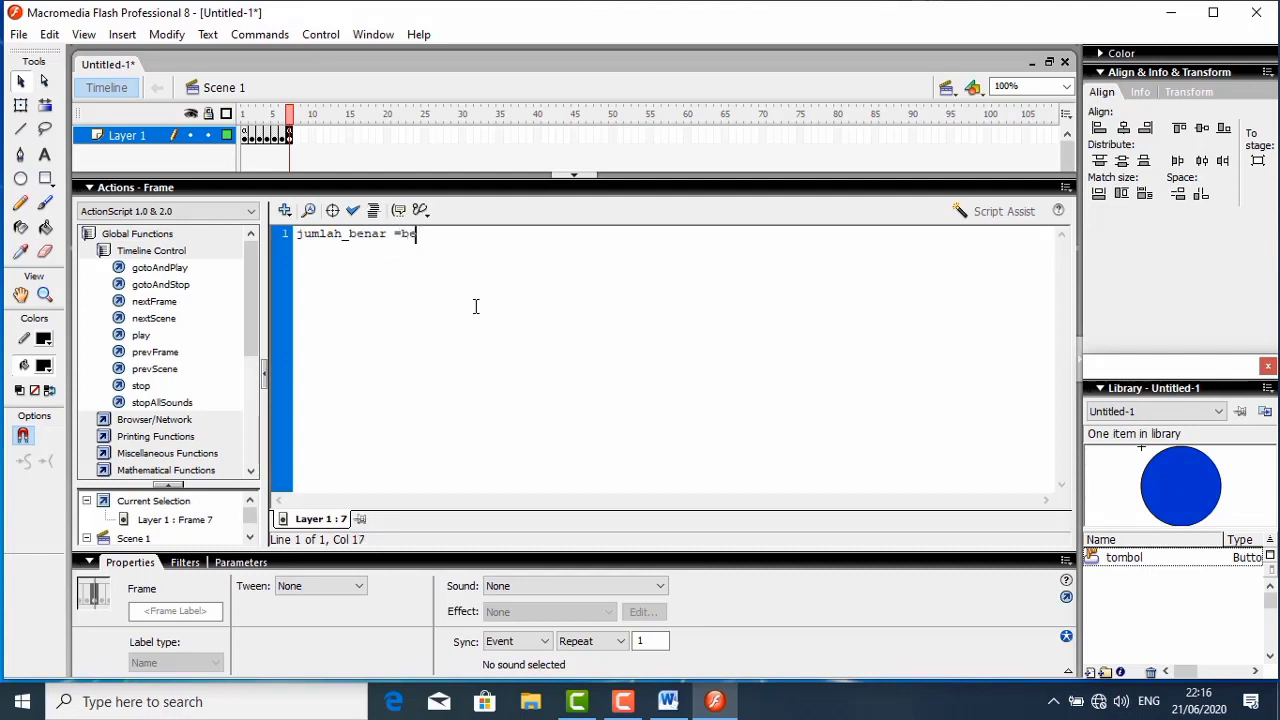
click(376, 210)
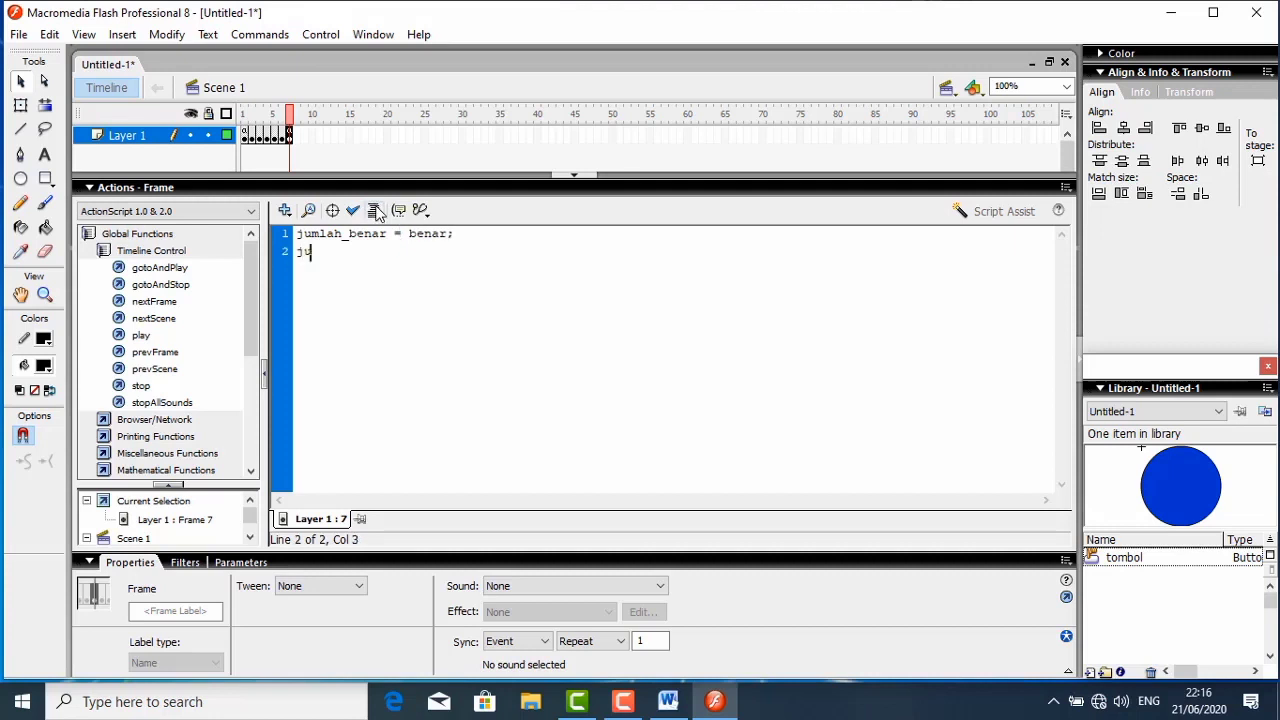
- Add the auto-formatted line jumlah_salah = 5-benar; to the frame 7 script
text(jumlah_salah)
text( =bena)
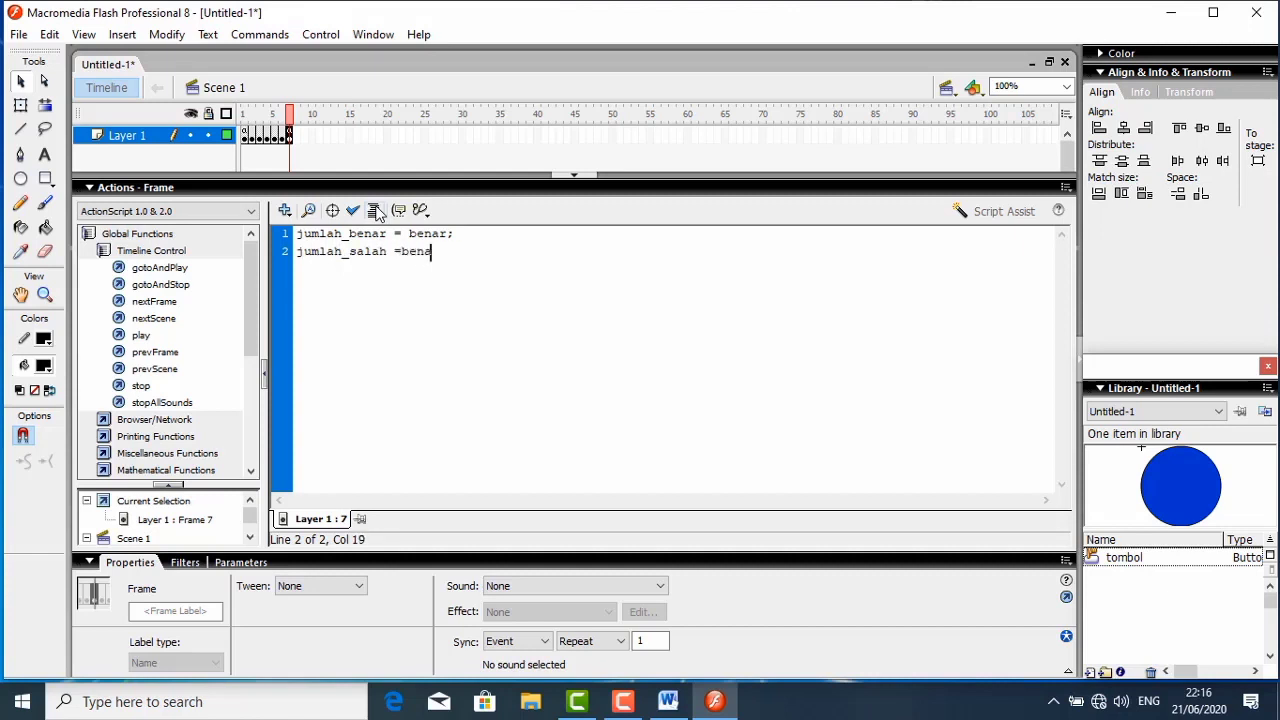
key(BackSpace)
key(BackSpace)
text(5-benar)
click(375, 211)
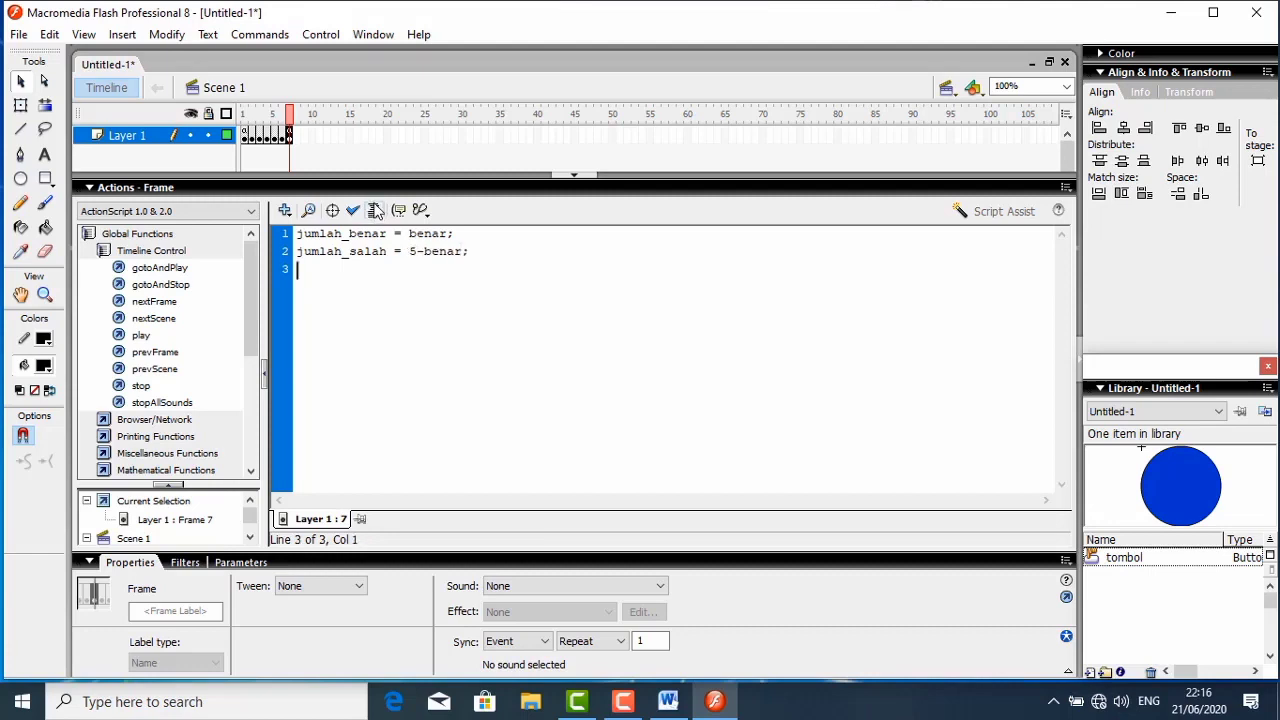
- Add the auto-formatted line jumlah_skor = benar*(100/5); to the frame 7 script and collapse the script editor
text(juml)
text(skor)
text( =)
text(benar)
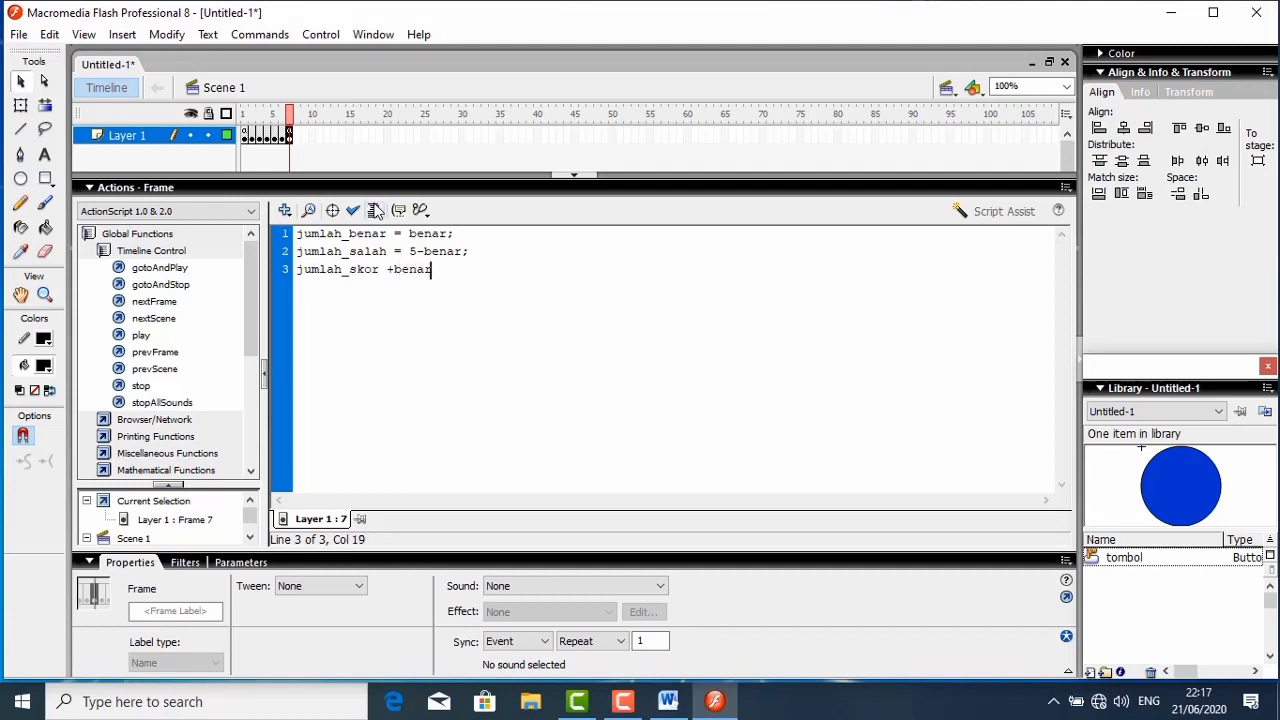
key(BackSpace)
key(BackSpace)
key(BackSpace)
key(BackSpace)
key(BackSpace)
key(BackSpace)
text(=ber)
text(ar*)
text((2)
text(00)
text(/)
click(375, 210)
click(362, 176)
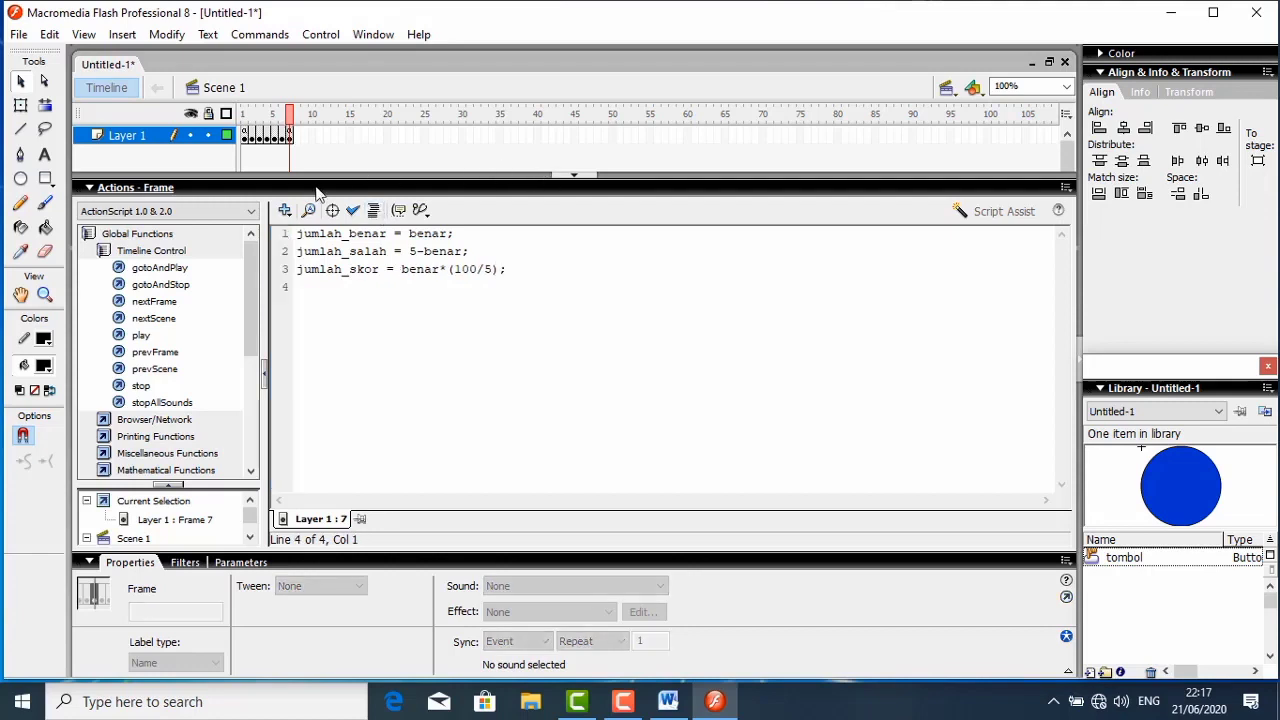
click(182, 192)
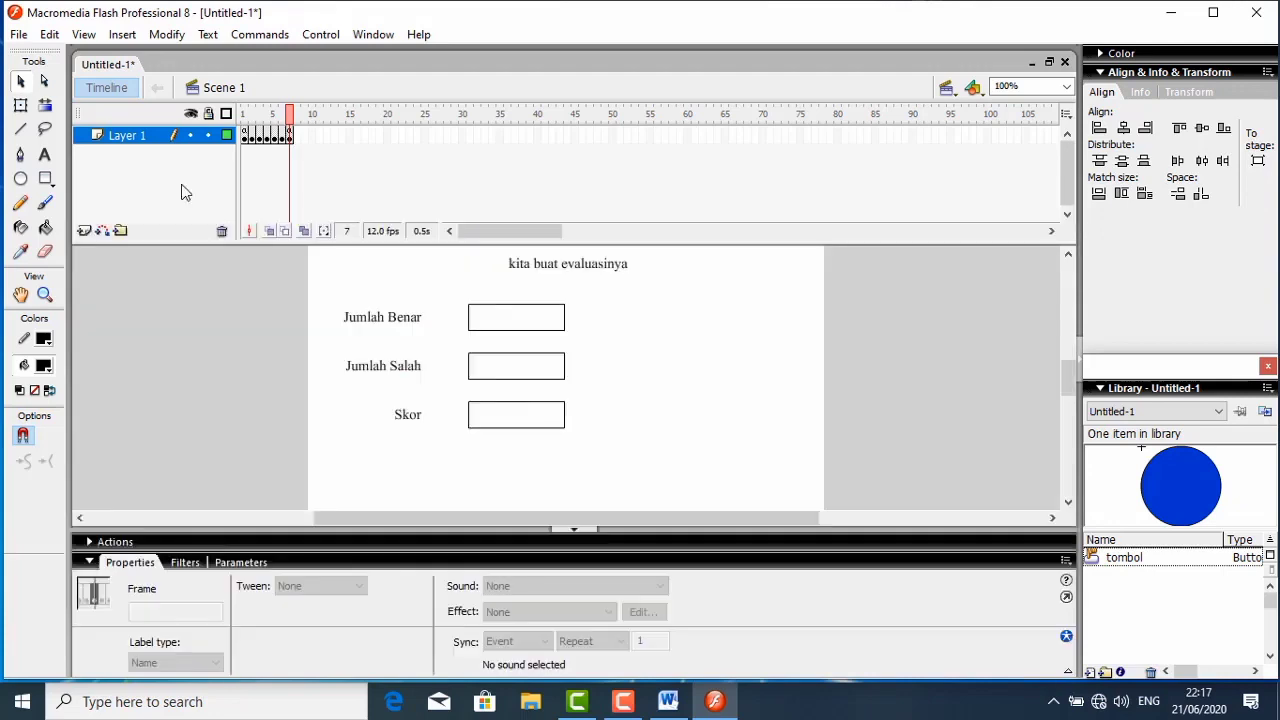
- Test the movie from frame 1, filling in the name field and class lima, and continue to question 1
click(245, 136)
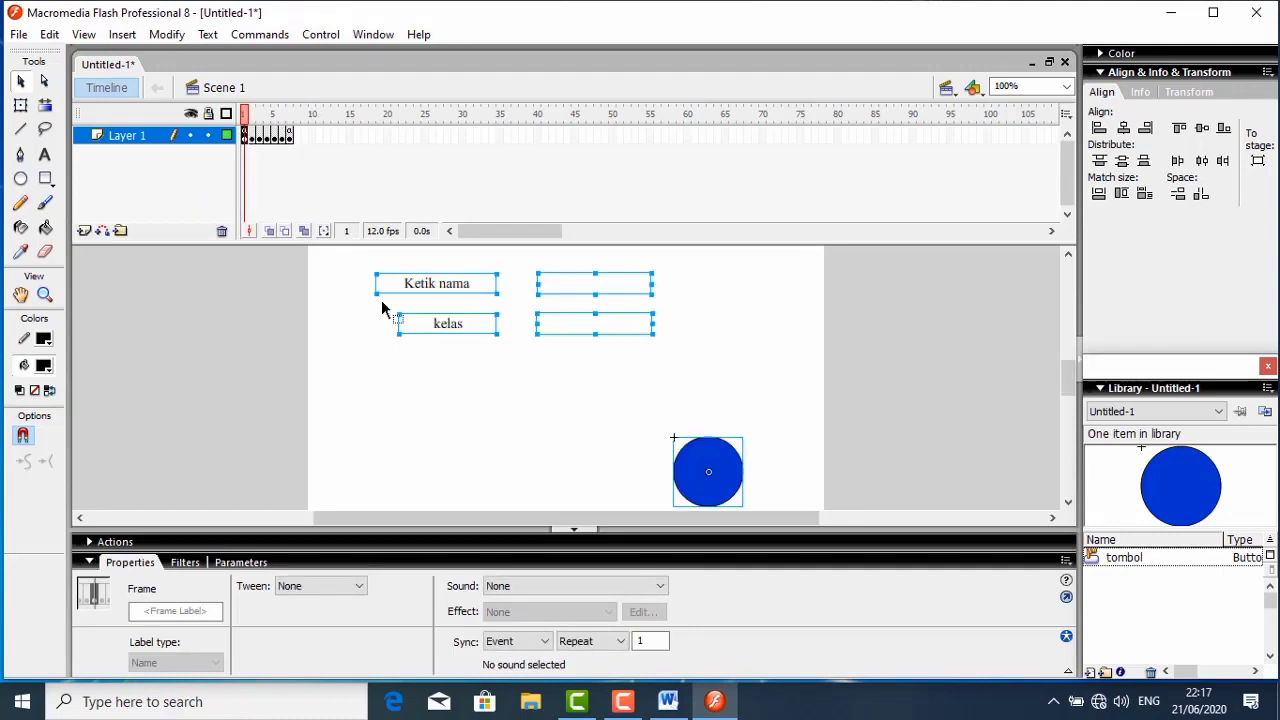
key(ctrl+Return)
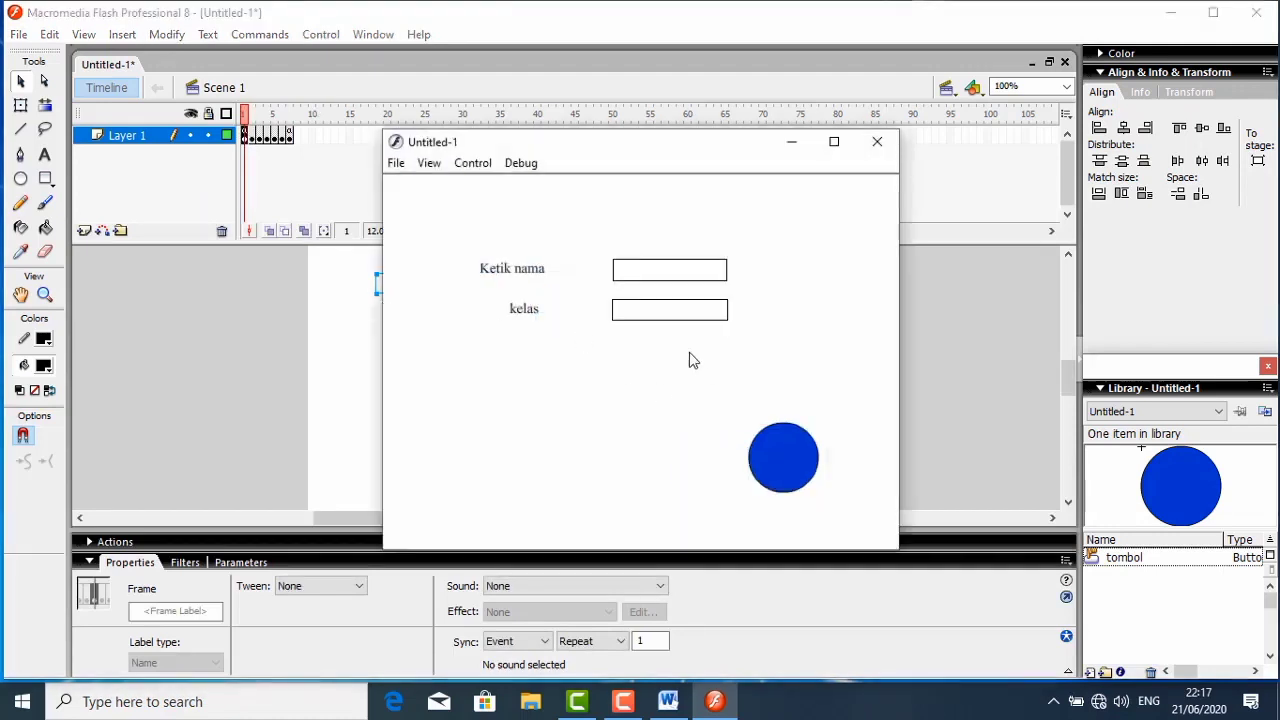
click(665, 268)
text(aminah)
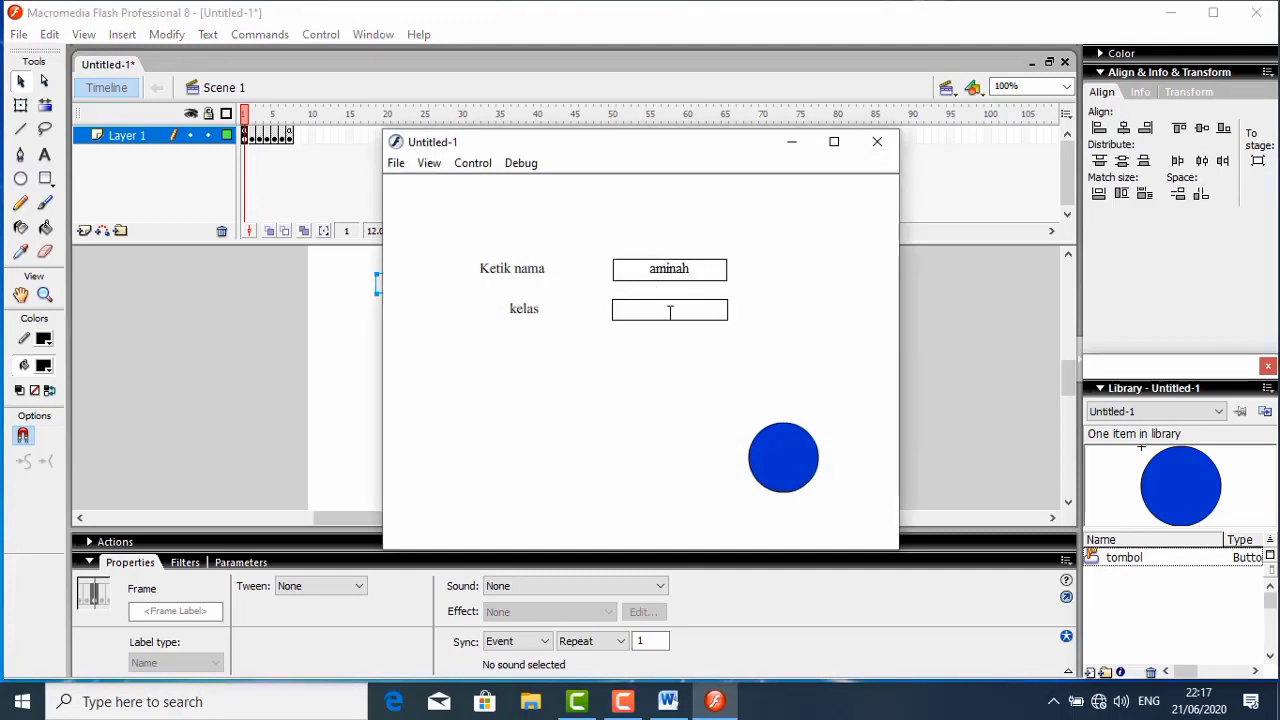
click(669, 310)
text(lima)
click(793, 453)
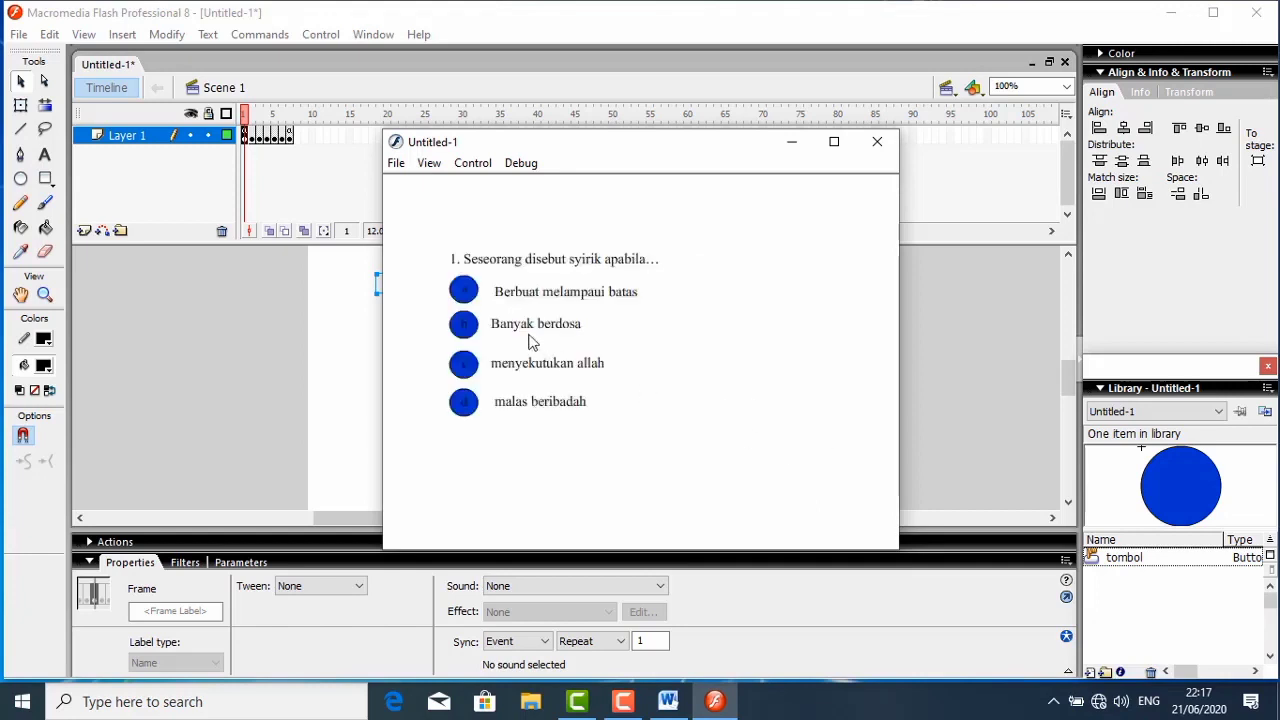
- Answer the five questions with menyekutukan allah, niat, optimis, sementara and bersih,rapi dan sopan, check the evaluation fields, and close the test
click(467, 373)
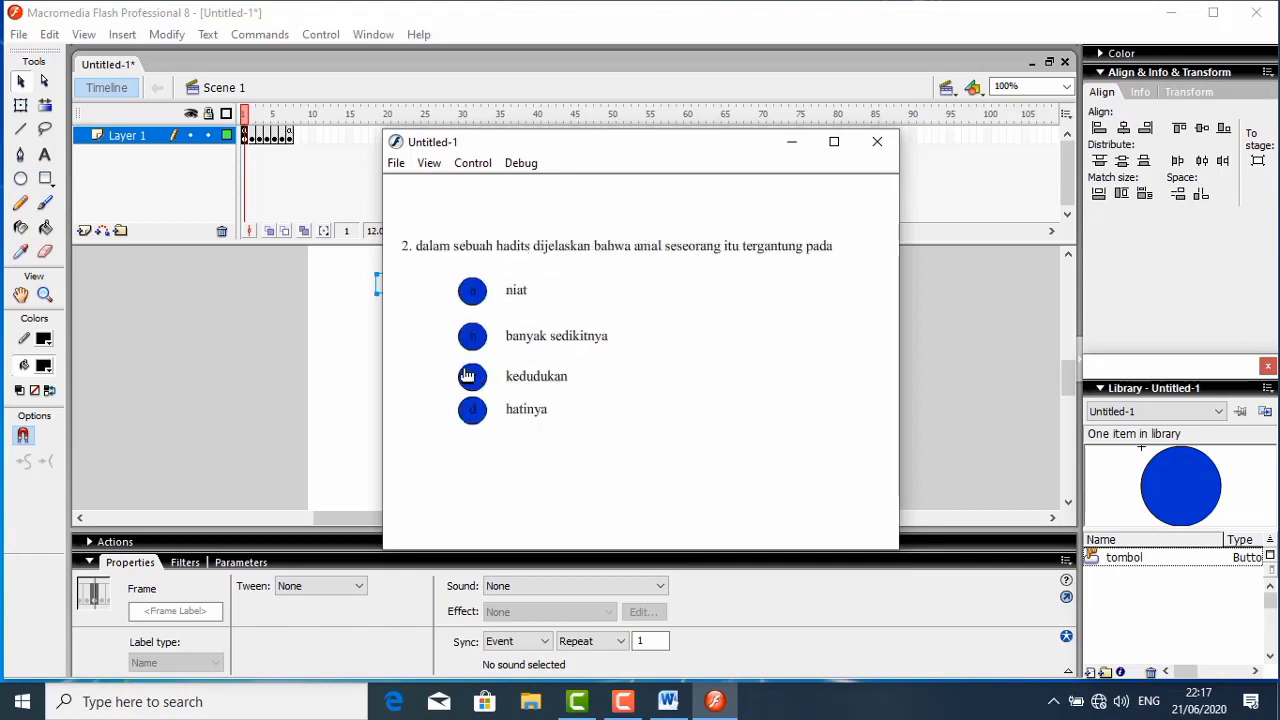
click(472, 292)
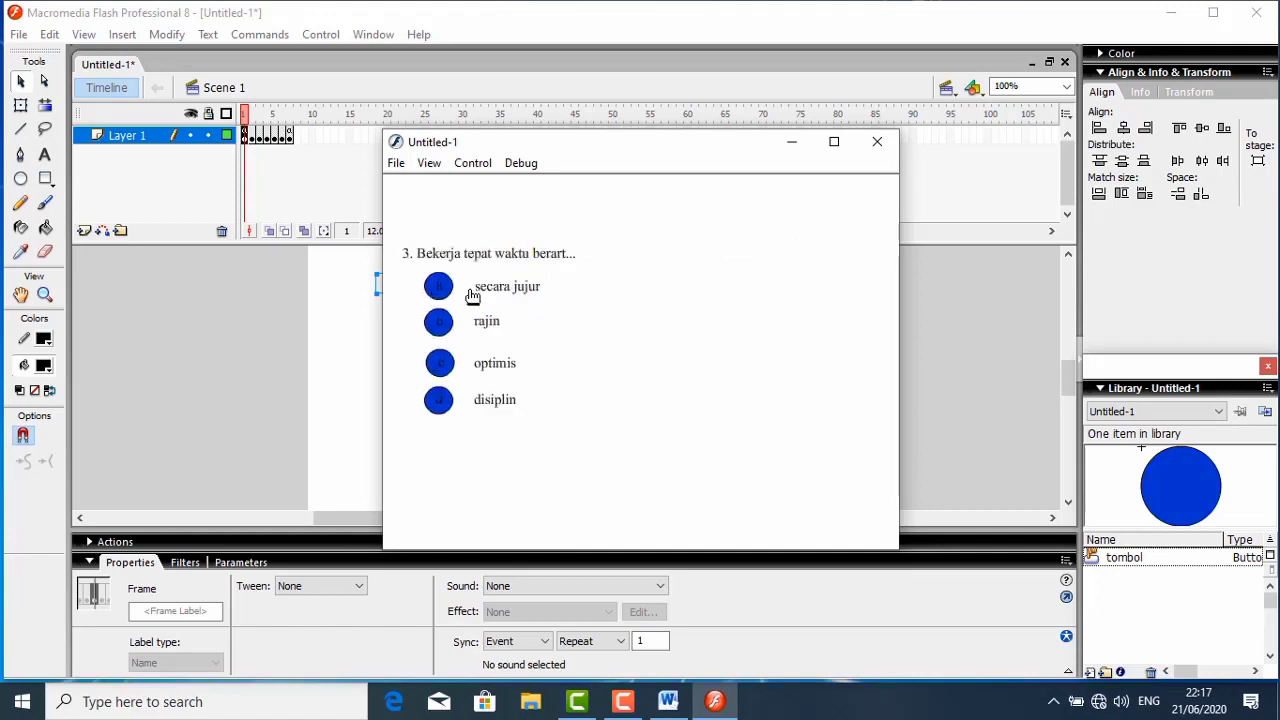
click(441, 368)
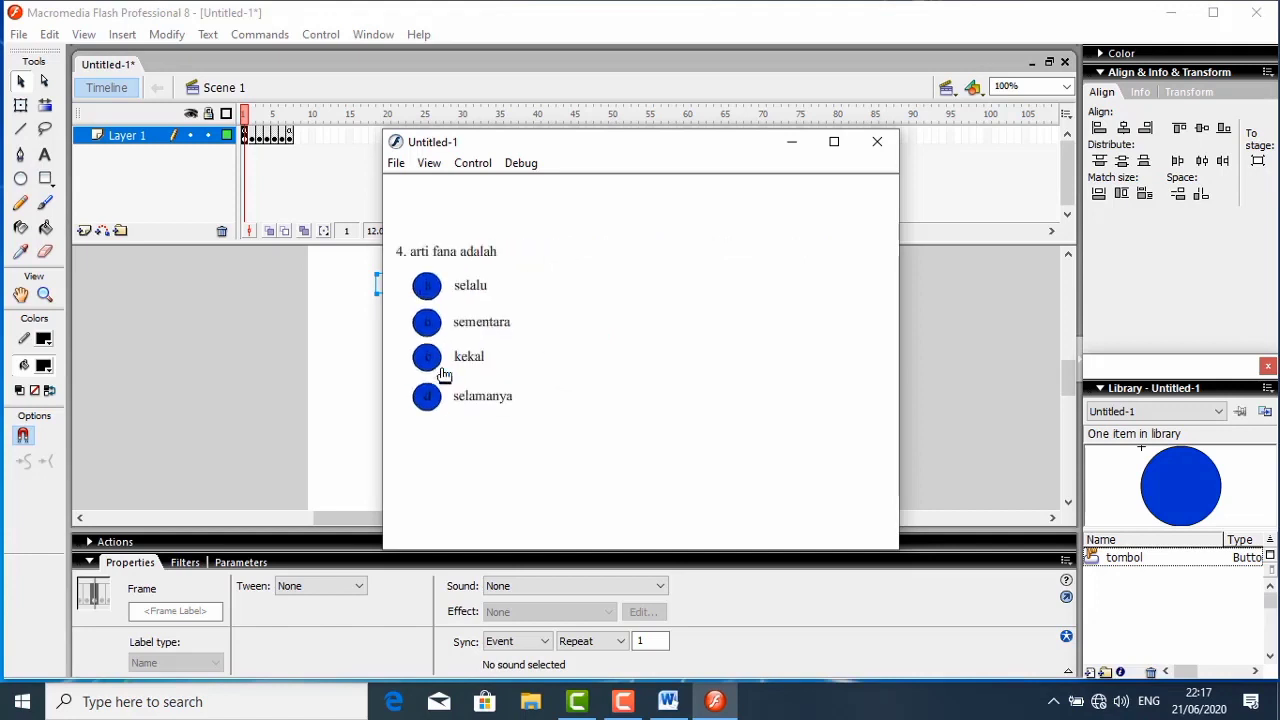
click(430, 323)
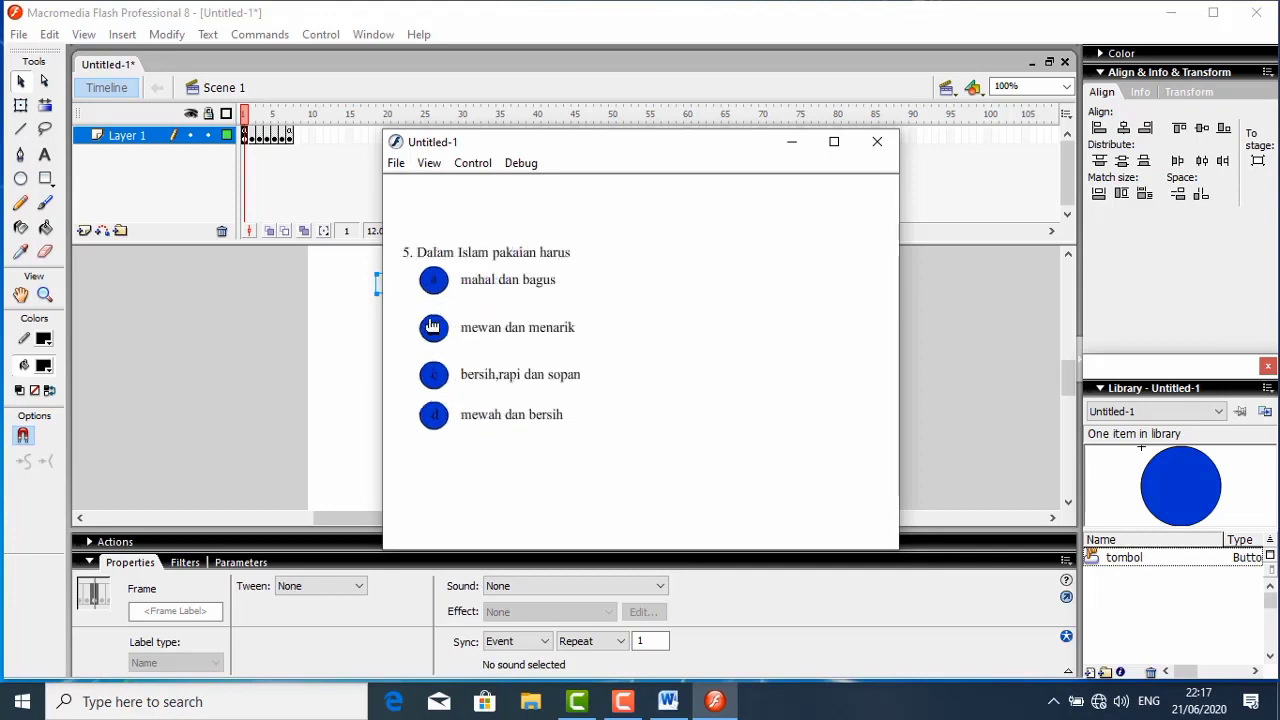
click(434, 378)
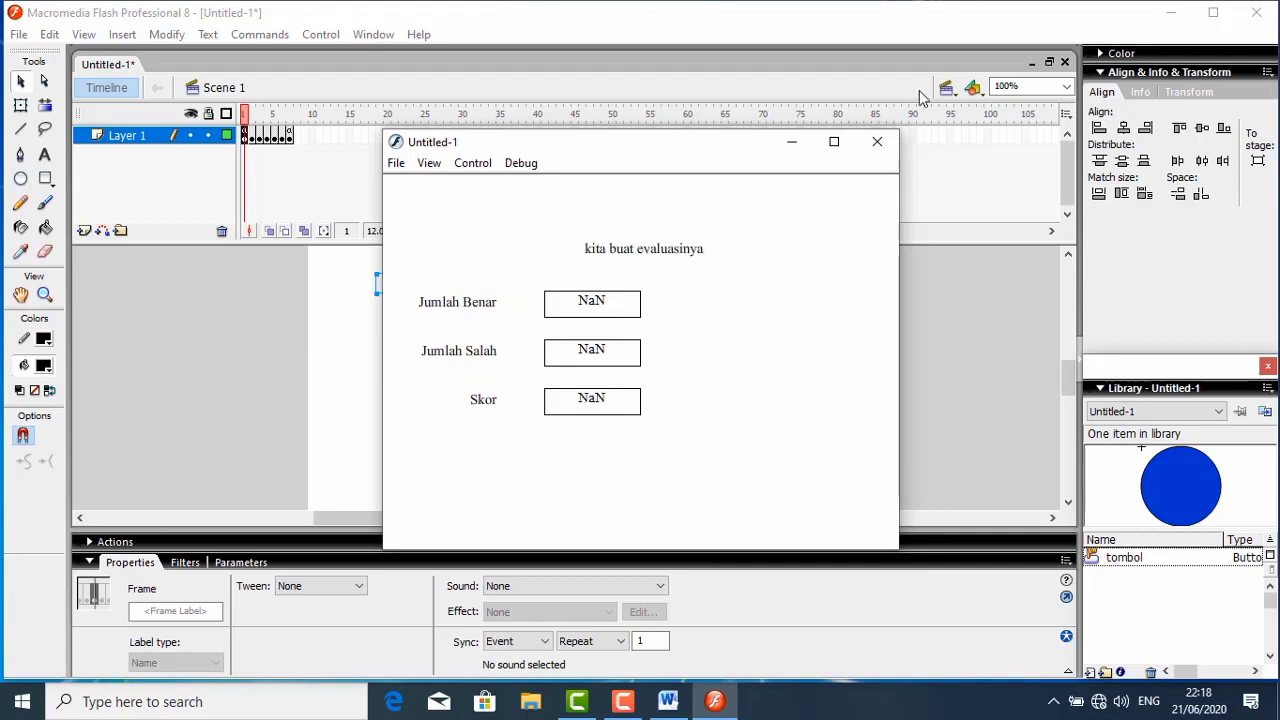
click(875, 143)
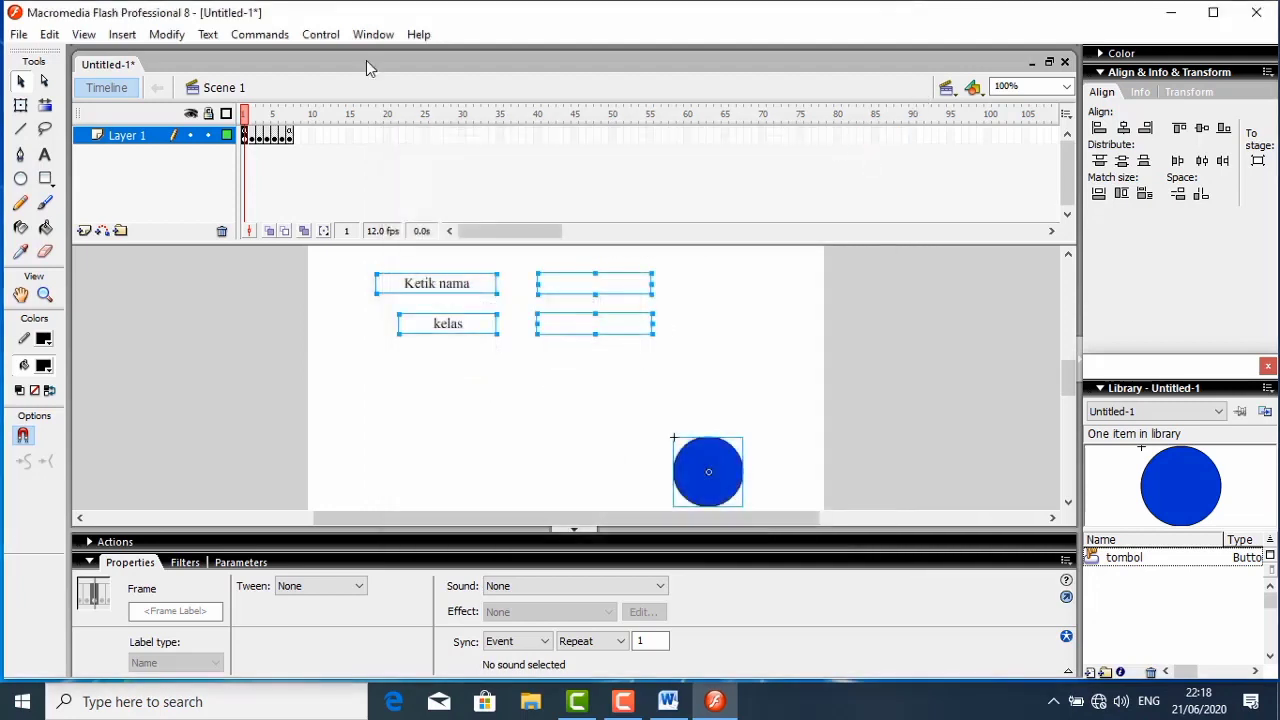
- Initialise the correct-answer counter in the frame 2 script with var benar=0, auto-format it, and collapse the script editor
click(252, 136)
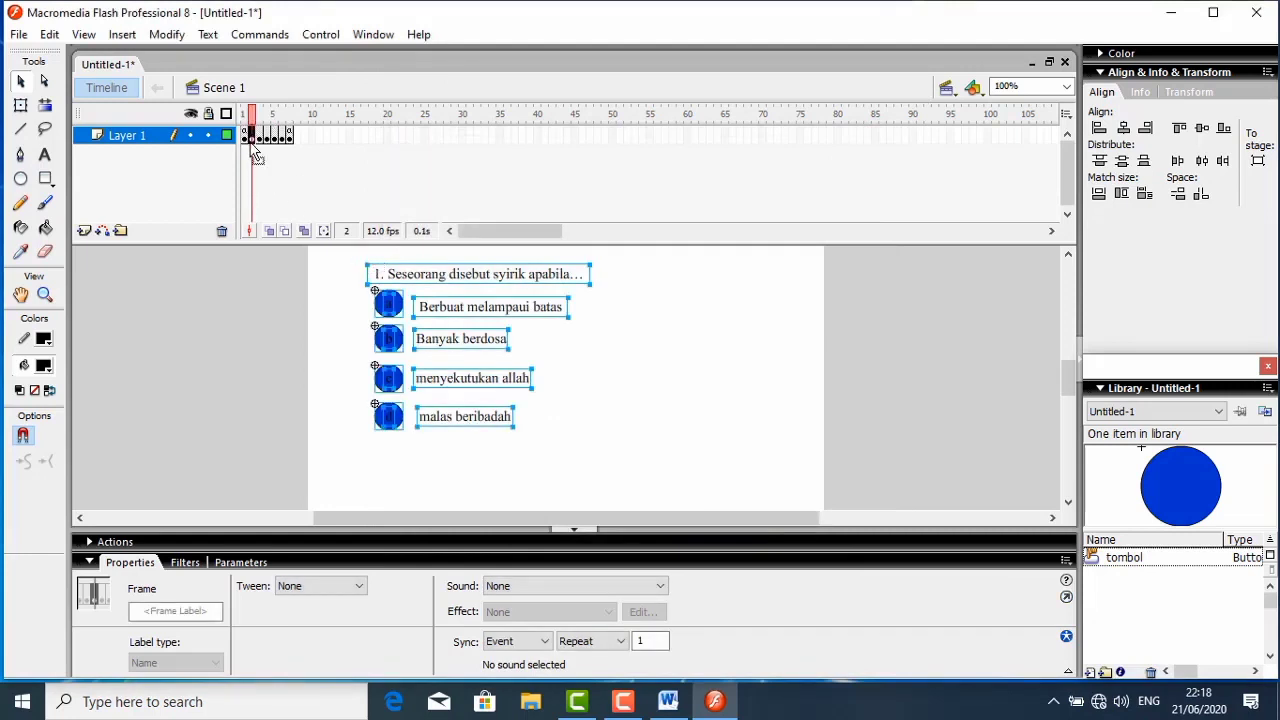
right_click(254, 141)
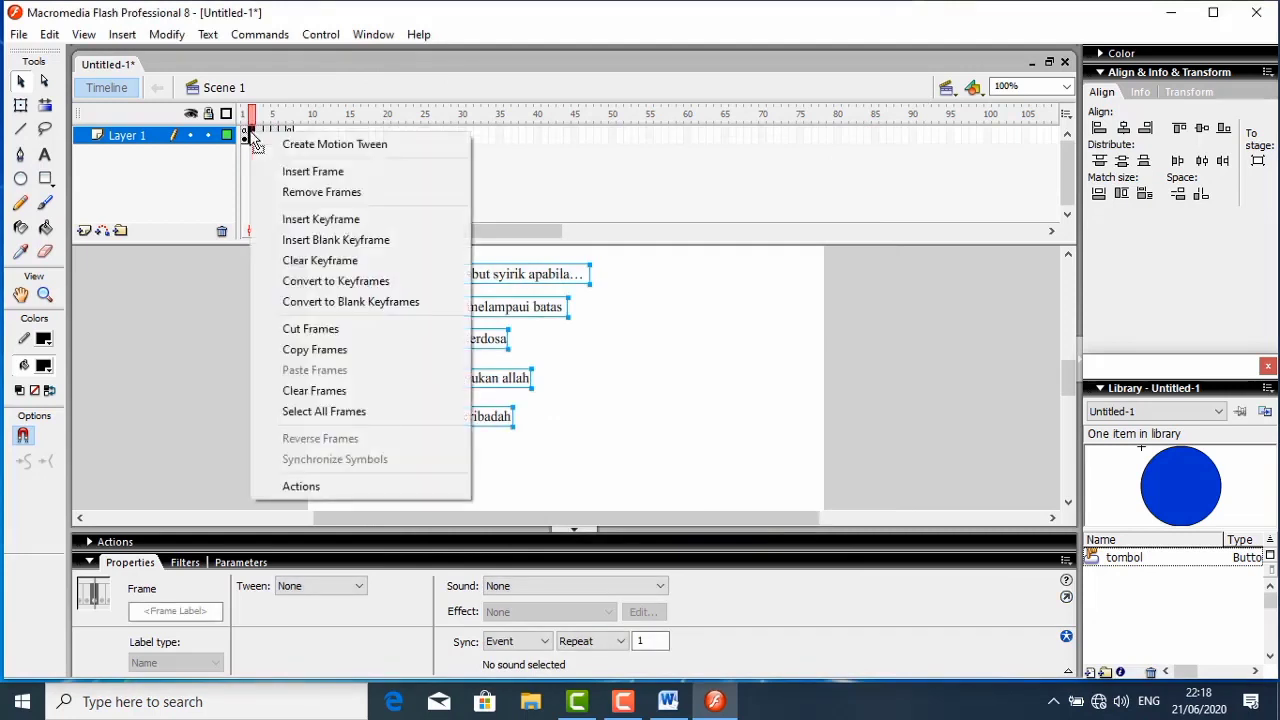
click(287, 488)
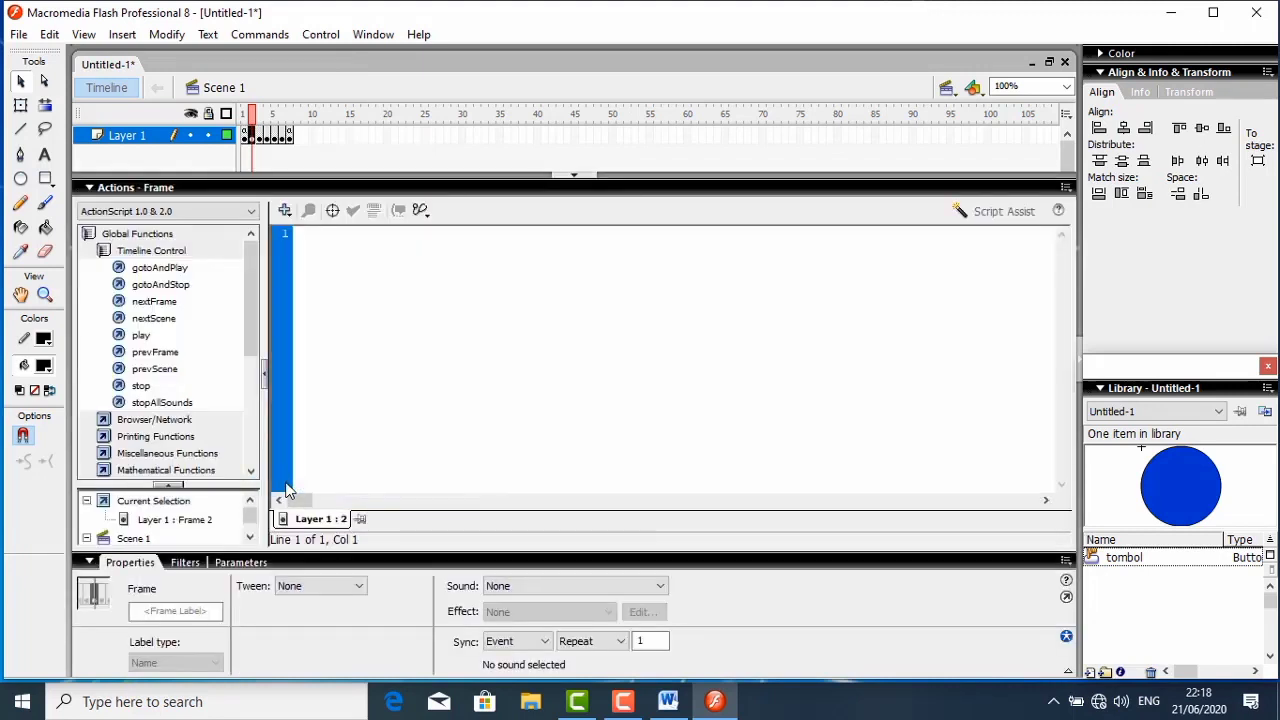
text(var)
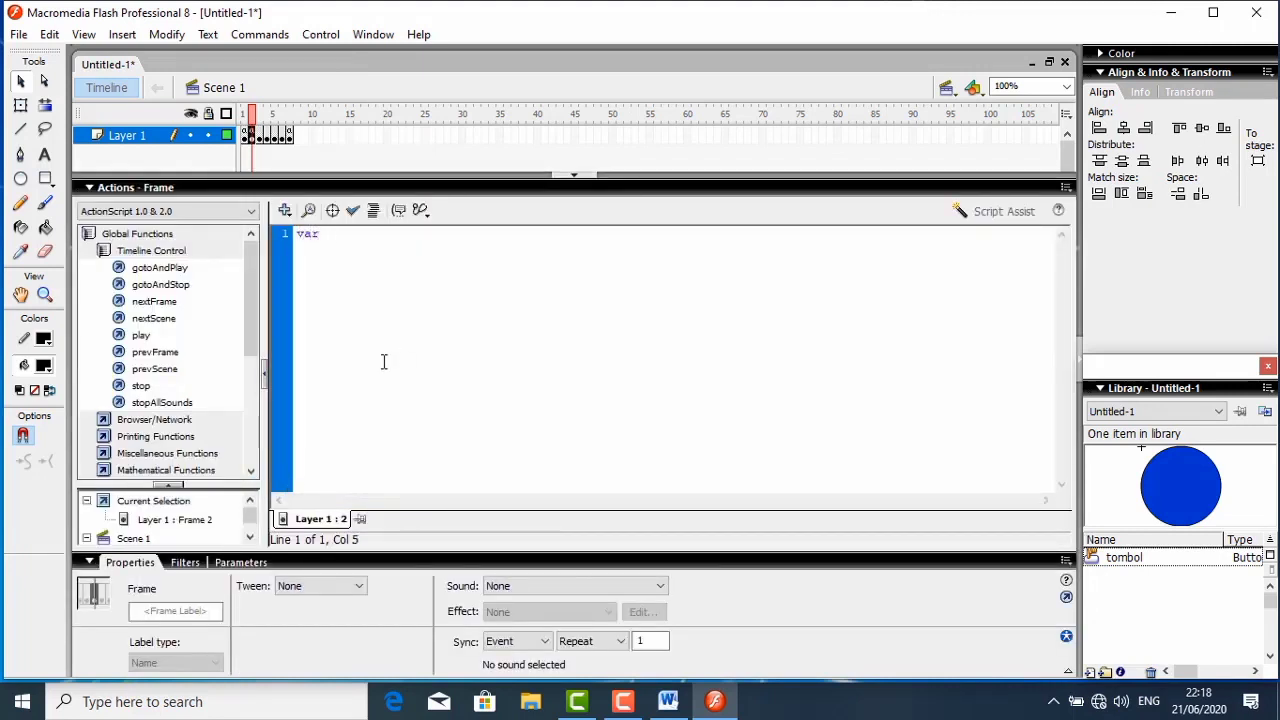
text( benar=0)
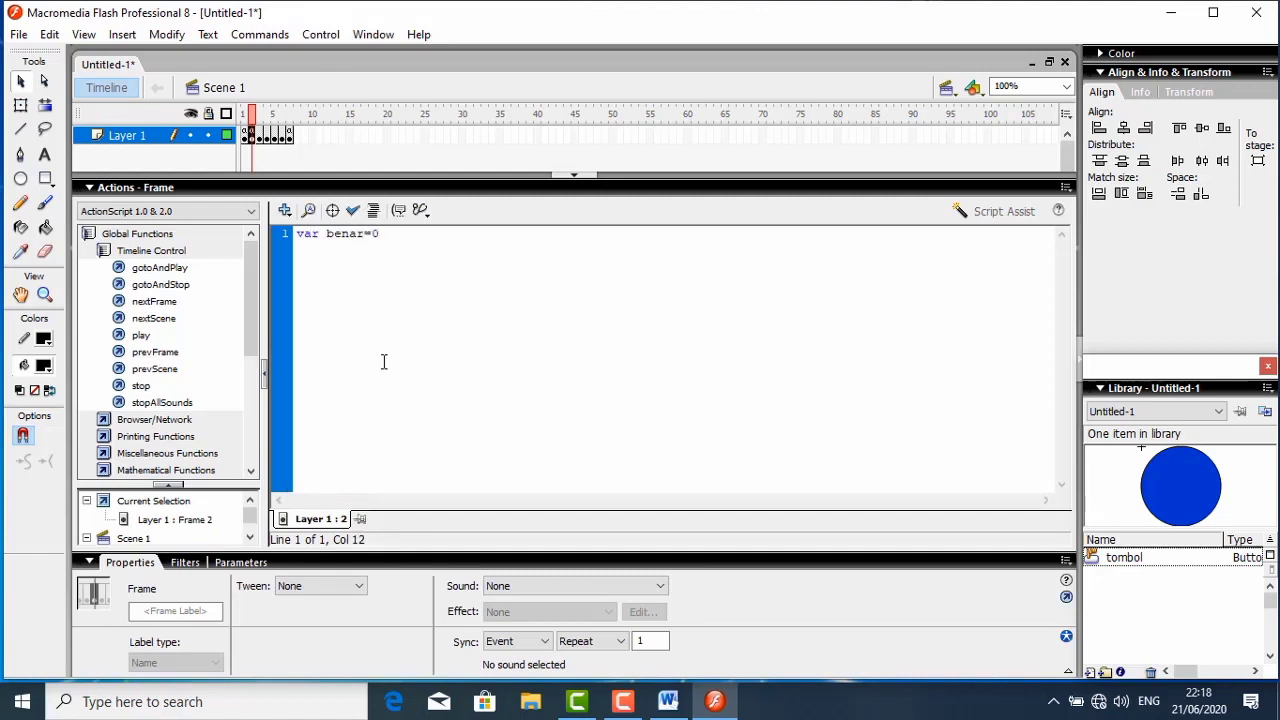
click(373, 211)
click(127, 190)
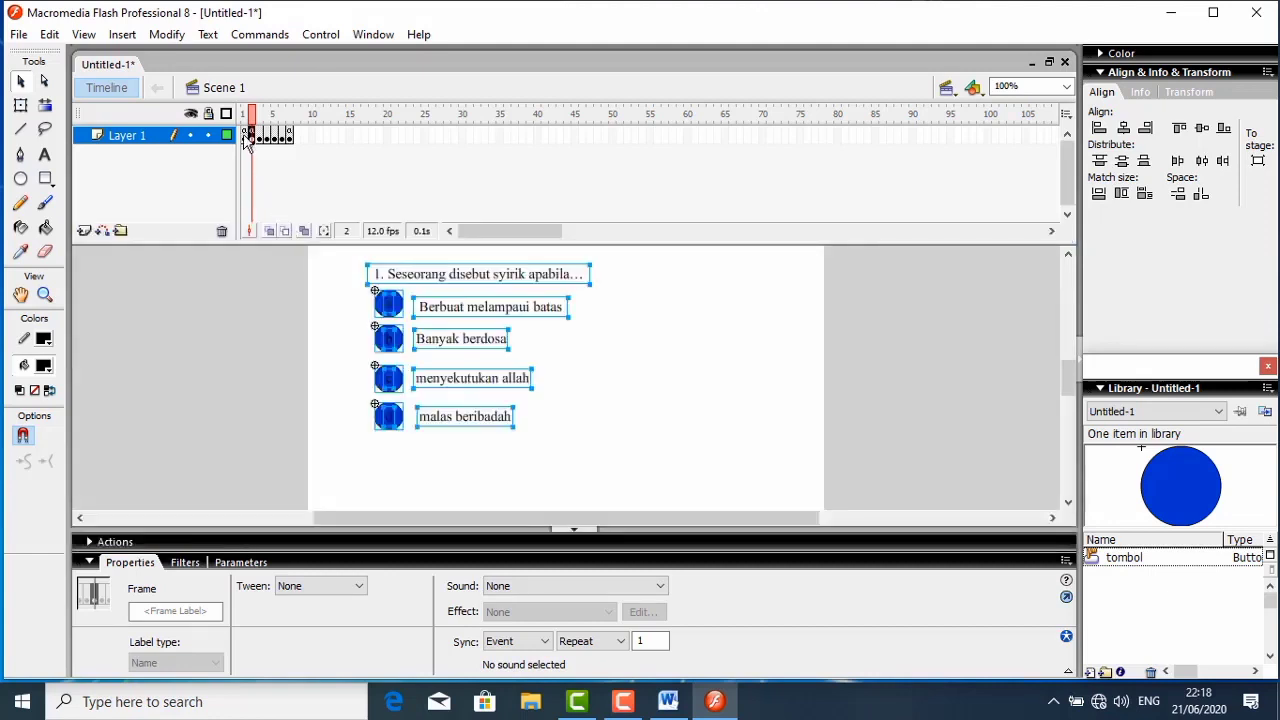
- Retest the movie from frame 1, entering the name and class lima again, and proceed to the first question
click(244, 136)
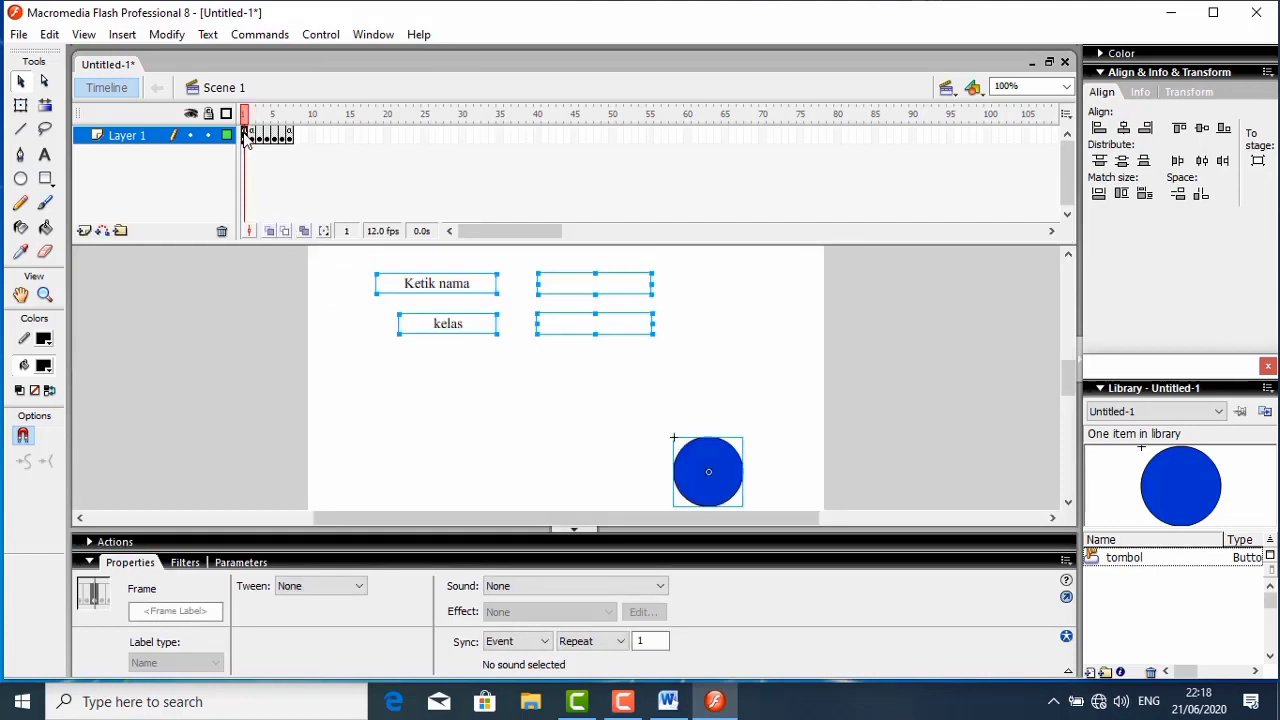
key(ctrl+Return)
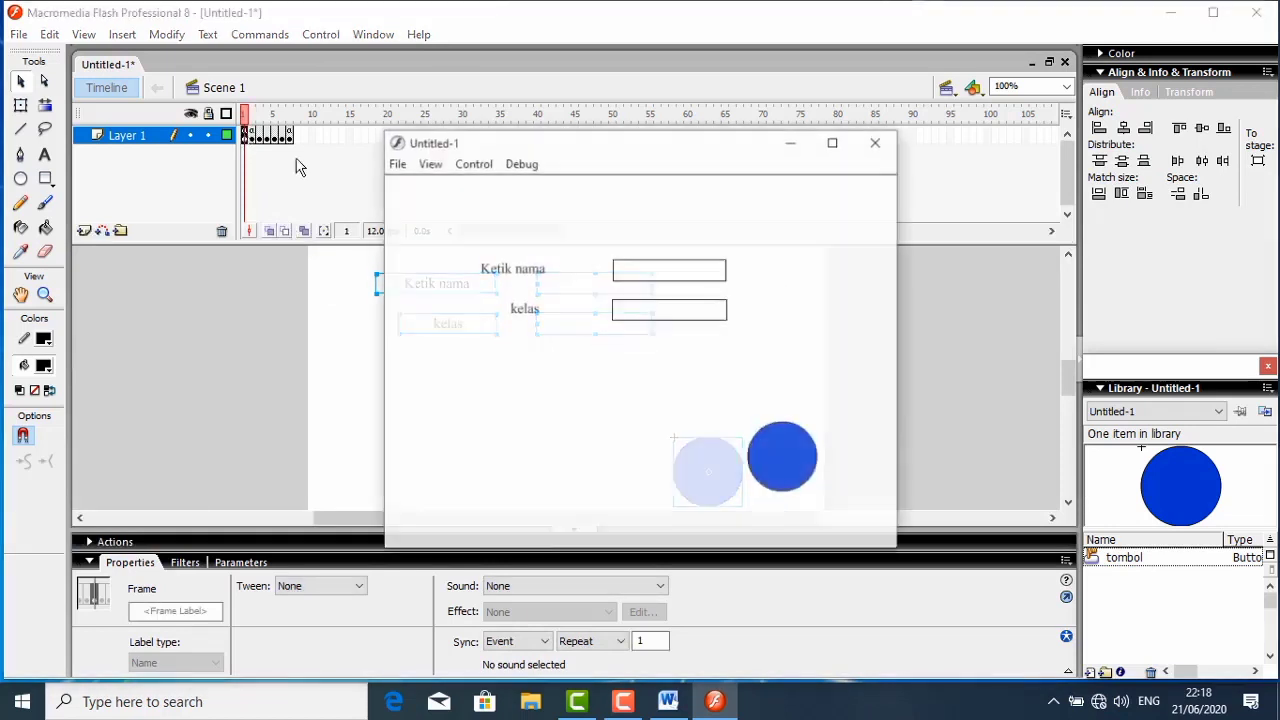
click(658, 276)
text(amia)
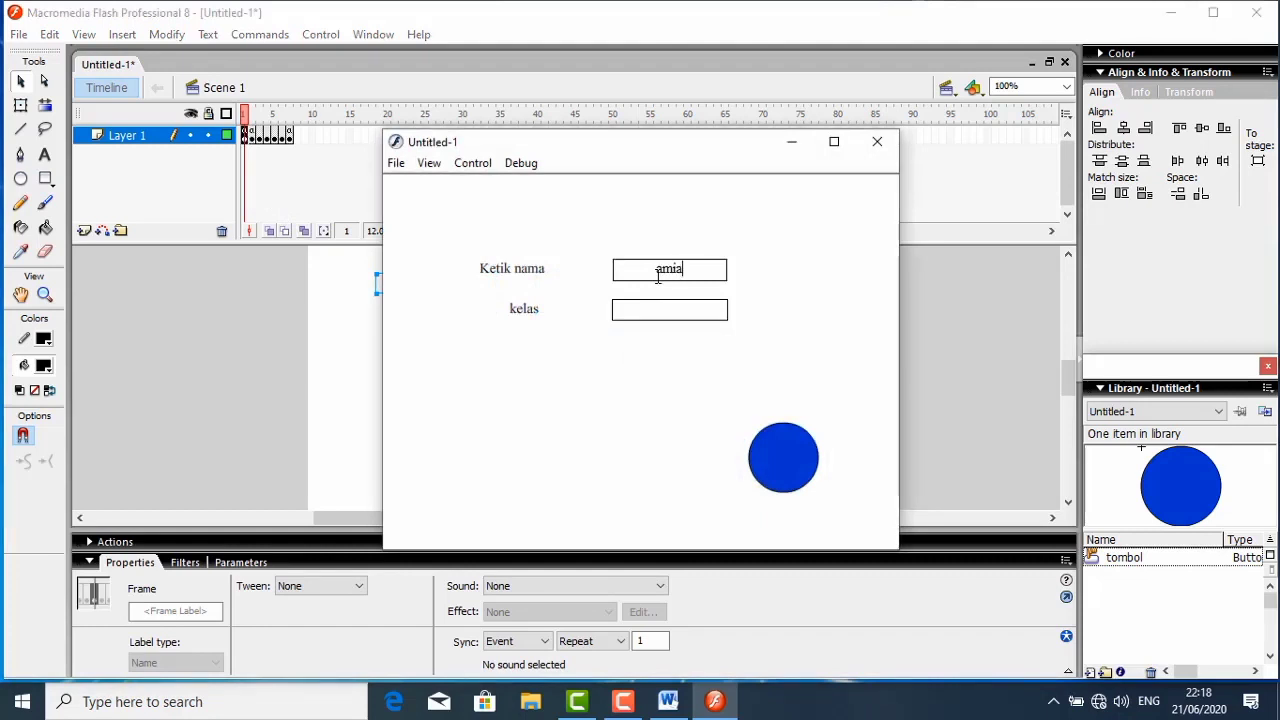
key(BackSpace)
text(nah)
click(665, 311)
text(lima)
click(780, 458)
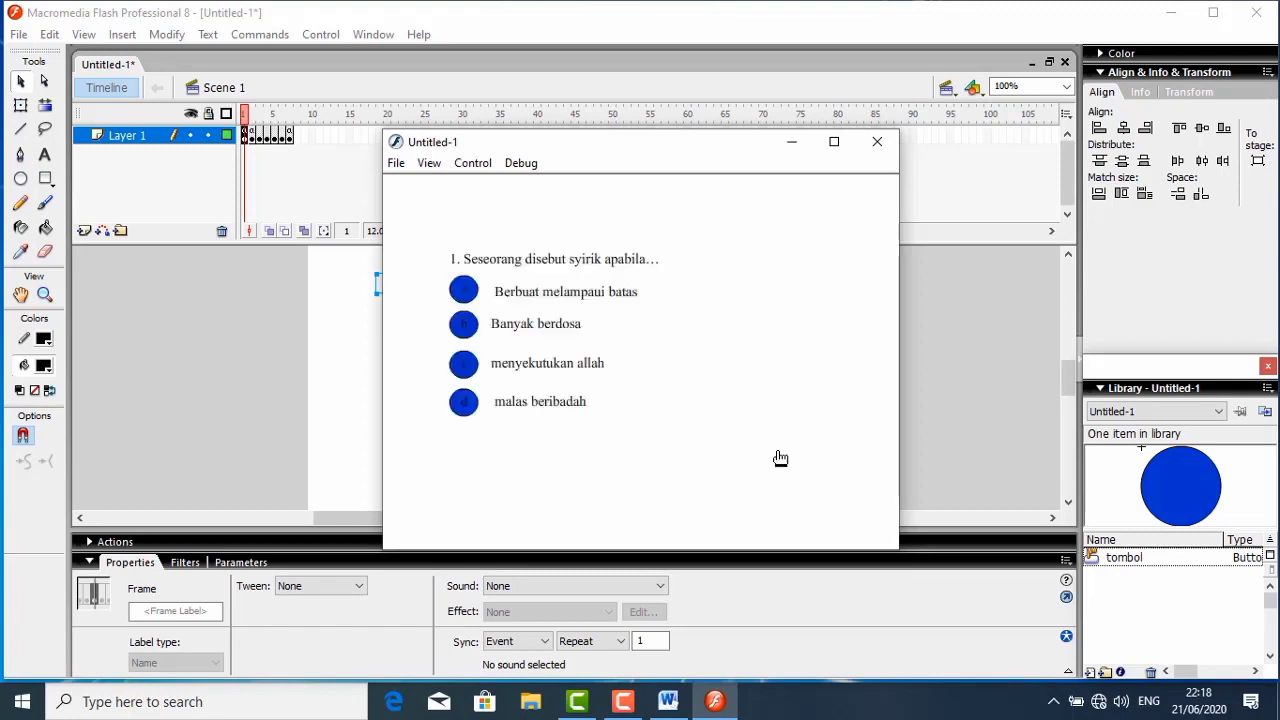
- Answer the questions with menyekutukan allah, niat, disiplin, selalu and bersih,rapi dan sopan, check the evaluation fields, and close the test
click(466, 366)
click(474, 290)
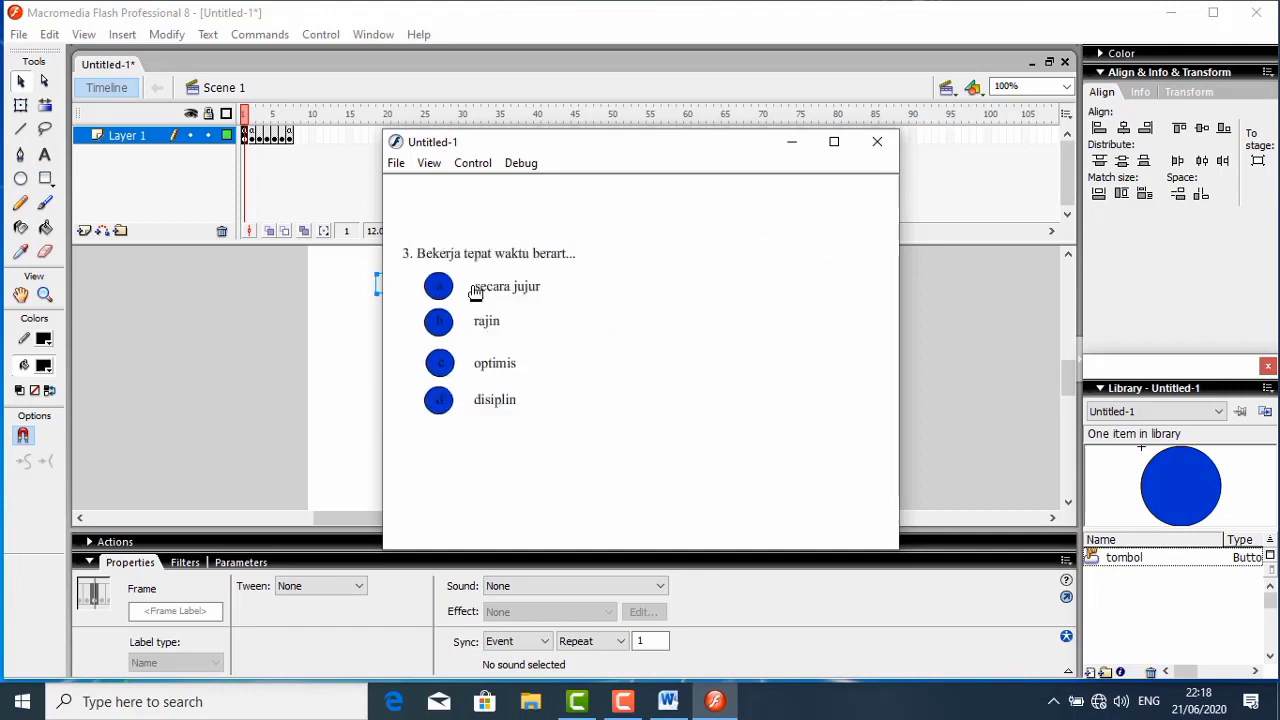
click(442, 404)
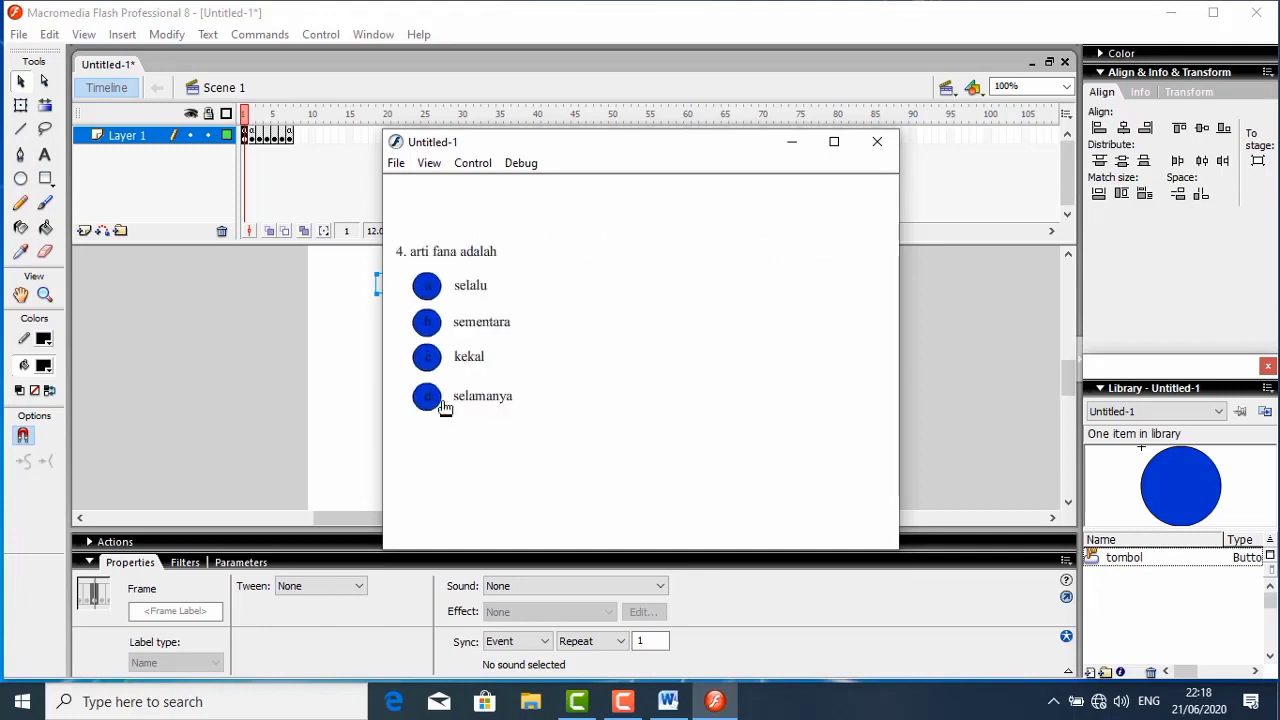
click(428, 287)
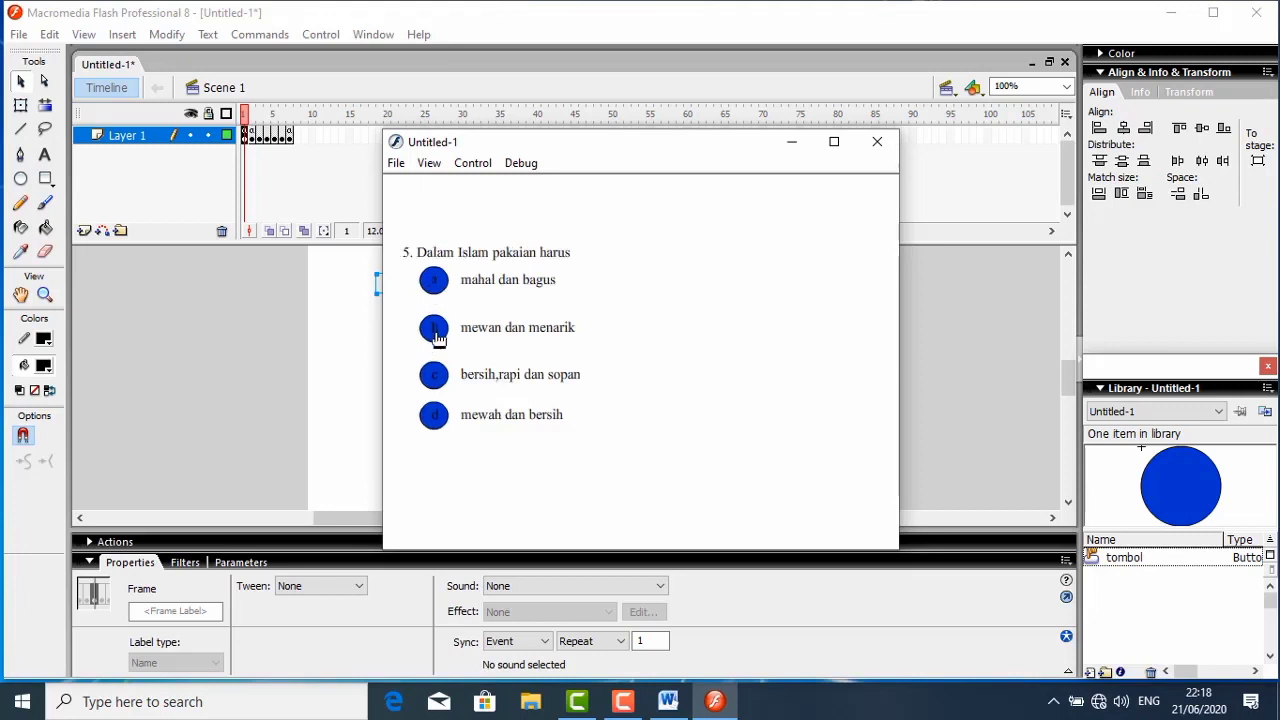
click(437, 375)
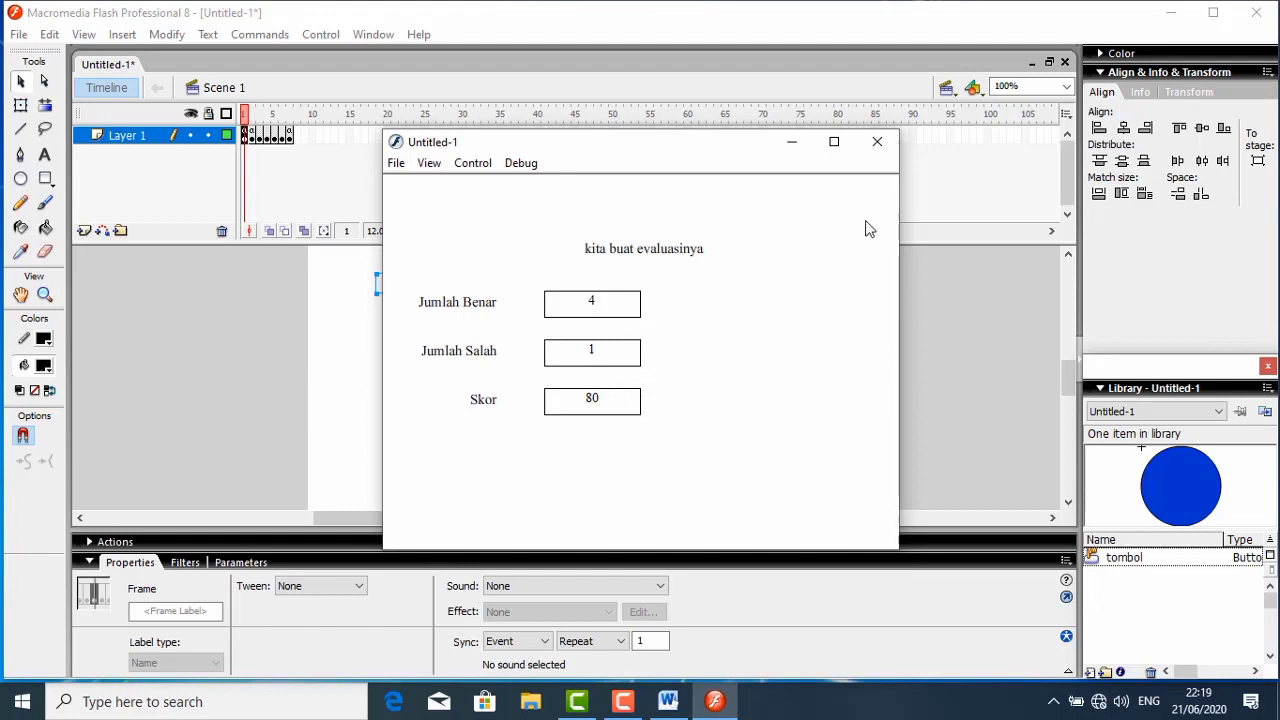
click(880, 145)
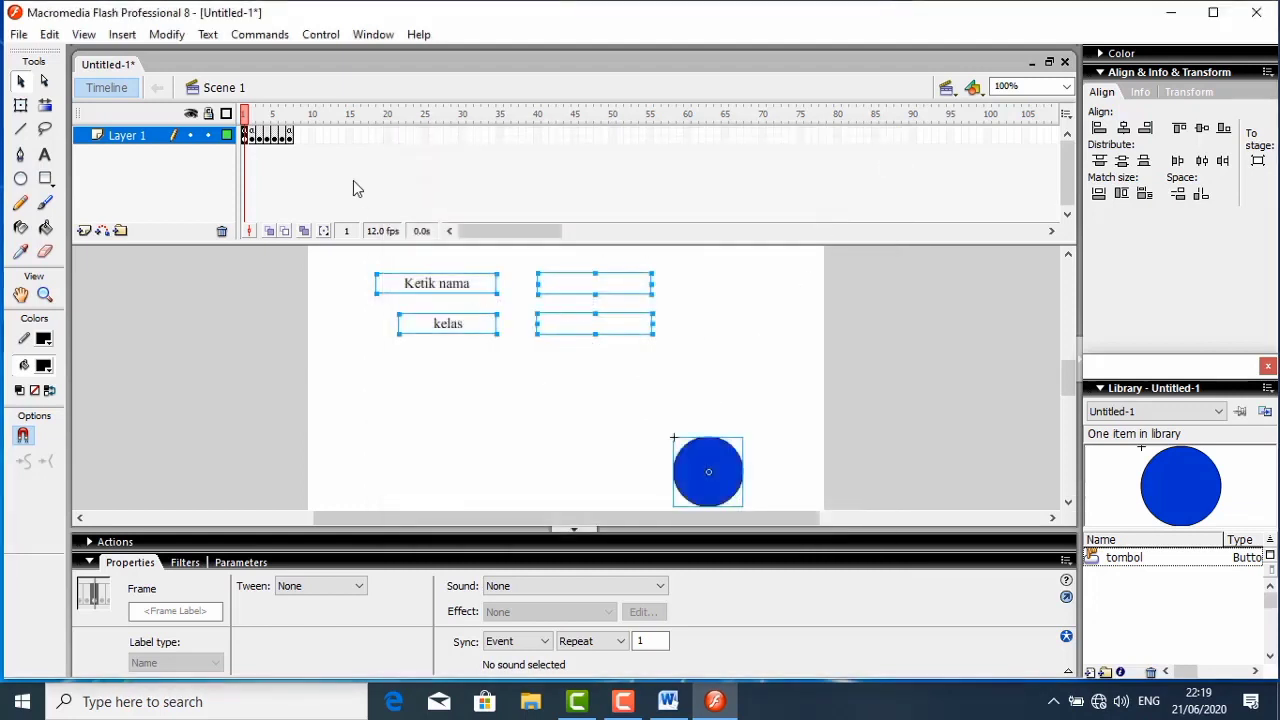
- Place an instance of the tombol button on the evaluation frame 7, at about X 414, Y 258
click(289, 136)
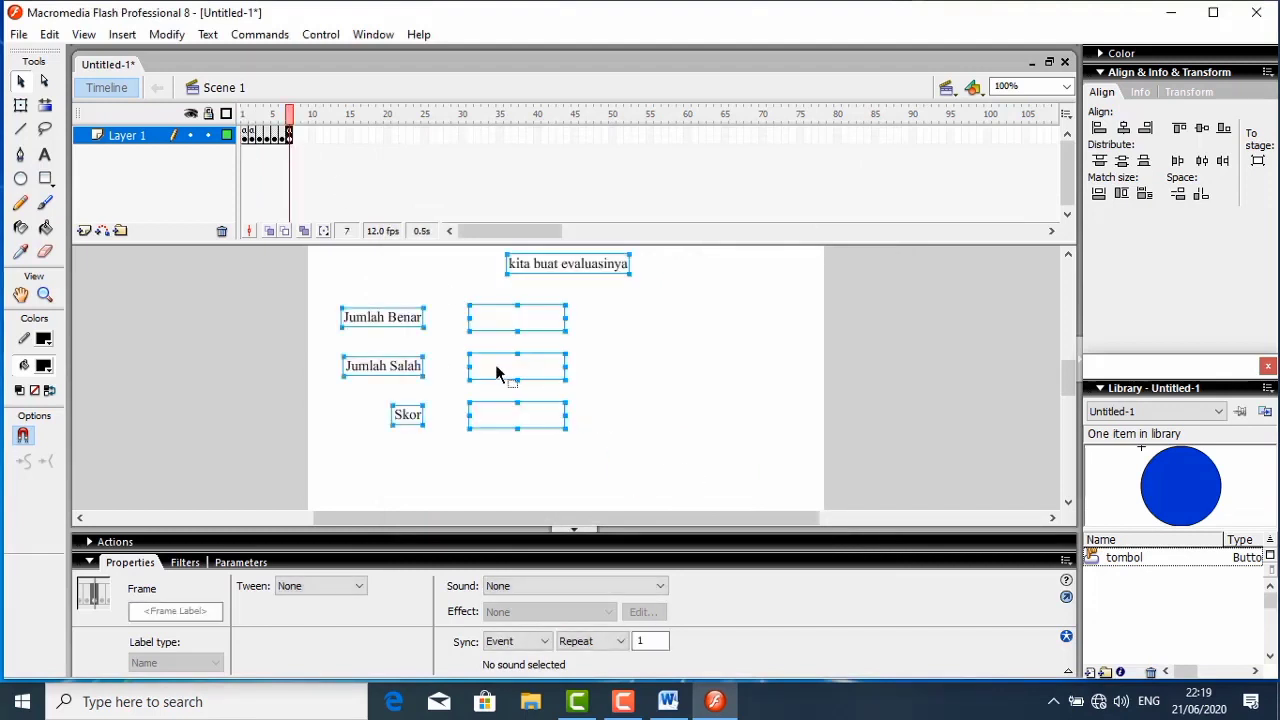
click(1137, 560)
drag(1137, 560, 731, 472)
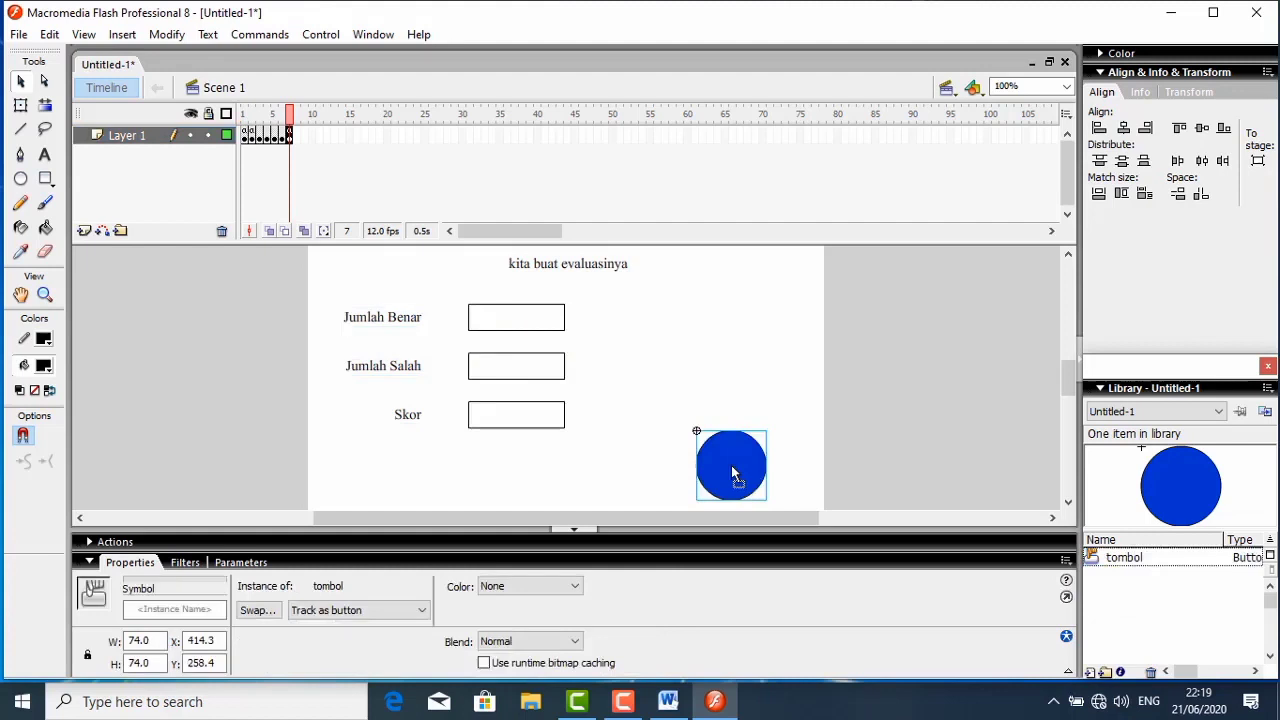
- Script the evaluation frame's button with Script Assist to go to and stop at frame number 1 on release, and collapse the script editor
right_click(731, 470)
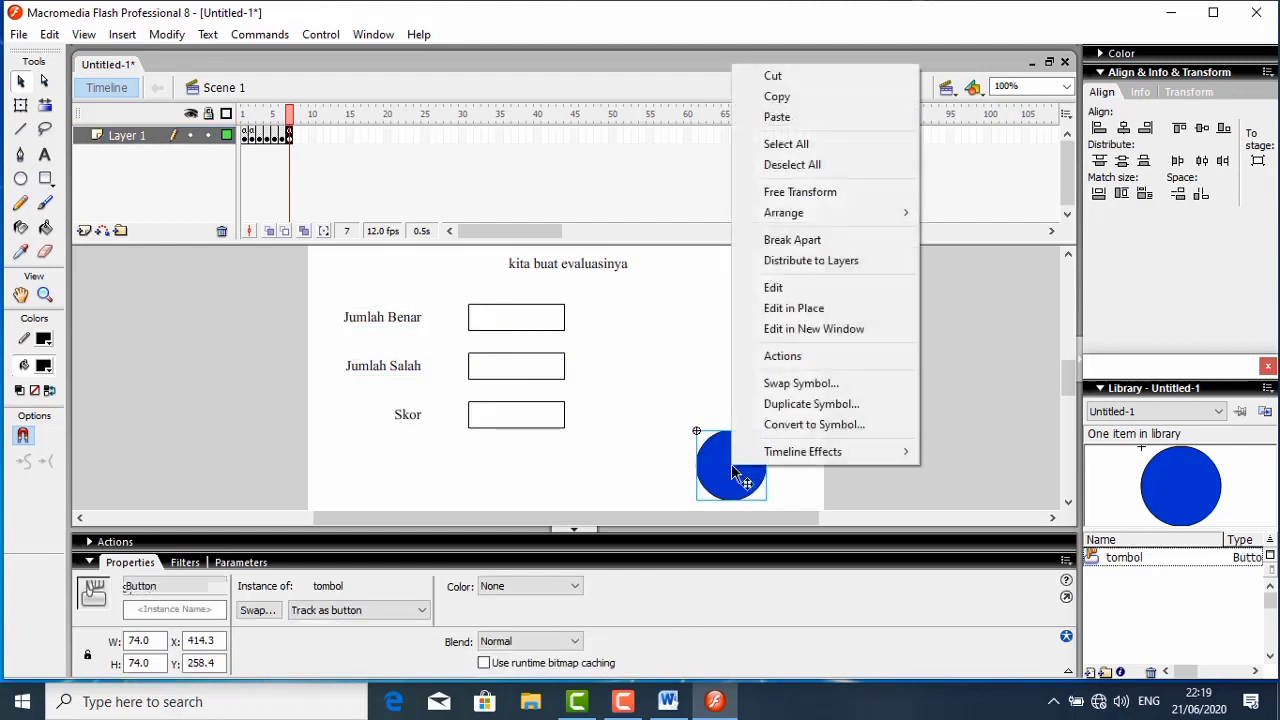
click(780, 357)
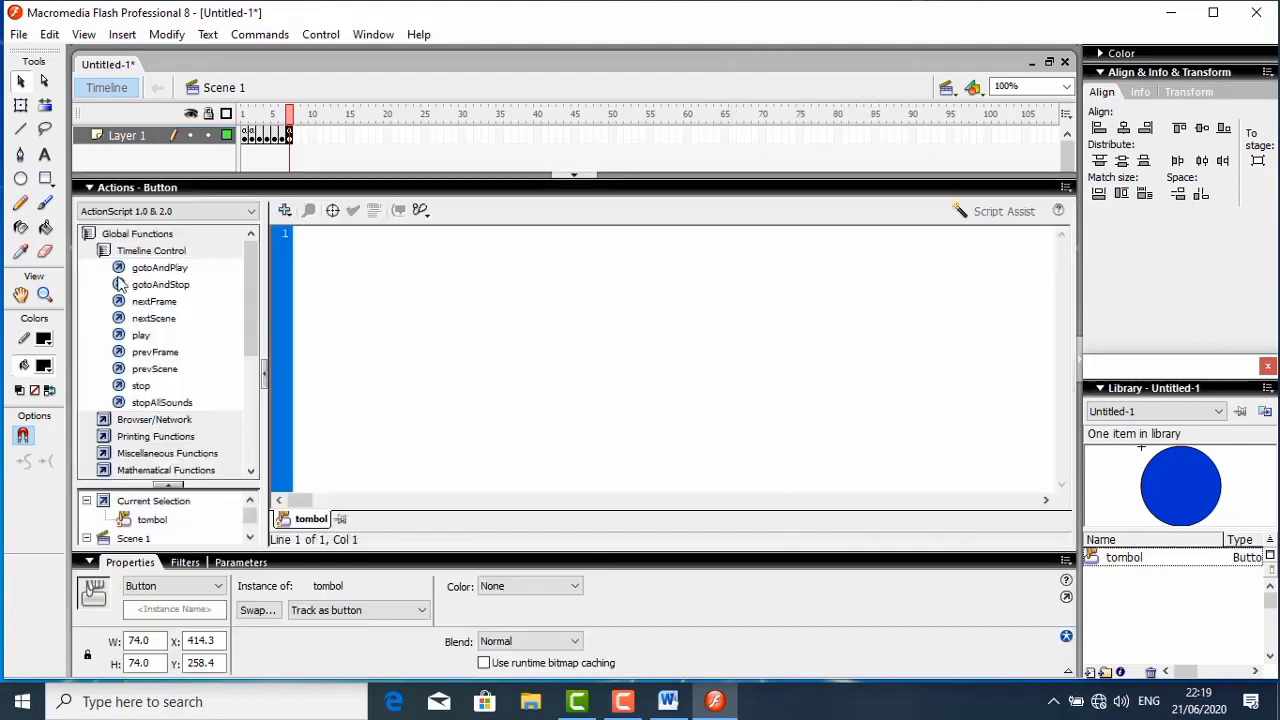
click(987, 211)
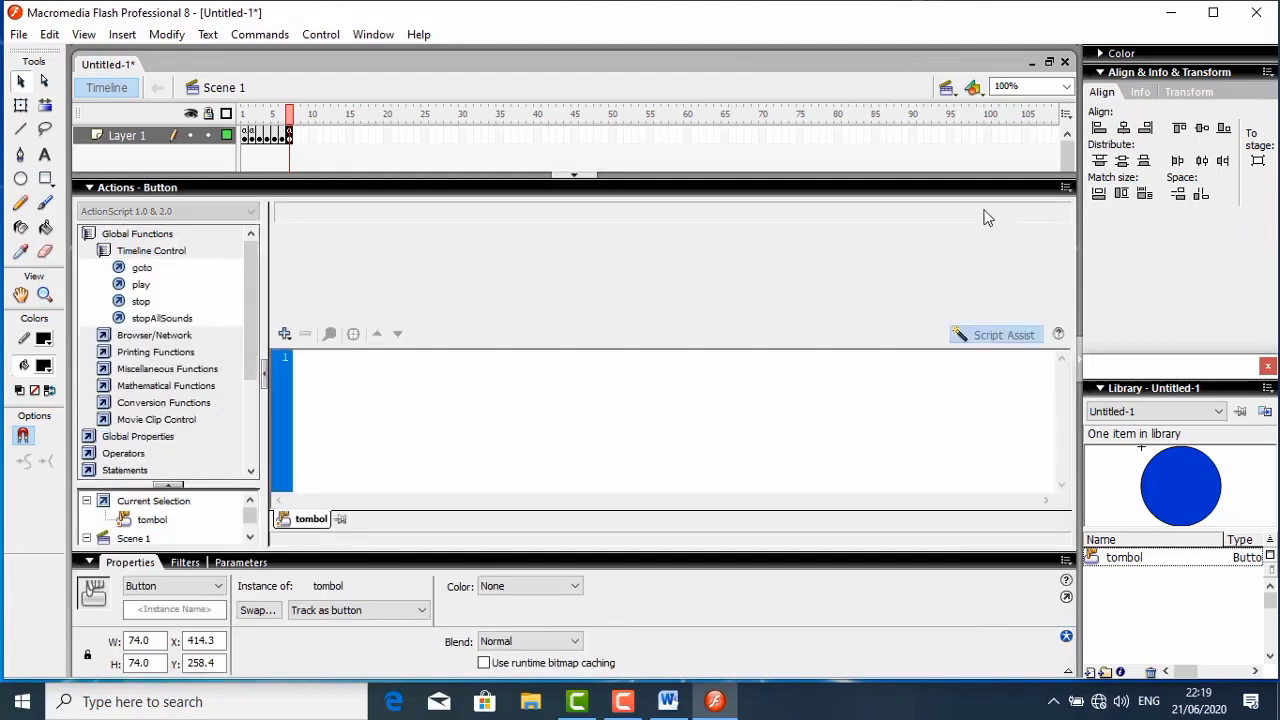
double_click(142, 268)
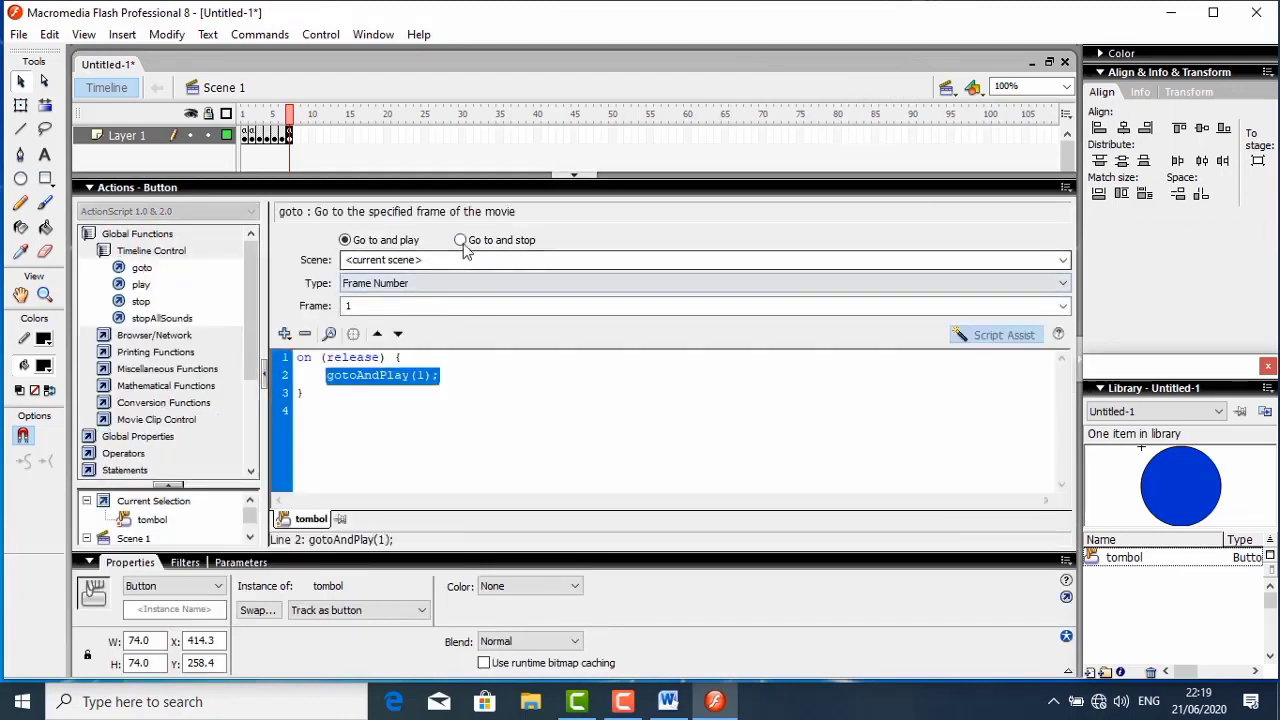
click(460, 240)
click(453, 284)
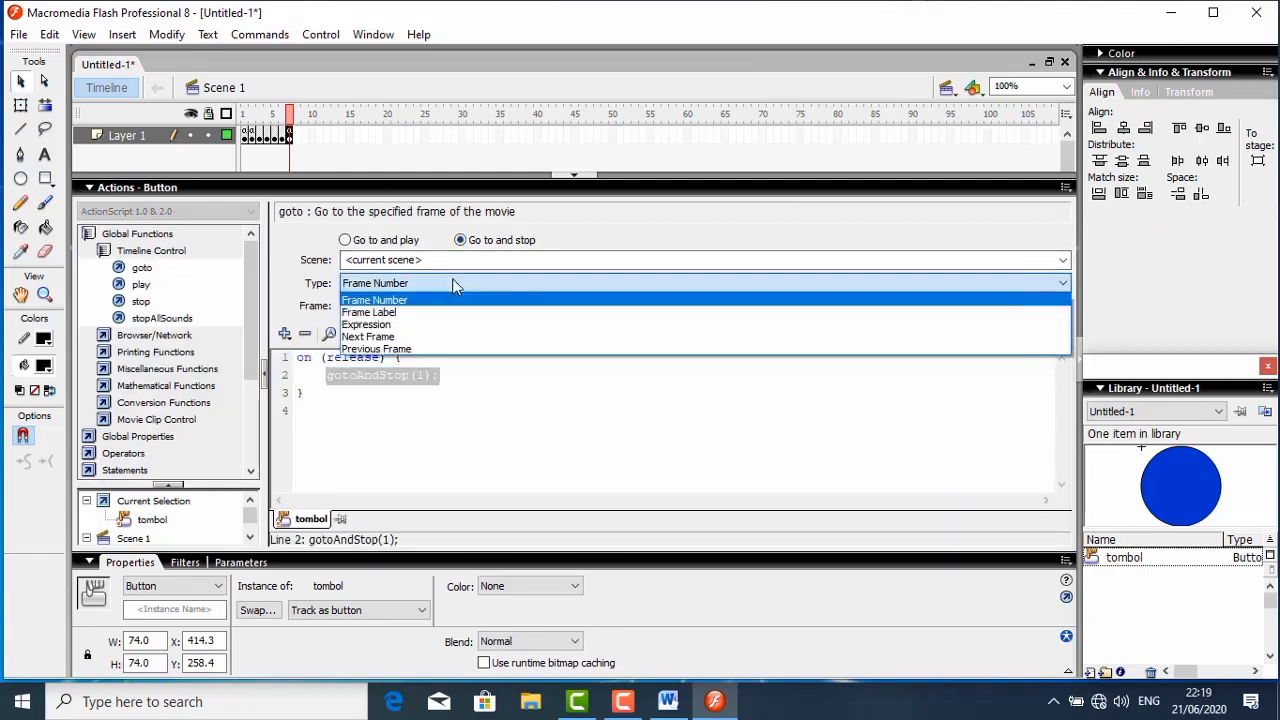
click(374, 300)
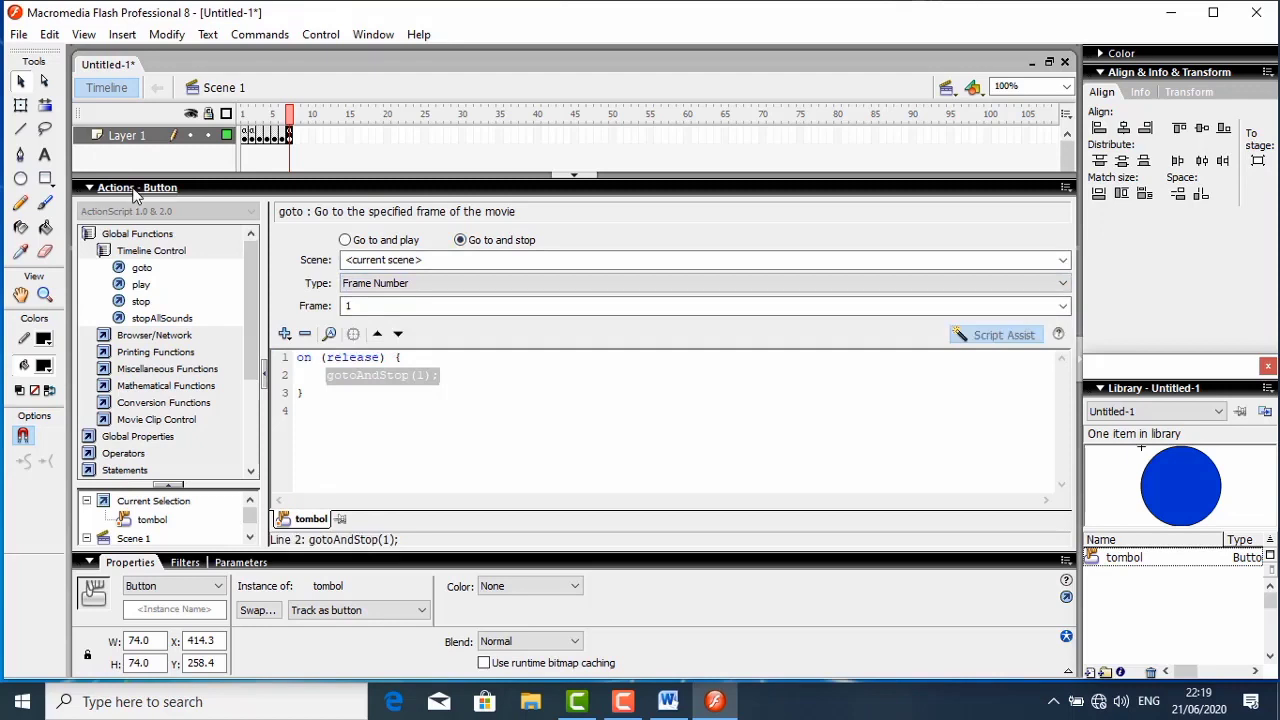
click(122, 187)
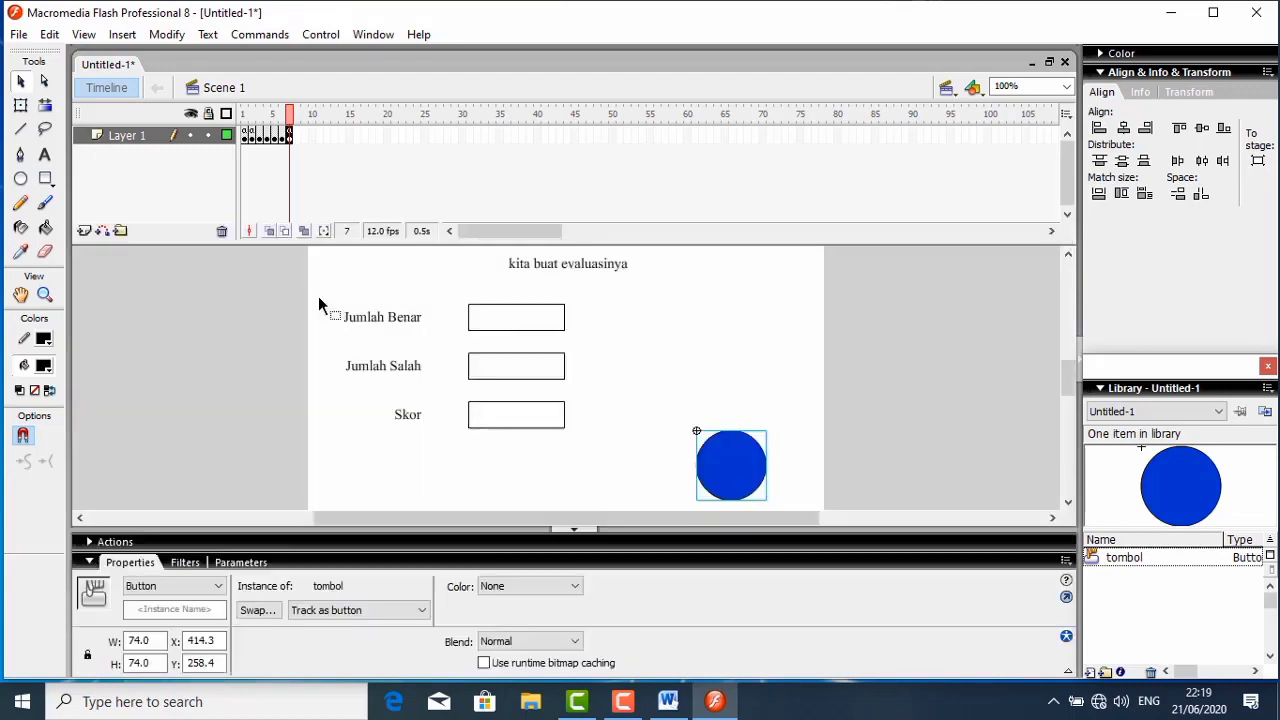
- Test the movie from frame 1, entering the name and class lima, and proceed to the first question
click(245, 139)
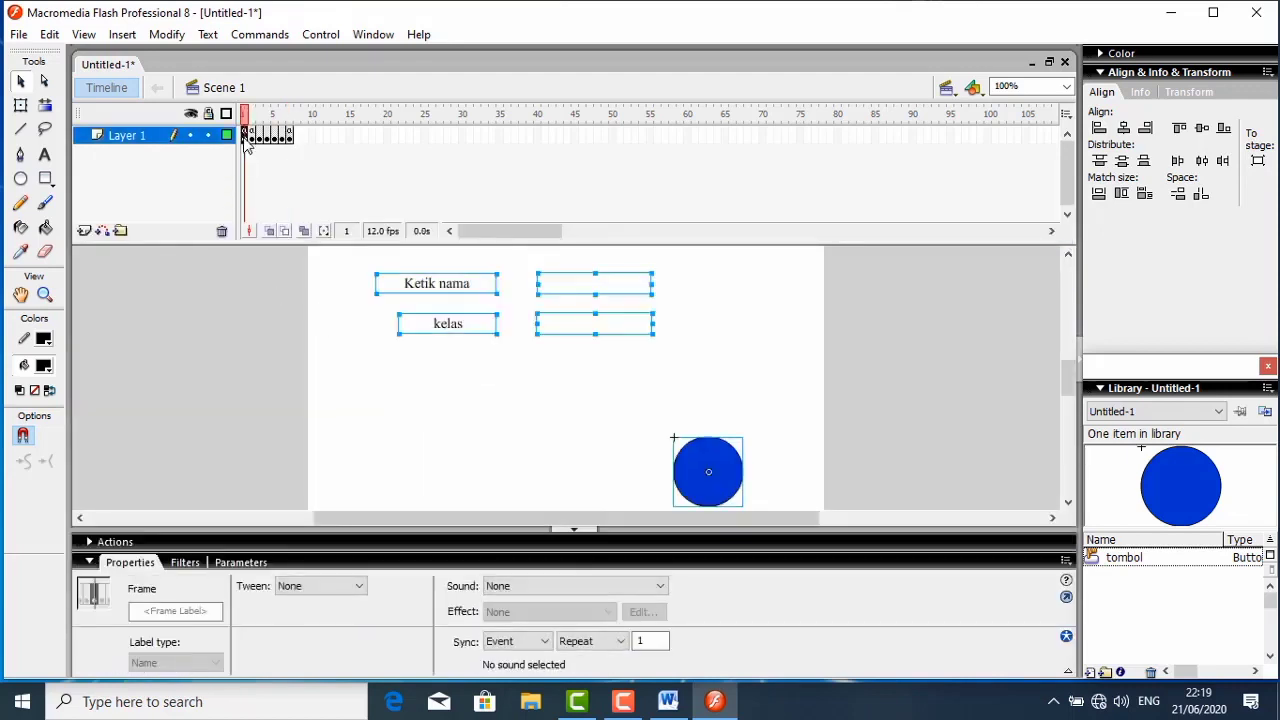
key(ctrl+Return)
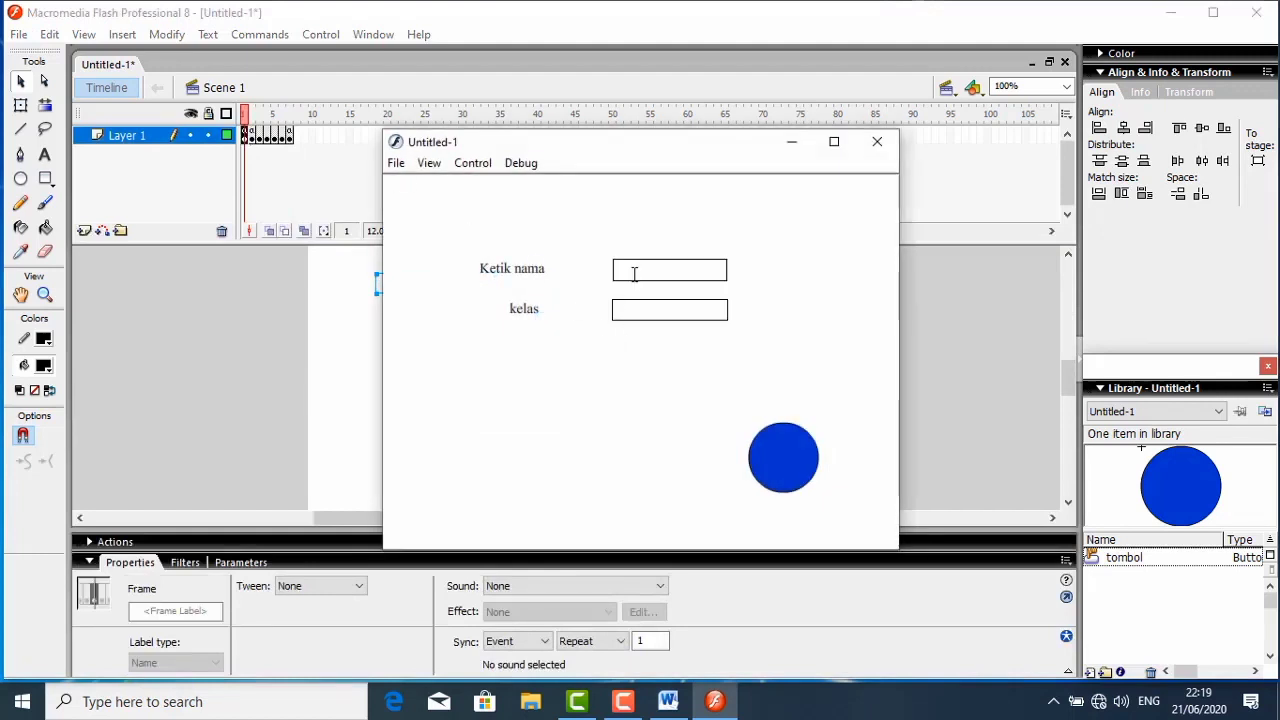
click(635, 272)
text(aminah)
click(653, 313)
text(lima)
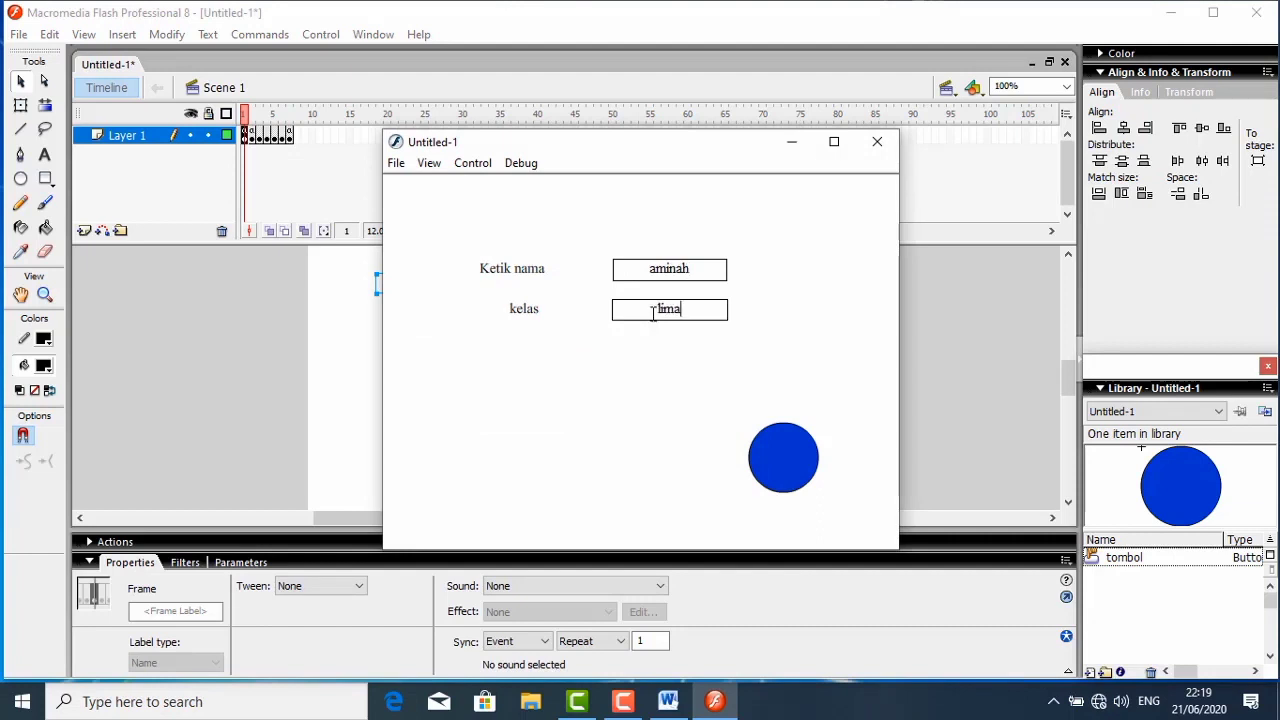
click(787, 476)
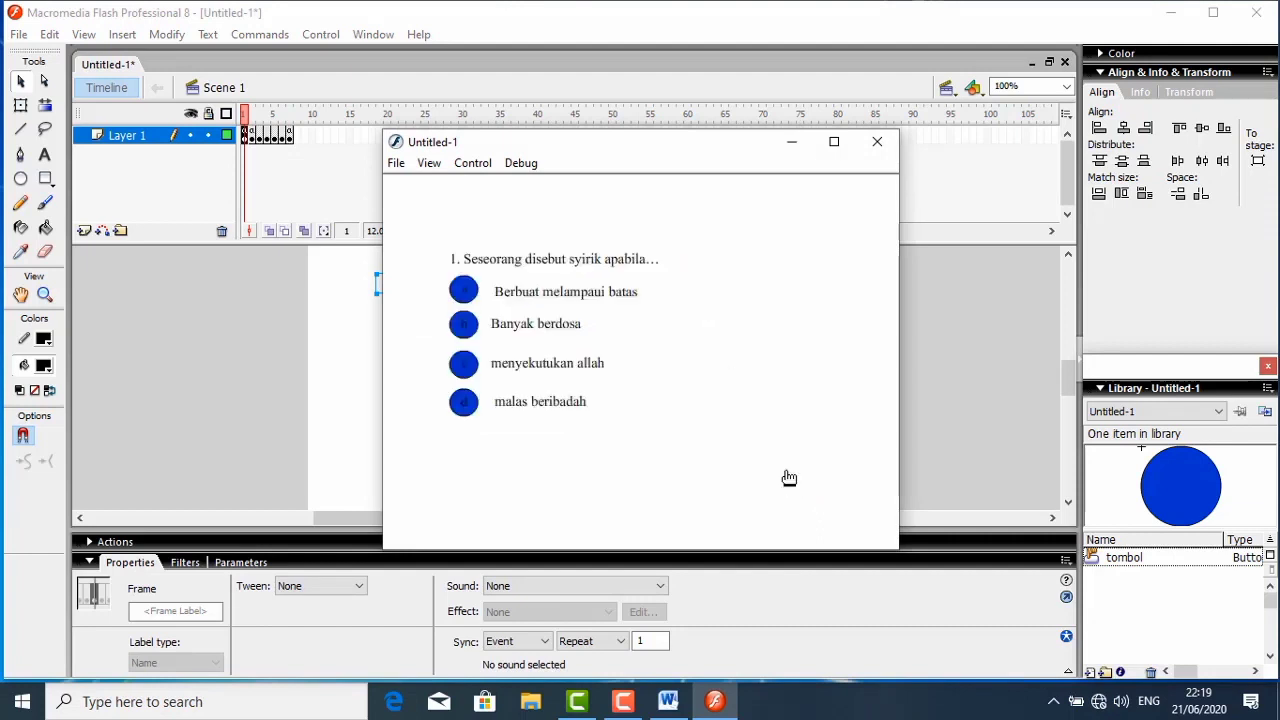
- Answer the questions with menyekutukan allah, banyak sedikitnya, disiplin, sementara and bersih,rapi dan sopan, and check the evaluation fields
click(470, 365)
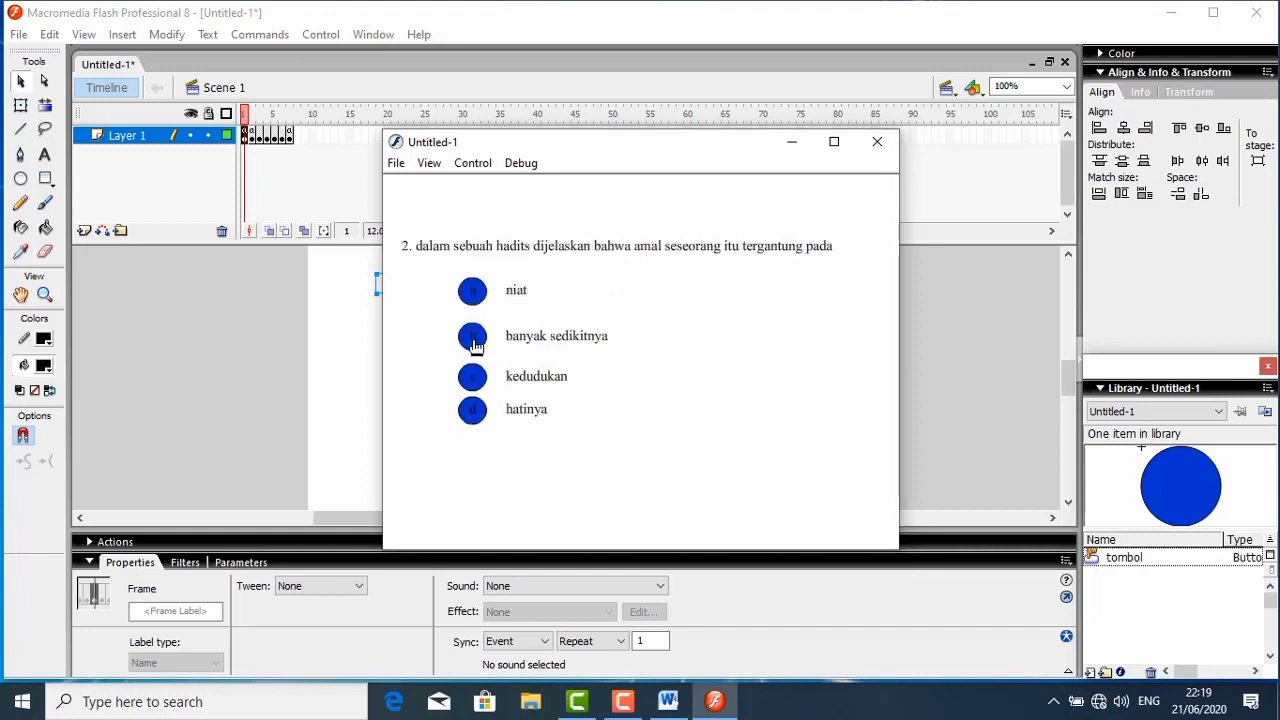
click(473, 340)
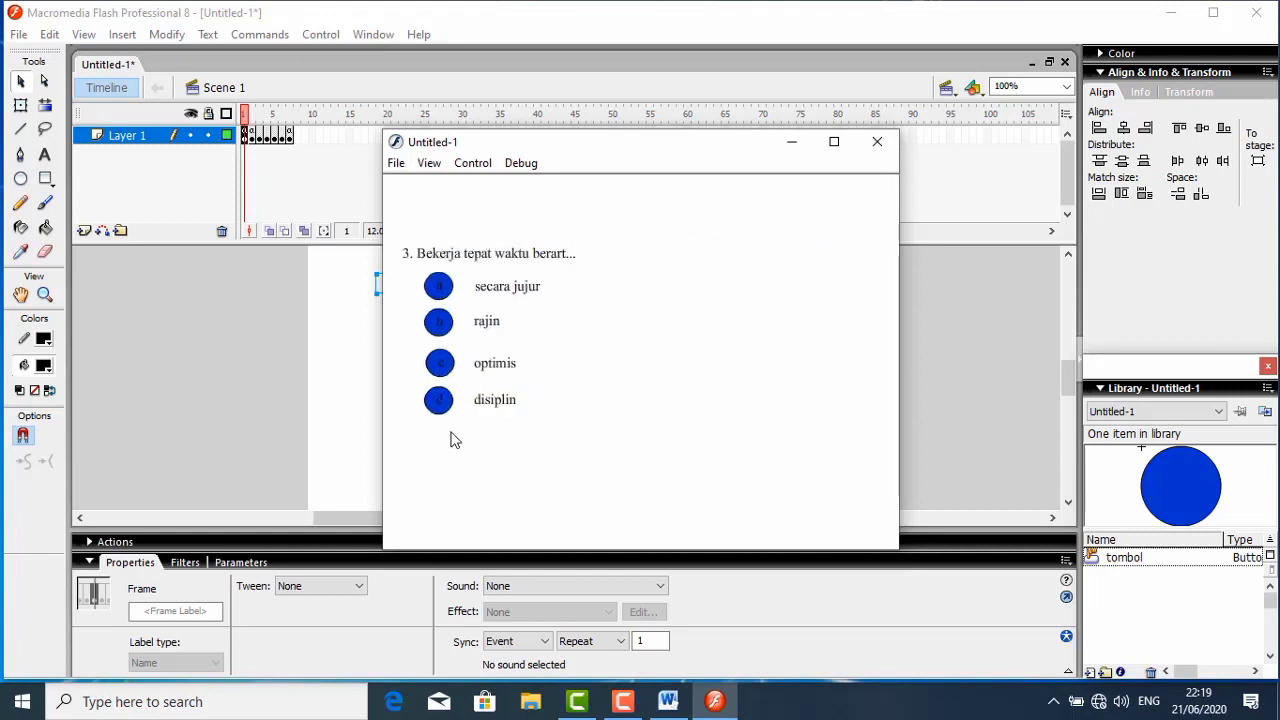
click(440, 399)
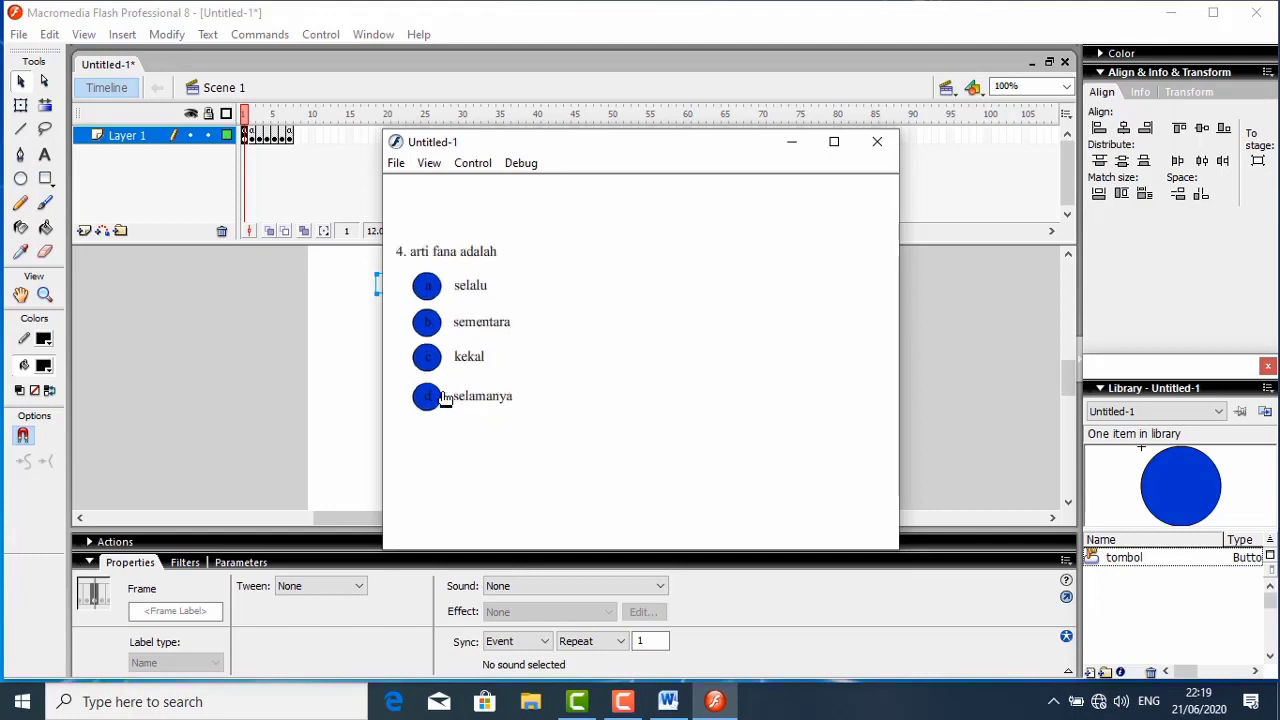
click(430, 322)
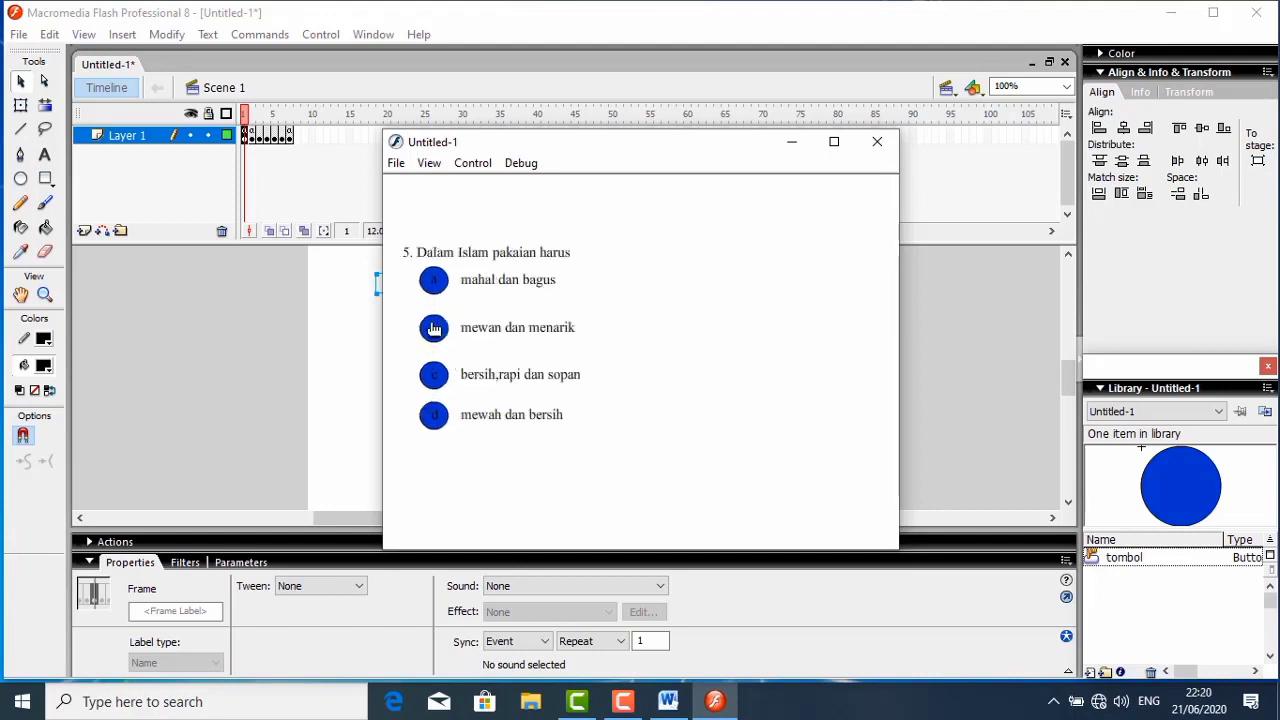
click(436, 375)
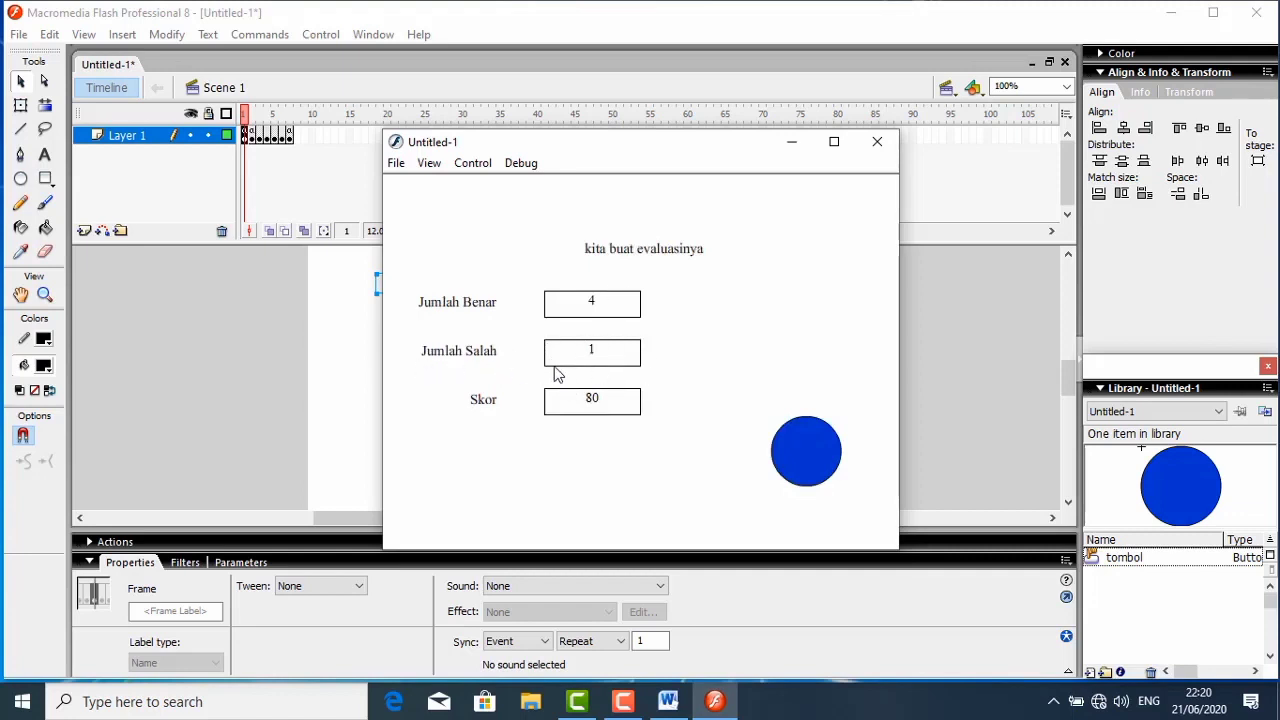
- Return to the opening form with the evaluation frame's button, enter the name again, and proceed to the first question
click(790, 447)
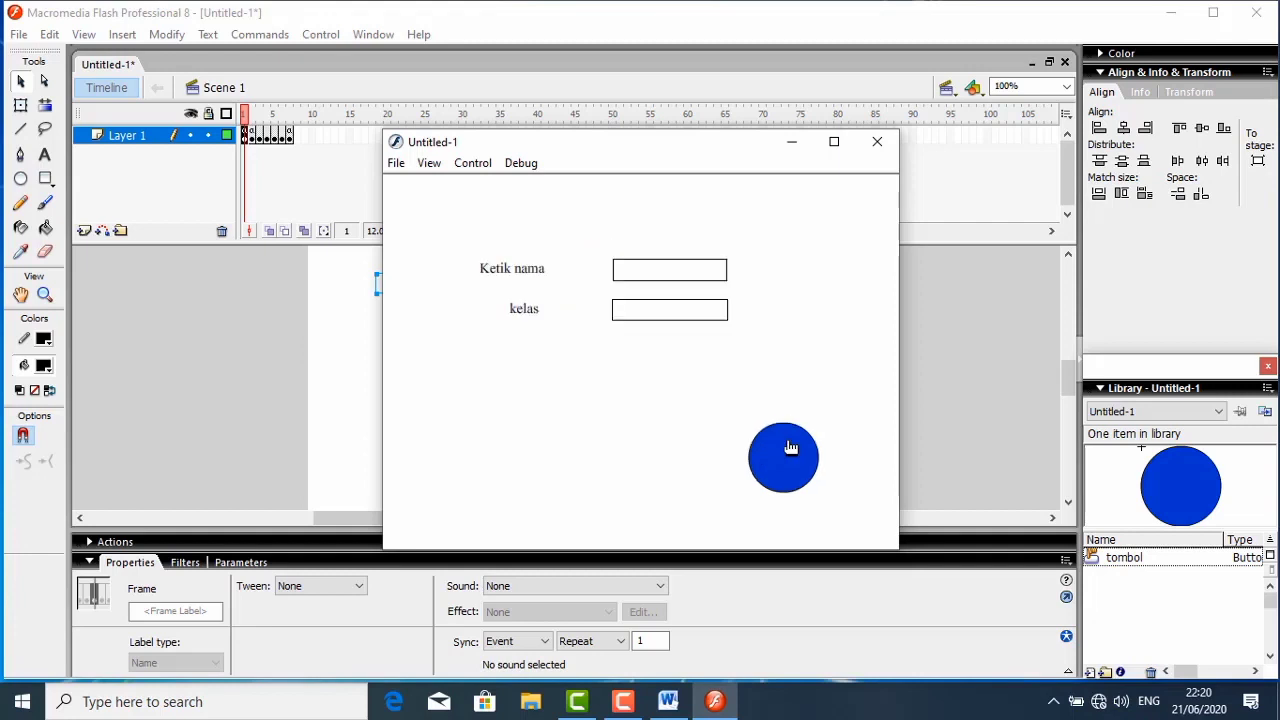
click(646, 270)
text(aminah)
click(778, 450)
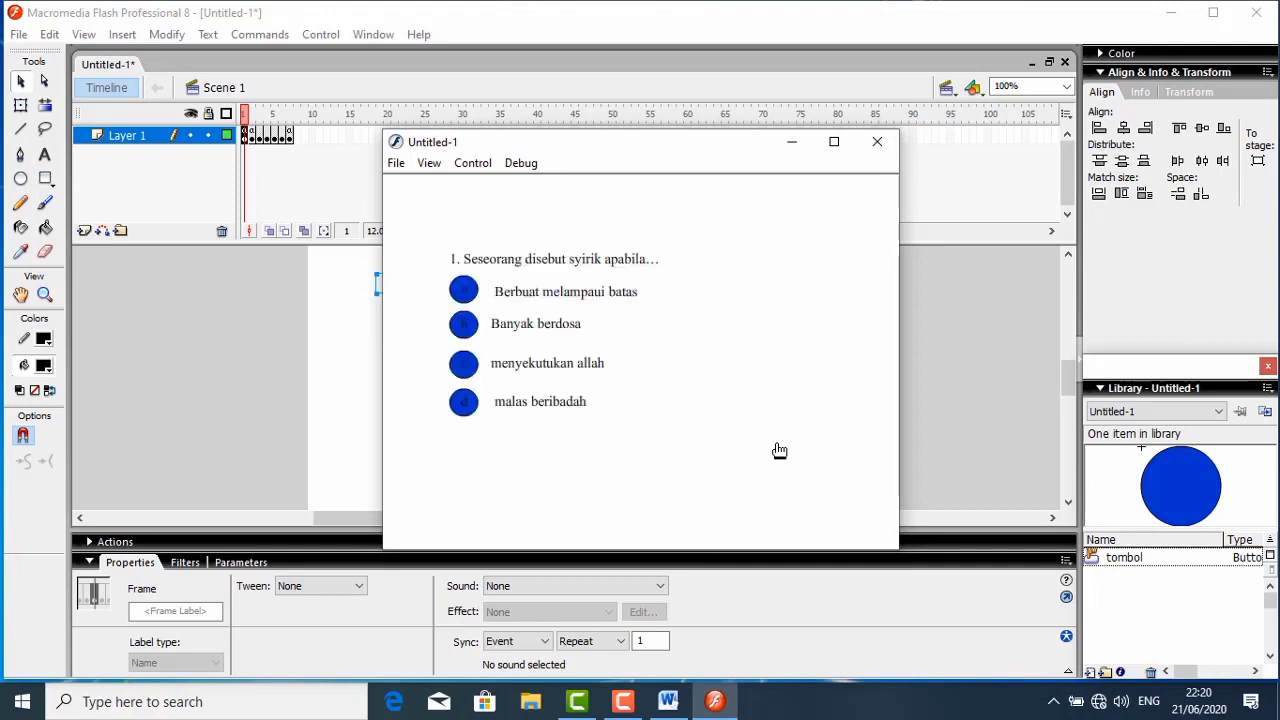
- Answer the questions with menyekutukan allah, niat, disiplin, sementara and bersih,rapi dan sopan, check the evaluation fields, and close the test
click(472, 370)
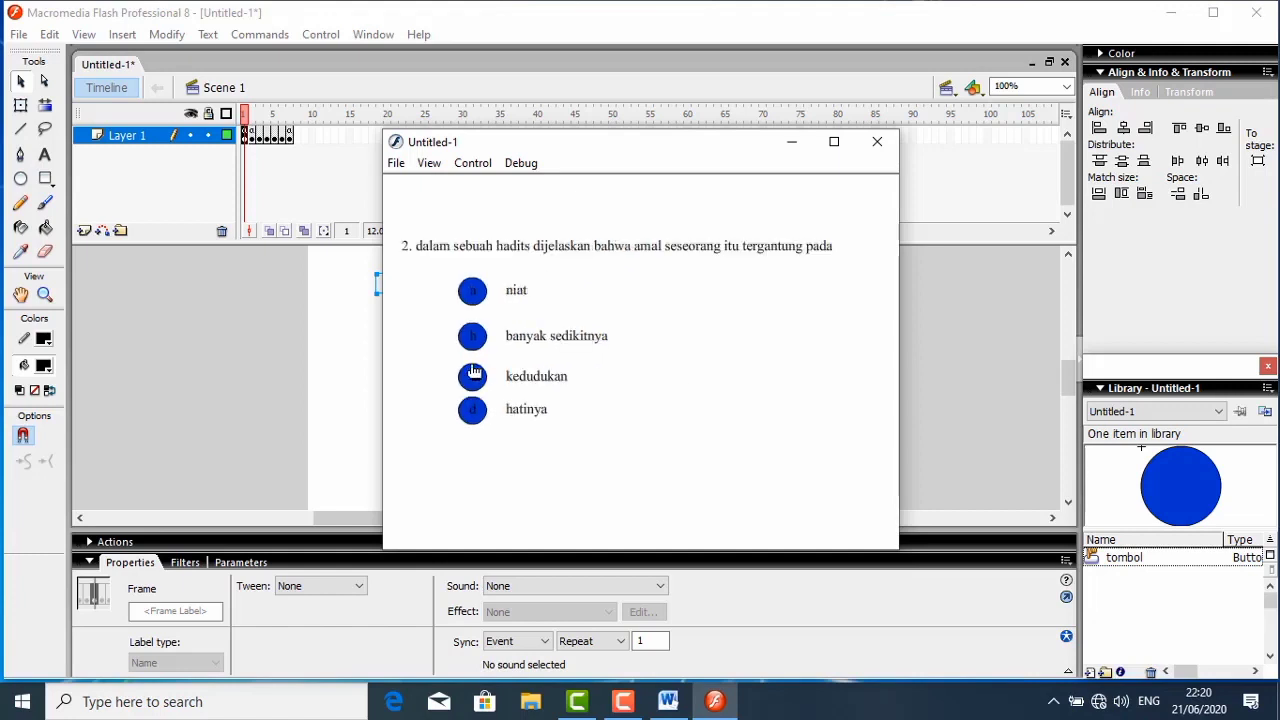
click(472, 302)
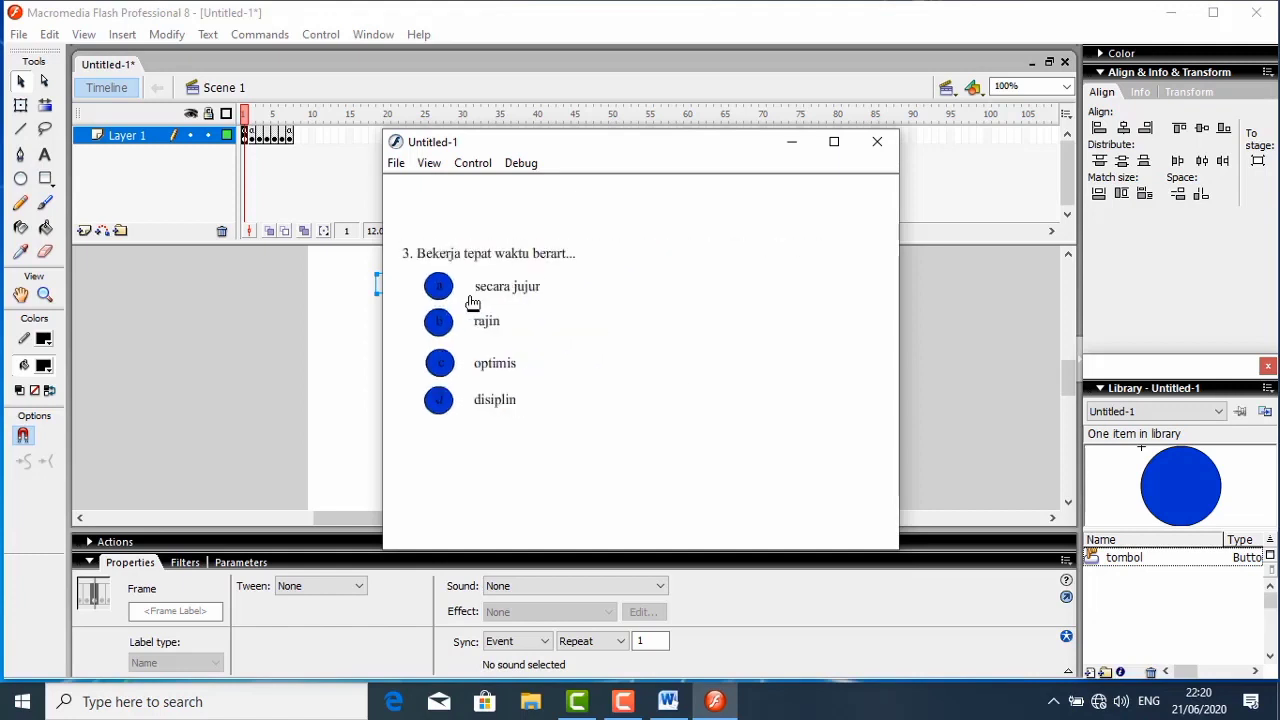
click(443, 408)
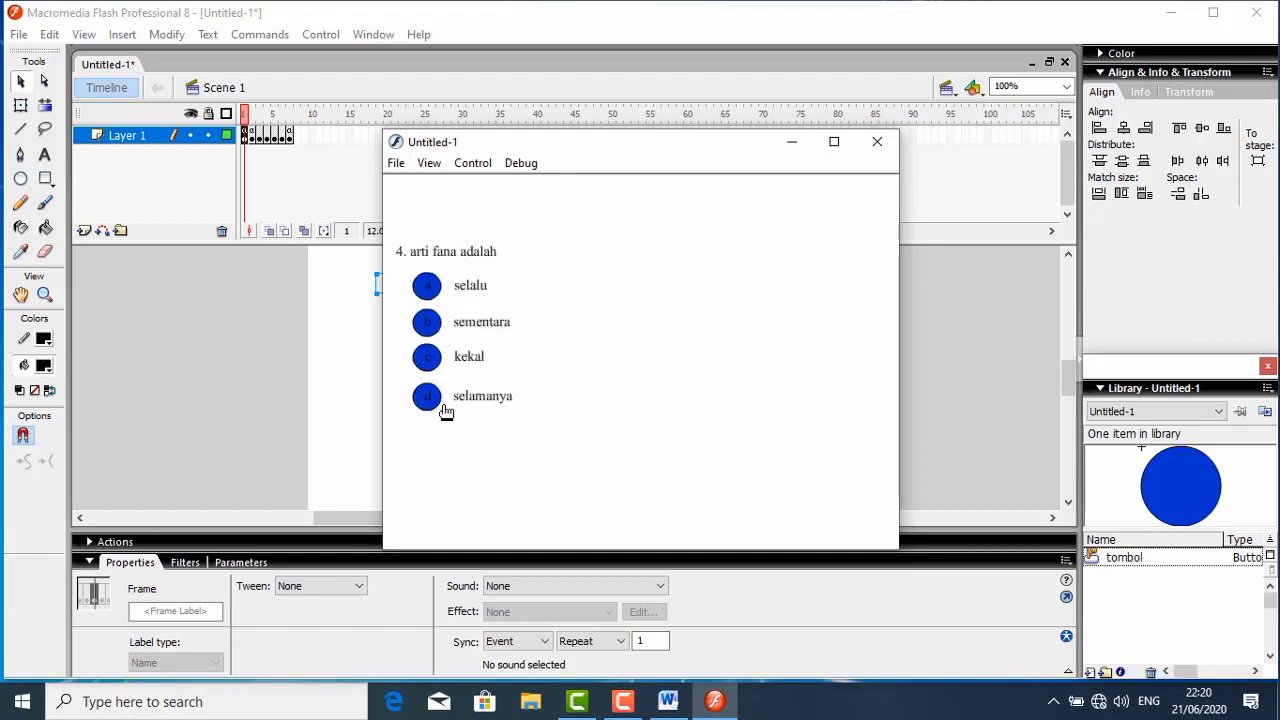
click(431, 330)
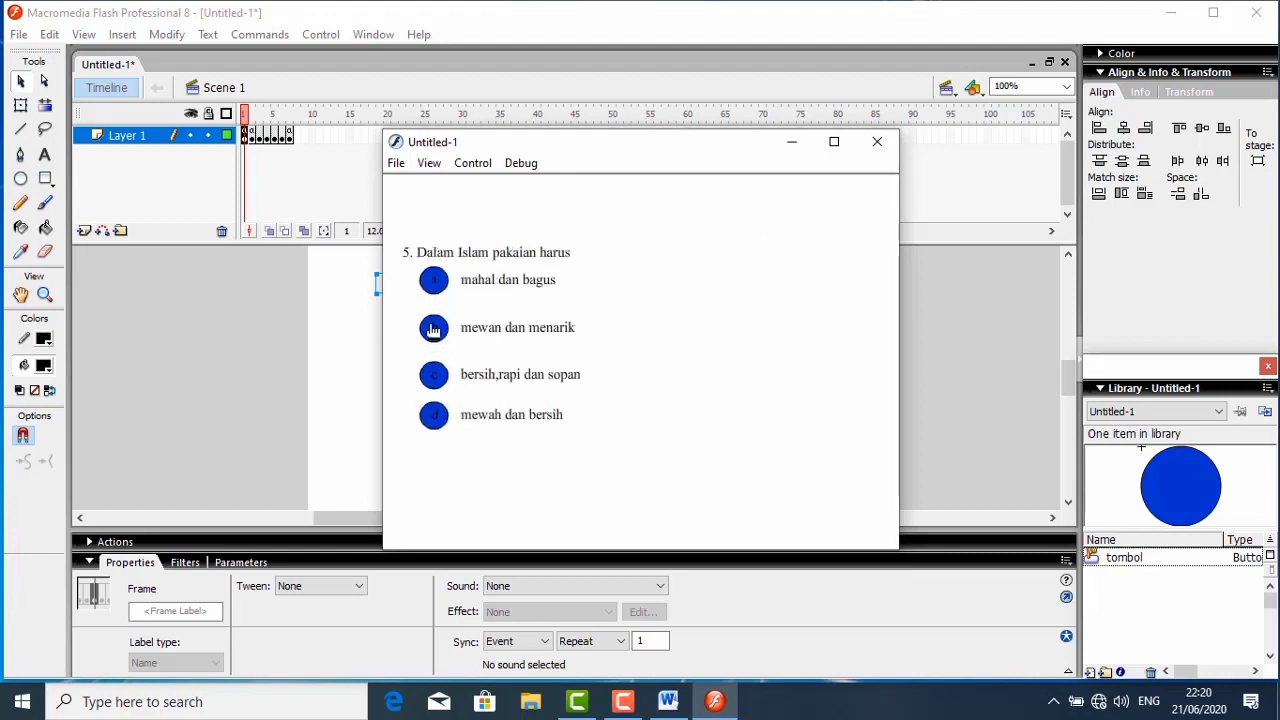
click(434, 379)
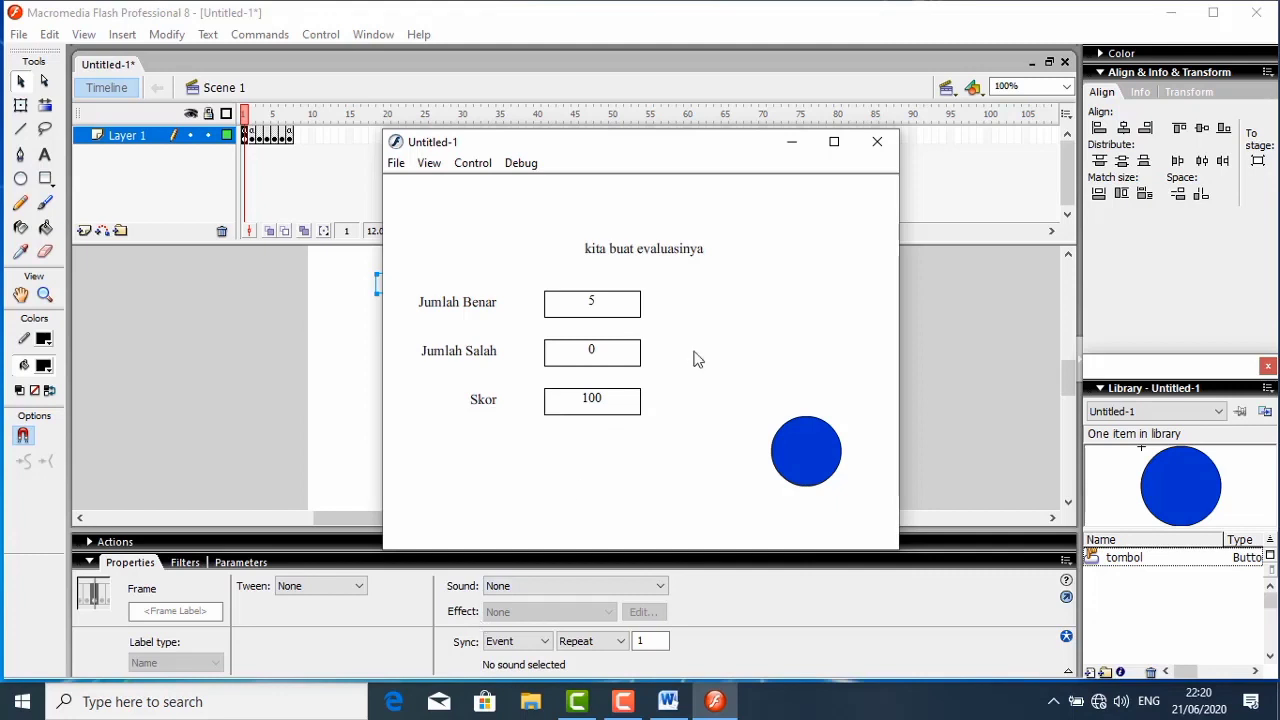
click(877, 145)
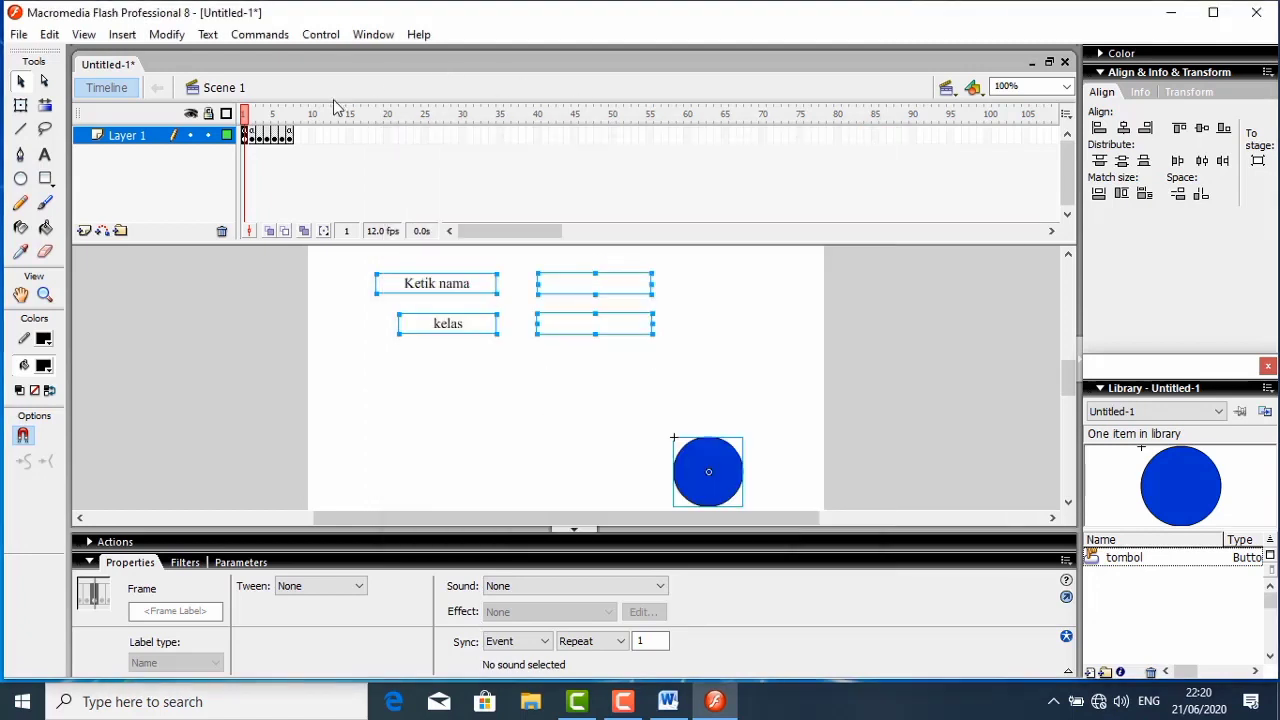
- Insert a blank keyframe at frame 8, directly after the evaluation frame
click(289, 136)
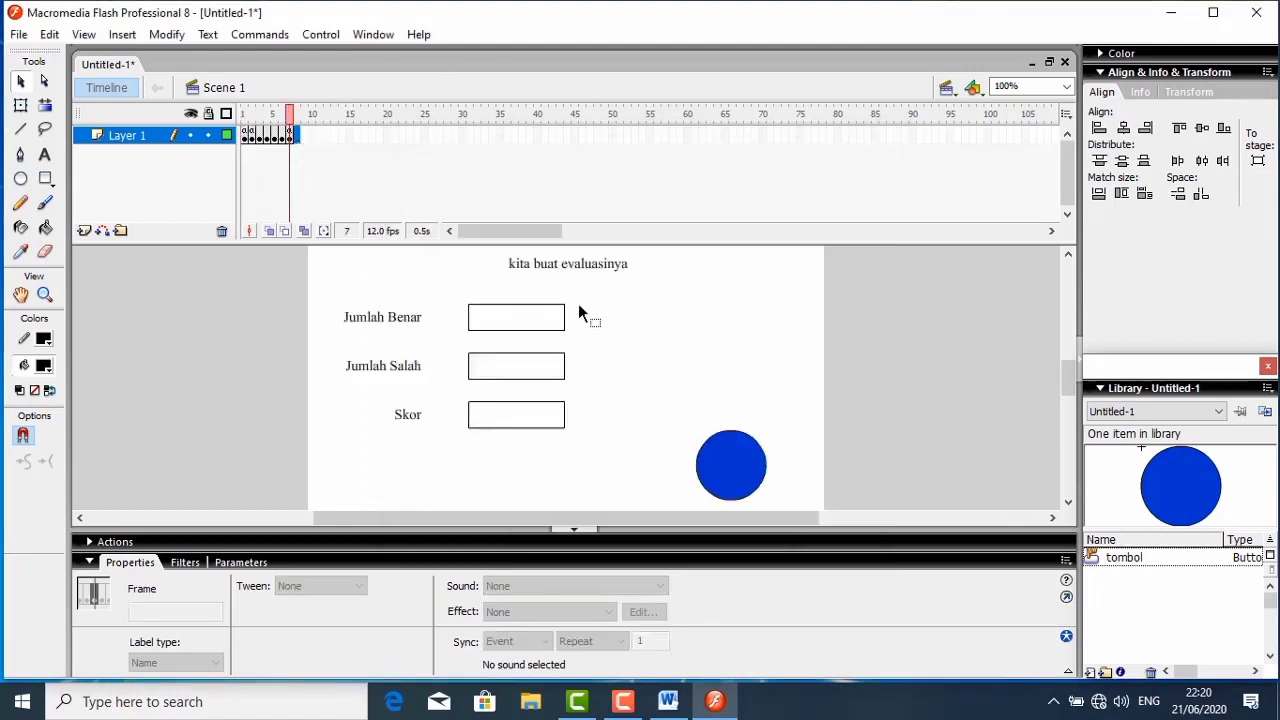
right_click(297, 136)
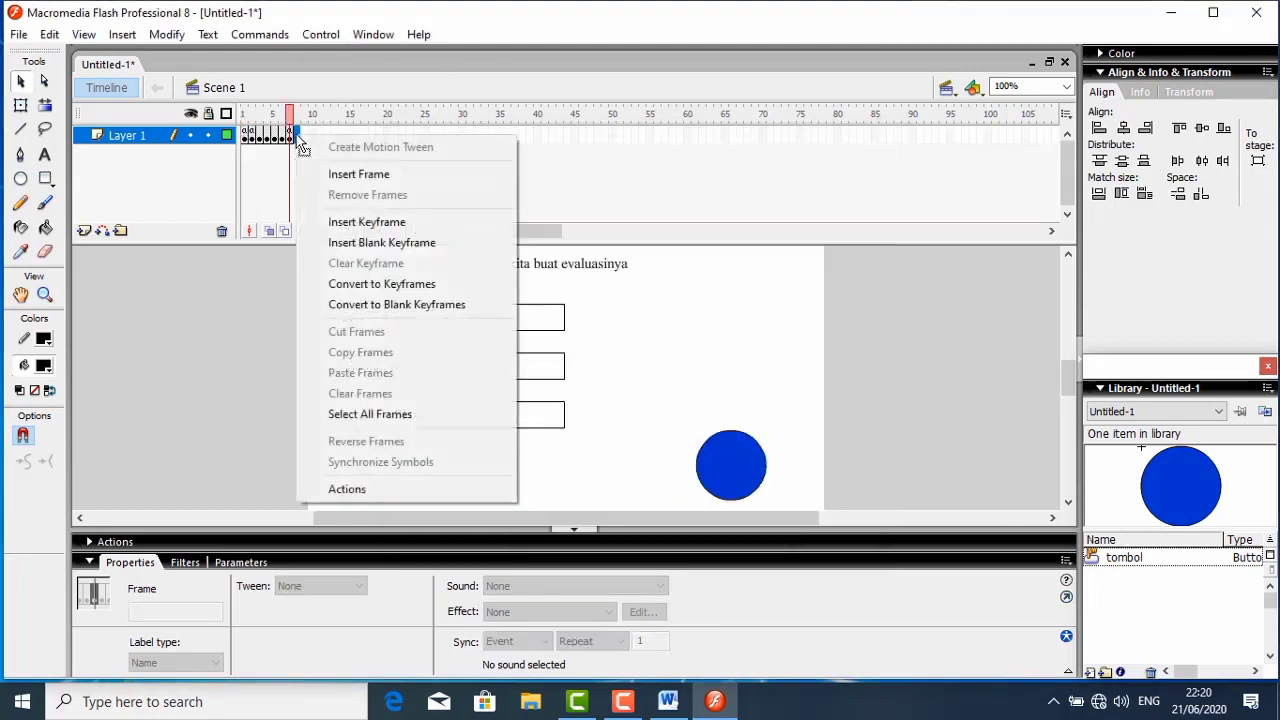
click(374, 243)
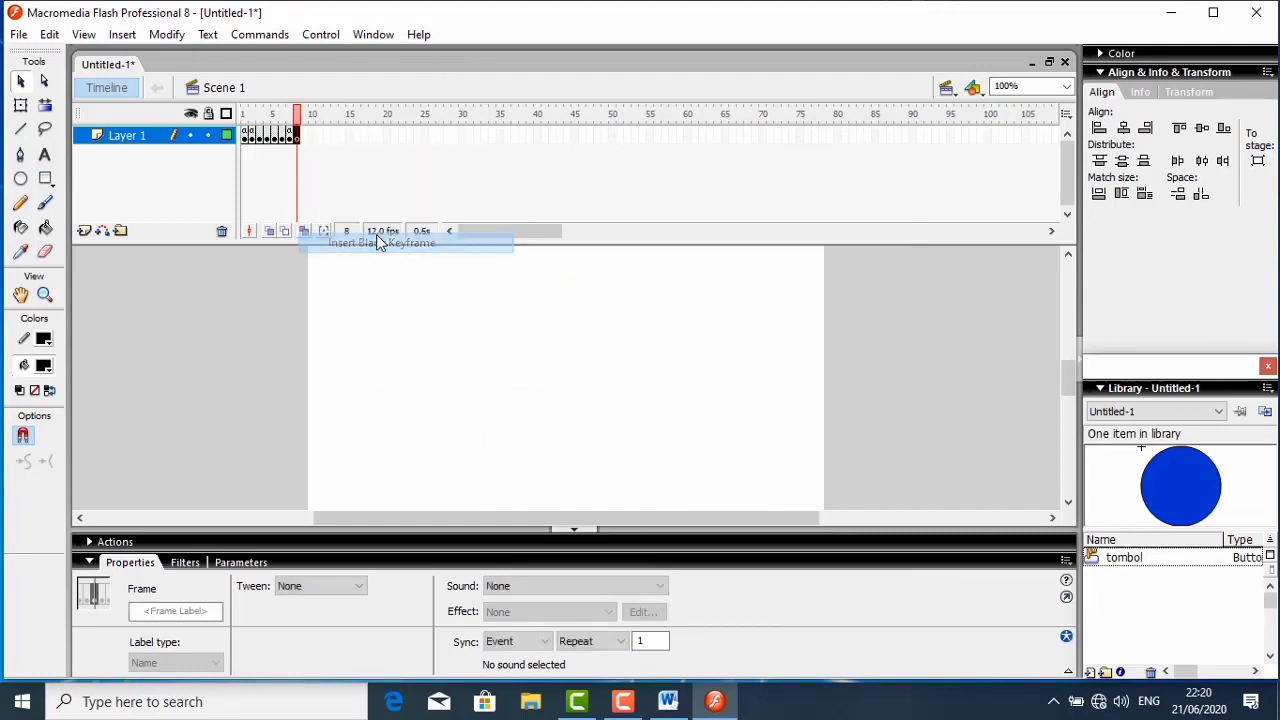
- Add the closing text CUKUP SEKIAN DAN TERIMAKASIH near the upper centre of frame 8 and widen its text box to about 206
click(45, 154)
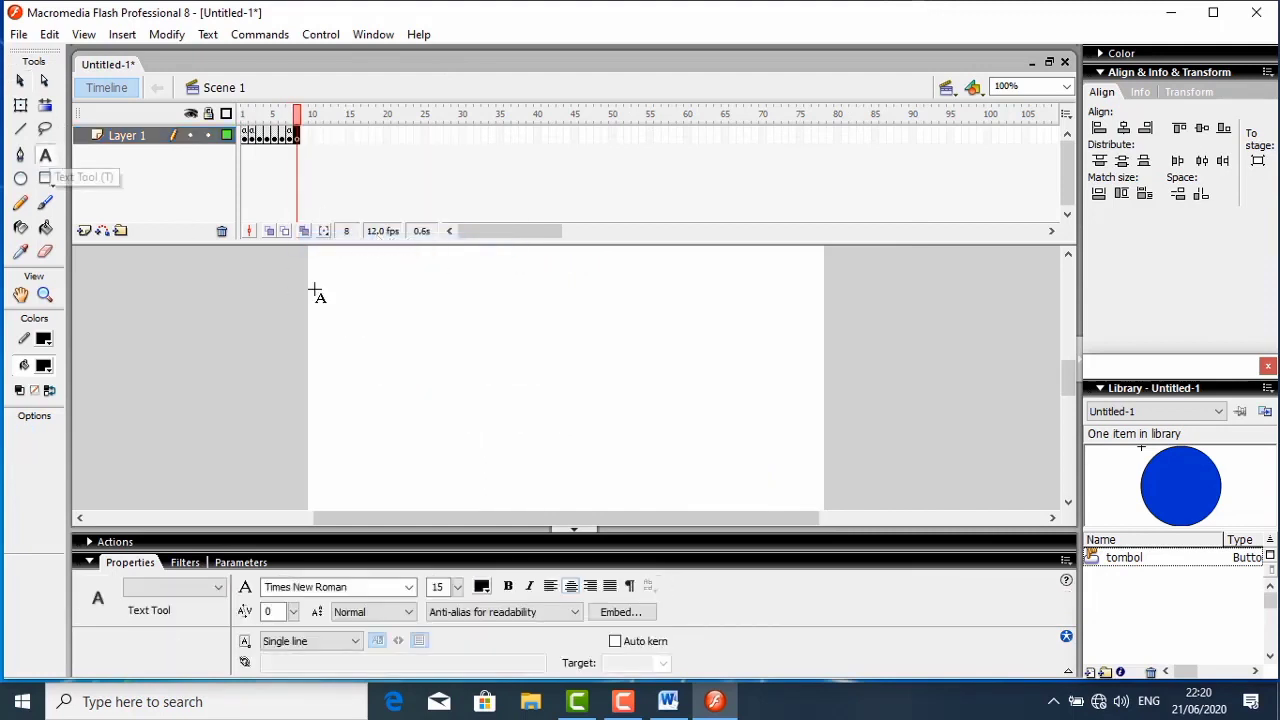
click(507, 293)
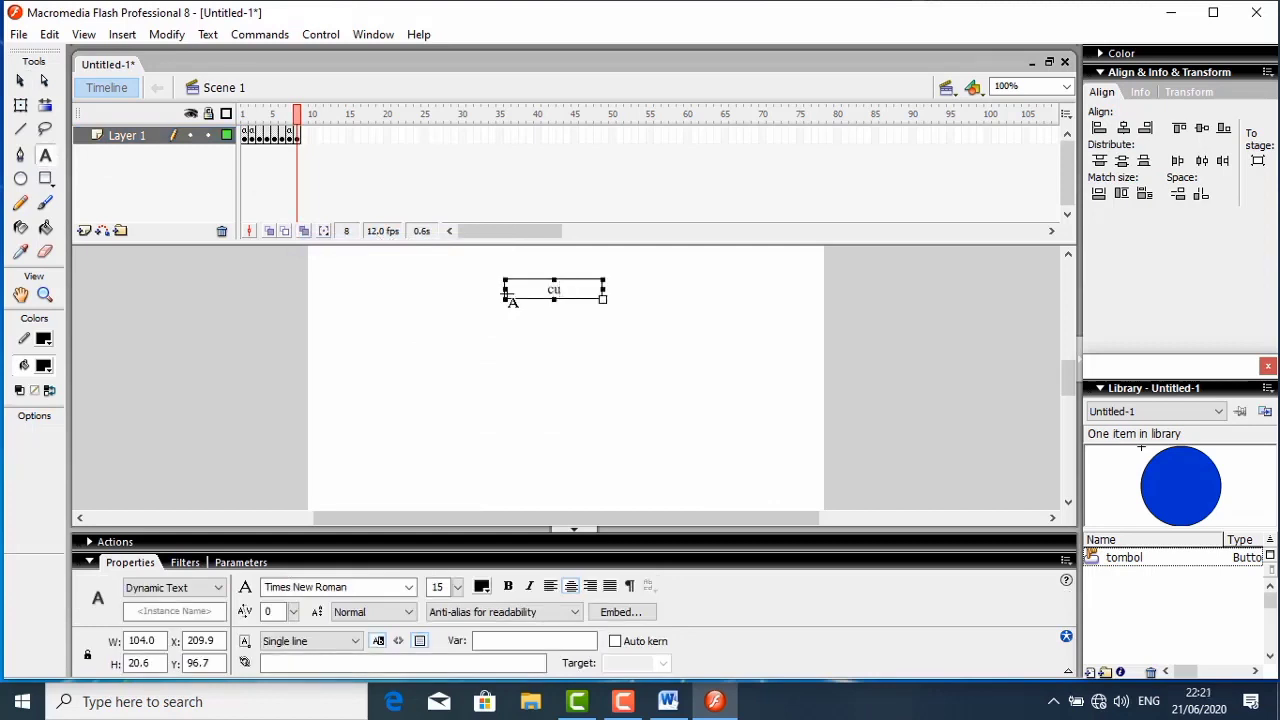
text(CUKUO)
key(BackSpace)
text(P SEKIAL)
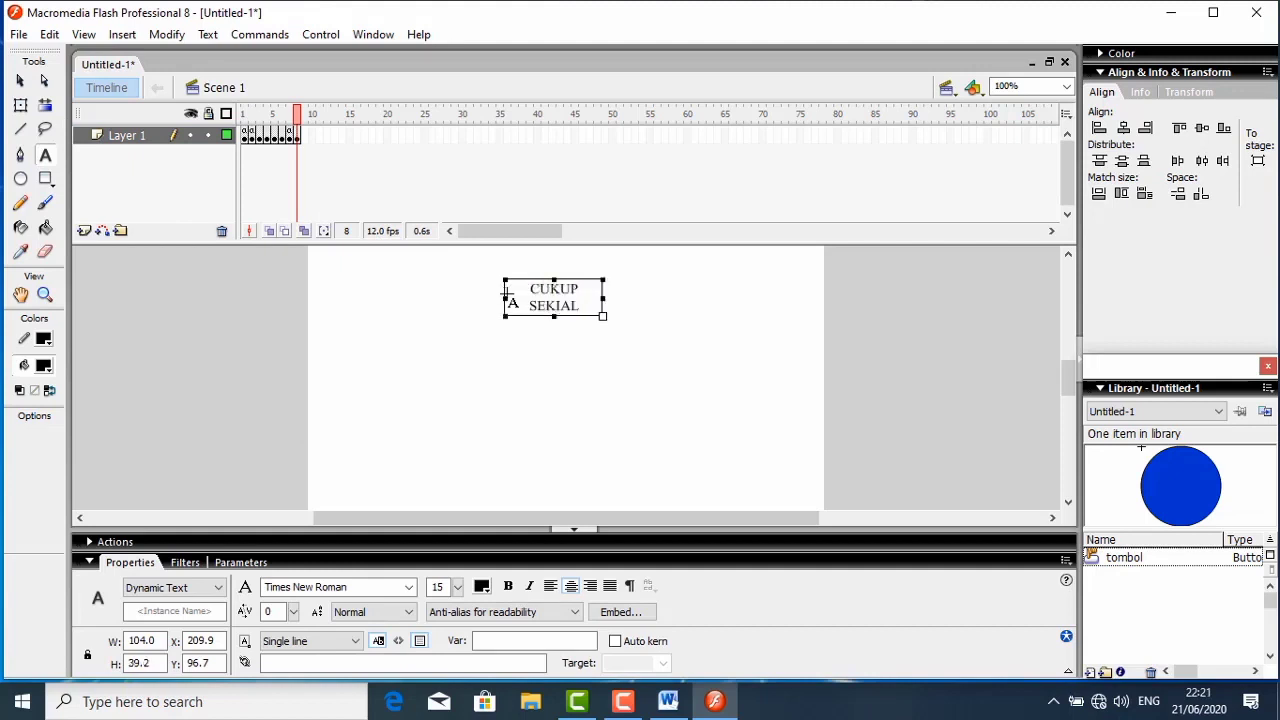
key(BackSpace)
text(N DAN TERIMAKASIH)
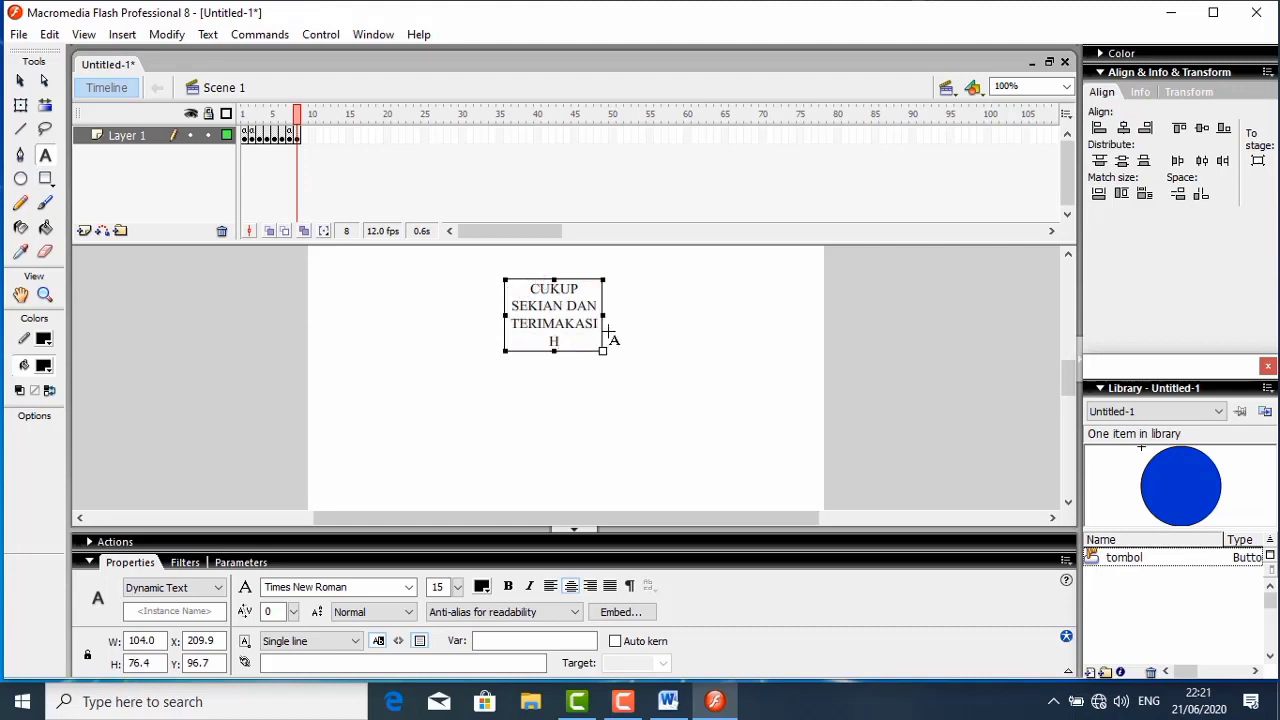
drag(612, 313, 698, 298)
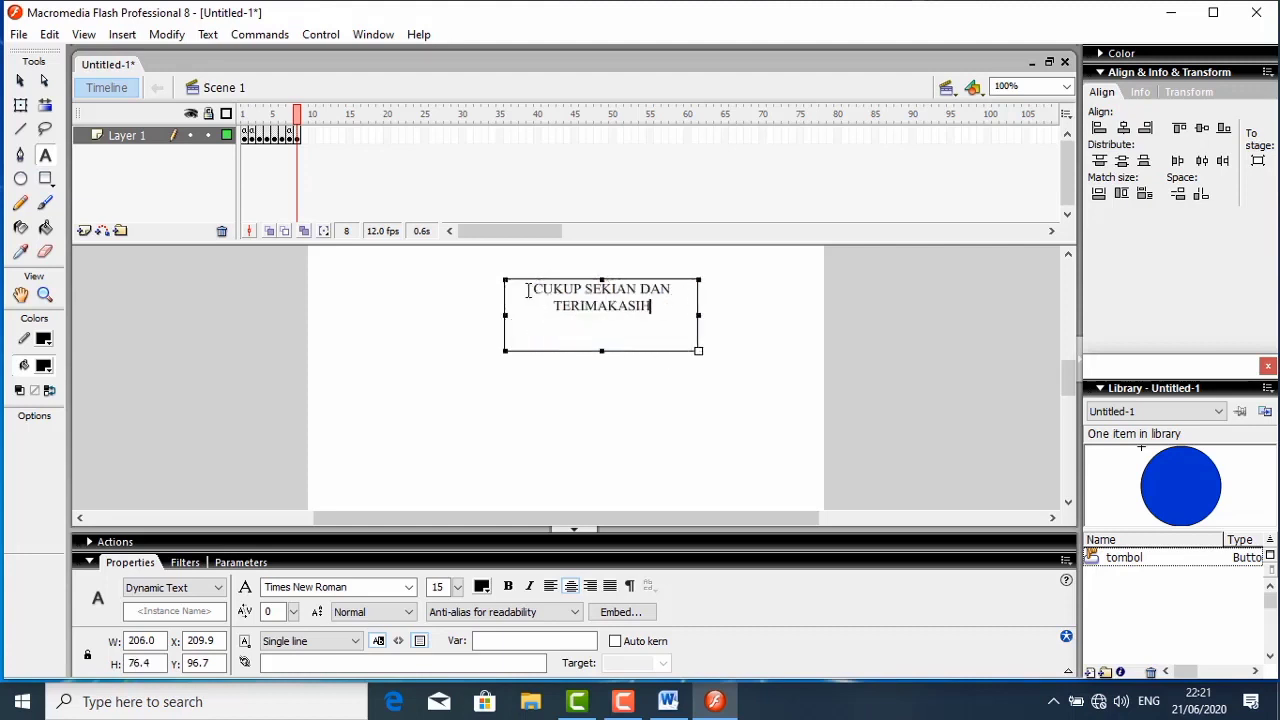
click(20, 80)
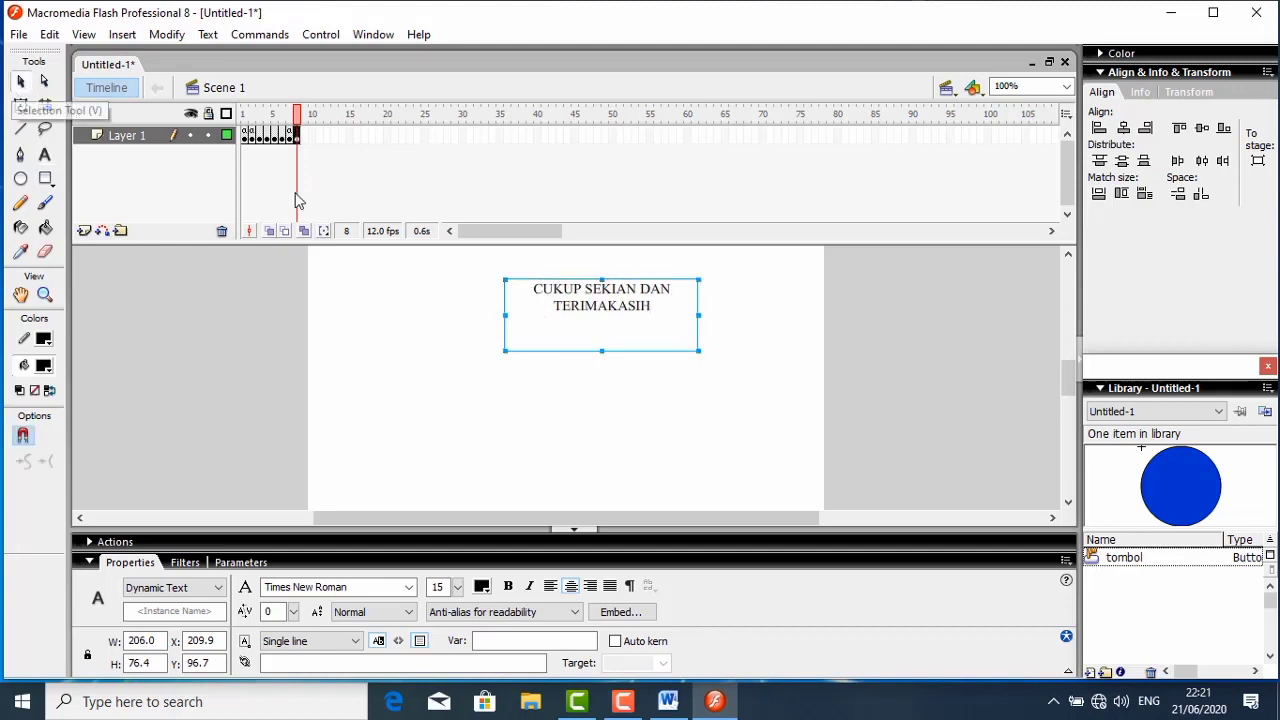
- Move the closing text box on frame 8 to about X 164, Y 84, near the stage's horizontal centre, and deselect it
drag(535, 300, 491, 287)
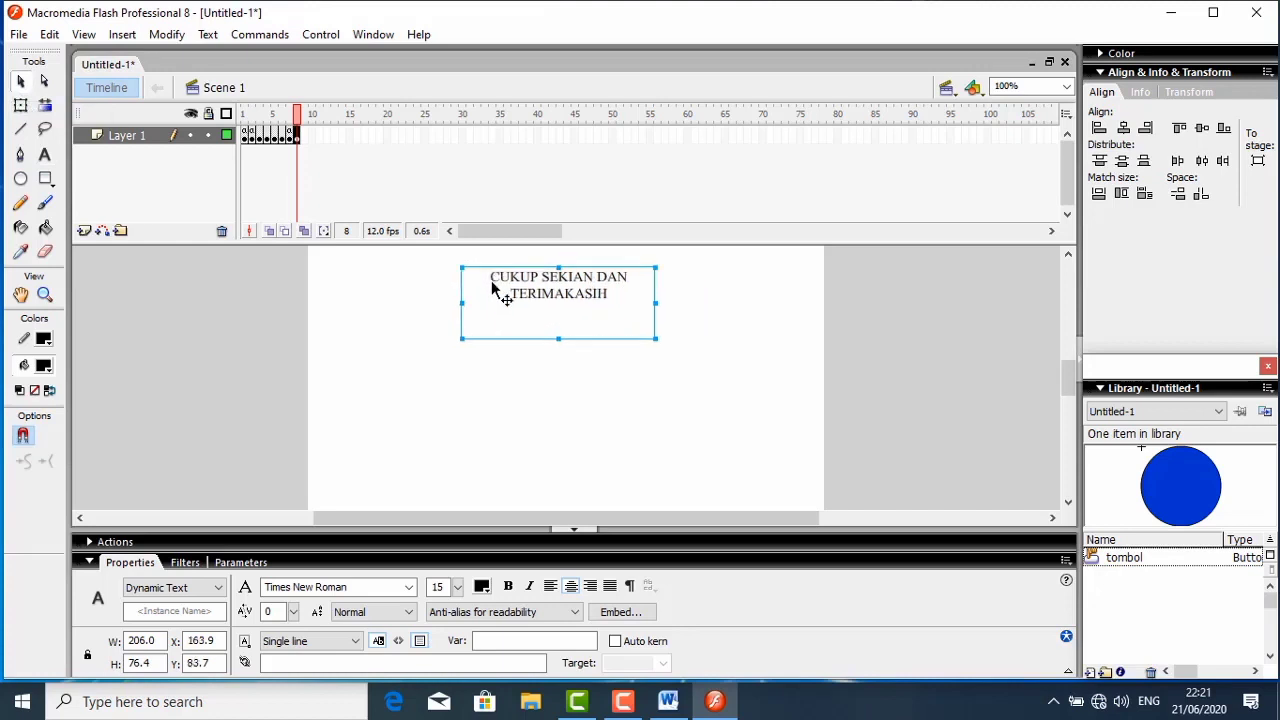
click(585, 475)
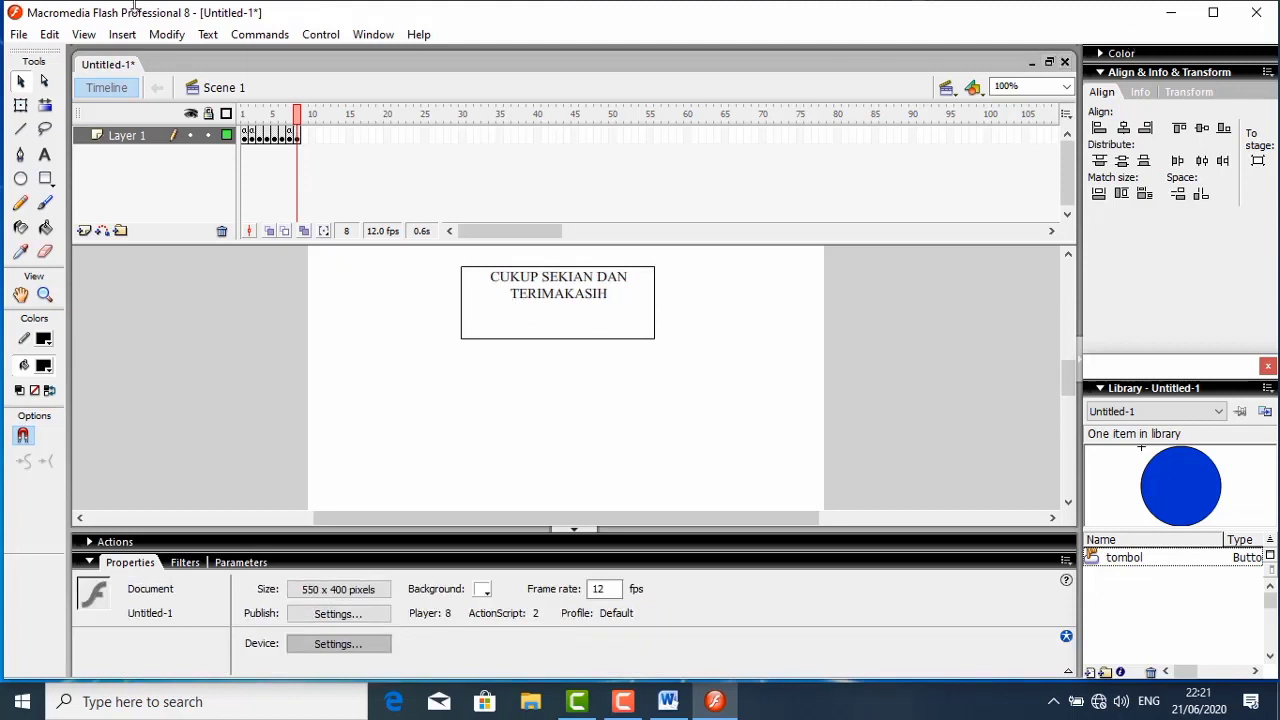
- Save the quiz in the Documents folder as a Flash 8 document named MATERI 2
click(20, 36)
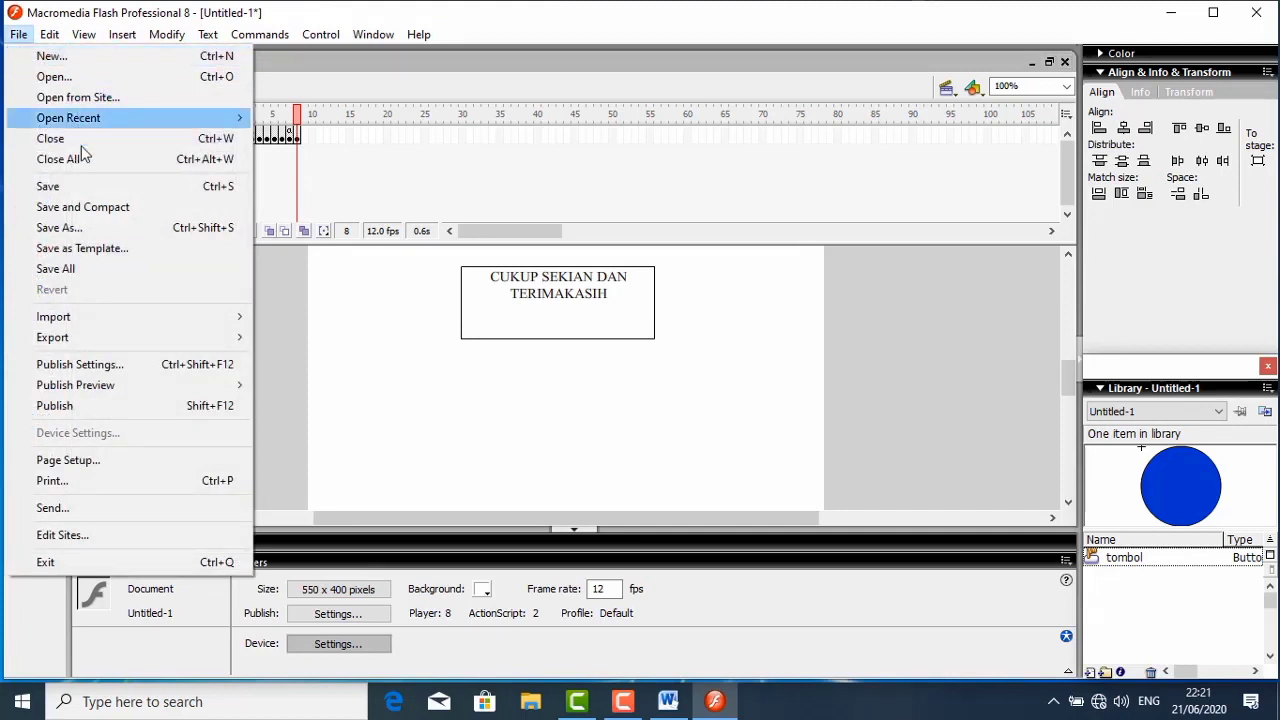
click(58, 189)
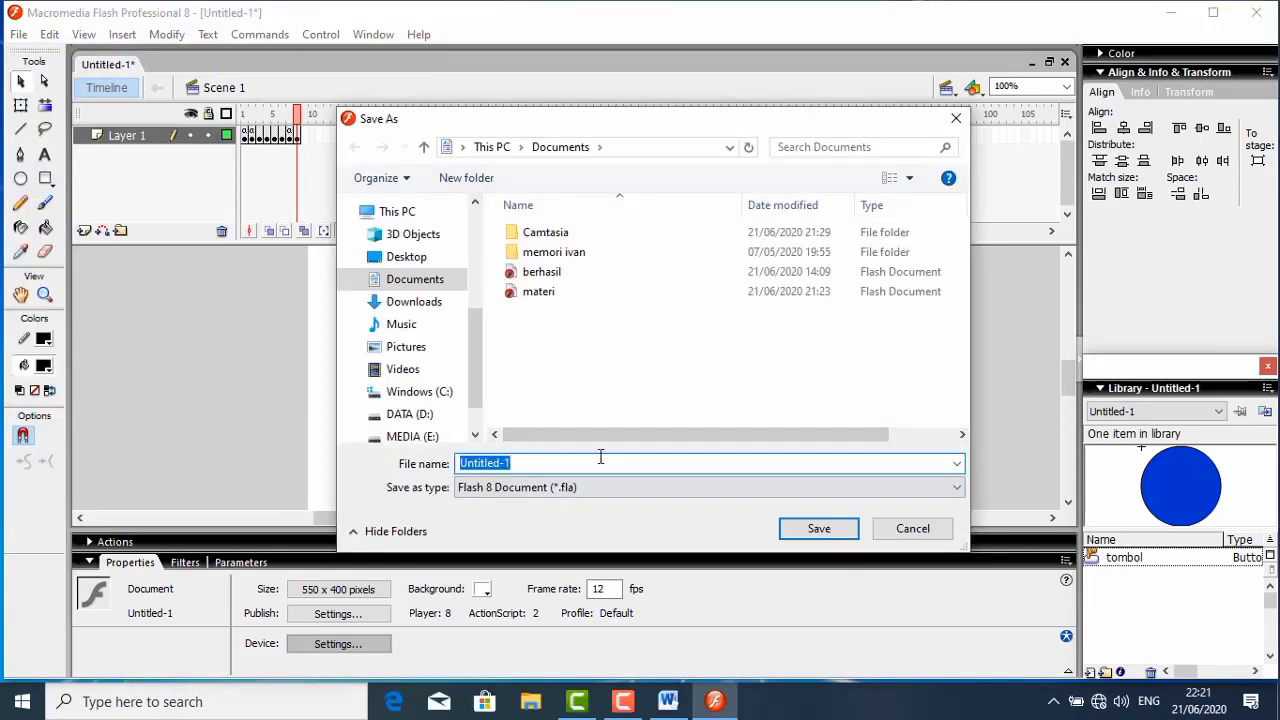
text(MATERI)
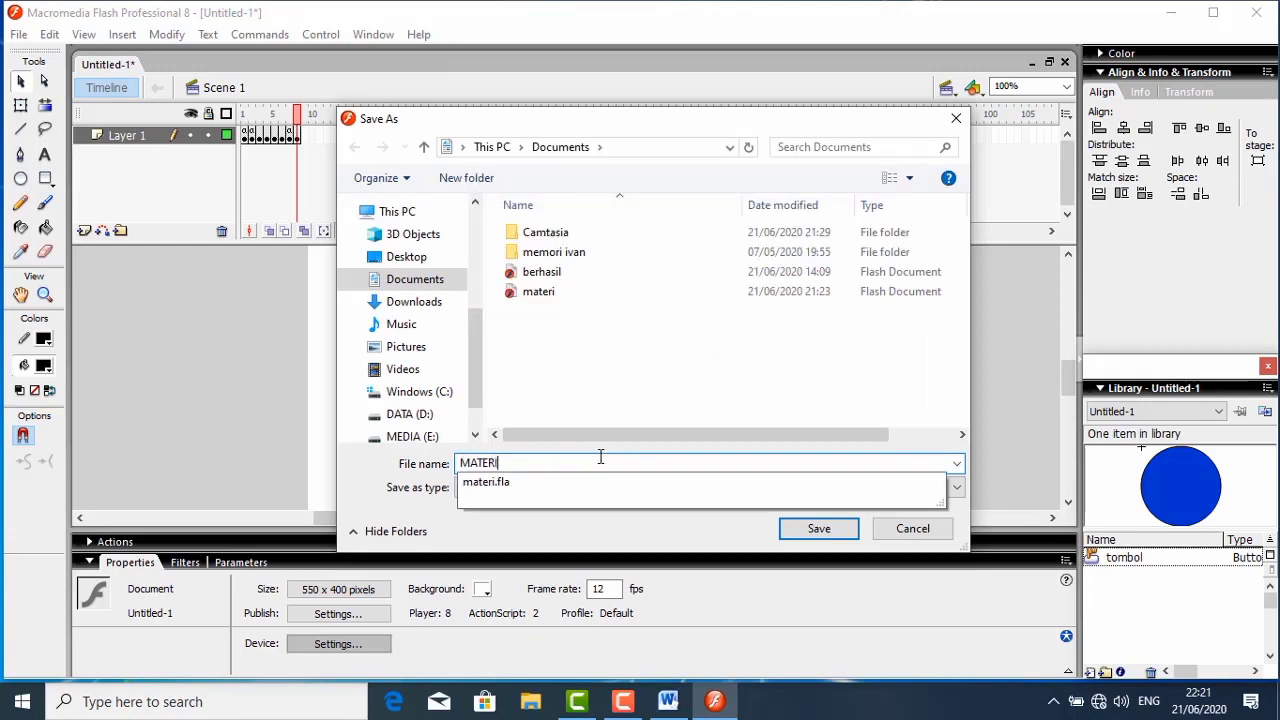
text( 2)
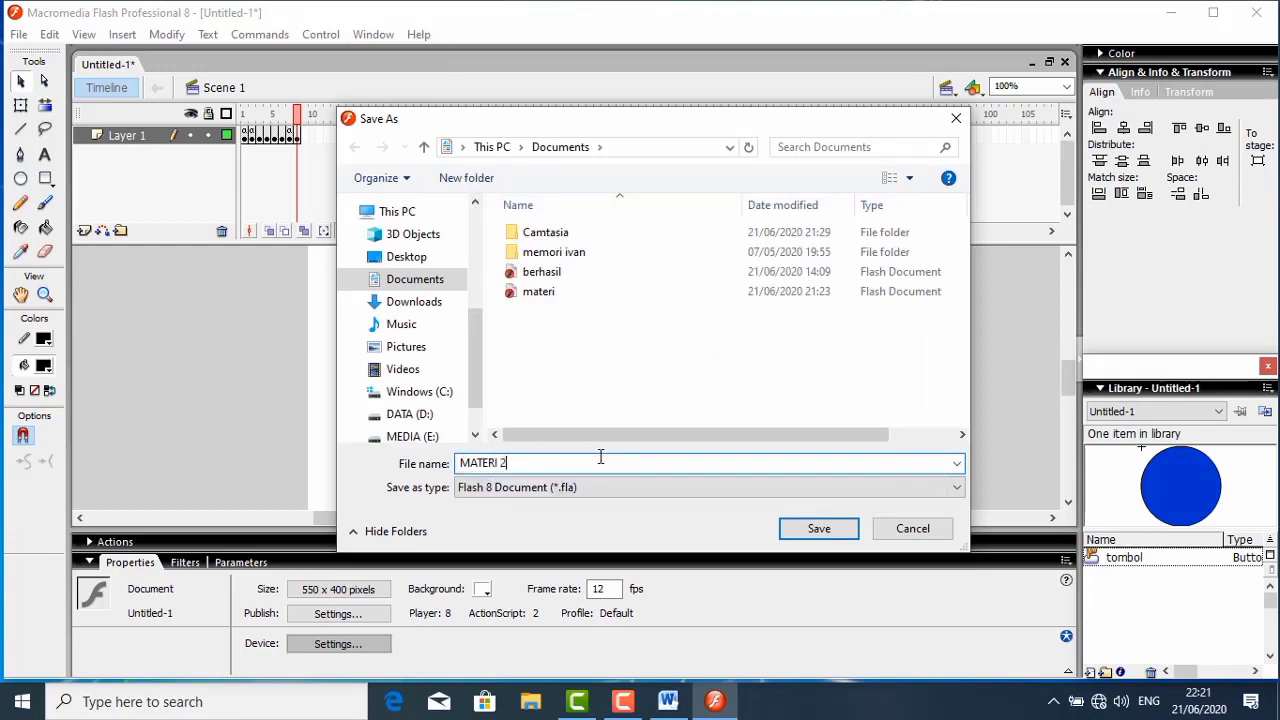
click(842, 531)
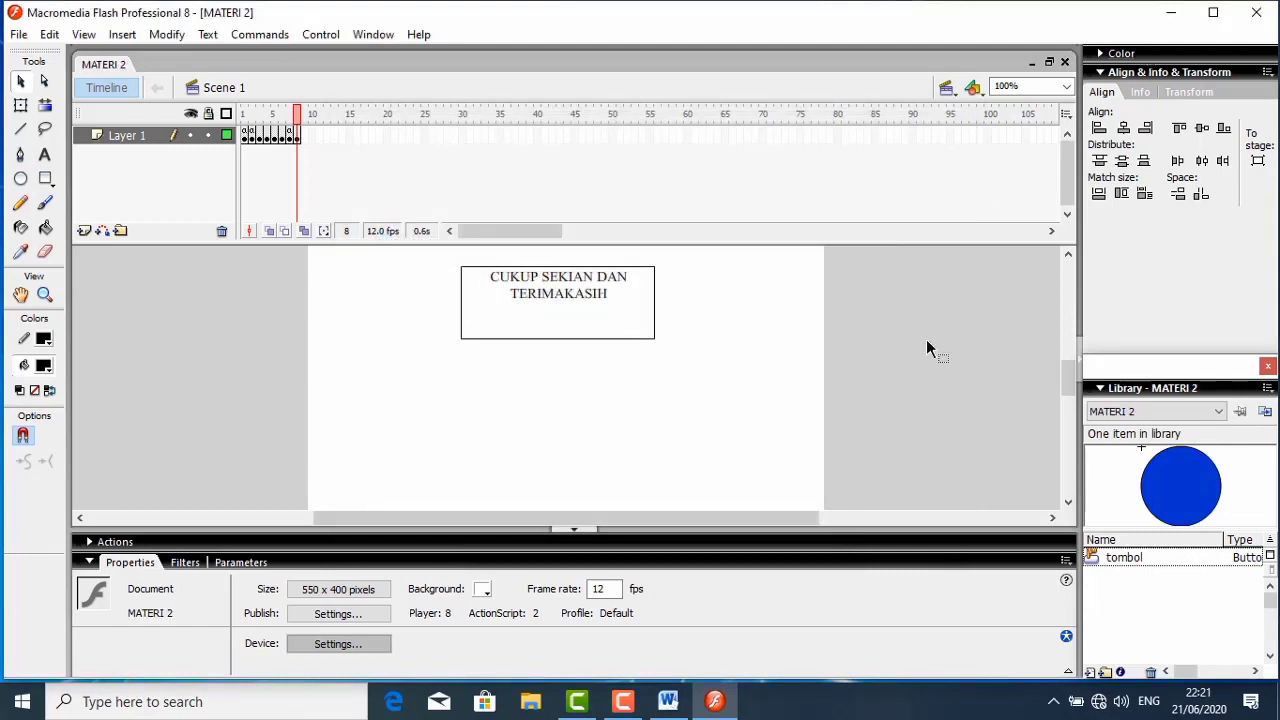
click(638, 703)
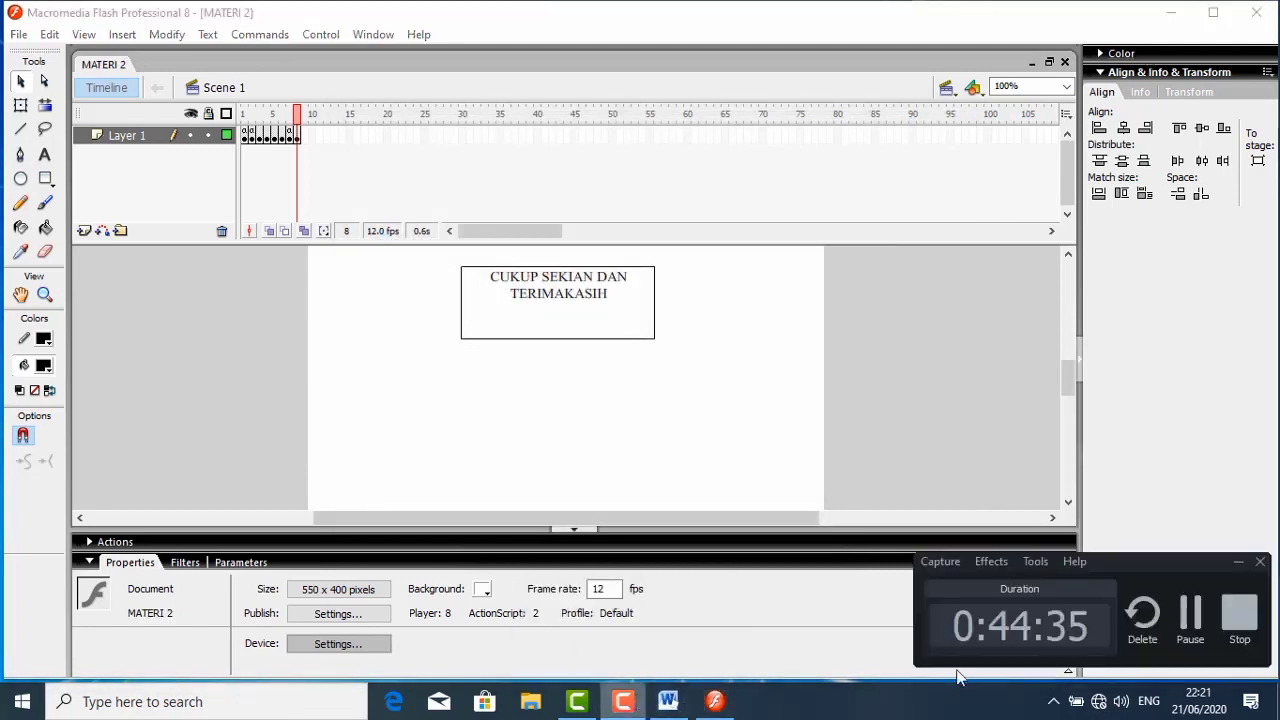
click(1241, 620)
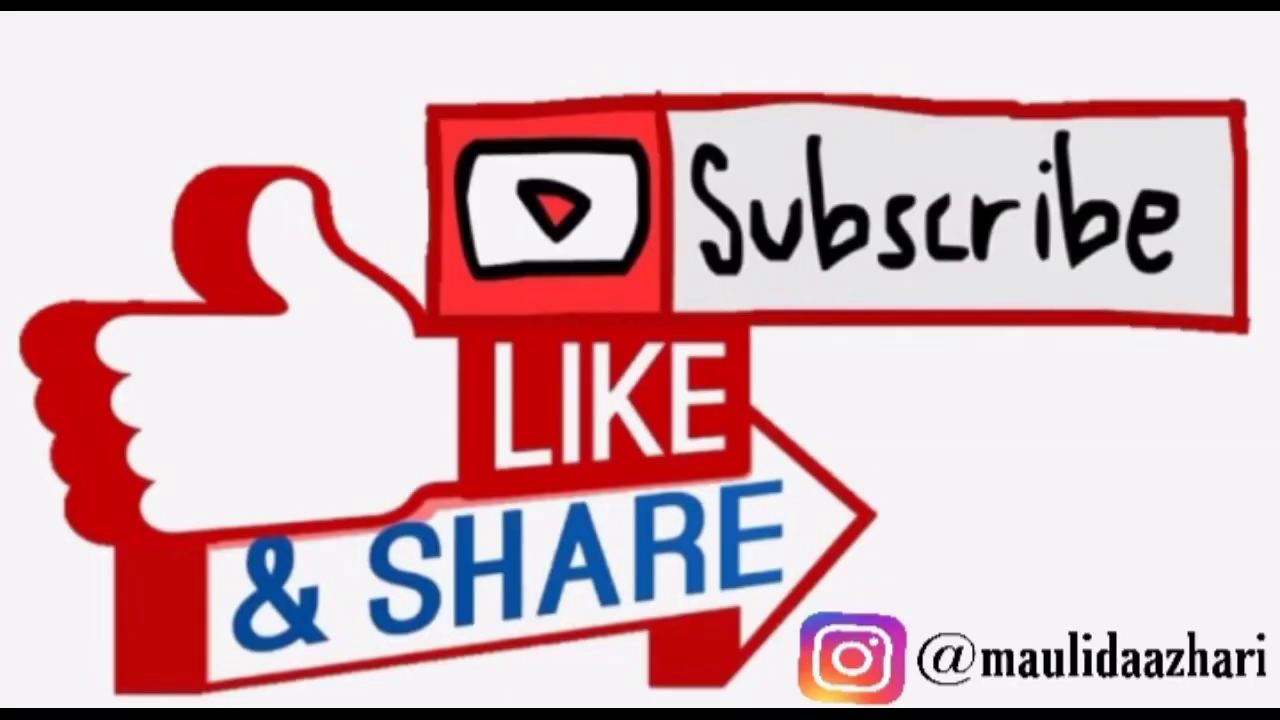